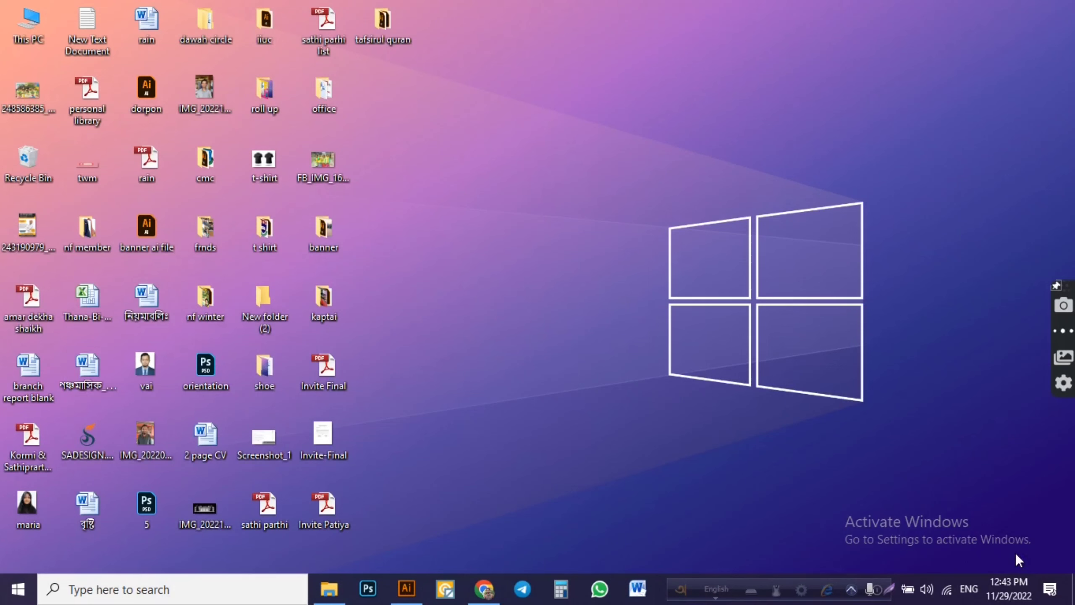
- Create a 10 in × 10 in square and centre it horizontally and vertically on the blank artboard
{"action": "left_click", "coordinate": [406, 588]}
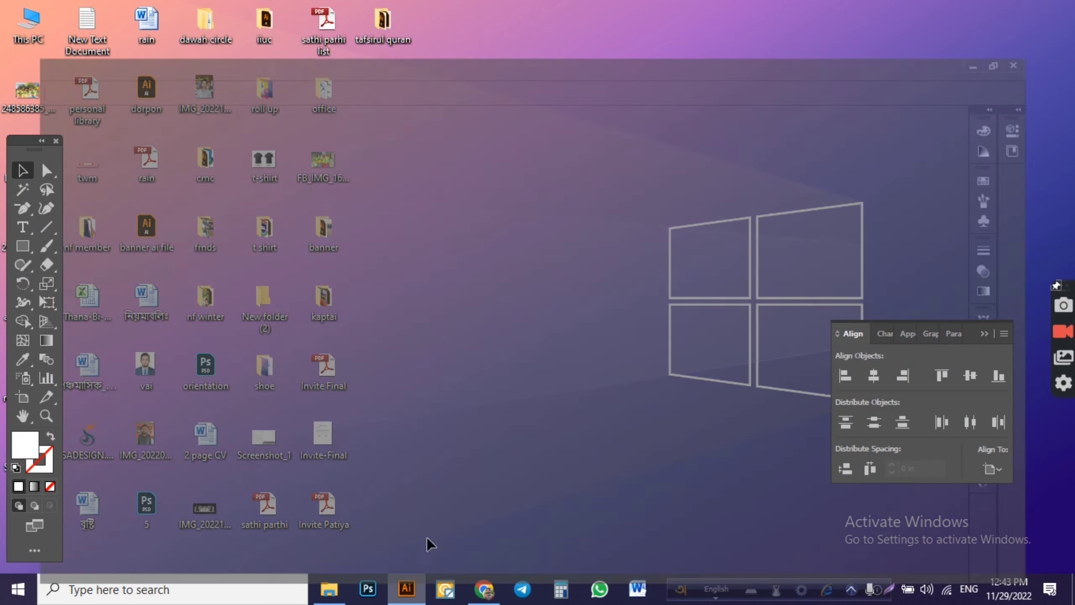
{"action": "left_click", "coordinate": [23, 246]}
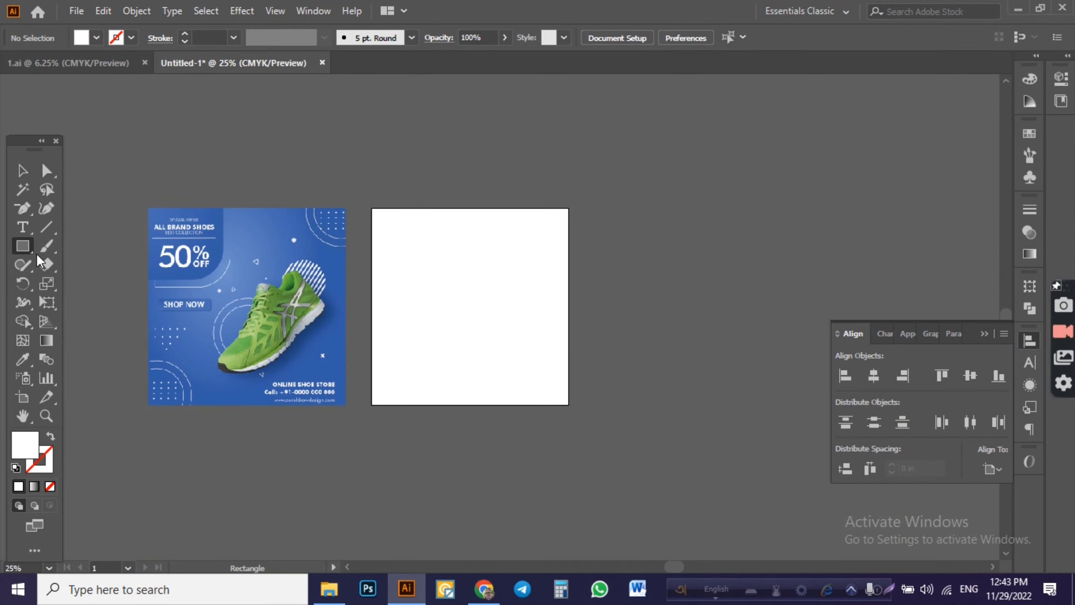
{"action": "left_click", "coordinate": [643, 259]}
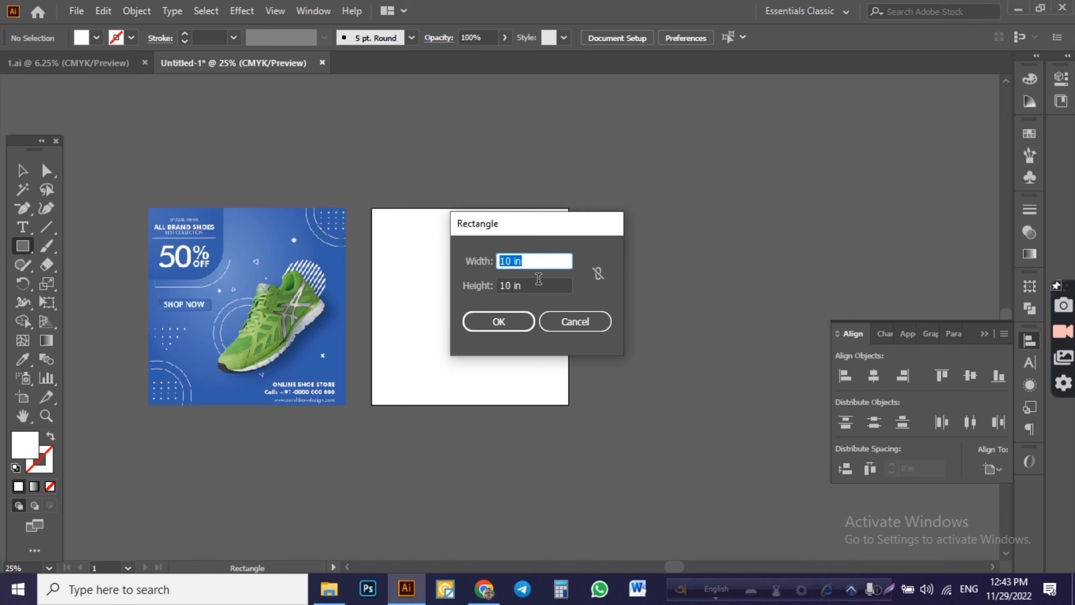
{"action": "left_click", "coordinate": [499, 321]}
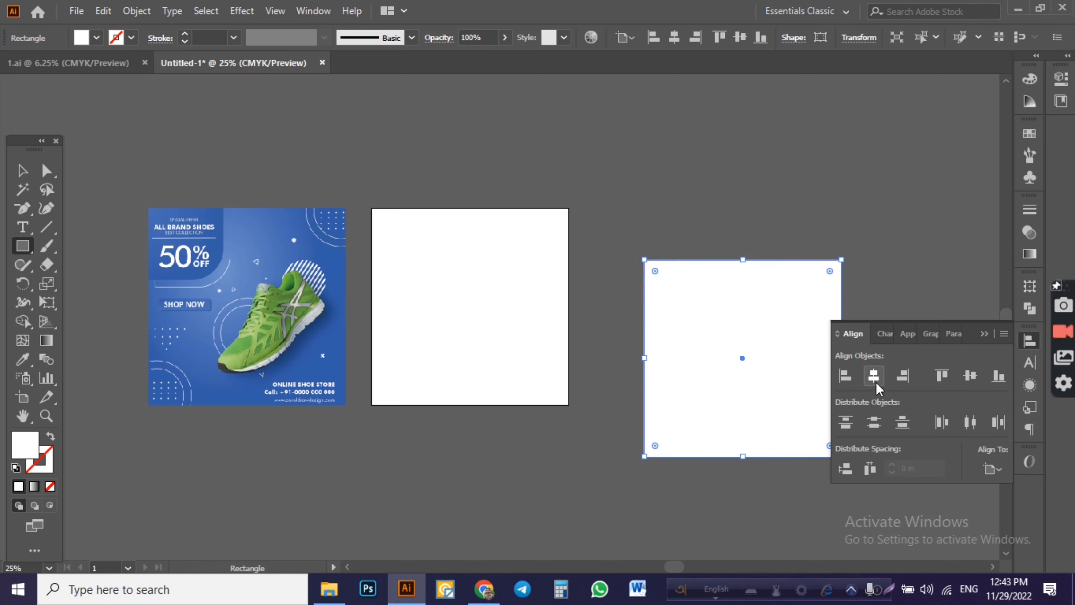
{"action": "left_click", "coordinate": [875, 378]}
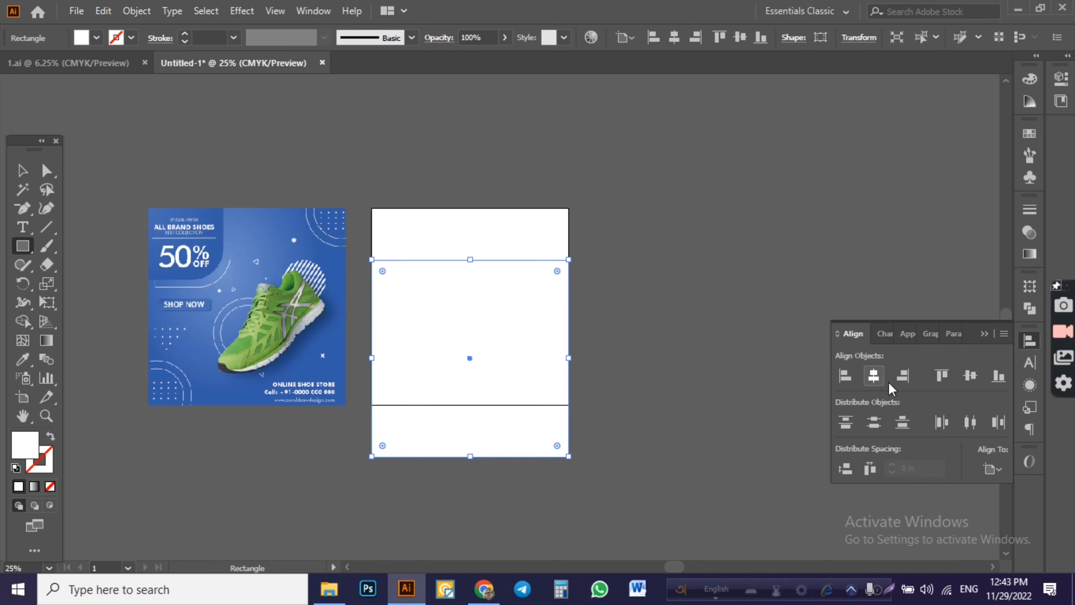
{"action": "left_click", "coordinate": [971, 377]}
{"action": "scroll", "coordinate": [228, 173], "scroll_direction": "up", "scroll_amount": 1}
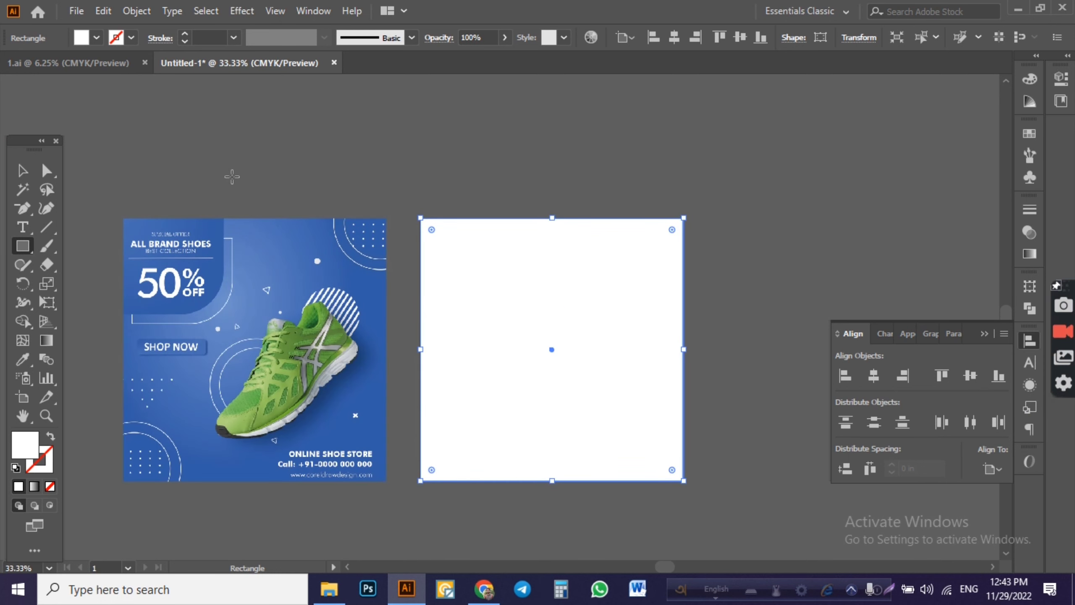
{"action": "left_click_drag", "start_coordinate": [230, 173], "coordinate": [410, 152]}
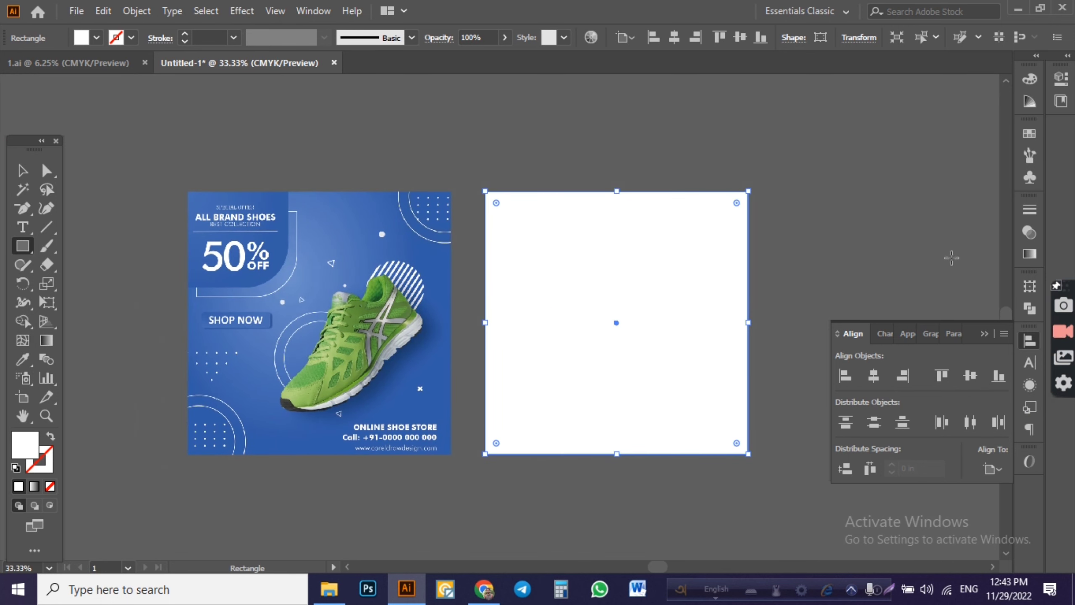
- Fill the square with a three-stop gradient eyedropped from the poster's blues, lighter in the middle
{"action": "left_click", "coordinate": [1029, 254]}
{"action": "left_click", "coordinate": [900, 318]}
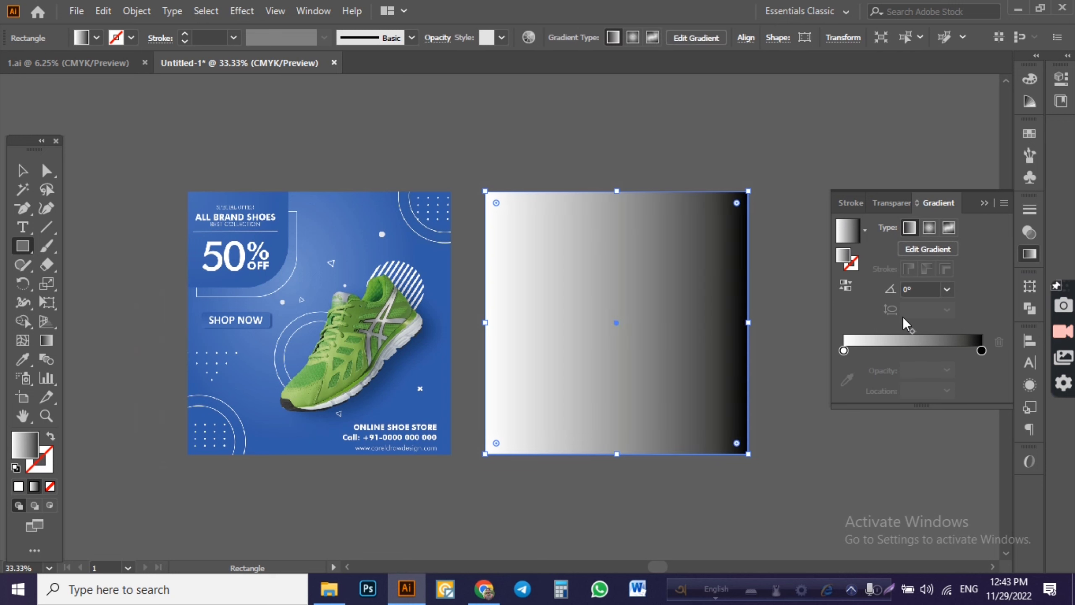
{"action": "left_click", "coordinate": [844, 351]}
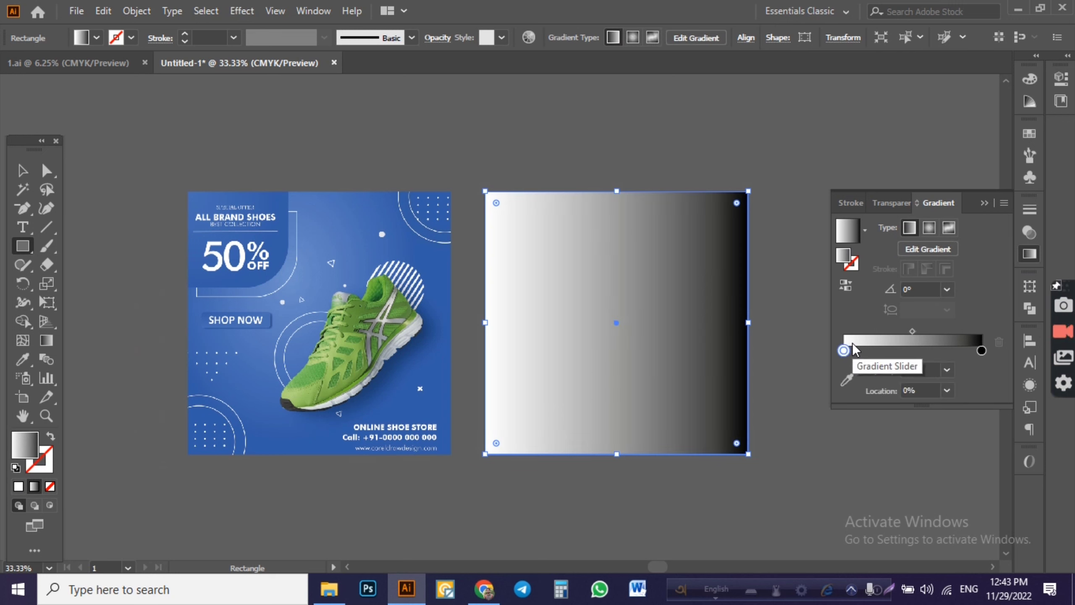
{"action": "left_click", "coordinate": [846, 380]}
{"action": "left_click", "coordinate": [202, 299]}
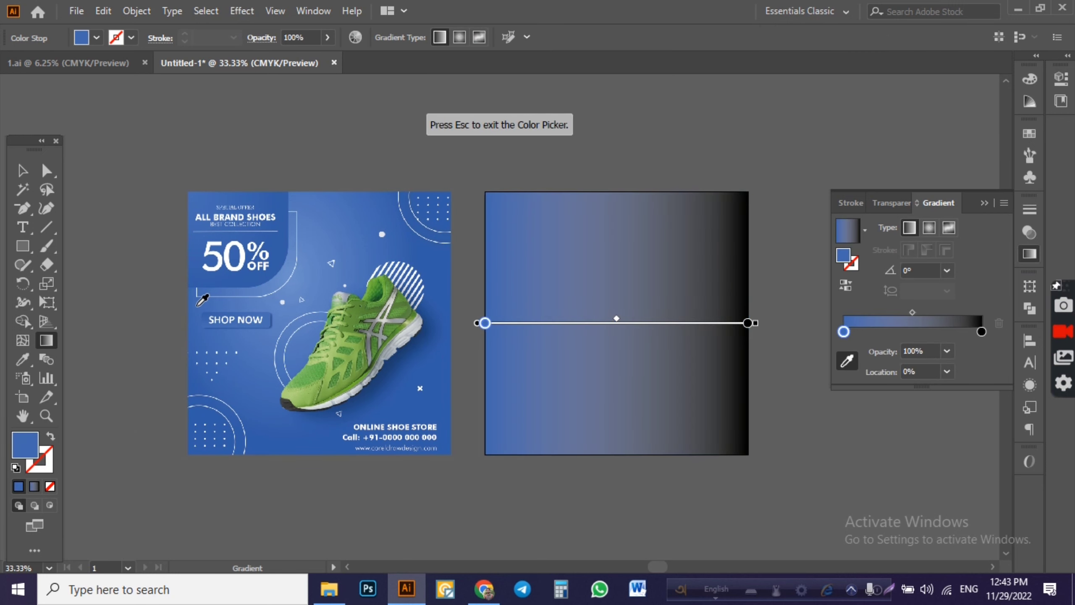
{"action": "left_click", "coordinate": [912, 331]}
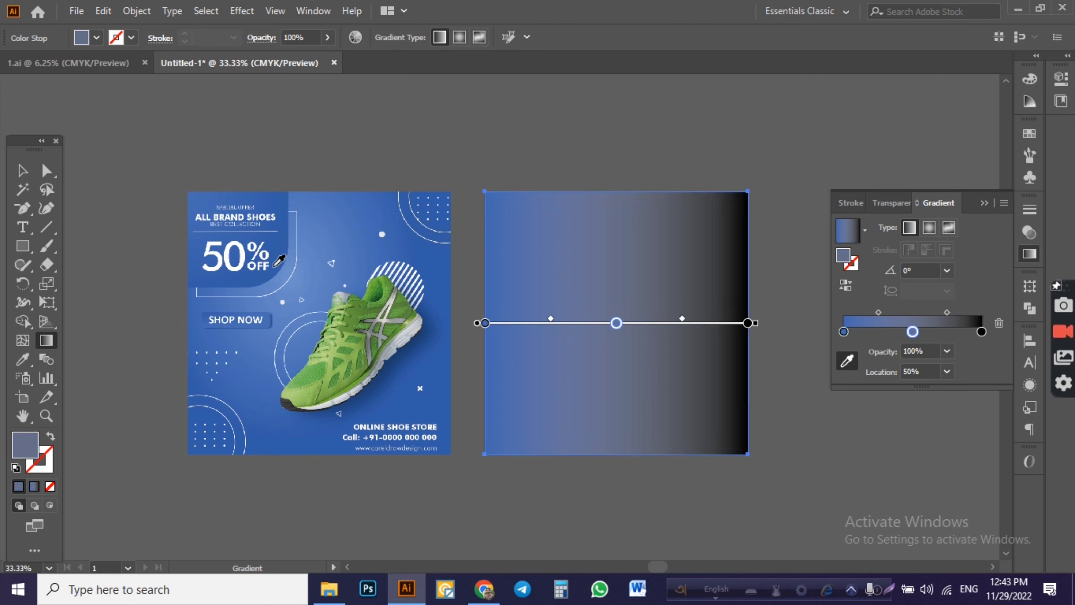
{"action": "left_click", "coordinate": [297, 289]}
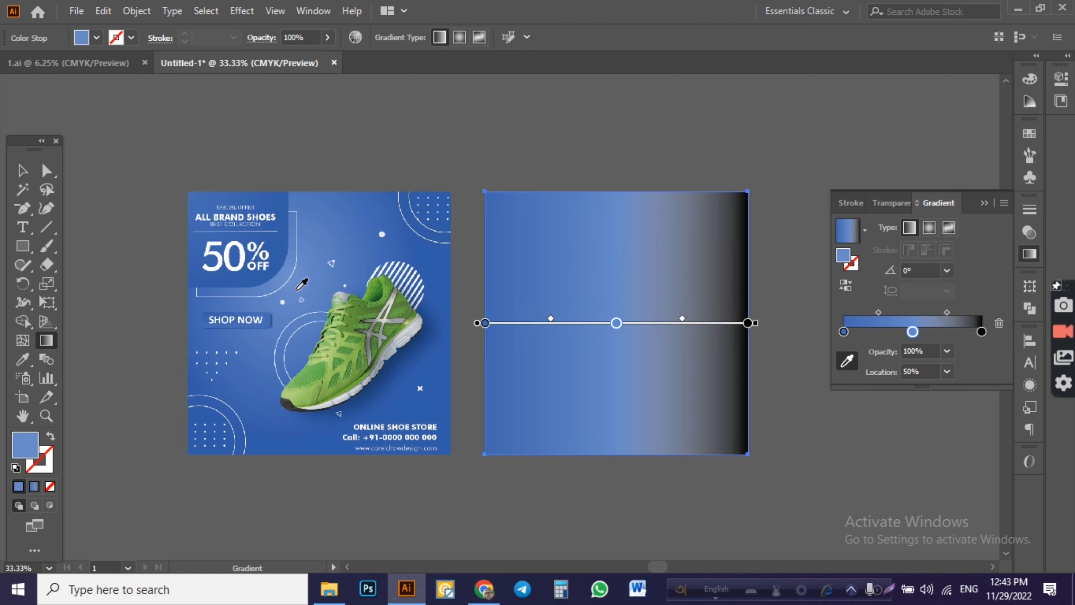
{"action": "left_click", "coordinate": [981, 332]}
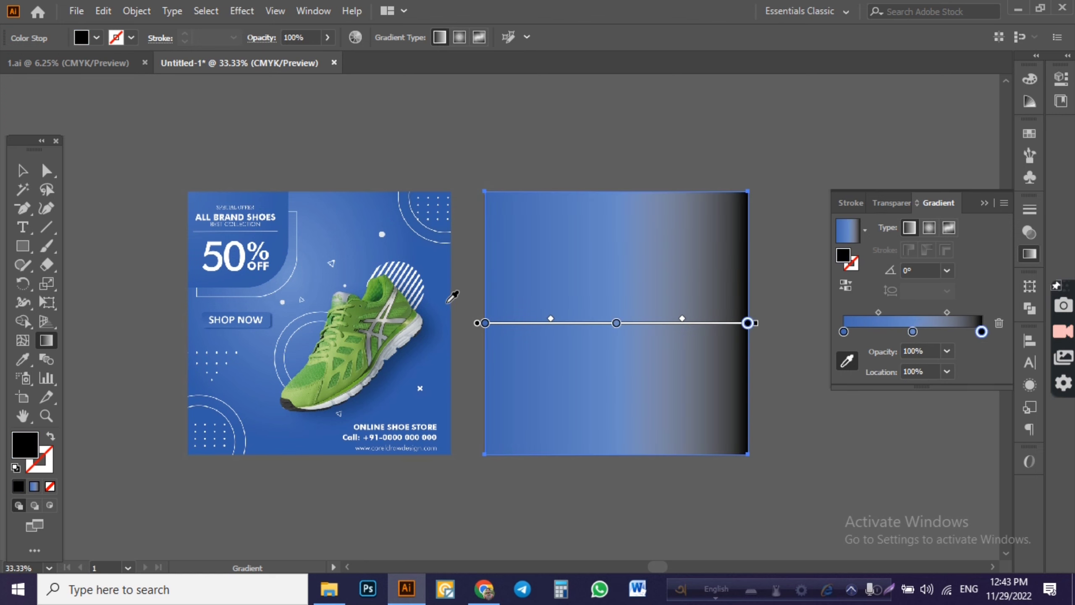
{"action": "left_click", "coordinate": [432, 267]}
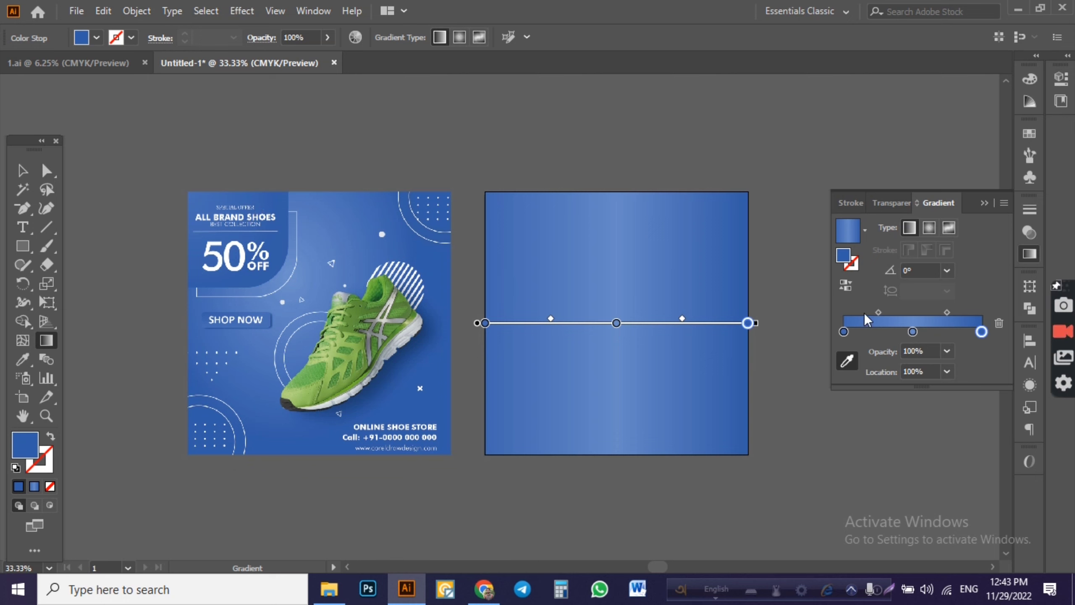
- Set the gradient angle to 90° and deselect the square
{"action": "left_click", "coordinate": [947, 270]}
{"action": "left_click", "coordinate": [975, 358]}
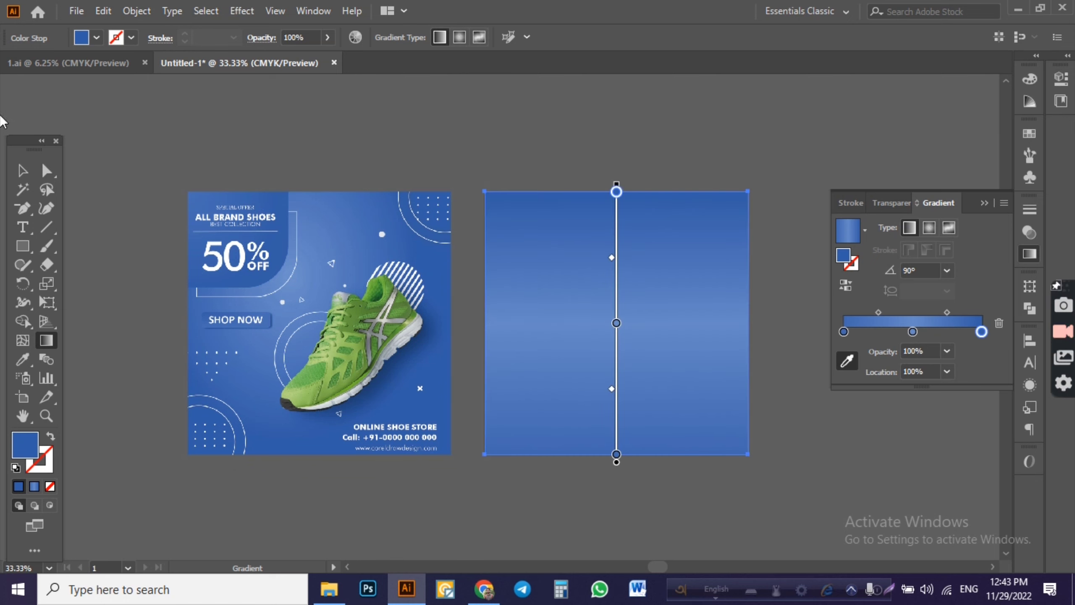
{"action": "left_click", "coordinate": [22, 170]}
{"action": "left_click", "coordinate": [434, 164]}
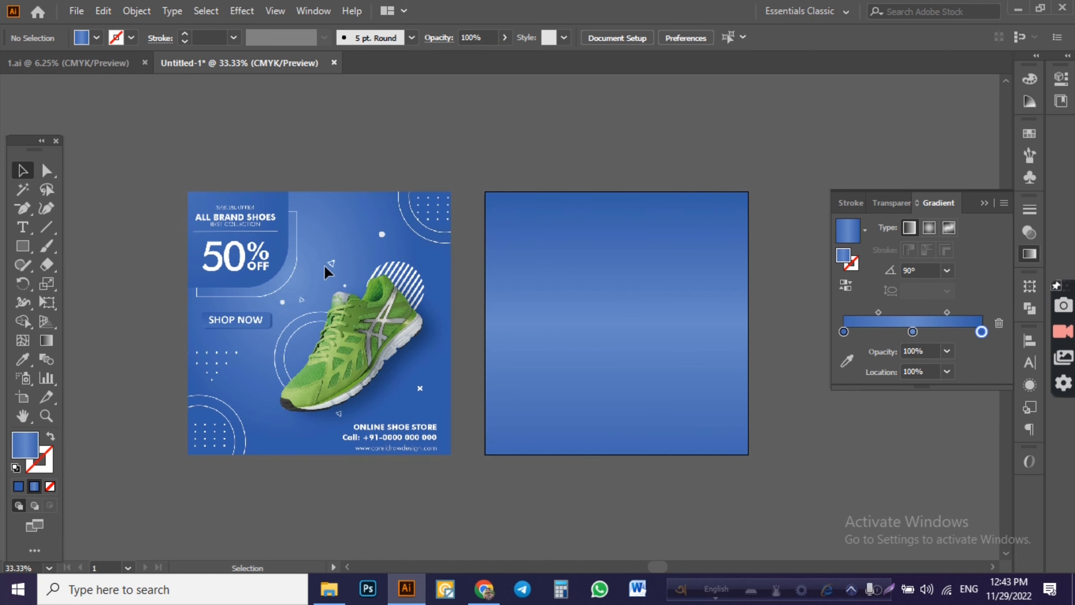
- Zoom in, draw a trial rectangle from the poster's top-left corner, then delete it
{"action": "scroll", "coordinate": [136, 198], "scroll_direction": "up", "scroll_amount": 2}
{"action": "left_click", "coordinate": [26, 249]}
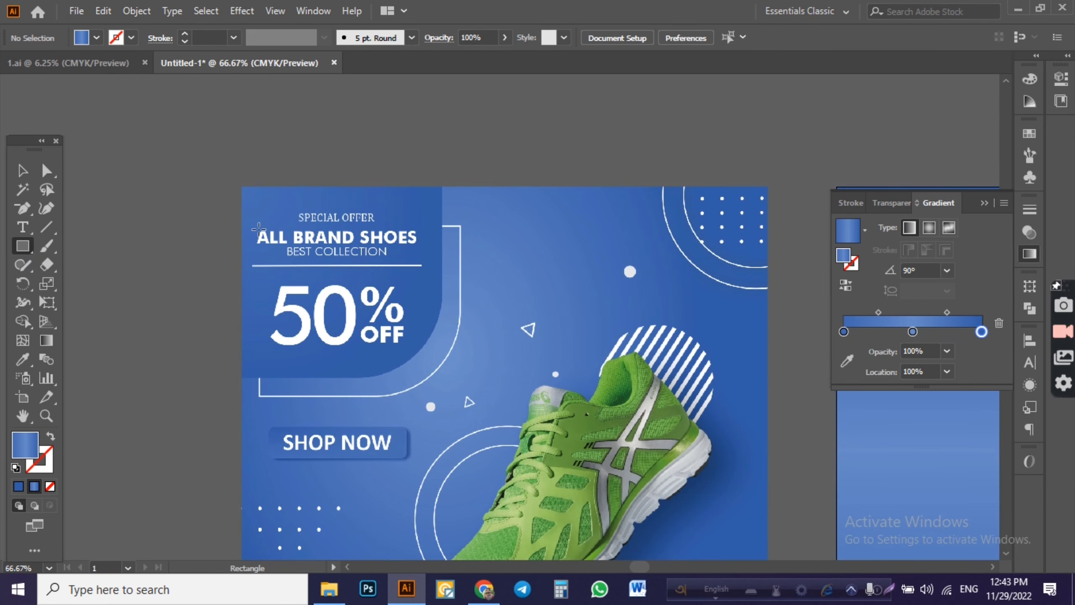
{"action": "left_click_drag", "start_coordinate": [242, 187], "coordinate": [441, 342]}
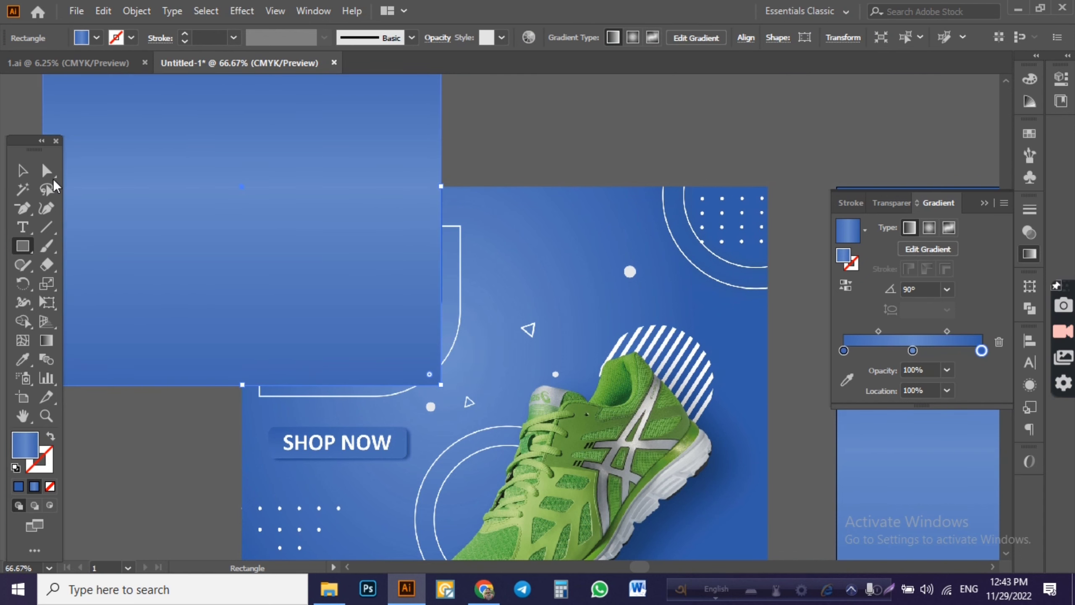
{"action": "key", "text": "v"}
{"action": "key", "text": "Delete"}
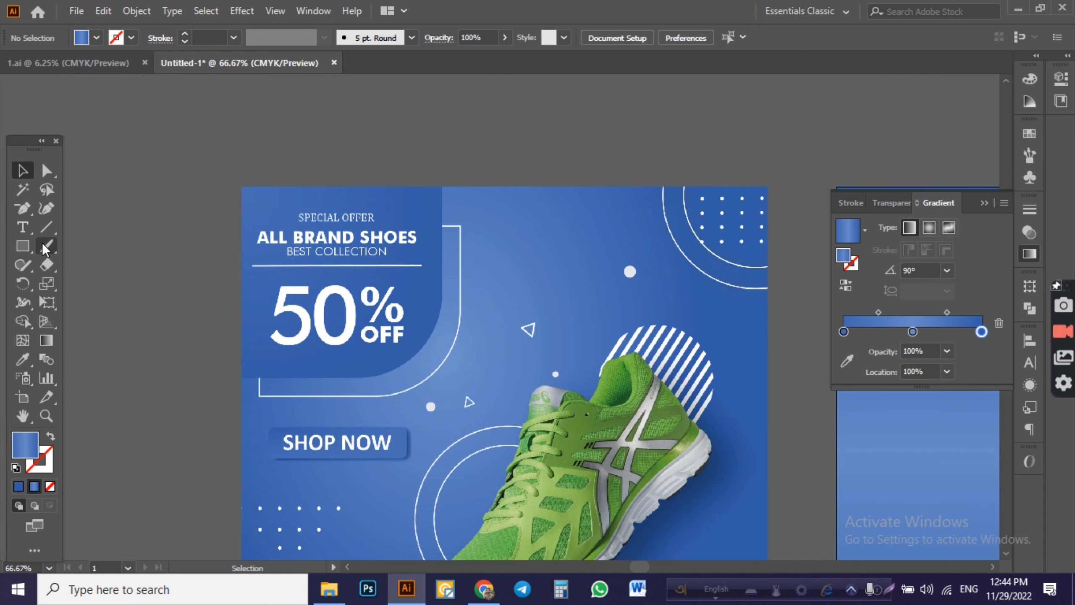
{"action": "key", "text": "m"}
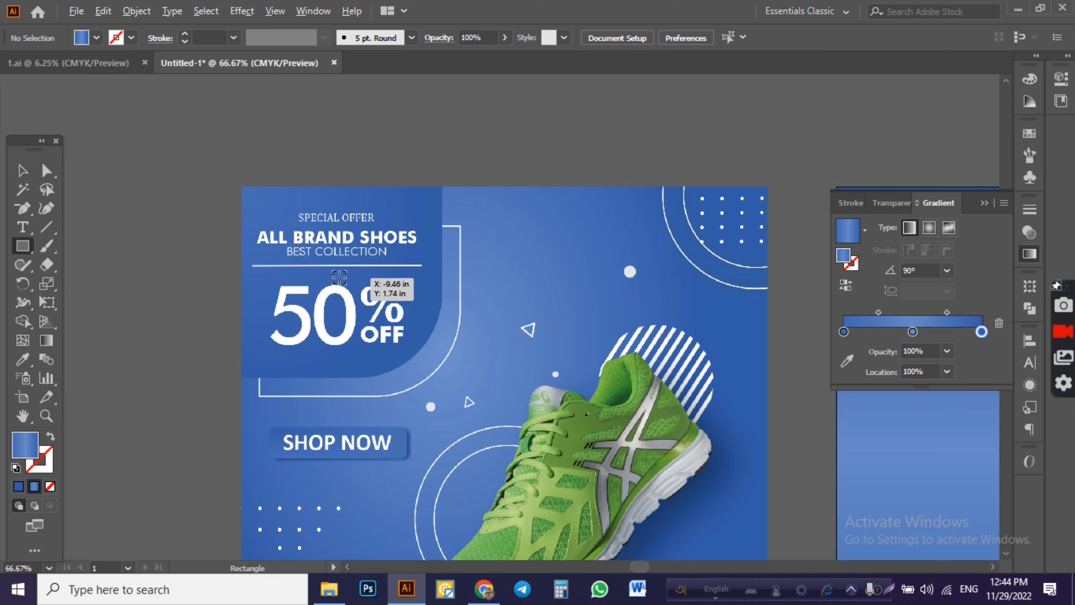
- Draw a rectangle over the 50% OFF panel, nudging and widening it to the panel's edges
{"action": "left_click_drag", "start_coordinate": [339, 271], "coordinate": [435, 361]}
{"action": "key", "text": "Left"}
{"action": "key", "text": "Left"}
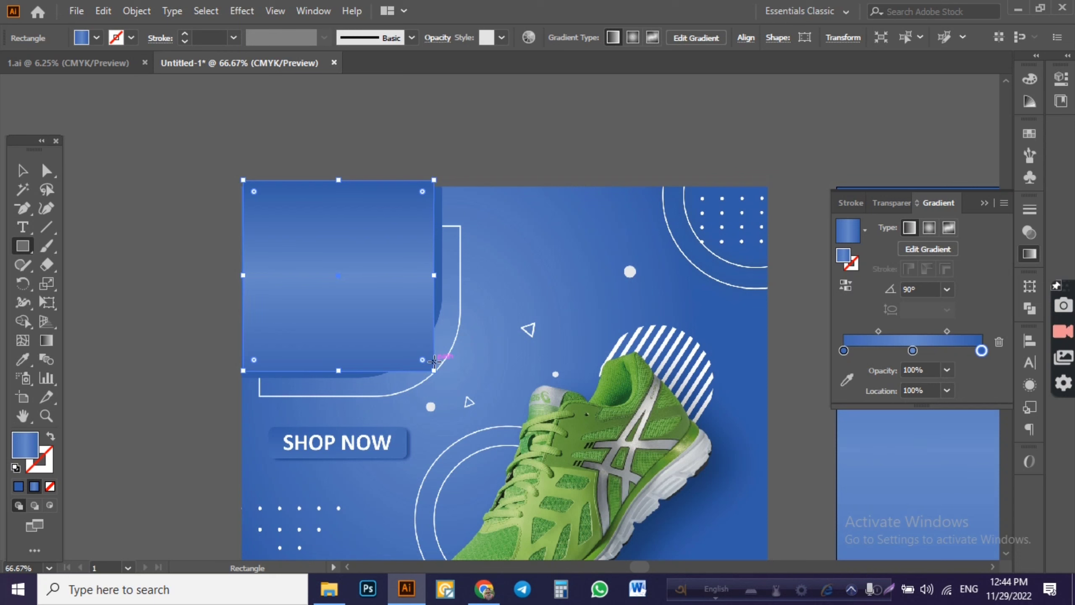
{"action": "key", "text": "Down"}
{"action": "key", "text": "Down"}
{"action": "key", "text": "Down"}
{"action": "key", "text": "Down"}
{"action": "key", "text": "Down"}
{"action": "key", "text": "Down"}
{"action": "key", "text": "Down"}
{"action": "key", "text": "Down"}
{"action": "key", "text": "Down"}
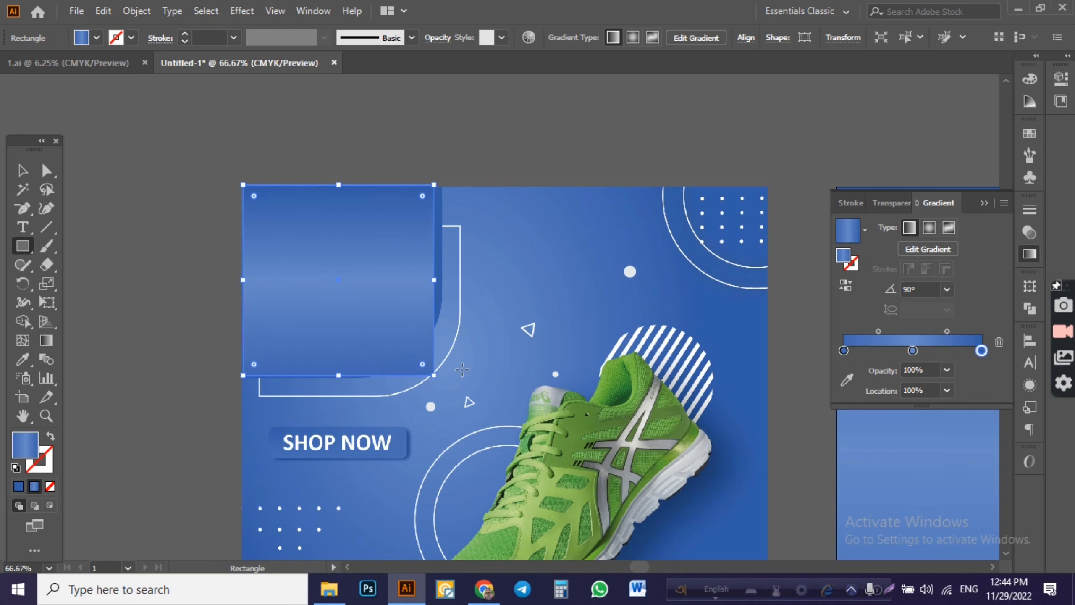
{"action": "left_click_drag", "start_coordinate": [434, 280], "coordinate": [440, 282]}
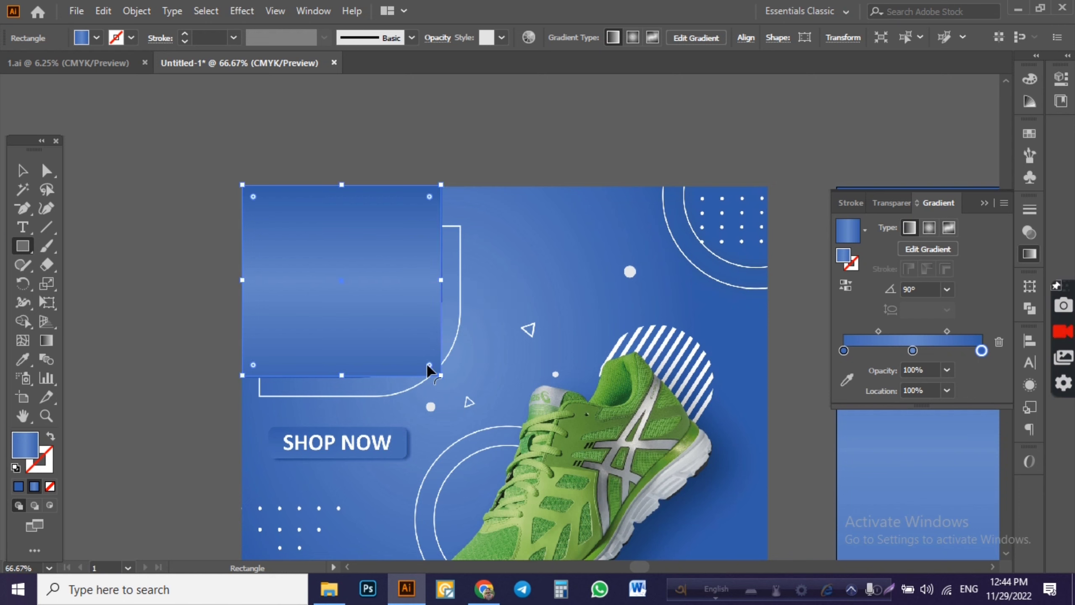
- Round the rectangle's bottom-right corner to about 1.6 in and zoom out to both artboards
{"action": "mouse_move", "coordinate": [429, 369]}
{"action": "left_mouse_down"}
{"action": "mouse_move", "coordinate": [384, 336]}
{"action": "mouse_move", "coordinate": [468, 403]}
{"action": "left_mouse_up"}
{"action": "mouse_move", "coordinate": [428, 363]}
{"action": "left_mouse_down"}
{"action": "mouse_move", "coordinate": [318, 287]}
{"action": "mouse_move", "coordinate": [351, 298]}
{"action": "left_mouse_up"}
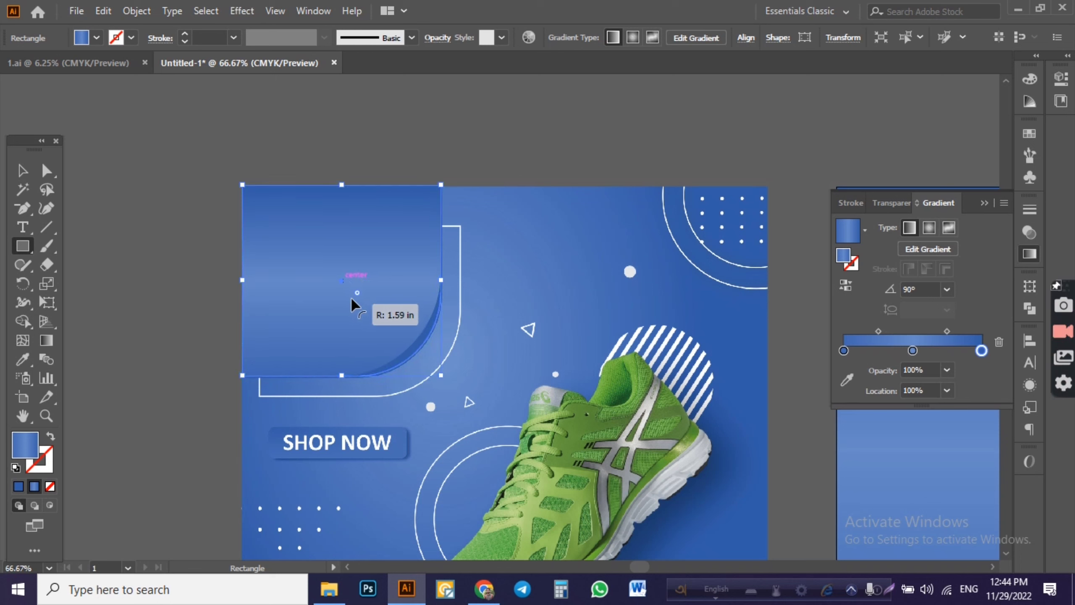
{"action": "left_click_drag", "start_coordinate": [351, 298], "coordinate": [352, 299]}
{"action": "key", "text": "ctrl+minus"}
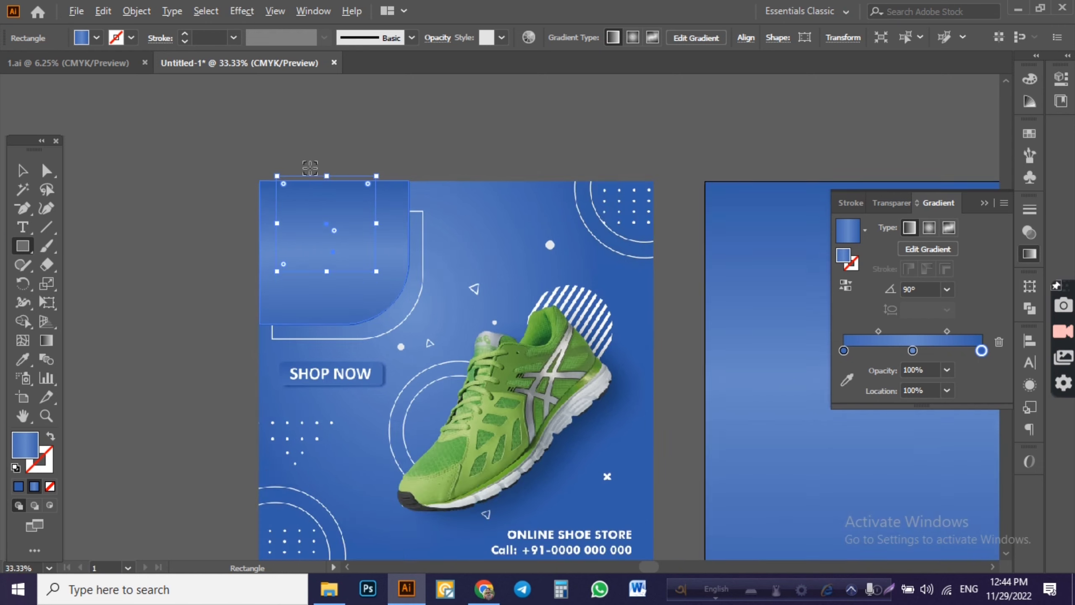
{"action": "key", "text": "ctrl+minus"}
{"action": "scroll", "coordinate": [169, 233], "scroll_direction": "right", "scroll_amount": 3}
- Align the rounded panel to the new artboard's left edge and fill it with the poster's dark blue
{"action": "key", "text": "v"}
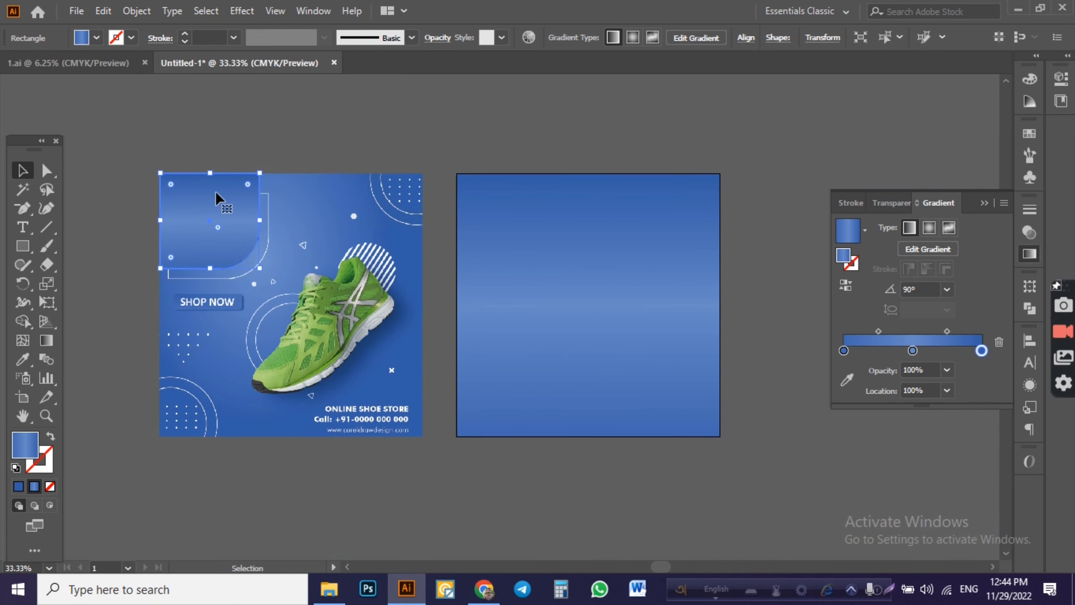
{"action": "left_click", "coordinate": [1029, 340]}
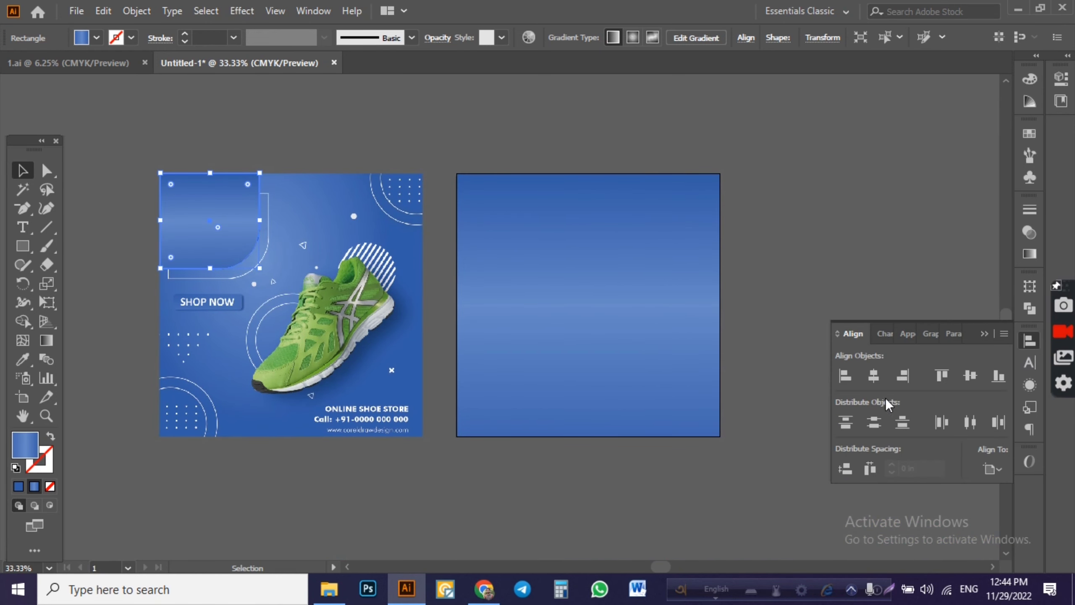
{"action": "left_click", "coordinate": [843, 375]}
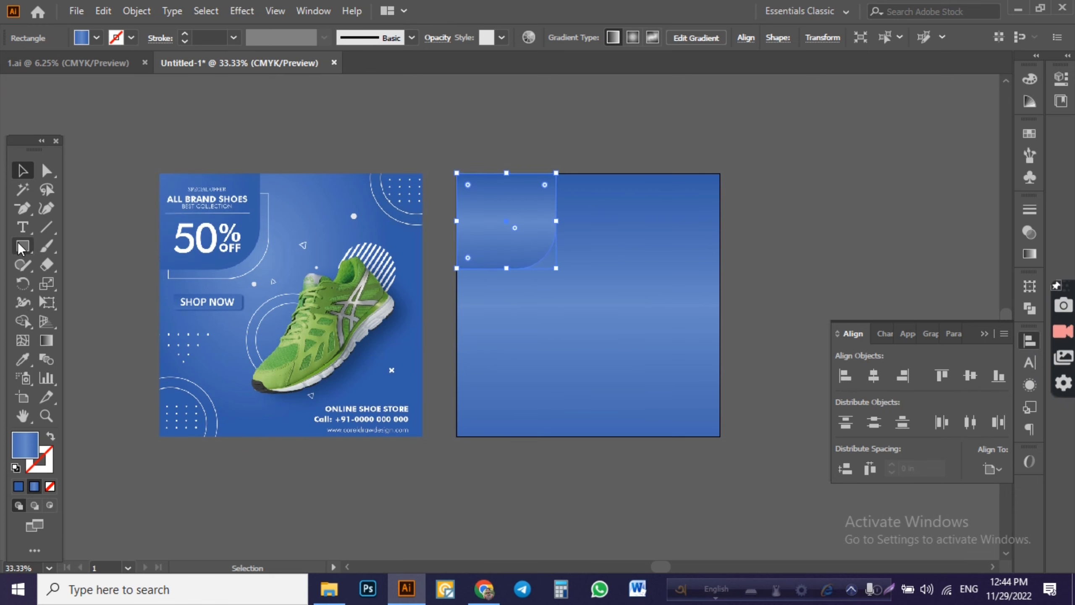
{"action": "left_click", "coordinate": [22, 359]}
{"action": "left_click", "coordinate": [246, 231]}
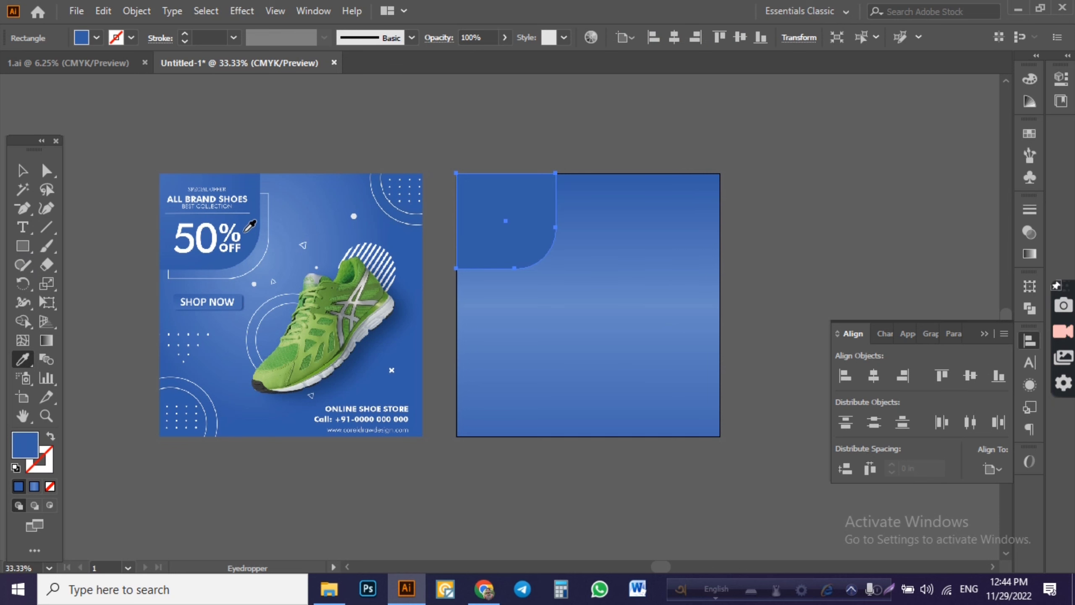
{"action": "scroll", "coordinate": [172, 171], "scroll_direction": "up", "scroll_amount": 3}
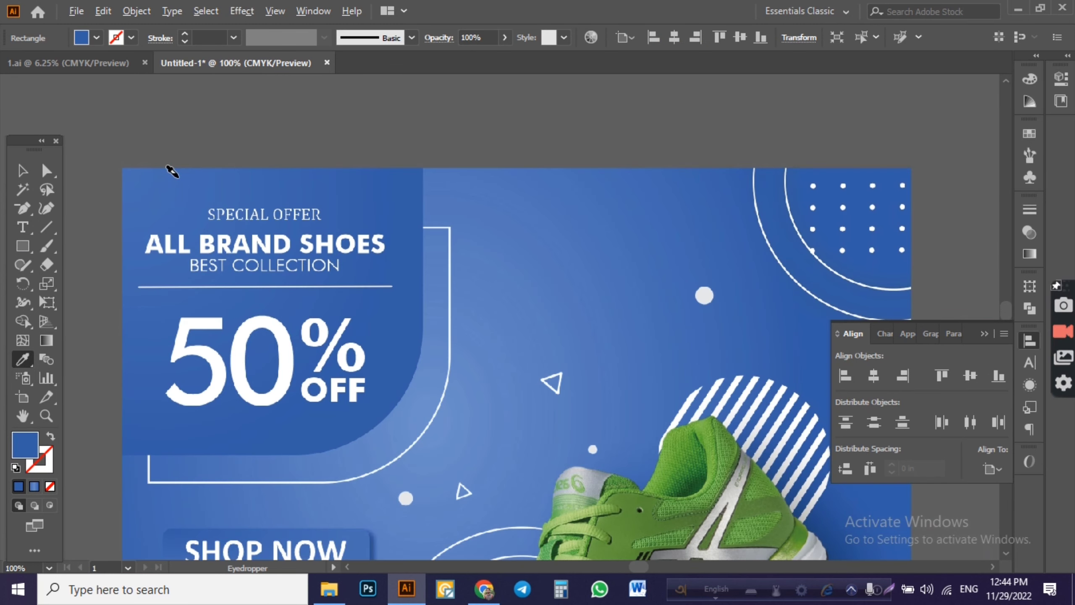
{"action": "scroll", "coordinate": [172, 171], "scroll_direction": "down", "scroll_amount": 2}
- Apply a linear gradient fill to the rounded panel
{"action": "left_click", "coordinate": [1029, 253]}
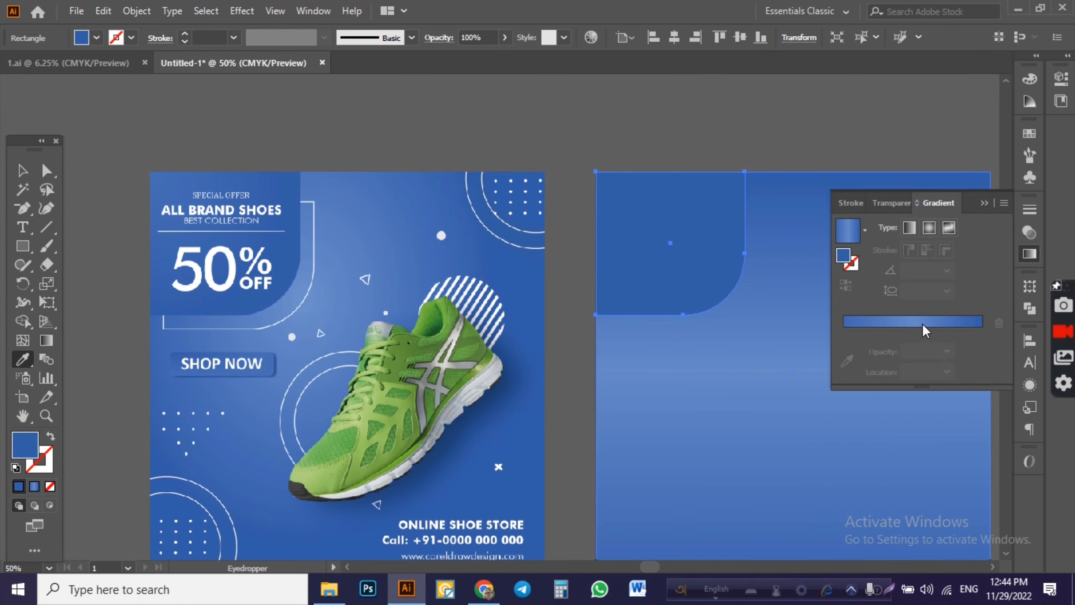
{"action": "left_click", "coordinate": [922, 323]}
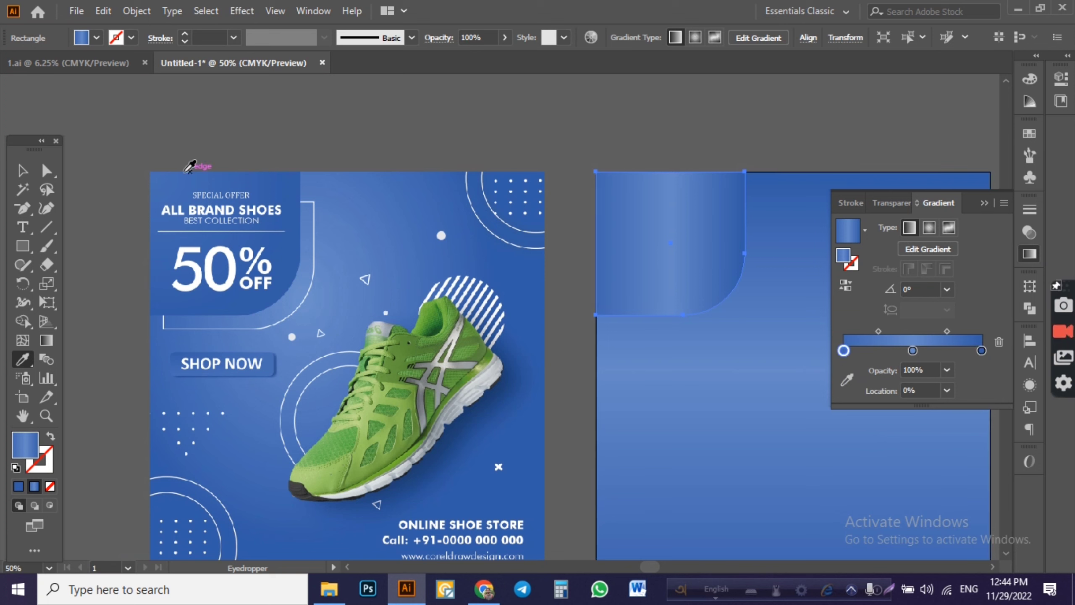
{"action": "left_click", "coordinate": [162, 187]}
{"action": "left_click", "coordinate": [892, 324]}
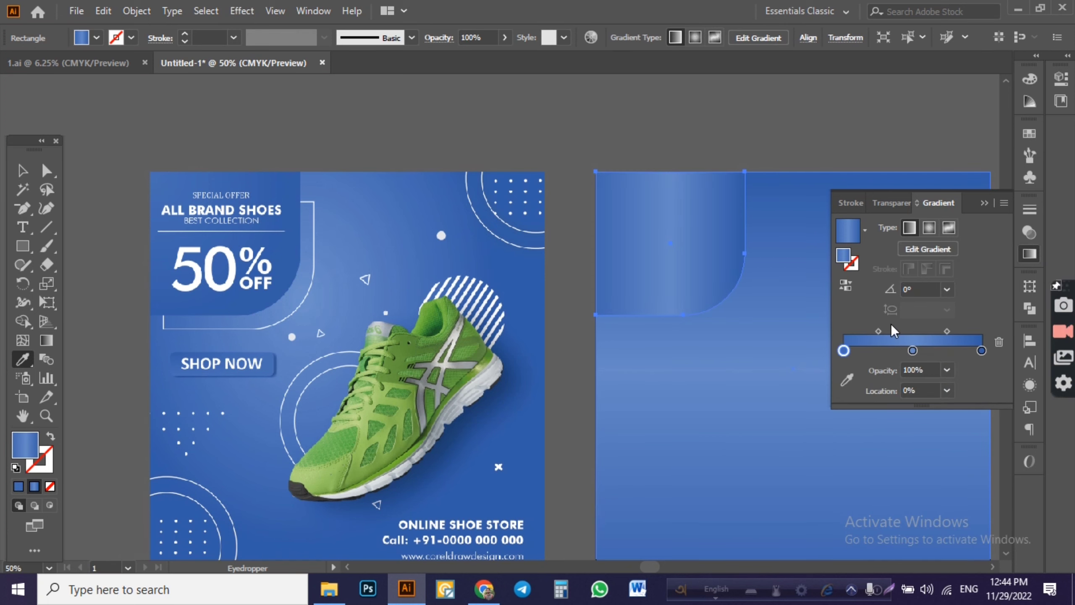
{"action": "left_click", "coordinate": [846, 379]}
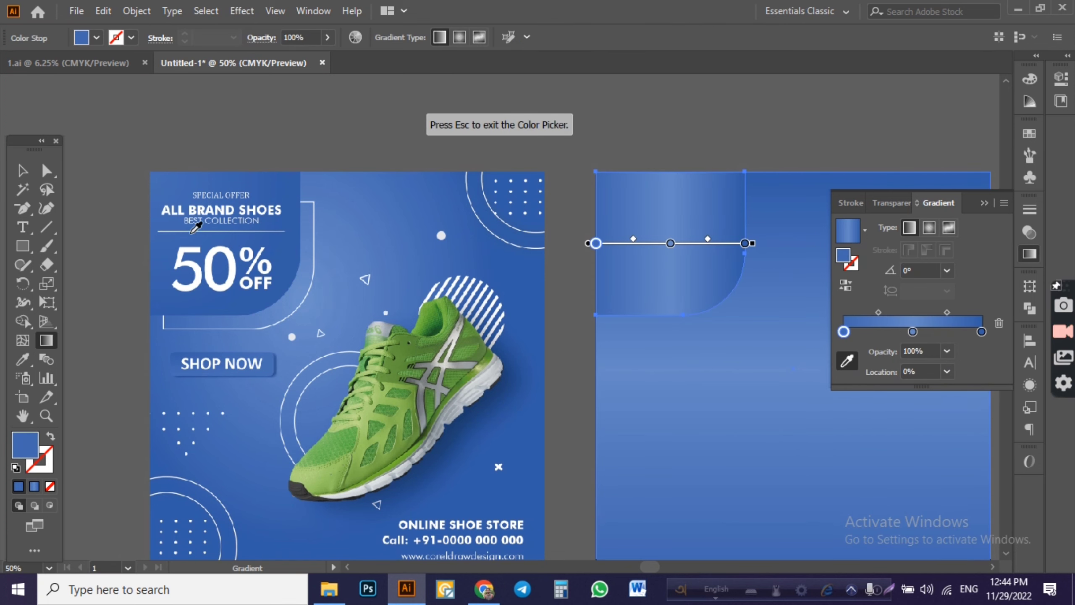
- Eyedrop darker reference blues into the gradient's middle and right stops
{"action": "left_click", "coordinate": [912, 331]}
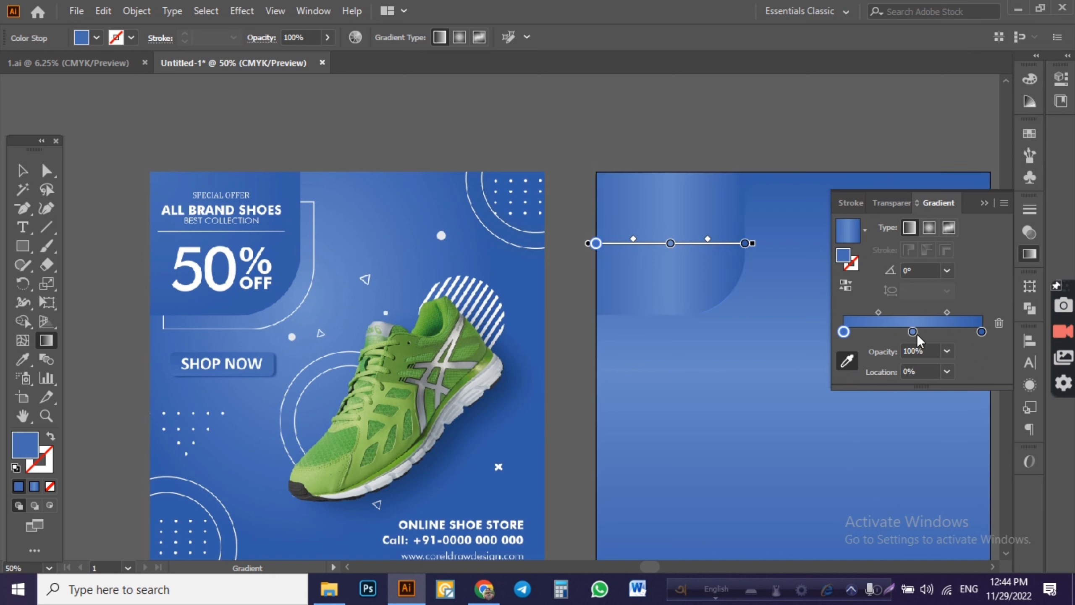
{"action": "left_click", "coordinate": [815, 325]}
{"action": "left_click", "coordinate": [173, 266]}
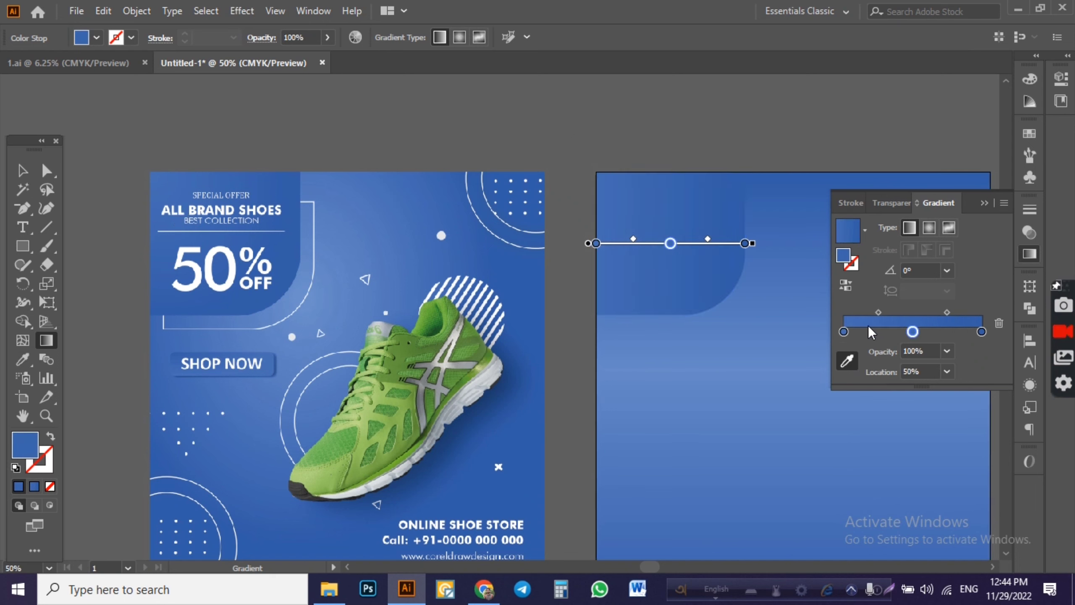
{"action": "left_click", "coordinate": [981, 332]}
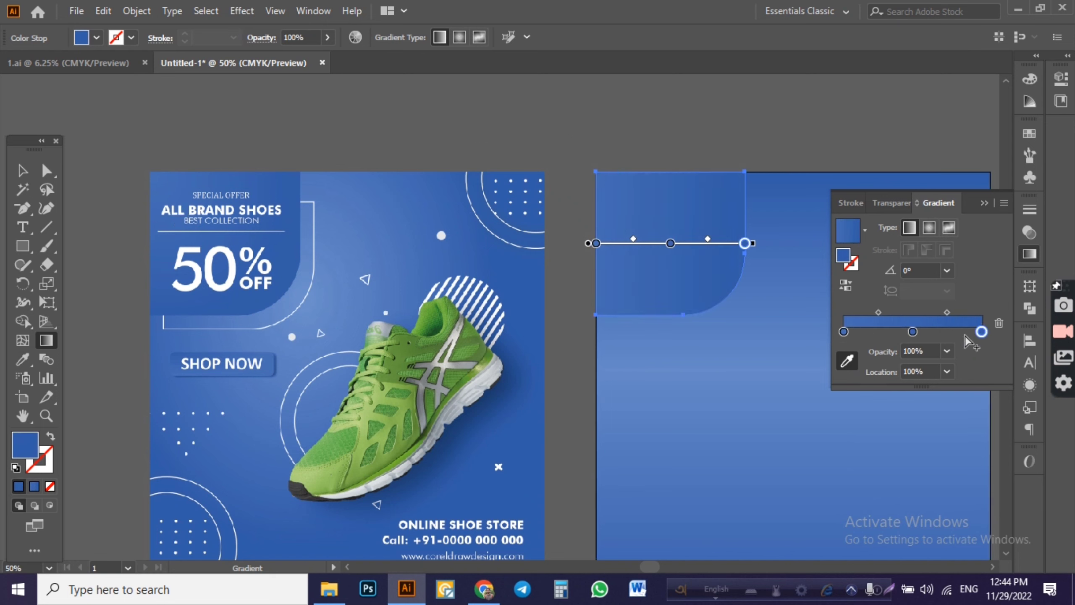
{"action": "left_click", "coordinate": [293, 257]}
{"action": "left_click", "coordinate": [22, 170]}
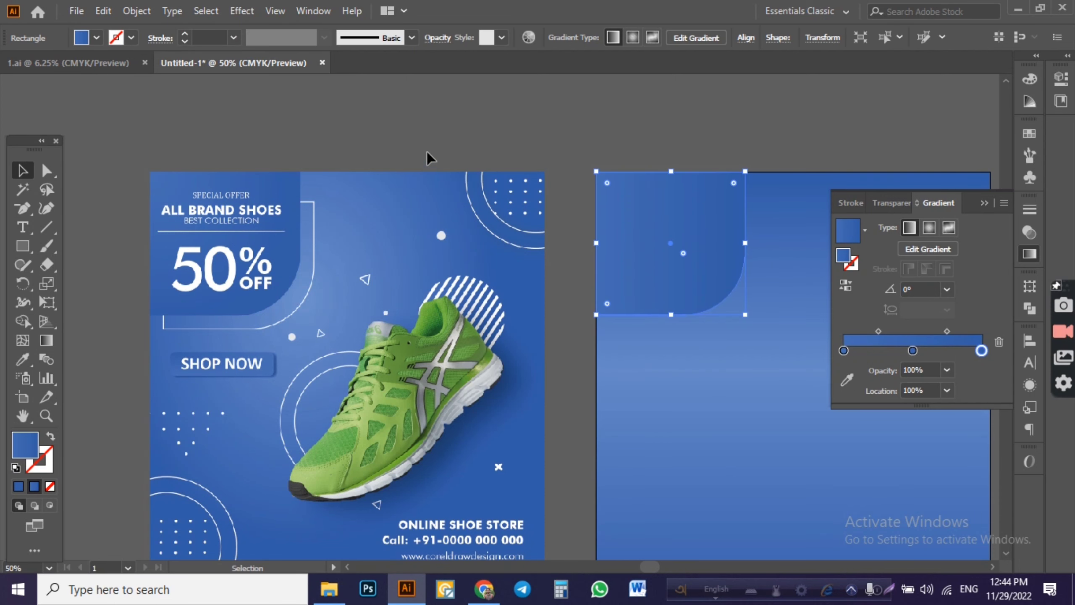
{"action": "left_click", "coordinate": [440, 158]}
{"action": "left_click_drag", "start_coordinate": [686, 122], "coordinate": [603, 112]}
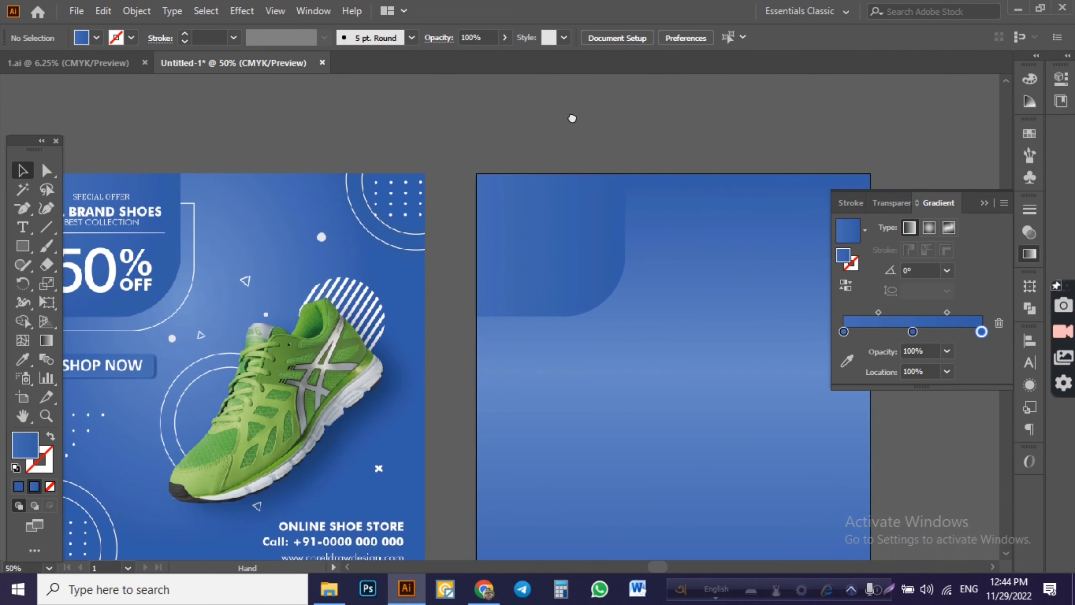
{"action": "scroll", "coordinate": [602, 112], "scroll_direction": "down", "scroll_amount": 1}
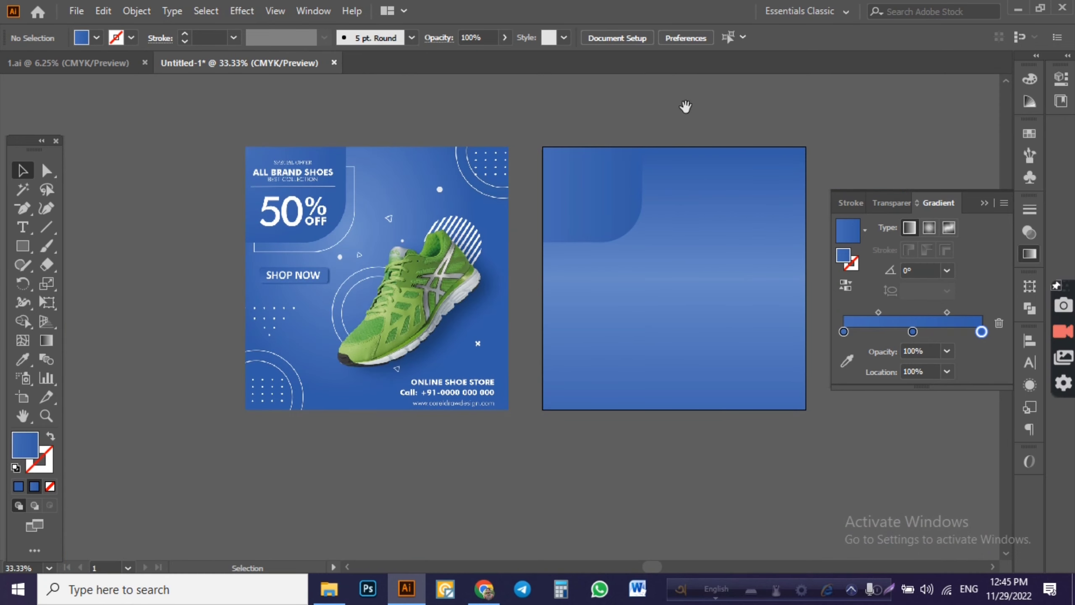
- Select the background square and keep its gradient type linear after trying radial
{"action": "left_click_drag", "start_coordinate": [684, 108], "coordinate": [567, 155]}
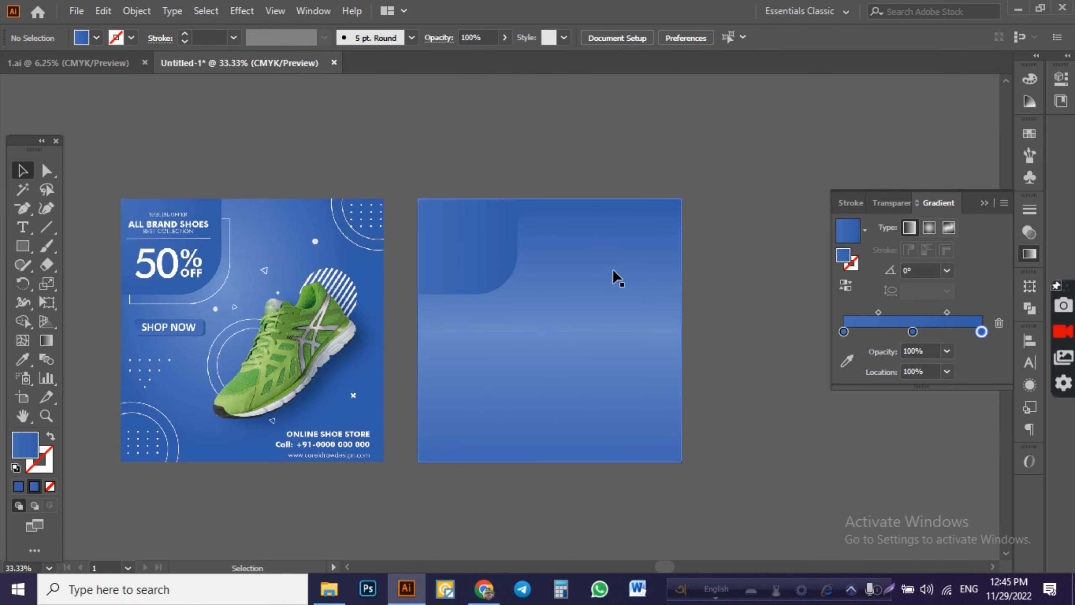
{"action": "left_click", "coordinate": [634, 266]}
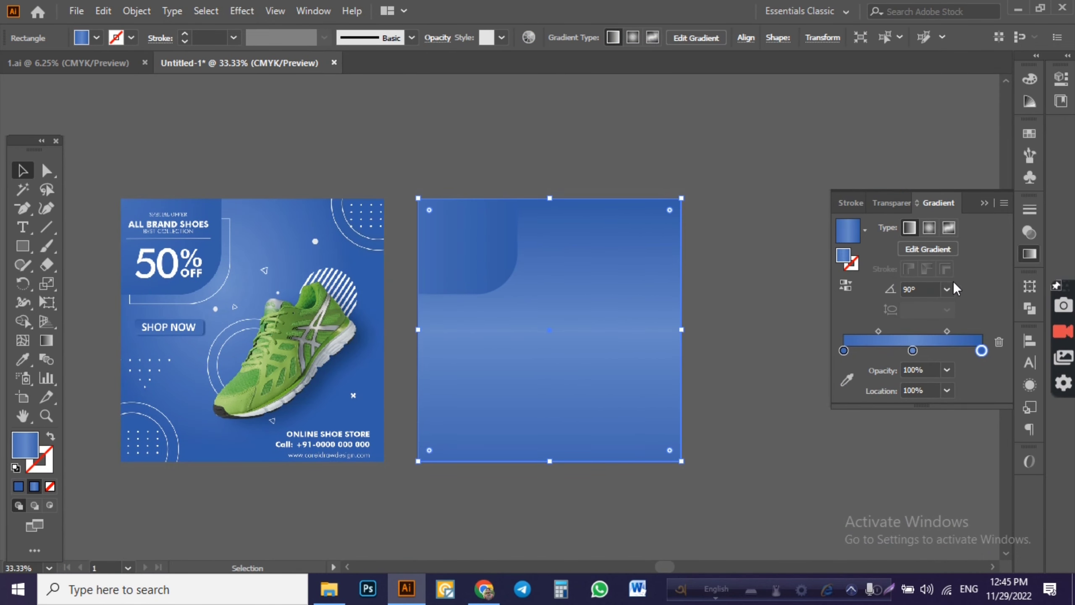
{"action": "left_click", "coordinate": [929, 228]}
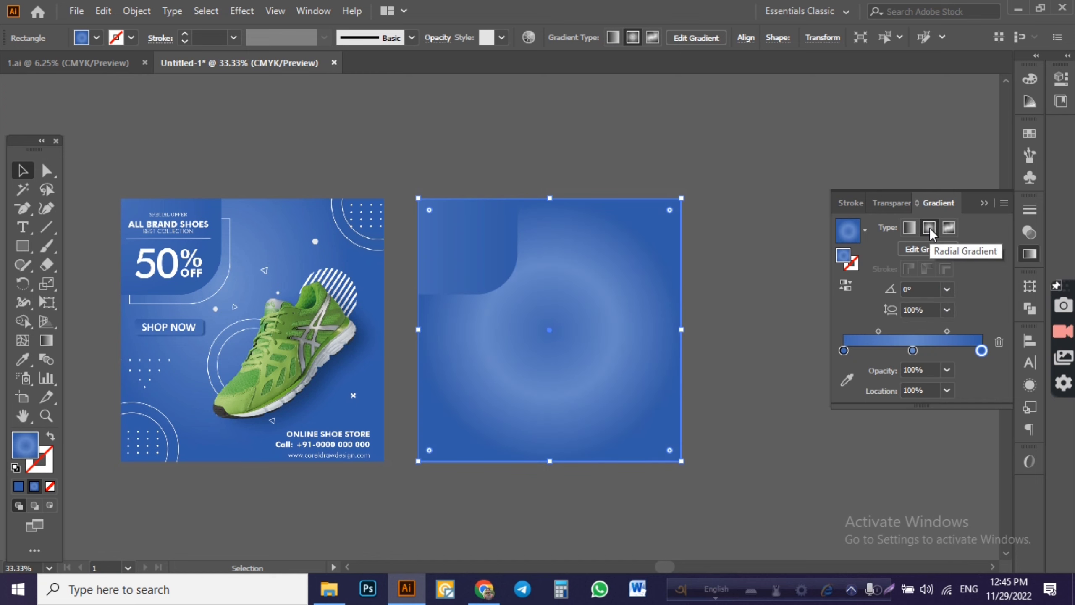
{"action": "left_click", "coordinate": [944, 230]}
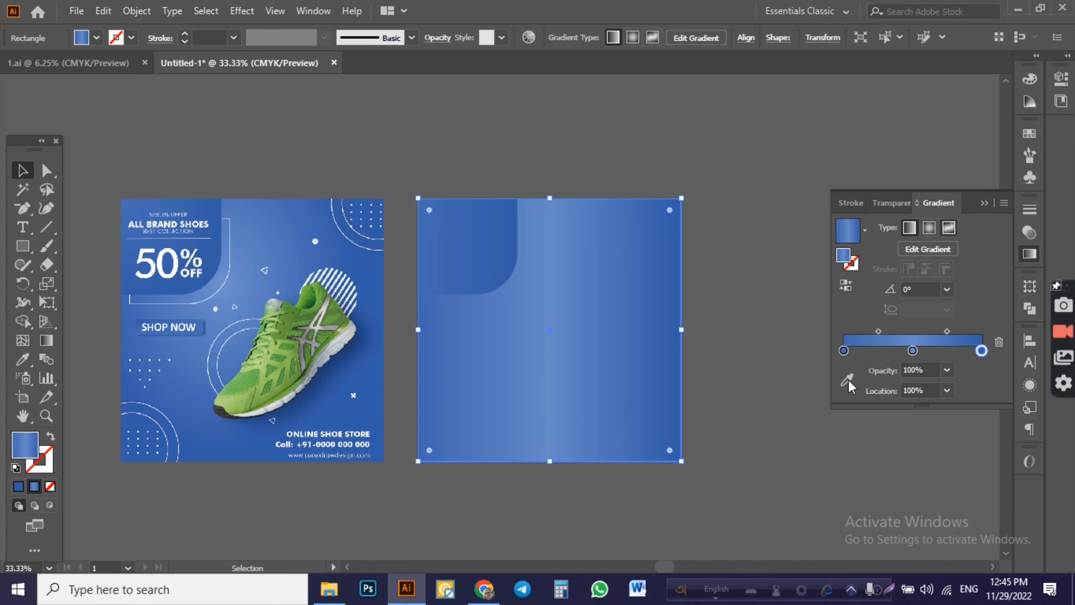
- Drag the gradient annotator so the blend runs diagonally from the top-left at 133.9°
{"action": "key", "text": "g"}
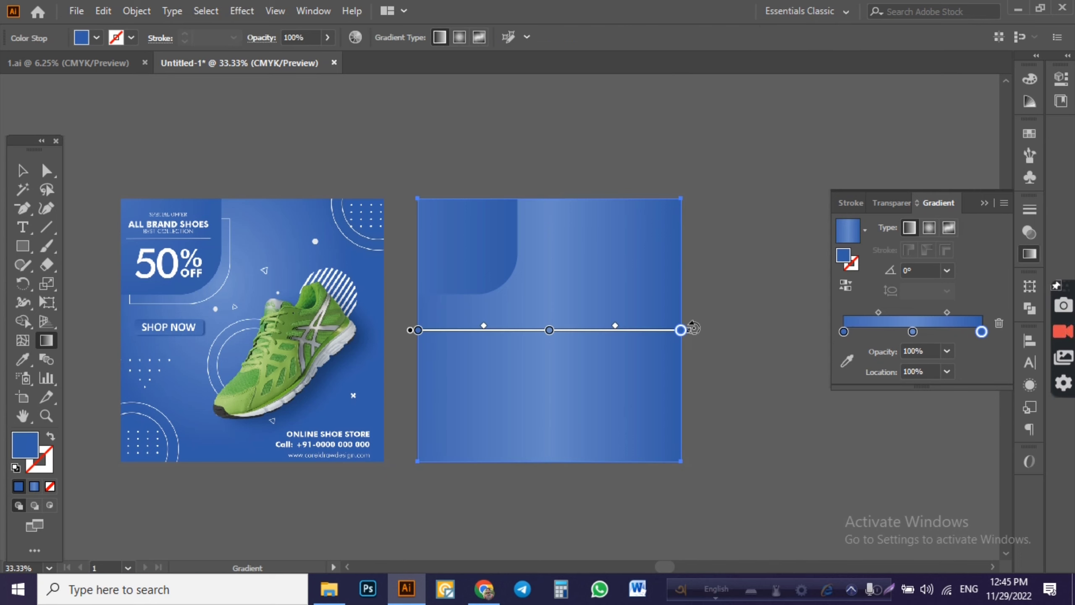
{"action": "mouse_move", "coordinate": [684, 330]}
{"action": "left_mouse_down"}
{"action": "mouse_move", "coordinate": [421, 196]}
{"action": "mouse_move", "coordinate": [243, 123]}
{"action": "left_mouse_up"}
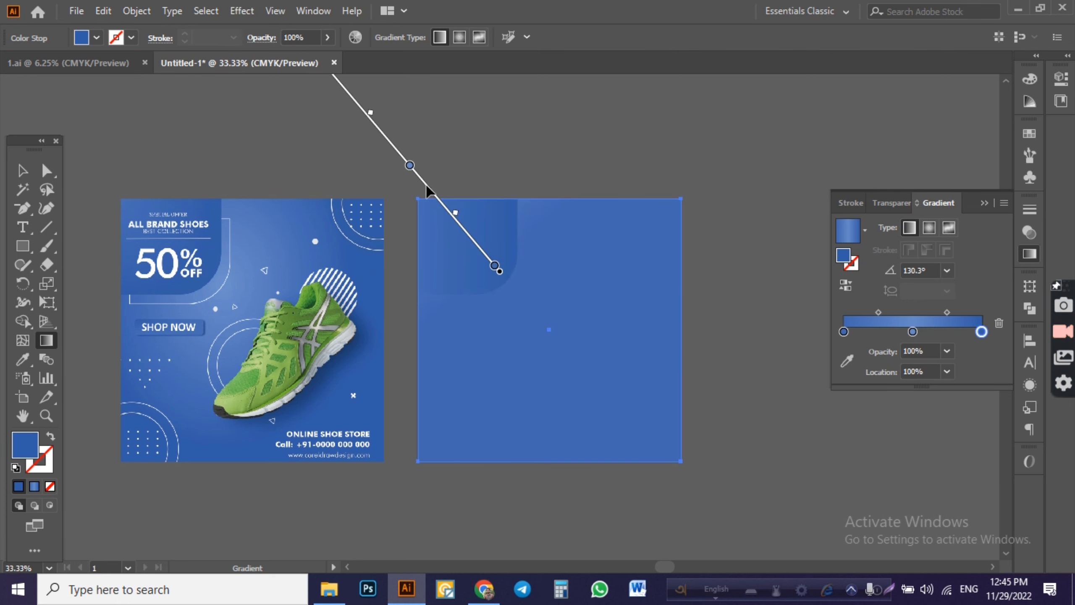
{"action": "left_click_drag", "start_coordinate": [428, 191], "coordinate": [518, 297]}
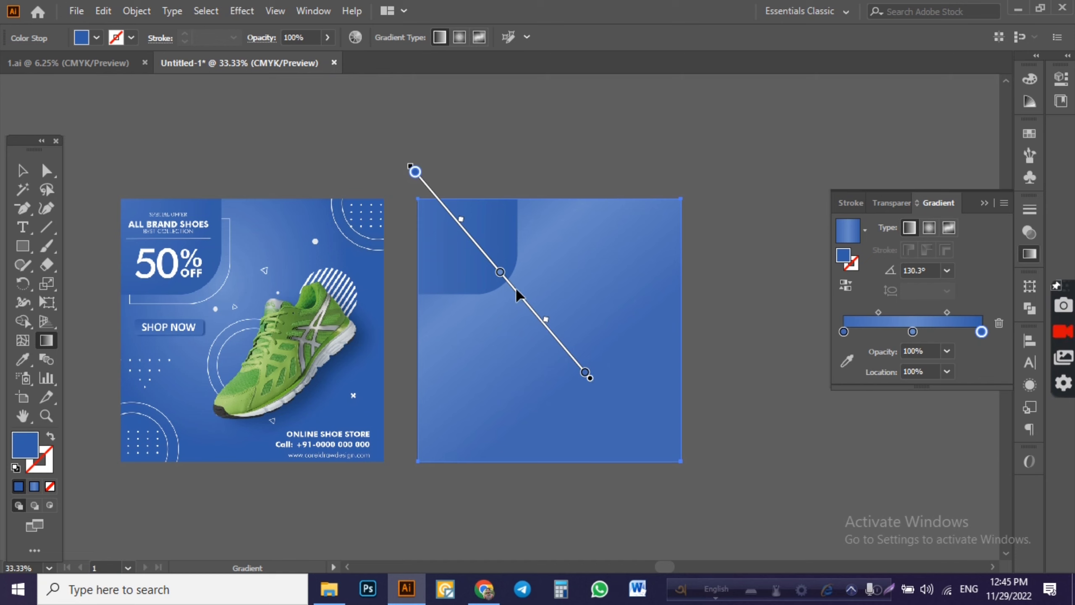
{"action": "left_click_drag", "start_coordinate": [514, 293], "coordinate": [520, 300]}
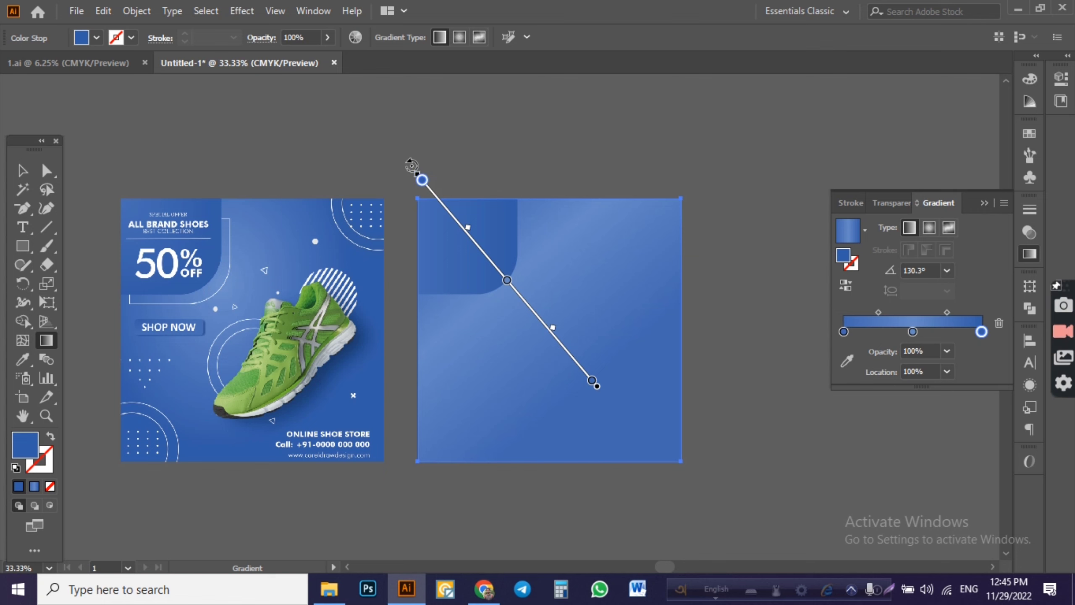
{"action": "left_click_drag", "start_coordinate": [414, 171], "coordinate": [398, 172]}
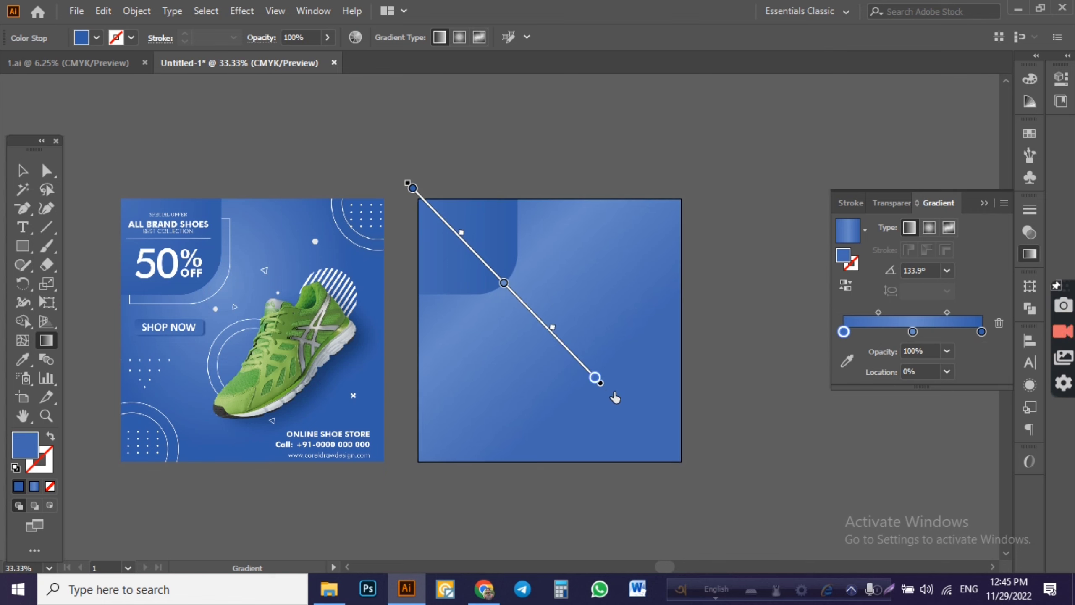
{"action": "left_click_drag", "start_coordinate": [598, 381], "coordinate": [630, 407]}
{"action": "key", "text": "v"}
{"action": "key", "text": "ctrl+z"}
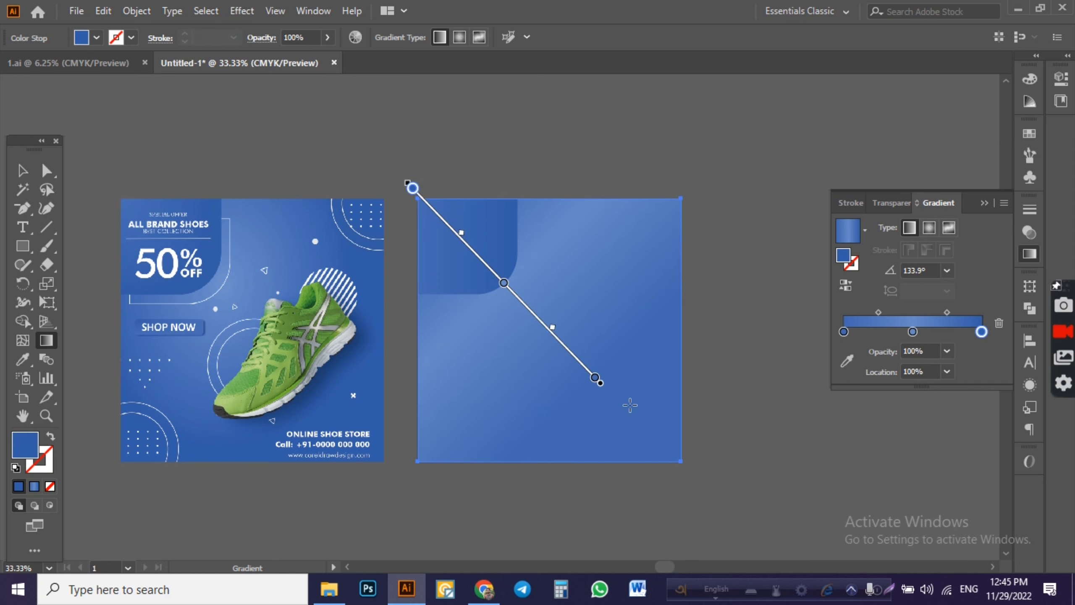
- Move the lighter middle stop to 54.96% and shift the blend midpoints up-left
{"action": "left_click_drag", "start_coordinate": [504, 284], "coordinate": [518, 298]}
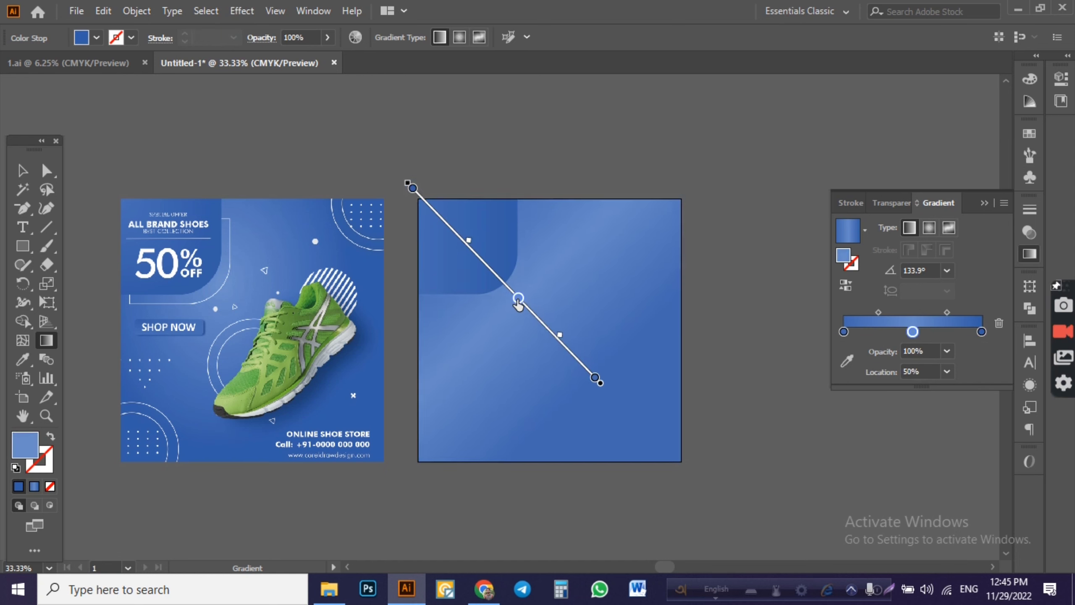
{"action": "left_click_drag", "start_coordinate": [560, 335], "coordinate": [542, 318]}
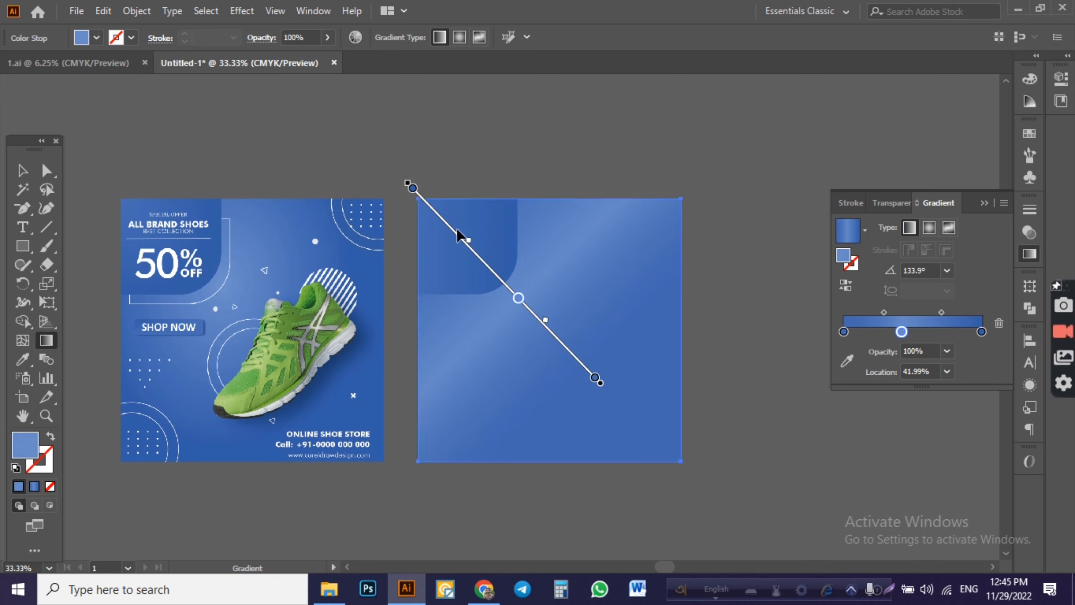
{"action": "left_click_drag", "start_coordinate": [468, 242], "coordinate": [449, 222]}
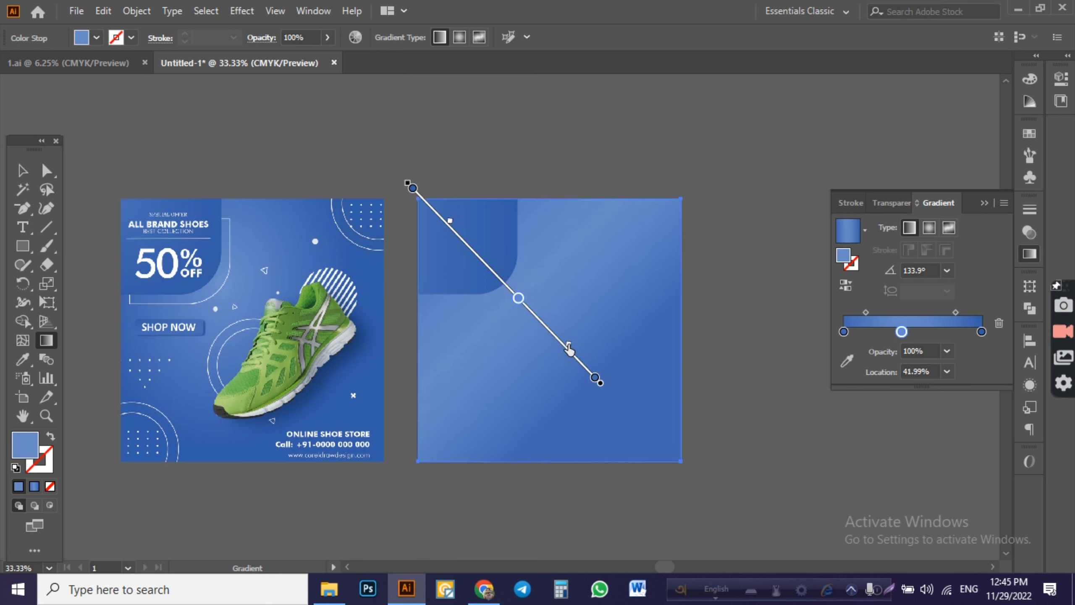
{"action": "left_click_drag", "start_coordinate": [569, 349], "coordinate": [545, 329]}
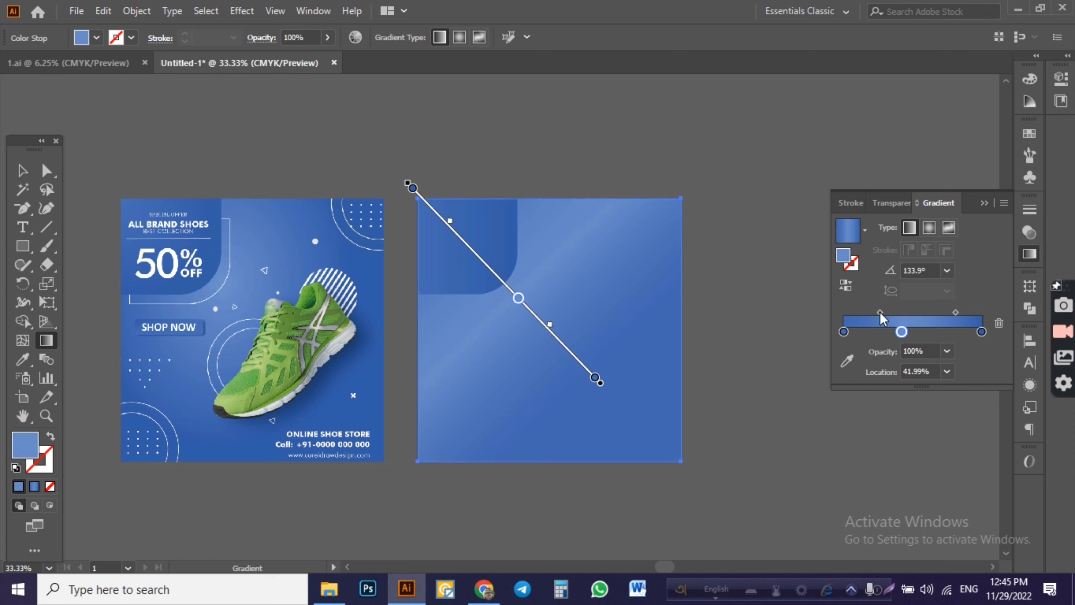
{"action": "mouse_move", "coordinate": [902, 331]}
{"action": "left_mouse_down"}
{"action": "mouse_move", "coordinate": [920, 331]}
{"action": "mouse_move", "coordinate": [867, 319]}
{"action": "mouse_move", "coordinate": [885, 320]}
{"action": "left_mouse_up"}
{"action": "left_click", "coordinate": [891, 313]}
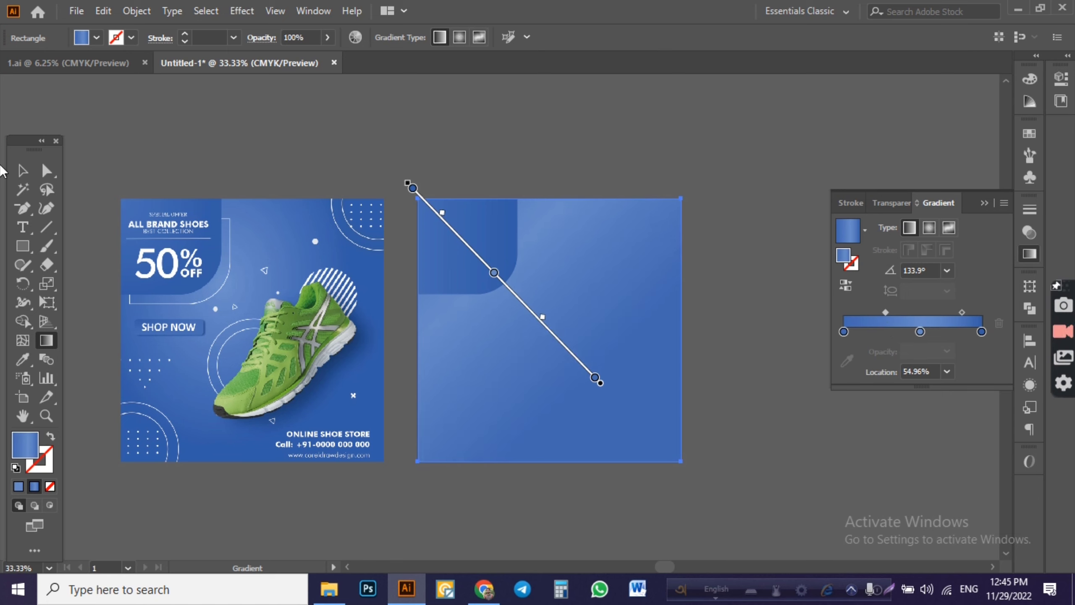
{"action": "left_click", "coordinate": [22, 170]}
{"action": "left_click", "coordinate": [288, 149]}
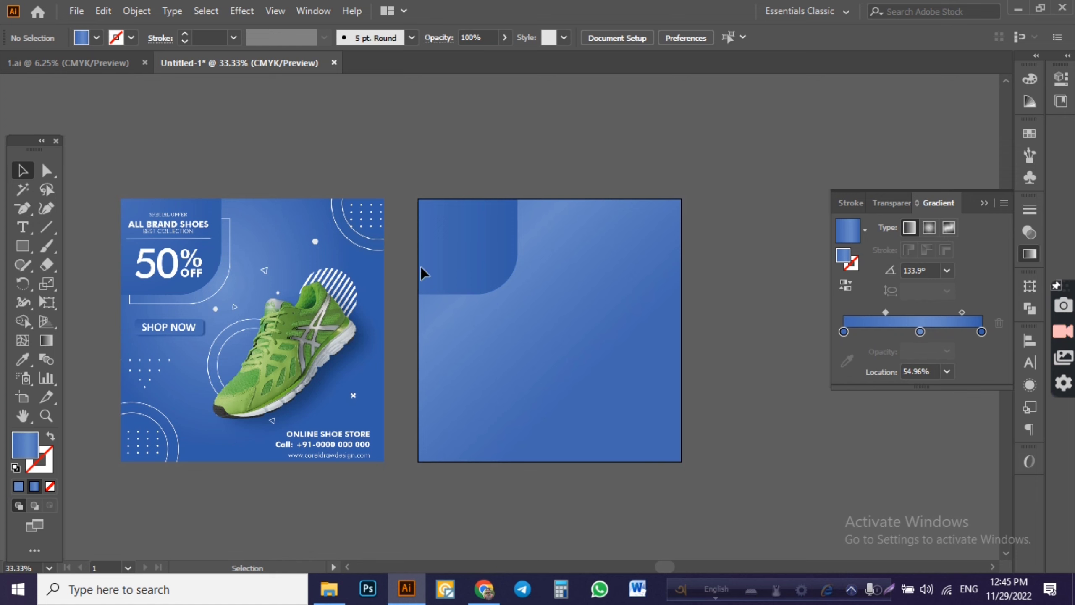
- Duplicate the rounded panel slightly down-right and make the copy an unfilled white outline
{"action": "left_click", "coordinate": [472, 286]}
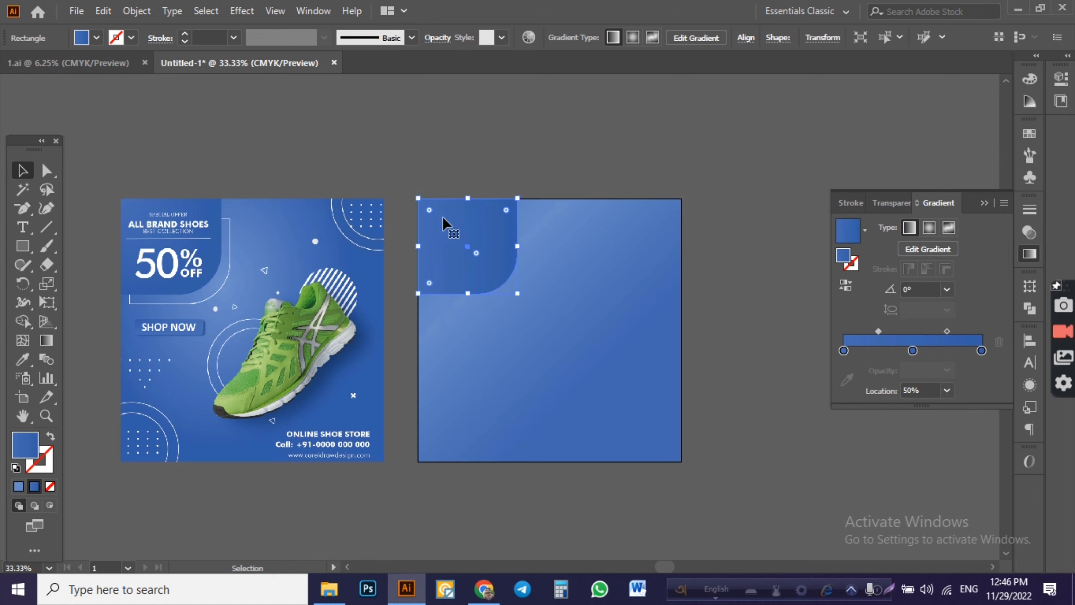
{"action": "left_click_drag", "start_coordinate": [444, 223], "coordinate": [460, 241]}
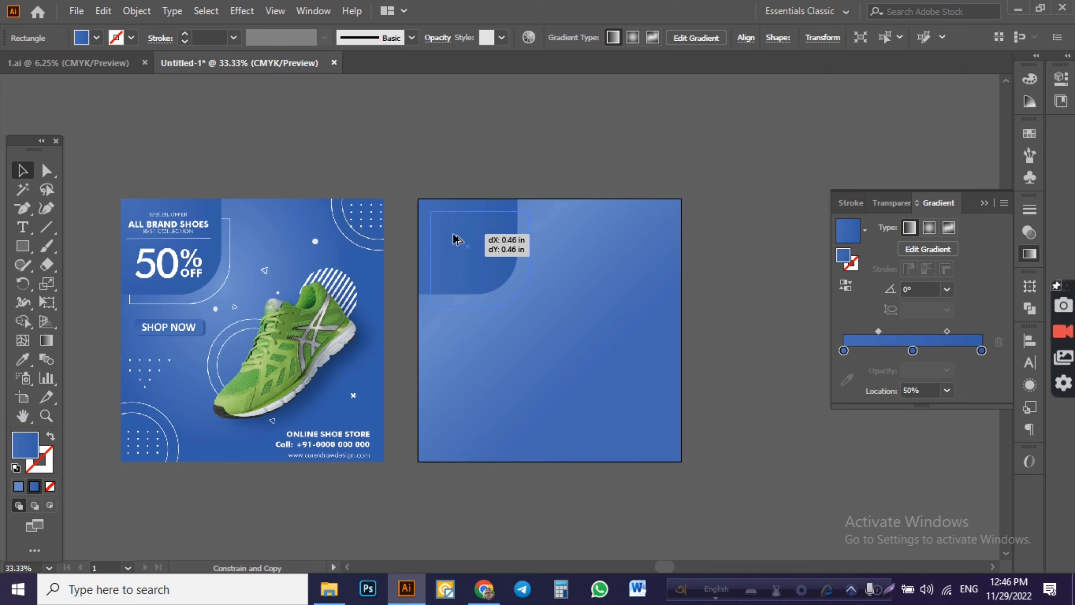
{"action": "left_click_drag", "start_coordinate": [463, 241], "coordinate": [455, 239]}
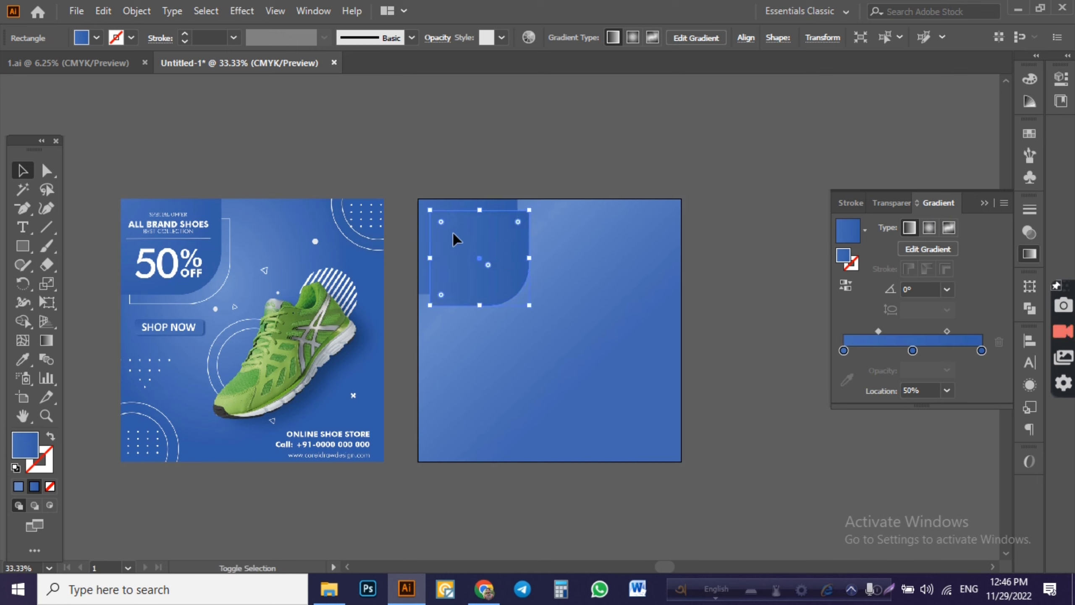
{"action": "left_click", "coordinate": [51, 437]}
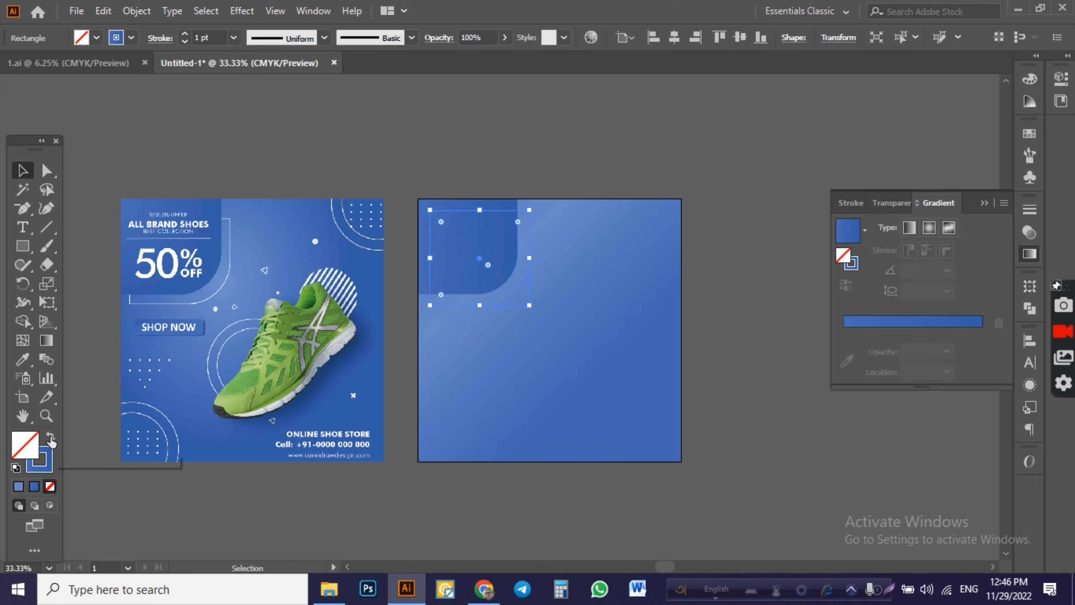
{"action": "left_click", "coordinate": [131, 38]}
{"action": "left_click", "coordinate": [32, 64]}
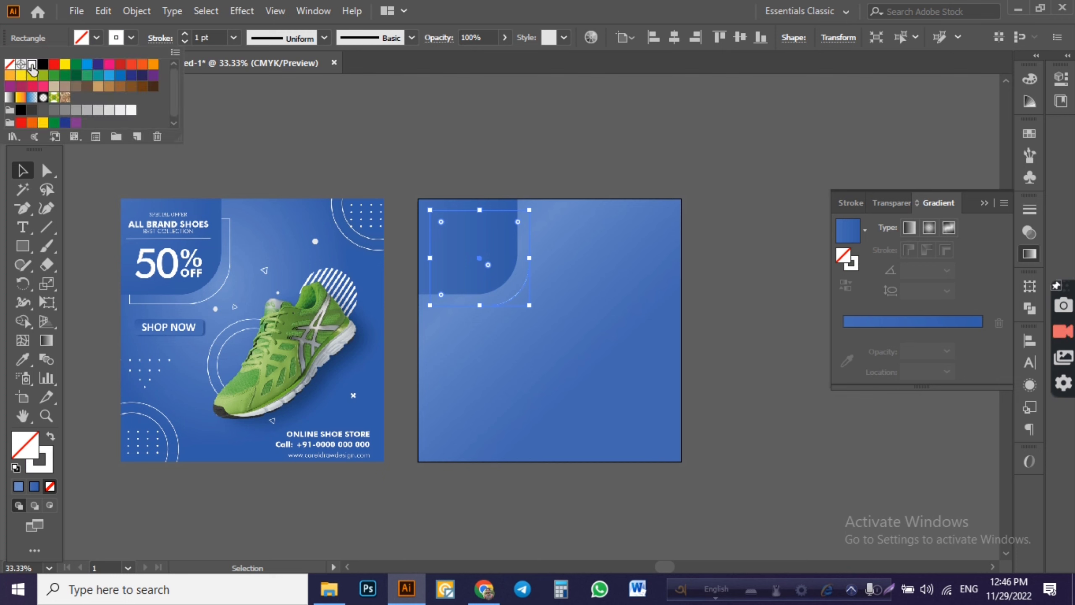
{"action": "key", "text": "Escape"}
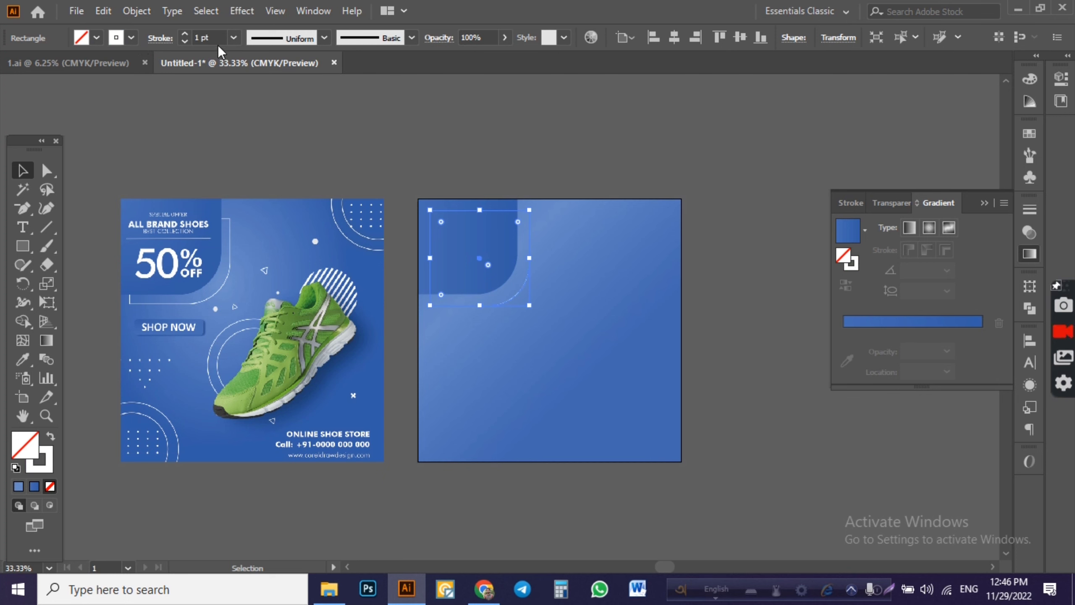
- Set the outline's stroke weight to 2 pt, then reduce it to 1.5 pt
{"action": "type", "text": "2"}
{"action": "key", "text": "Return"}
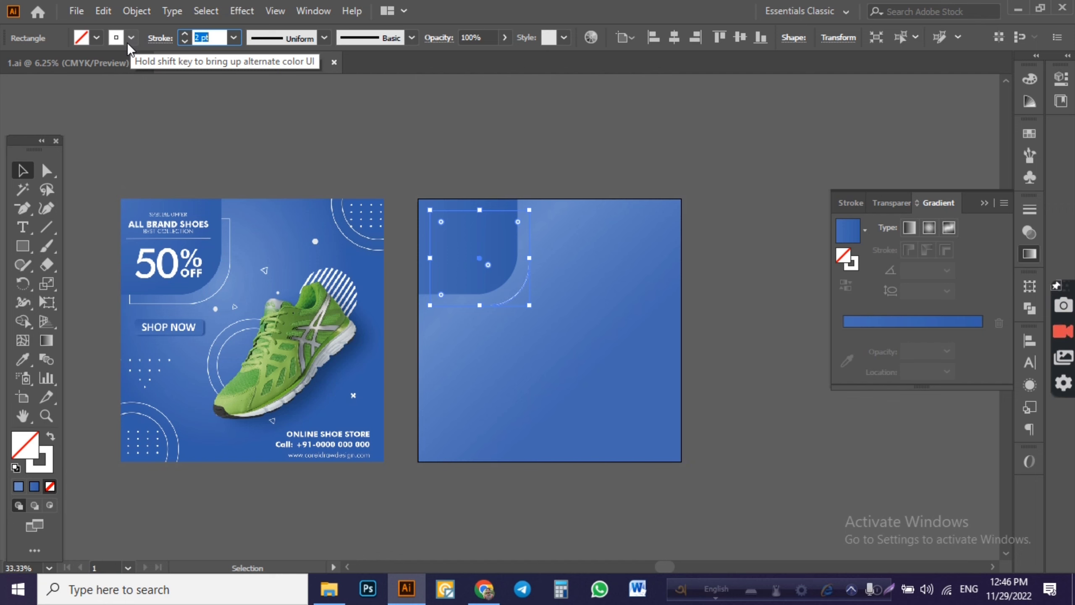
{"action": "left_click", "coordinate": [383, 154]}
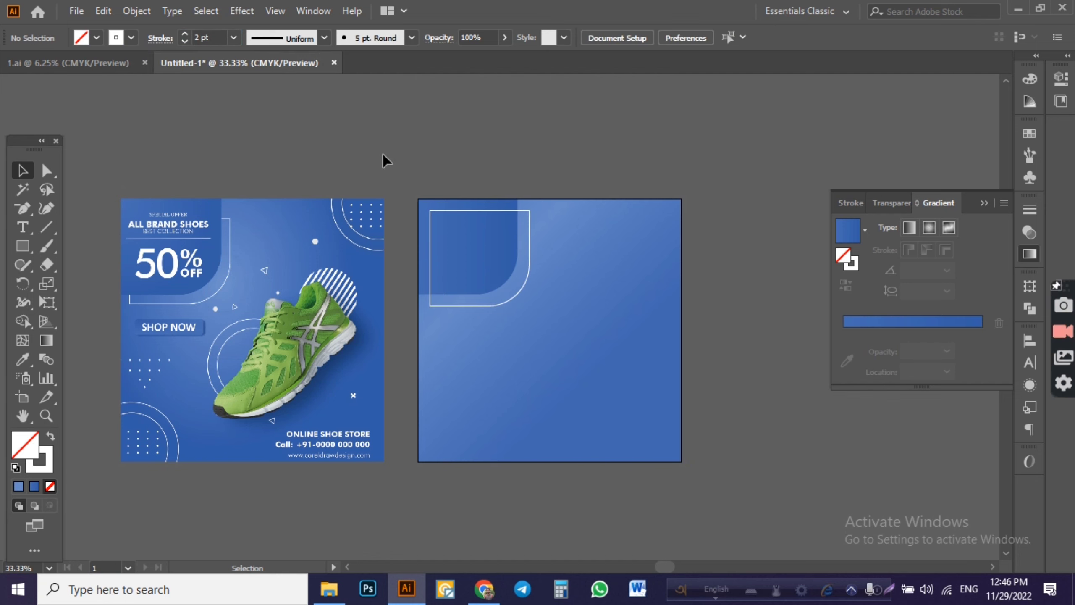
{"action": "left_click", "coordinate": [531, 250]}
{"action": "left_click", "coordinate": [217, 36]}
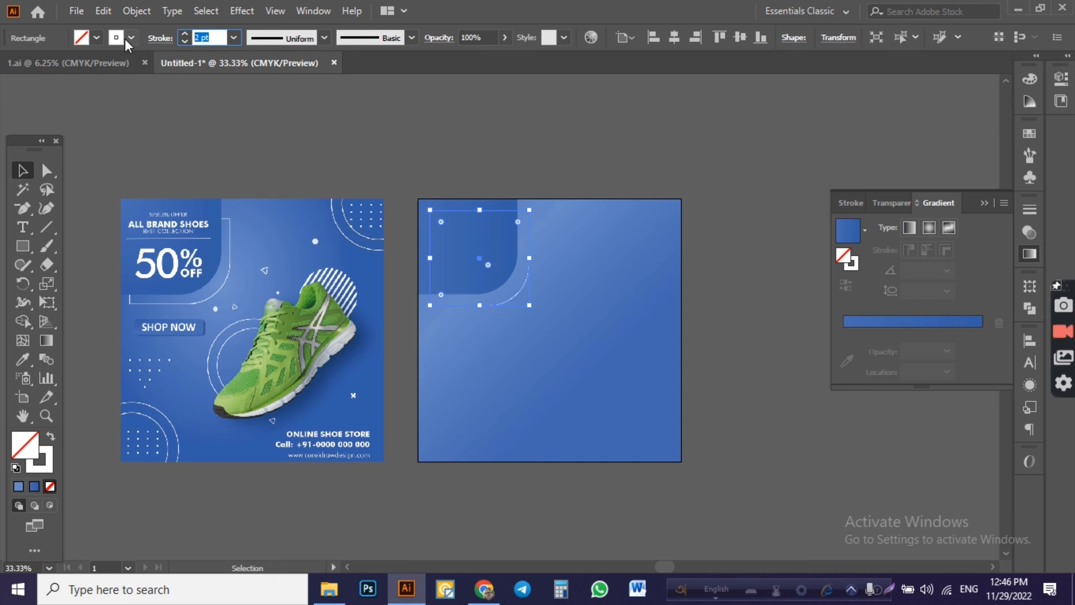
{"action": "key", "text": "Down"}
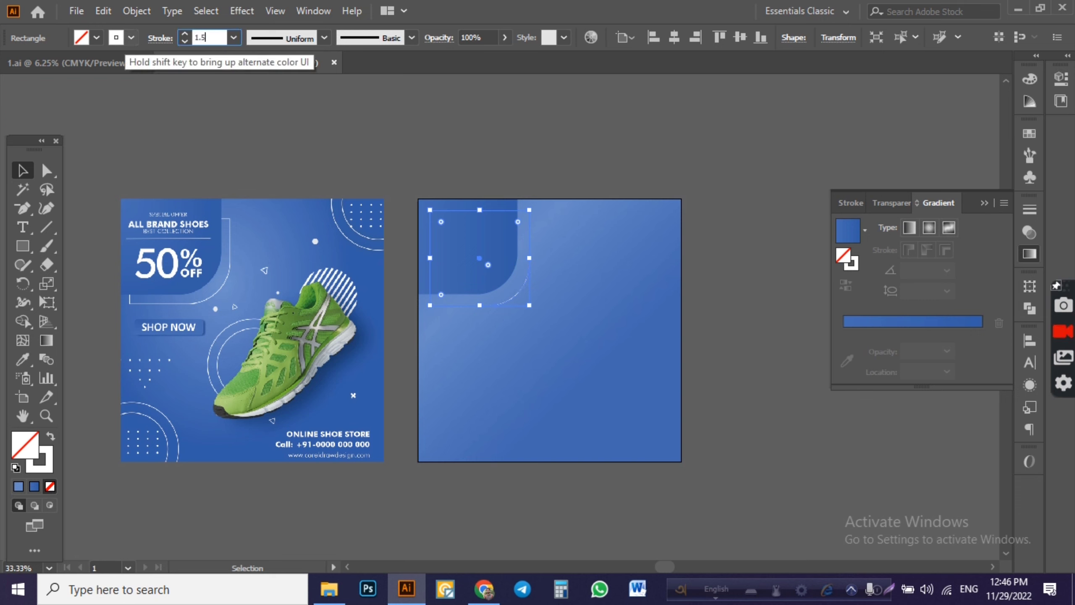
{"action": "key", "text": "Return"}
{"action": "left_click", "coordinate": [394, 173]}
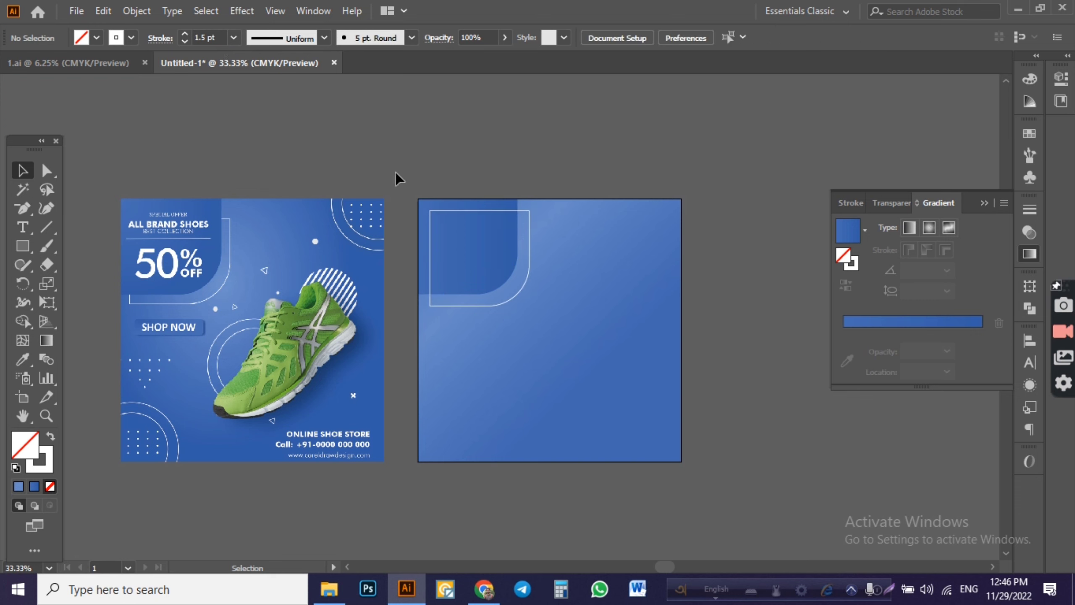
{"action": "left_click", "coordinate": [451, 203]}
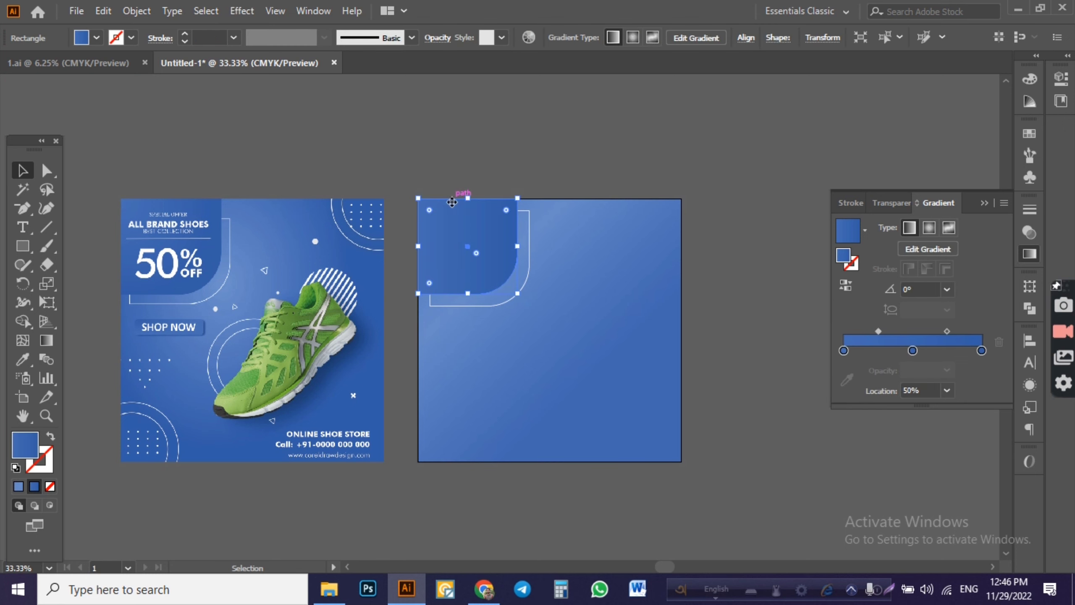
{"action": "left_click", "coordinate": [462, 146]}
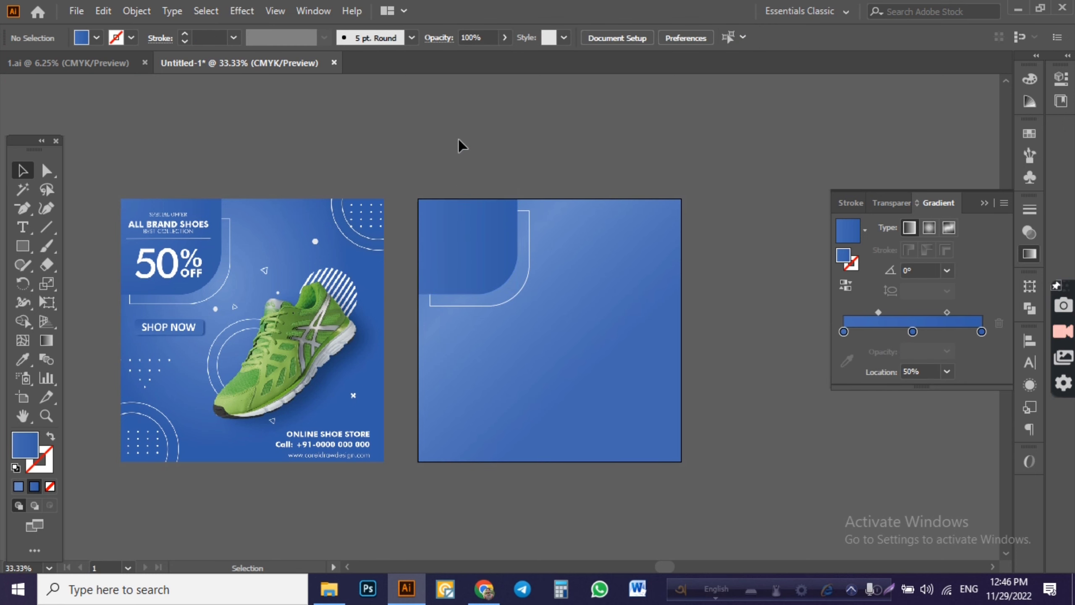
- Zoom and pan to inspect the reference's lower-left circles and dot grid
{"action": "scroll", "coordinate": [461, 147], "scroll_direction": "up", "scroll_amount": 1, "text": "alt"}
{"action": "scroll", "coordinate": [518, 137], "scroll_direction": "down", "scroll_amount": 1, "text": "alt"}
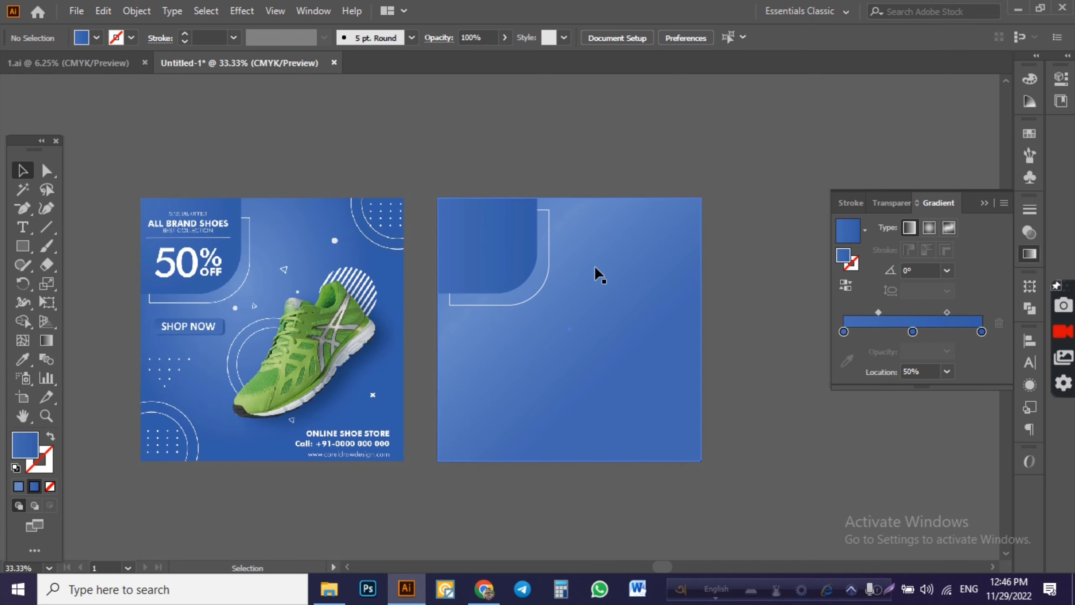
{"action": "scroll", "coordinate": [149, 307], "scroll_direction": "up", "scroll_amount": 1, "text": "alt"}
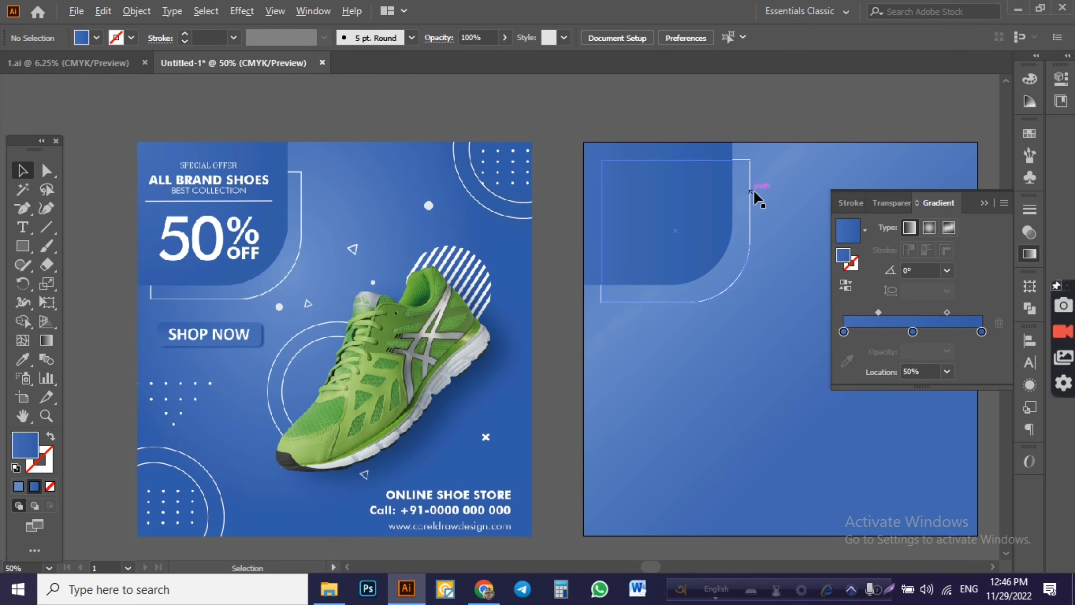
{"action": "left_click_drag", "start_coordinate": [757, 144], "coordinate": [520, 159]}
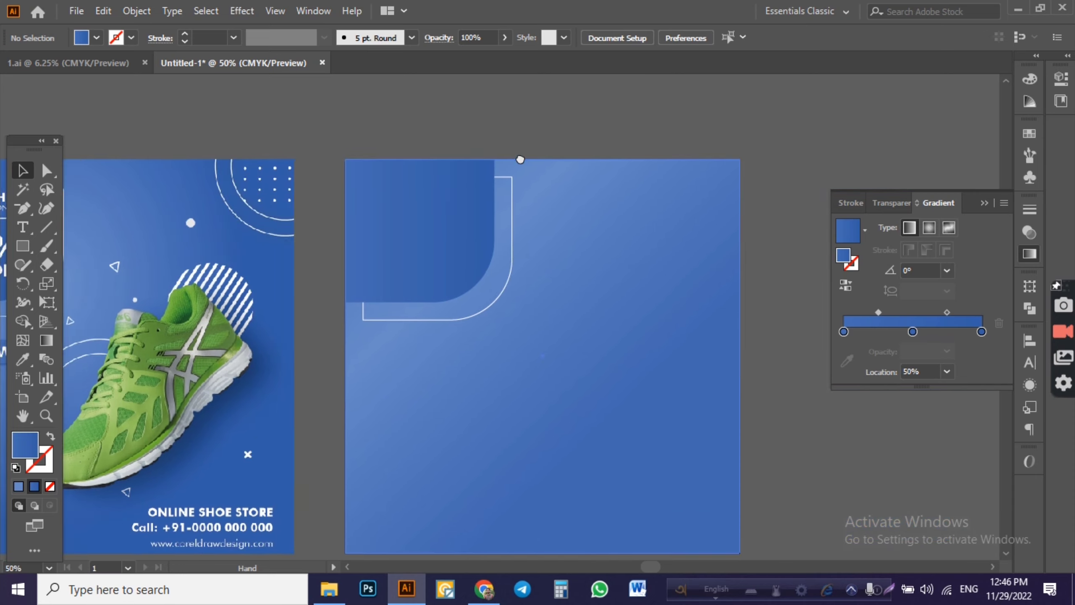
{"action": "left_click", "coordinate": [640, 202]}
{"action": "left_click", "coordinate": [250, 132]}
{"action": "left_click_drag", "start_coordinate": [250, 132], "coordinate": [520, 52]}
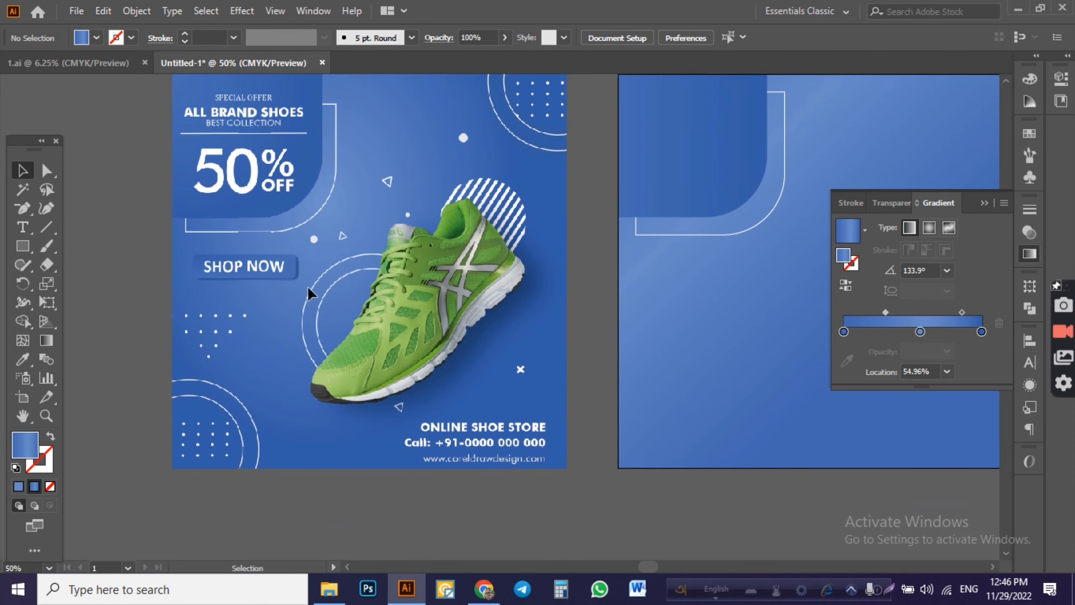
{"action": "left_click_drag", "start_coordinate": [311, 293], "coordinate": [488, 238]}
- Choose the Ellipse Tool from the Rectangle tool flyout
{"action": "left_click", "coordinate": [22, 245]}
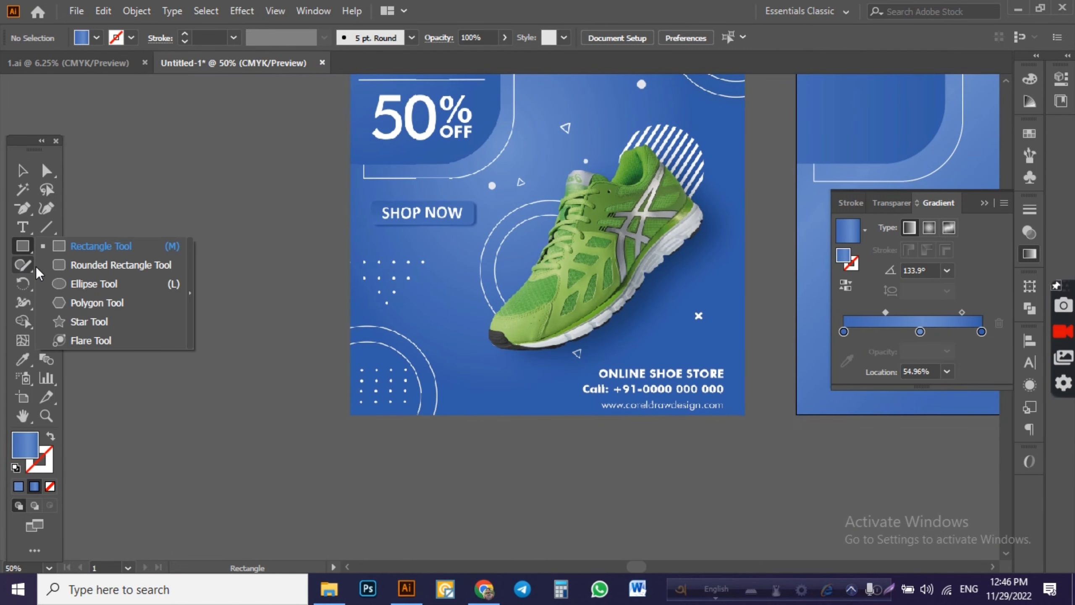
{"action": "left_click", "coordinate": [94, 284]}
{"action": "scroll", "coordinate": [340, 386], "scroll_direction": "up", "scroll_amount": 1}
- Draw a circle over the reference's dot grid with no fill and a white 2 pt outline
{"action": "scroll", "coordinate": [404, 384], "scroll_direction": "up", "scroll_amount": 2}
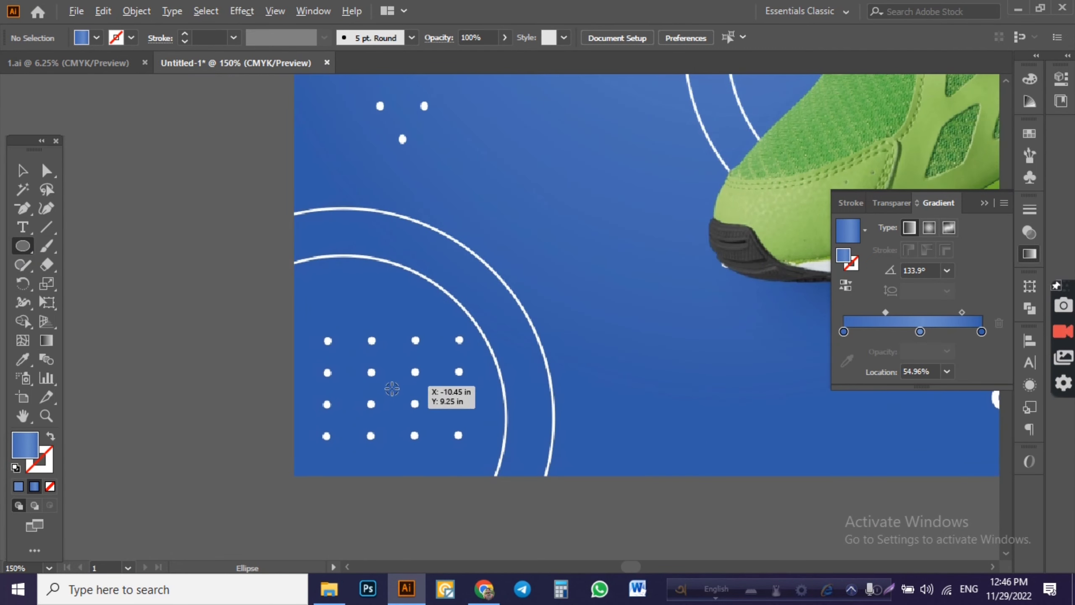
{"action": "left_click_drag", "start_coordinate": [371, 394], "coordinate": [528, 546]}
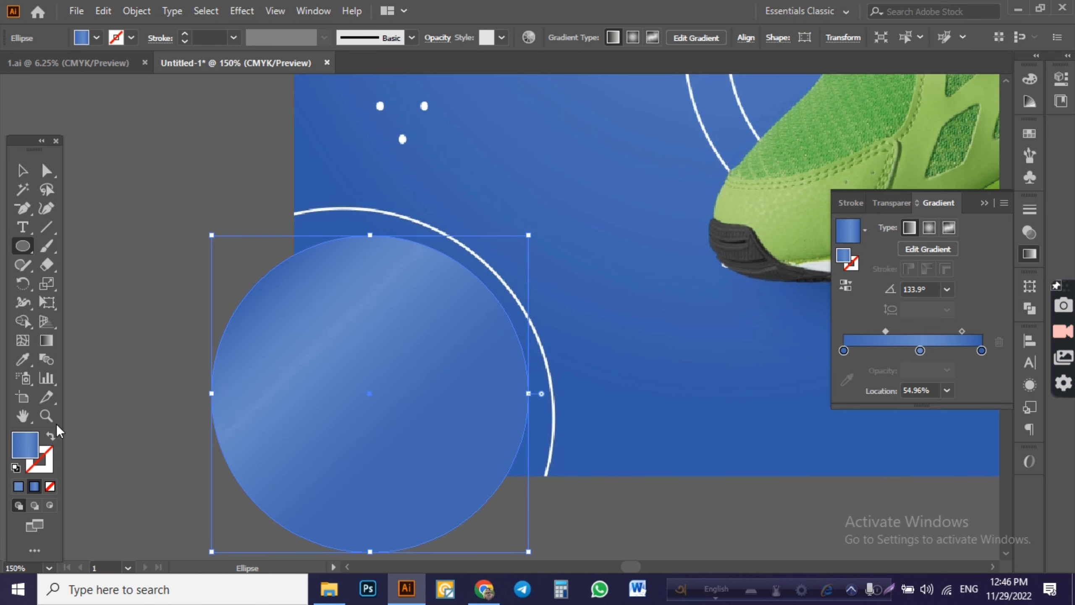
{"action": "left_click", "coordinate": [50, 437]}
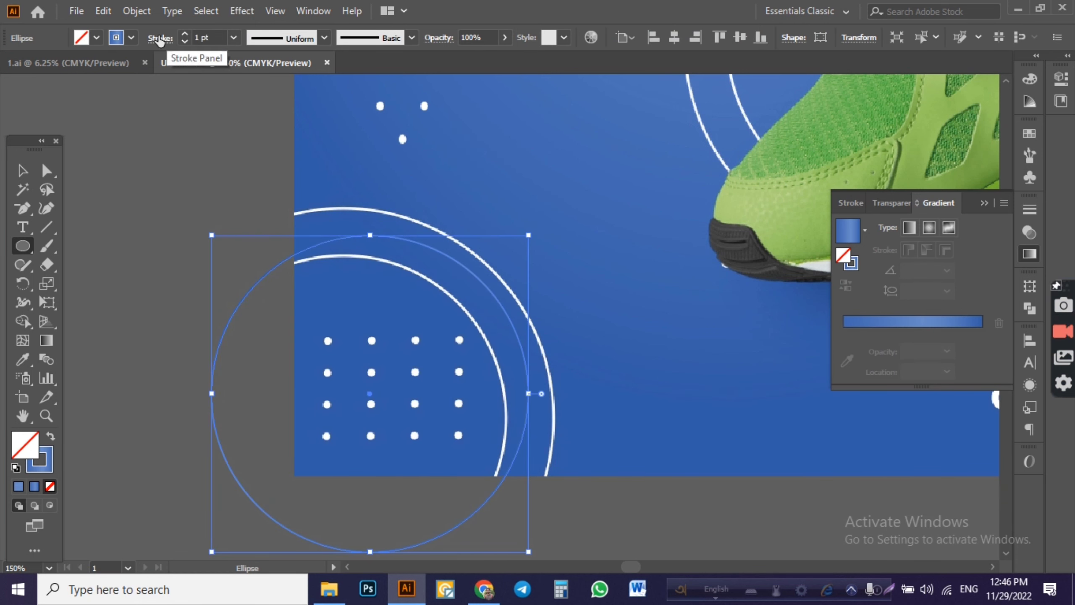
{"action": "left_click", "coordinate": [131, 37]}
{"action": "left_click", "coordinate": [32, 63]}
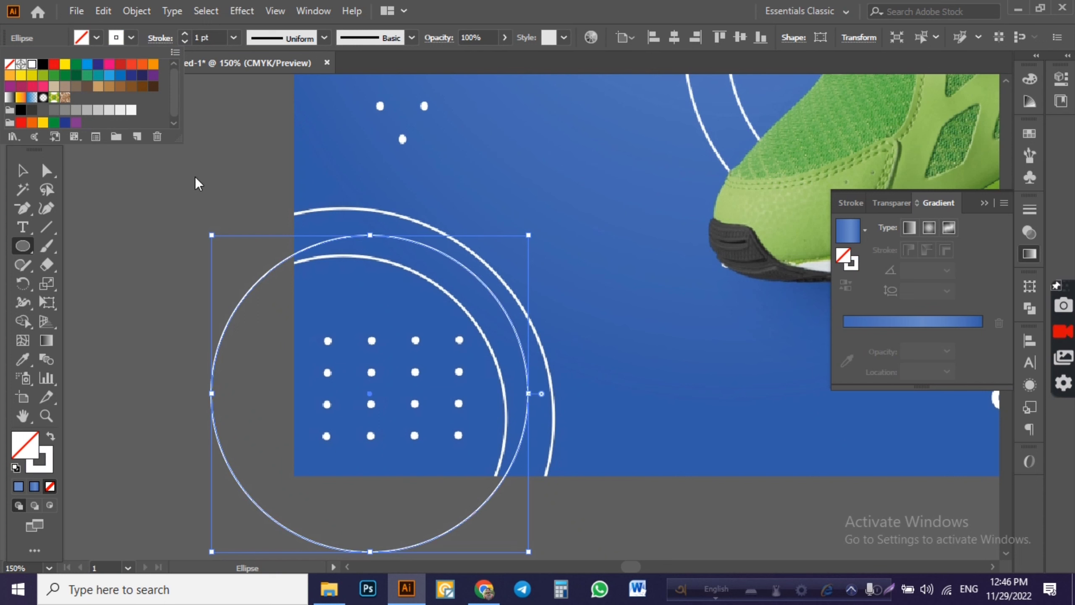
{"action": "left_click", "coordinate": [194, 176]}
{"action": "left_click", "coordinate": [184, 34]}
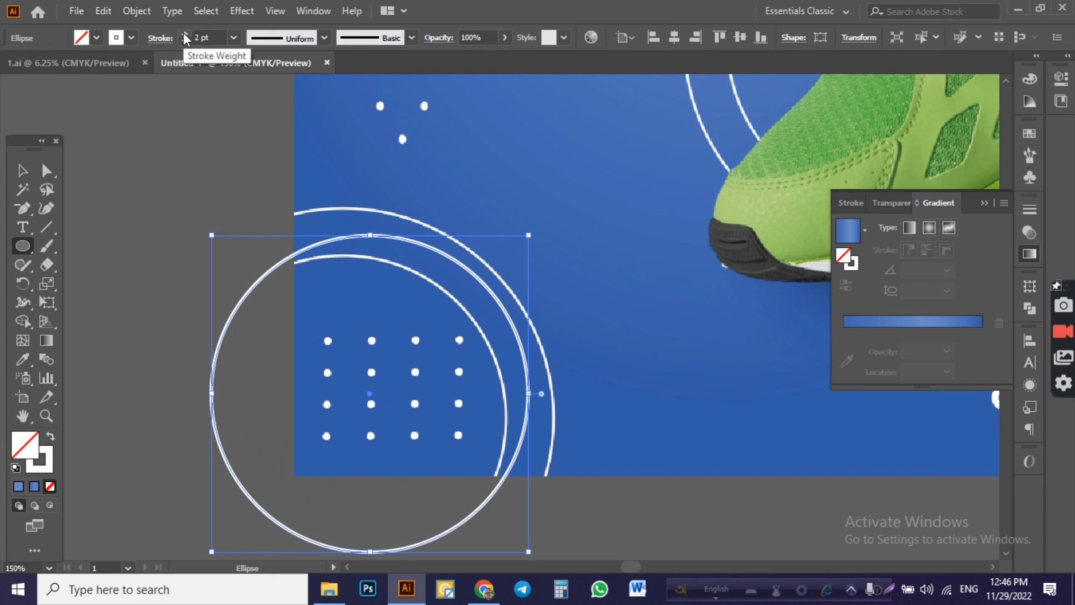
- Nudge the circle into place and duplicate it, offsetting the copy down and right
{"action": "left_click", "coordinate": [23, 170]}
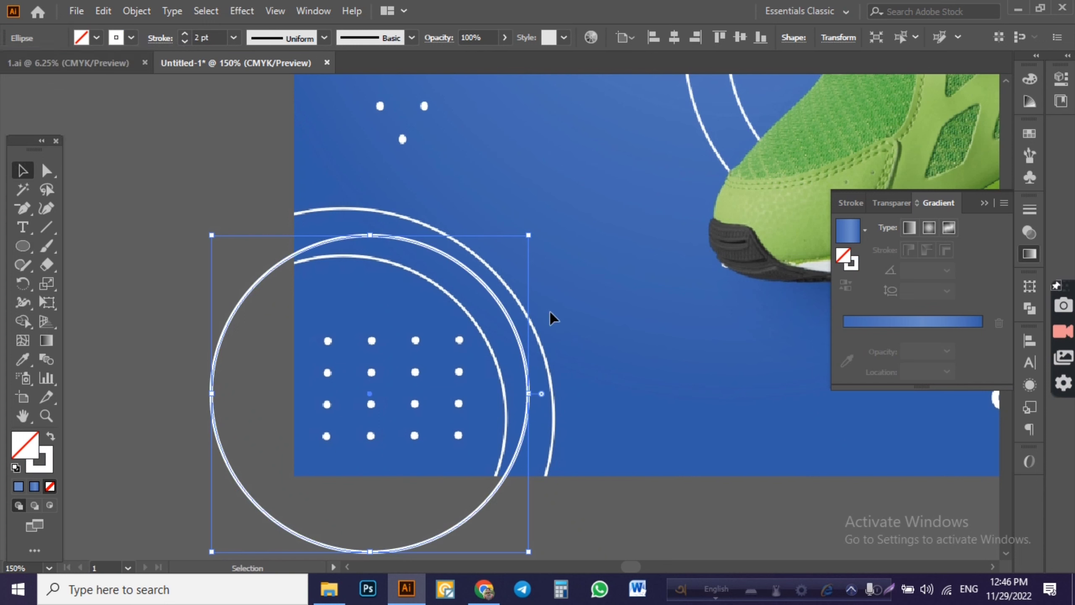
{"action": "key", "text": "shift+Down"}
{"action": "key", "text": "shift+Down"}
{"action": "key", "text": "shift+Down"}
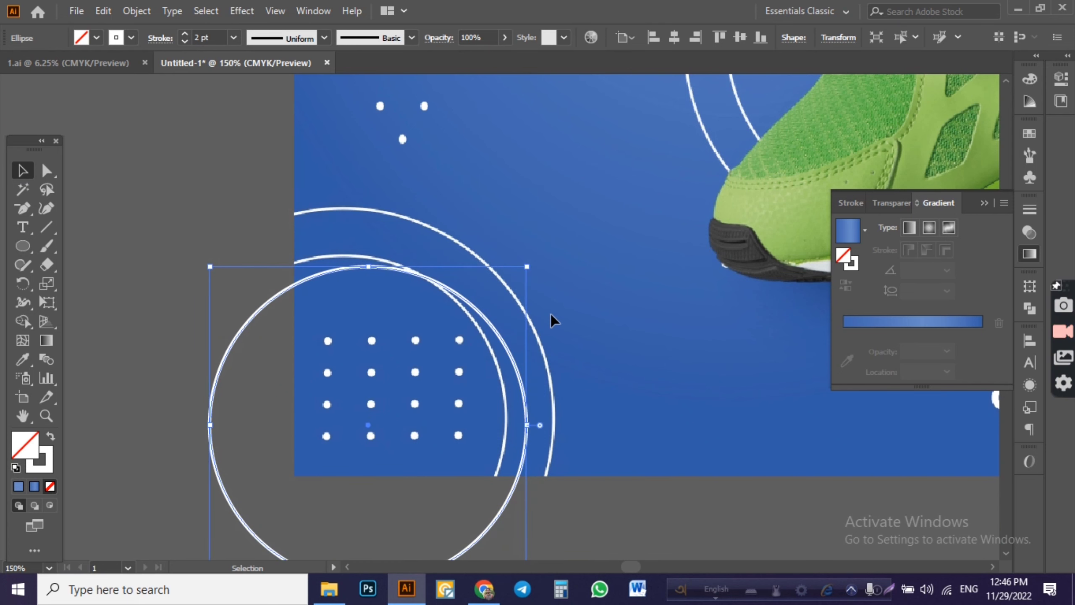
{"action": "key", "text": "shift+Left"}
{"action": "key", "text": "Left"}
{"action": "key", "text": "Left"}
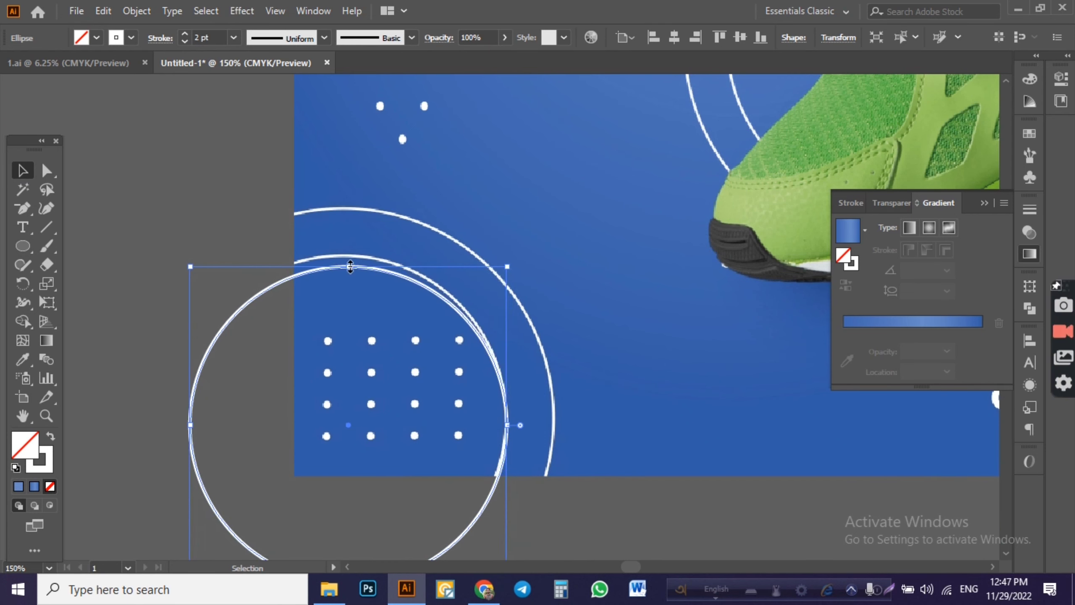
{"action": "left_click_drag", "start_coordinate": [349, 266], "coordinate": [343, 254]}
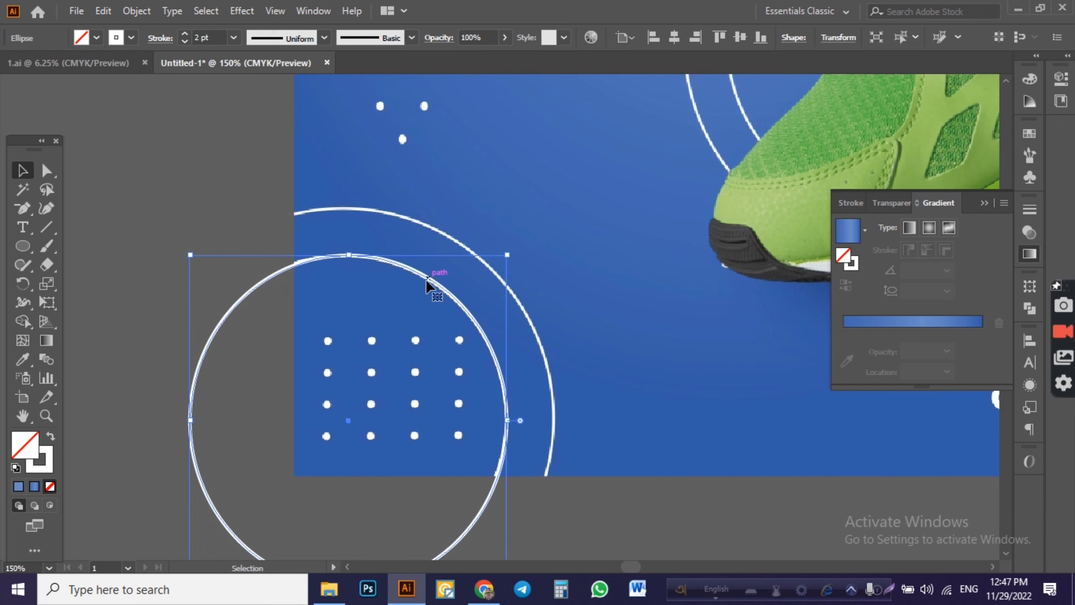
{"action": "left_click_drag", "start_coordinate": [435, 281], "coordinate": [451, 233]}
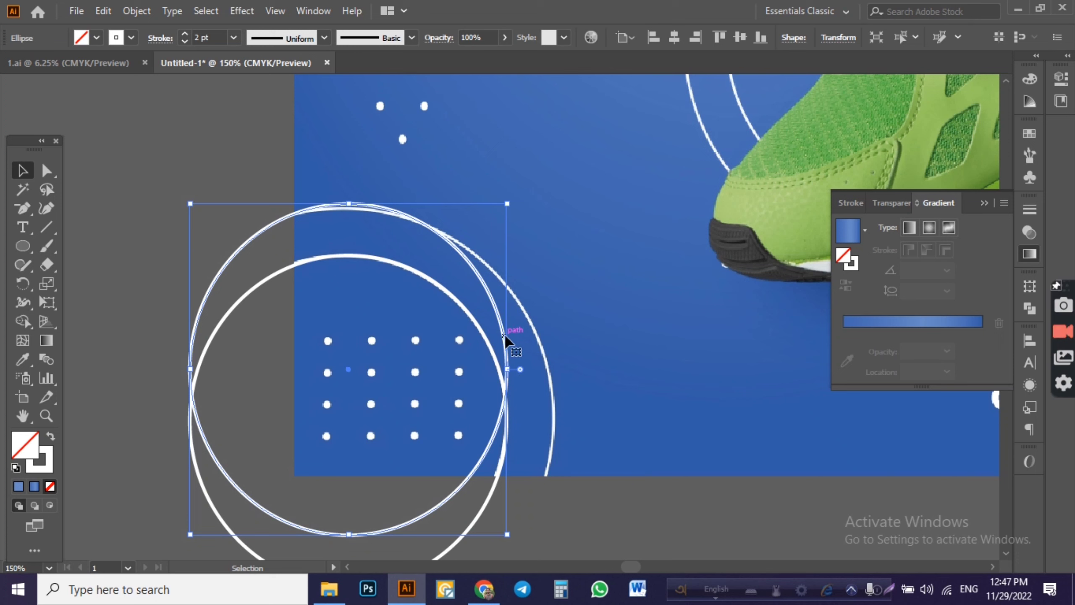
{"action": "left_click_drag", "start_coordinate": [516, 358], "coordinate": [536, 379]}
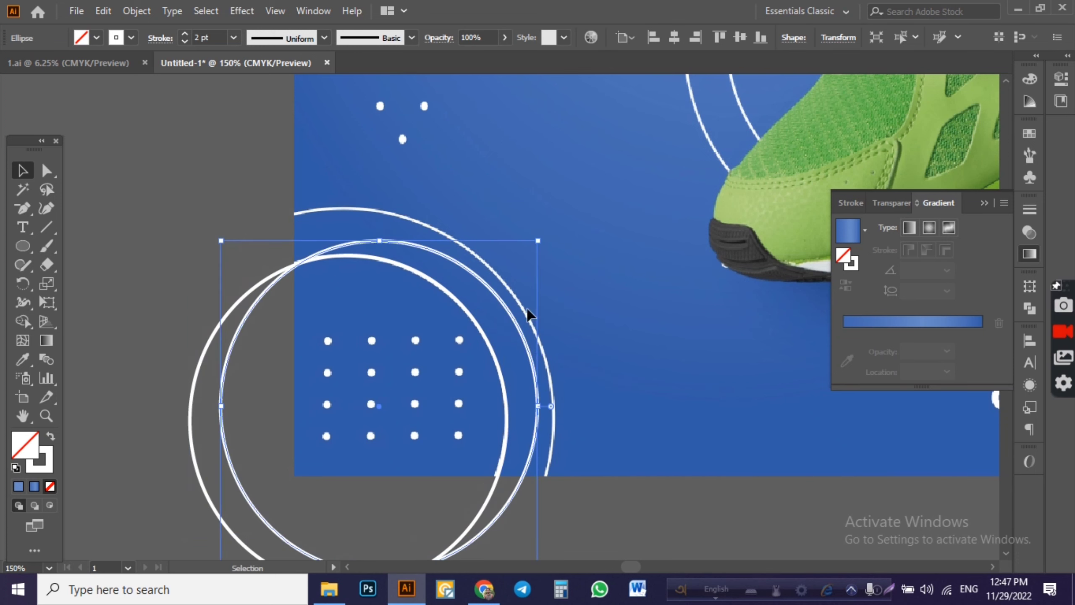
- Stretch the inner ellipse taller and wider toward the left
{"action": "left_click_drag", "start_coordinate": [384, 241], "coordinate": [379, 204]}
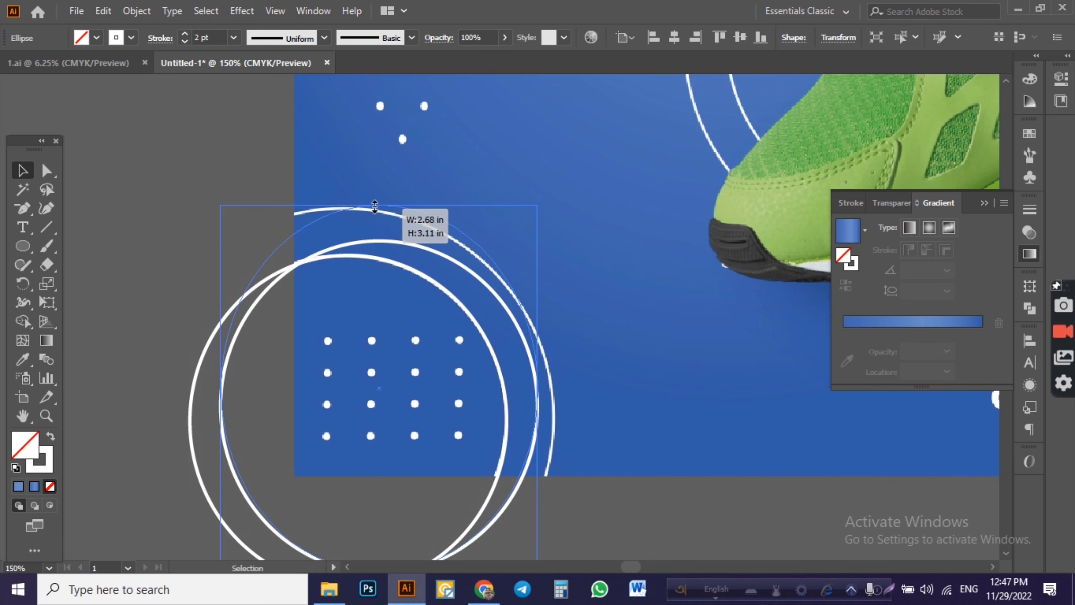
{"action": "left_click_drag", "start_coordinate": [225, 389], "coordinate": [181, 395]}
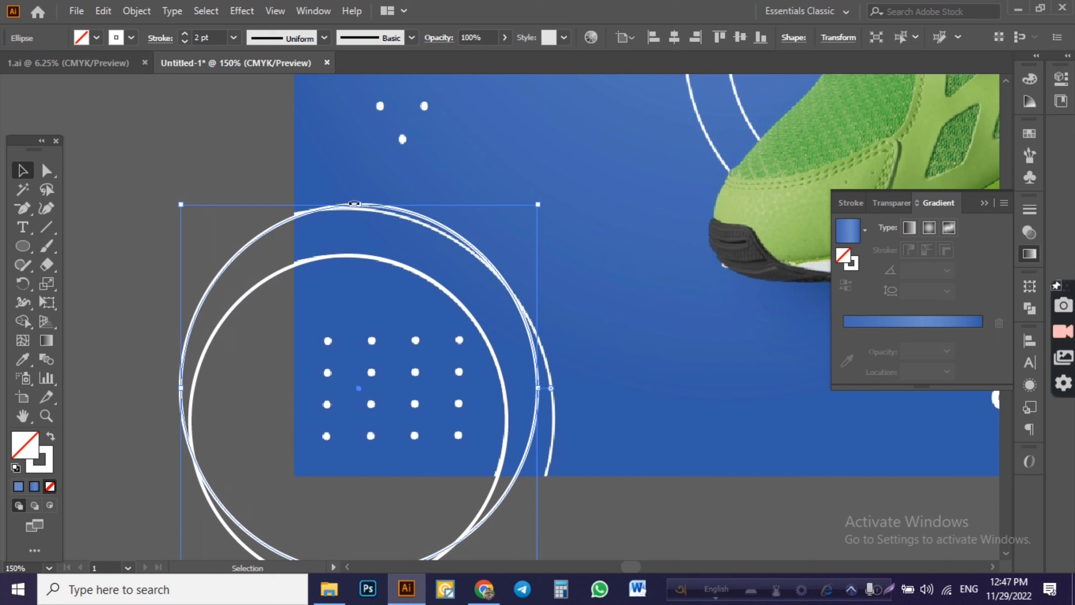
{"action": "left_click_drag", "start_coordinate": [359, 205], "coordinate": [359, 209]}
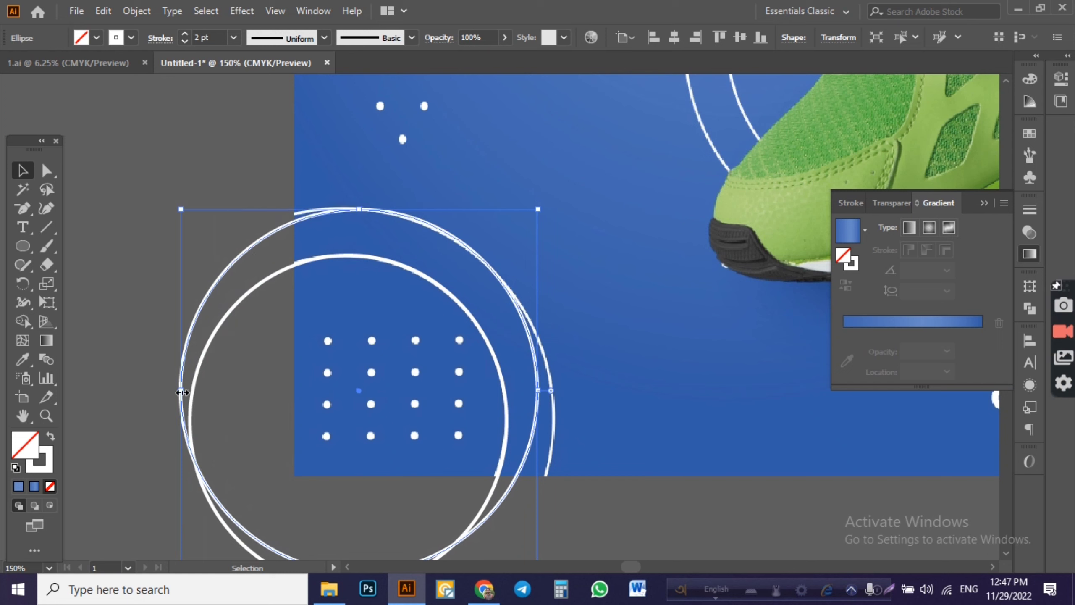
{"action": "left_click_drag", "start_coordinate": [180, 390], "coordinate": [154, 395]}
{"action": "key", "text": "Up"}
{"action": "key", "text": "Up"}
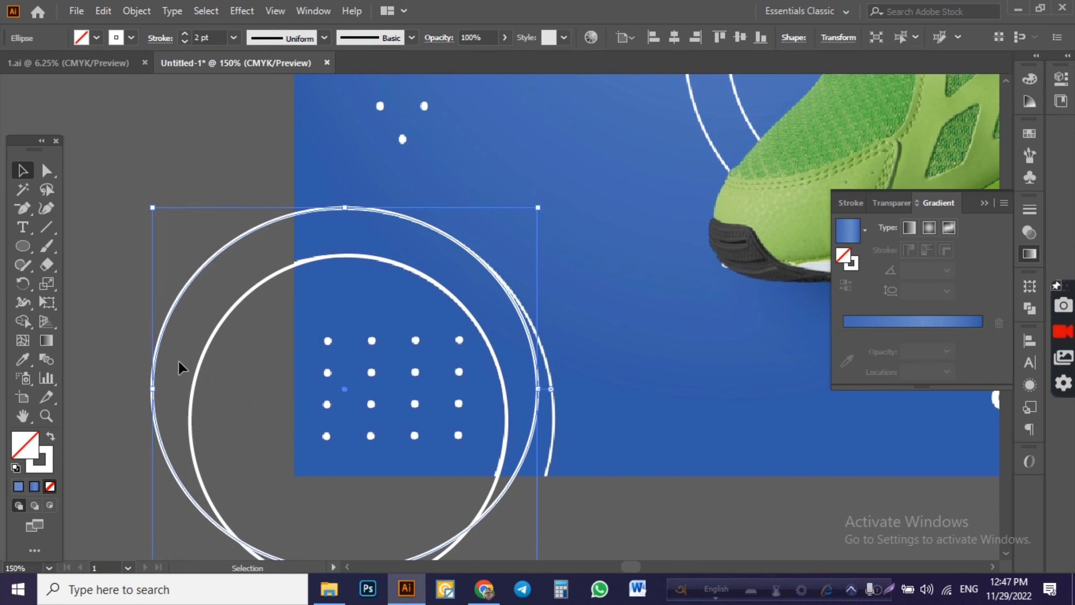
- Enlarge the outer circle taller and wider, to about 3.46 by 3.62 in
{"action": "scroll", "coordinate": [572, 298], "scroll_direction": "down", "scroll_amount": 3}
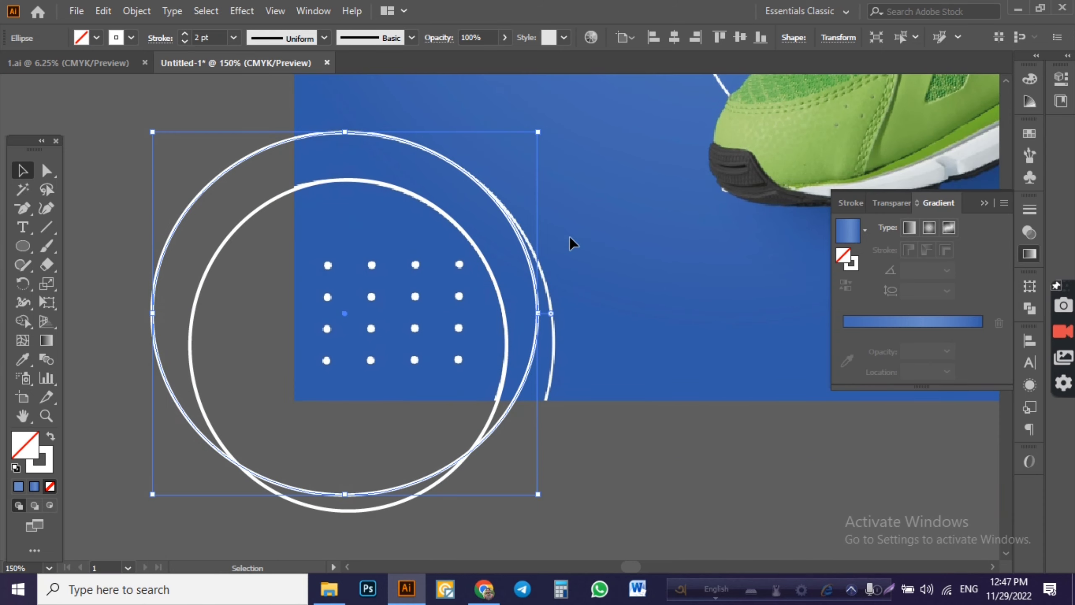
{"action": "scroll", "coordinate": [571, 240], "scroll_direction": "down", "scroll_amount": 4}
{"action": "left_click_drag", "start_coordinate": [343, 398], "coordinate": [345, 434]}
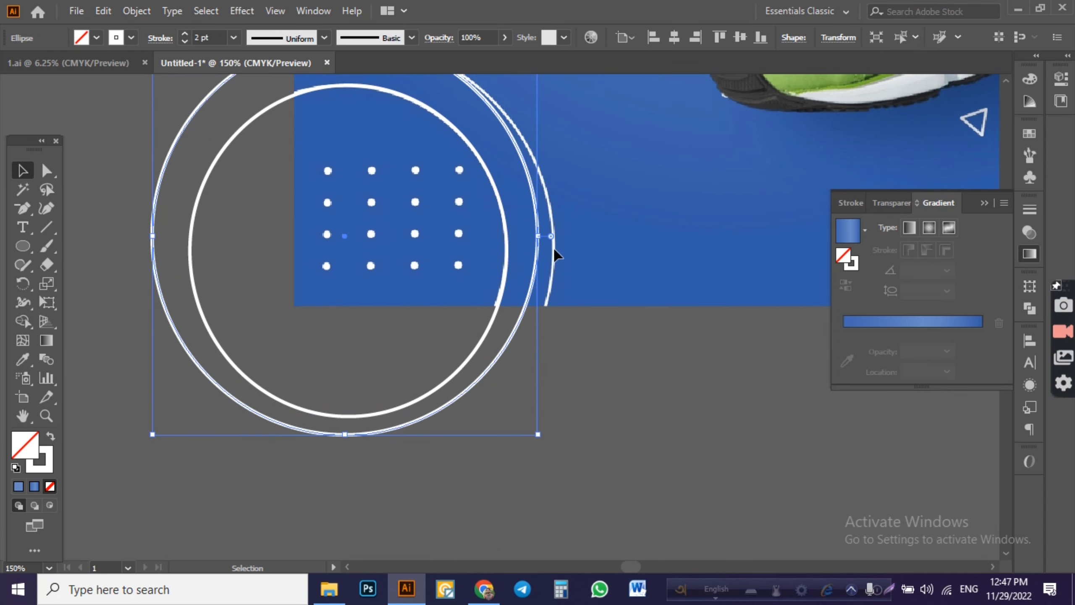
{"action": "left_click_drag", "start_coordinate": [542, 239], "coordinate": [551, 239]}
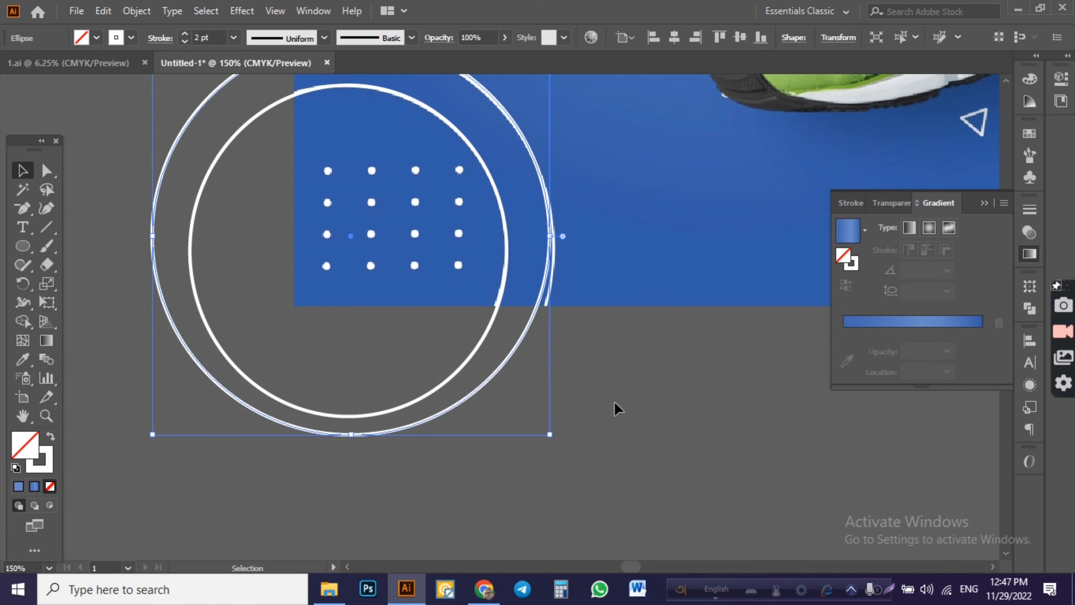
{"action": "left_click_drag", "start_coordinate": [348, 436], "coordinate": [353, 461]}
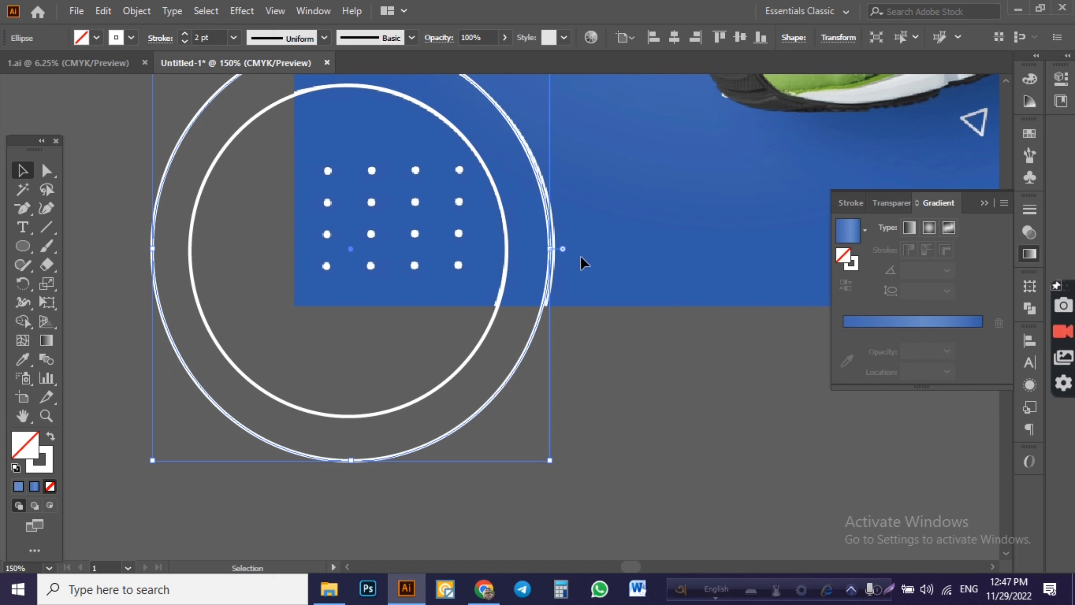
{"action": "left_click_drag", "start_coordinate": [551, 247], "coordinate": [554, 249]}
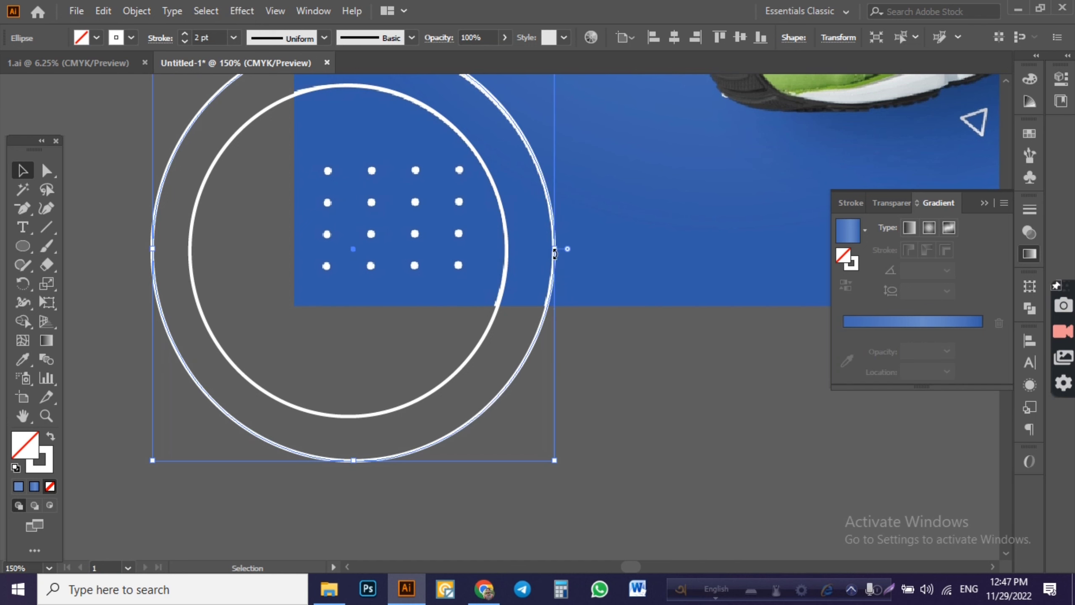
{"action": "left_click", "coordinate": [583, 369]}
{"action": "scroll", "coordinate": [583, 368], "scroll_direction": "up", "scroll_amount": 2}
{"action": "scroll", "coordinate": [583, 368], "scroll_direction": "up", "scroll_amount": 1}
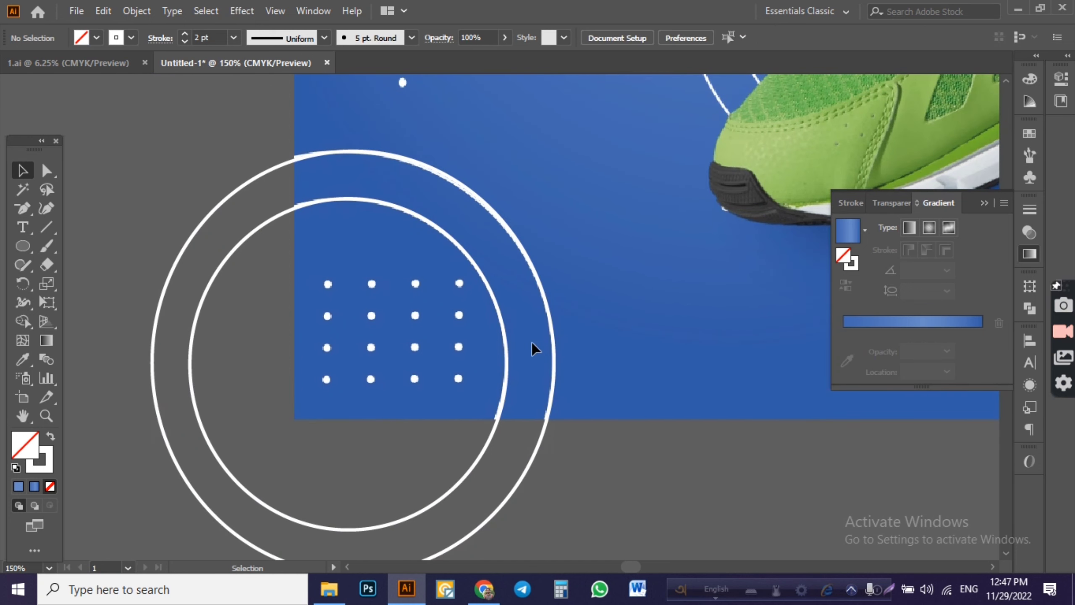
{"action": "scroll", "coordinate": [534, 348], "scroll_direction": "down", "scroll_amount": 1}
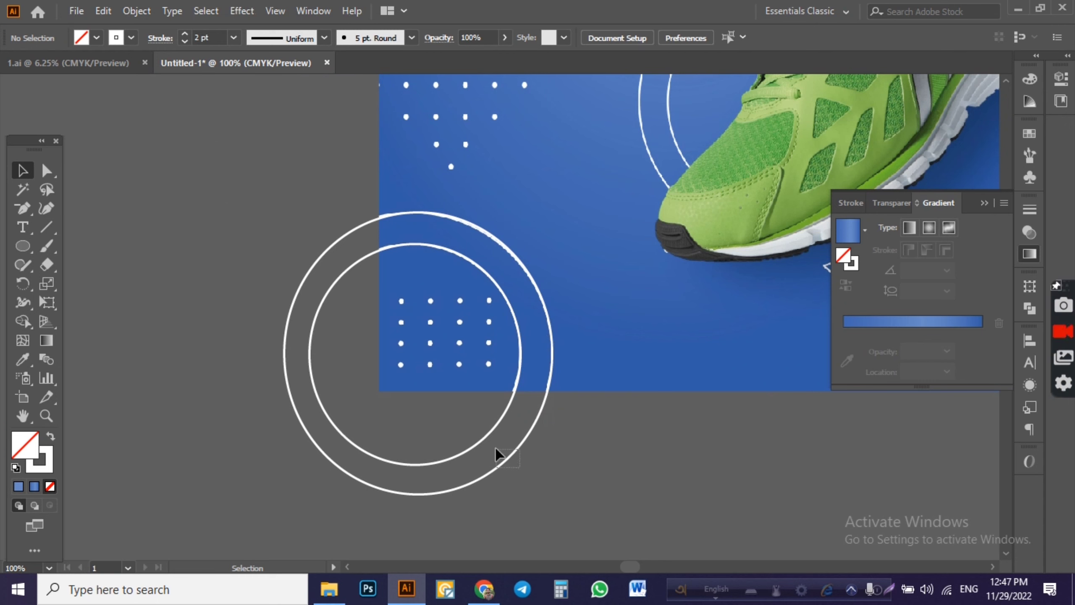
- Select the inner ring and enlarge it to sit inside the outer ring
{"action": "left_click_drag", "start_coordinate": [496, 449], "coordinate": [524, 457]}
{"action": "left_click", "coordinate": [510, 457]}
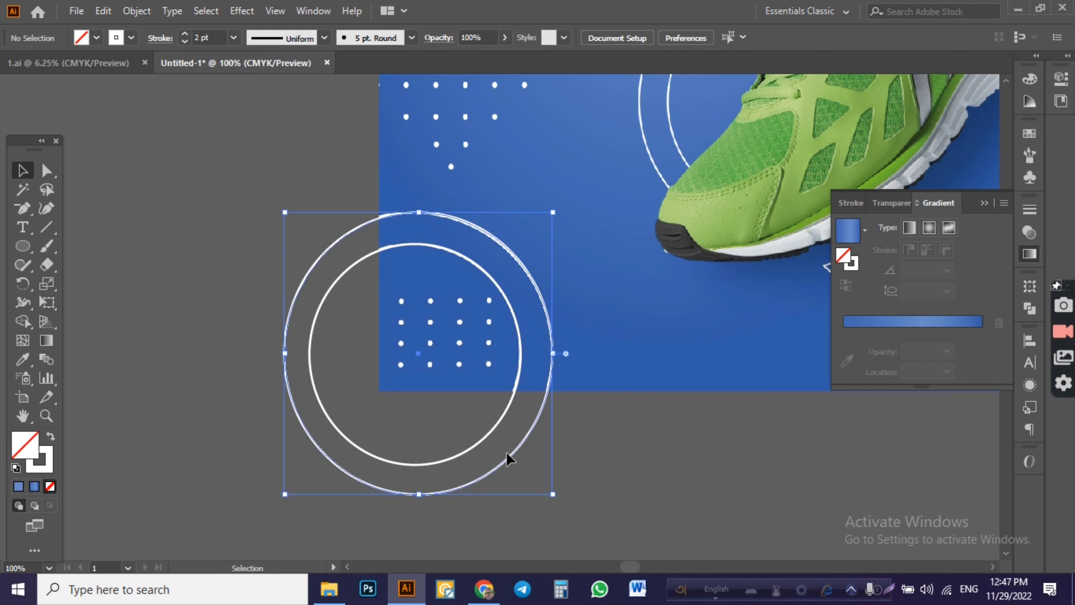
{"action": "left_click", "coordinate": [479, 442]}
{"action": "left_click", "coordinate": [480, 444], "text": "shift"}
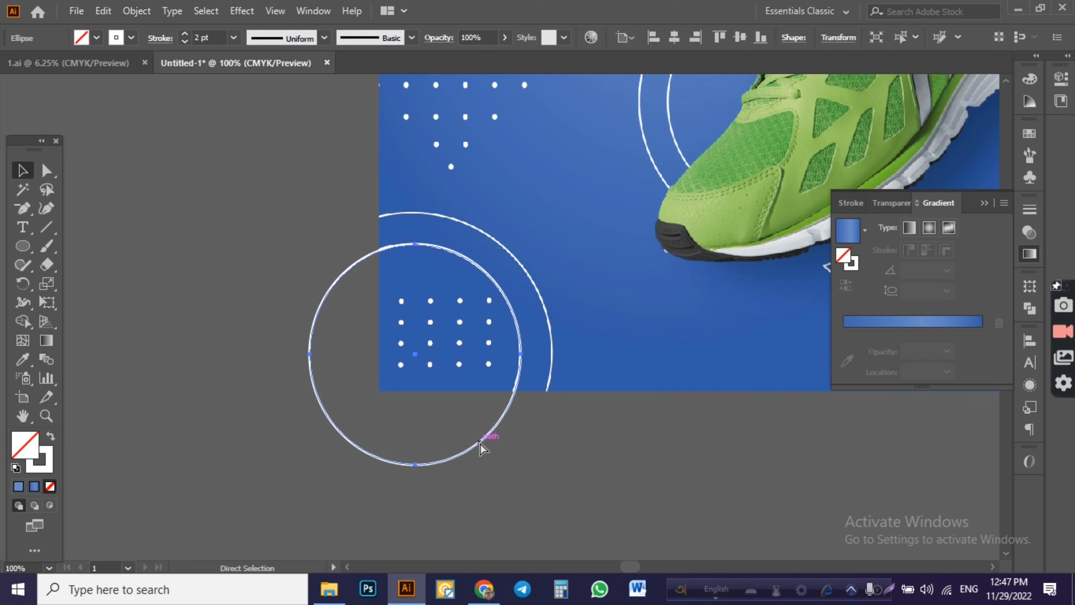
{"action": "left_click", "coordinate": [481, 444], "text": "shift"}
{"action": "left_click_drag", "start_coordinate": [521, 244], "coordinate": [570, 211]}
{"action": "left_click", "coordinate": [590, 488]}
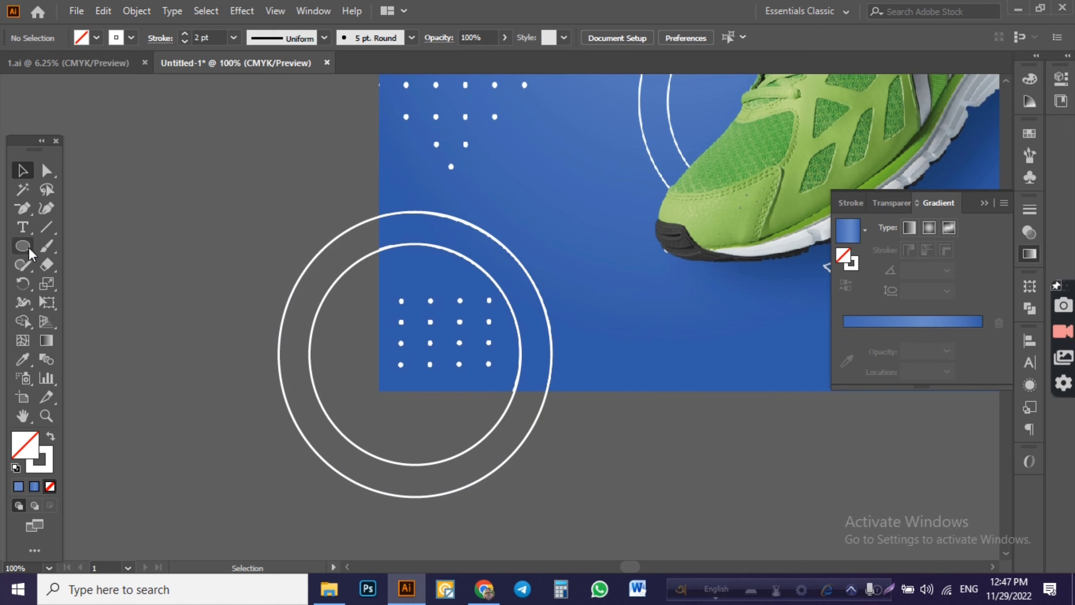
{"action": "left_click", "coordinate": [47, 227]}
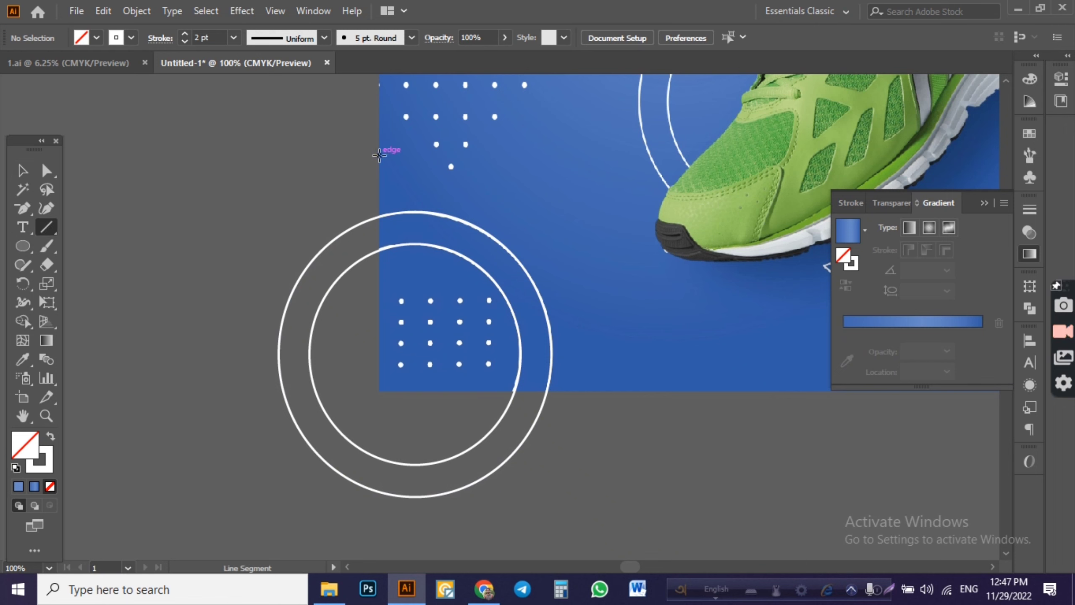
- Add a vertical line along the background's left edge and a horizontal copy along its bottom edge
{"action": "left_click_drag", "start_coordinate": [379, 155], "coordinate": [379, 421]}
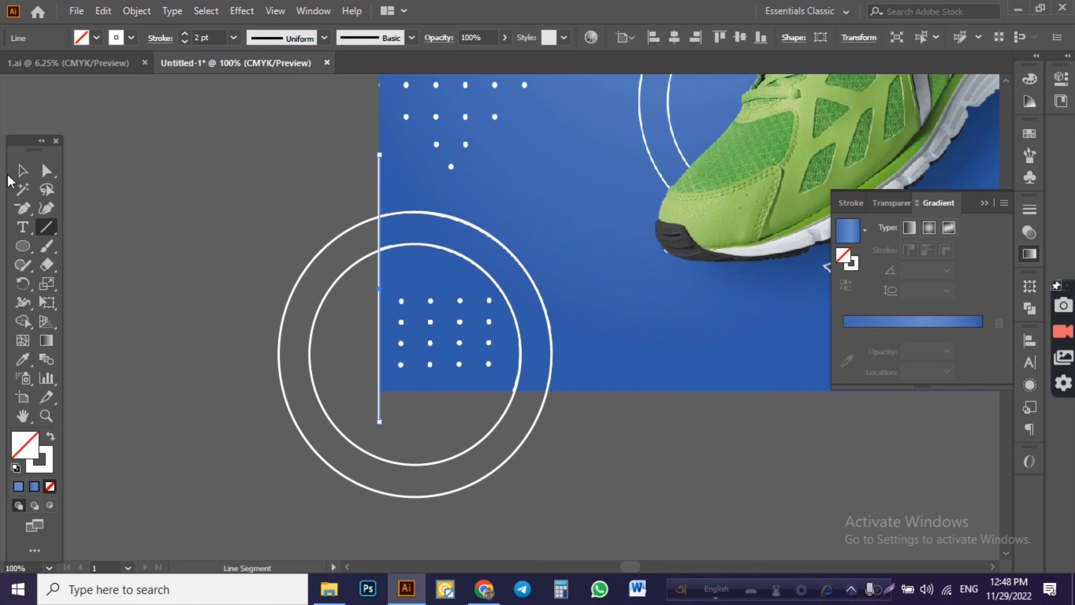
{"action": "left_click", "coordinate": [22, 170]}
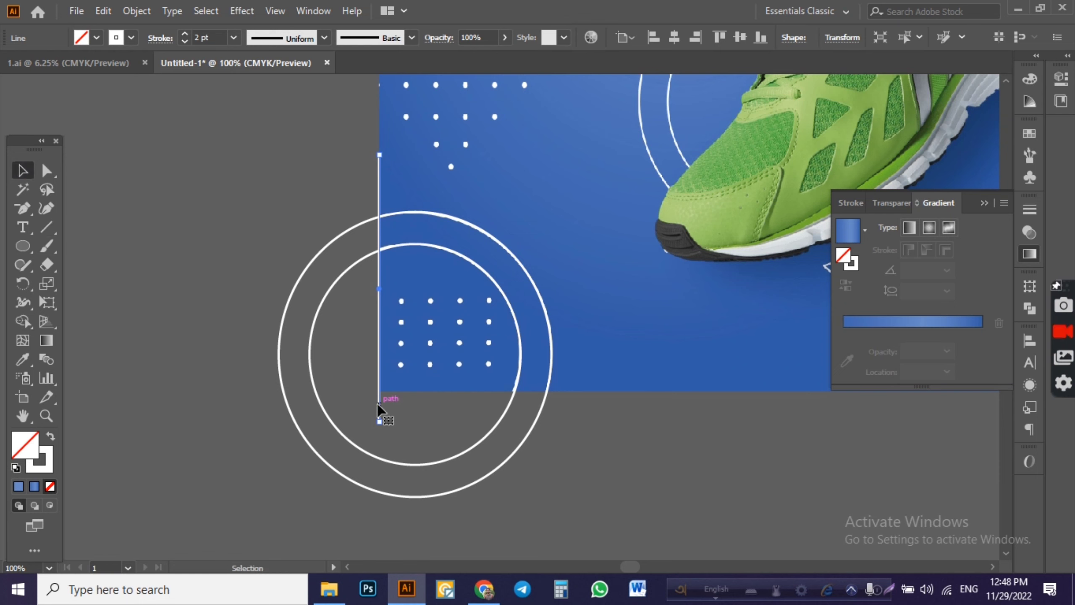
{"action": "left_click_drag", "start_coordinate": [379, 408], "coordinate": [476, 449], "text": "alt"}
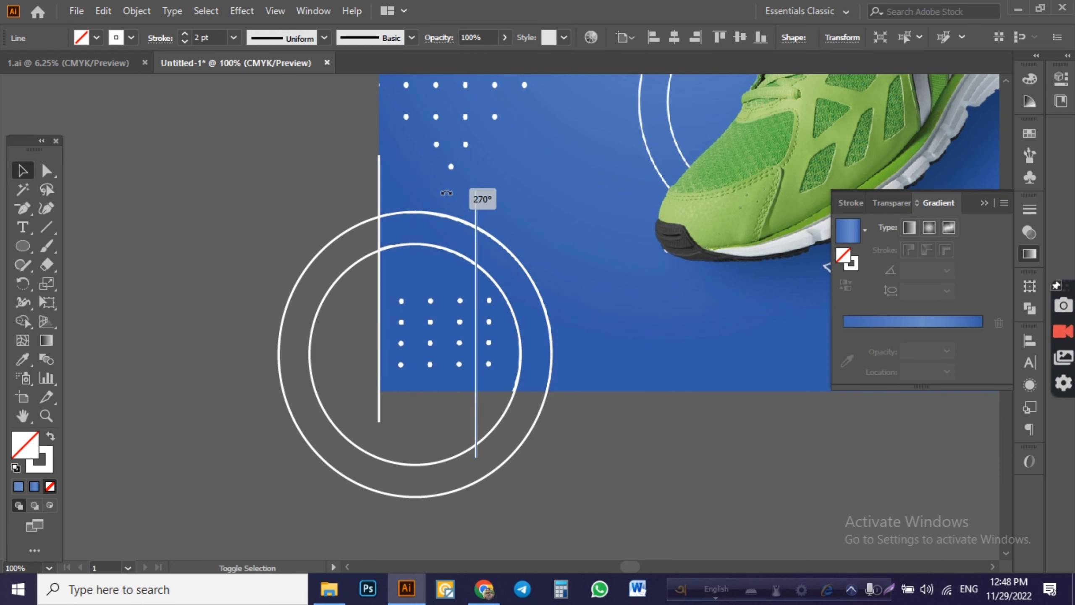
{"action": "left_click_drag", "start_coordinate": [447, 193], "coordinate": [305, 348]}
{"action": "key", "text": "shift+Down"}
{"action": "key", "text": "shift+Down"}
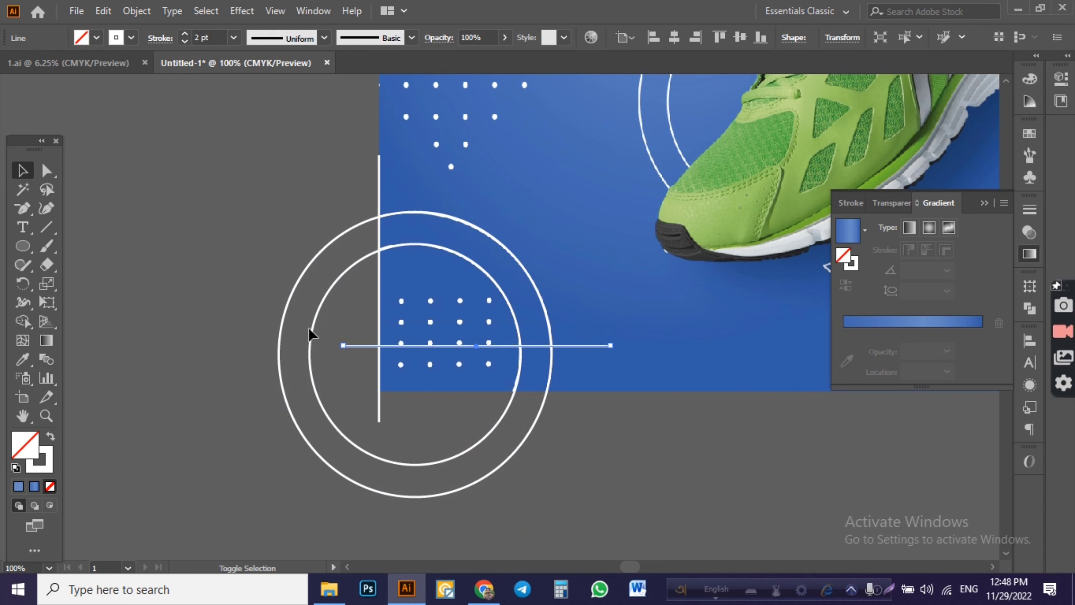
{"action": "key", "text": "shift+Down"}
{"action": "key", "text": "shift+Down"}
{"action": "key", "text": "shift+Down"}
{"action": "key", "text": "shift+Down"}
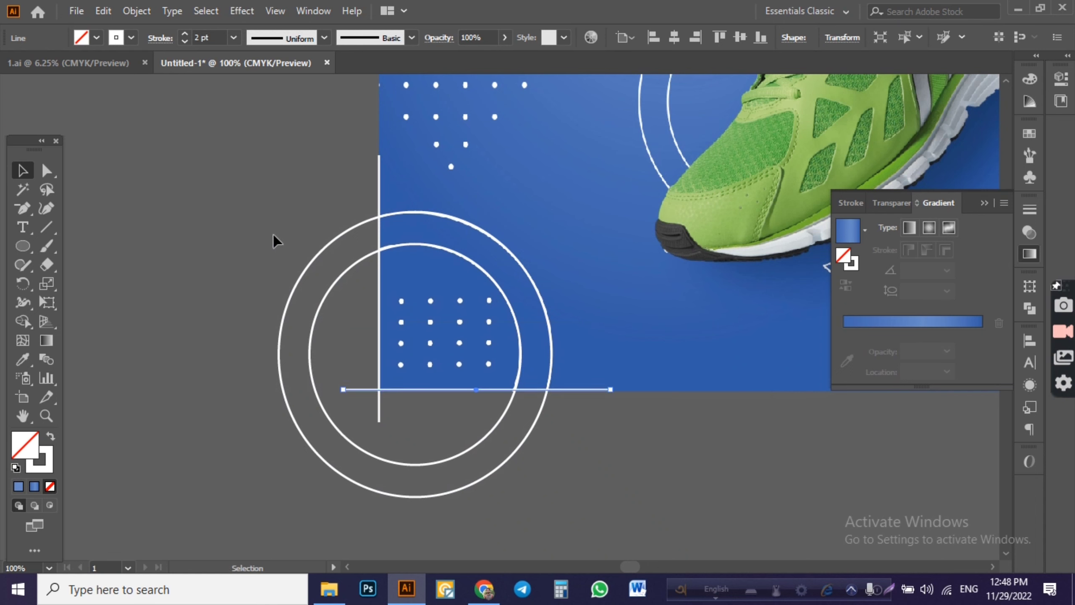
- Trim the ring parts outside the blue background with Shape Builder and delete leftover line pieces
{"action": "left_click_drag", "start_coordinate": [273, 241], "coordinate": [525, 492]}
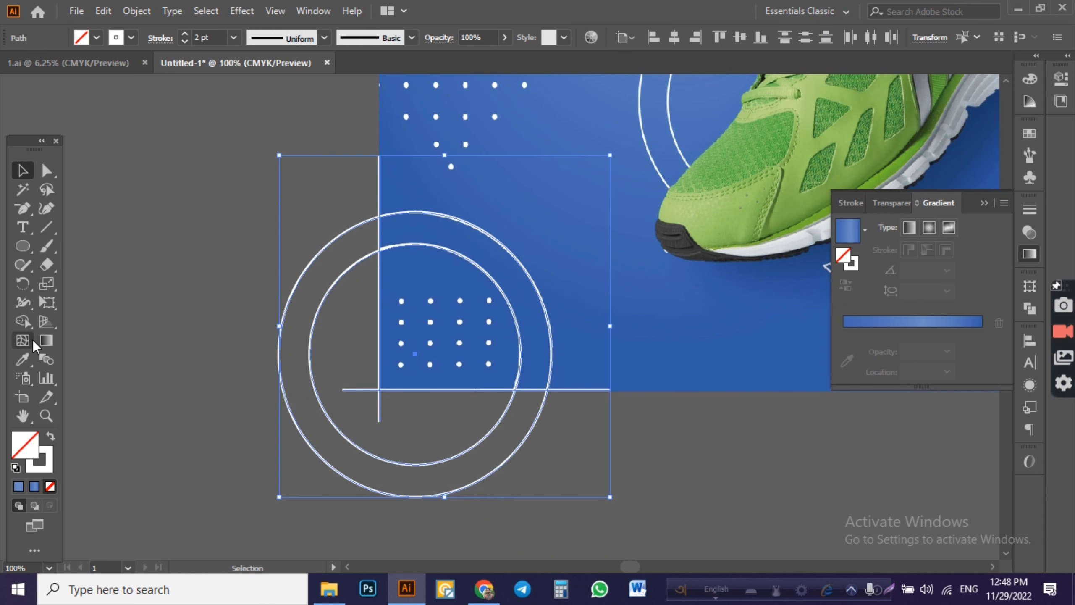
{"action": "left_click", "coordinate": [22, 321]}
{"action": "mouse_move", "coordinate": [344, 210]}
{"action": "left_mouse_down"}
{"action": "mouse_move", "coordinate": [356, 487]}
{"action": "mouse_move", "coordinate": [474, 473]}
{"action": "left_mouse_up"}
{"action": "left_click", "coordinate": [15, 170]}
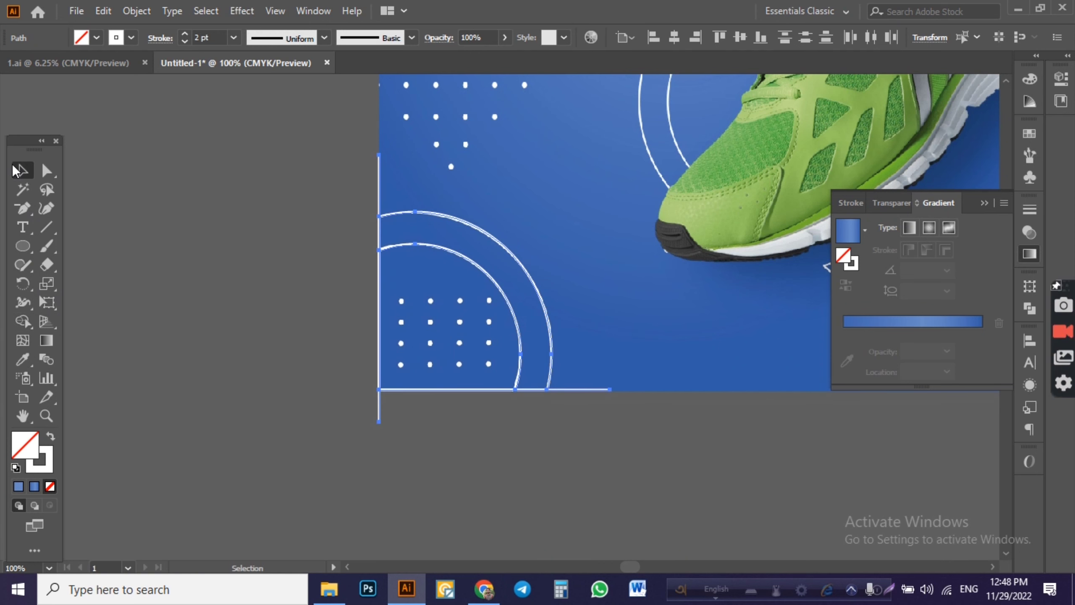
{"action": "left_click", "coordinate": [424, 434]}
{"action": "left_click_drag", "start_coordinate": [342, 398], "coordinate": [335, 396]}
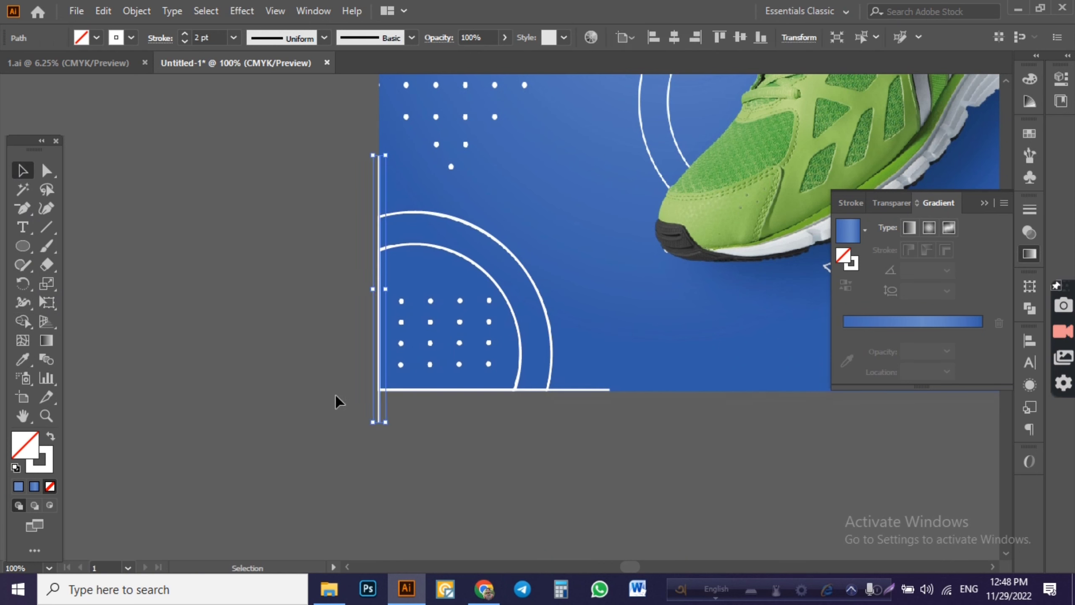
{"action": "key", "text": "Delete"}
{"action": "left_click_drag", "start_coordinate": [601, 384], "coordinate": [607, 419]}
{"action": "key", "text": "Delete"}
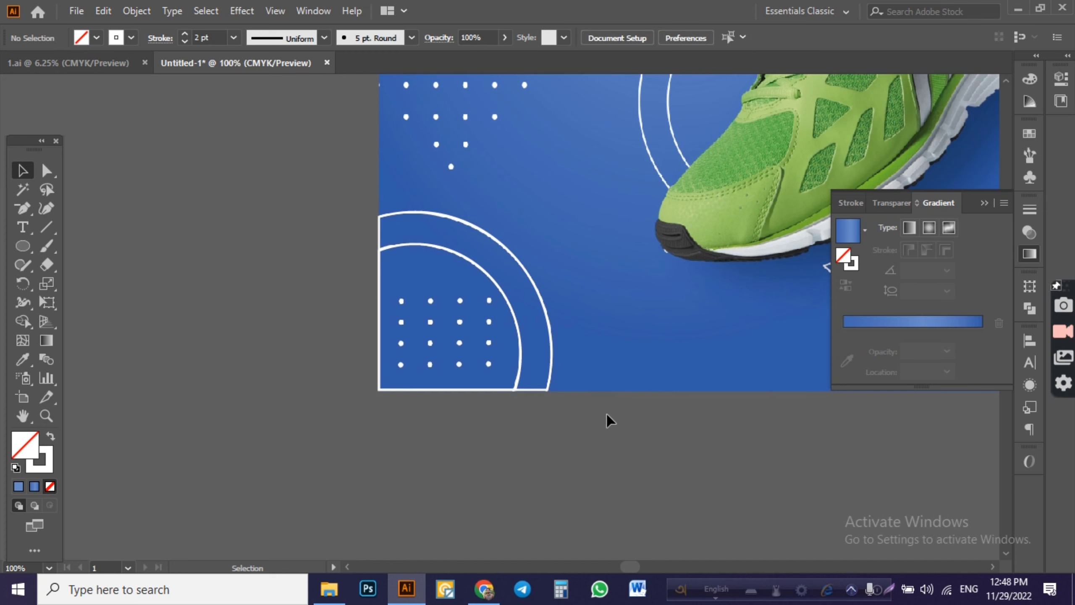
- Try duplicating the trimmed outer arc to the left, then undo the copy
{"action": "left_click_drag", "start_coordinate": [390, 405], "coordinate": [389, 405]}
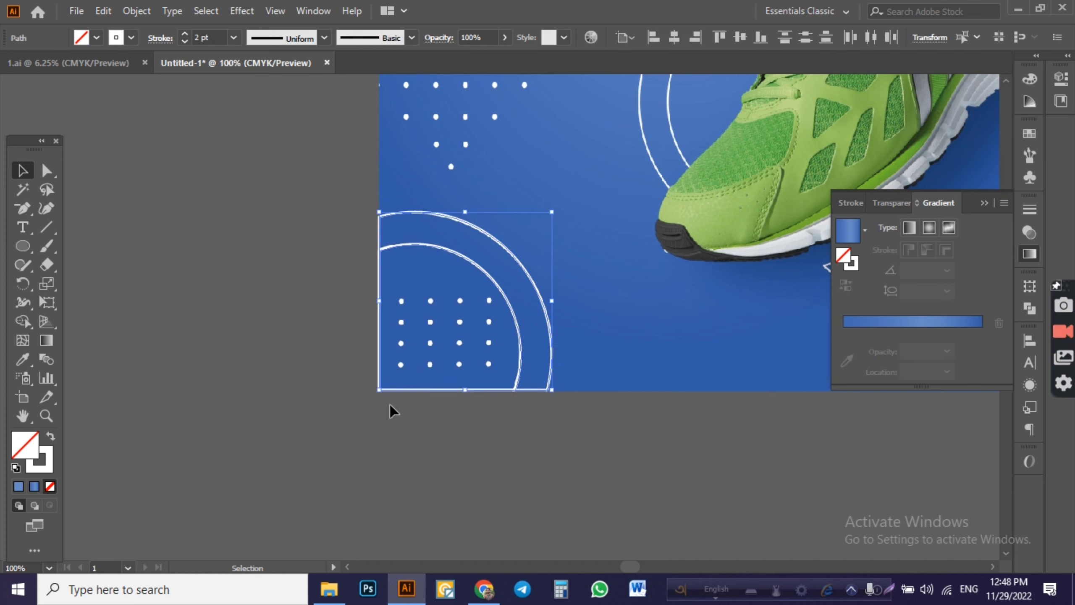
{"action": "left_click", "coordinate": [343, 316]}
{"action": "left_click", "coordinate": [391, 334]}
{"action": "left_click", "coordinate": [427, 283]}
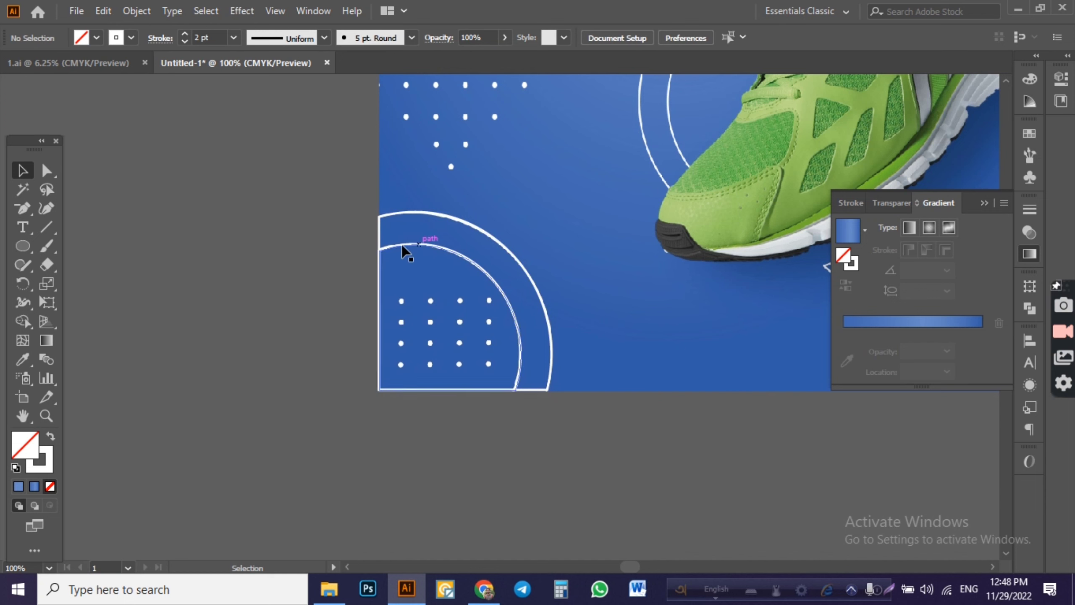
{"action": "left_click", "coordinate": [376, 279]}
{"action": "left_click_drag", "start_coordinate": [376, 279], "coordinate": [281, 300]}
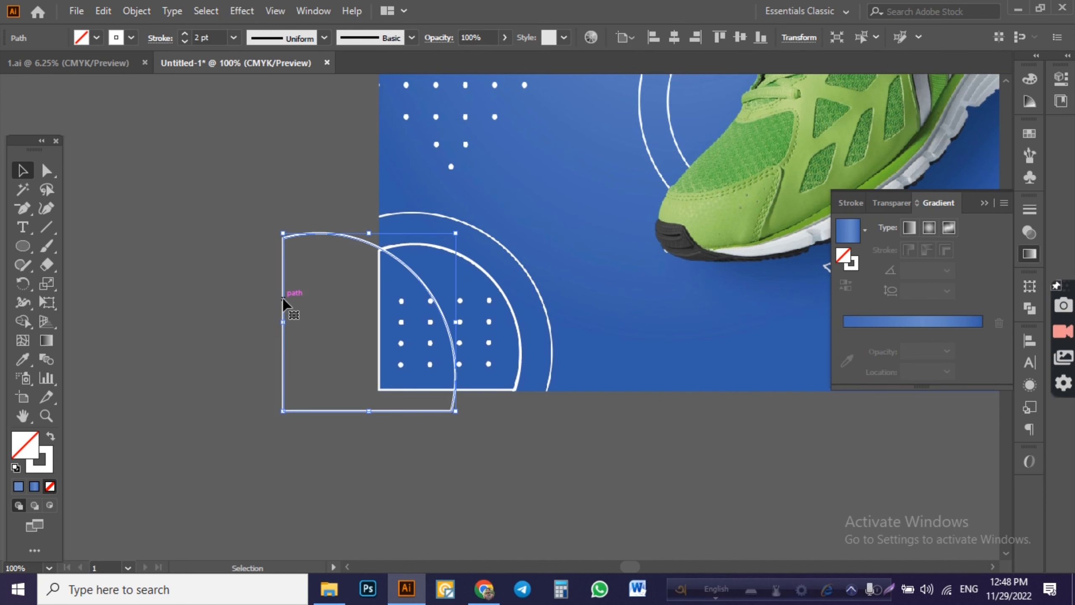
{"action": "left_click", "coordinate": [225, 208]}
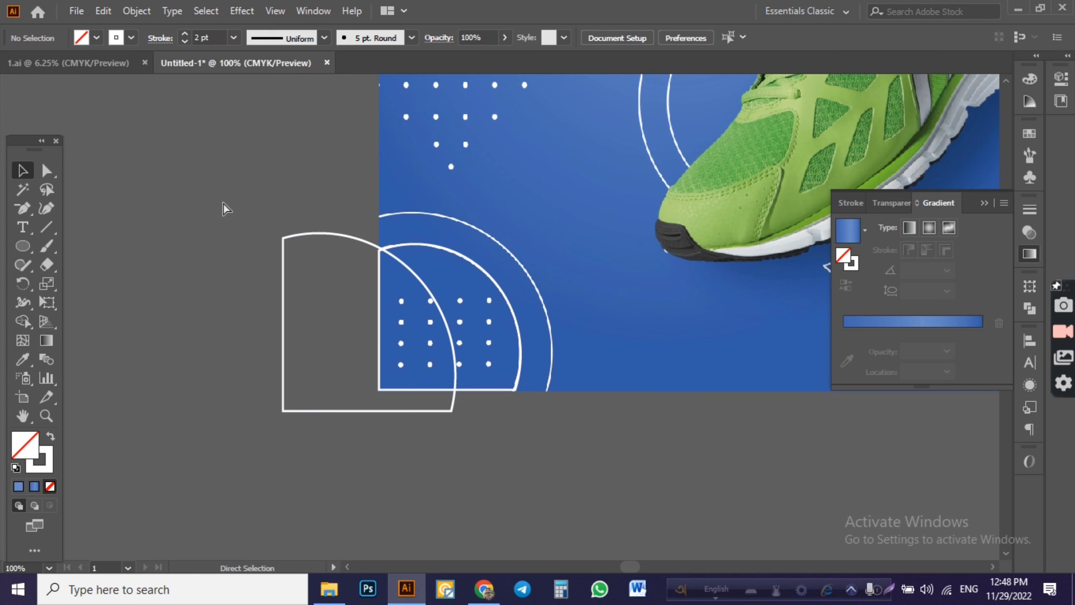
{"action": "key", "text": "ctrl+z"}
{"action": "left_click", "coordinate": [461, 257]}
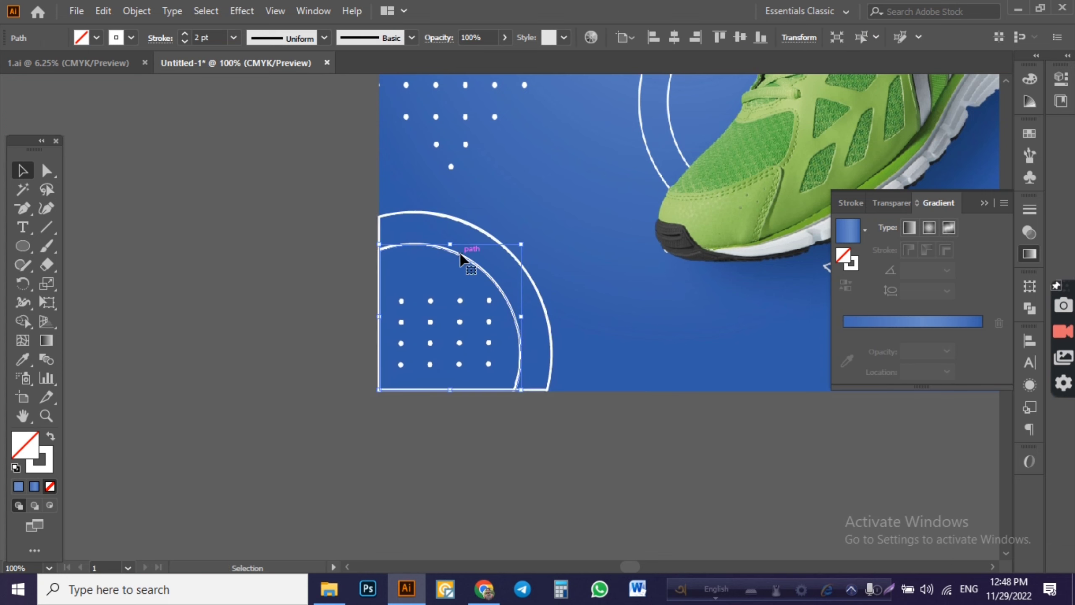
{"action": "left_click", "coordinate": [289, 255]}
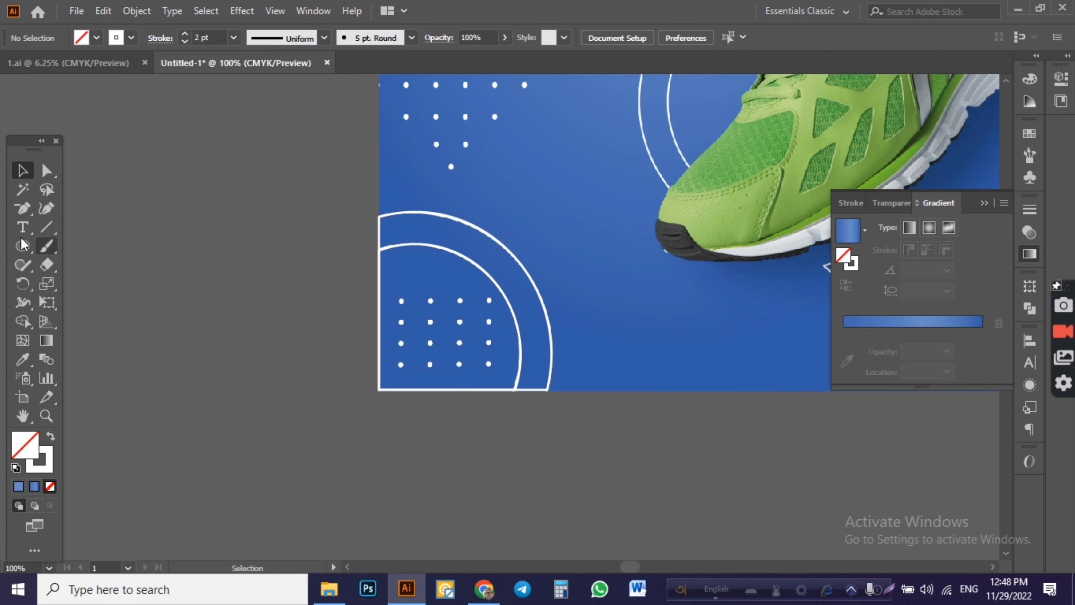
- Revert the trimming to the full rings and lines, and reselect them together
{"action": "left_click_drag", "start_coordinate": [264, 216], "coordinate": [602, 497]}
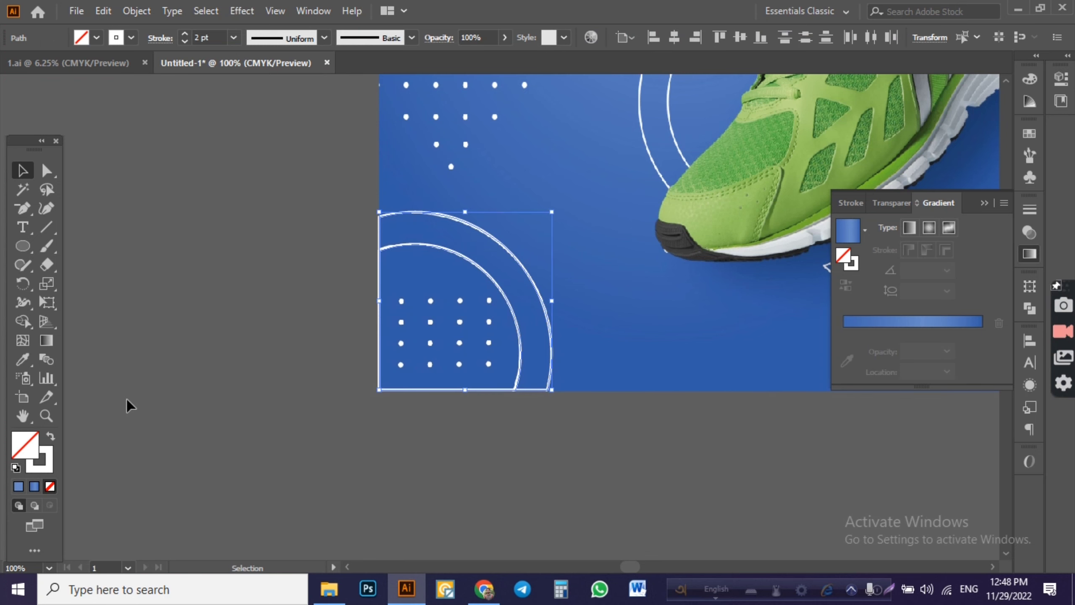
{"action": "key", "text": "a"}
{"action": "key", "text": "ctrl+alt+7"}
{"action": "key", "text": "v"}
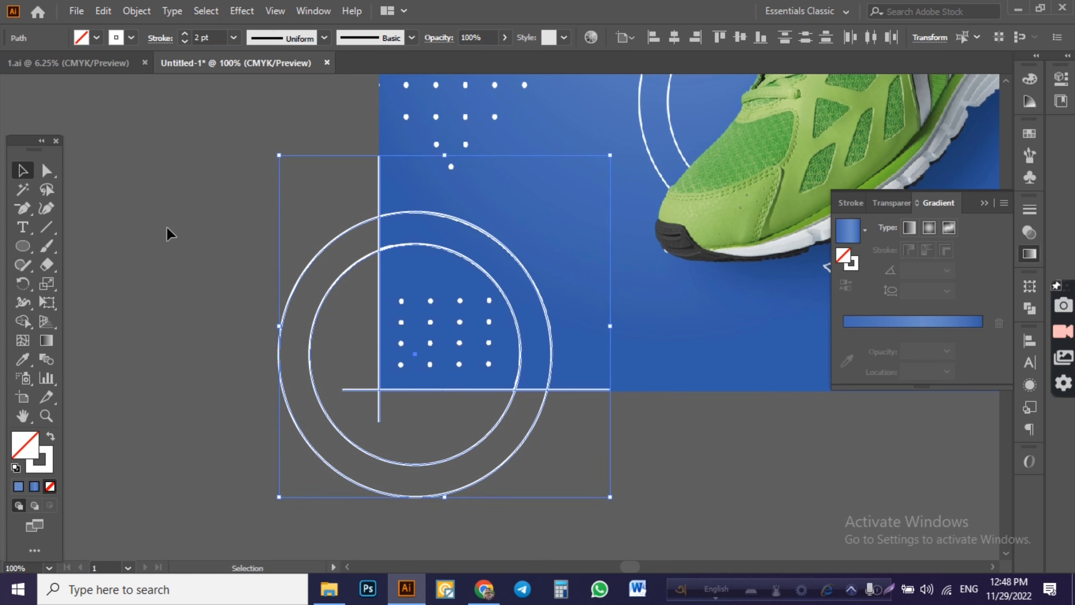
{"action": "left_click", "coordinate": [254, 224]}
{"action": "left_click", "coordinate": [279, 339]}
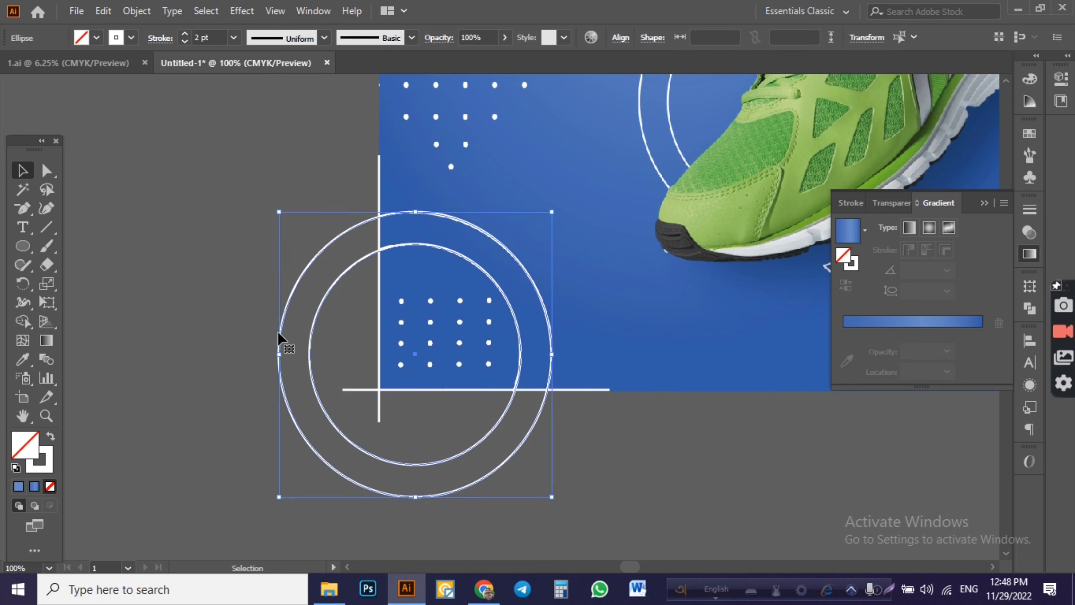
{"action": "left_click", "coordinate": [480, 472], "text": "shift"}
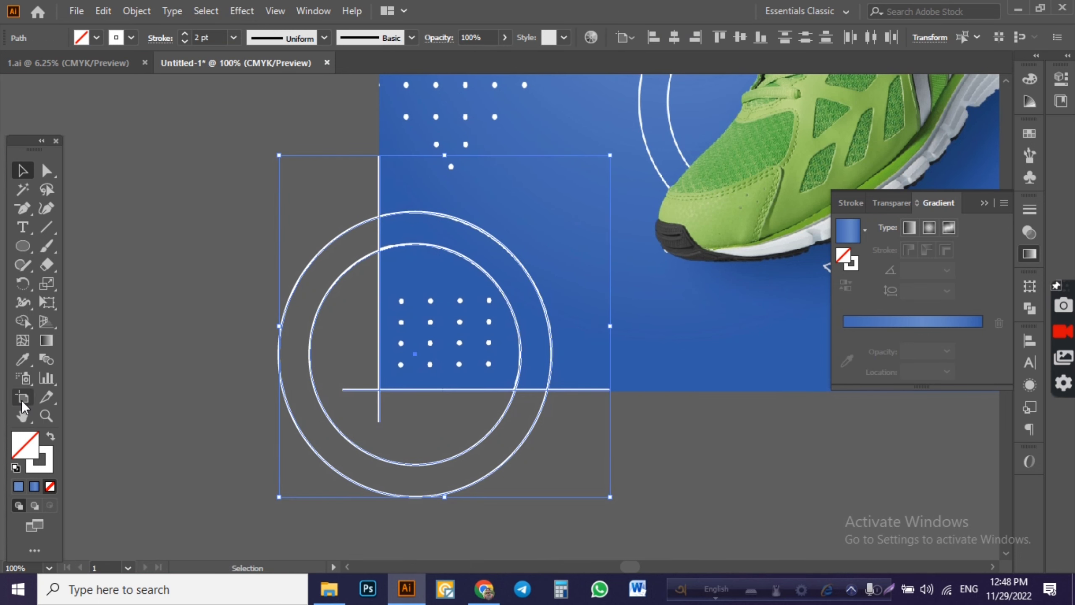
- Trim the rings outside the background and delete the vertical and horizontal white lines
{"action": "left_click", "coordinate": [25, 325]}
{"action": "left_click", "coordinate": [307, 334], "text": "alt"}
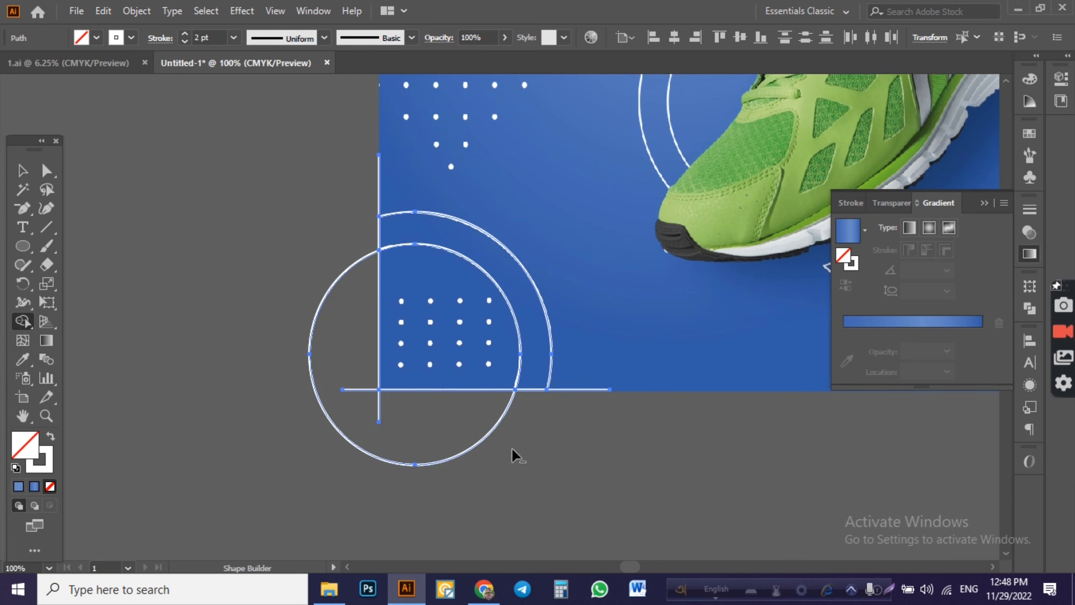
{"action": "left_click", "coordinate": [435, 440], "text": "alt"}
{"action": "left_click", "coordinate": [23, 170]}
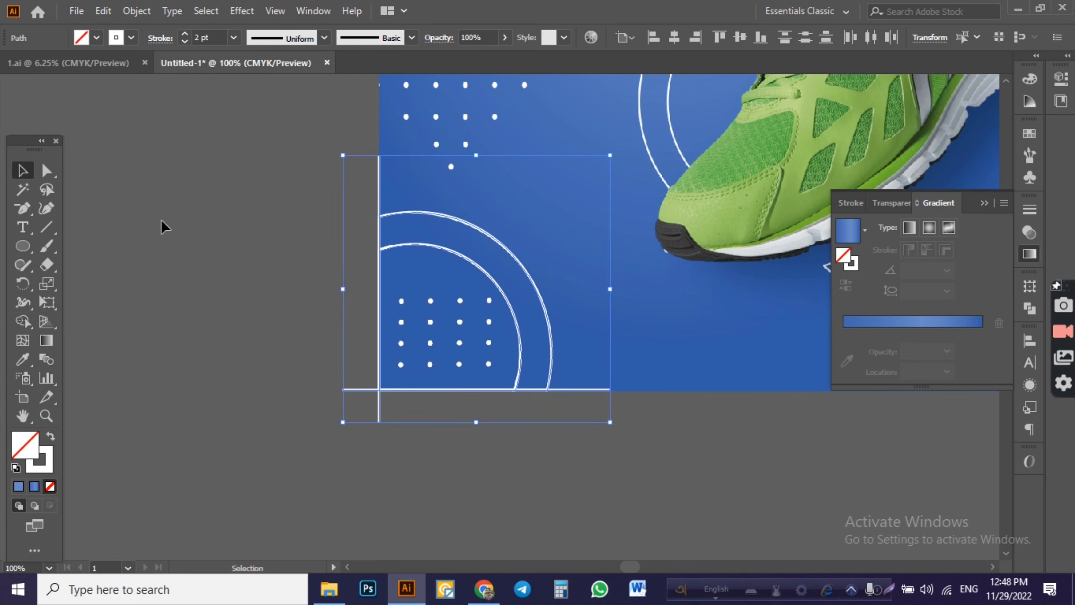
{"action": "left_click", "coordinate": [275, 280]}
{"action": "left_click", "coordinate": [379, 330]}
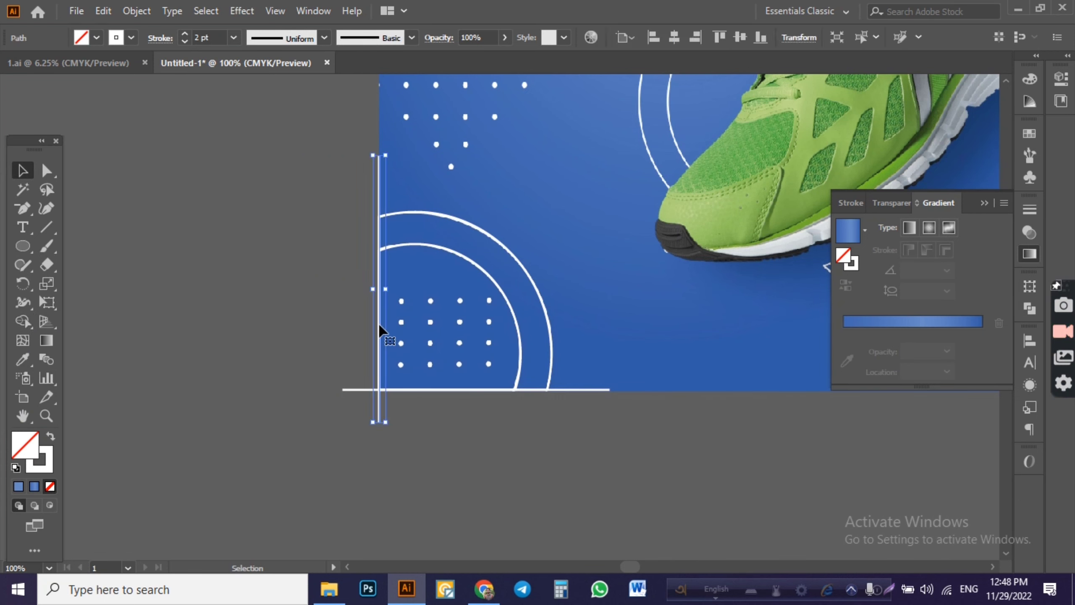
{"action": "key", "text": "Delete"}
{"action": "left_click", "coordinate": [349, 390]}
{"action": "key", "text": "Delete"}
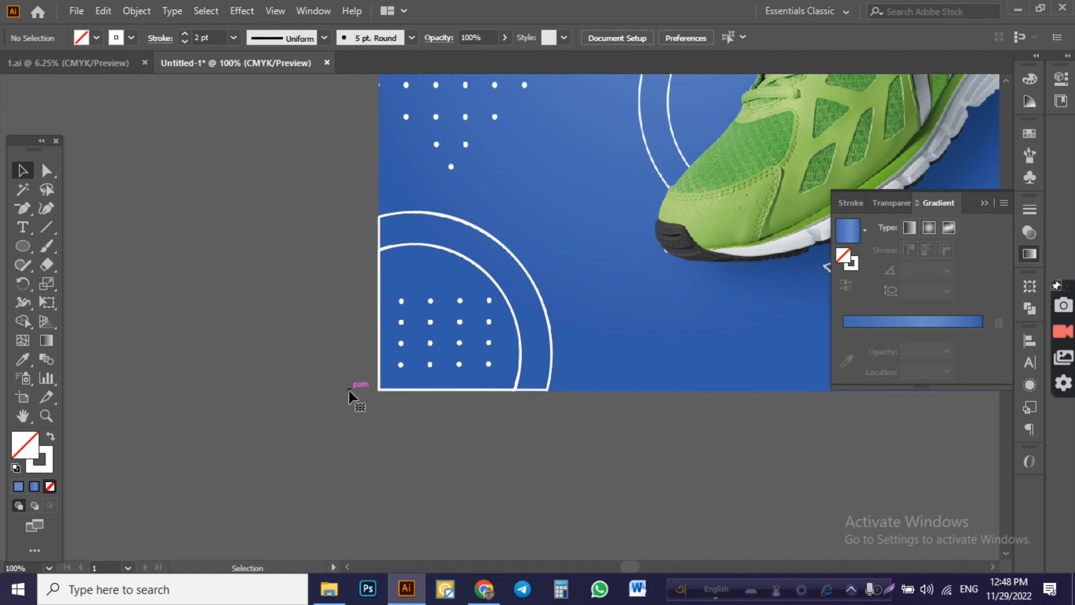
- Move the trimmed arcs onto the pasteboard, then undo back through those edits
{"action": "left_click", "coordinate": [436, 264]}
{"action": "left_click_drag", "start_coordinate": [443, 252], "coordinate": [204, 250]}
{"action": "right_click", "coordinate": [205, 247]}
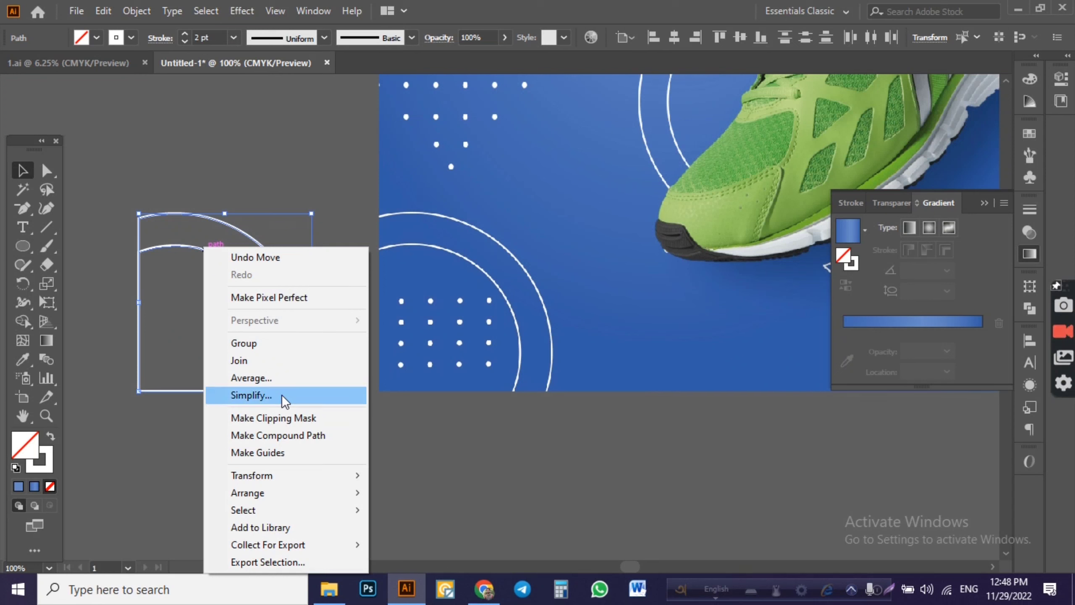
{"action": "left_click", "coordinate": [496, 492]}
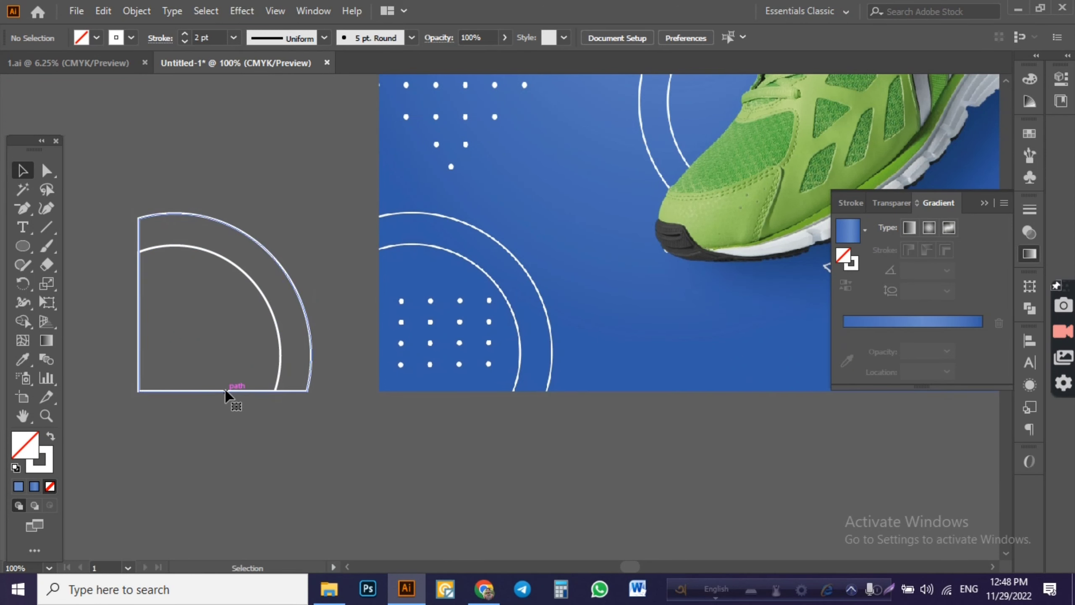
{"action": "left_click", "coordinate": [230, 391]}
{"action": "left_click", "coordinate": [261, 311]}
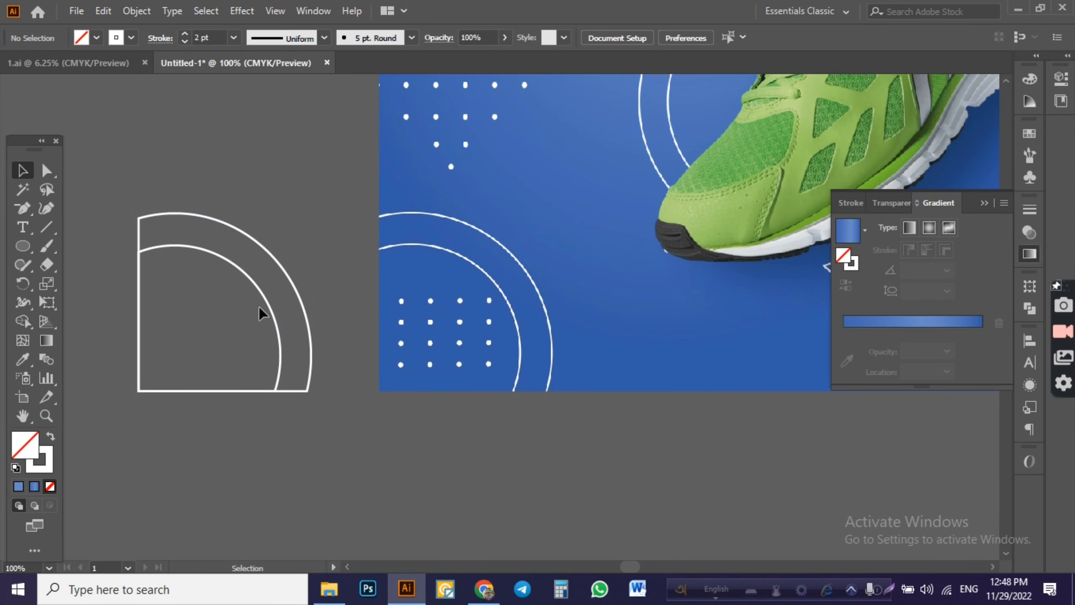
{"action": "key", "text": "ctrl+z"}
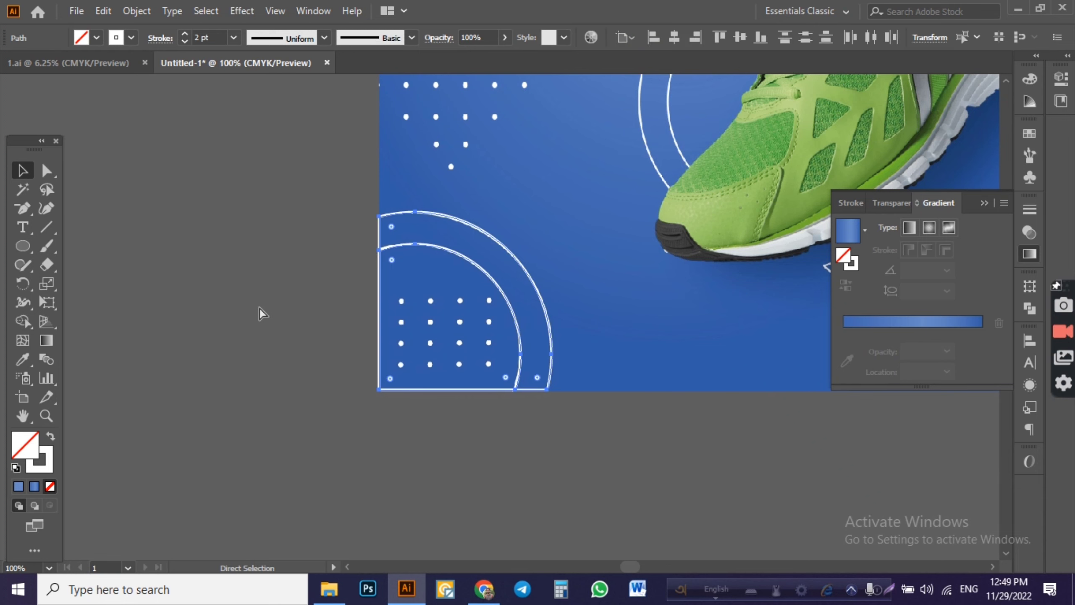
{"action": "key", "text": "ctrl+z"}
{"action": "key", "text": "ctrl+z"}
{"action": "key", "text": "v"}
{"action": "left_click", "coordinate": [317, 367]}
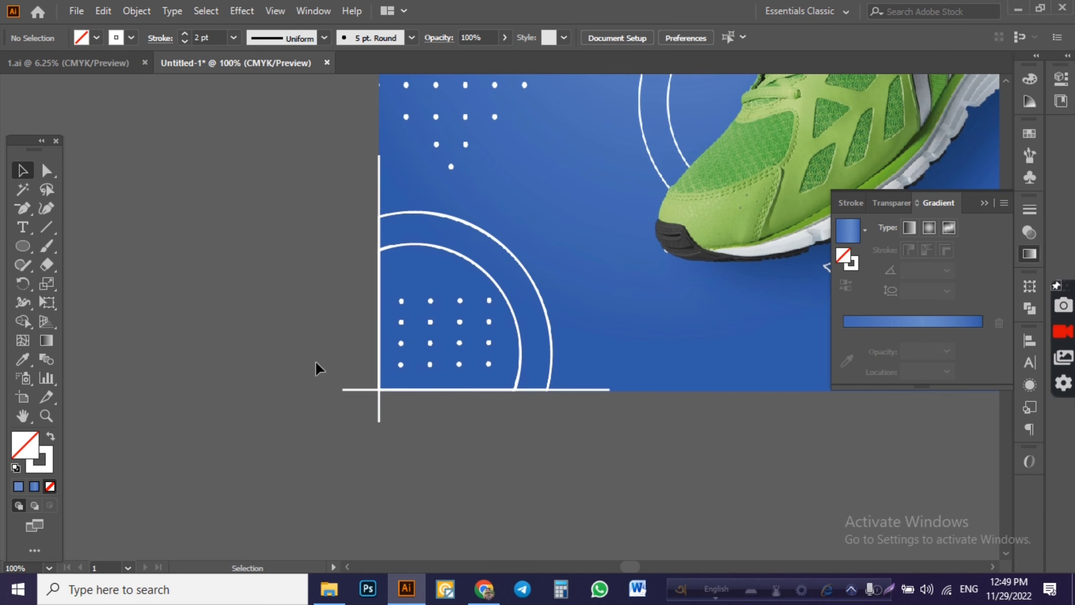
- Try moving the bottom line and quarter-circle, then undo back to the full circles
{"action": "left_click_drag", "start_coordinate": [367, 394], "coordinate": [215, 461]}
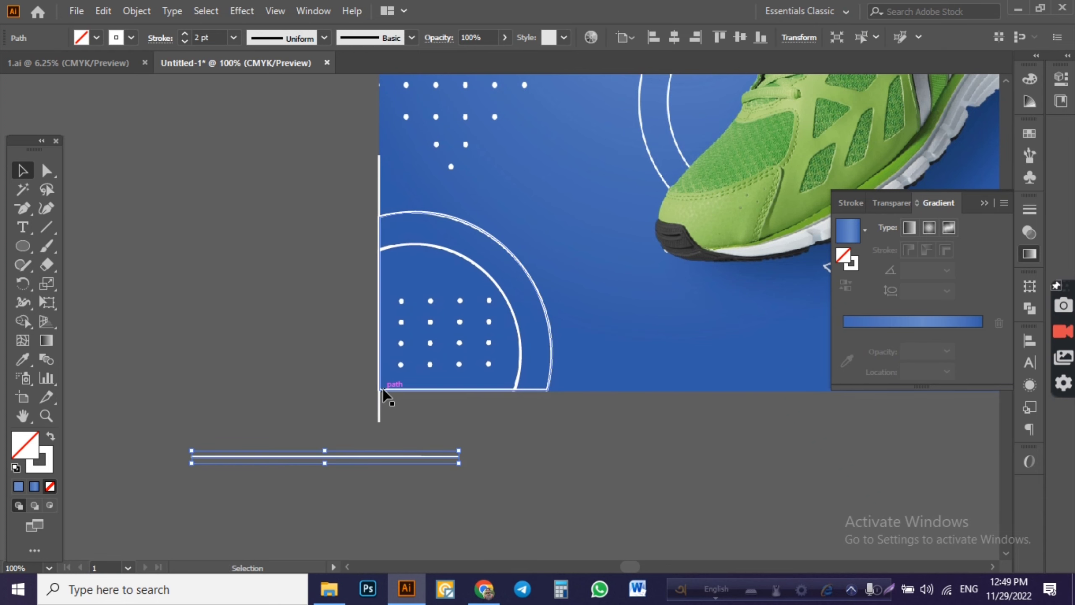
{"action": "left_click_drag", "start_coordinate": [384, 392], "coordinate": [398, 439]}
{"action": "key", "text": "ctrl+z"}
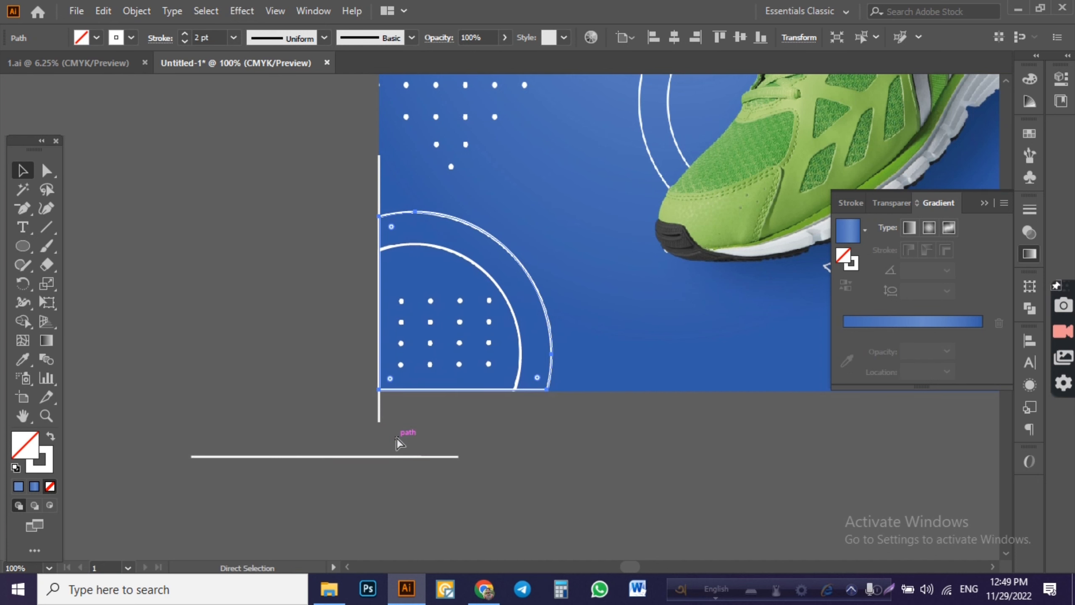
{"action": "key", "text": "ctrl+z"}
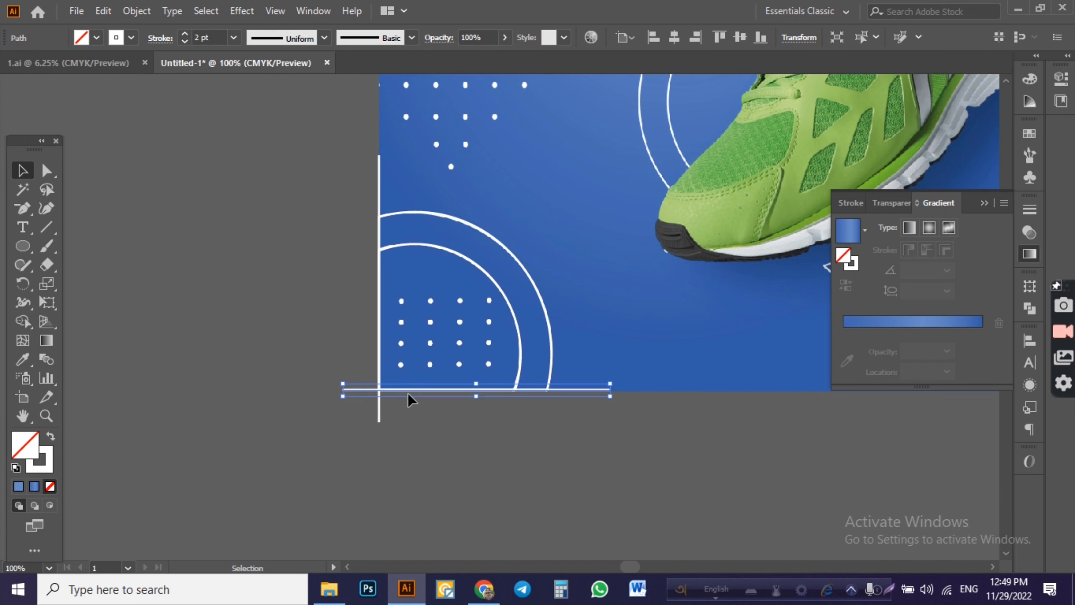
{"action": "left_click_drag", "start_coordinate": [344, 402], "coordinate": [383, 451]}
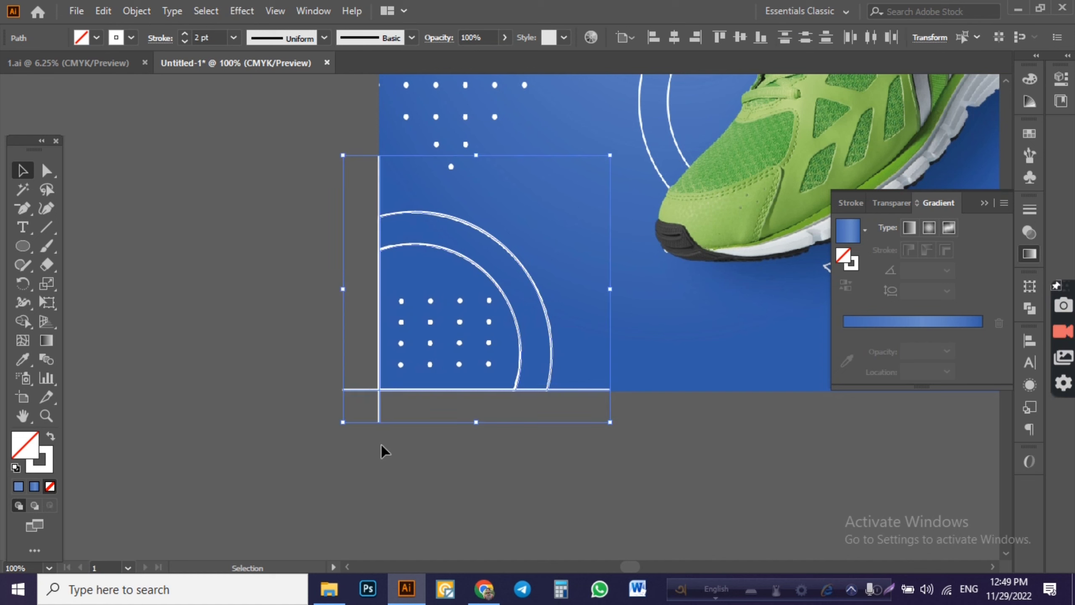
{"action": "left_click", "coordinate": [383, 451]}
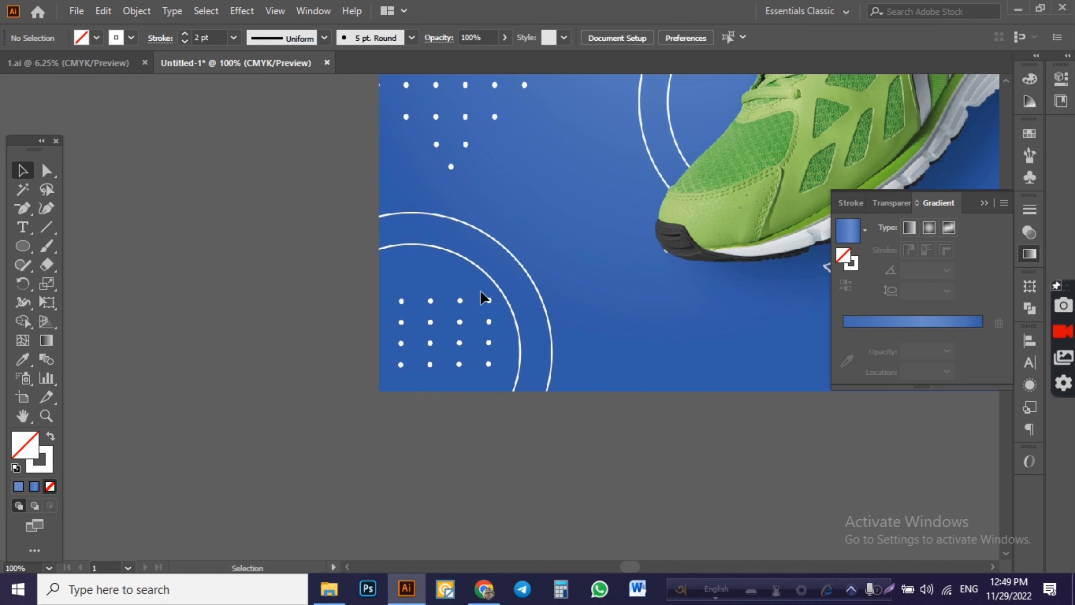
{"action": "key", "text": "ctrl+z"}
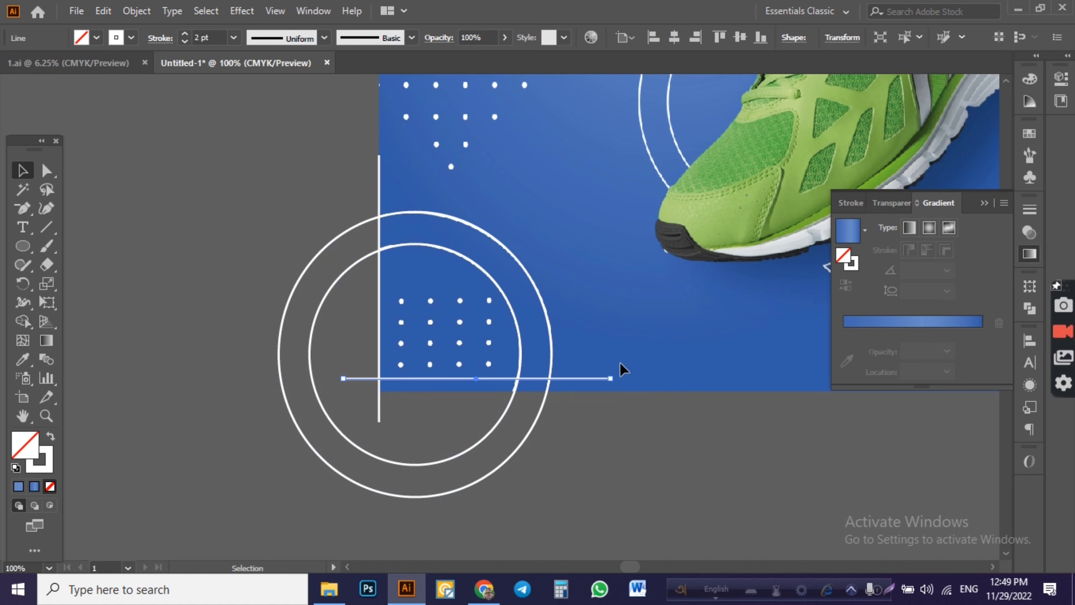
{"action": "left_click", "coordinate": [605, 419]}
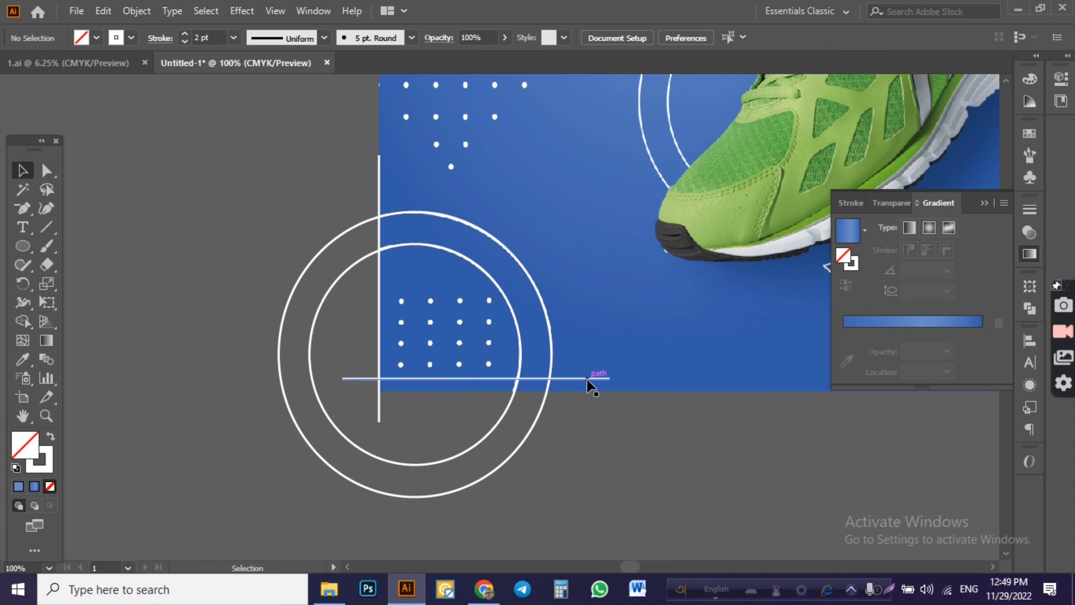
- Delete only the crossing vertical and horizontal white lines, keeping both full rings
{"action": "left_click_drag", "start_coordinate": [290, 185], "coordinate": [347, 293]}
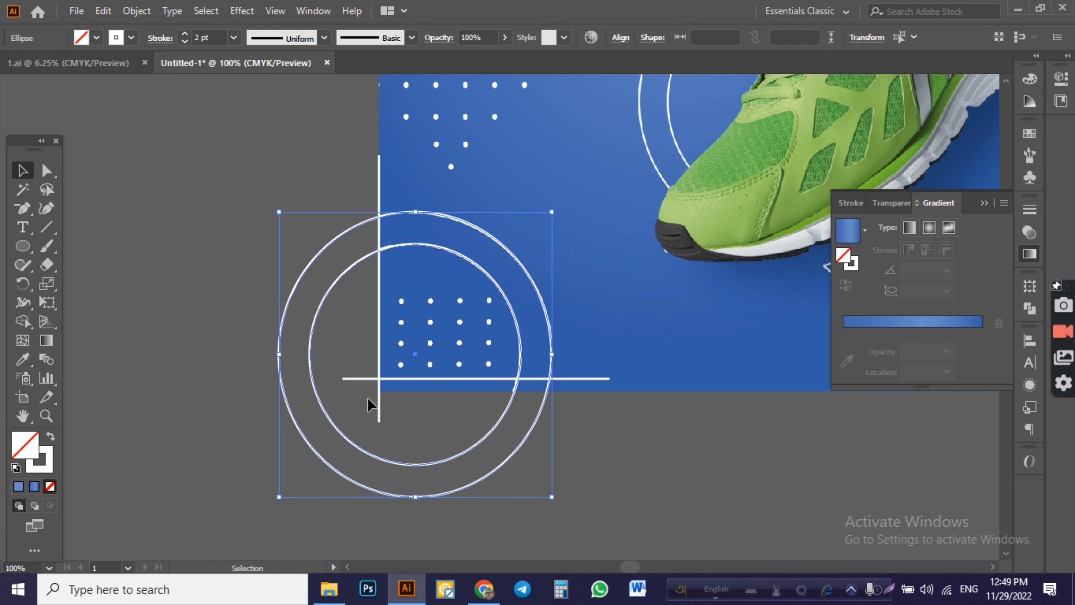
{"action": "left_click", "coordinate": [398, 398]}
{"action": "left_click", "coordinate": [342, 378]}
{"action": "key", "text": "Delete"}
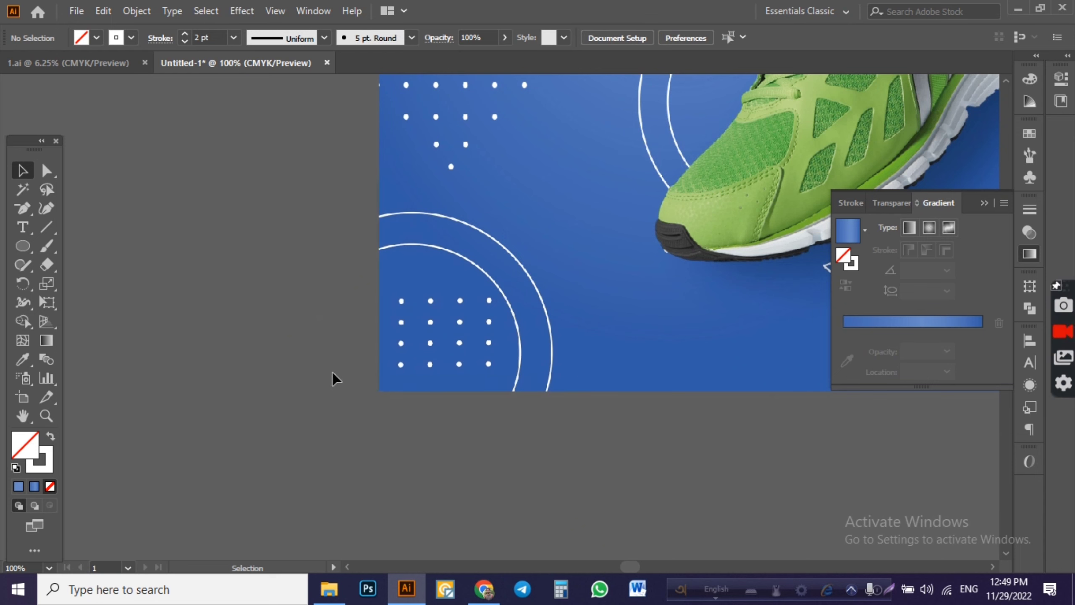
{"action": "key", "text": "ctrl+z"}
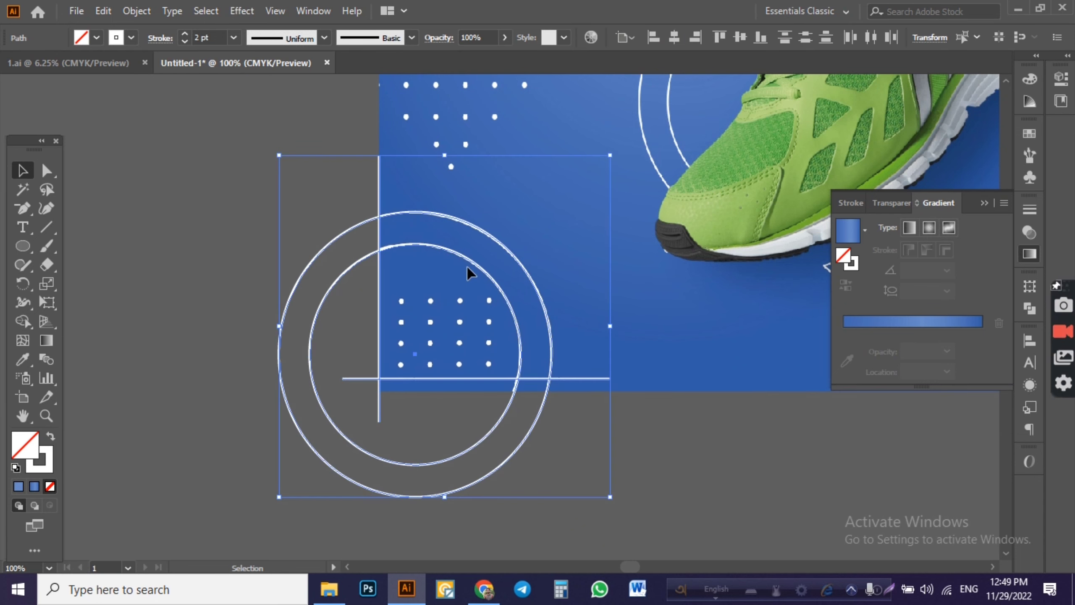
{"action": "left_click", "coordinate": [335, 373]}
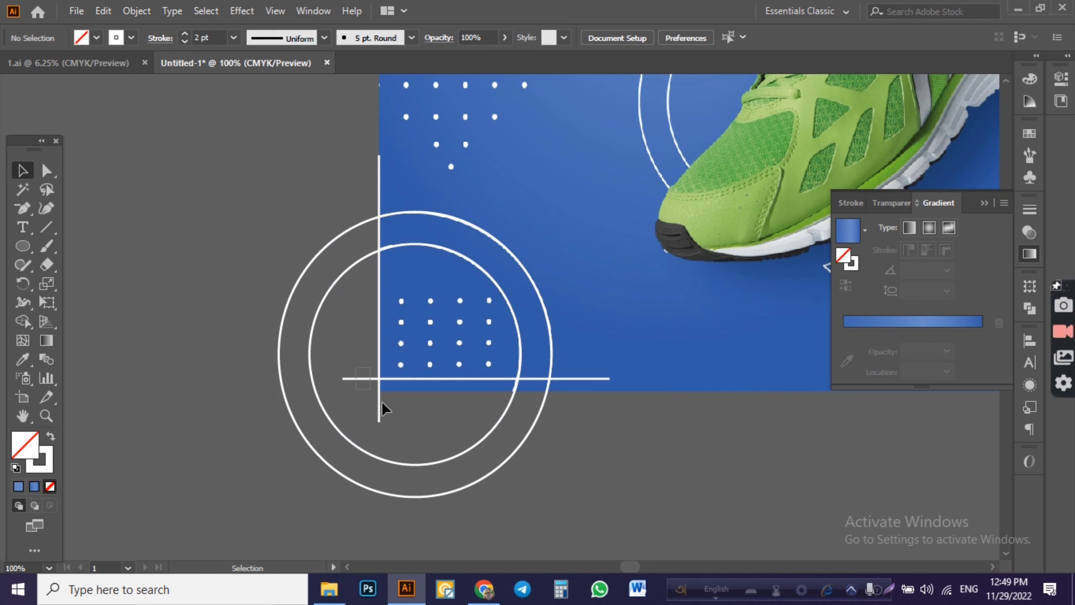
{"action": "left_click_drag", "start_coordinate": [355, 367], "coordinate": [388, 408]}
{"action": "key", "text": "Delete"}
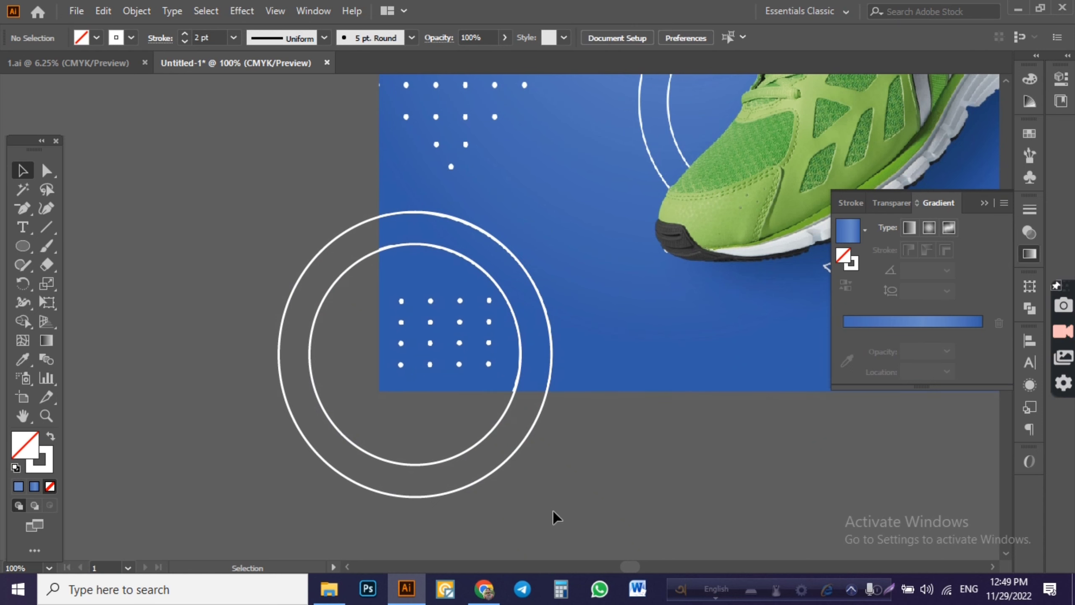
{"action": "left_click", "coordinate": [383, 343]}
{"action": "scroll", "coordinate": [431, 348], "scroll_direction": "down", "scroll_amount": 3}
- Place the double circles at the new artboard's bottom-left and copy them to its top-right corner
{"action": "left_click_drag", "start_coordinate": [595, 335], "coordinate": [397, 315]}
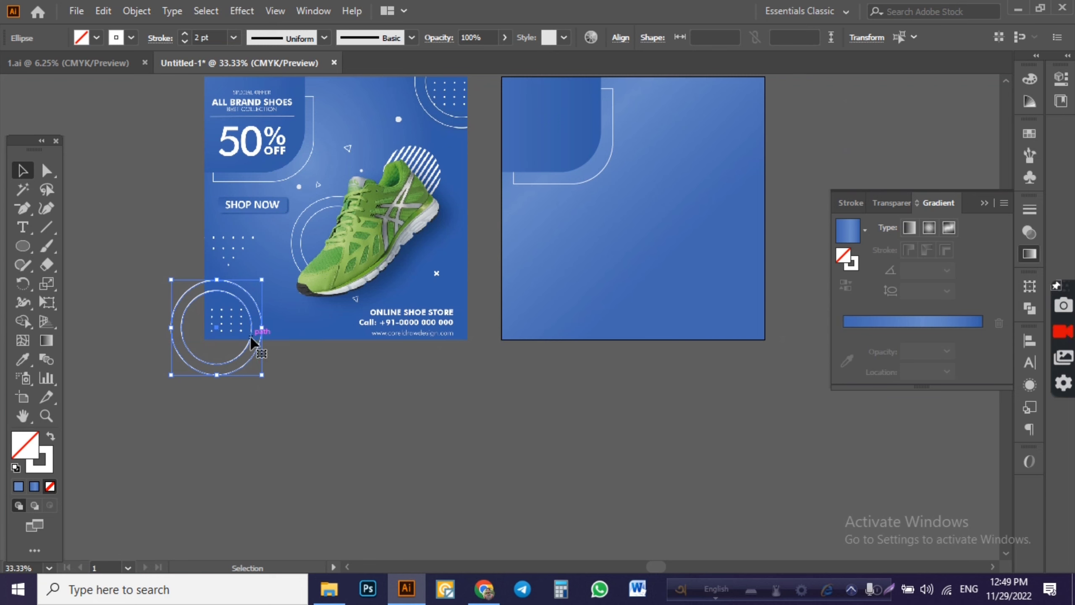
{"action": "mouse_move", "coordinate": [257, 335]}
{"action": "left_mouse_down"}
{"action": "mouse_move", "coordinate": [398, 348]}
{"action": "mouse_move", "coordinate": [552, 343]}
{"action": "left_mouse_up"}
{"action": "left_click_drag", "start_coordinate": [664, 257], "coordinate": [486, 351]}
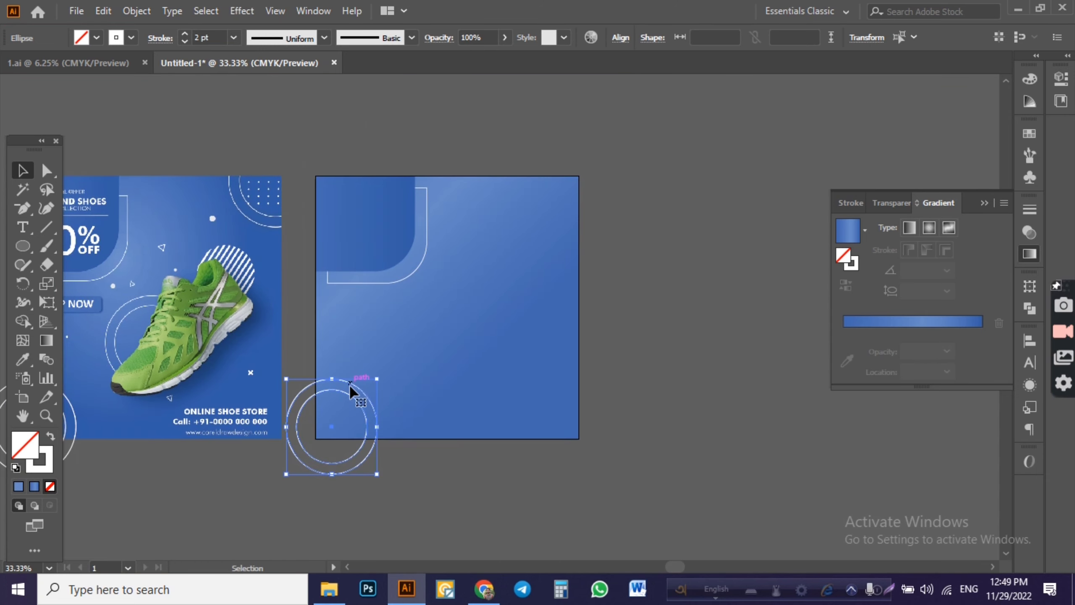
{"action": "left_click_drag", "start_coordinate": [353, 402], "coordinate": [572, 138]}
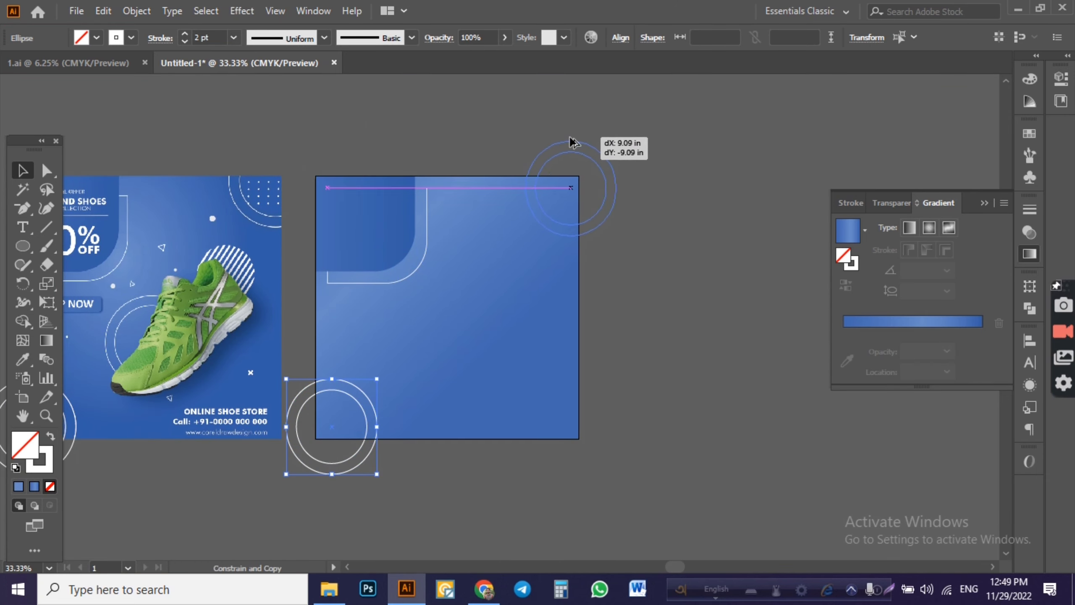
{"action": "left_click_drag", "start_coordinate": [572, 140], "coordinate": [572, 140]}
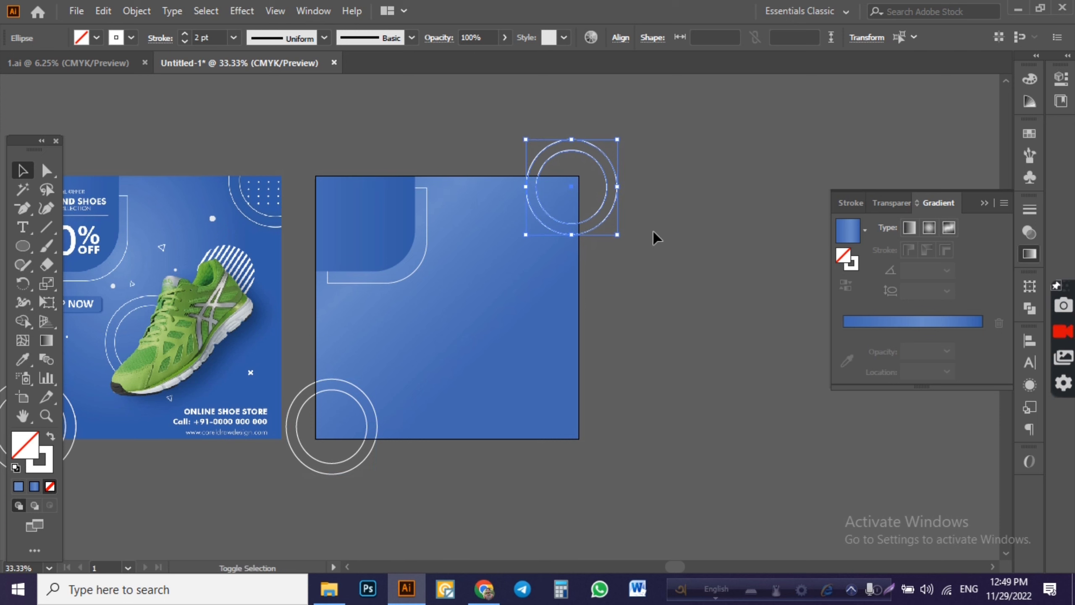
{"action": "left_click", "coordinate": [655, 238]}
- Nudge the top-right double circles slightly left to fit the corner
{"action": "left_click_drag", "start_coordinate": [643, 308], "coordinate": [735, 292]}
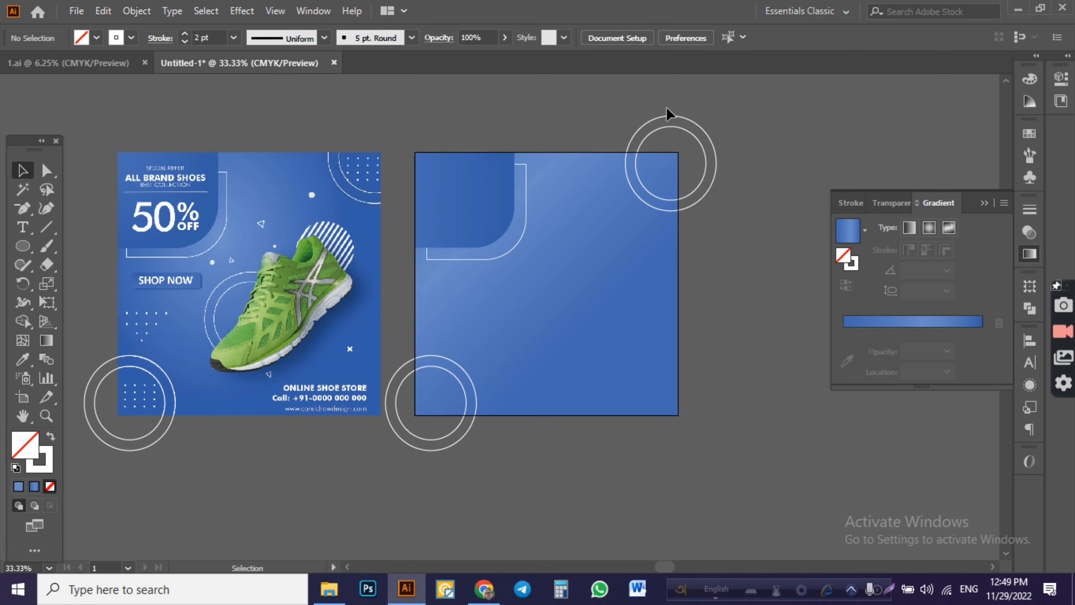
{"action": "left_click_drag", "start_coordinate": [667, 103], "coordinate": [693, 142]}
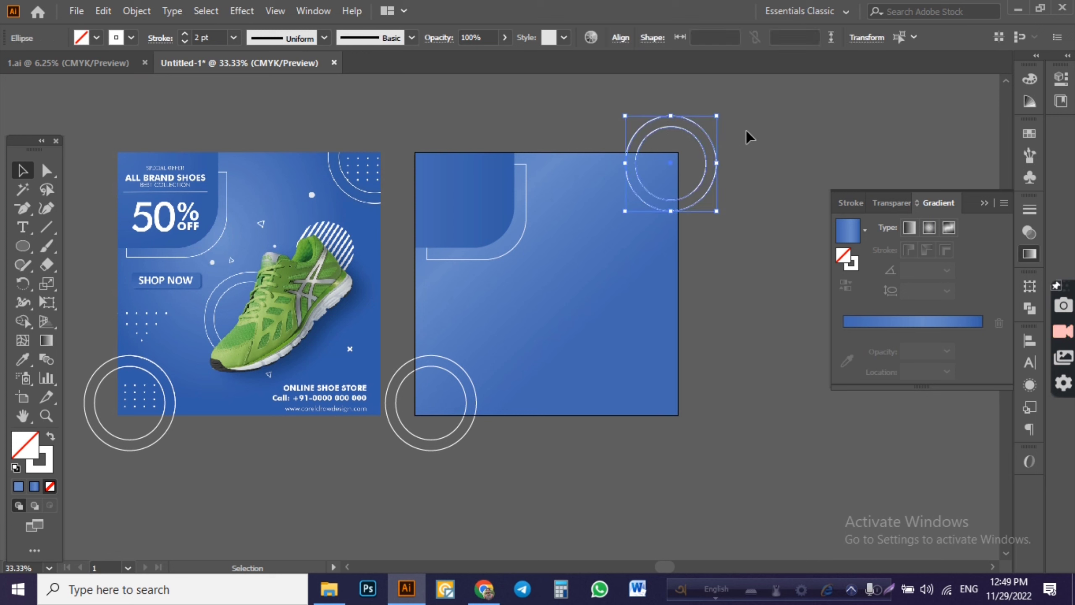
{"action": "key", "text": "Left"}
{"action": "key", "text": "Left"}
{"action": "key", "text": "Left"}
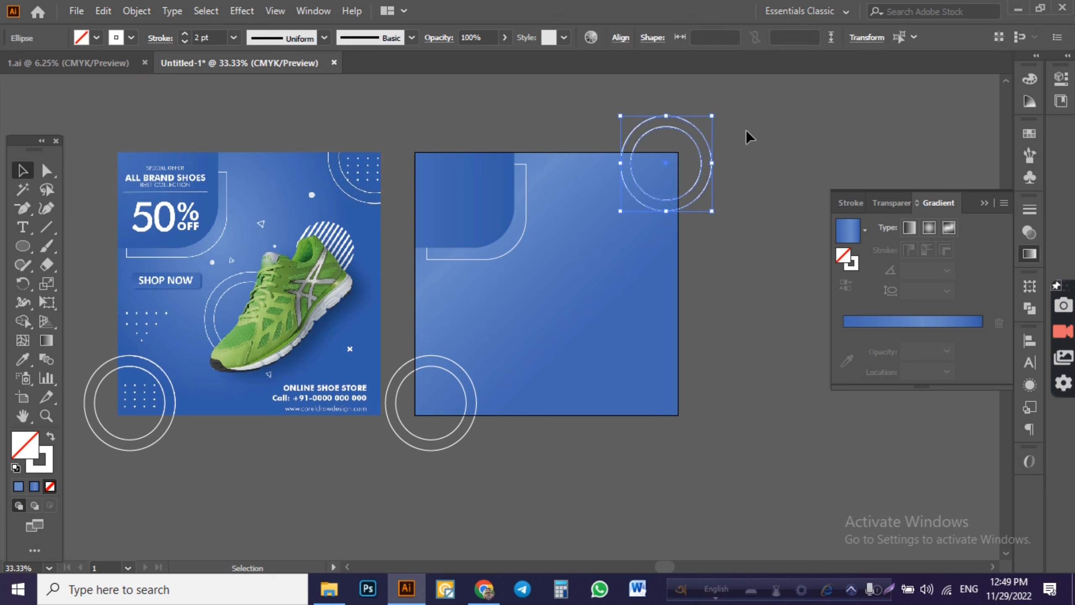
{"action": "key", "text": "Left"}
{"action": "key", "text": "Left"}
{"action": "key", "text": "Left"}
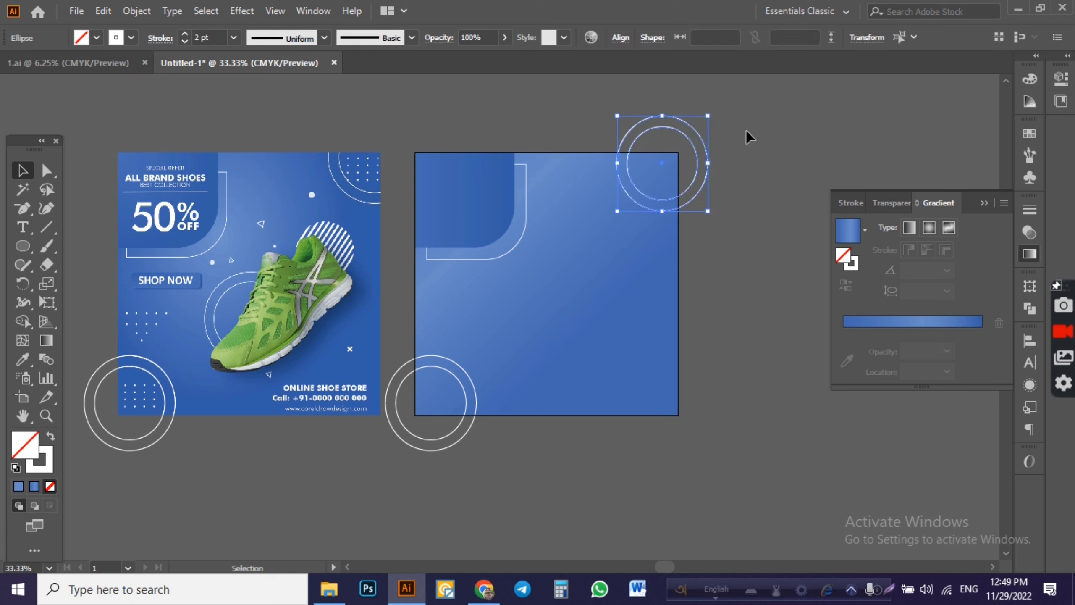
{"action": "key", "text": "Left"}
{"action": "key", "text": "Left"}
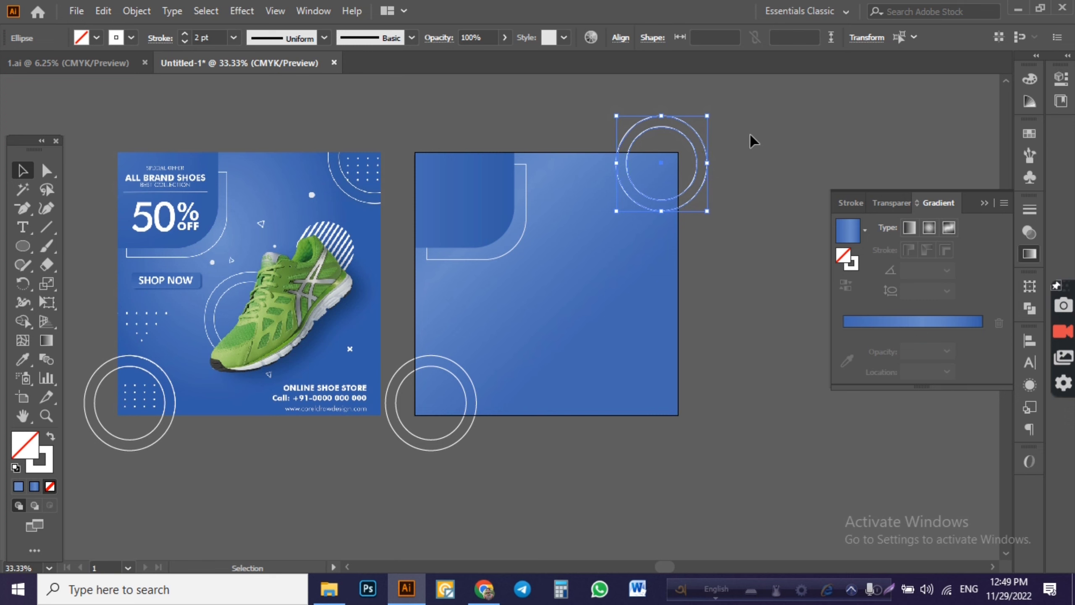
{"action": "left_click", "coordinate": [754, 151]}
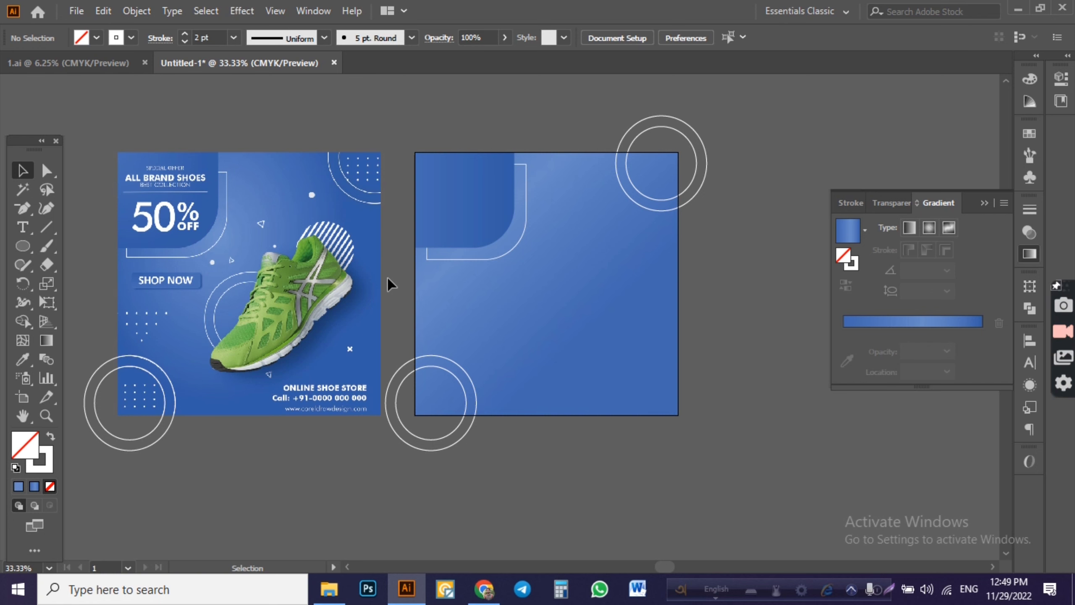
- Draw a circle over the reference shoe's ring, sized to about 3.45 in
{"action": "left_click", "coordinate": [22, 245]}
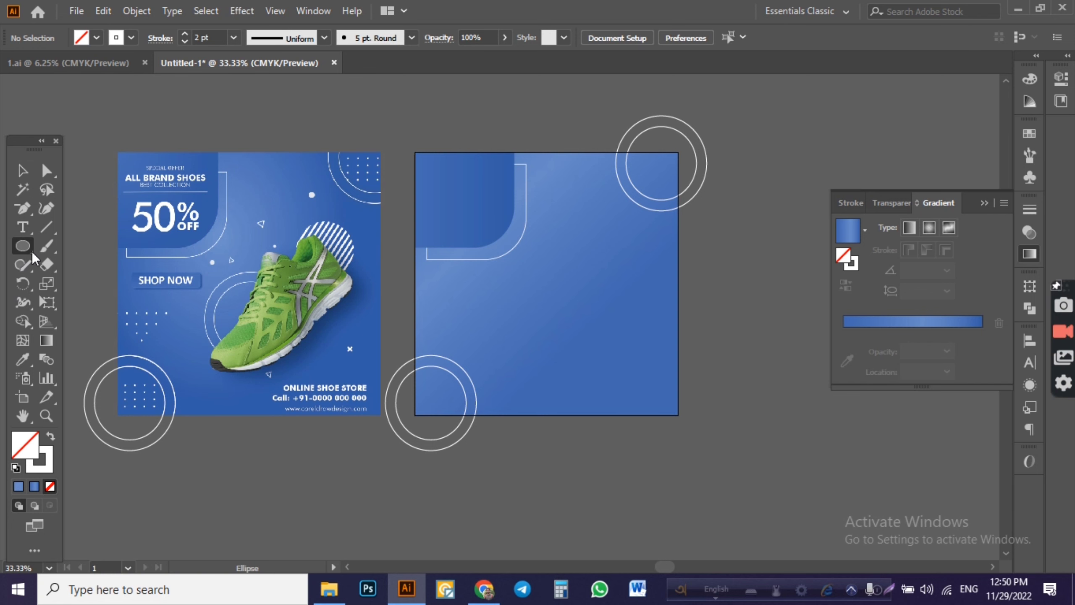
{"action": "scroll", "coordinate": [296, 362], "scroll_direction": "up", "scroll_amount": 2}
{"action": "left_click_drag", "start_coordinate": [203, 279], "coordinate": [271, 329]}
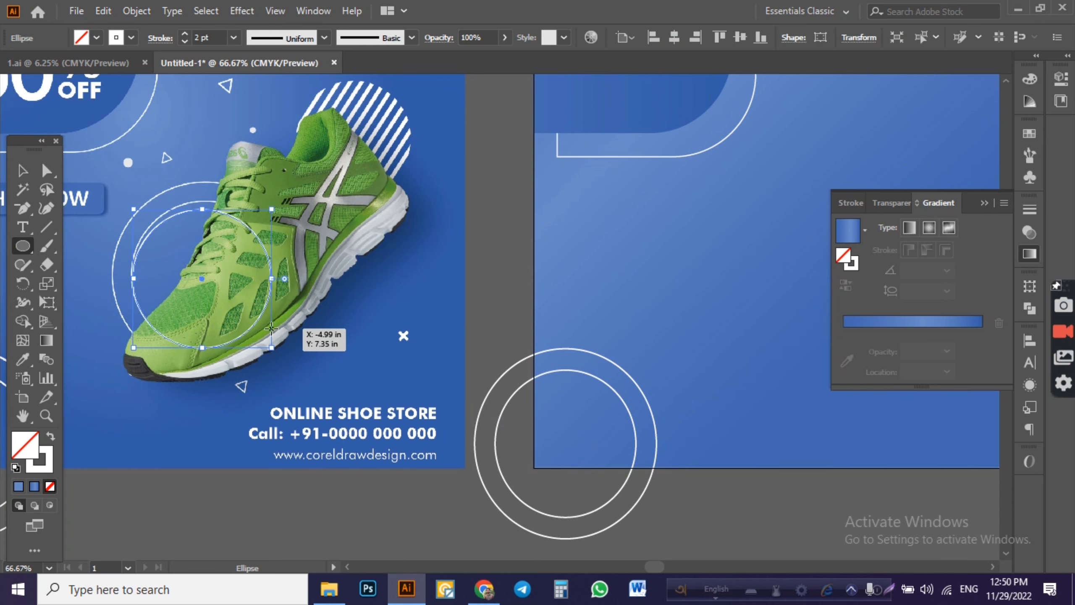
{"action": "key", "text": "Right"}
{"action": "key", "text": "Right"}
{"action": "key", "text": "Right"}
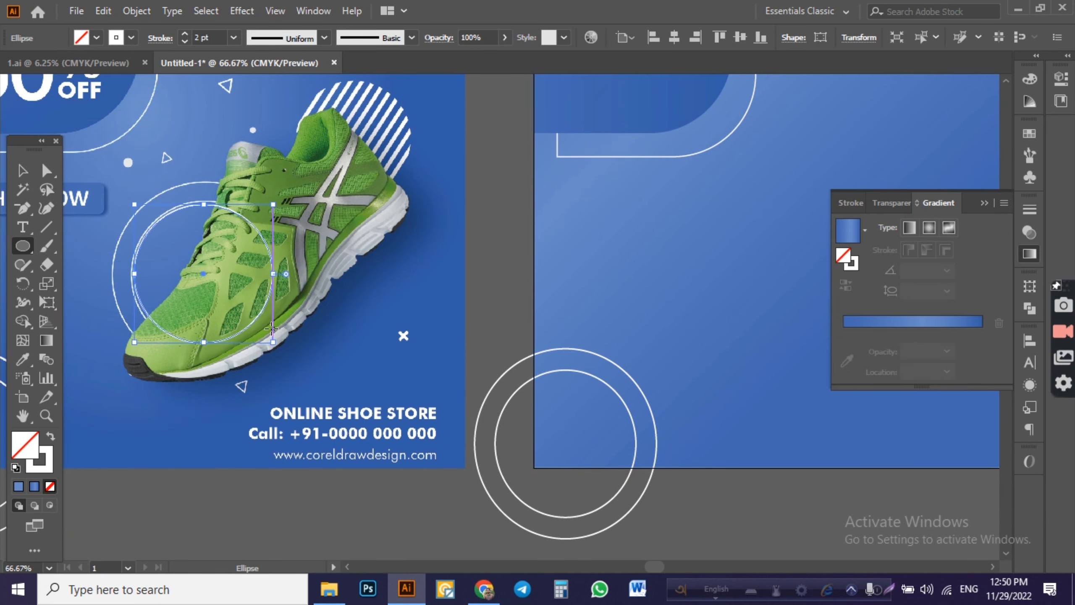
{"action": "scroll", "coordinate": [173, 191], "scroll_direction": "up", "scroll_amount": 1}
{"action": "left_click_drag", "start_coordinate": [326, 213], "coordinate": [329, 211]}
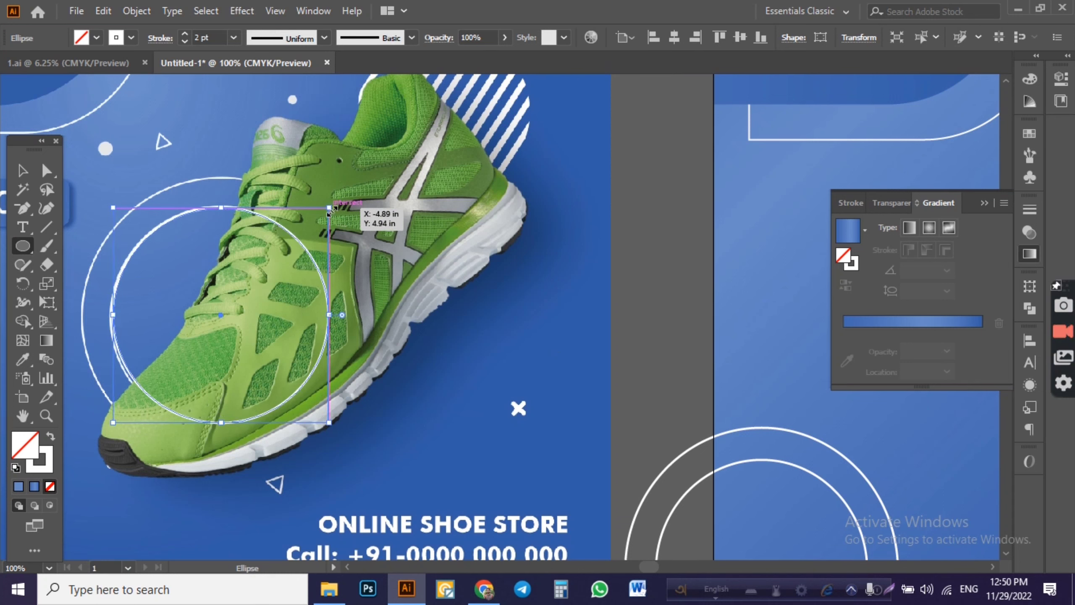
{"action": "key", "text": "Down"}
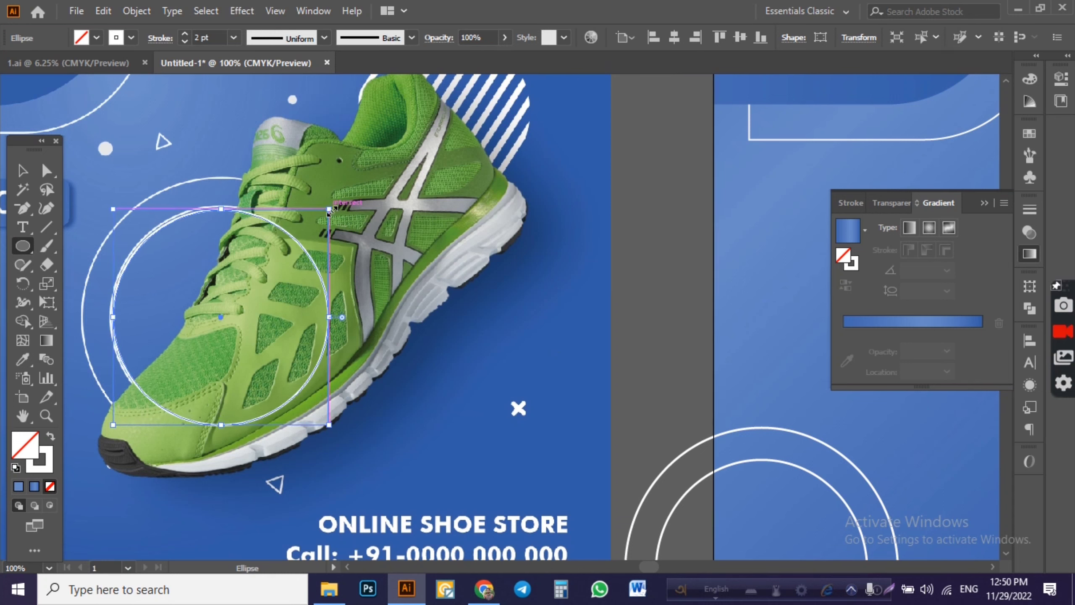
{"action": "key", "text": "Up"}
{"action": "key", "text": "Left"}
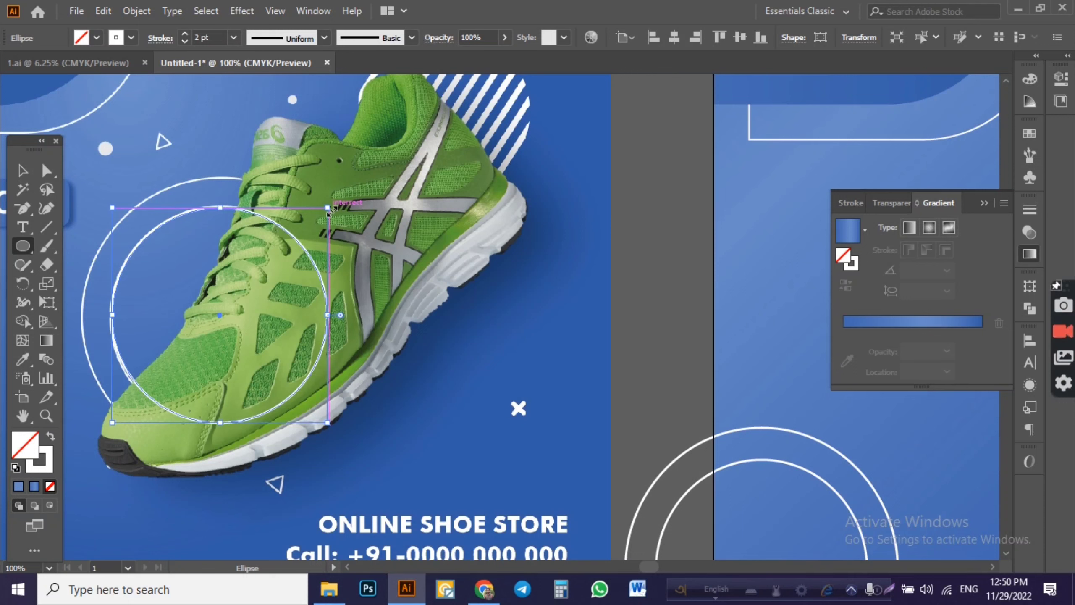
{"action": "left_click_drag", "start_coordinate": [328, 213], "coordinate": [367, 181]}
- Copy the concentric circles into the centre of the new post
{"action": "key", "text": "ctrl+minus"}
{"action": "key", "text": "ctrl+minus"}
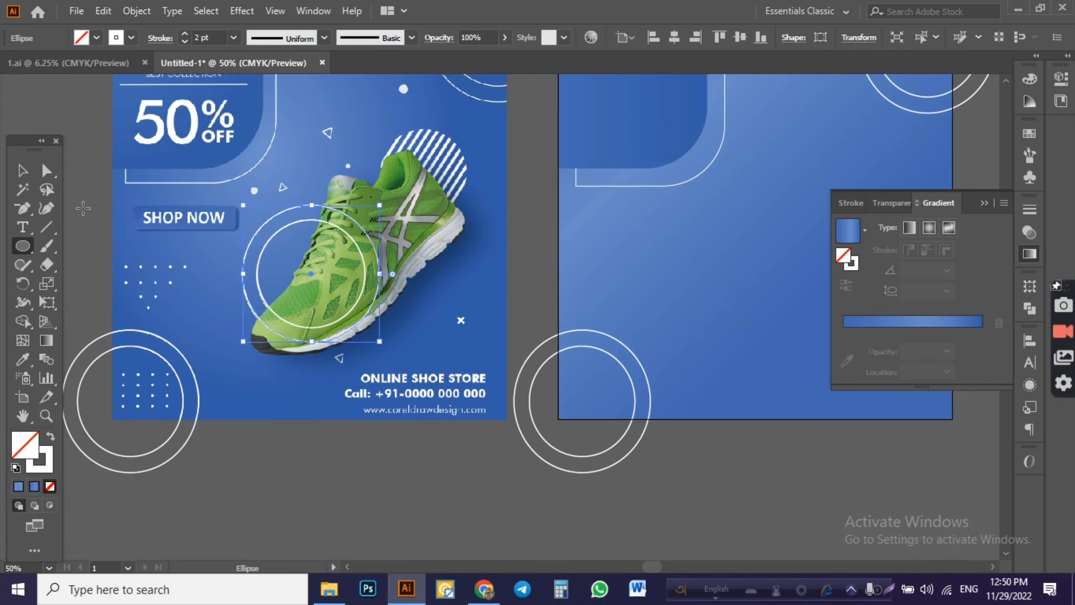
{"action": "left_click", "coordinate": [30, 172]}
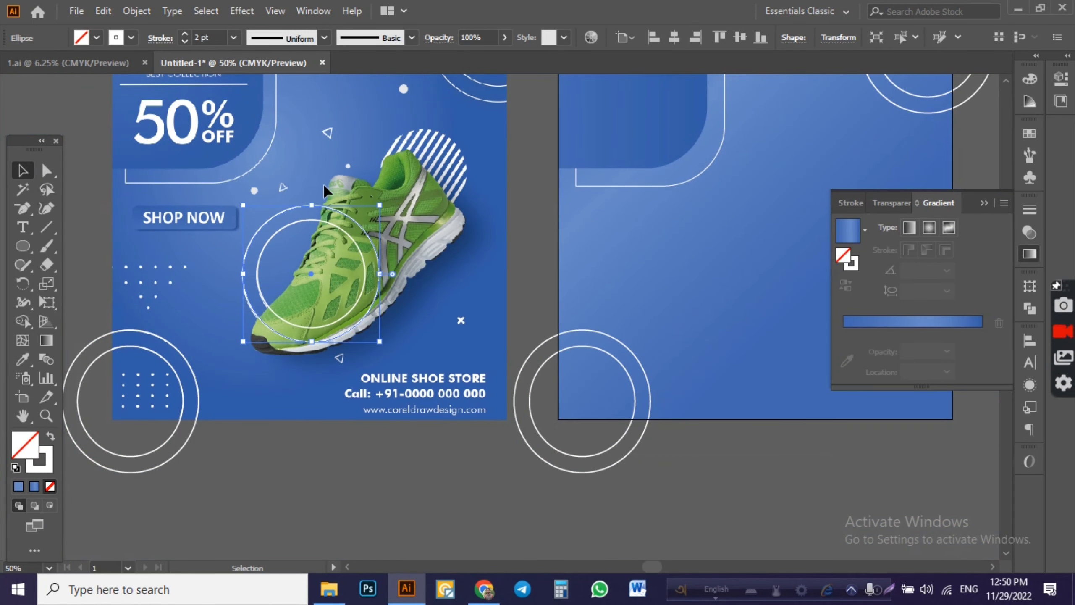
{"action": "left_click_drag", "start_coordinate": [357, 222], "coordinate": [783, 222]}
{"action": "left_click_drag", "start_coordinate": [796, 166], "coordinate": [599, 179]}
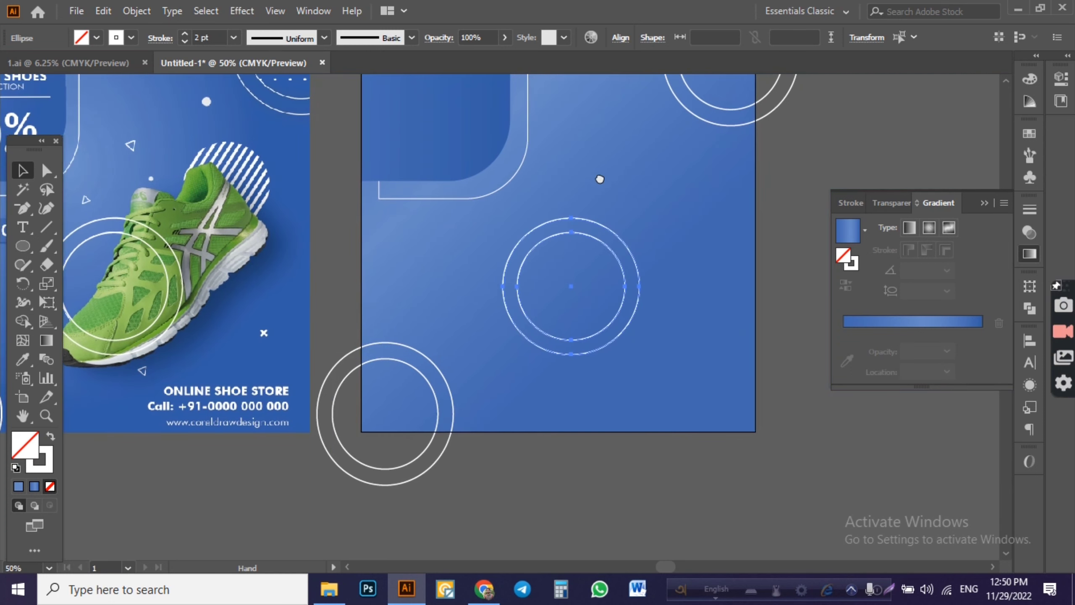
{"action": "left_click", "coordinate": [788, 195]}
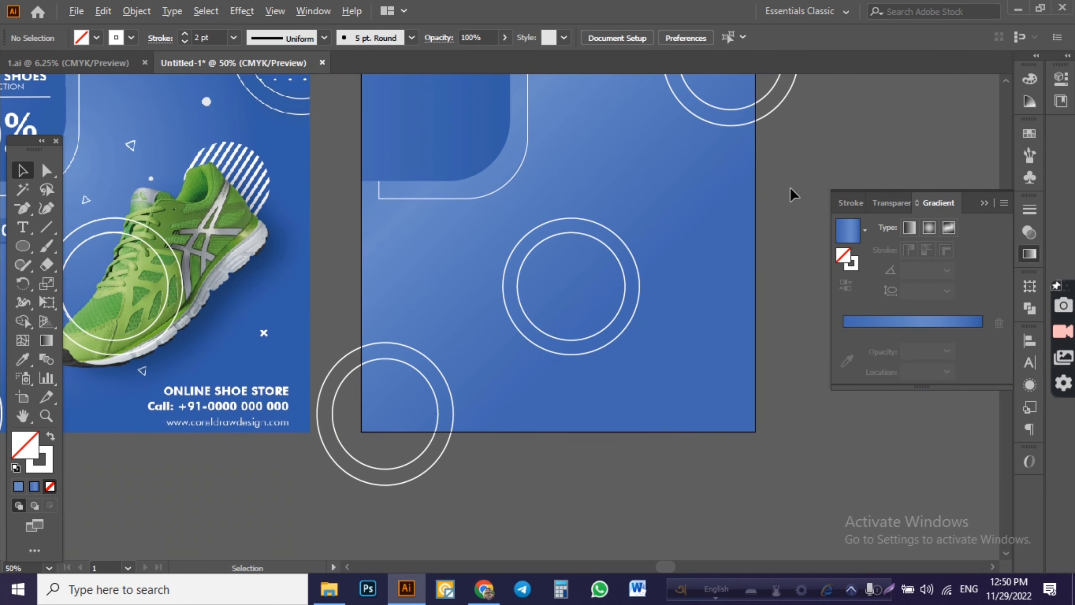
{"action": "scroll", "coordinate": [792, 195], "scroll_direction": "down", "scroll_amount": 1}
- Draw a small white-filled dot over the first reference dot and repeat it into a row of four
{"action": "scroll", "coordinate": [206, 218], "scroll_direction": "up", "scroll_amount": 1}
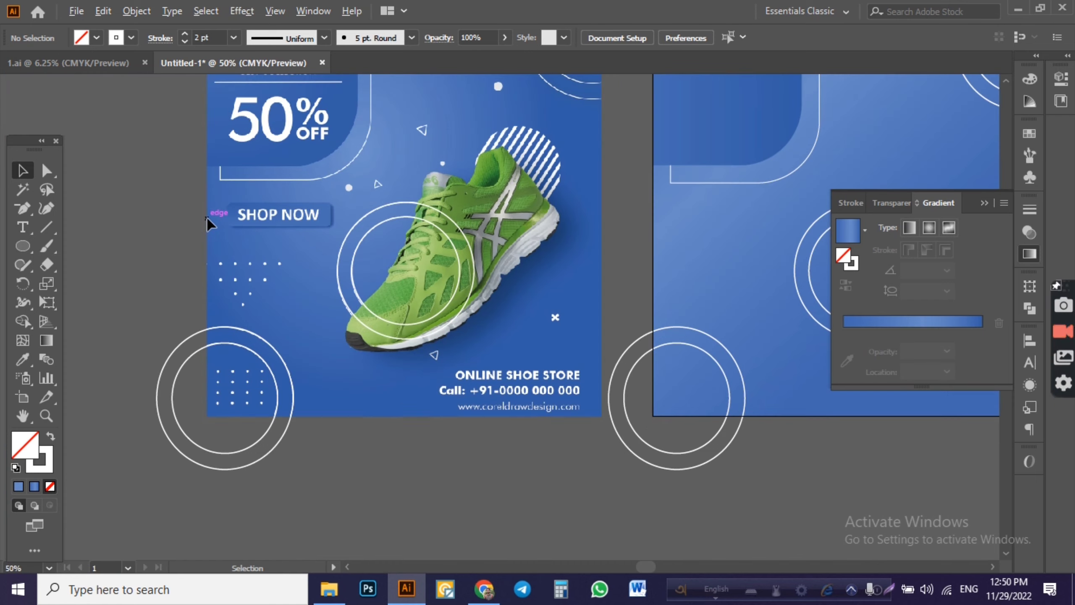
{"action": "scroll", "coordinate": [211, 364], "scroll_direction": "up", "scroll_amount": 1}
{"action": "scroll", "coordinate": [230, 376], "scroll_direction": "up", "scroll_amount": 1}
{"action": "scroll", "coordinate": [259, 288], "scroll_direction": "up", "scroll_amount": 2}
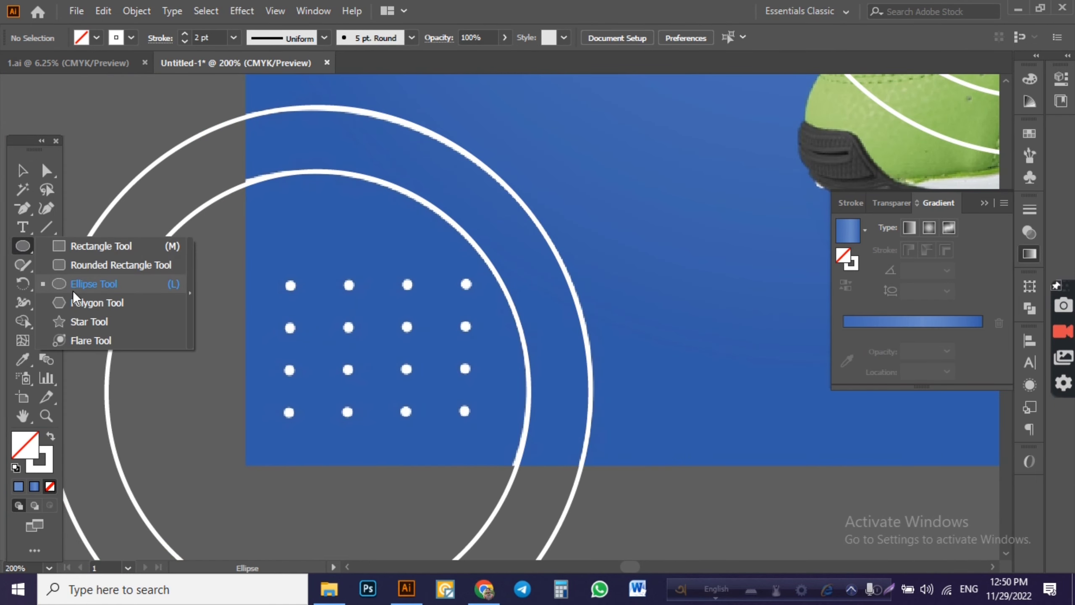
{"action": "left_click_drag", "start_coordinate": [19, 250], "coordinate": [72, 288]}
{"action": "scroll", "coordinate": [282, 261], "scroll_direction": "up", "scroll_amount": 2}
{"action": "left_click_drag", "start_coordinate": [294, 302], "coordinate": [315, 325]}
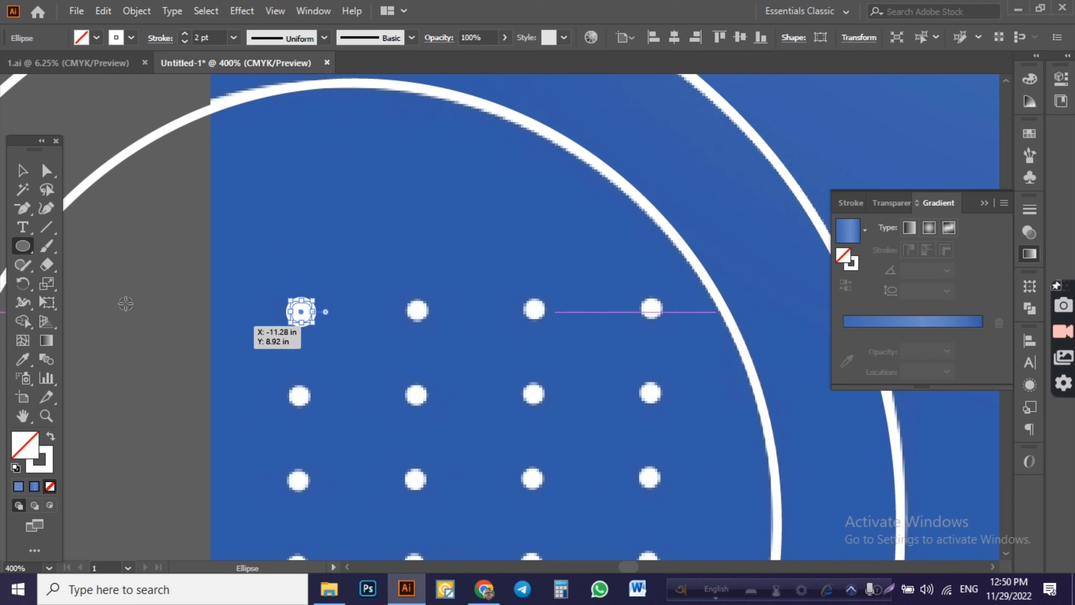
{"action": "left_click", "coordinate": [51, 439]}
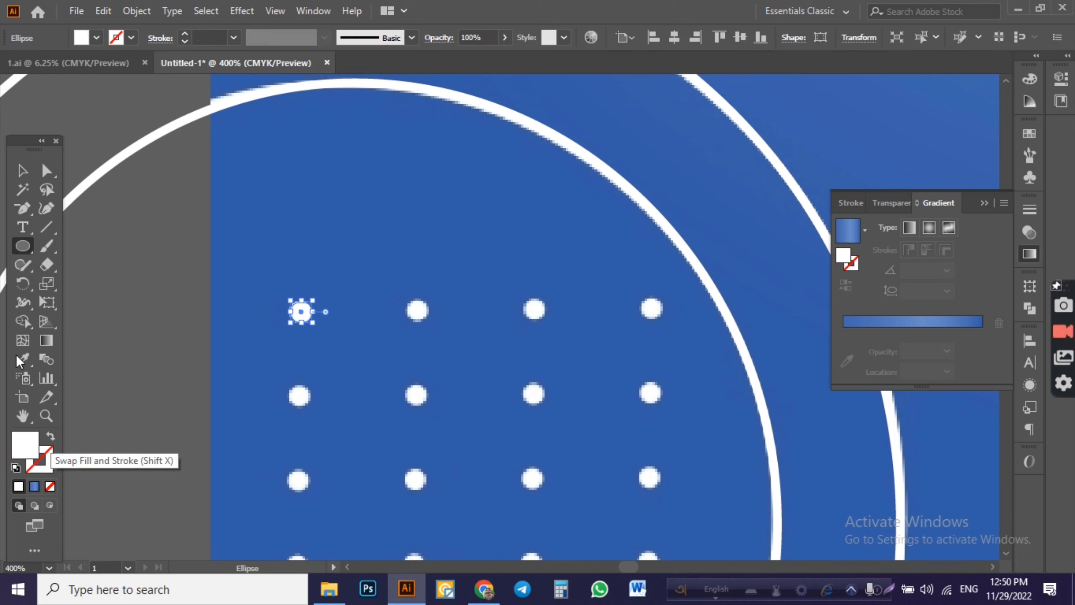
{"action": "left_click", "coordinate": [22, 170]}
{"action": "scroll", "coordinate": [351, 292], "scroll_direction": "up", "scroll_amount": 2}
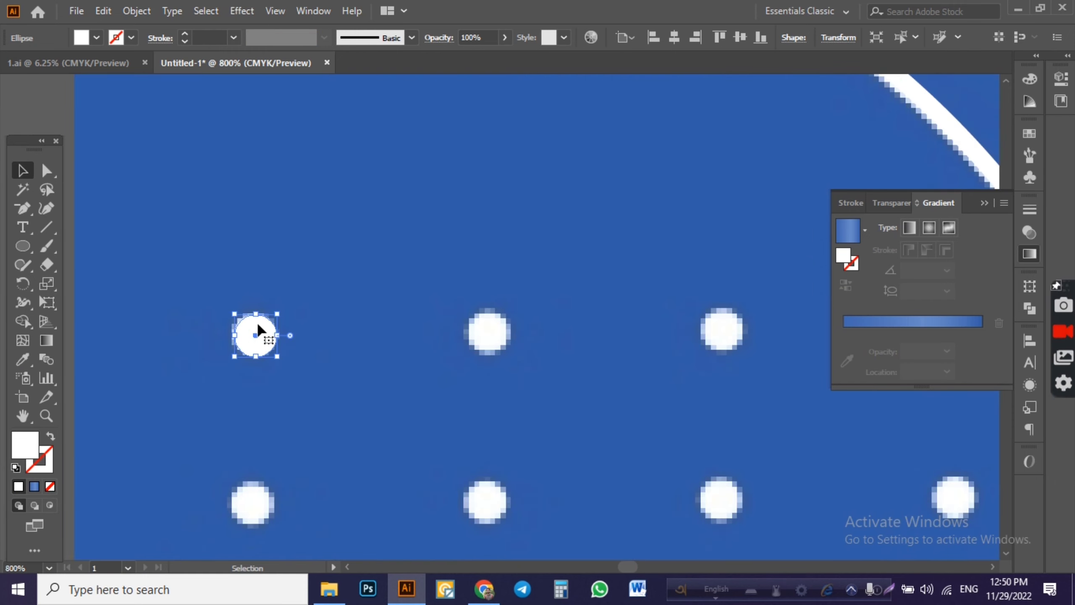
{"action": "left_click_drag", "start_coordinate": [258, 325], "coordinate": [493, 335]}
{"action": "scroll", "coordinate": [493, 335], "scroll_direction": "down", "scroll_amount": 2}
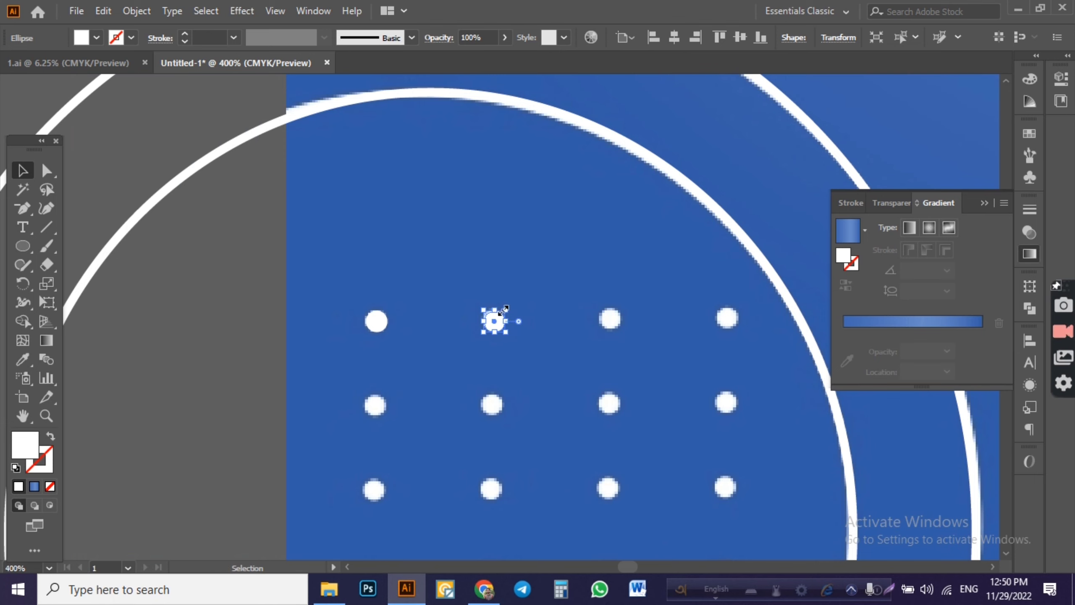
{"action": "key", "text": "ctrl+d"}
{"action": "key", "text": "ctrl+d"}
{"action": "left_click", "coordinate": [326, 279]}
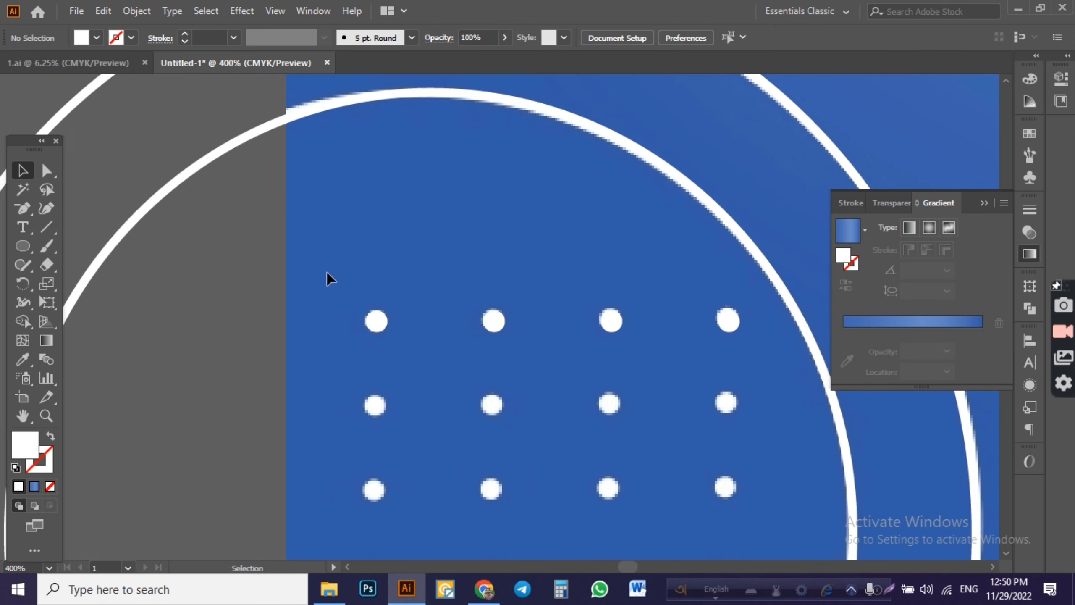
- Copy the row of dots downward with Ctrl+D to form four rows
{"action": "scroll", "coordinate": [351, 208], "scroll_direction": "down", "scroll_amount": 1}
{"action": "mouse_move", "coordinate": [351, 205]}
{"action": "left_mouse_down"}
{"action": "mouse_move", "coordinate": [751, 291]}
{"action": "mouse_move", "coordinate": [727, 326]}
{"action": "mouse_move", "coordinate": [727, 350]}
{"action": "left_mouse_up"}
{"action": "scroll", "coordinate": [777, 268], "scroll_direction": "down", "scroll_amount": 3}
{"action": "key", "text": "ctrl+d"}
{"action": "key", "text": "ctrl+d"}
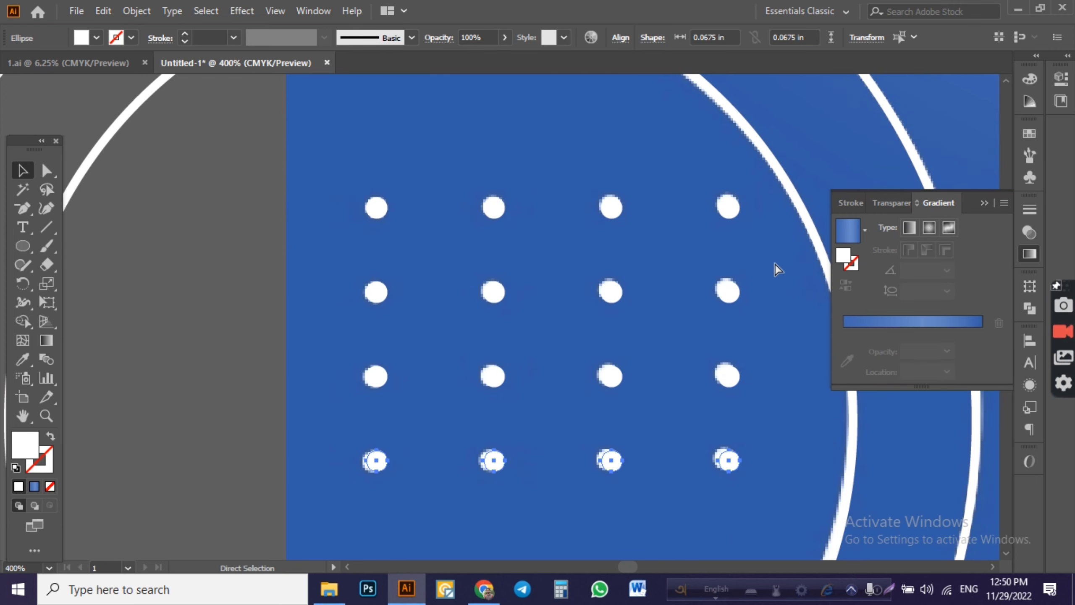
{"action": "scroll", "coordinate": [777, 288], "scroll_direction": "down", "scroll_amount": 3}
{"action": "scroll", "coordinate": [315, 274], "scroll_direction": "left", "scroll_amount": 5}
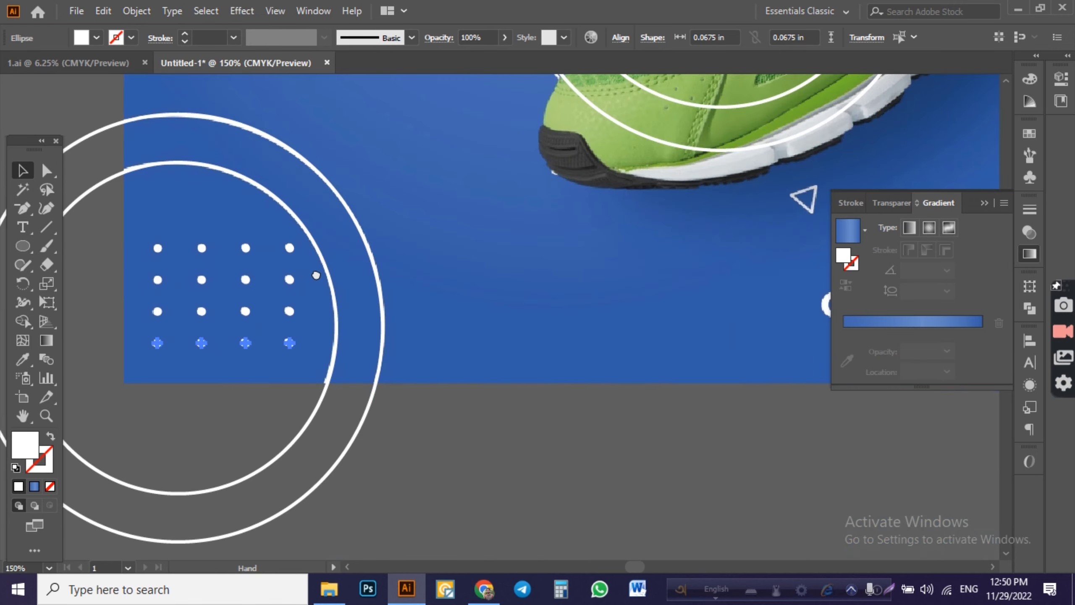
{"action": "scroll", "coordinate": [318, 279], "scroll_direction": "down", "scroll_amount": 1}
{"action": "scroll", "coordinate": [318, 279], "scroll_direction": "down", "scroll_amount": 2}
{"action": "scroll", "coordinate": [314, 281], "scroll_direction": "right", "scroll_amount": 3}
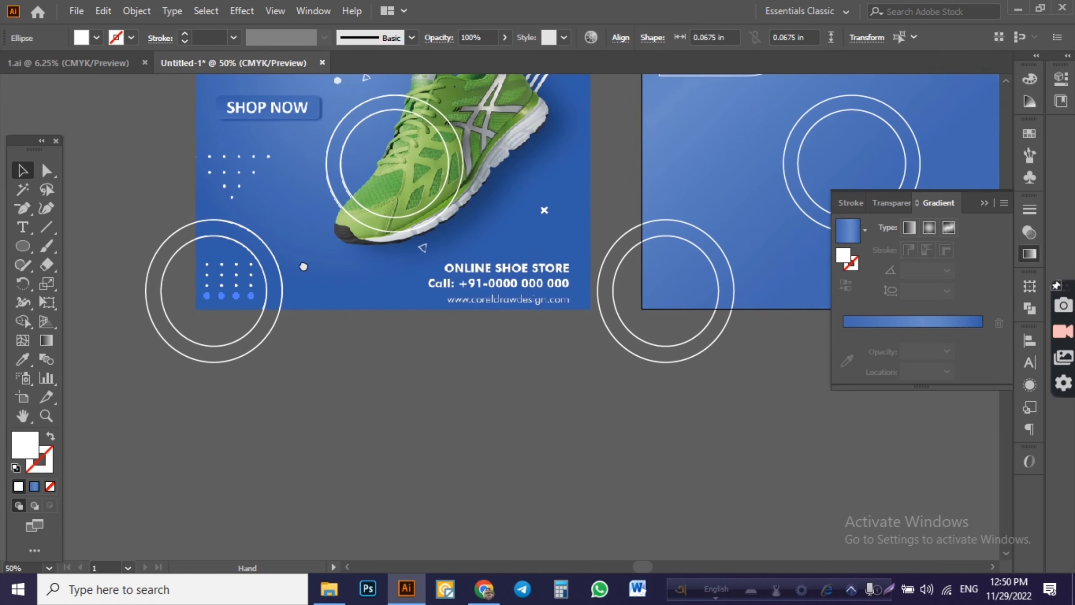
- Select all the new white dots and group them with Ctrl+G
{"action": "left_click_drag", "start_coordinate": [192, 266], "coordinate": [248, 312]}
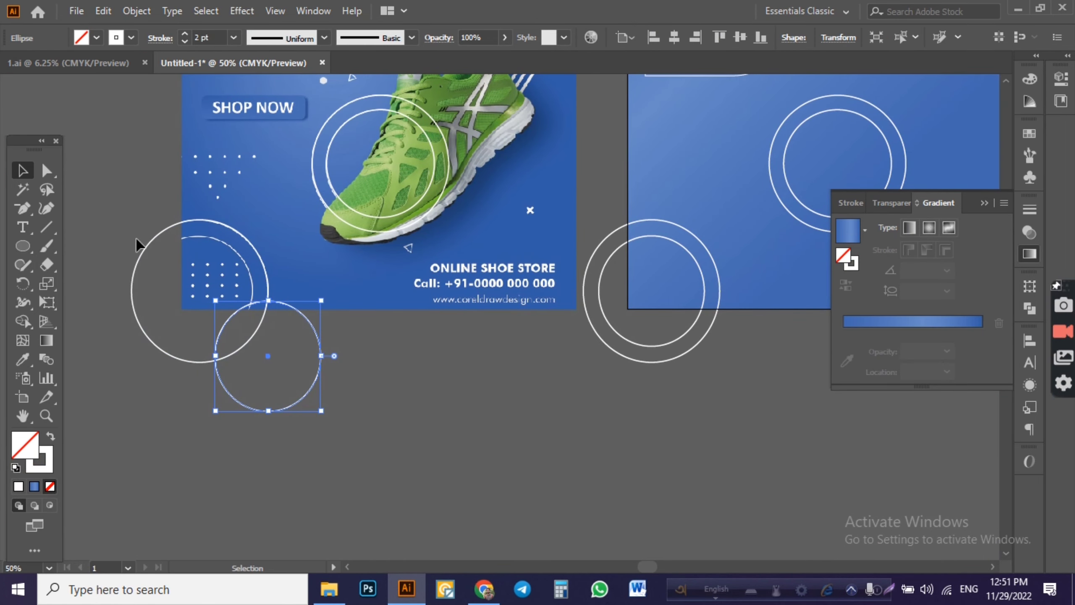
{"action": "left_click", "coordinate": [133, 271]}
{"action": "left_click", "coordinate": [354, 417]}
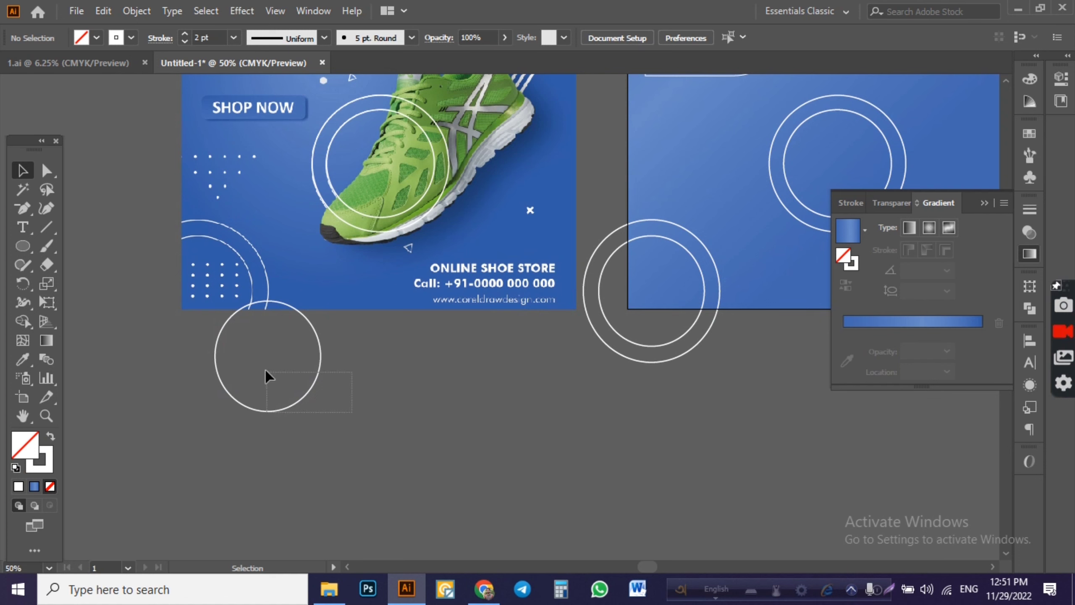
{"action": "left_click_drag", "start_coordinate": [268, 375], "coordinate": [268, 374]}
{"action": "left_click_drag", "start_coordinate": [254, 317], "coordinate": [254, 317]}
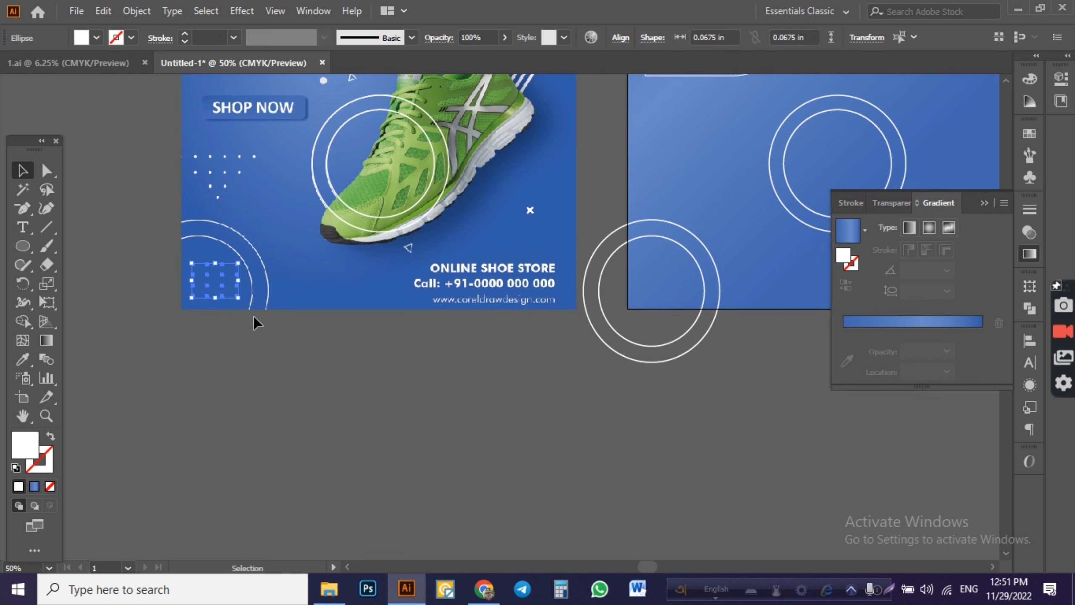
{"action": "key", "text": "ctrl+g"}
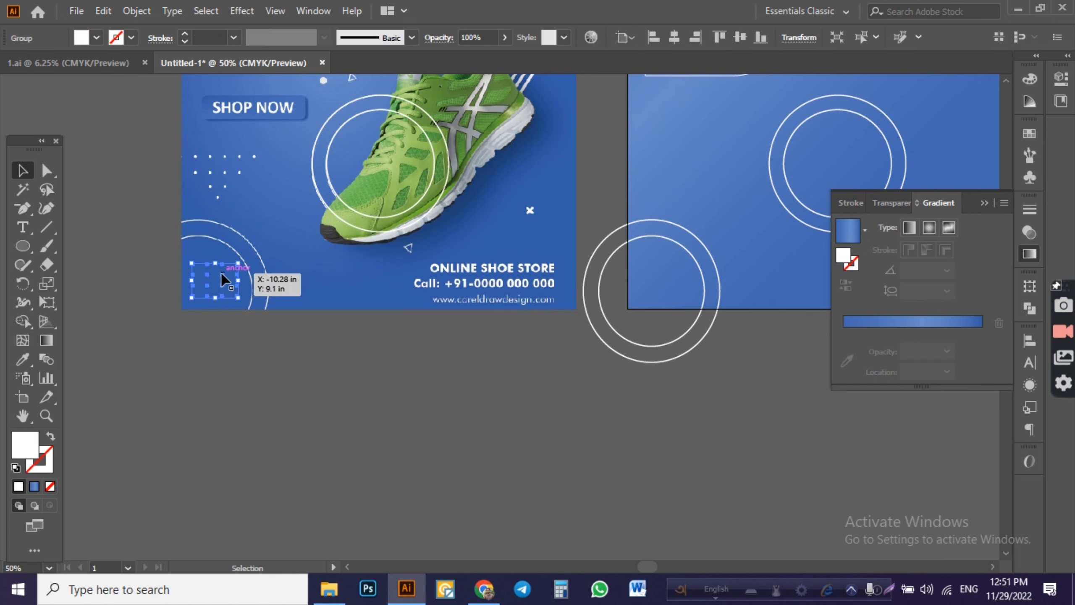
- Copy the dot group onto the new post and nudge it up into the top-right circles
{"action": "left_click_drag", "start_coordinate": [222, 279], "coordinate": [677, 300]}
{"action": "mouse_move", "coordinate": [692, 369]}
{"action": "left_mouse_down"}
{"action": "mouse_move", "coordinate": [593, 393]}
{"action": "mouse_move", "coordinate": [495, 501]}
{"action": "mouse_move", "coordinate": [783, 144]}
{"action": "left_mouse_up"}
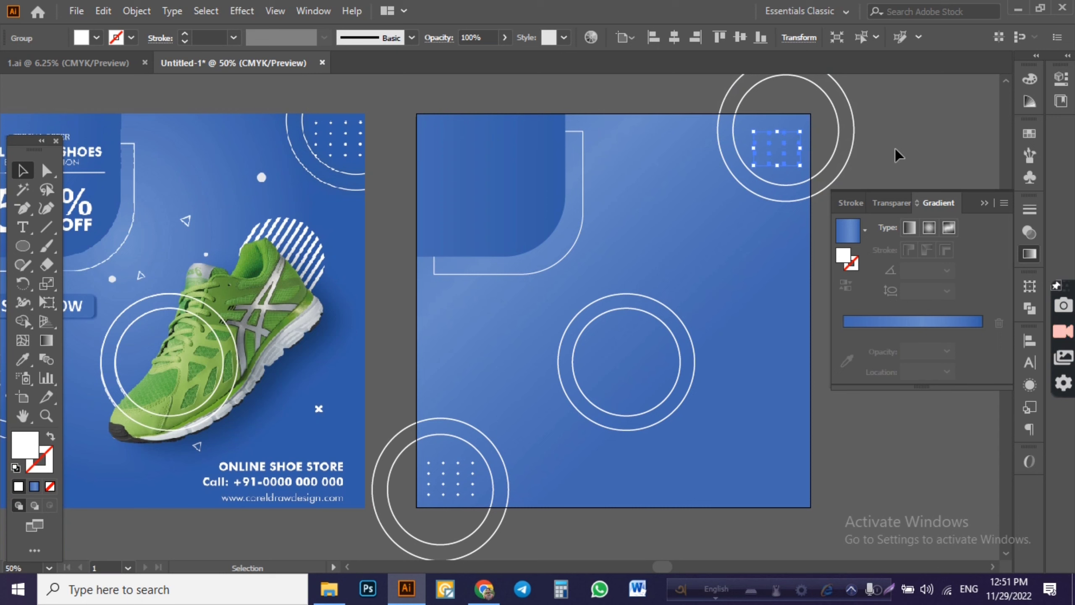
{"action": "key", "text": "Up"}
{"action": "key", "text": "Up"}
{"action": "key", "text": "Up"}
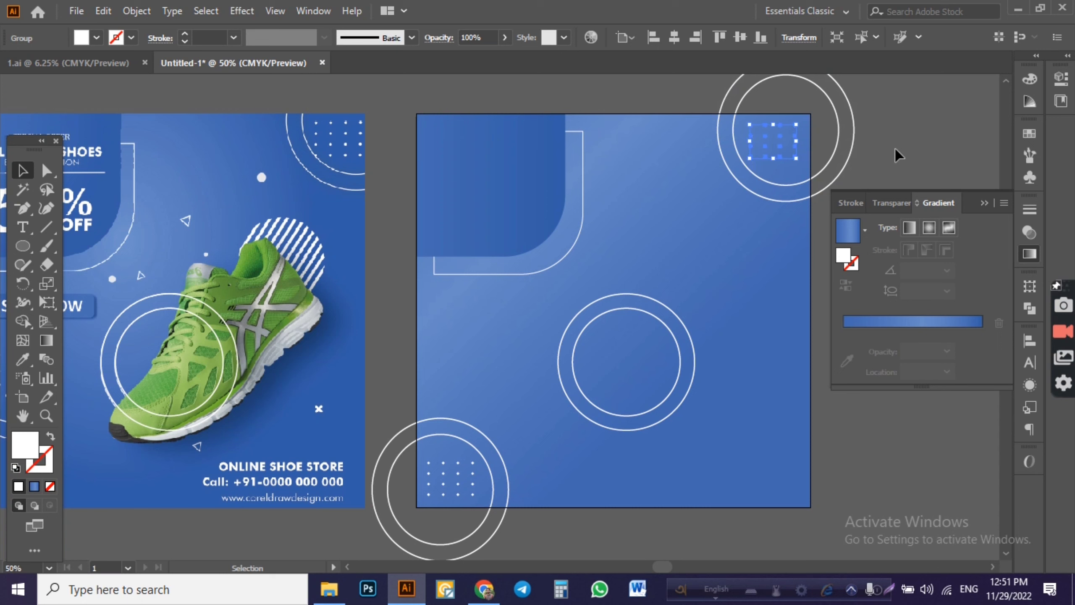
{"action": "left_click", "coordinate": [897, 154]}
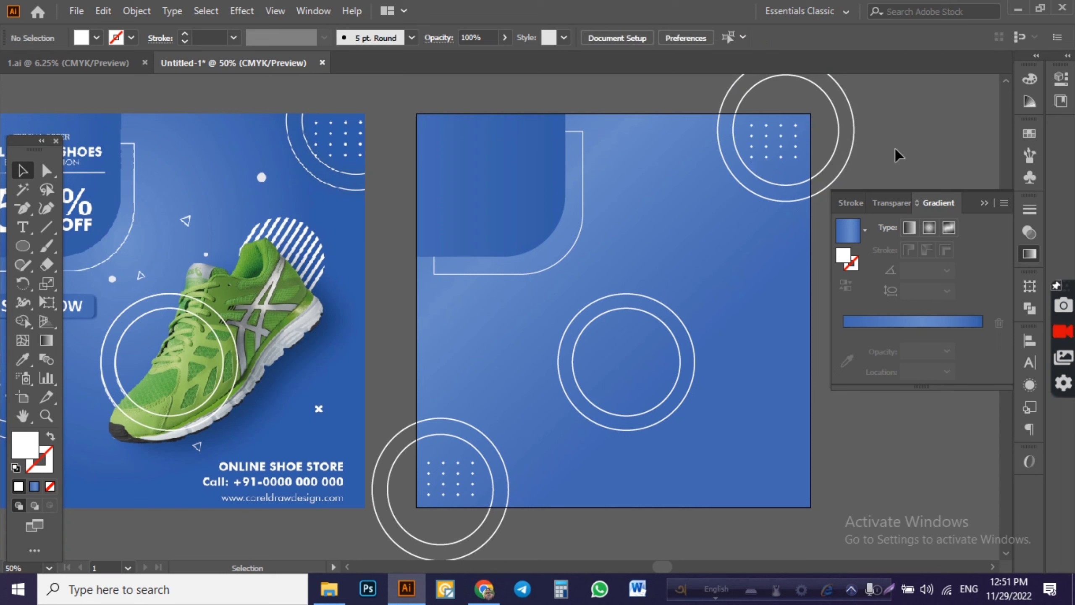
{"action": "scroll", "coordinate": [897, 155], "scroll_direction": "down", "scroll_amount": 1}
{"action": "scroll", "coordinate": [893, 156], "scroll_direction": "down", "scroll_amount": 1}
- Move the white dot grid up and to the right over the reference's left-side dots
{"action": "scroll", "coordinate": [520, 220], "scroll_direction": "up", "scroll_amount": 2}
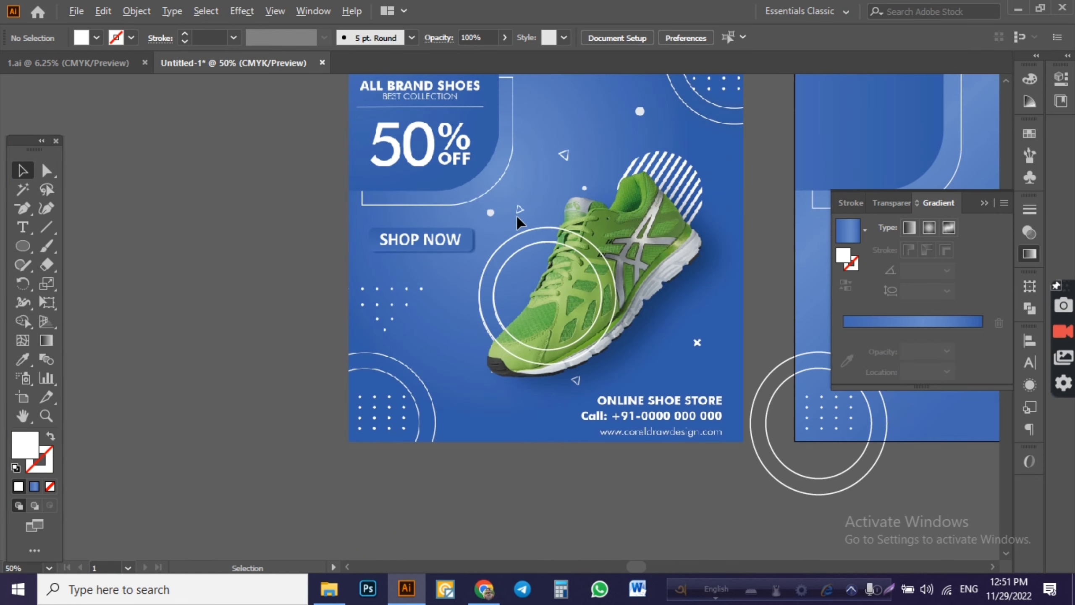
{"action": "scroll", "coordinate": [362, 320], "scroll_direction": "up", "scroll_amount": 1}
{"action": "scroll", "coordinate": [367, 321], "scroll_direction": "up", "scroll_amount": 1}
{"action": "scroll", "coordinate": [367, 322], "scroll_direction": "up", "scroll_amount": 2}
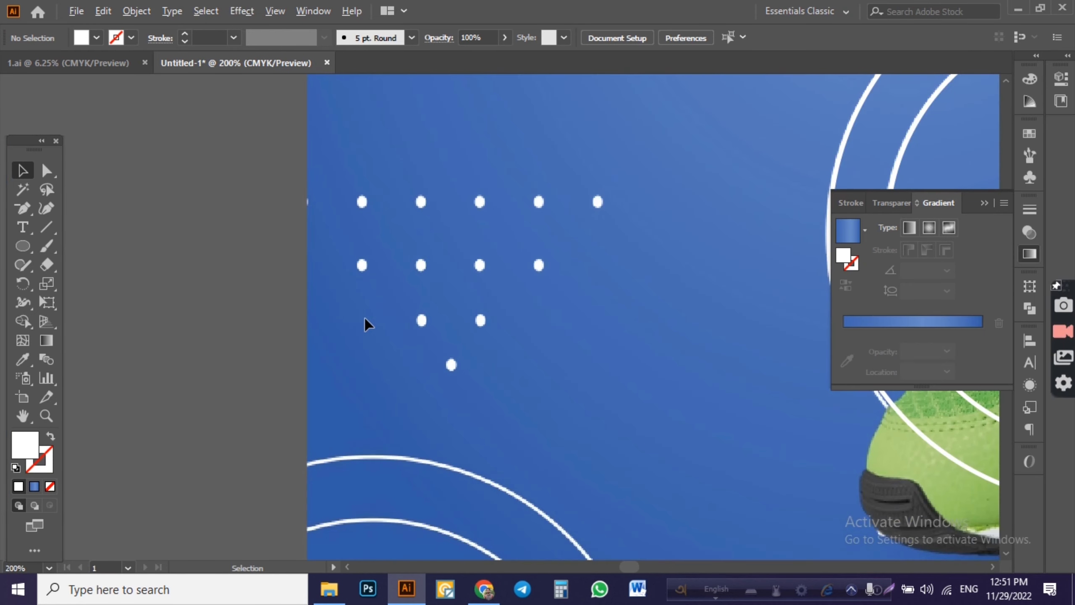
{"action": "scroll", "coordinate": [456, 236], "scroll_direction": "down", "scroll_amount": 3}
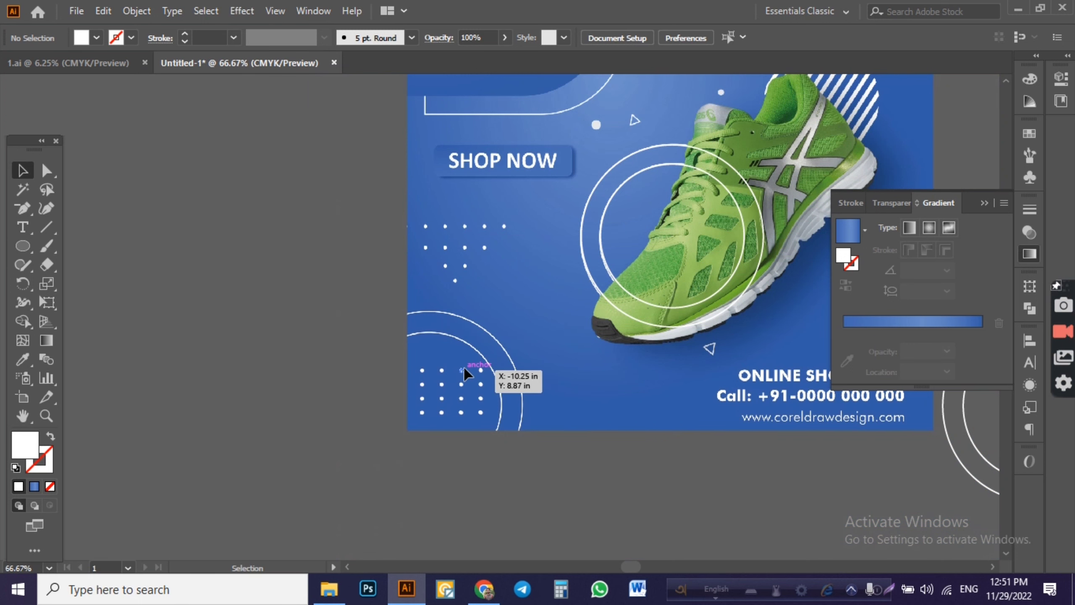
{"action": "mouse_move", "coordinate": [464, 369]}
{"action": "left_mouse_down"}
{"action": "mouse_move", "coordinate": [497, 288]}
{"action": "mouse_move", "coordinate": [519, 280]}
{"action": "left_mouse_up"}
{"action": "scroll", "coordinate": [519, 280], "scroll_direction": "up", "scroll_amount": 2}
{"action": "right_click", "coordinate": [530, 341]}
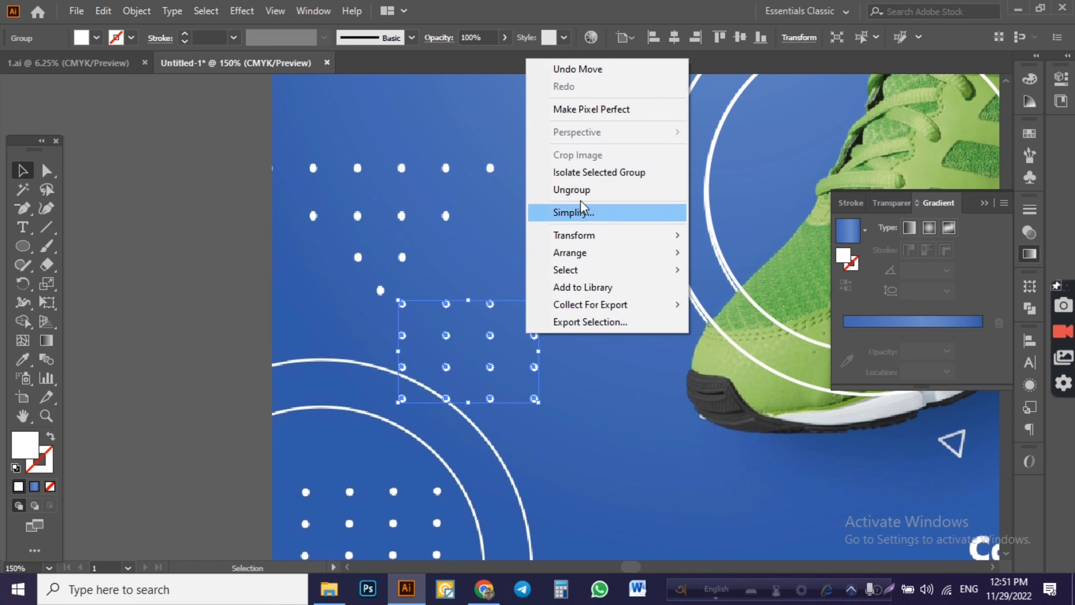
{"action": "left_click", "coordinate": [581, 212]}
{"action": "left_click", "coordinate": [396, 286]}
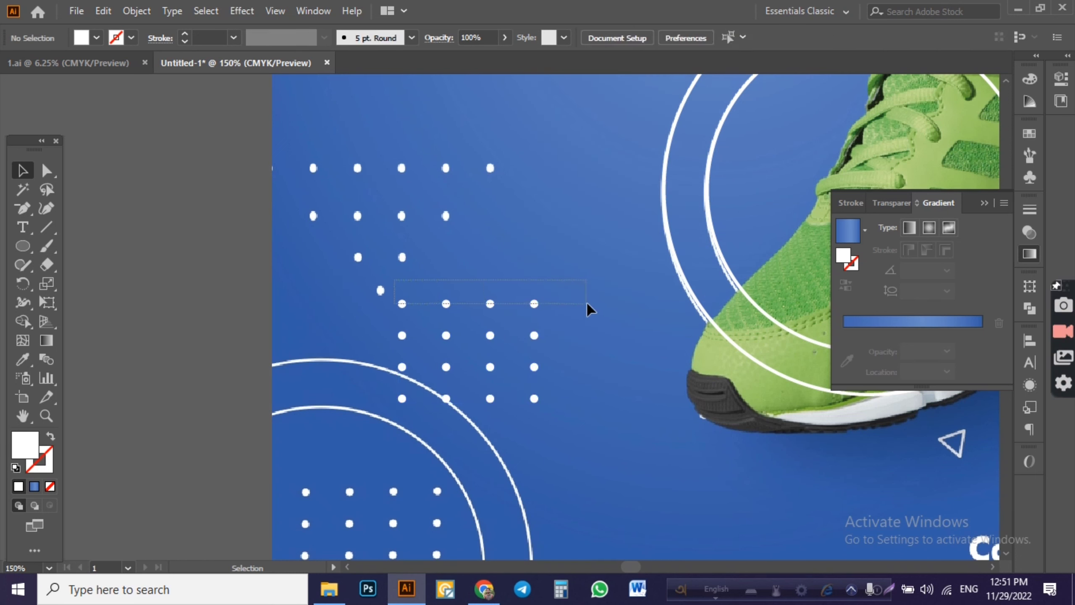
- Move a row of four dots up into line with the top row
{"action": "left_click_drag", "start_coordinate": [394, 280], "coordinate": [590, 309]}
{"action": "left_click_drag", "start_coordinate": [495, 304], "coordinate": [402, 171]}
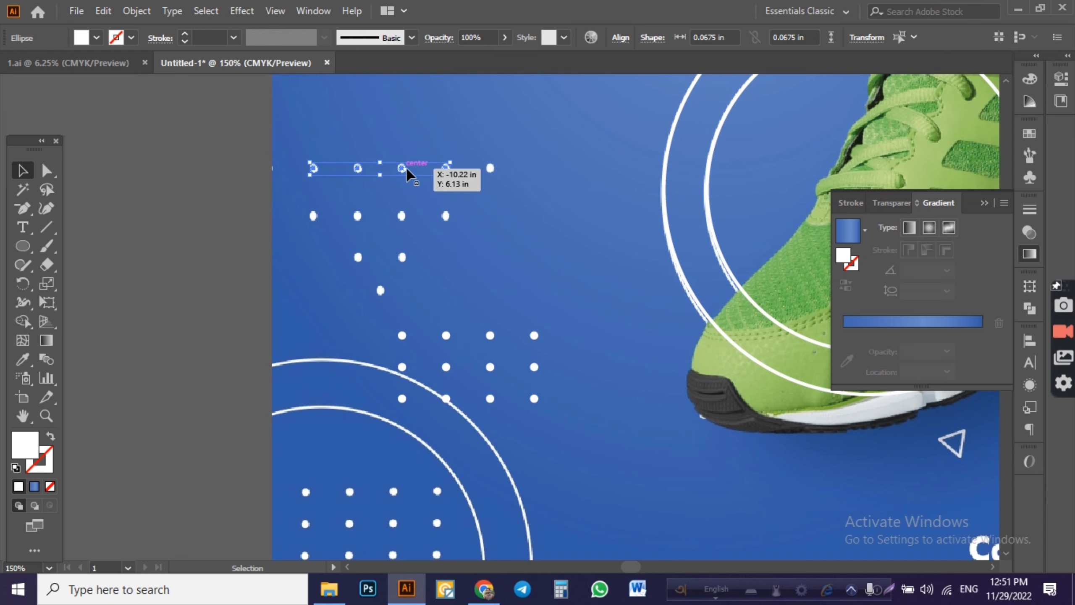
{"action": "left_click_drag", "start_coordinate": [402, 171], "coordinate": [656, 199]}
{"action": "scroll", "coordinate": [440, 170], "scroll_direction": "up", "scroll_amount": 3}
{"action": "left_click", "coordinate": [655, 276]}
{"action": "scroll", "coordinate": [656, 279], "scroll_direction": "down", "scroll_amount": 1}
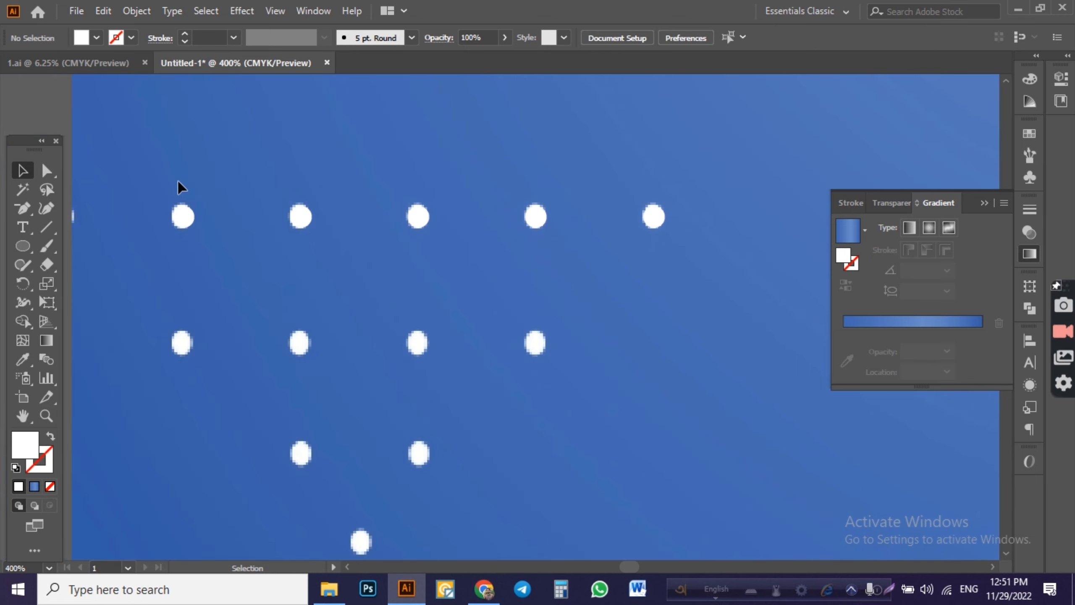
- Rearrange the middle-row dots so the cluster tapers down to a single bottom dot
{"action": "mouse_move", "coordinate": [545, 257]}
{"action": "left_mouse_down"}
{"action": "mouse_move", "coordinate": [542, 233]}
{"action": "mouse_move", "coordinate": [535, 343]}
{"action": "left_mouse_up"}
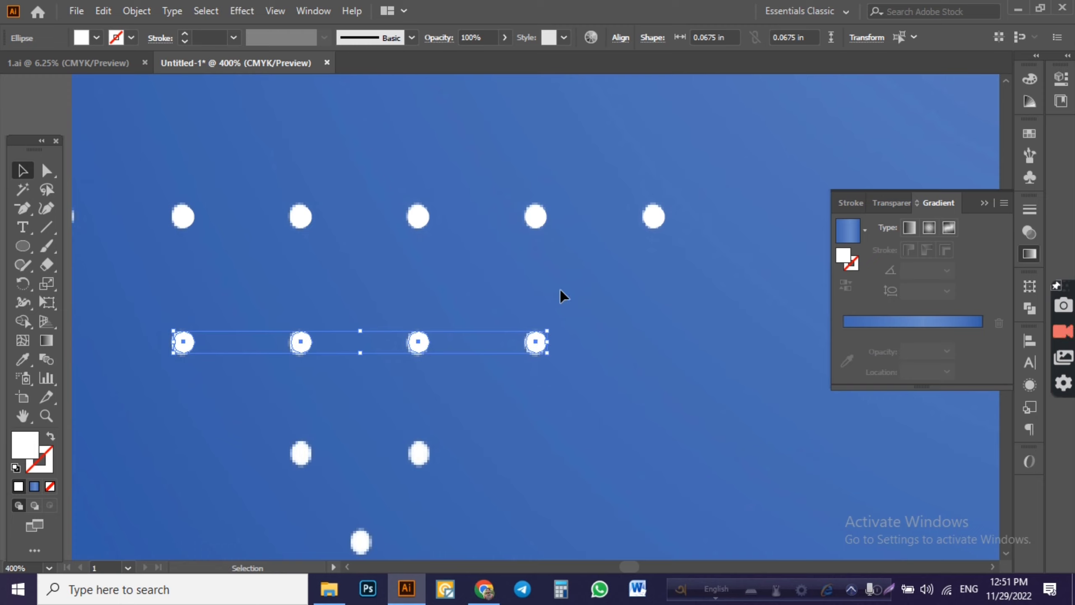
{"action": "scroll", "coordinate": [560, 290], "scroll_direction": "down", "scroll_amount": 2}
{"action": "left_click", "coordinate": [272, 230]}
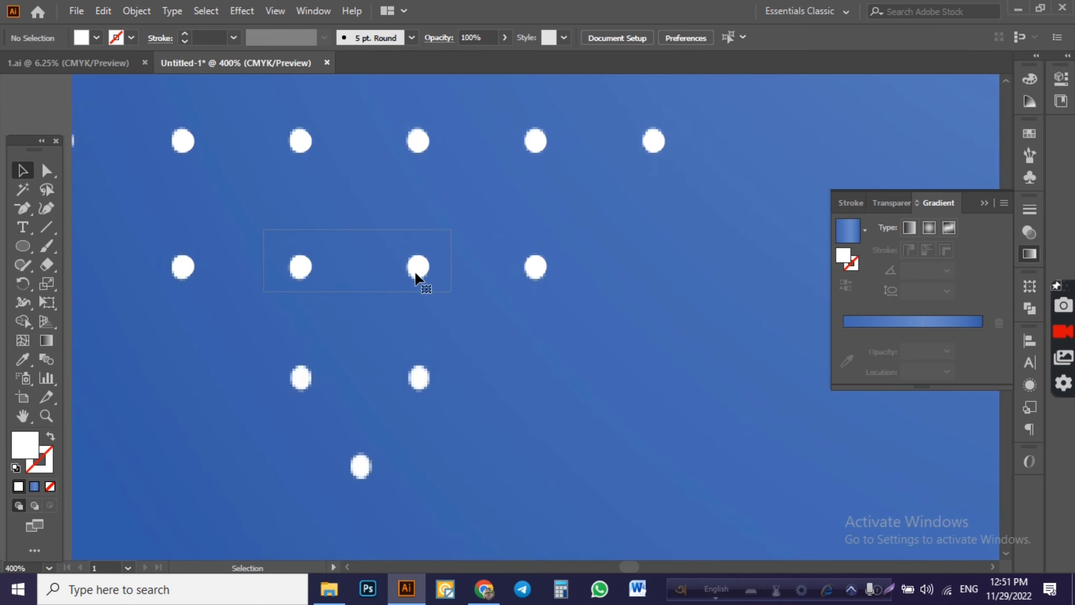
{"action": "left_click_drag", "start_coordinate": [416, 275], "coordinate": [430, 380]}
{"action": "left_click", "coordinate": [391, 347]}
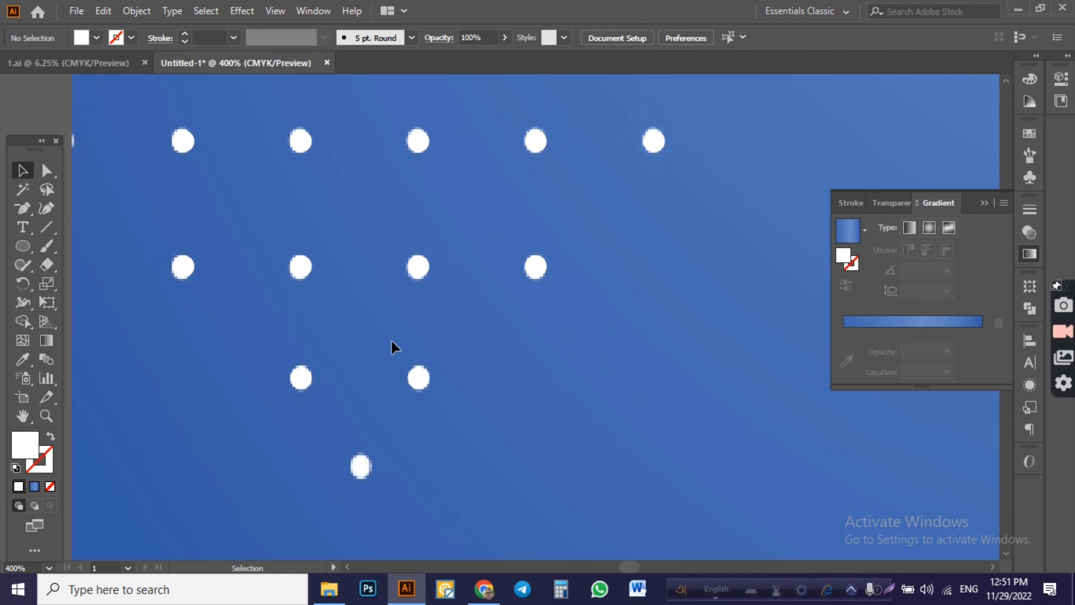
{"action": "left_click", "coordinate": [421, 380]}
{"action": "scroll", "coordinate": [425, 368], "scroll_direction": "up", "scroll_amount": 3, "text": "alt"}
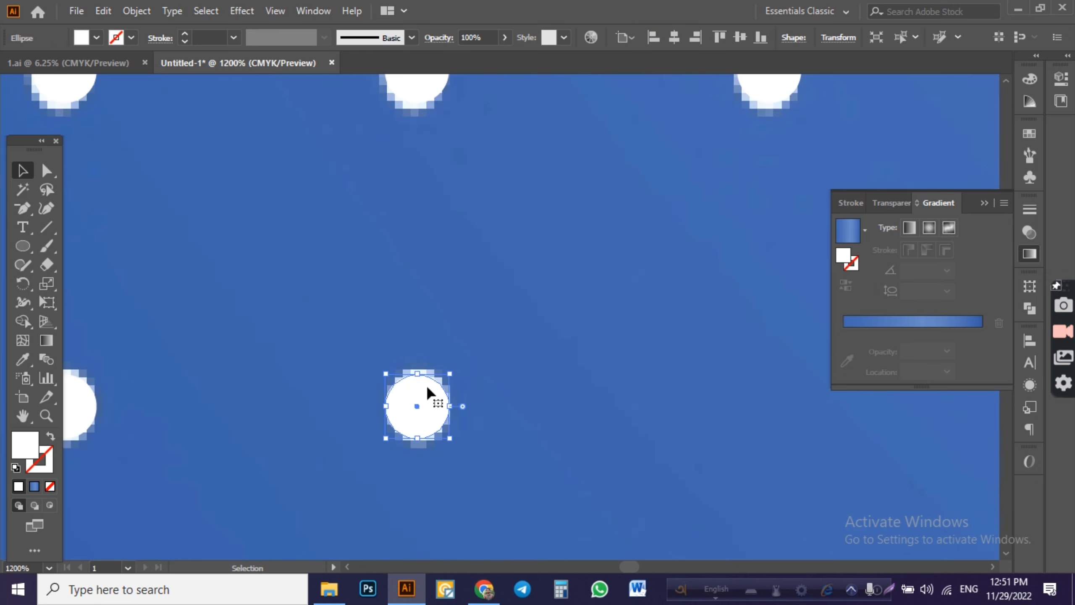
{"action": "scroll", "coordinate": [440, 321], "scroll_direction": "down", "scroll_amount": 2}
{"action": "scroll", "coordinate": [478, 284], "scroll_direction": "down", "scroll_amount": 2}
{"action": "scroll", "coordinate": [537, 241], "scroll_direction": "down", "scroll_amount": 2}
{"action": "scroll", "coordinate": [568, 191], "scroll_direction": "left", "scroll_amount": 3}
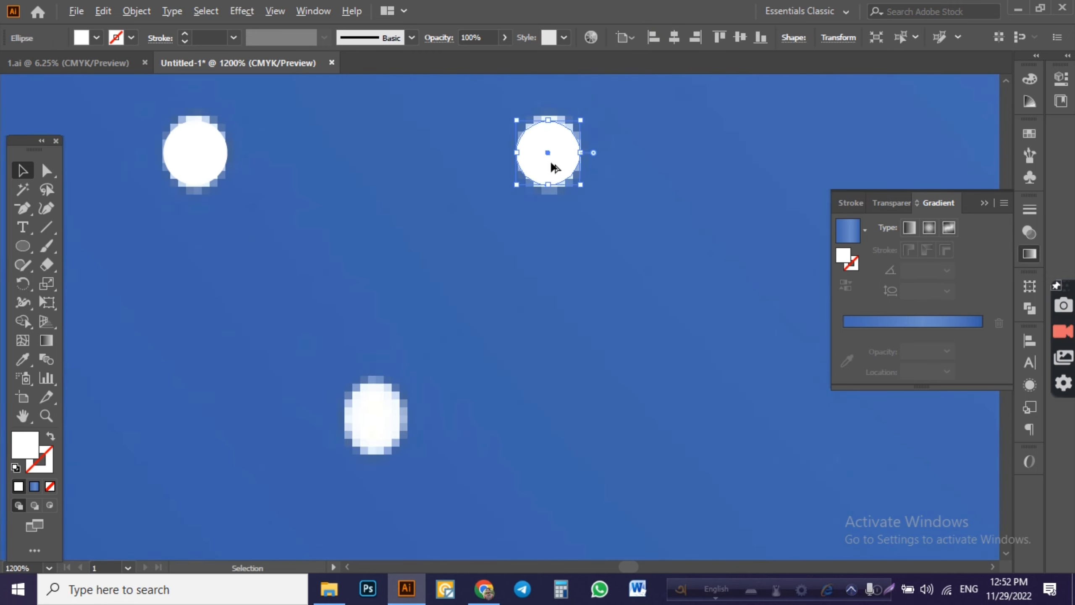
{"action": "left_click_drag", "start_coordinate": [552, 166], "coordinate": [382, 432]}
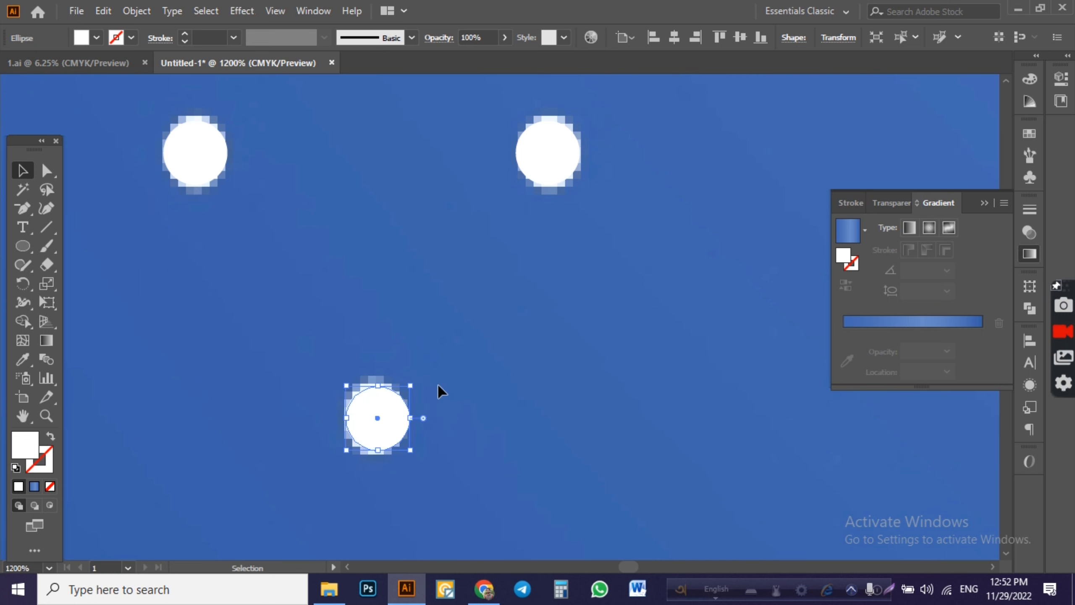
{"action": "scroll", "coordinate": [440, 392], "scroll_direction": "down", "scroll_amount": 6, "text": "alt"}
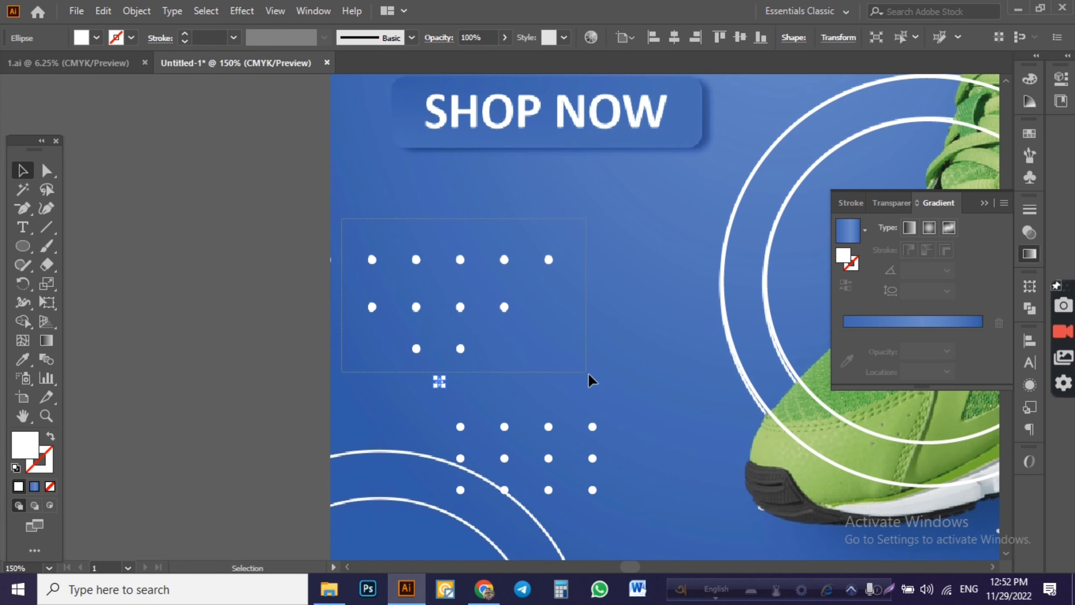
- Copy the finished tapering dot cluster onto the second artboard
{"action": "left_click_drag", "start_coordinate": [456, 307], "coordinate": [605, 391]}
{"action": "scroll", "coordinate": [630, 360], "scroll_direction": "down", "scroll_amount": 3}
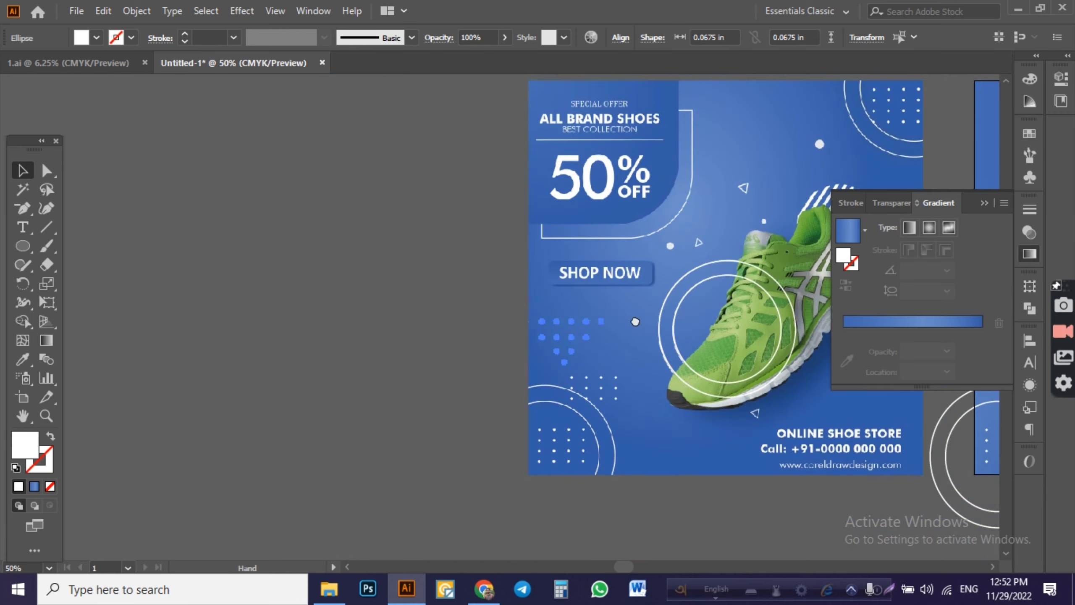
{"action": "scroll", "coordinate": [234, 252], "scroll_direction": "up", "scroll_amount": 2}
{"action": "mouse_move", "coordinate": [182, 259]}
{"action": "left_mouse_down"}
{"action": "mouse_move", "coordinate": [265, 281]}
{"action": "mouse_move", "coordinate": [631, 275]}
{"action": "left_mouse_up"}
{"action": "left_click", "coordinate": [766, 478]}
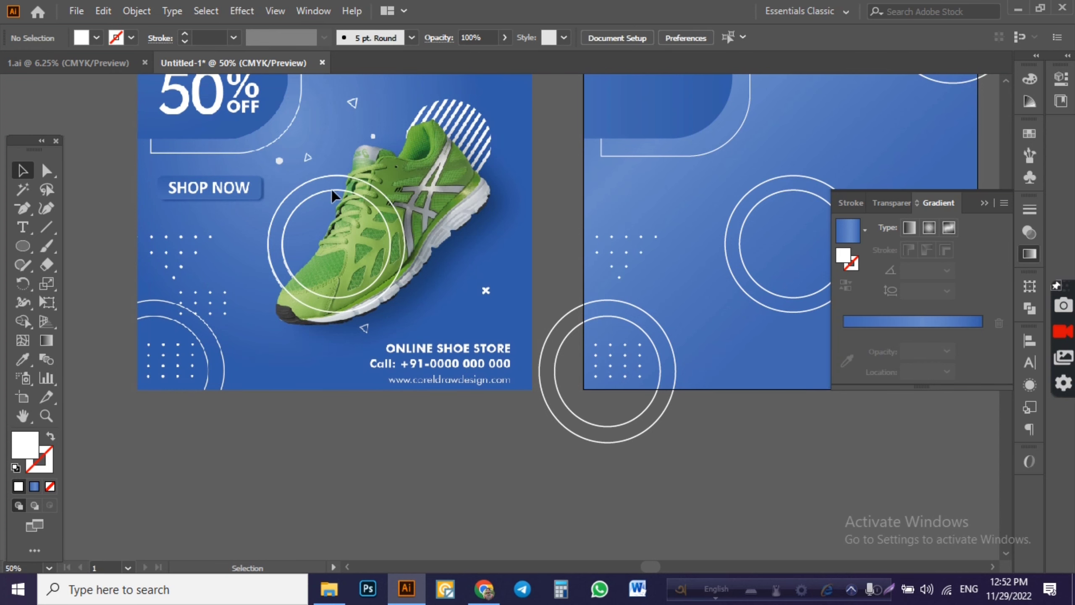
{"action": "left_click", "coordinate": [356, 240]}
{"action": "left_click", "coordinate": [397, 240]}
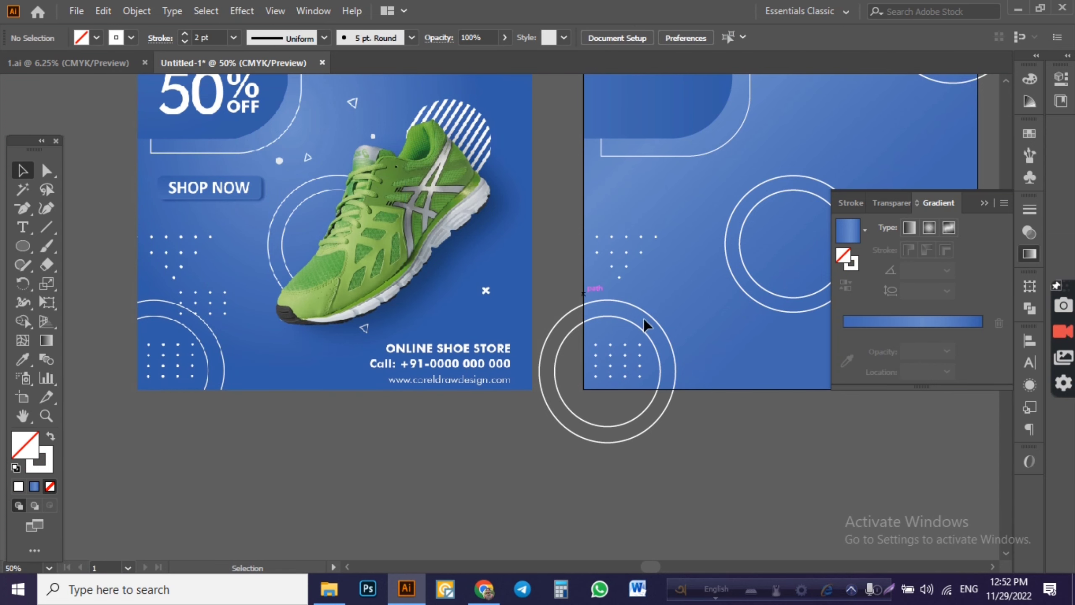
{"action": "mouse_move", "coordinate": [770, 442]}
{"action": "left_mouse_down"}
{"action": "mouse_move", "coordinate": [652, 487]}
{"action": "mouse_move", "coordinate": [676, 498]}
{"action": "left_mouse_up"}
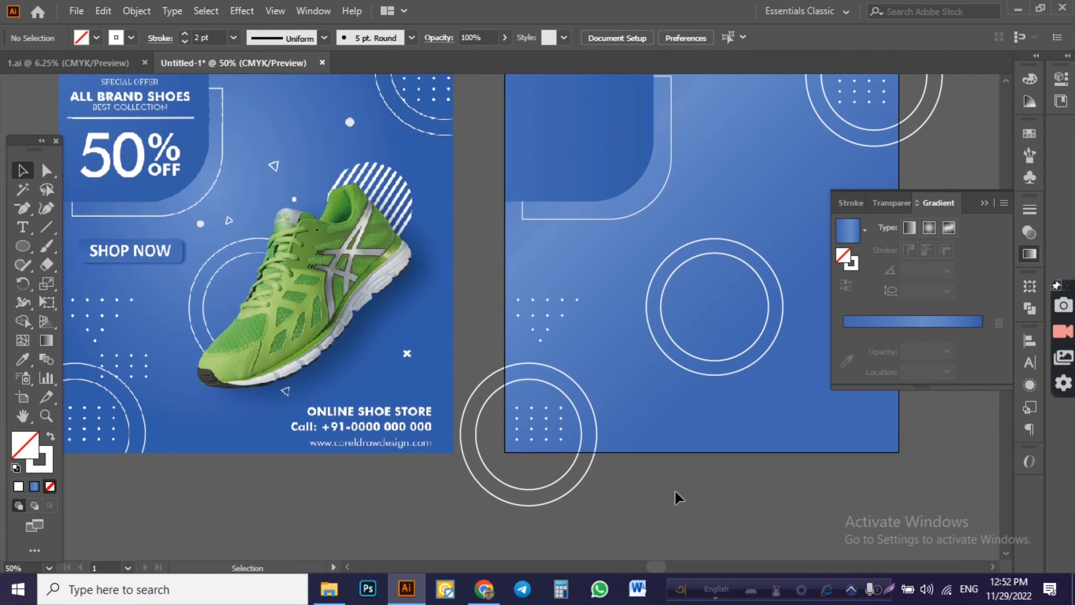
{"action": "scroll", "coordinate": [255, 141], "scroll_direction": "up", "scroll_amount": 2}
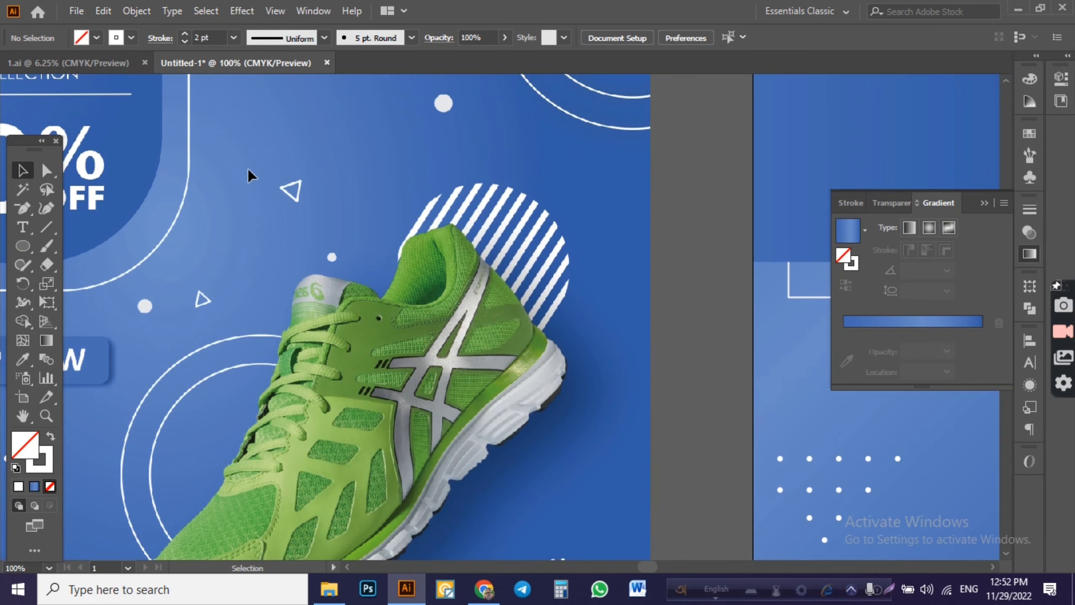
{"action": "scroll", "coordinate": [248, 169], "scroll_direction": "down", "scroll_amount": 2}
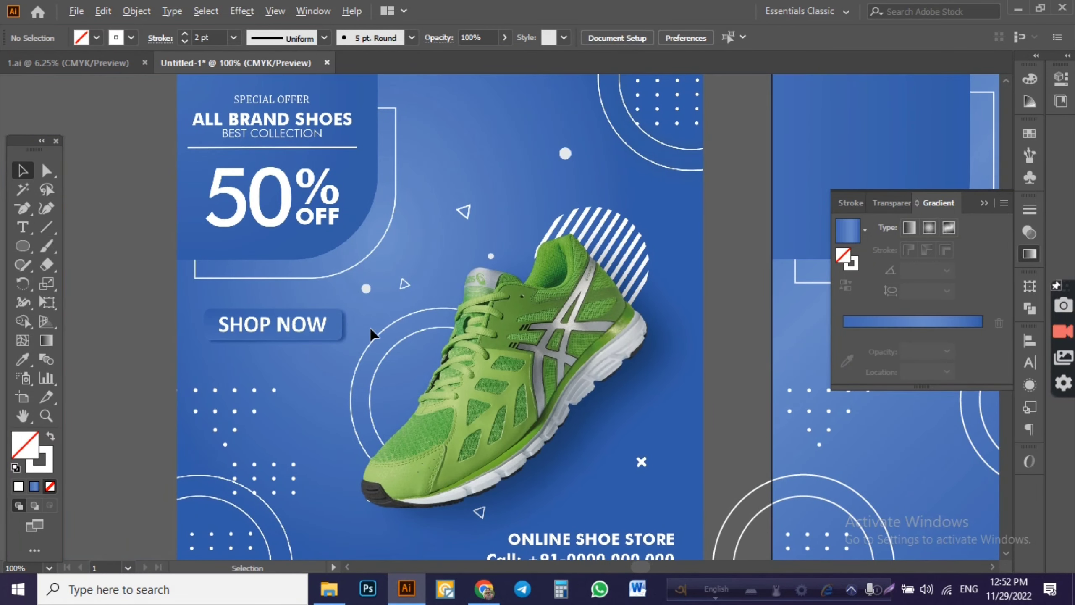
{"action": "scroll", "coordinate": [369, 335], "scroll_direction": "up", "scroll_amount": 1}
- Draw a small solid white circle over the reference's white dot
{"action": "key", "text": "l"}
{"action": "scroll", "coordinate": [380, 269], "scroll_direction": "up", "scroll_amount": 1}
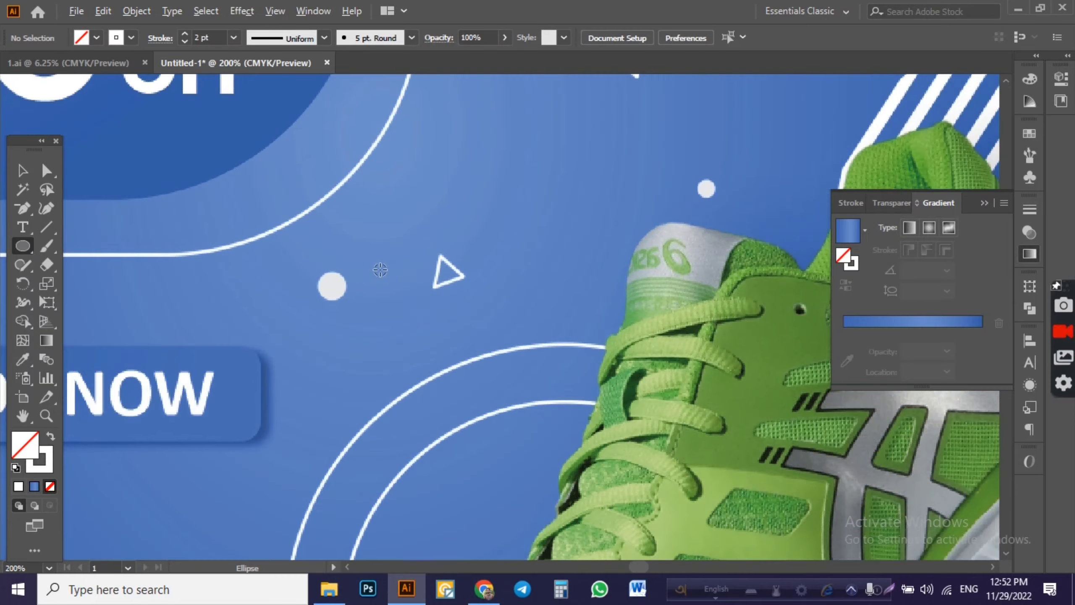
{"action": "left_click_drag", "start_coordinate": [332, 286], "coordinate": [346, 302]}
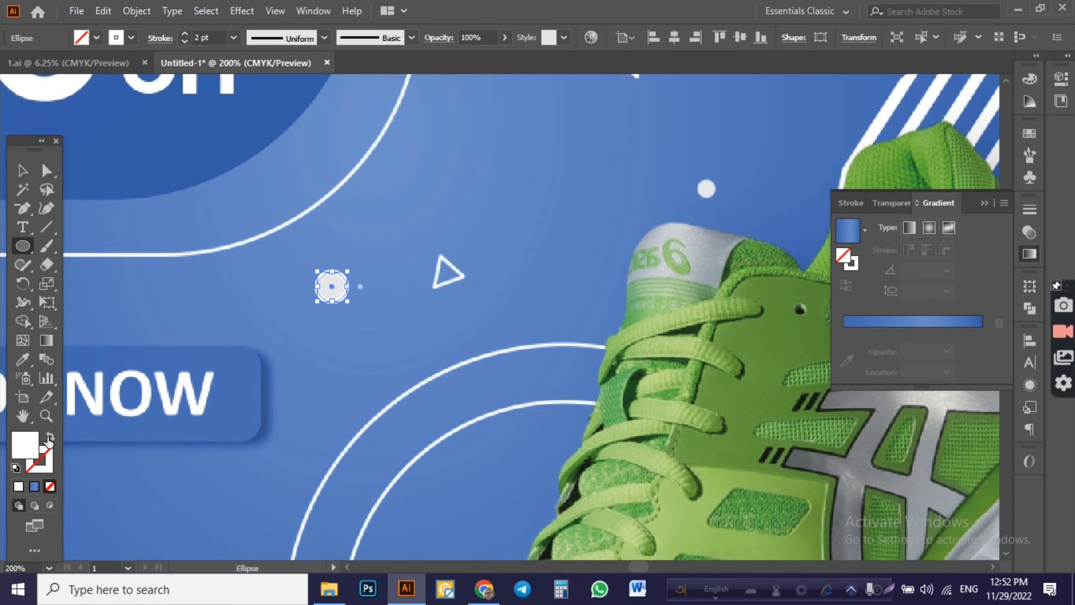
{"action": "left_click", "coordinate": [50, 438]}
{"action": "scroll", "coordinate": [102, 335], "scroll_direction": "up", "scroll_amount": 1}
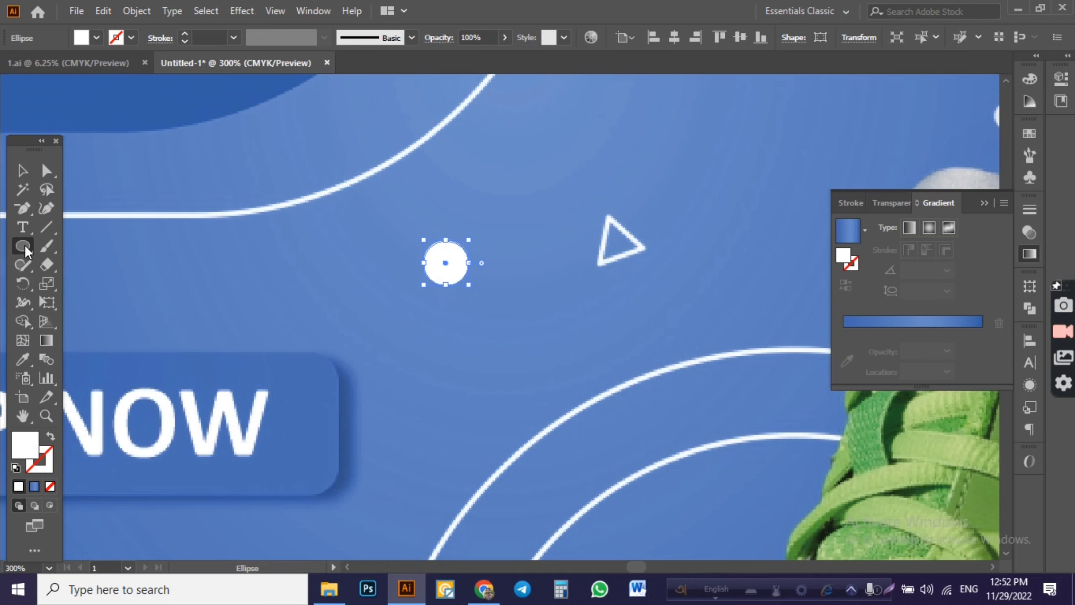
- Draw a triangle with the Polygon tool over the reference triangle and make it a white outline
{"action": "left_click_drag", "start_coordinate": [26, 245], "coordinate": [85, 243]}
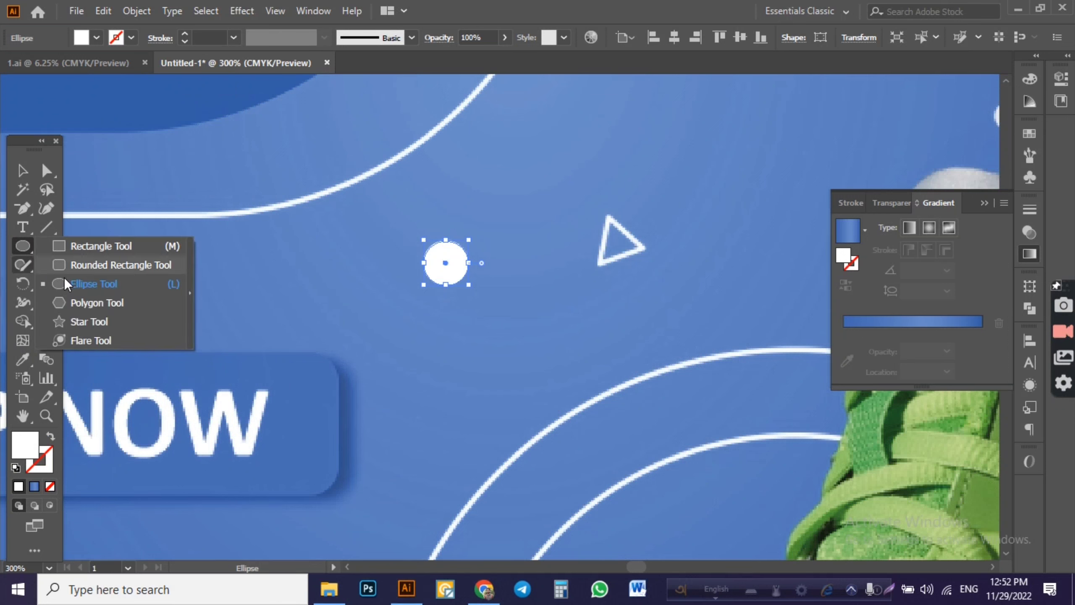
{"action": "left_click", "coordinate": [85, 243]}
{"action": "mouse_move", "coordinate": [657, 239]}
{"action": "left_mouse_down"}
{"action": "mouse_move", "coordinate": [508, 266]}
{"action": "mouse_move", "coordinate": [524, 307]}
{"action": "left_mouse_up"}
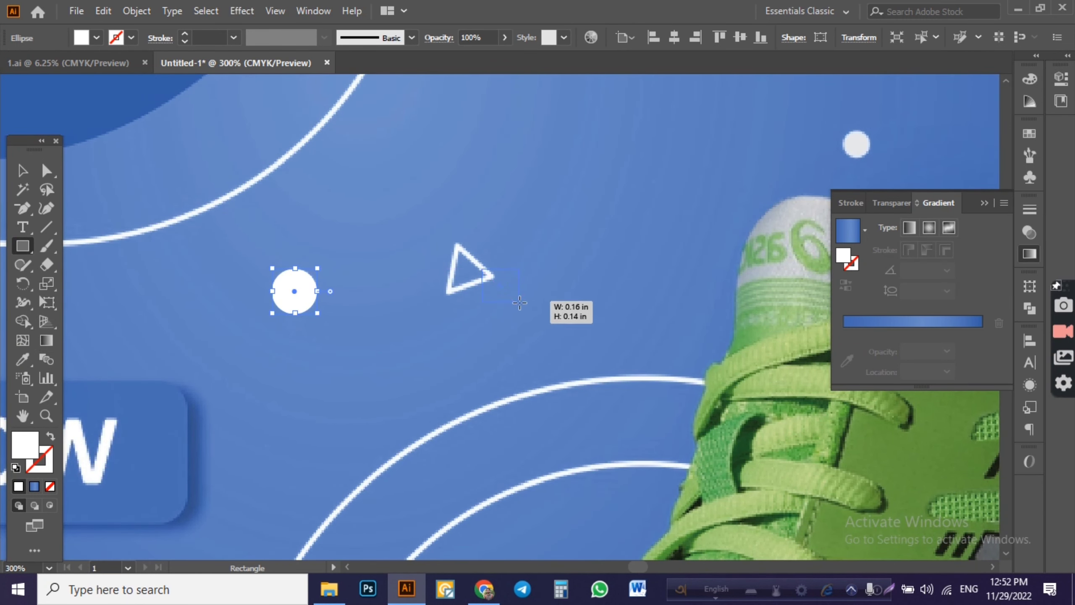
{"action": "key", "text": "ctrl+z"}
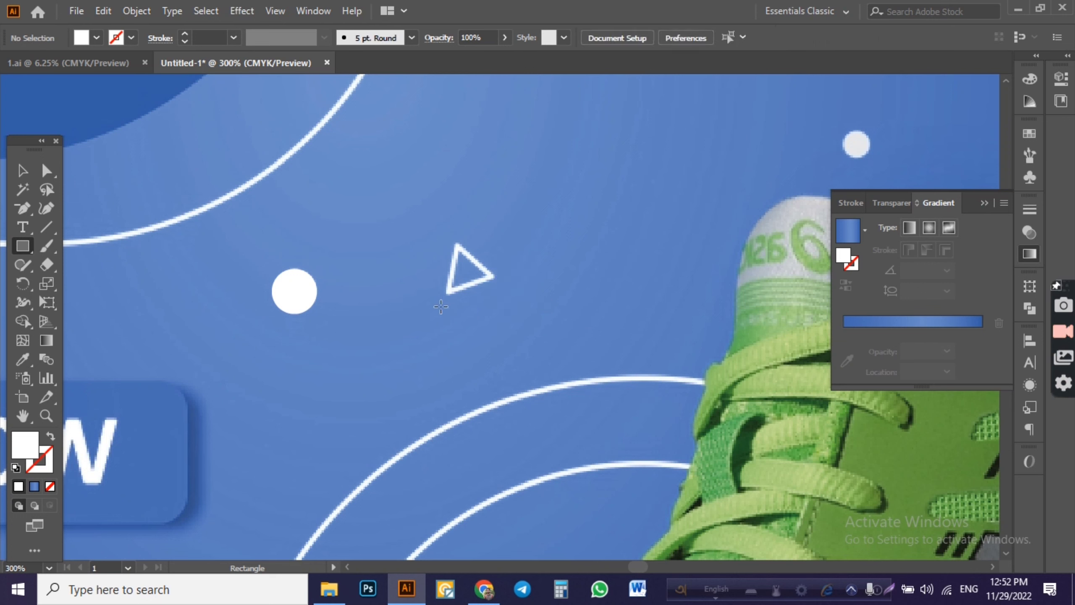
{"action": "left_click_drag", "start_coordinate": [29, 247], "coordinate": [93, 305]}
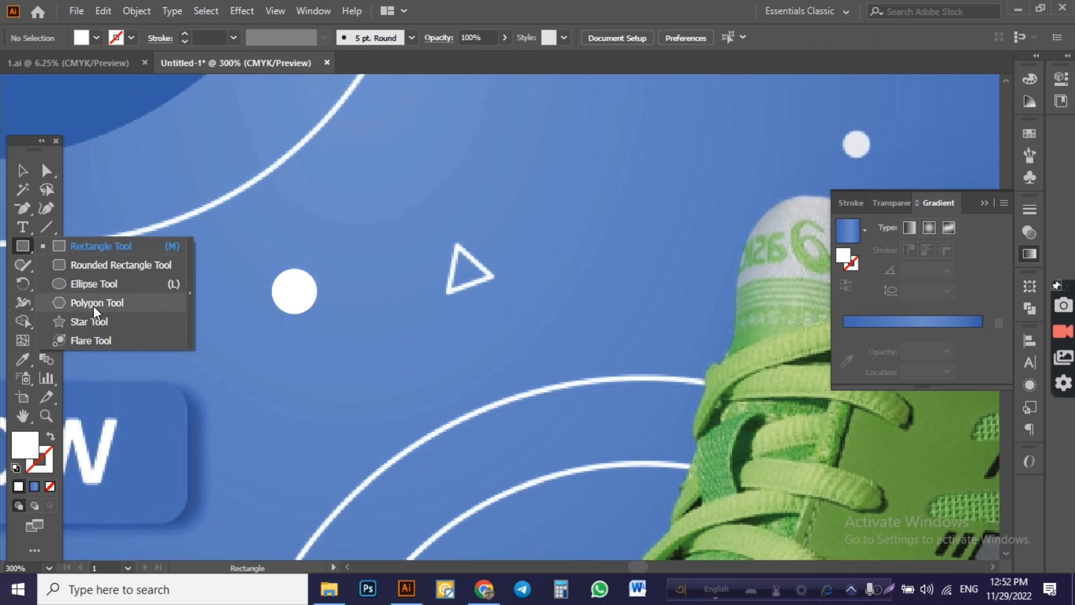
{"action": "mouse_move", "coordinate": [446, 283]}
{"action": "left_mouse_down"}
{"action": "mouse_move", "coordinate": [470, 312]}
{"action": "mouse_move", "coordinate": [482, 291]}
{"action": "left_mouse_up"}
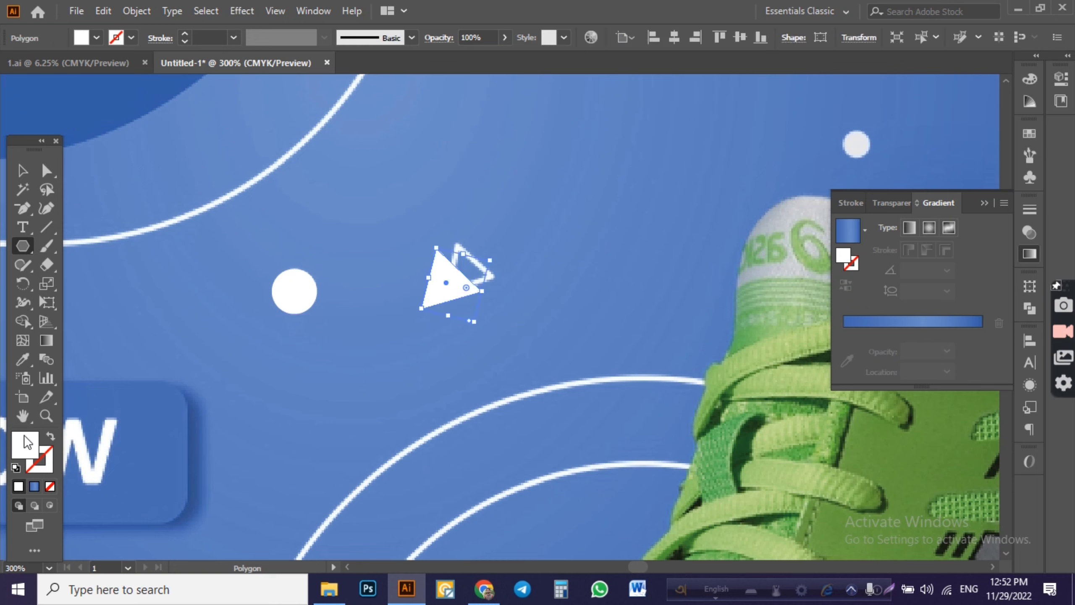
{"action": "left_click", "coordinate": [50, 438]}
{"action": "left_click", "coordinate": [22, 170]}
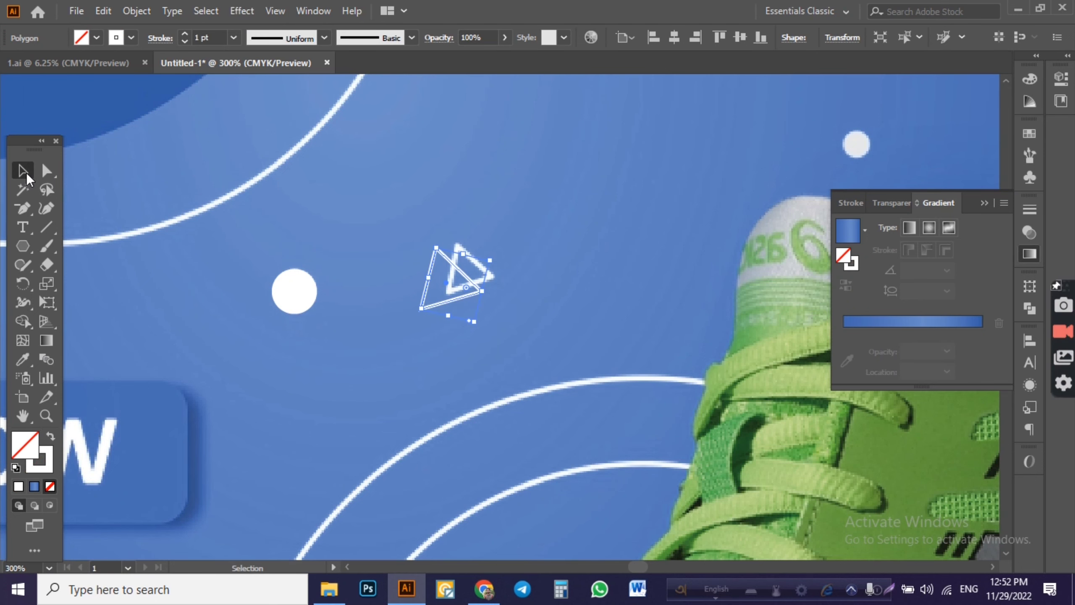
- Rotate the outlined triangle to match the reference and nudge it slightly right
{"action": "scroll", "coordinate": [666, 287], "scroll_direction": "up", "scroll_amount": 2}
{"action": "mouse_move", "coordinate": [308, 245]}
{"action": "left_mouse_down"}
{"action": "mouse_move", "coordinate": [262, 275]}
{"action": "mouse_move", "coordinate": [326, 226]}
{"action": "left_mouse_up"}
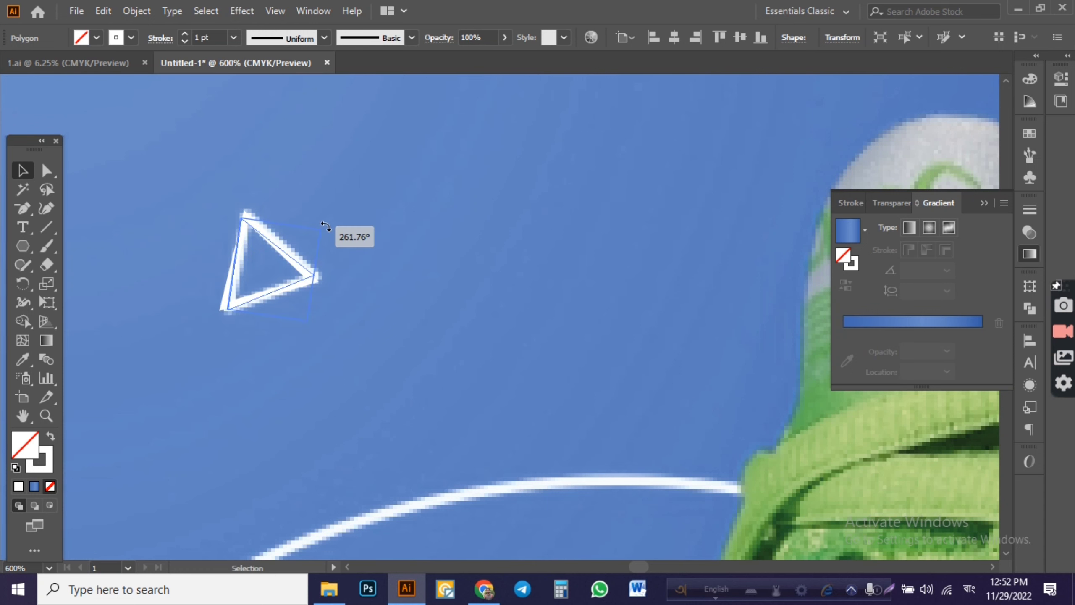
{"action": "scroll", "coordinate": [325, 227], "scroll_direction": "down", "scroll_amount": 1}
{"action": "key", "text": "Right"}
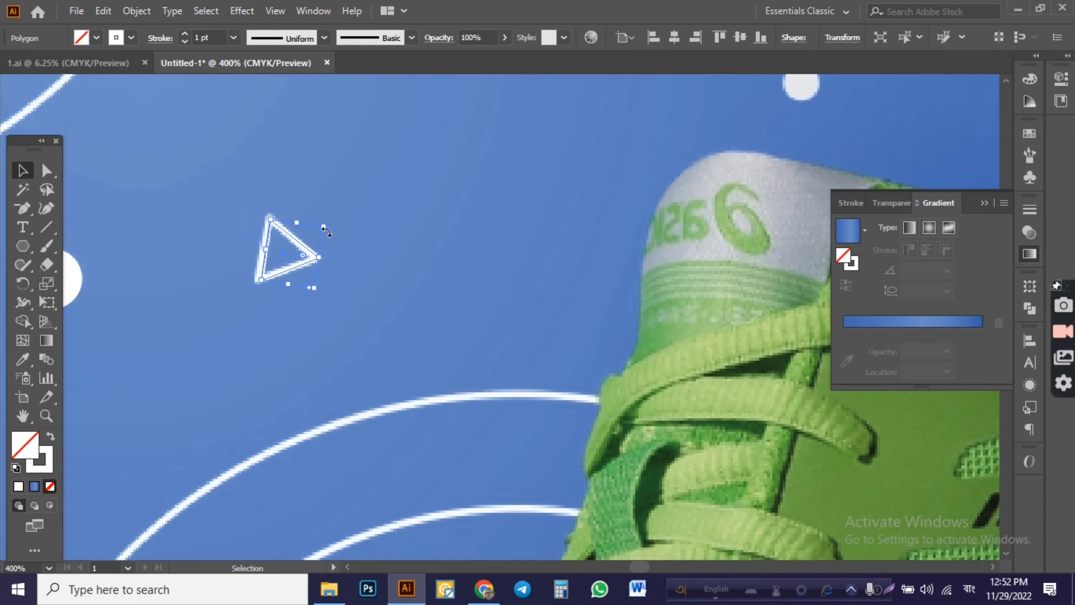
{"action": "scroll", "coordinate": [325, 231], "scroll_direction": "down", "scroll_amount": 2}
{"action": "scroll", "coordinate": [301, 246], "scroll_direction": "up", "scroll_amount": 1}
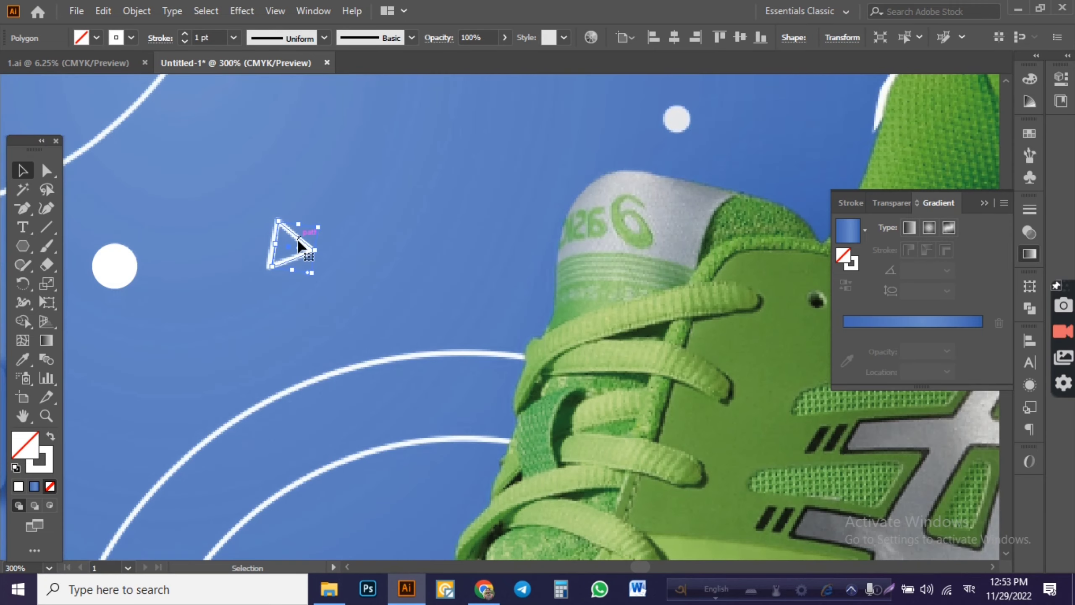
{"action": "scroll", "coordinate": [489, 271], "scroll_direction": "down", "scroll_amount": 2}
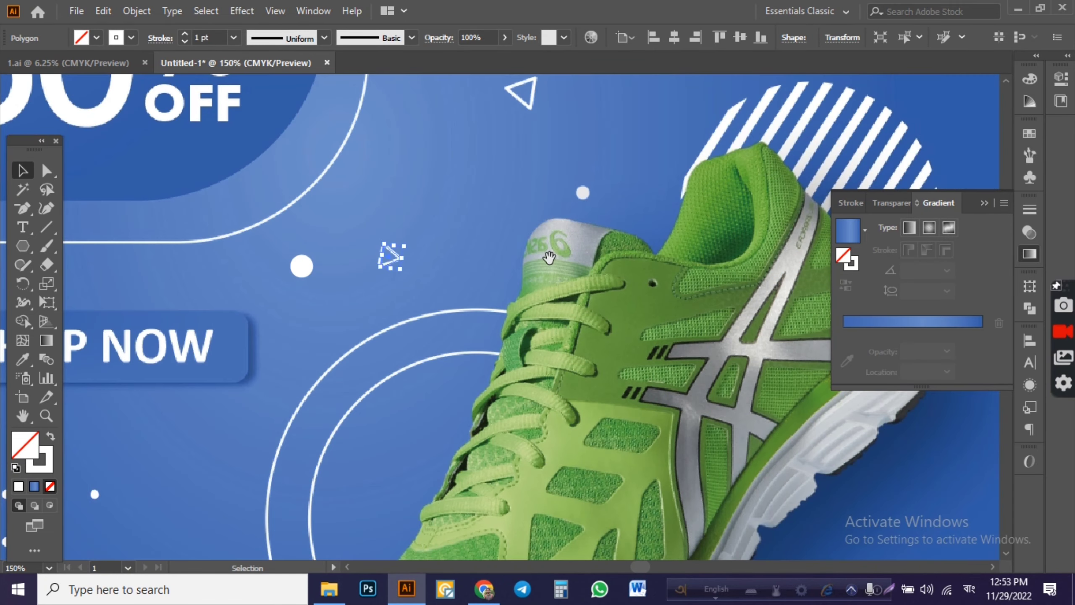
{"action": "scroll", "coordinate": [448, 322], "scroll_direction": "up", "scroll_amount": 1}
{"action": "scroll", "coordinate": [331, 307], "scroll_direction": "up", "scroll_amount": 1}
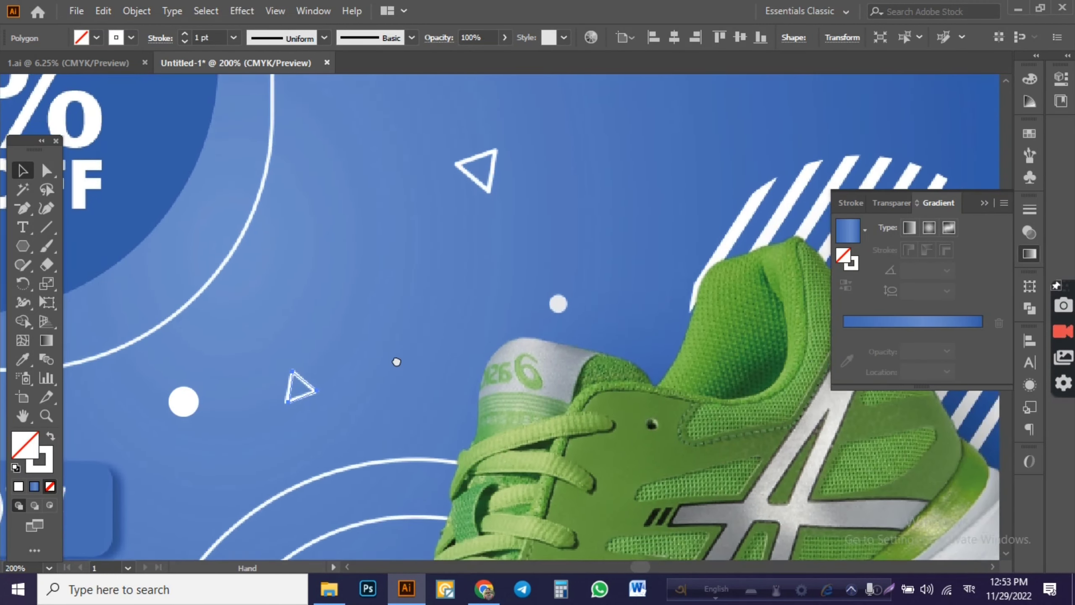
- Move, rotate and scale the small triangle to sit exactly over the reference triangle
{"action": "mouse_move", "coordinate": [334, 294]}
{"action": "left_mouse_down"}
{"action": "mouse_move", "coordinate": [306, 396]}
{"action": "mouse_move", "coordinate": [480, 195]}
{"action": "left_mouse_up"}
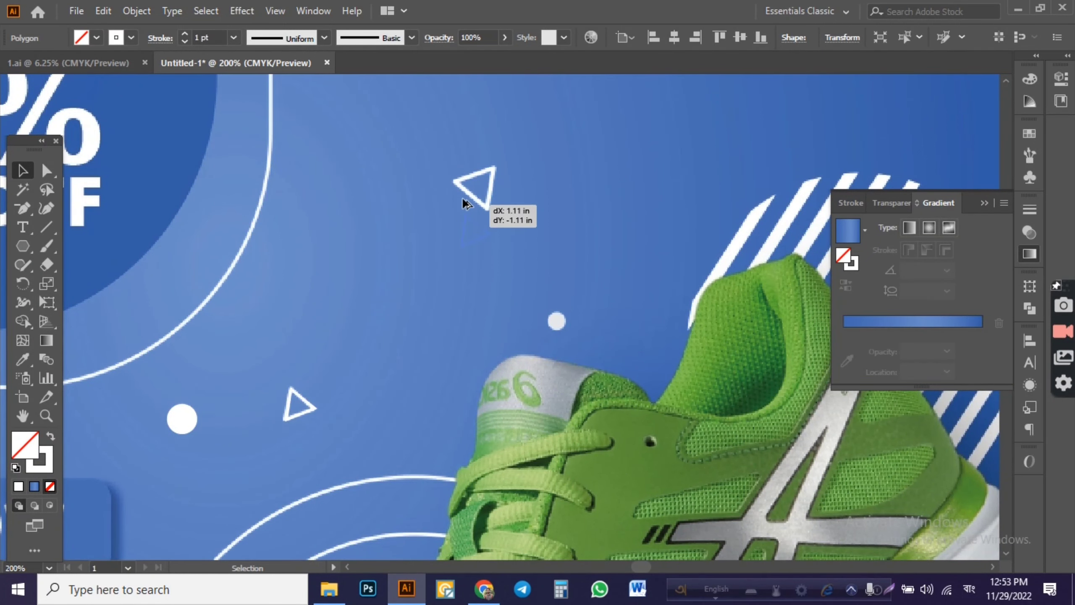
{"action": "scroll", "coordinate": [480, 196], "scroll_direction": "up", "scroll_amount": 3}
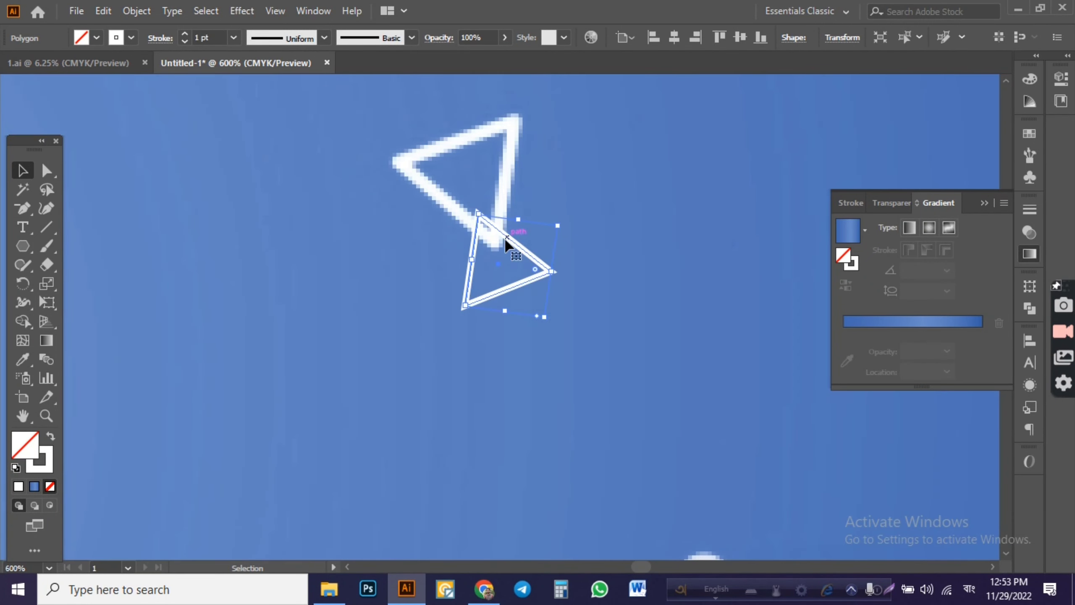
{"action": "left_click_drag", "start_coordinate": [506, 243], "coordinate": [495, 187]}
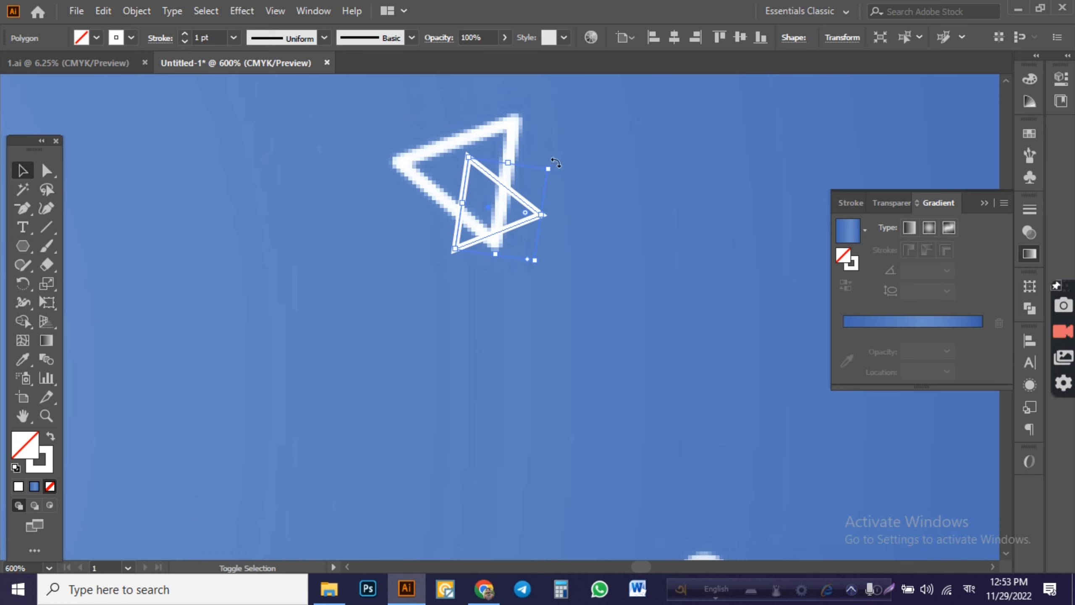
{"action": "left_click_drag", "start_coordinate": [555, 162], "coordinate": [454, 221]}
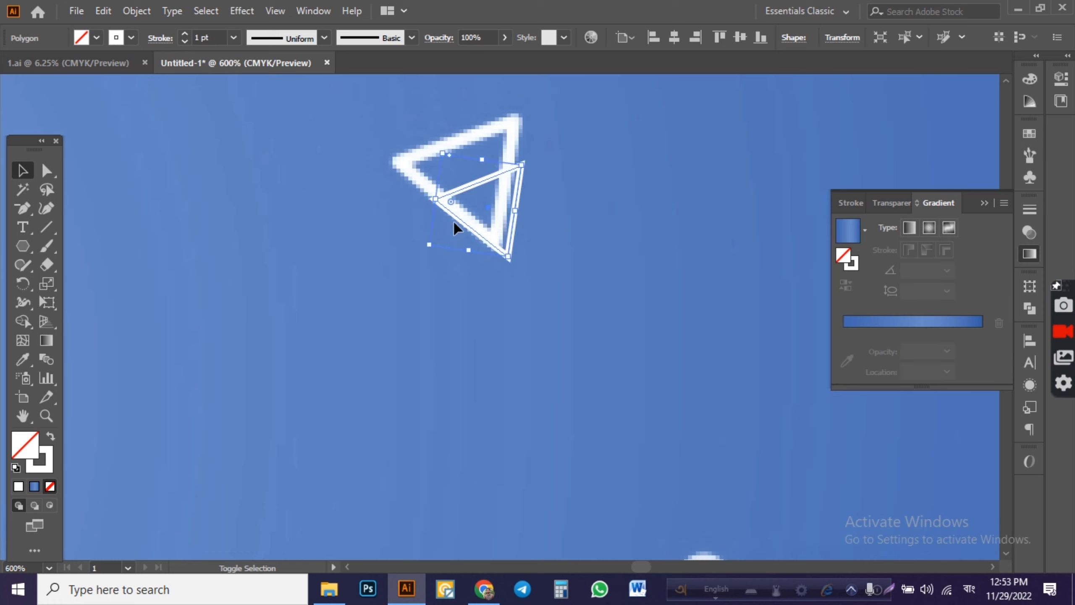
{"action": "left_click_drag", "start_coordinate": [470, 183], "coordinate": [457, 150]}
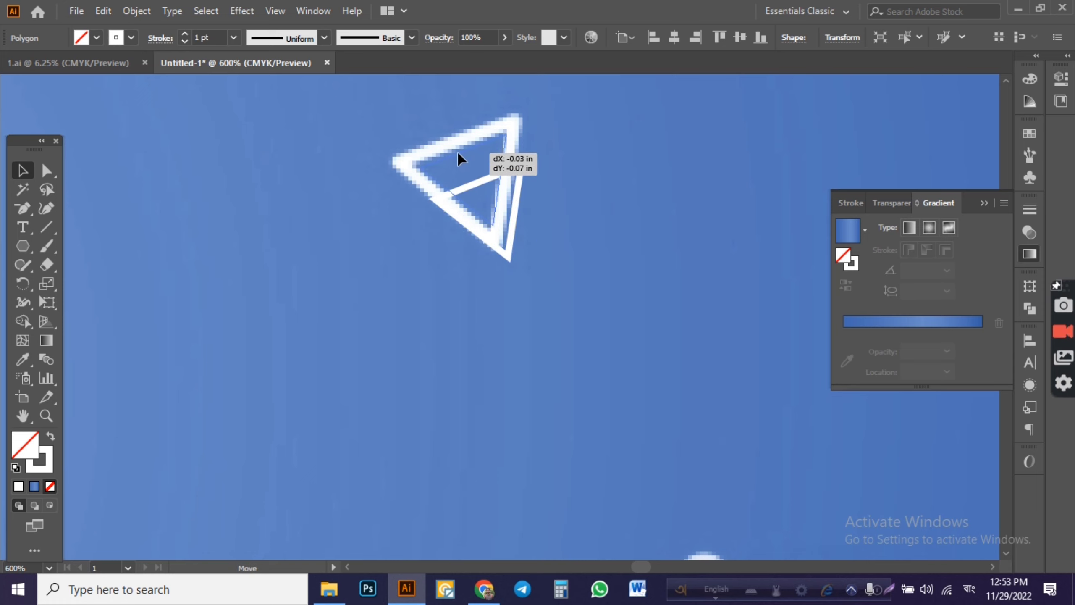
{"action": "left_click_drag", "start_coordinate": [491, 223], "coordinate": [500, 244]}
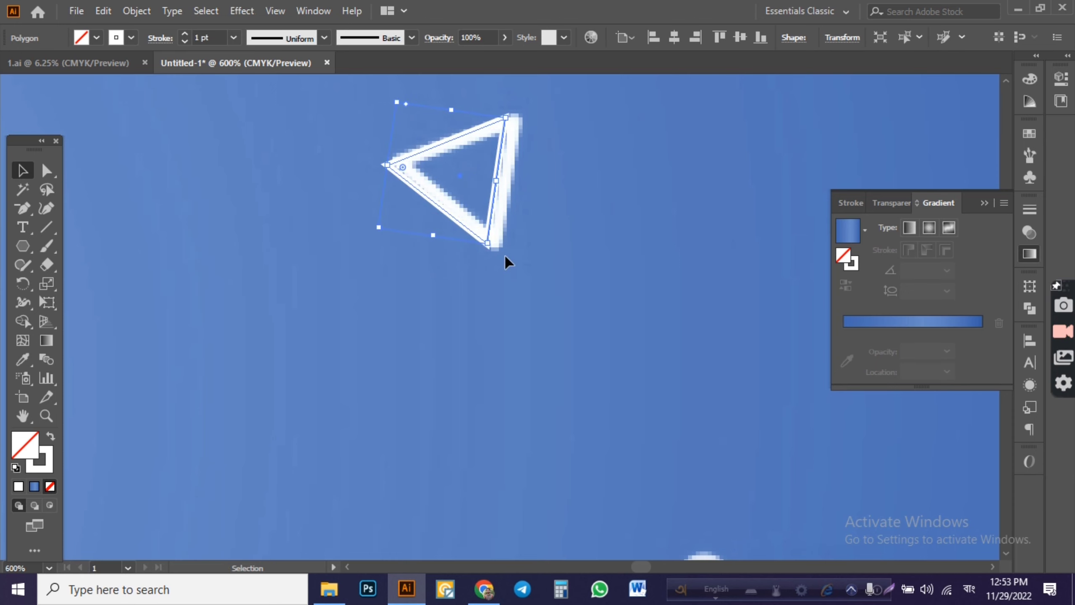
{"action": "left_click", "coordinate": [554, 233]}
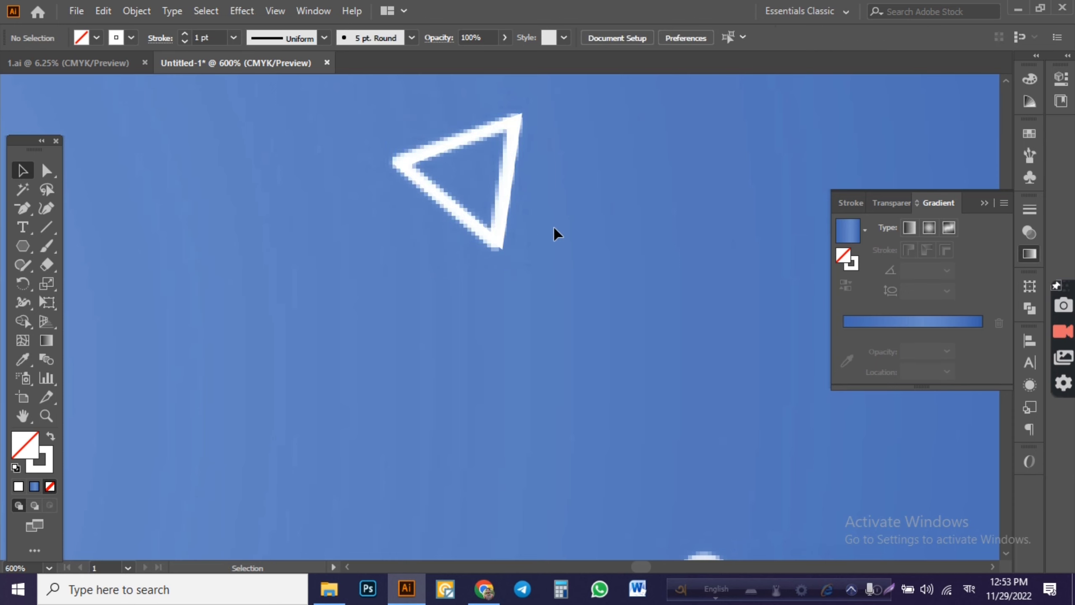
{"action": "scroll", "coordinate": [554, 233], "scroll_direction": "down", "scroll_amount": 2}
{"action": "scroll", "coordinate": [451, 215], "scroll_direction": "down", "scroll_amount": 1}
{"action": "scroll", "coordinate": [464, 257], "scroll_direction": "down", "scroll_amount": 2}
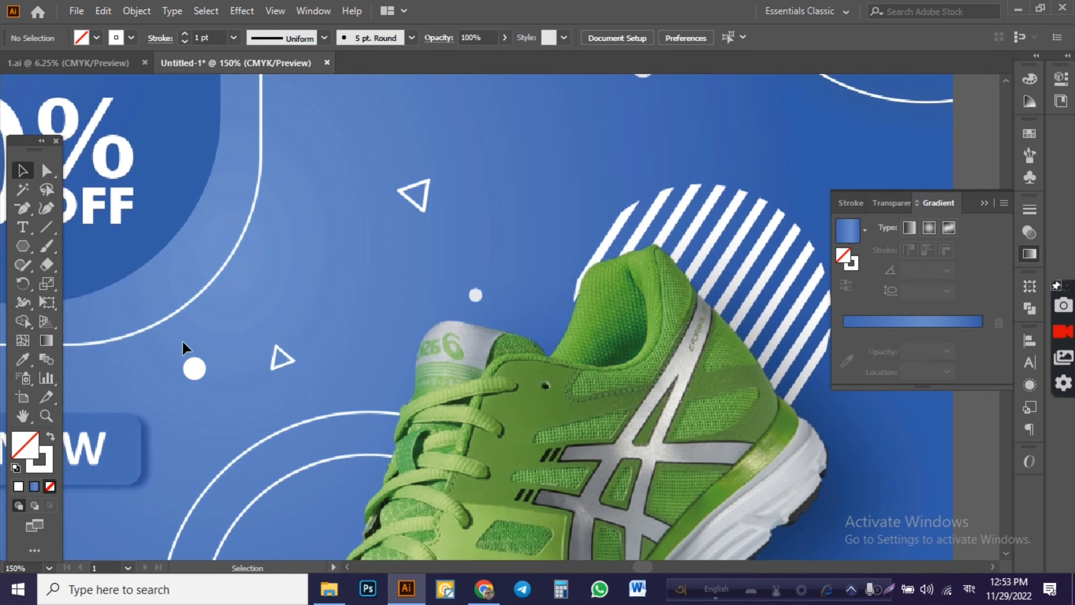
- Copy a white circle onto the reference's upper dot and shrink it to match
{"action": "left_click", "coordinate": [195, 372]}
{"action": "scroll", "coordinate": [196, 373], "scroll_direction": "up", "scroll_amount": 3}
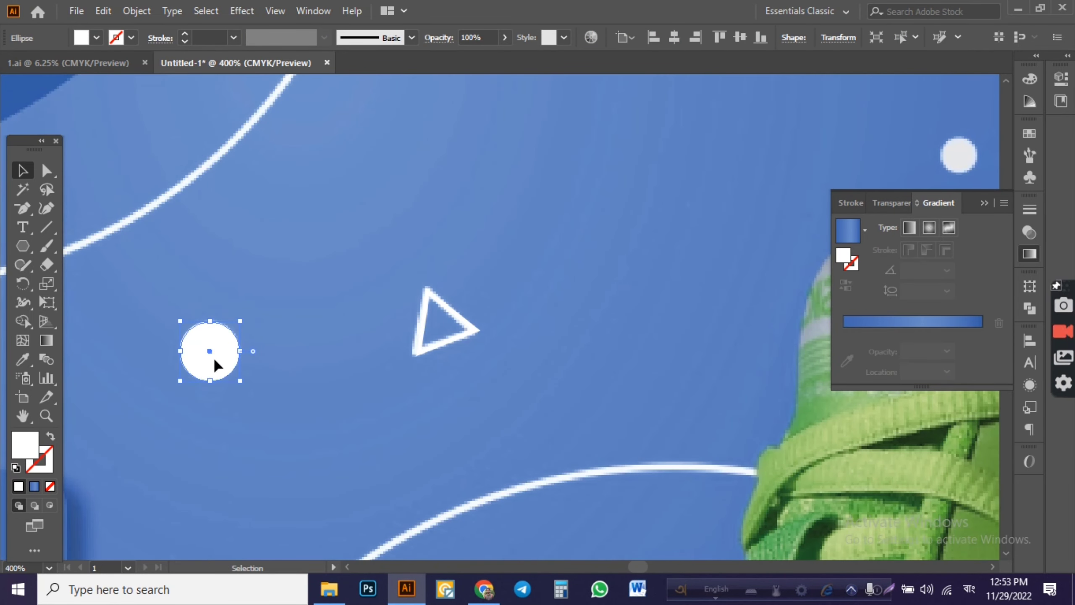
{"action": "mouse_move", "coordinate": [213, 356]}
{"action": "left_mouse_down"}
{"action": "mouse_move", "coordinate": [811, 153]}
{"action": "mouse_move", "coordinate": [902, 151]}
{"action": "mouse_move", "coordinate": [840, 164]}
{"action": "mouse_move", "coordinate": [824, 199]}
{"action": "left_mouse_up"}
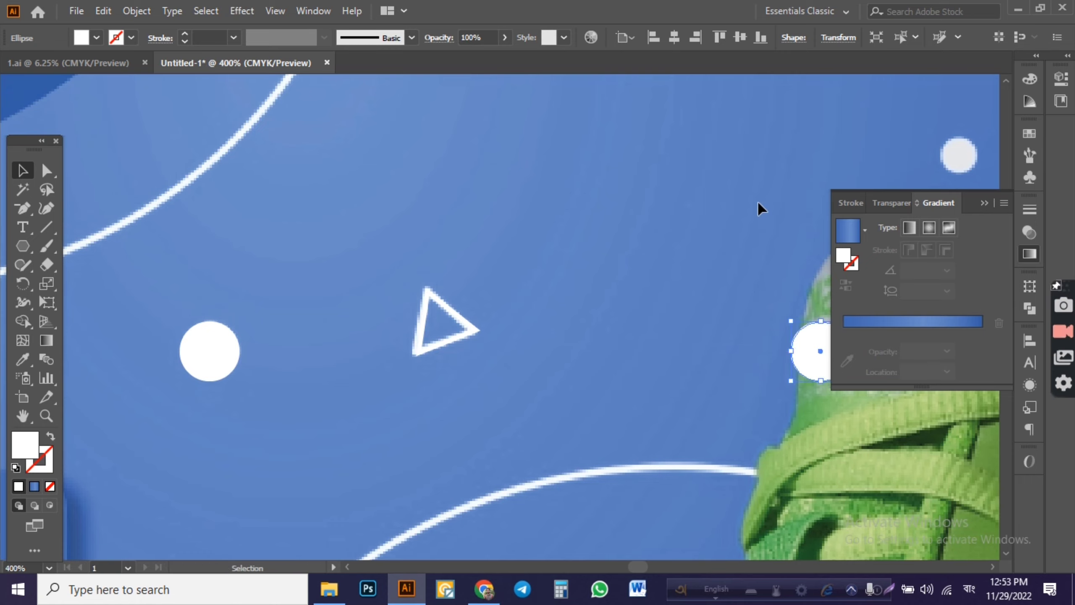
{"action": "scroll", "coordinate": [759, 207], "scroll_direction": "right", "scroll_amount": 10}
{"action": "scroll", "coordinate": [760, 208], "scroll_direction": "up", "scroll_amount": 2}
{"action": "left_click_drag", "start_coordinate": [377, 418], "coordinate": [508, 229]}
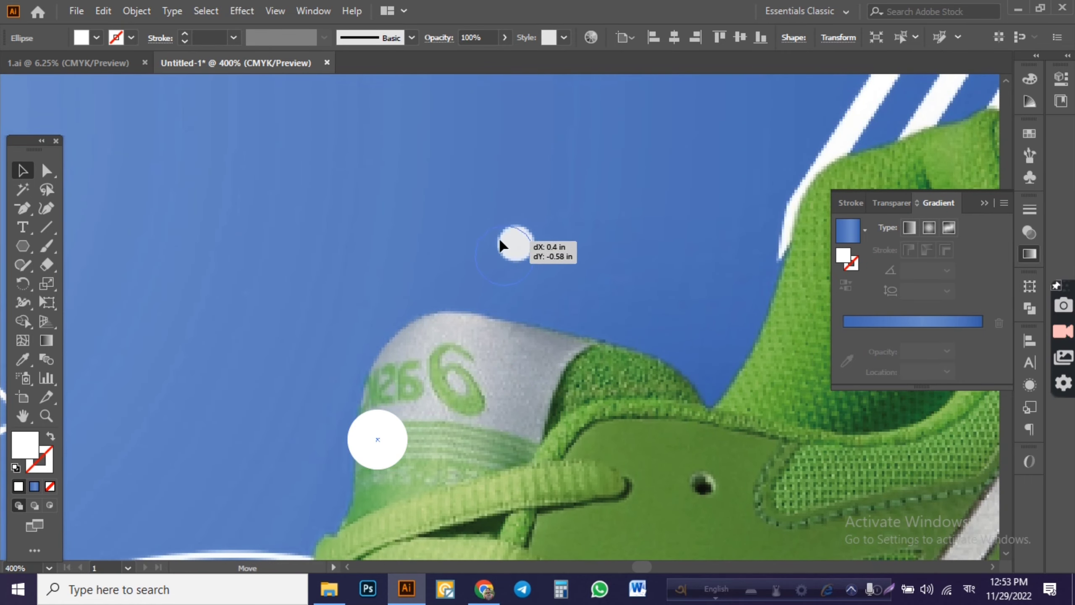
{"action": "scroll", "coordinate": [508, 228], "scroll_direction": "up", "scroll_amount": 2}
{"action": "left_click_drag", "start_coordinate": [590, 204], "coordinate": [569, 225]}
{"action": "left_click", "coordinate": [605, 246]}
{"action": "scroll", "coordinate": [606, 244], "scroll_direction": "down", "scroll_amount": 5}
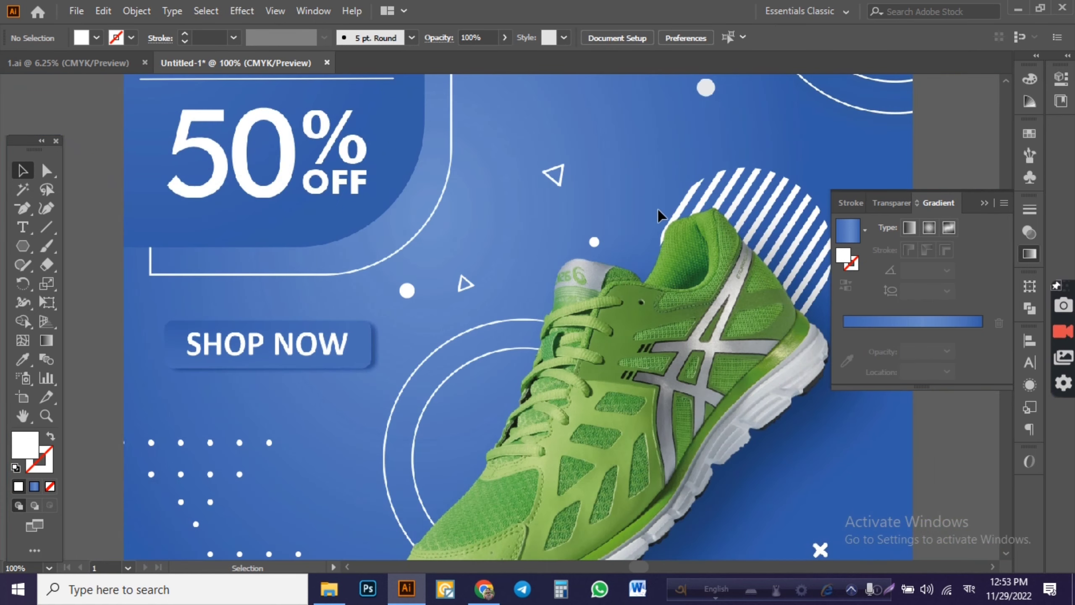
{"action": "scroll", "coordinate": [659, 211], "scroll_direction": "up", "scroll_amount": 2}
- Copy the small white circle onto the reference's larger dot and scale it to match
{"action": "left_click_drag", "start_coordinate": [221, 474], "coordinate": [519, 282]}
{"action": "scroll", "coordinate": [504, 250], "scroll_direction": "up", "scroll_amount": 3}
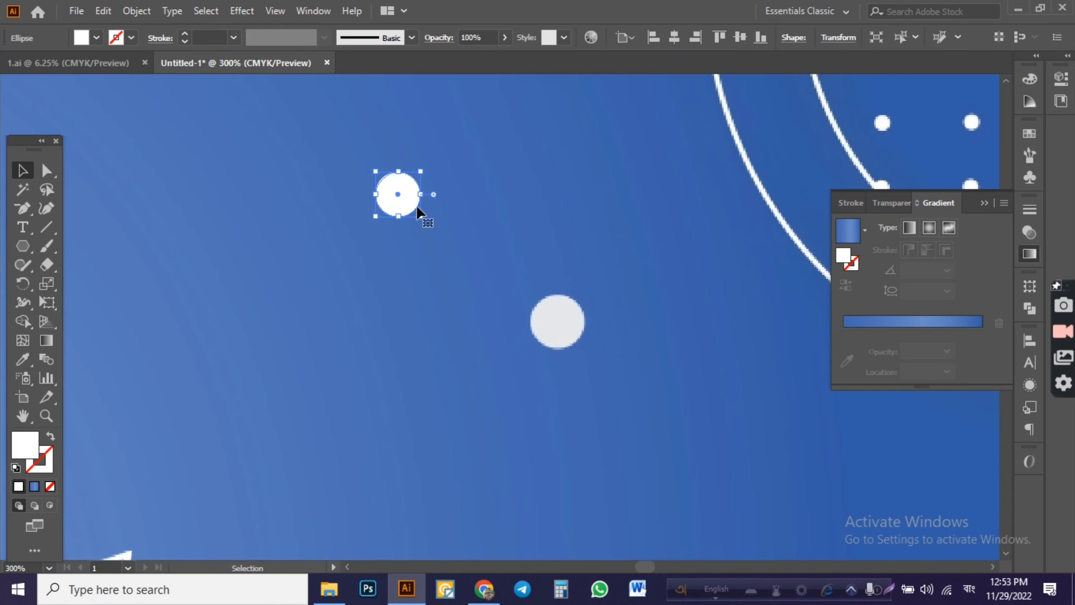
{"action": "left_click_drag", "start_coordinate": [402, 188], "coordinate": [567, 314]}
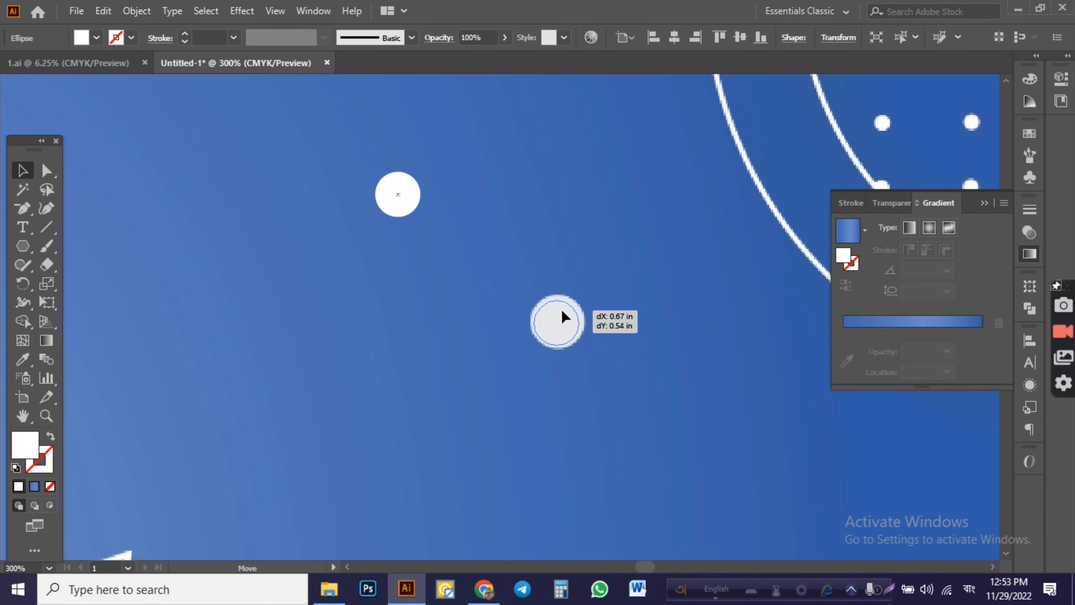
{"action": "scroll", "coordinate": [562, 308], "scroll_direction": "up", "scroll_amount": 4}
{"action": "left_click_drag", "start_coordinate": [564, 305], "coordinate": [625, 283]}
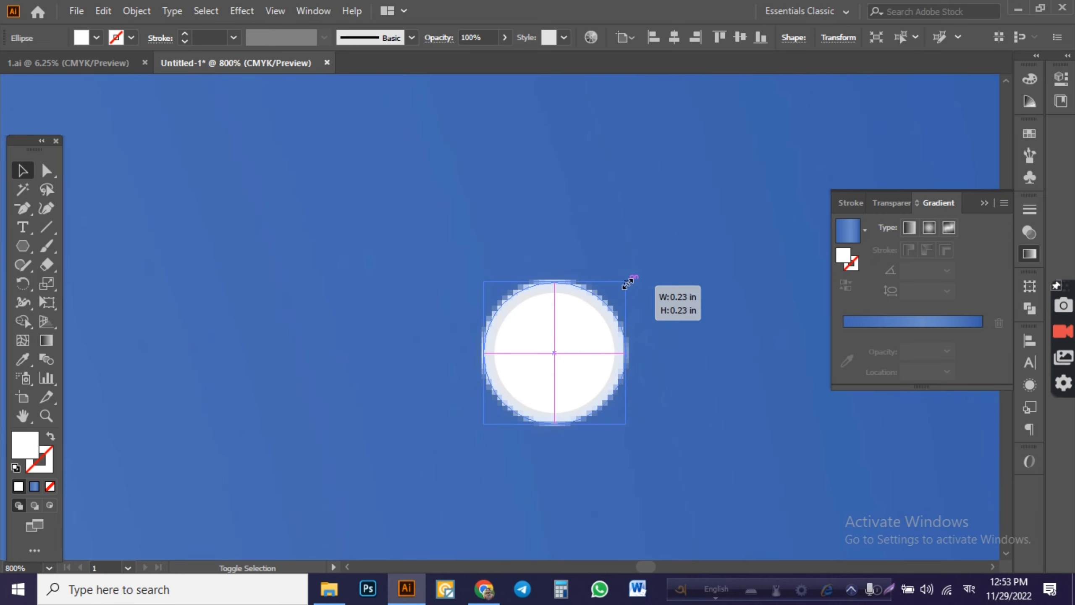
{"action": "left_click", "coordinate": [655, 301]}
{"action": "scroll", "coordinate": [655, 300], "scroll_direction": "down", "scroll_amount": 3}
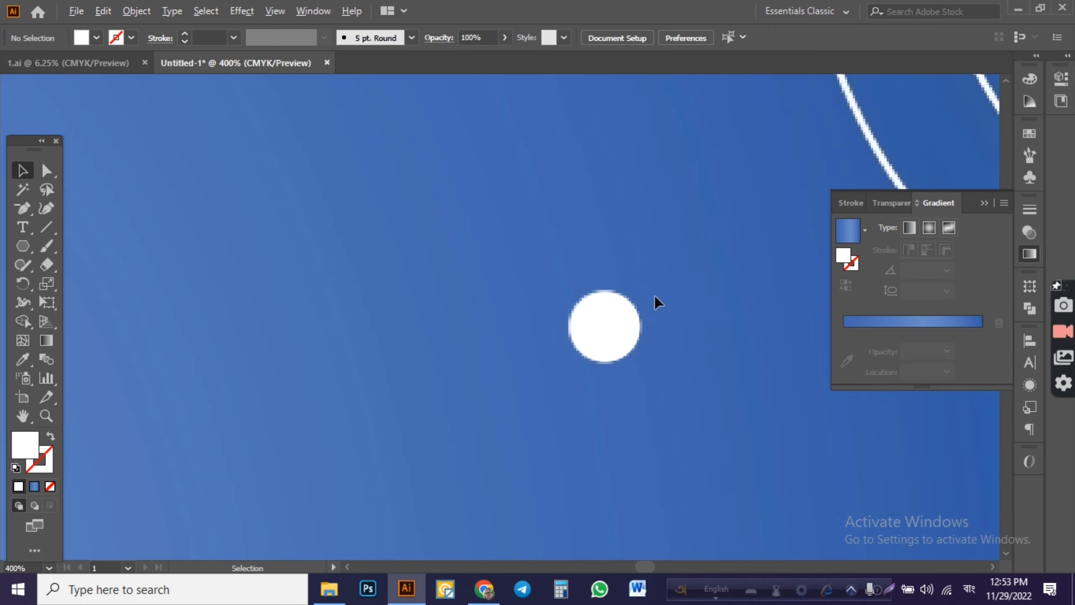
{"action": "scroll", "coordinate": [655, 300], "scroll_direction": "down", "scroll_amount": 5}
{"action": "scroll", "coordinate": [625, 381], "scroll_direction": "down", "scroll_amount": 2}
{"action": "scroll", "coordinate": [622, 413], "scroll_direction": "down", "scroll_amount": 3}
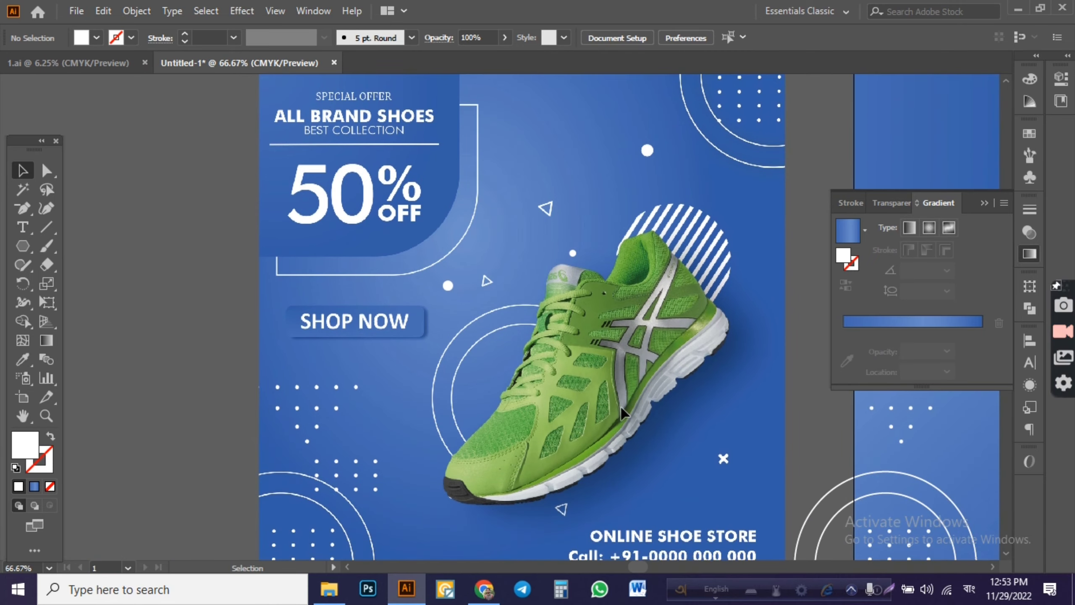
- Duplicate the small triangle and position the copy on the reference's triangle below the shoe
{"action": "left_click_drag", "start_coordinate": [735, 475], "coordinate": [652, 374]}
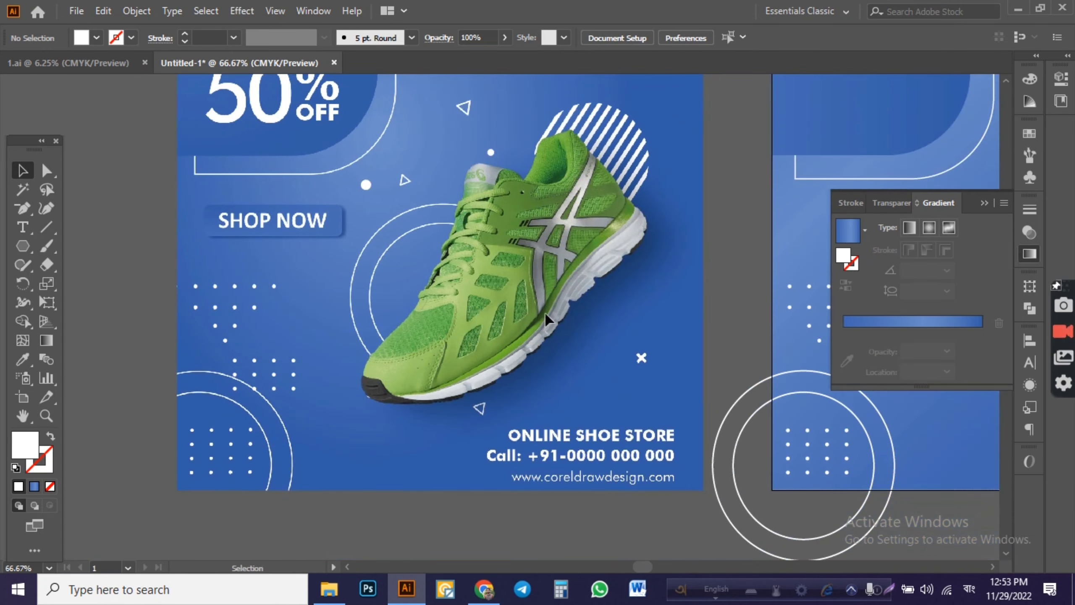
{"action": "left_click", "coordinate": [406, 182]}
{"action": "scroll", "coordinate": [418, 179], "scroll_direction": "up", "scroll_amount": 4}
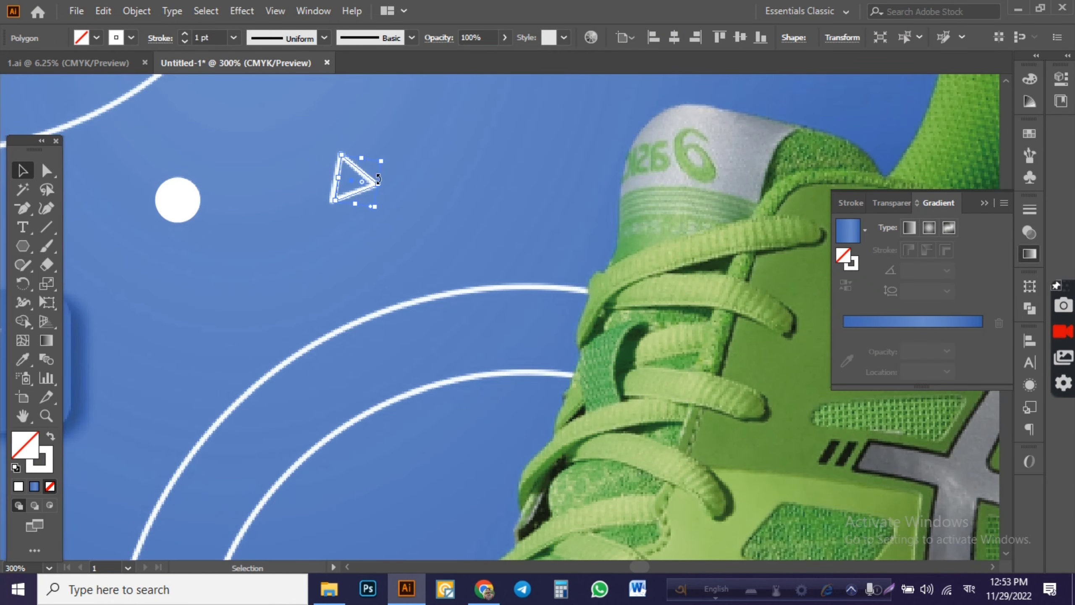
{"action": "scroll", "coordinate": [378, 180], "scroll_direction": "down", "scroll_amount": 1}
{"action": "scroll", "coordinate": [370, 171], "scroll_direction": "down", "scroll_amount": 1}
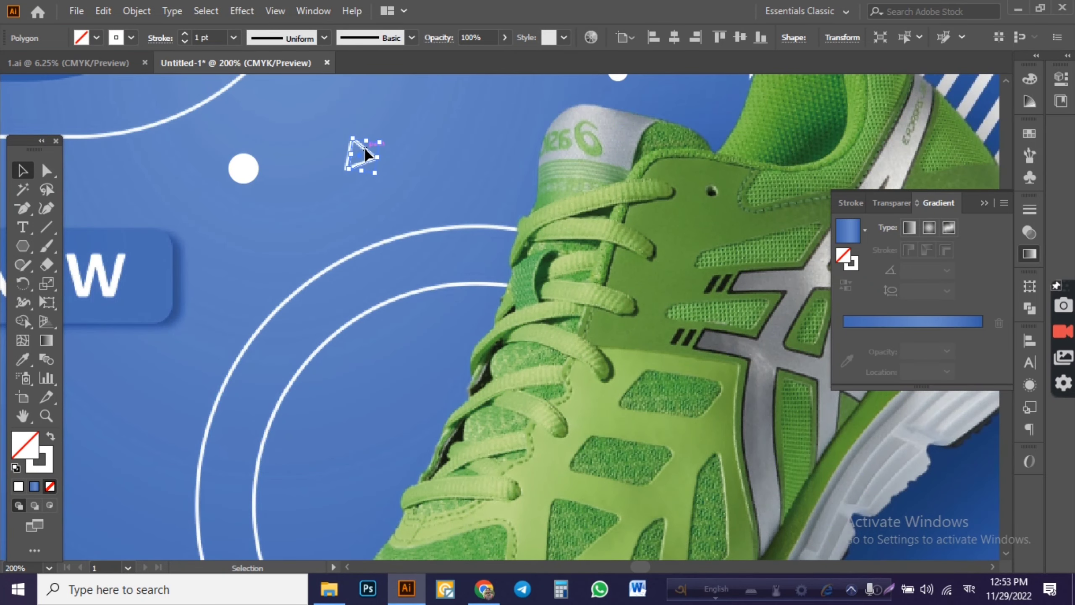
{"action": "left_click_drag", "start_coordinate": [366, 154], "coordinate": [588, 451]}
{"action": "left_click_drag", "start_coordinate": [672, 470], "coordinate": [509, 136]}
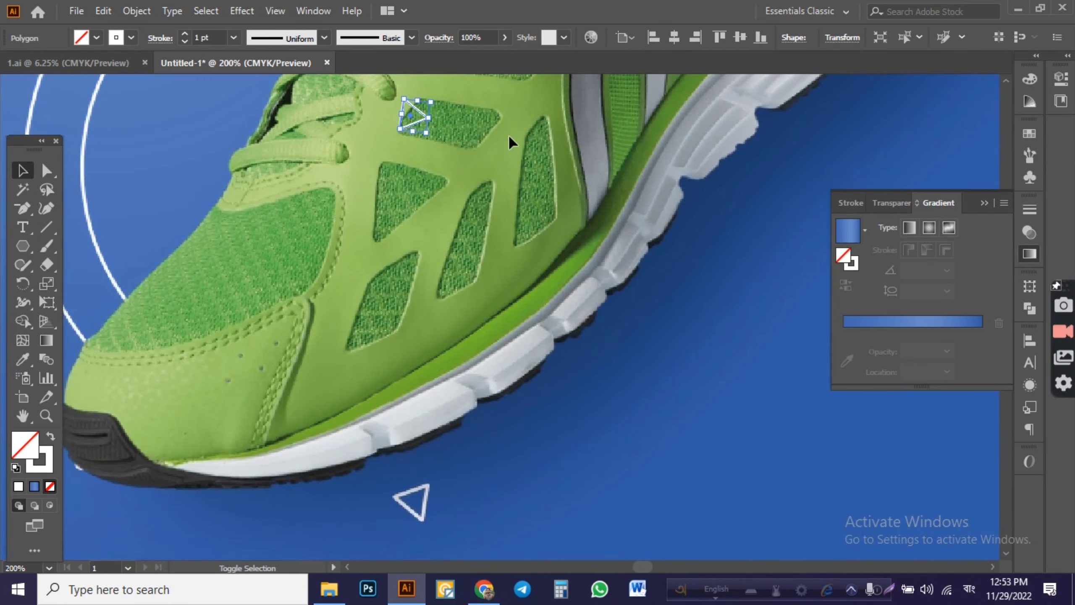
{"action": "key", "text": "shift+Down"}
{"action": "key", "text": "shift+Down"}
{"action": "key", "text": "shift+Down"}
{"action": "key", "text": "shift+Down"}
{"action": "key", "text": "shift+Down"}
{"action": "key", "text": "shift+Down"}
{"action": "key", "text": "shift+Down"}
{"action": "key", "text": "shift+Down"}
{"action": "key", "text": "shift+Down"}
{"action": "key", "text": "shift+Down"}
{"action": "key", "text": "shift+Down"}
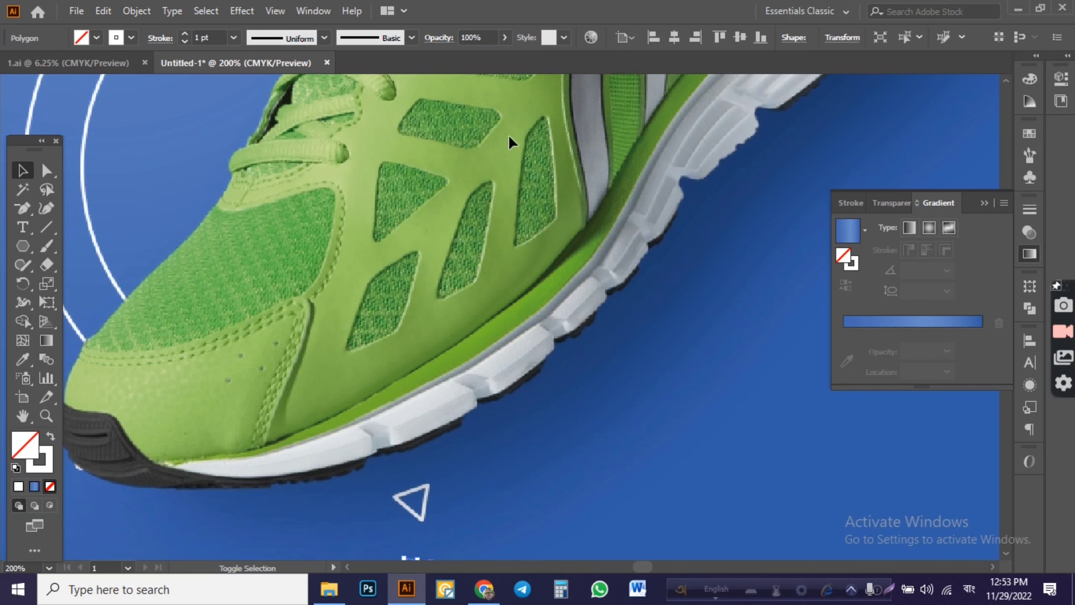
{"action": "key", "text": "shift+Down"}
{"action": "key", "text": "shift+Down"}
{"action": "key", "text": "shift+Up"}
{"action": "key", "text": "shift+Up"}
{"action": "key", "text": "shift+Up"}
{"action": "left_click_drag", "start_coordinate": [352, 364], "coordinate": [457, 494]}
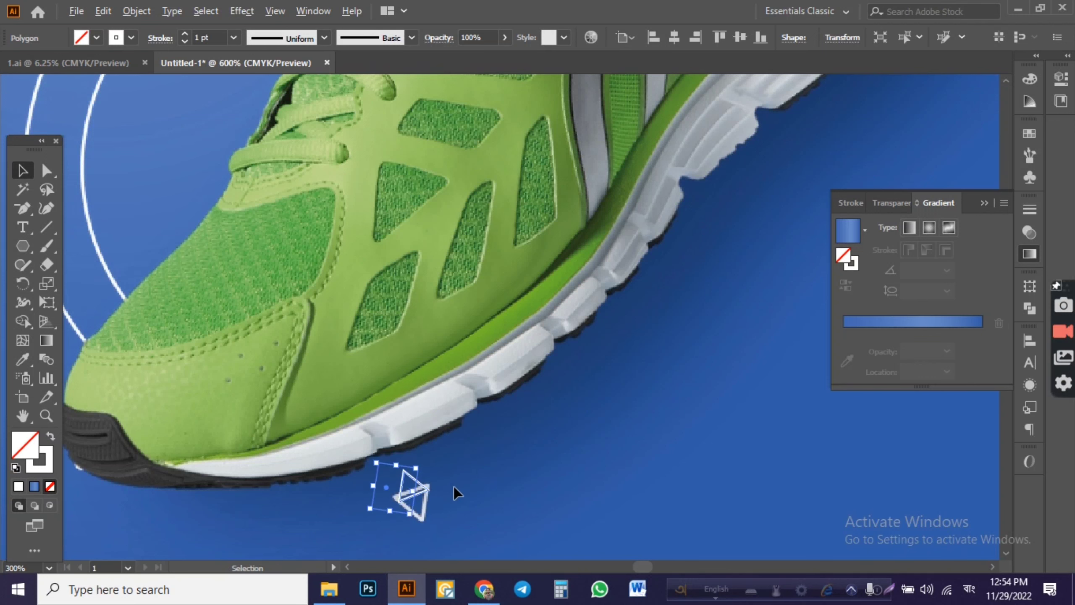
- Rotate and resize the copied triangle to about 0.23 by 0.2 in, matching the reference
{"action": "scroll", "coordinate": [454, 494], "scroll_direction": "up", "scroll_amount": 1}
{"action": "scroll", "coordinate": [439, 406], "scroll_direction": "up", "scroll_amount": 1}
{"action": "left_click_drag", "start_coordinate": [415, 326], "coordinate": [322, 404]}
{"action": "left_click_drag", "start_coordinate": [379, 356], "coordinate": [427, 356]}
{"action": "key", "text": "ctrl+minus"}
{"action": "key", "text": "ctrl+minus"}
{"action": "key", "text": "ctrl+minus"}
{"action": "key", "text": "ctrl+minus"}
{"action": "key", "text": "ctrl+minus"}
{"action": "mouse_move", "coordinate": [653, 228]}
{"action": "left_mouse_down"}
{"action": "mouse_move", "coordinate": [427, 346]}
{"action": "mouse_move", "coordinate": [439, 295]}
{"action": "left_mouse_up"}
{"action": "scroll", "coordinate": [405, 348], "scroll_direction": "up", "scroll_amount": 4}
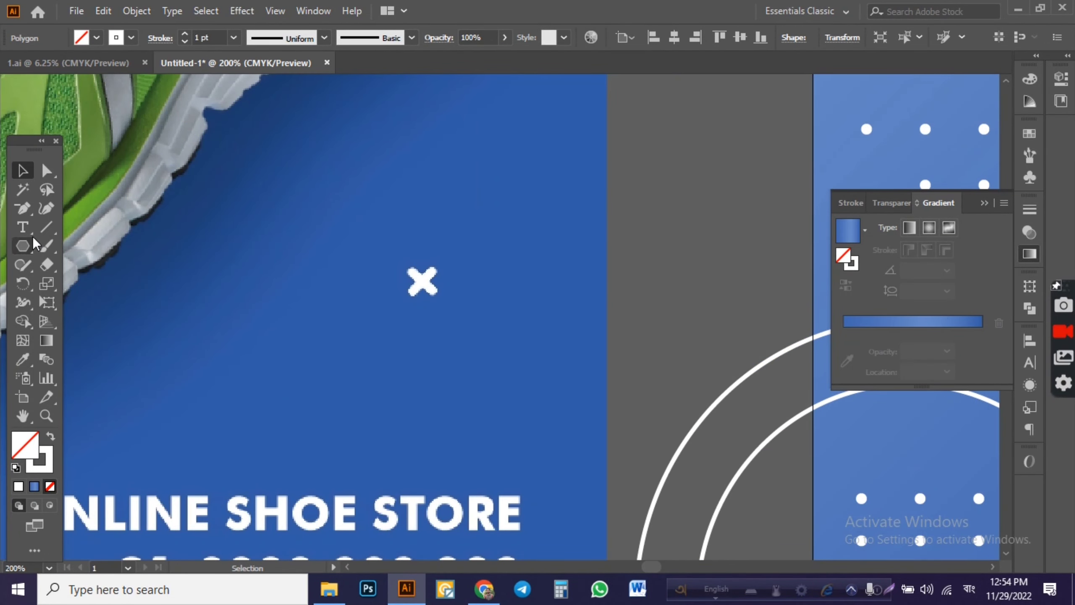
- Delete the stray placeholder text object created below the X mark
{"action": "left_click", "coordinate": [22, 228]}
{"action": "left_click", "coordinate": [432, 366]}
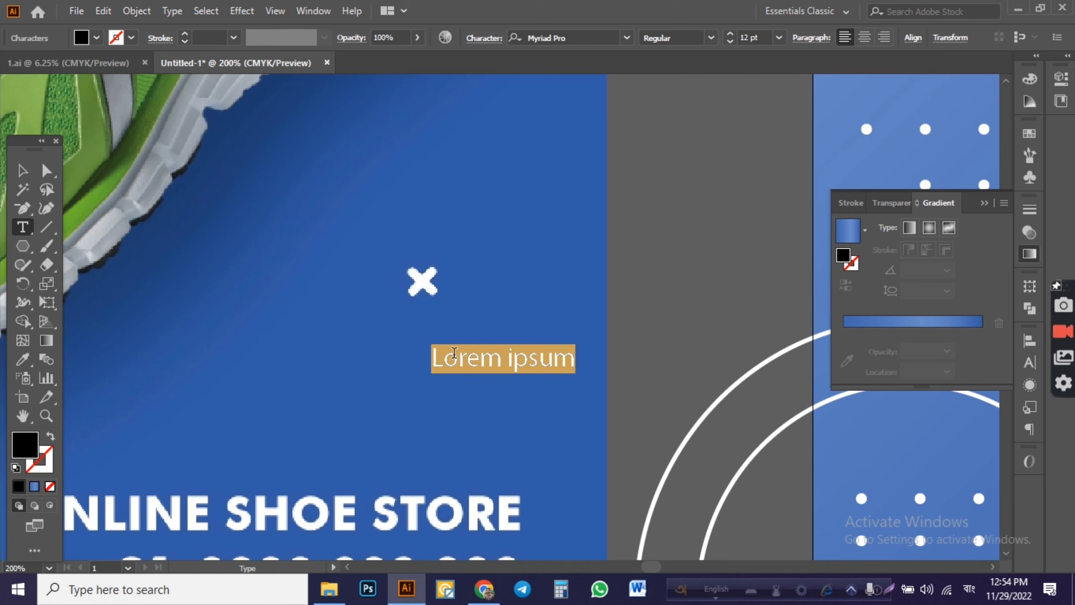
{"action": "key", "text": "BackSpace"}
{"action": "key", "text": "Escape"}
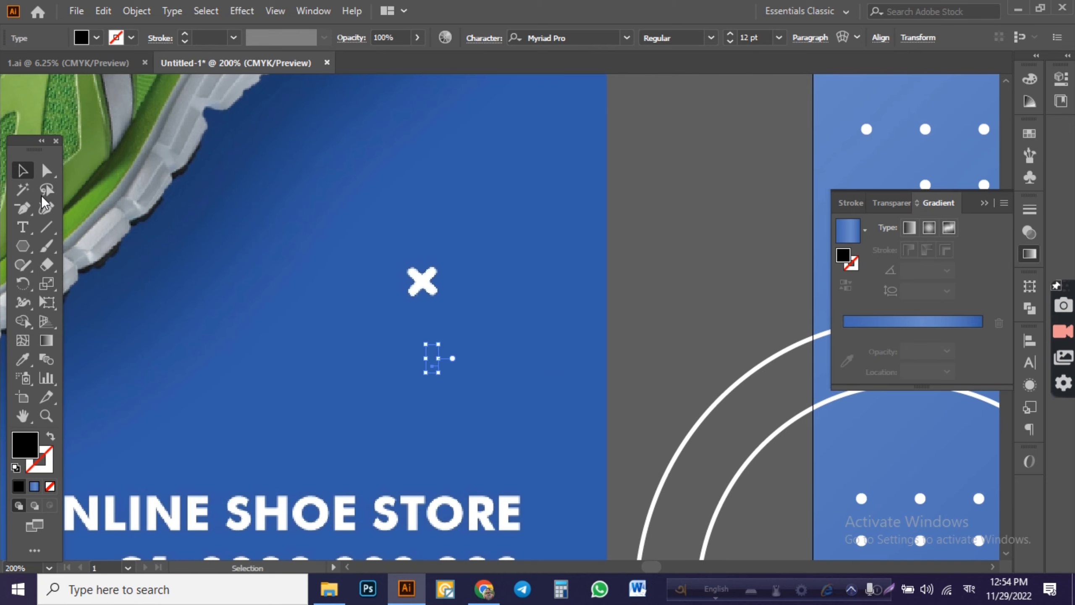
- Draw a diagonal line segment along one arm of the reference's white X
{"action": "left_click", "coordinate": [47, 227]}
{"action": "scroll", "coordinate": [416, 312], "scroll_direction": "up", "scroll_amount": 3}
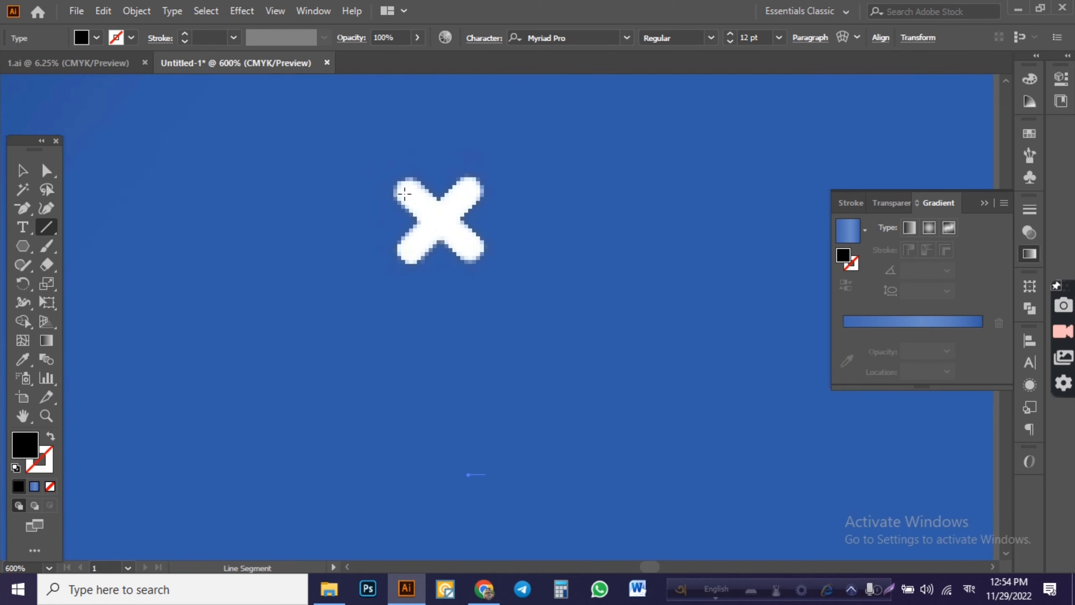
{"action": "left_click_drag", "start_coordinate": [404, 194], "coordinate": [469, 248]}
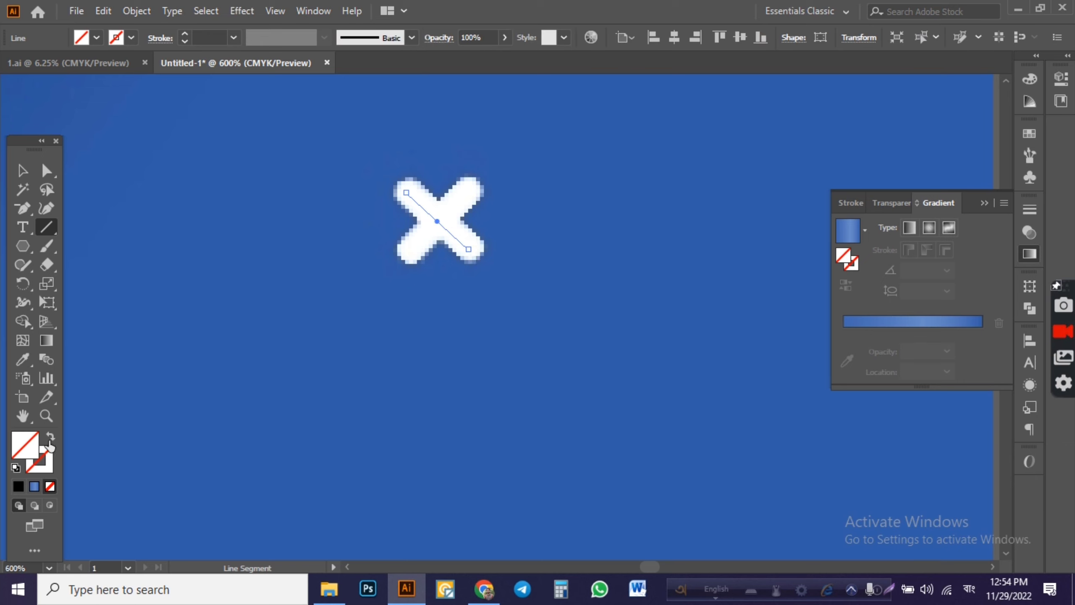
- Restyle the diagonal test line, move it below the X, then delete it
{"action": "left_click", "coordinate": [185, 38]}
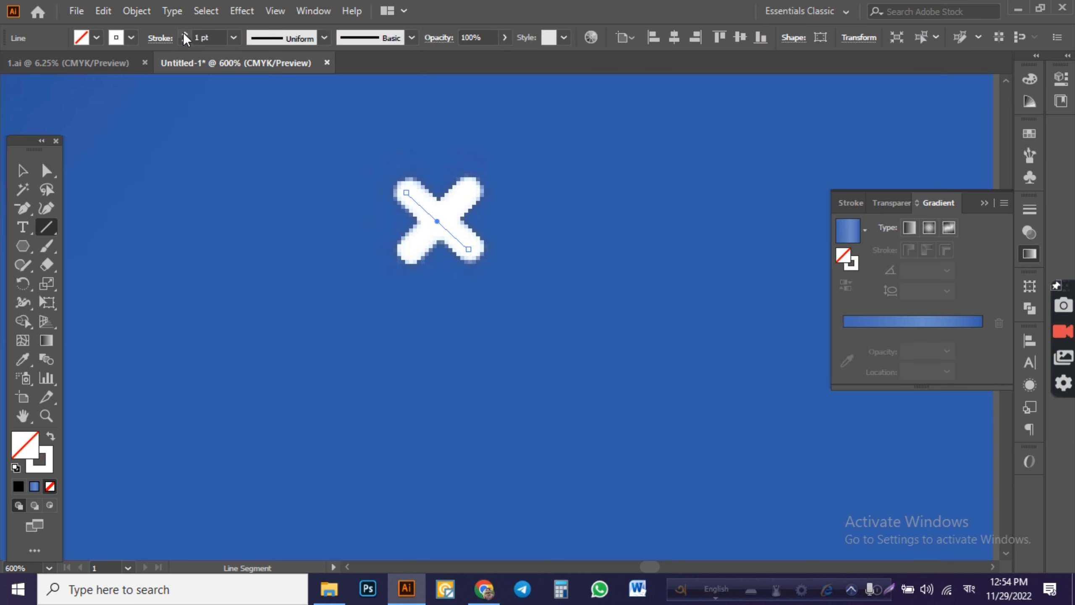
{"action": "left_click", "coordinate": [22, 170]}
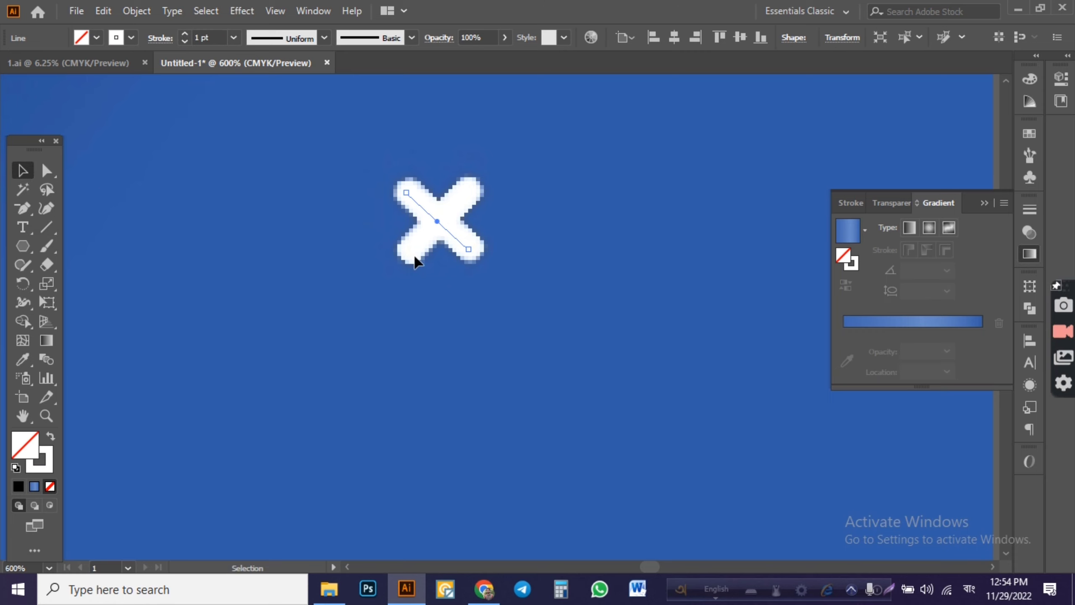
{"action": "left_click_drag", "start_coordinate": [451, 231], "coordinate": [460, 335]}
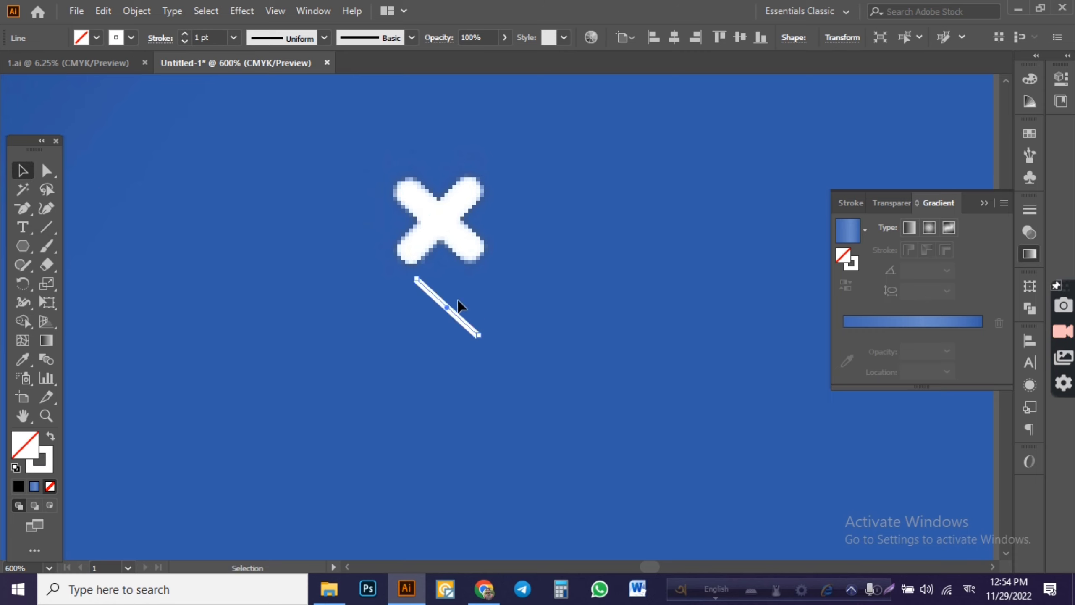
{"action": "left_click", "coordinate": [187, 33]}
{"action": "left_click", "coordinate": [188, 33]}
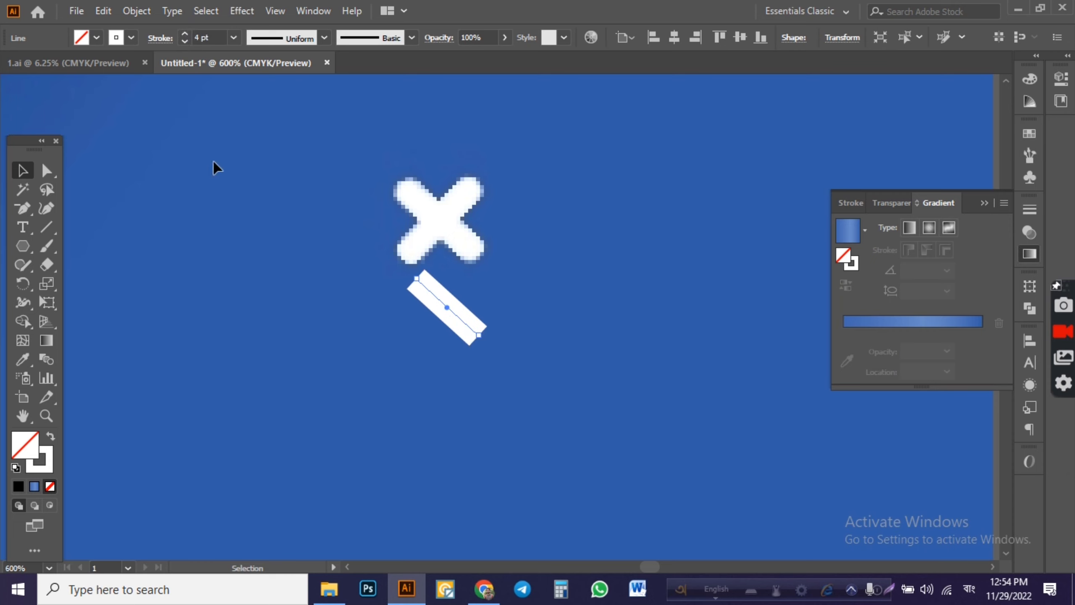
{"action": "key", "text": "Delete"}
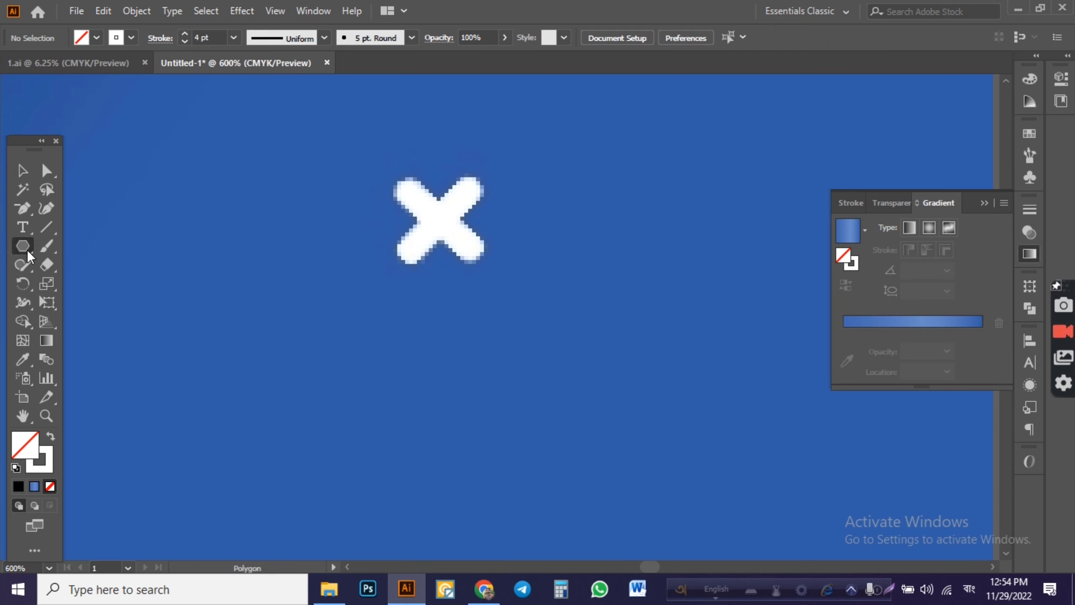
- Draw a white-filled rounded rectangle and rotate it onto one diagonal arm of the X
{"action": "left_click_drag", "start_coordinate": [28, 249], "coordinate": [85, 264]}
{"action": "mouse_move", "coordinate": [396, 268]}
{"action": "left_mouse_down"}
{"action": "mouse_move", "coordinate": [412, 290]}
{"action": "mouse_move", "coordinate": [477, 288]}
{"action": "left_mouse_up"}
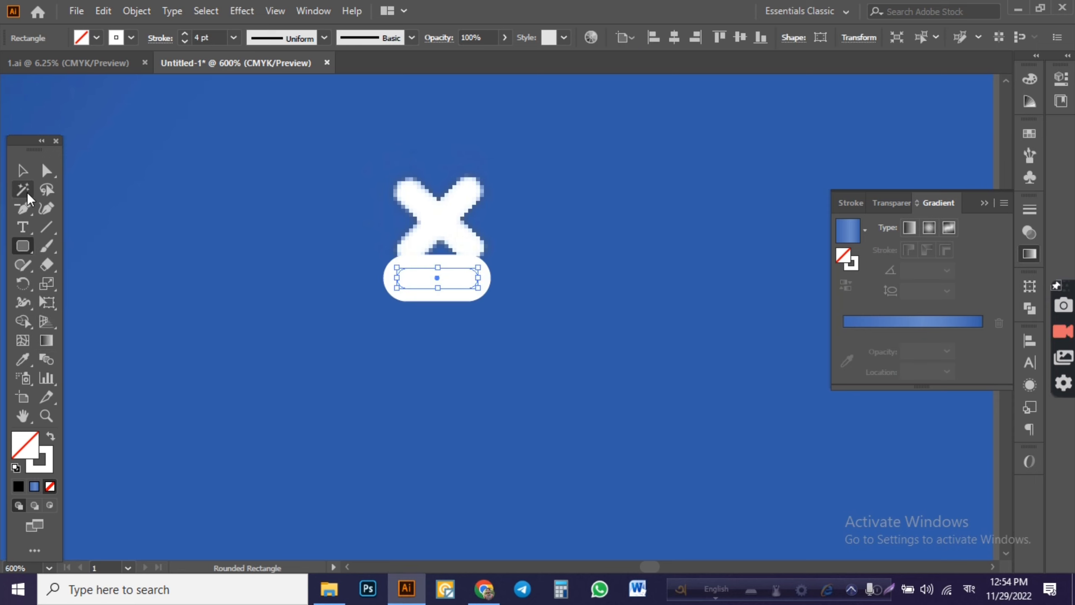
{"action": "left_click", "coordinate": [51, 438]}
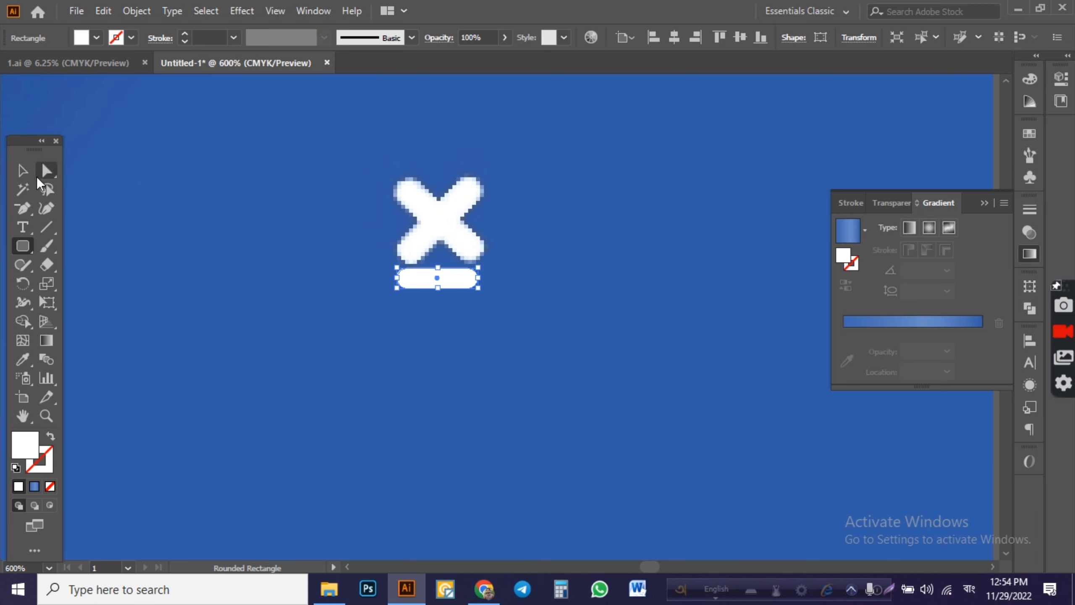
{"action": "key", "text": "v"}
{"action": "mouse_move", "coordinate": [484, 264]}
{"action": "left_mouse_down"}
{"action": "mouse_move", "coordinate": [493, 304]}
{"action": "mouse_move", "coordinate": [461, 231]}
{"action": "mouse_move", "coordinate": [492, 266]}
{"action": "mouse_move", "coordinate": [540, 203]}
{"action": "left_mouse_up"}
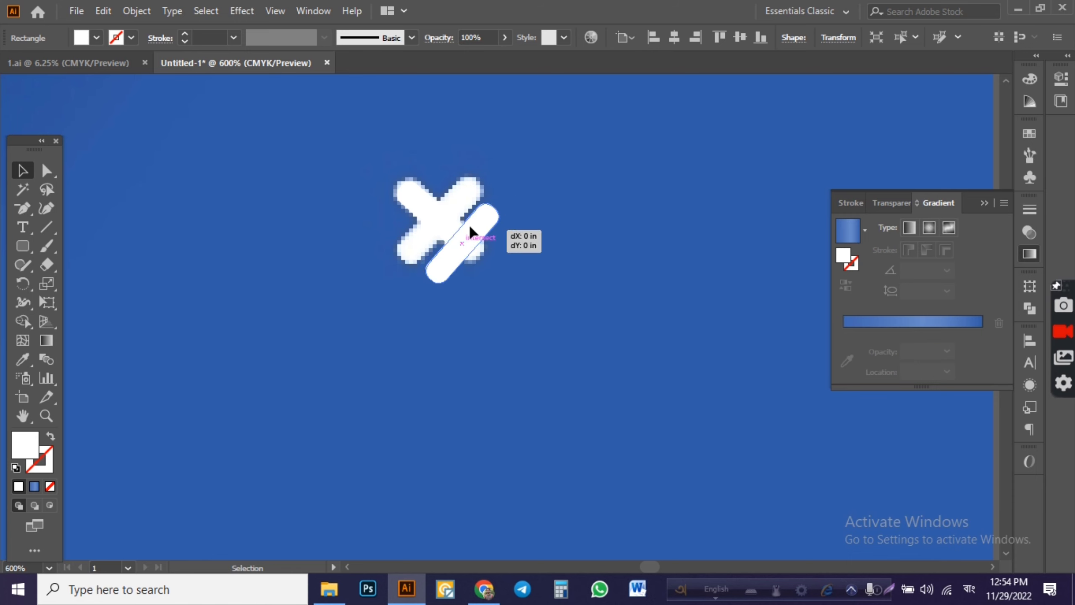
{"action": "left_click_drag", "start_coordinate": [470, 231], "coordinate": [448, 208]}
{"action": "left_click", "coordinate": [534, 228]}
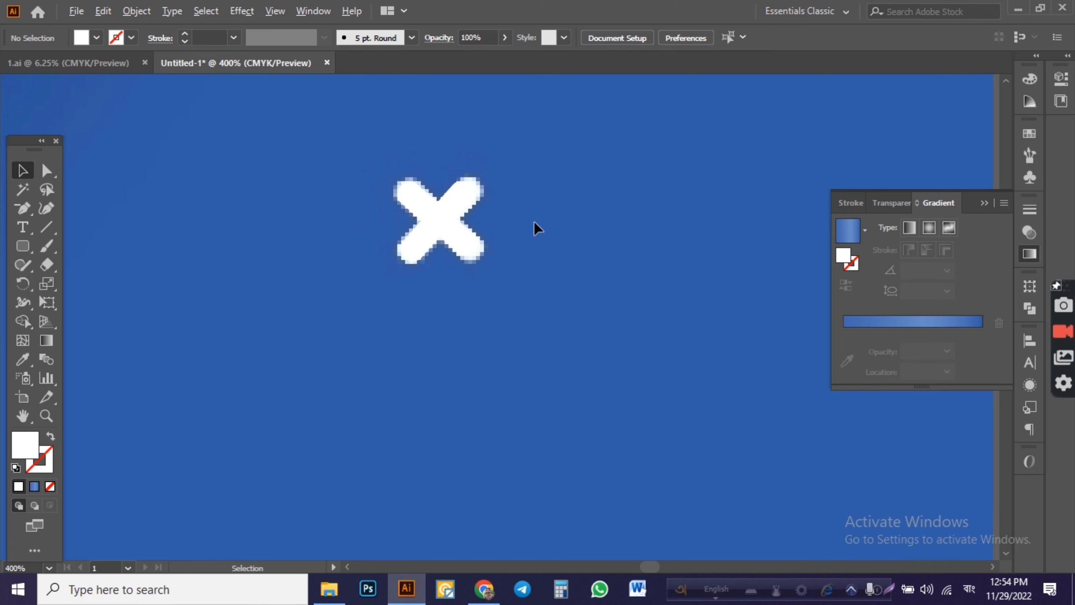
- Copy the dots, triangles and X marks from the shoe area onto the second artboard
{"action": "scroll", "coordinate": [534, 228], "scroll_direction": "down", "scroll_amount": 5, "text": "alt"}
{"action": "scroll", "coordinate": [528, 228], "scroll_direction": "down", "scroll_amount": 1, "text": "alt"}
{"action": "scroll", "coordinate": [379, 178], "scroll_direction": "up", "scroll_amount": 2}
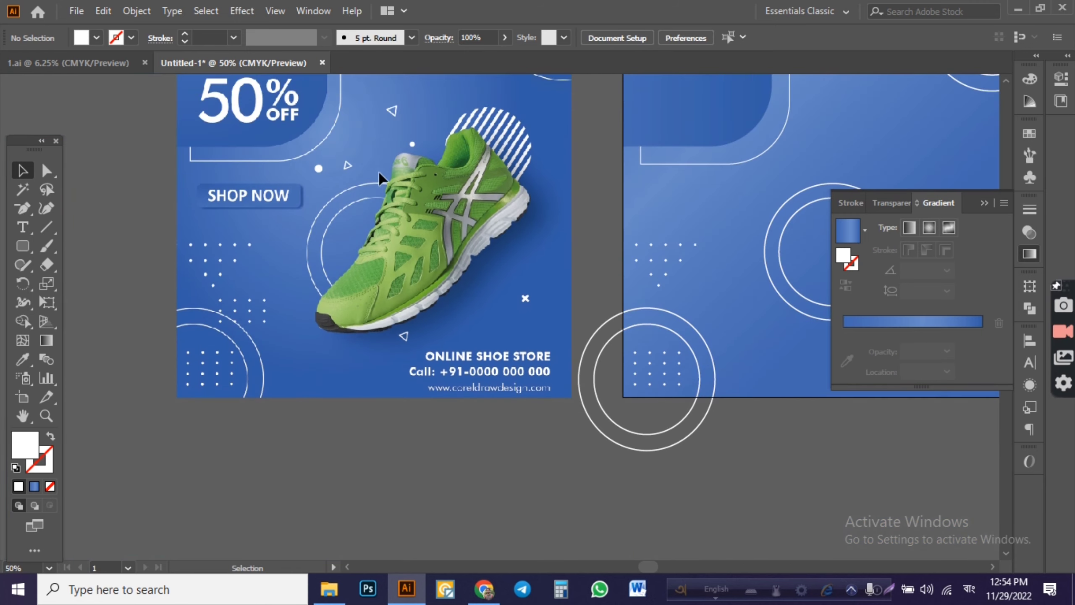
{"action": "scroll", "coordinate": [374, 127], "scroll_direction": "up", "scroll_amount": 2}
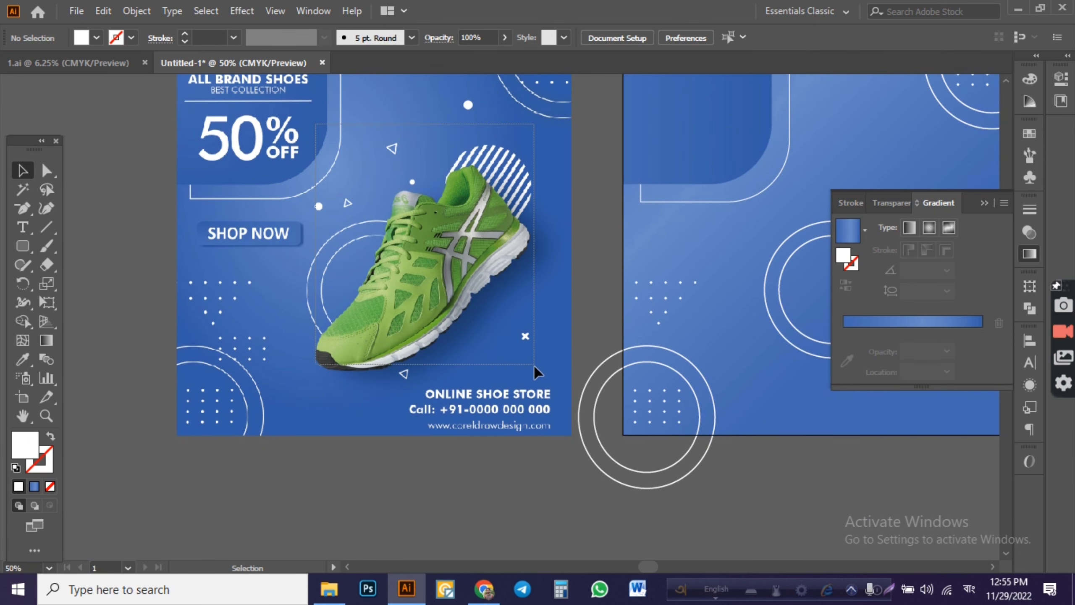
{"action": "left_click", "coordinate": [537, 381]}
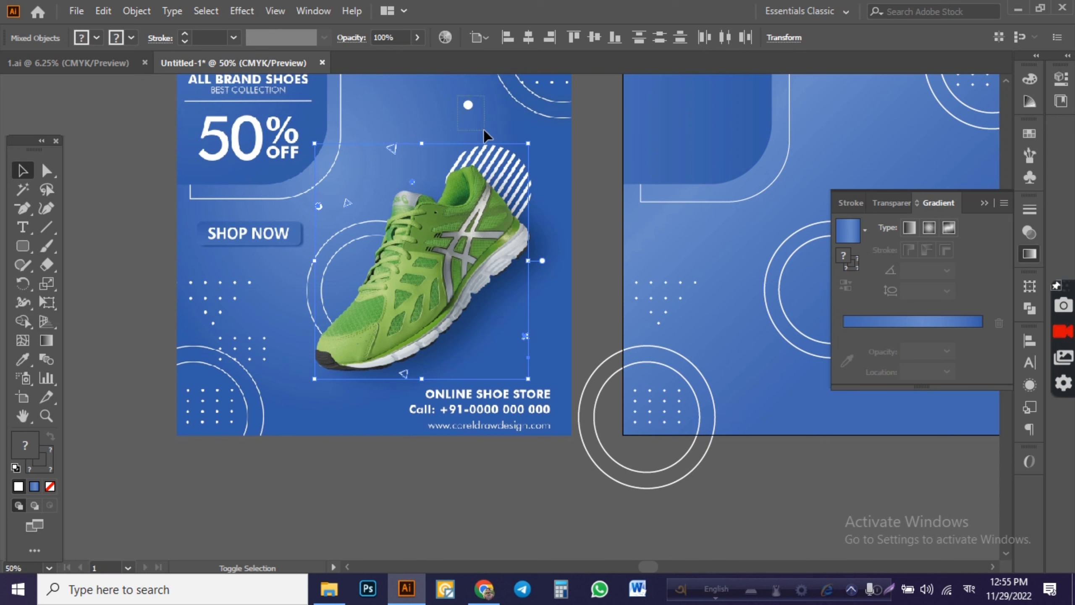
{"action": "scroll", "coordinate": [485, 131], "scroll_direction": "down", "scroll_amount": 2}
{"action": "mouse_move", "coordinate": [484, 130]}
{"action": "left_mouse_down"}
{"action": "mouse_move", "coordinate": [281, 163]}
{"action": "mouse_move", "coordinate": [503, 181]}
{"action": "left_mouse_up"}
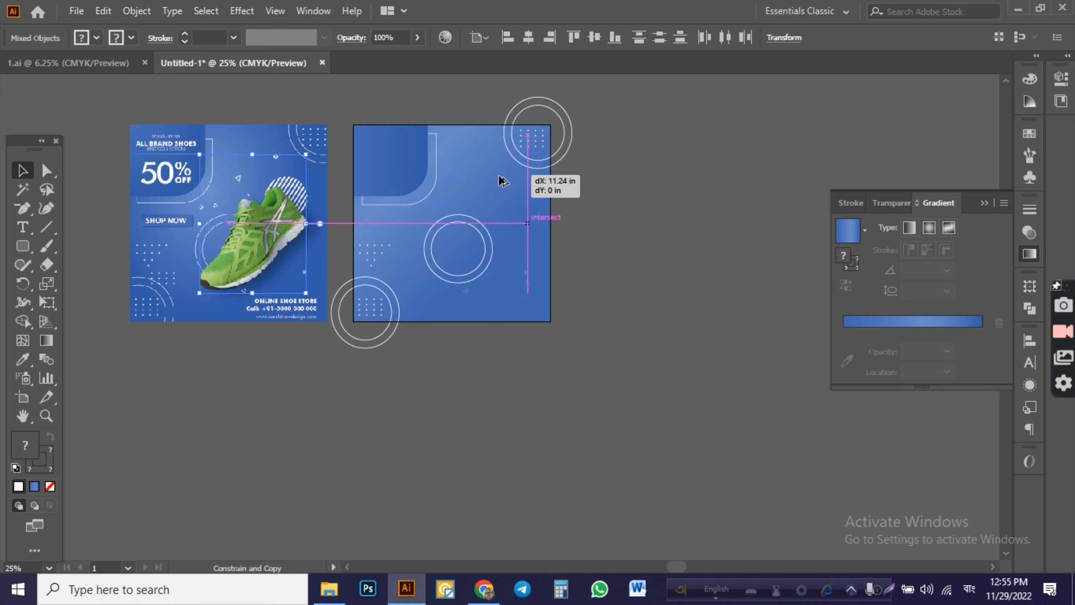
{"action": "left_click_drag", "start_coordinate": [501, 177], "coordinate": [501, 179]}
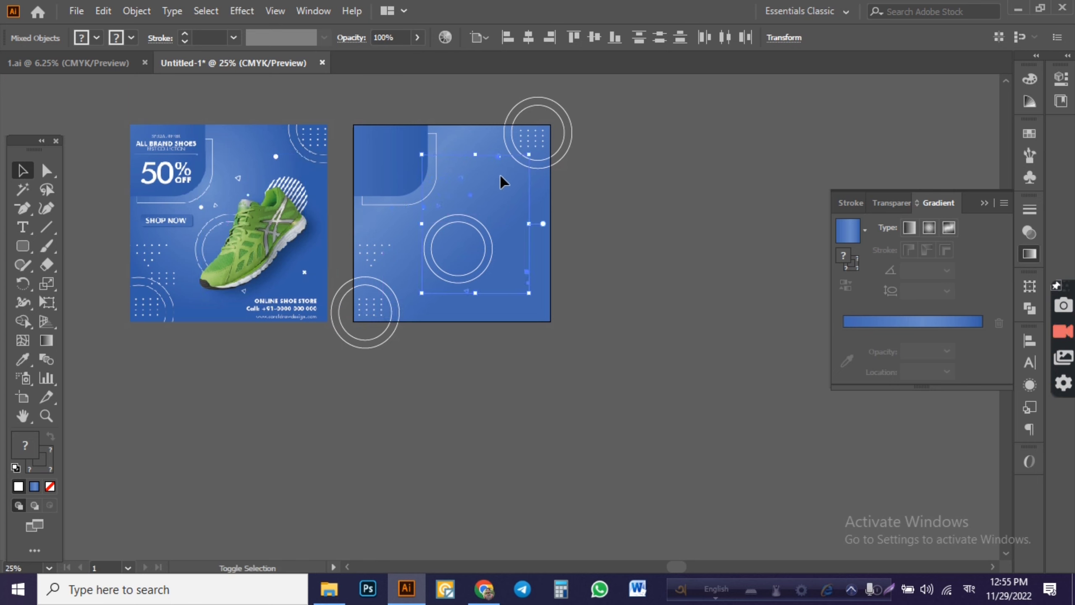
{"action": "left_click", "coordinate": [690, 182]}
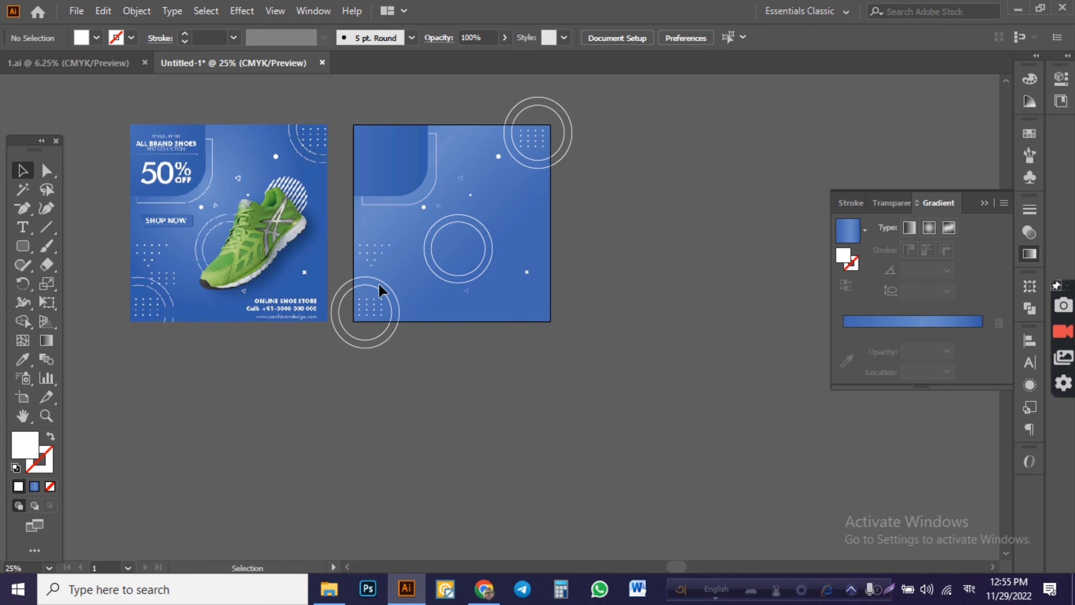
- Zoom back in on the banner's headline area
{"action": "scroll", "coordinate": [341, 275], "scroll_direction": "up", "scroll_amount": 3, "text": "alt"}
{"action": "scroll", "coordinate": [342, 275], "scroll_direction": "down", "scroll_amount": 3, "text": "alt"}
{"action": "scroll", "coordinate": [314, 249], "scroll_direction": "up", "scroll_amount": 1, "text": "alt"}
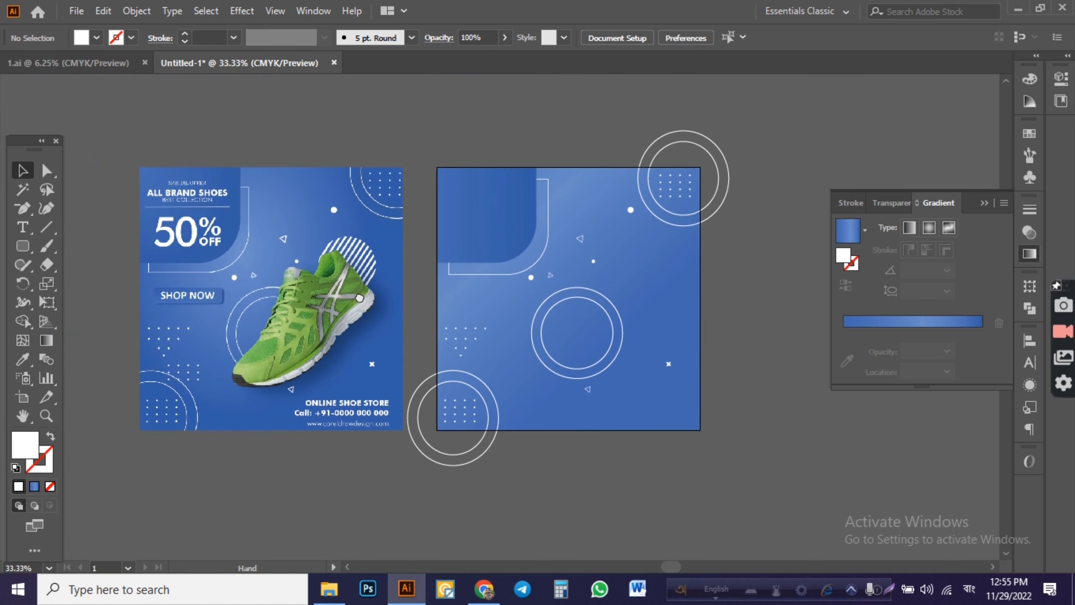
{"action": "left_click_drag", "start_coordinate": [186, 364], "coordinate": [233, 383]}
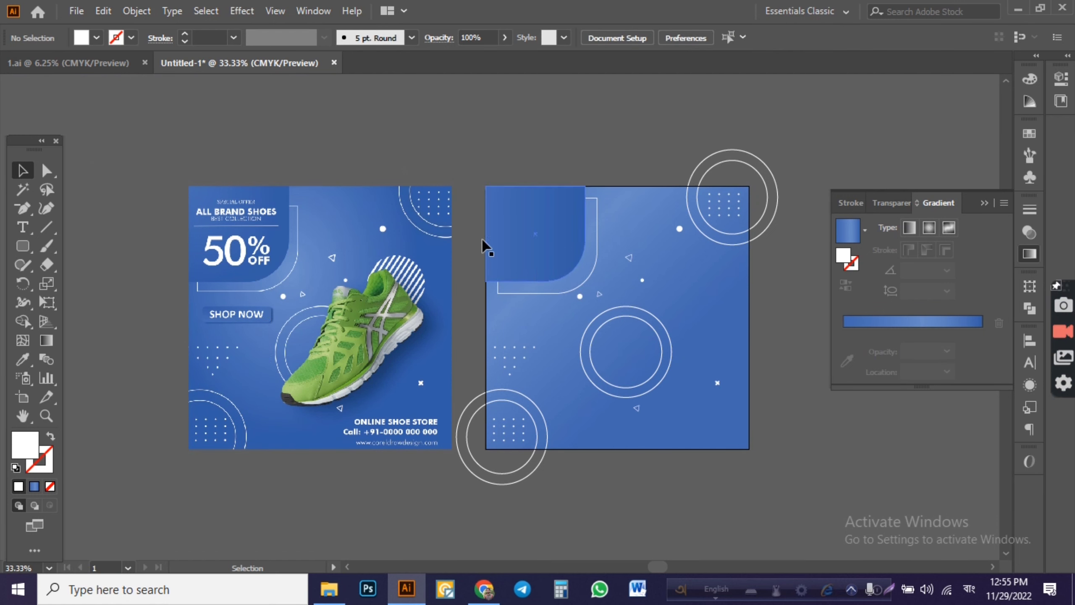
{"action": "scroll", "coordinate": [210, 170], "scroll_direction": "up", "scroll_amount": 1, "text": "alt"}
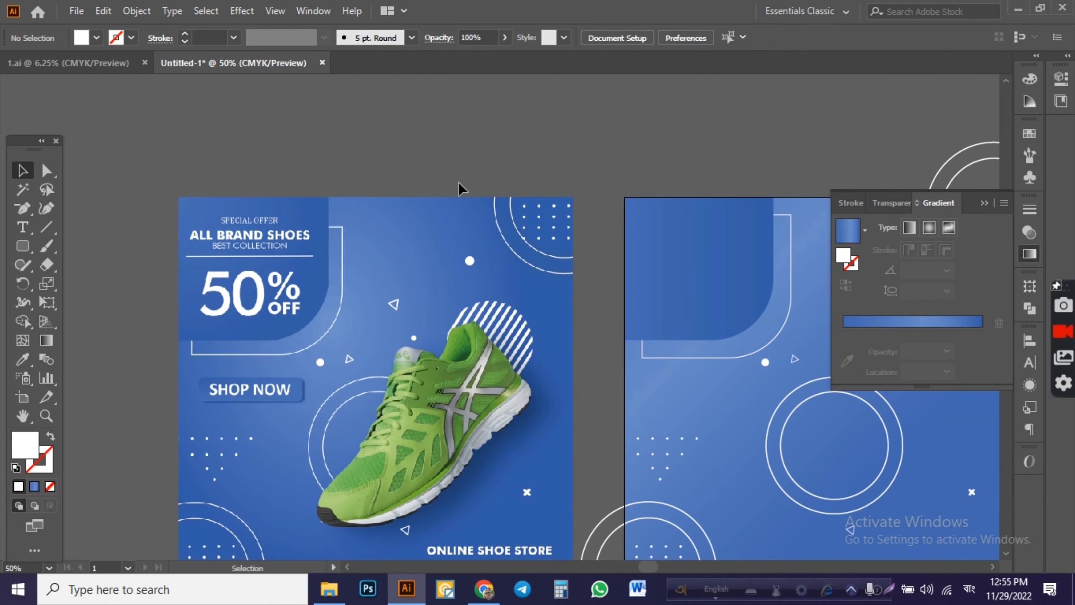
{"action": "left_click_drag", "start_coordinate": [459, 189], "coordinate": [597, 159]}
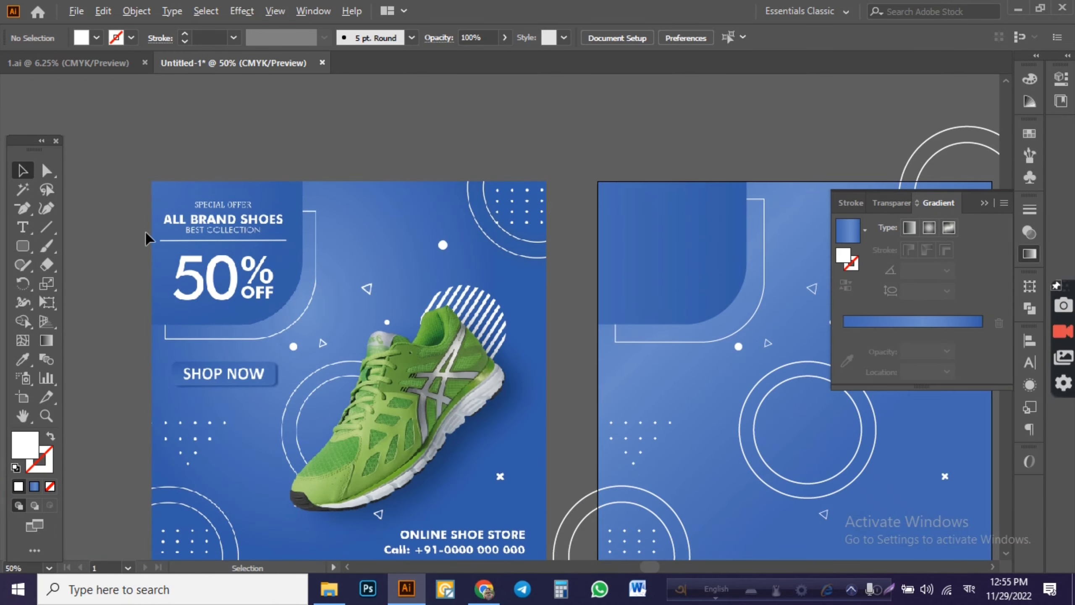
{"action": "scroll", "coordinate": [146, 239], "scroll_direction": "up", "scroll_amount": 2, "text": "alt"}
{"action": "left_click_drag", "start_coordinate": [191, 171], "coordinate": [267, 241]}
- Start a new text line beside SPECIAL OFFER, fixing accidental Bengali input
{"action": "key", "text": "t"}
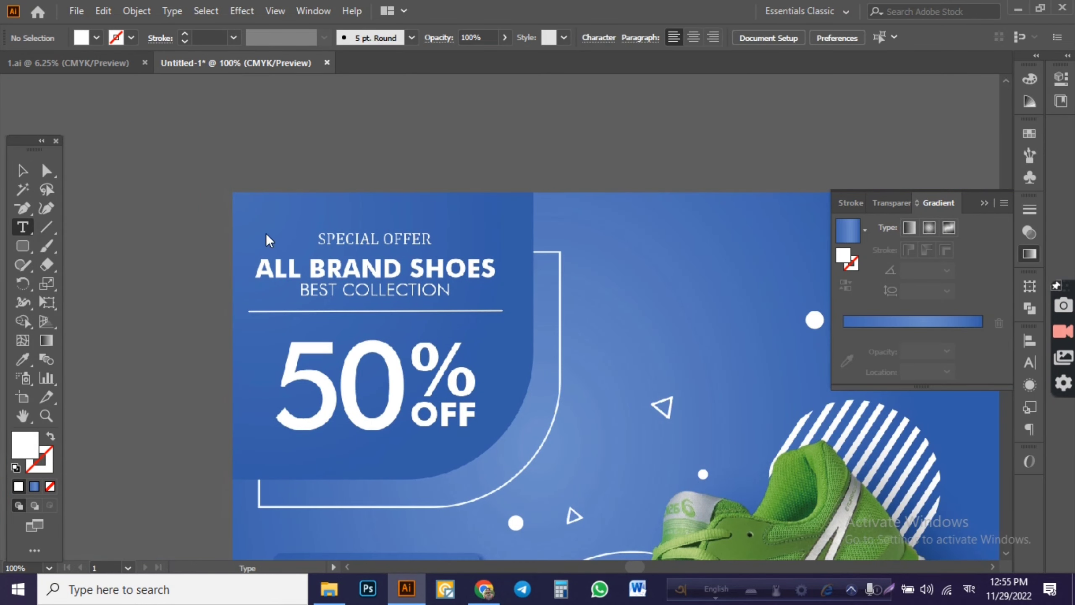
{"action": "scroll", "coordinate": [444, 241], "scroll_direction": "right", "scroll_amount": 3}
{"action": "scroll", "coordinate": [267, 221], "scroll_direction": "up", "scroll_amount": 2}
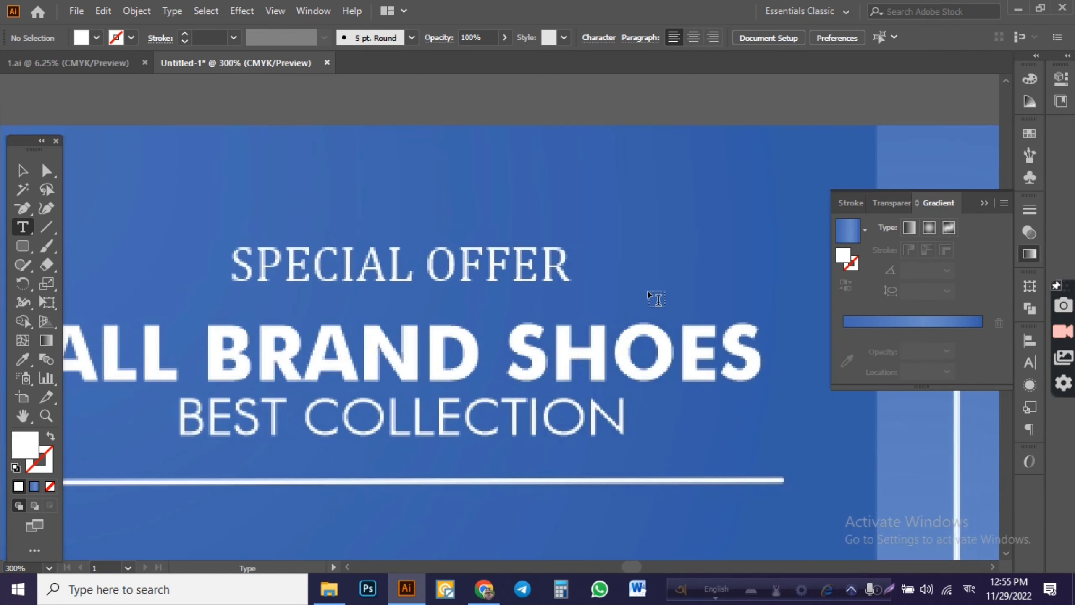
{"action": "scroll", "coordinate": [538, 253], "scroll_direction": "down", "scroll_amount": 1, "text": "alt"}
{"action": "scroll", "coordinate": [547, 244], "scroll_direction": "right", "scroll_amount": 3}
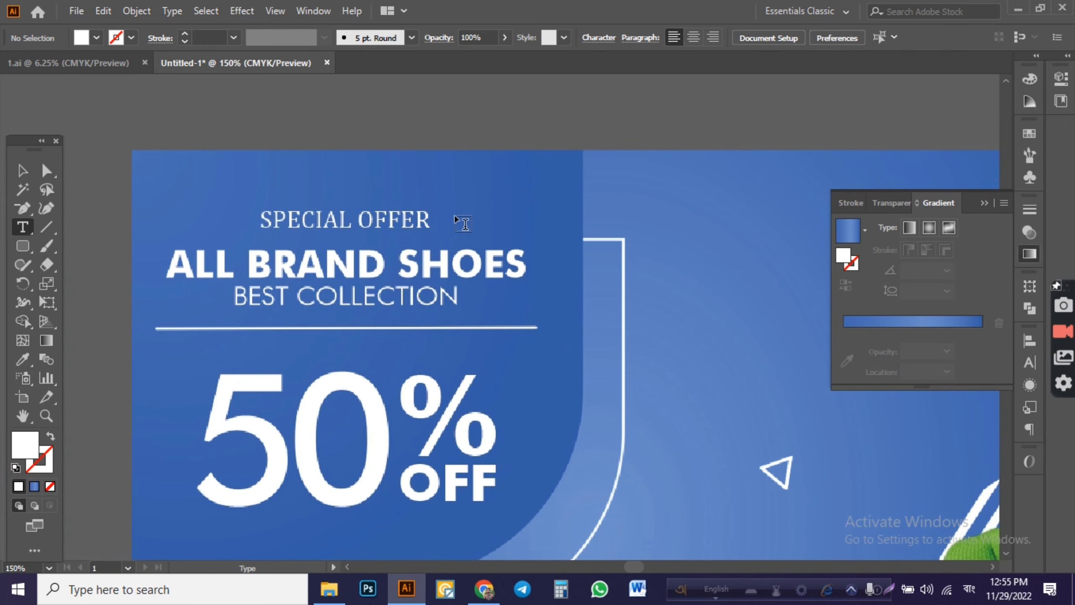
{"action": "left_click", "coordinate": [454, 215]}
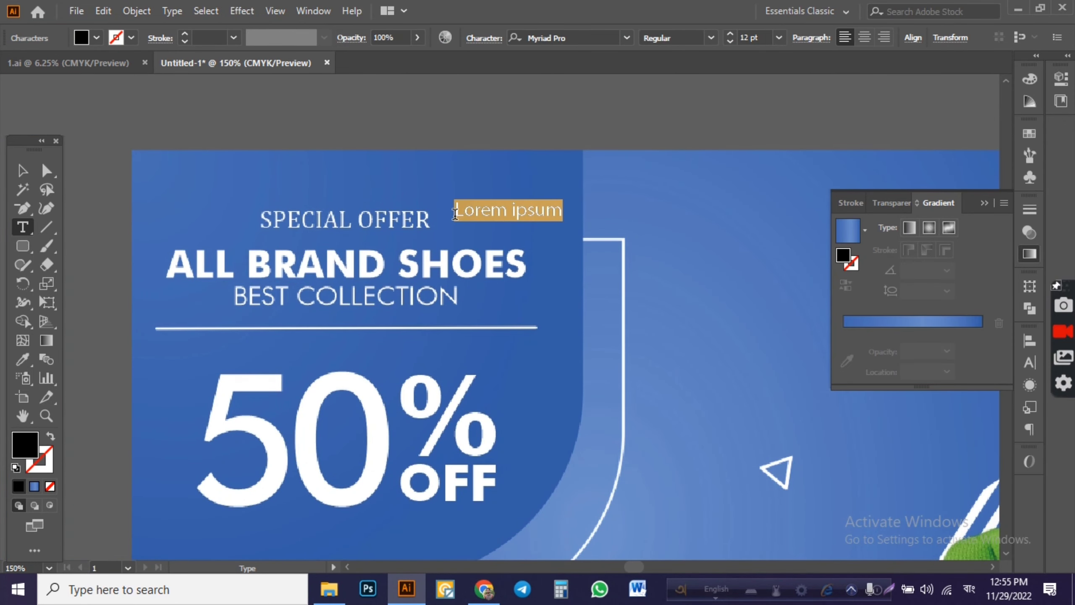
{"action": "type", "text": "ভেগোত"}
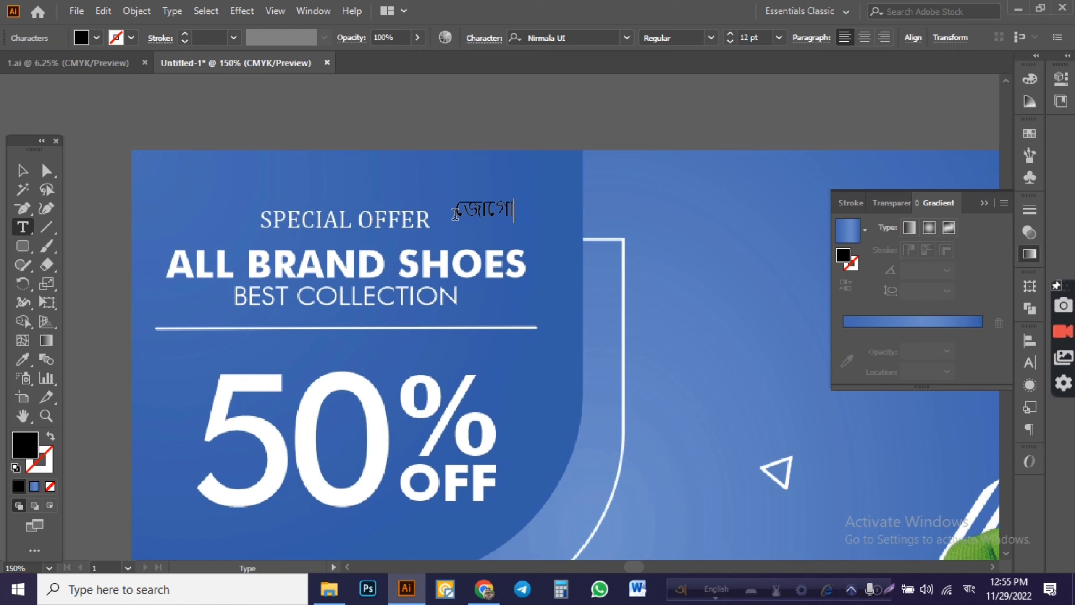
{"action": "key", "text": "BackSpace"}
{"action": "key", "text": "BackSpace"}
{"action": "key", "text": "BackSpace"}
{"action": "type", "text": "SPECIAL"}
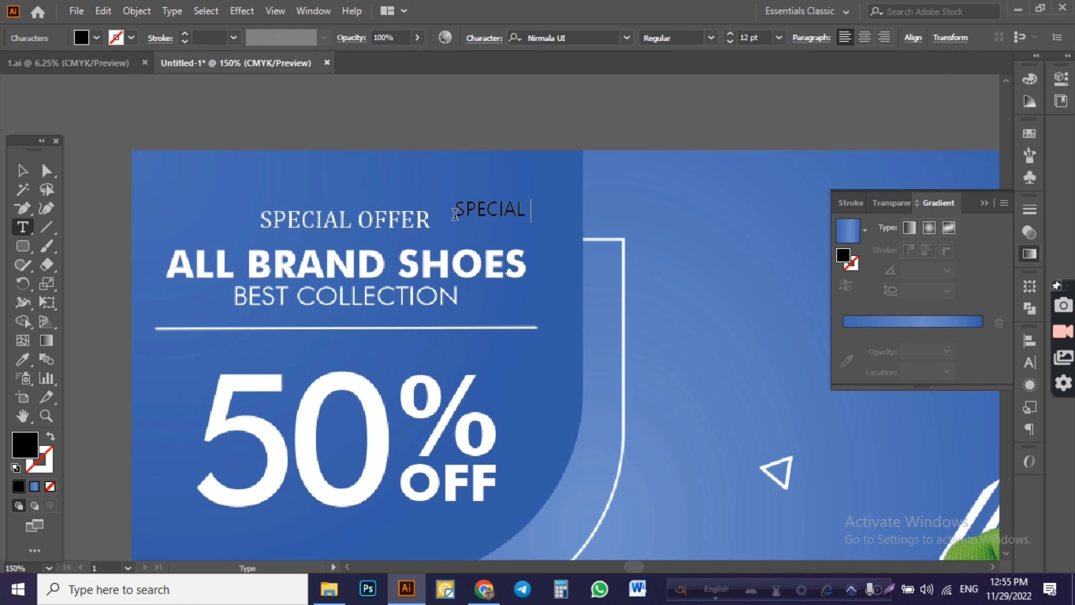
{"action": "type", "text": "OFFER"}
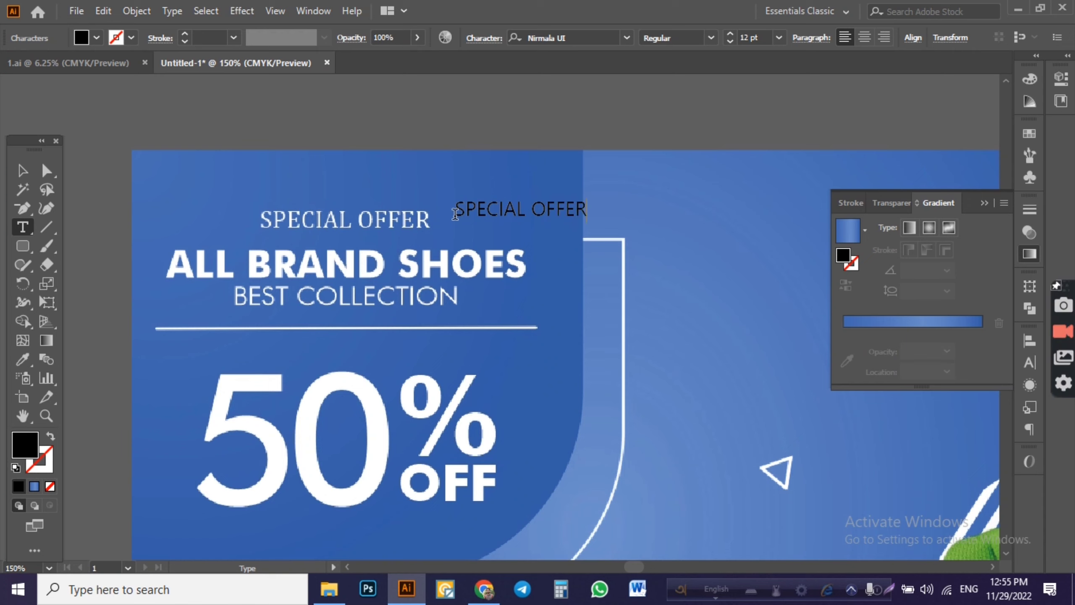
- Set the new SPECIAL OFFER text's font to Times New Roman
{"action": "left_click", "coordinate": [22, 170]}
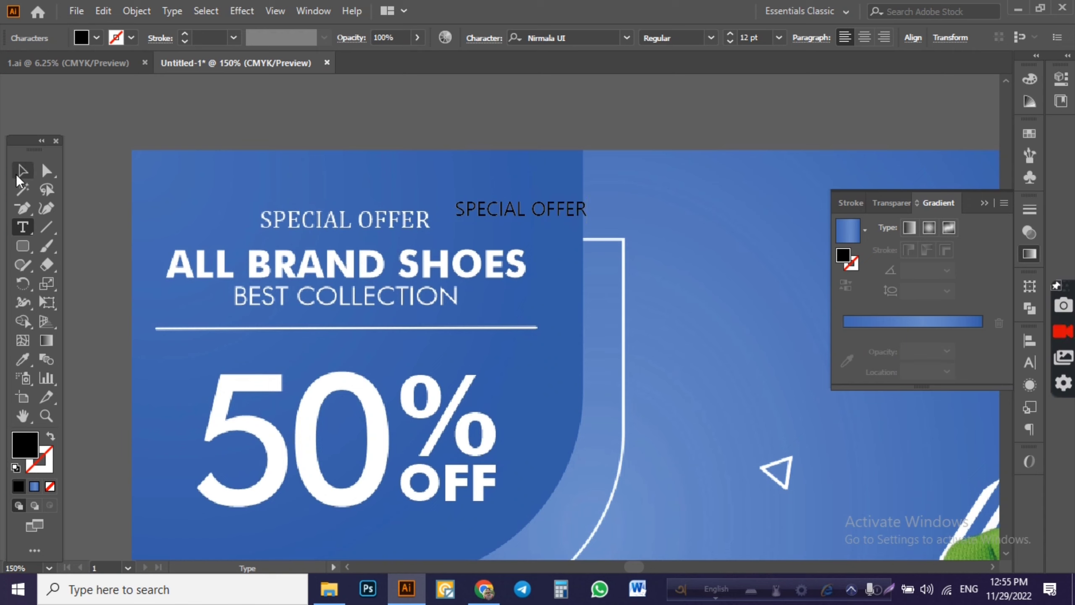
{"action": "left_click", "coordinate": [1036, 364]}
{"action": "left_click", "coordinate": [940, 358]}
{"action": "type", "text": "T"}
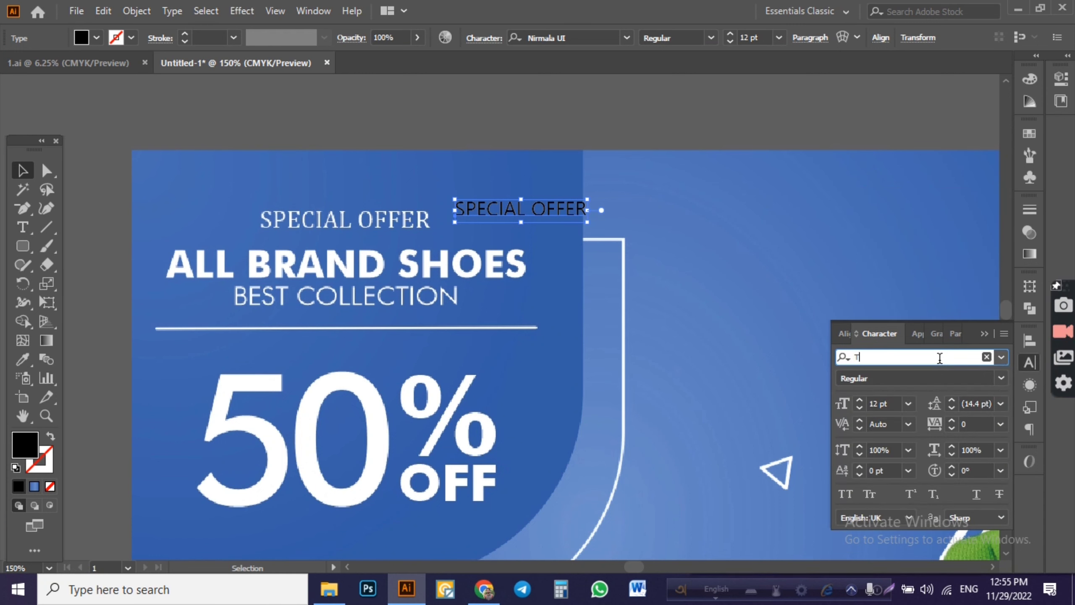
{"action": "type", "text": "IMES"}
{"action": "left_click", "coordinate": [855, 437]}
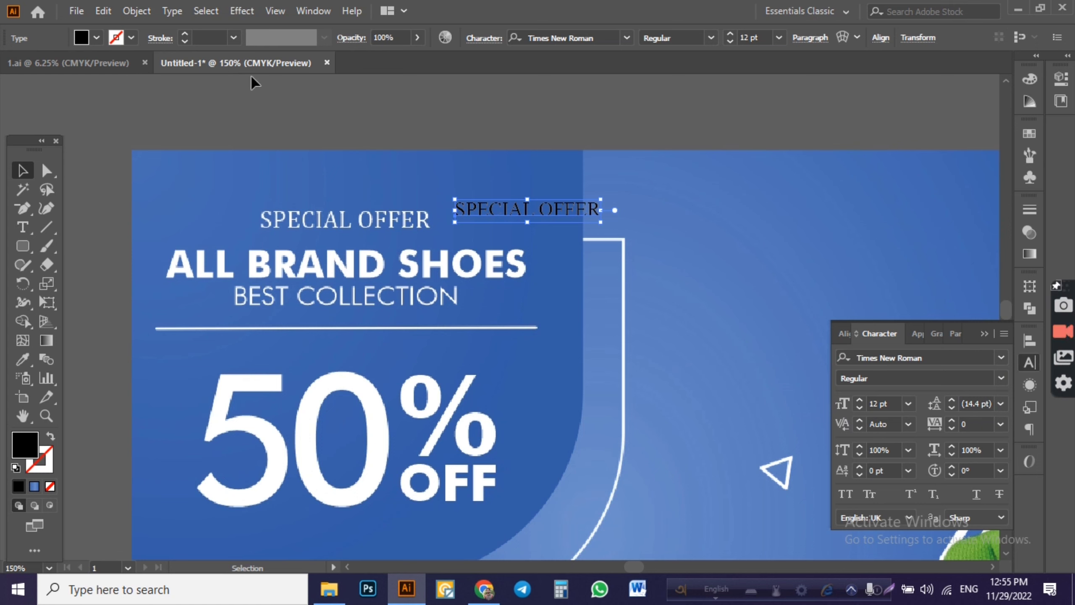
- Make the text white at 13 pt and nudge it slightly upward
{"action": "left_click", "coordinate": [82, 38]}
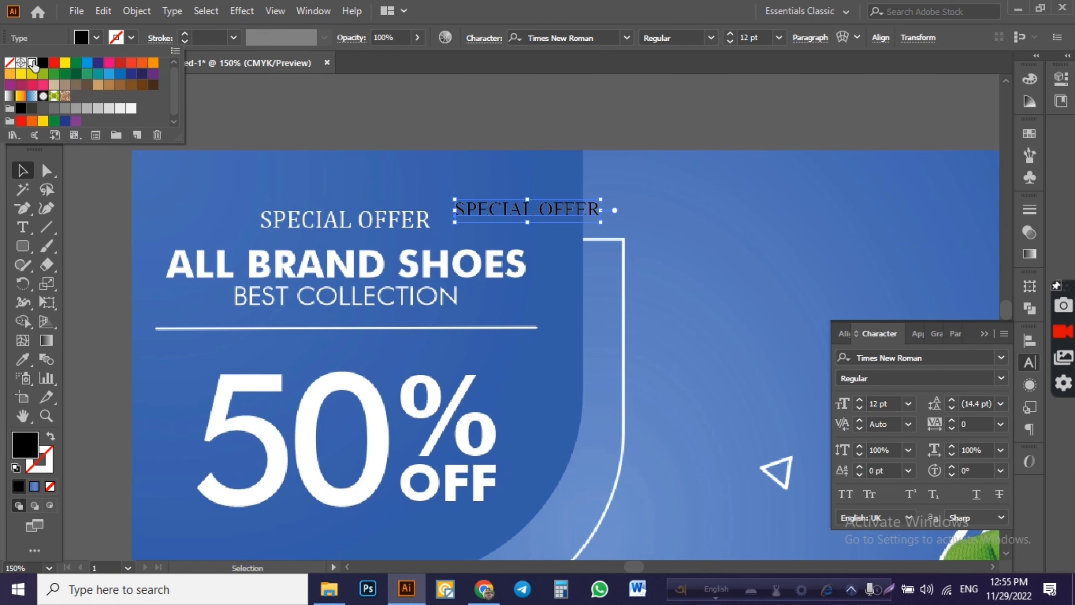
{"action": "left_click", "coordinate": [32, 63]}
{"action": "scroll", "coordinate": [497, 231], "scroll_direction": "up", "scroll_amount": 1, "text": "alt"}
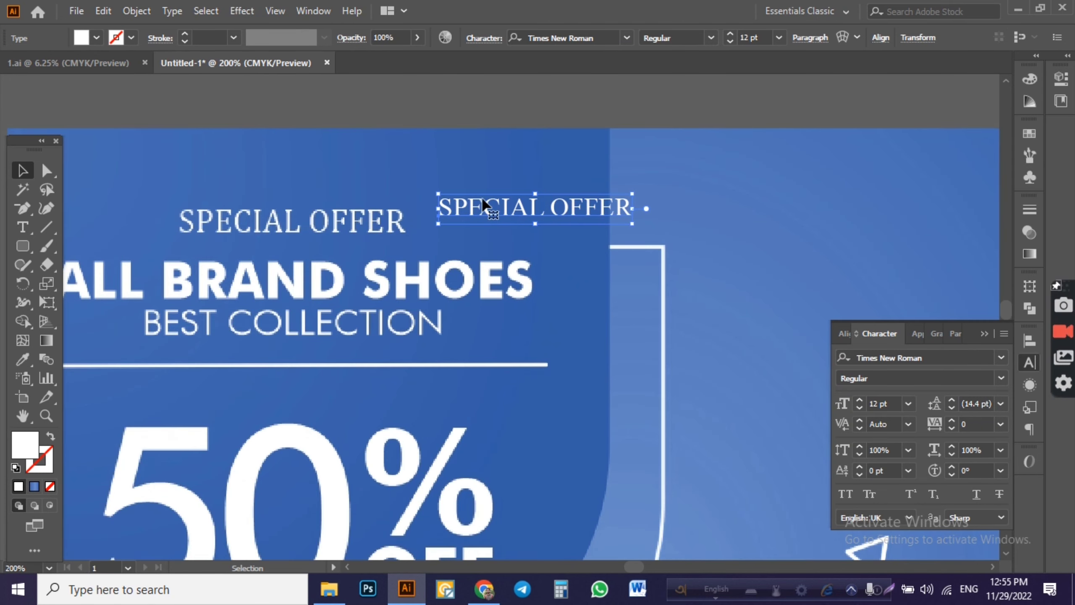
{"action": "left_click_drag", "start_coordinate": [476, 209], "coordinate": [469, 227]}
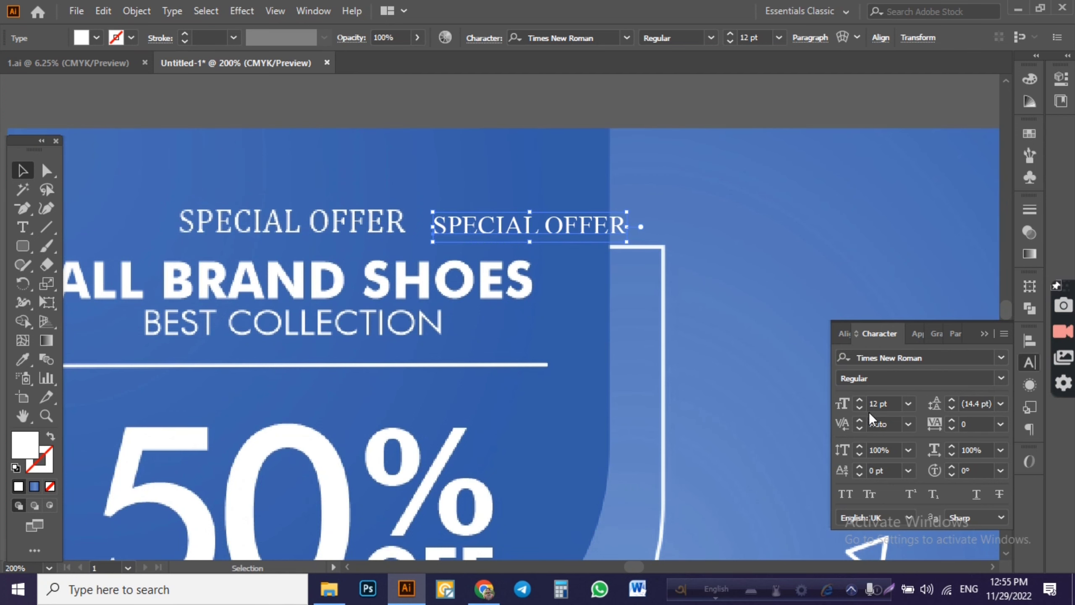
{"action": "left_click", "coordinate": [859, 400]}
{"action": "key", "text": "Up"}
{"action": "key", "text": "Up"}
{"action": "key", "text": "Up"}
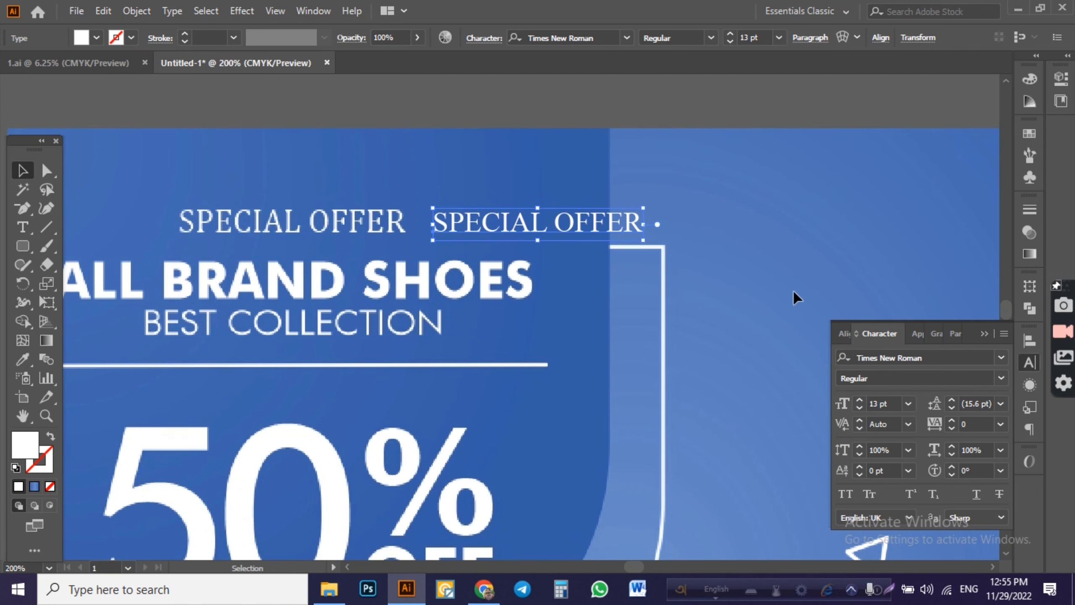
{"action": "key", "text": "Up"}
{"action": "key", "text": "Up"}
{"action": "key", "text": "Up"}
{"action": "scroll", "coordinate": [768, 299], "scroll_direction": "down", "scroll_amount": 1, "text": "alt"}
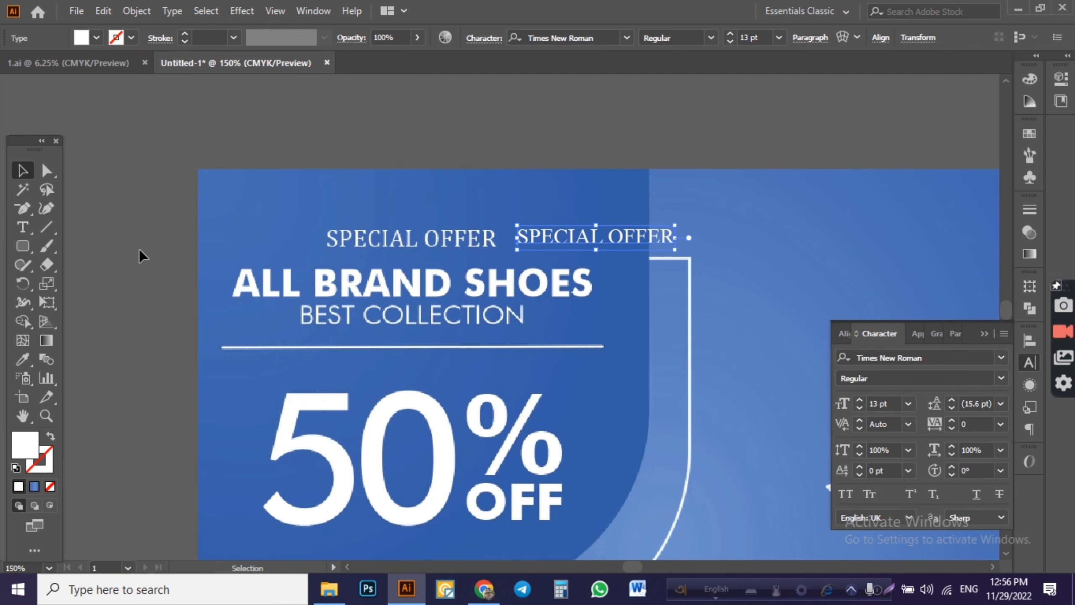
- Type the ALL BRAND SHOES heading and set it to Roboto Black
{"action": "left_click", "coordinate": [23, 227]}
{"action": "left_click", "coordinate": [637, 286]}
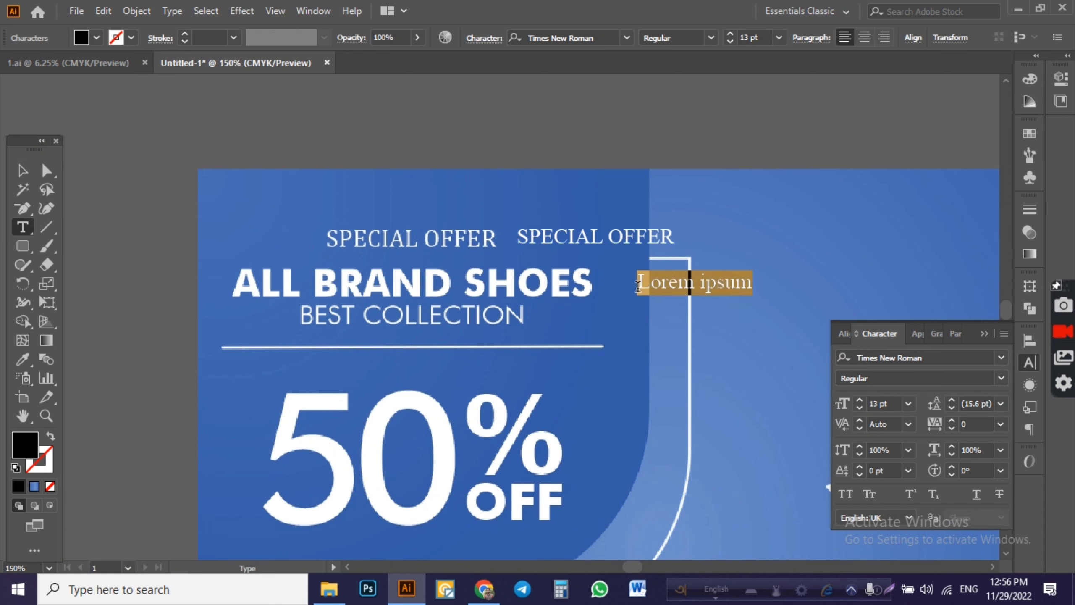
{"action": "type", "text": "ALL BRAND"}
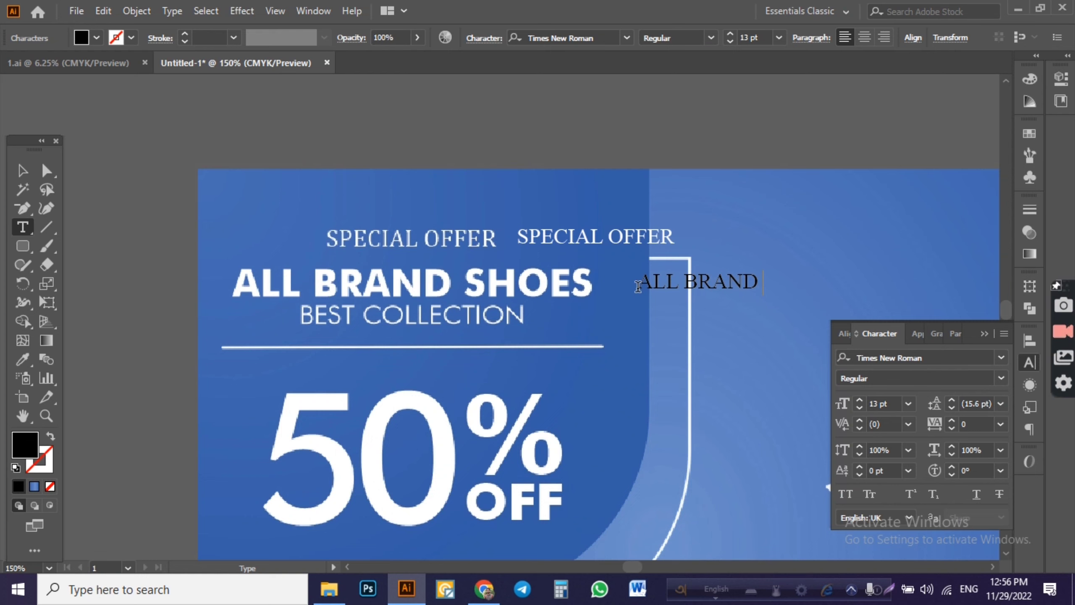
{"action": "type", "text": "SHOES"}
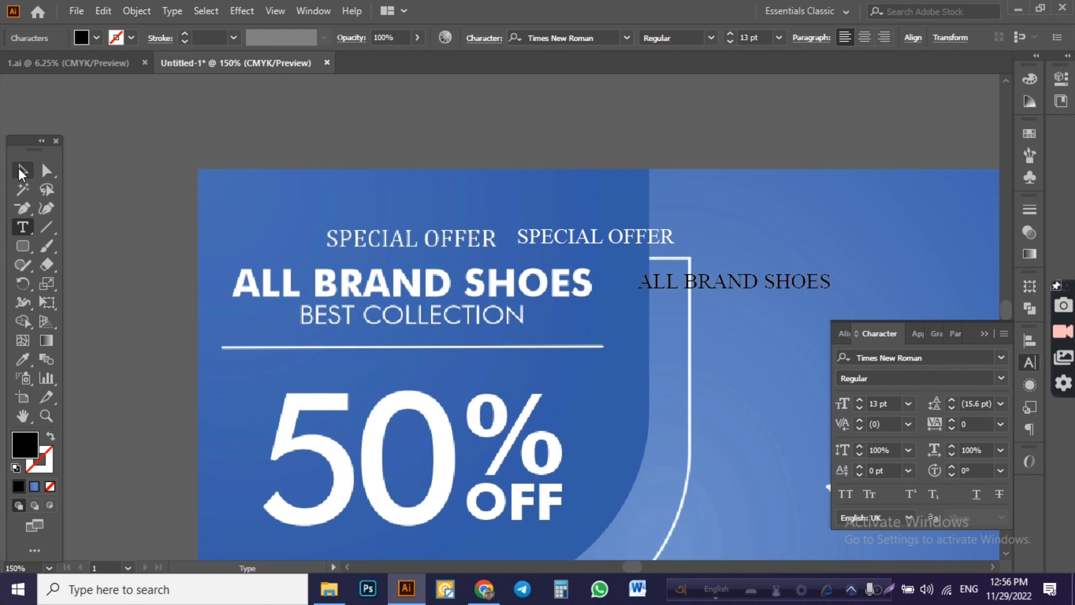
{"action": "left_click", "coordinate": [21, 174]}
{"action": "left_click", "coordinate": [910, 357]}
{"action": "type", "text": "R"}
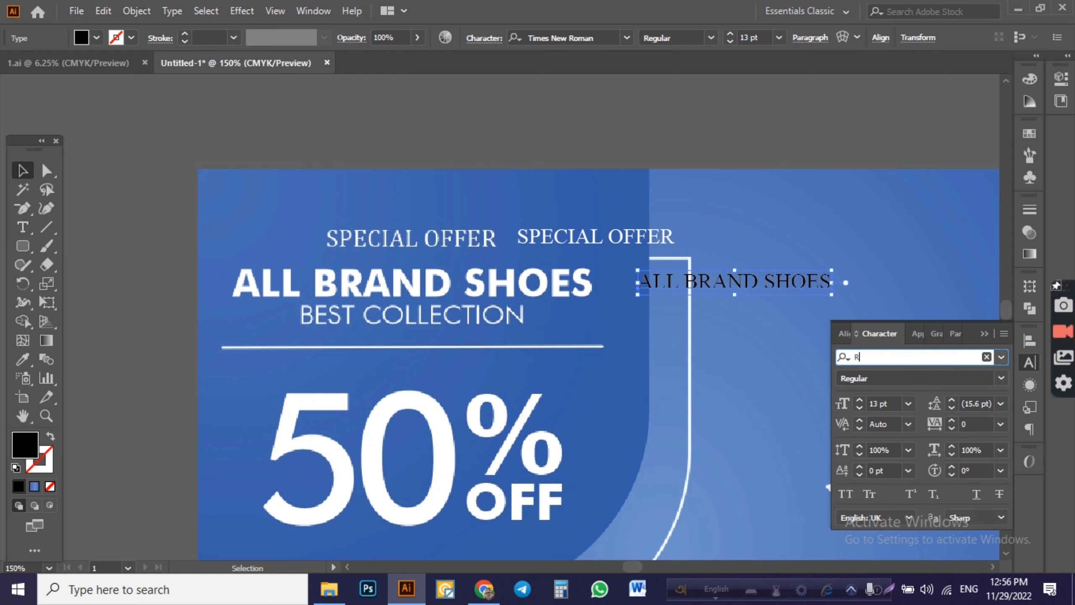
{"action": "type", "text": "OBO"}
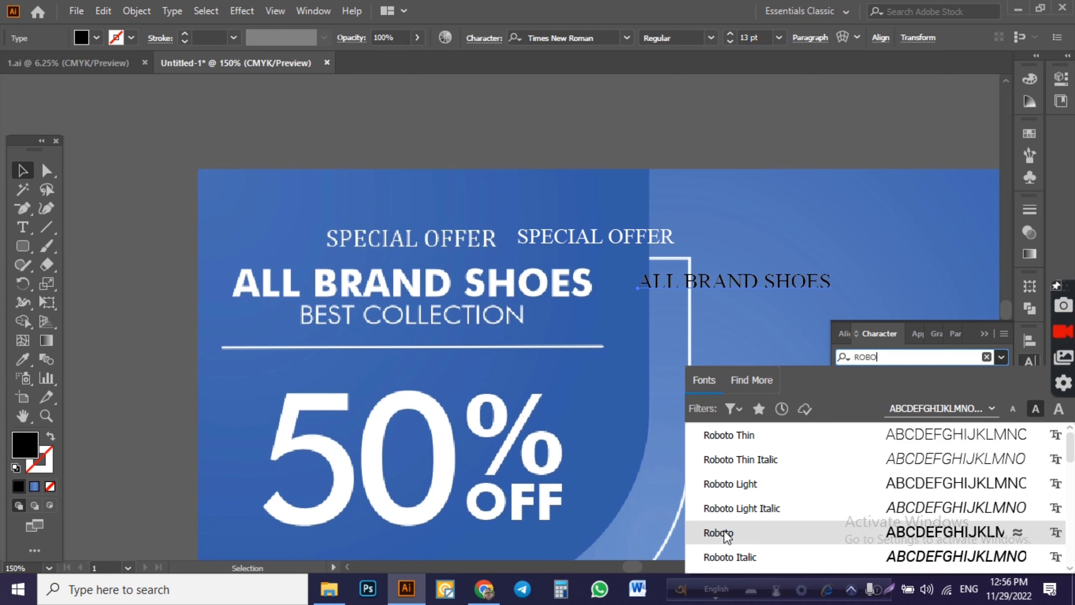
{"action": "left_click", "coordinate": [720, 532]}
{"action": "left_click", "coordinate": [1000, 378]}
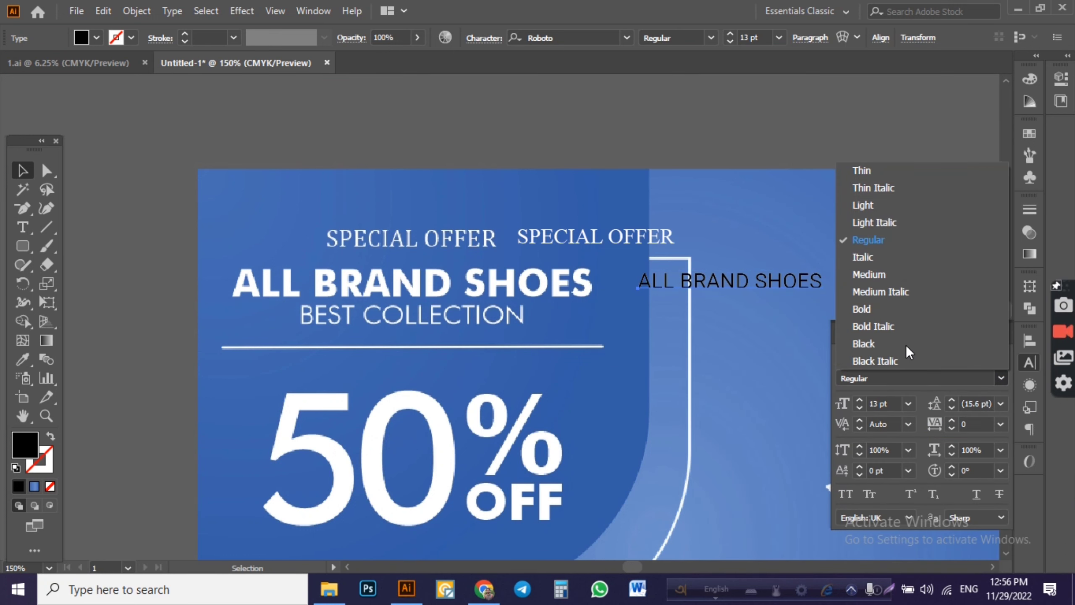
{"action": "left_click", "coordinate": [889, 343]}
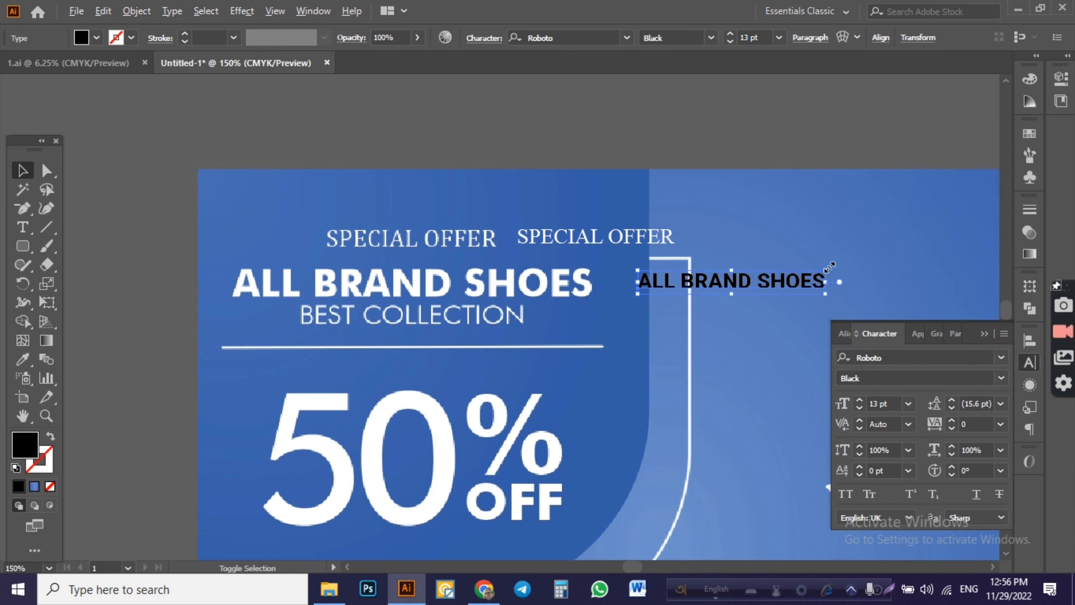
- Size the heading to 25 pt, place it over the original, and fill it white
{"action": "left_click_drag", "start_coordinate": [823, 271], "coordinate": [894, 237]}
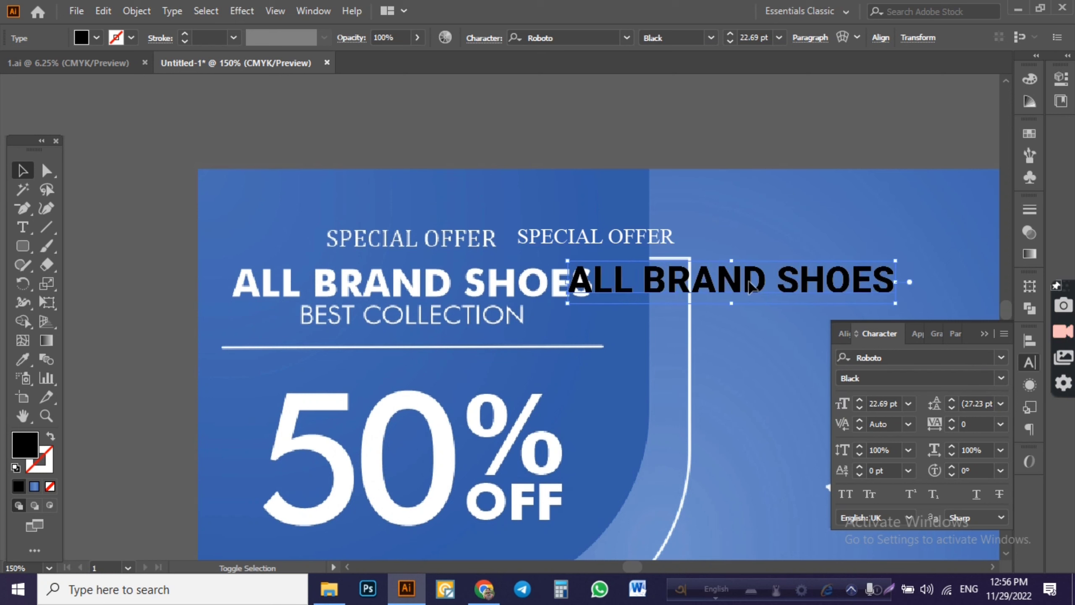
{"action": "left_click_drag", "start_coordinate": [730, 287], "coordinate": [419, 293]}
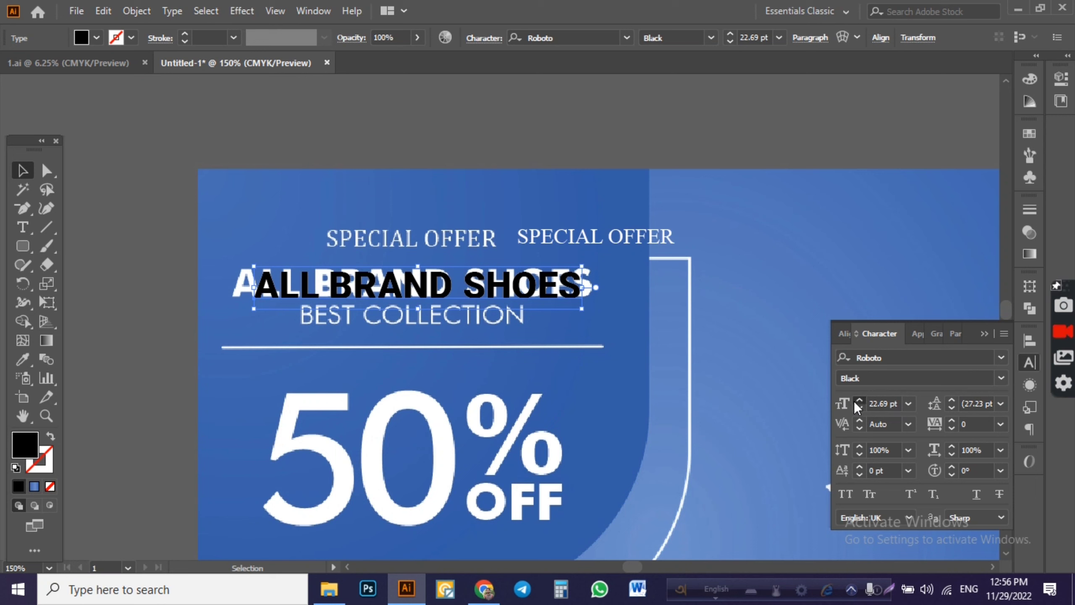
{"action": "left_click", "coordinate": [856, 401]}
{"action": "left_click", "coordinate": [856, 401]}
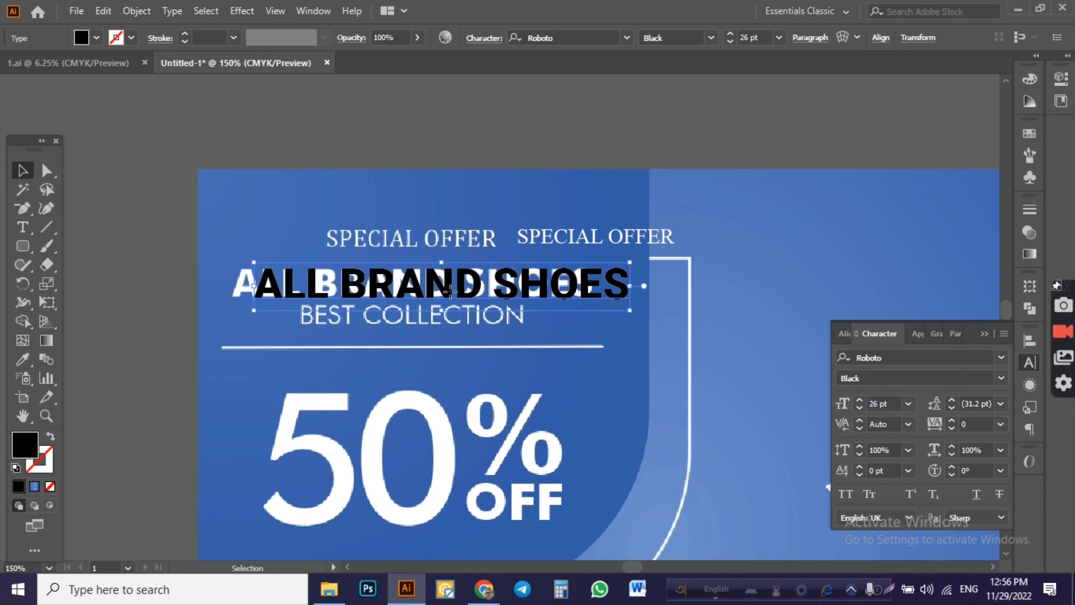
{"action": "left_click_drag", "start_coordinate": [450, 291], "coordinate": [425, 291]}
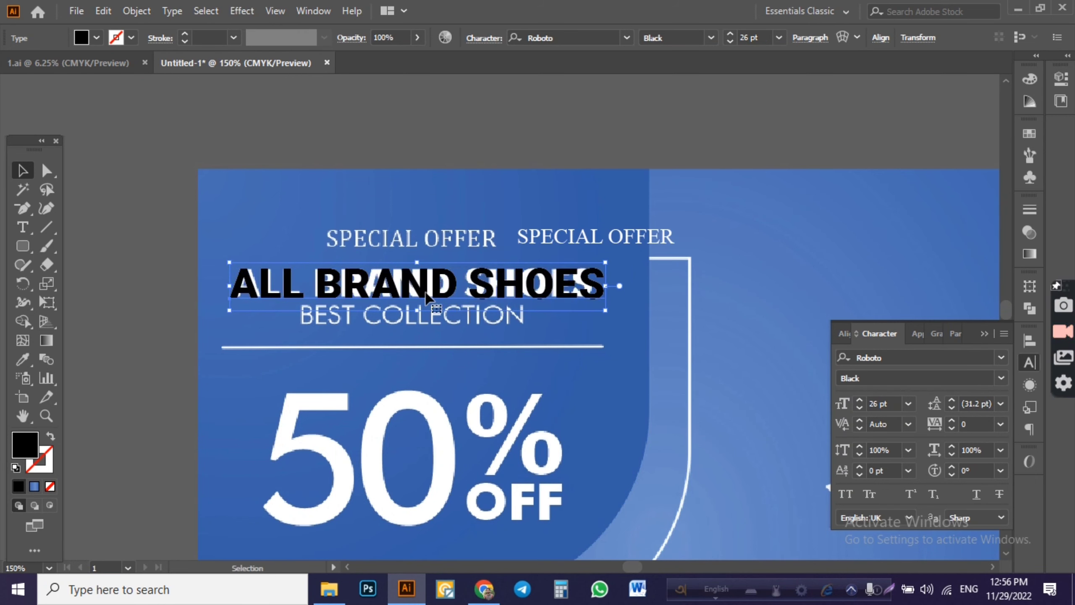
{"action": "left_click", "coordinate": [862, 408]}
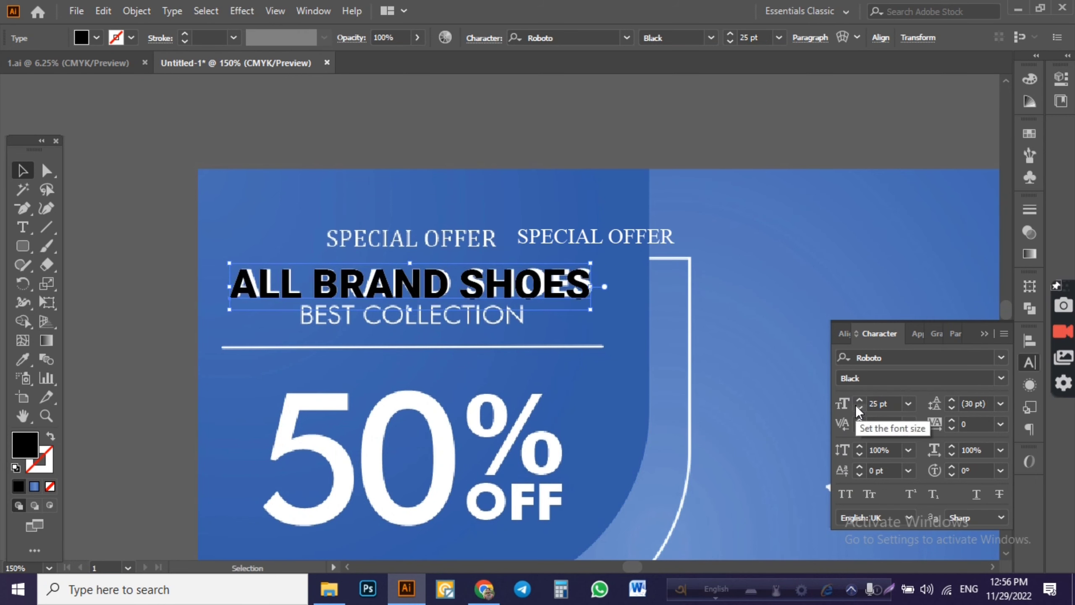
{"action": "left_click", "coordinate": [97, 39]}
{"action": "left_click", "coordinate": [32, 64]}
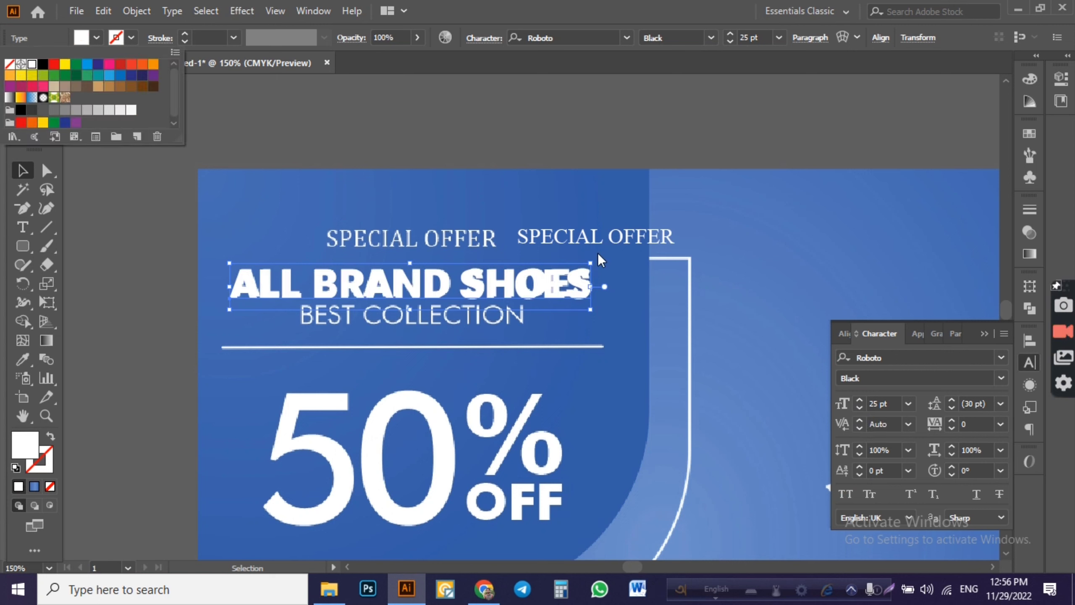
{"action": "key", "text": "Escape"}
- Type BEST COLLECTION, move it over the original line, and set Roboto Regular
{"action": "key", "text": "t"}
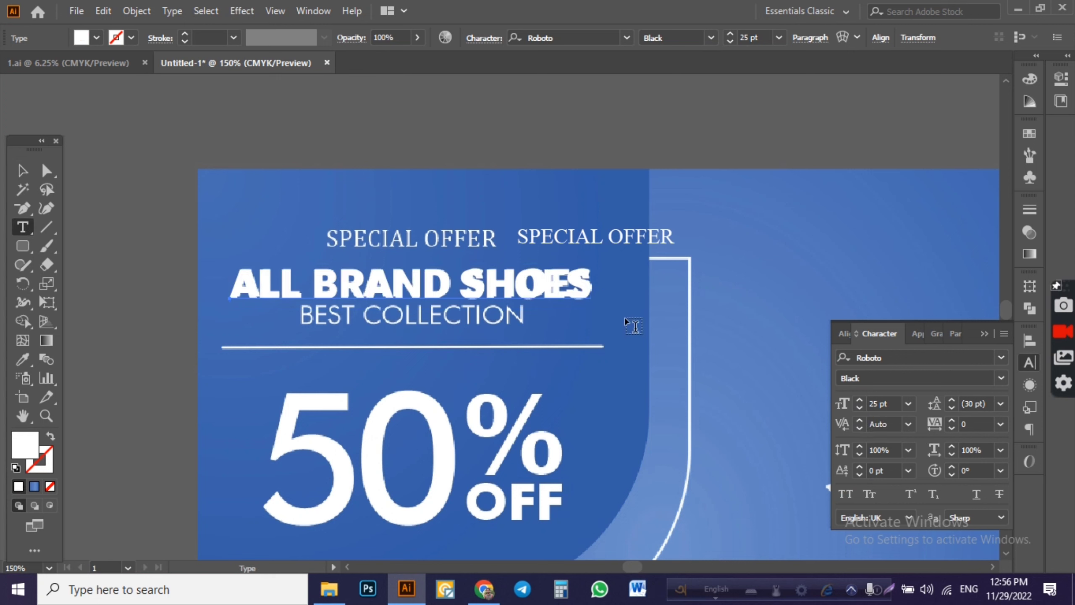
{"action": "left_click", "coordinate": [625, 317]}
{"action": "type", "text": "BE"}
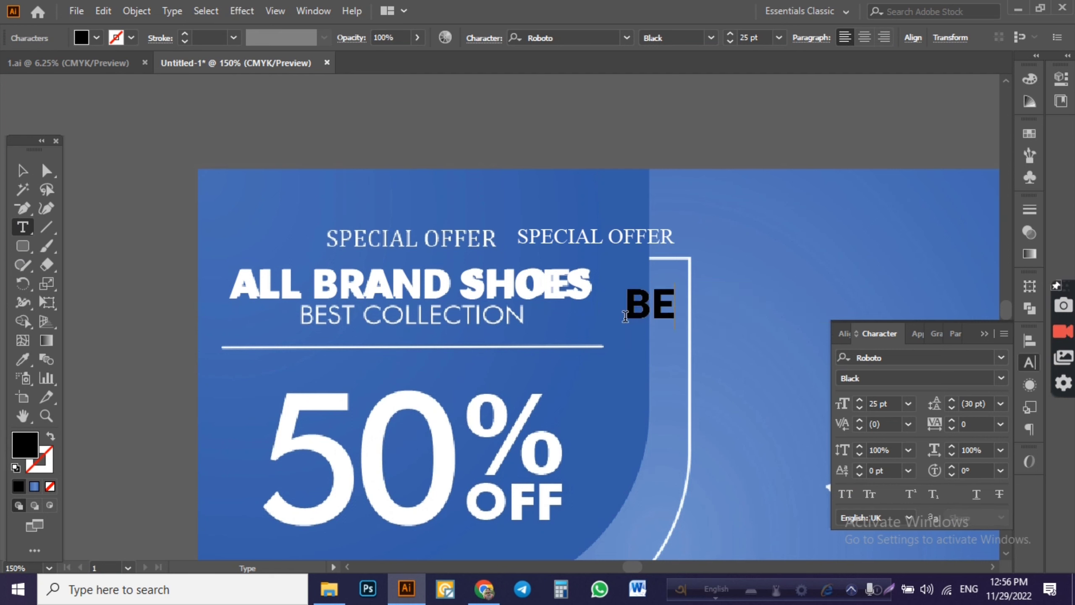
{"action": "type", "text": "ST COLLE"}
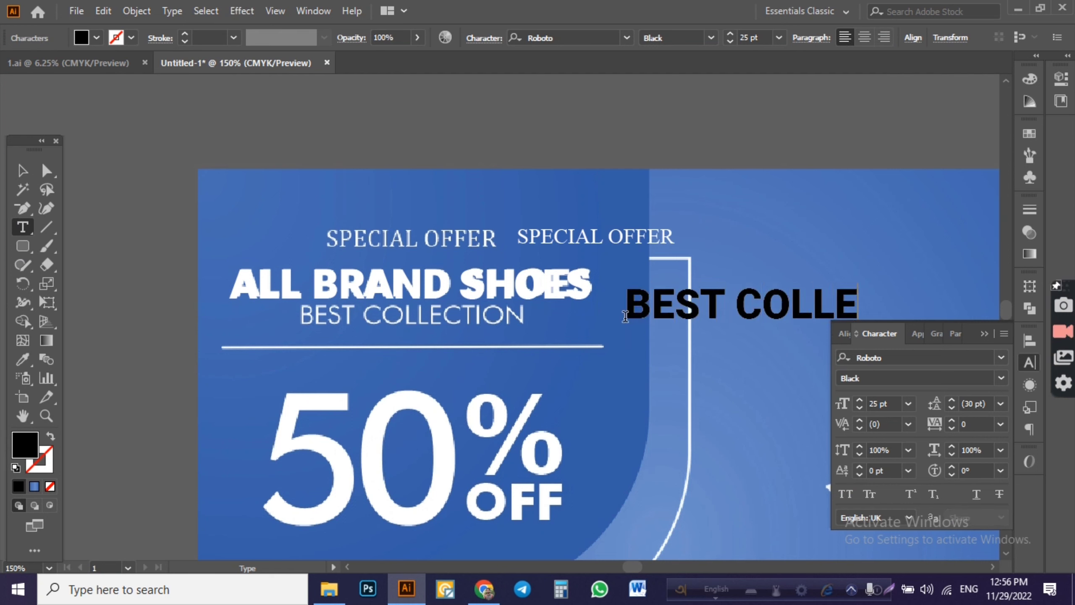
{"action": "type", "text": "CTION"}
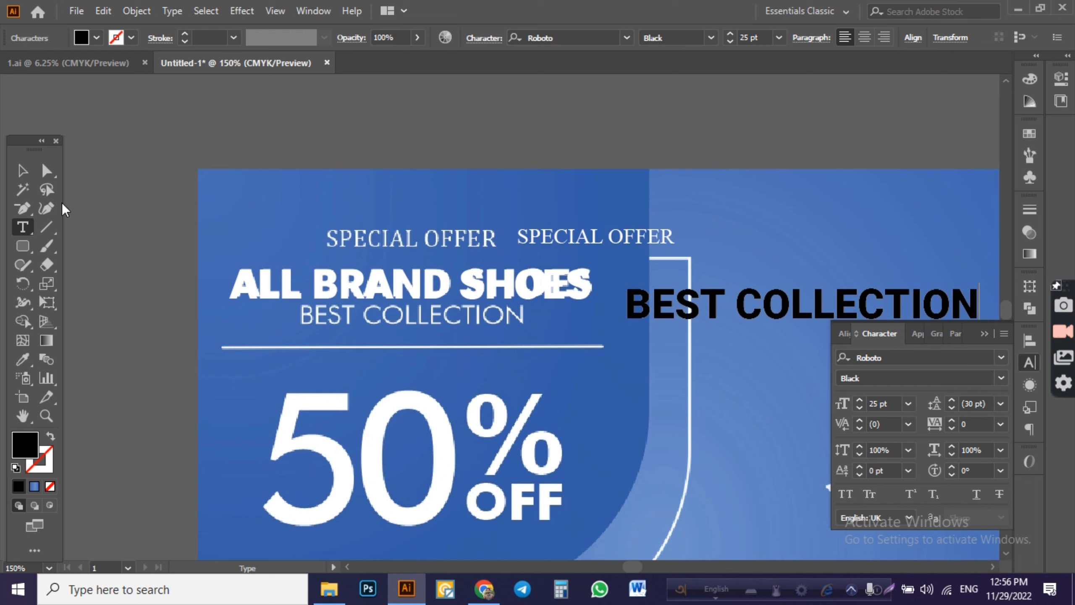
{"action": "left_click", "coordinate": [23, 170]}
{"action": "left_click_drag", "start_coordinate": [764, 308], "coordinate": [425, 331]}
{"action": "left_click", "coordinate": [858, 409]}
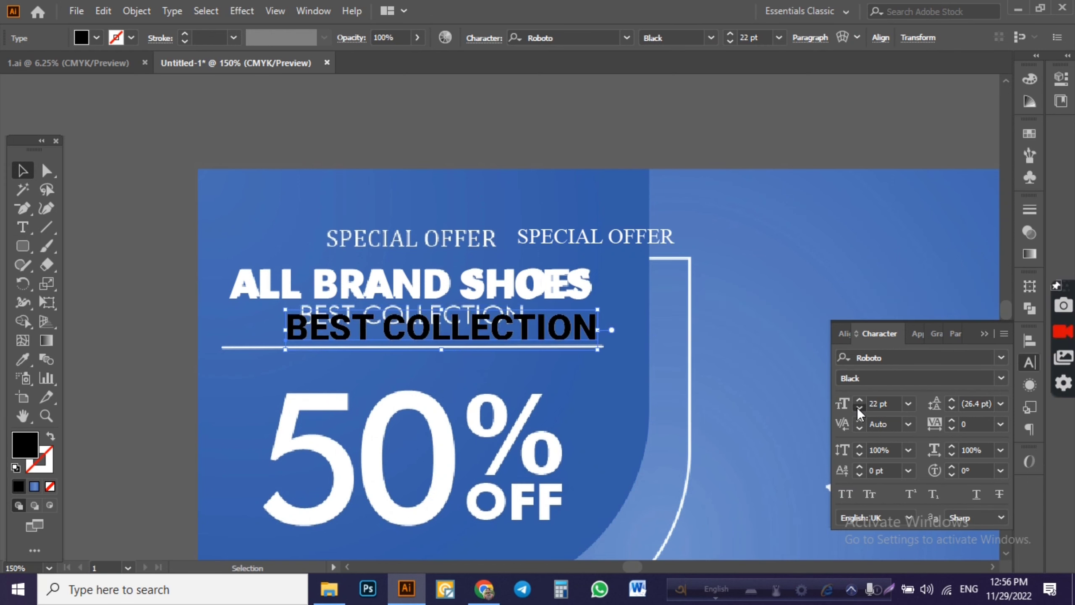
{"action": "left_click", "coordinate": [858, 408]}
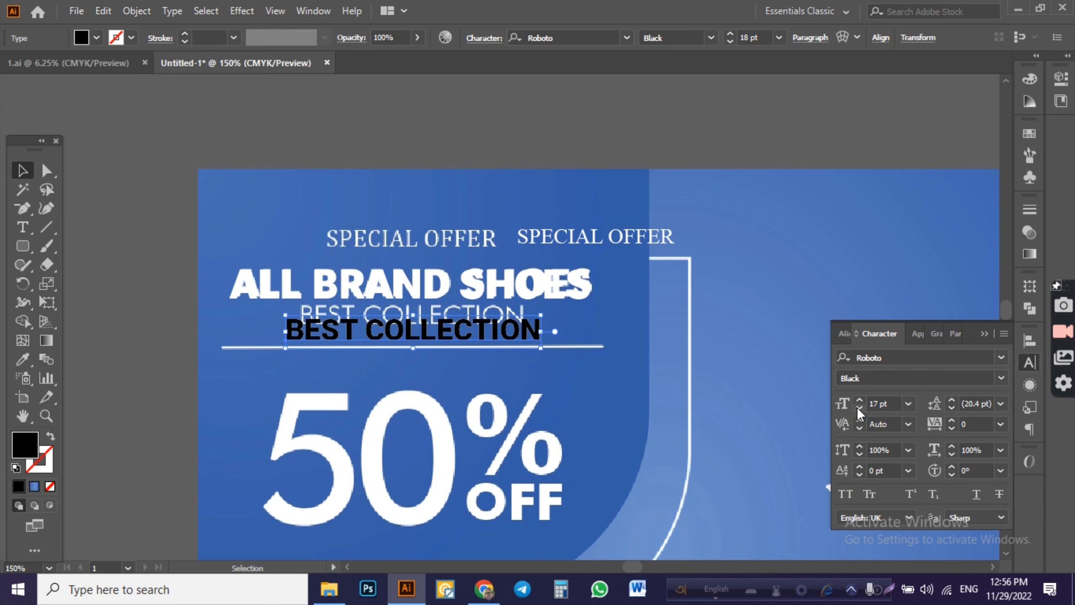
{"action": "left_click", "coordinate": [1001, 378]}
{"action": "left_click", "coordinate": [880, 238]}
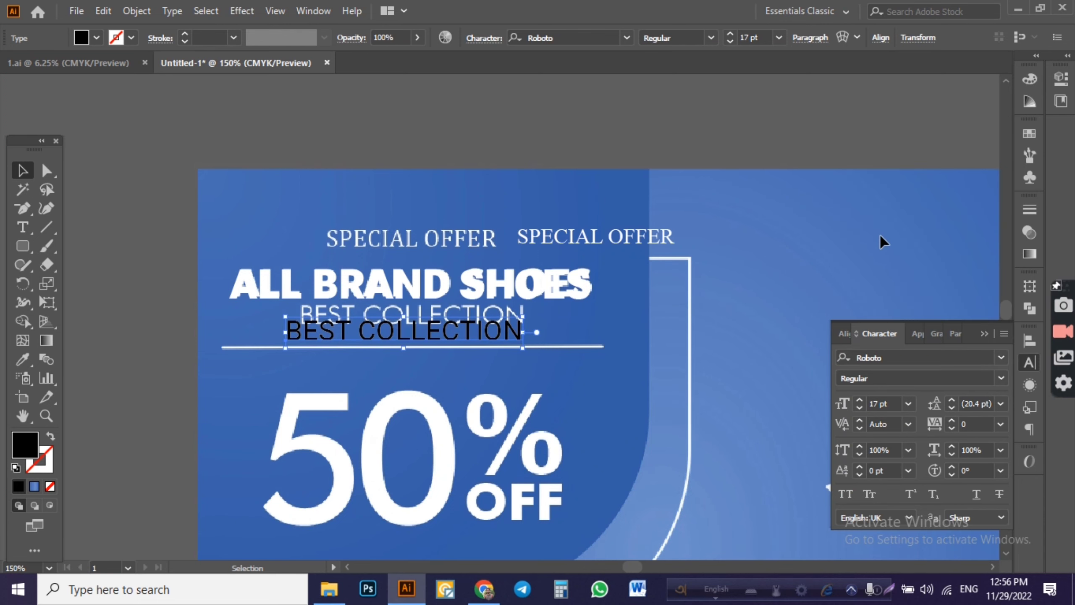
- Set BEST COLLECTION to 16 pt and line it up on the original subheading
{"action": "scroll", "coordinate": [455, 355], "scroll_direction": "up", "scroll_amount": 1}
{"action": "scroll", "coordinate": [455, 355], "scroll_direction": "up", "scroll_amount": 1}
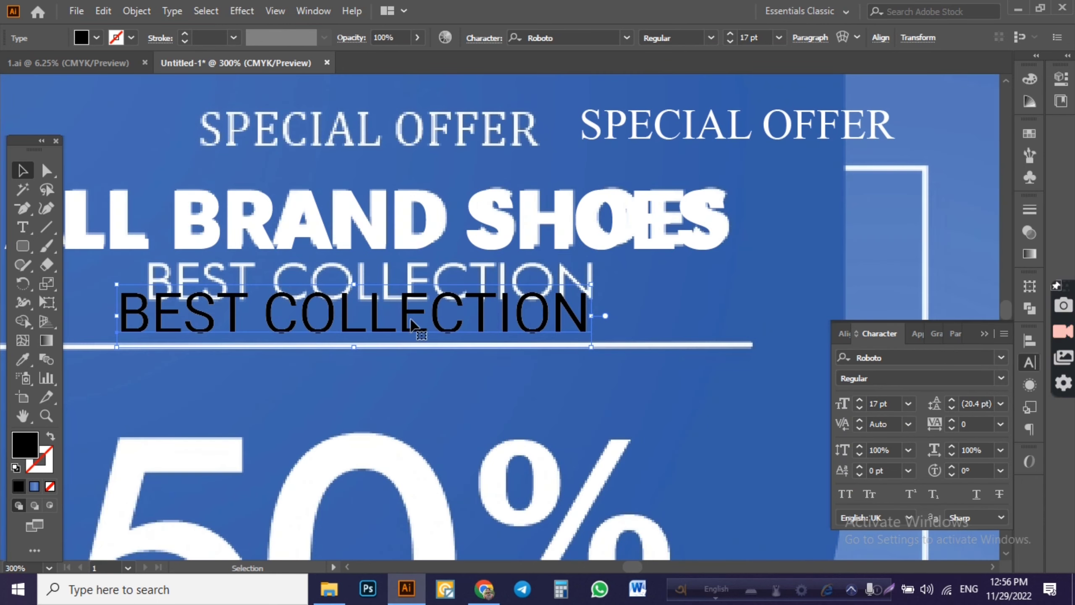
{"action": "left_click_drag", "start_coordinate": [416, 299], "coordinate": [422, 291]}
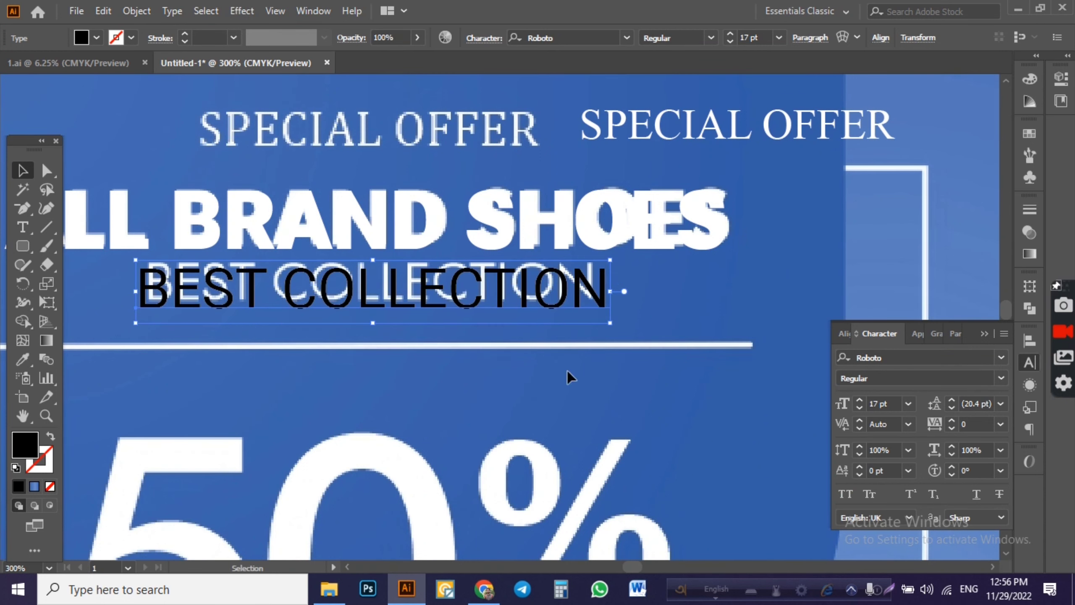
{"action": "left_click", "coordinate": [859, 408]}
{"action": "left_click", "coordinate": [860, 408]}
{"action": "left_click", "coordinate": [859, 408]}
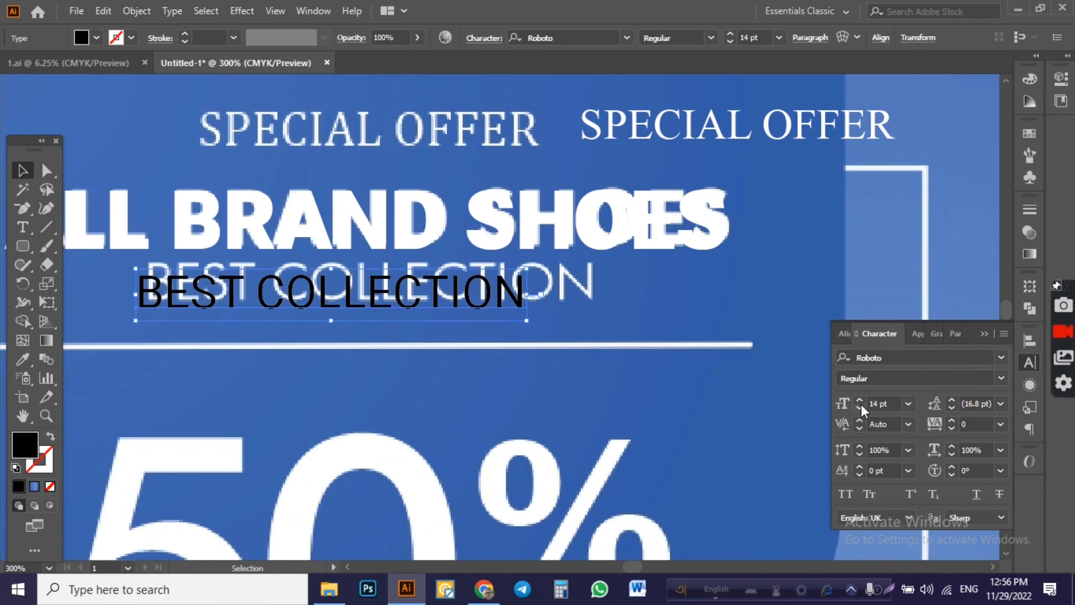
{"action": "left_click", "coordinate": [860, 399]}
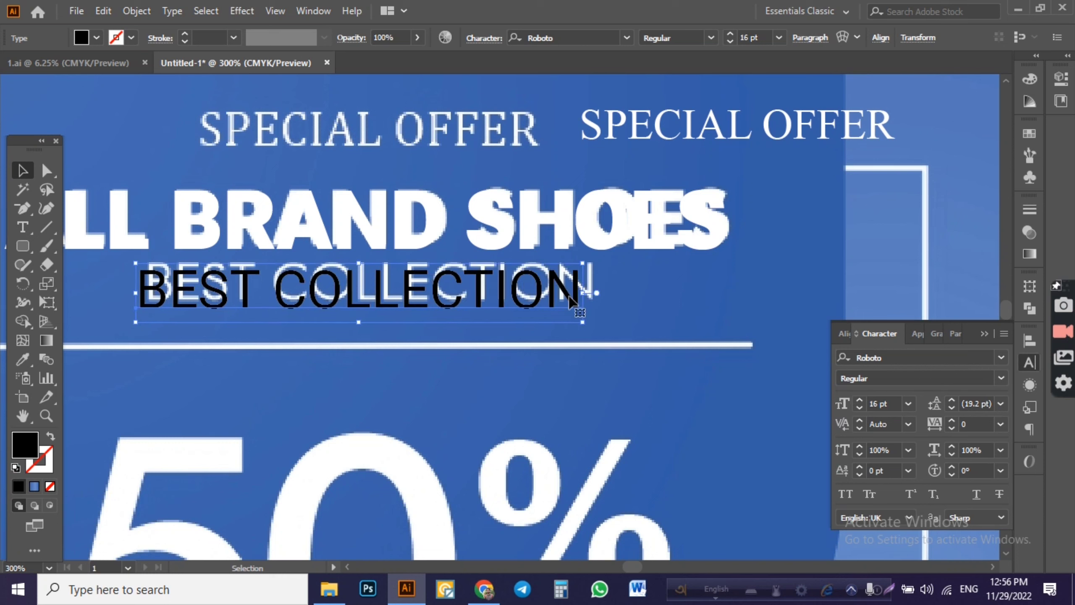
{"action": "left_click_drag", "start_coordinate": [573, 306], "coordinate": [587, 306]}
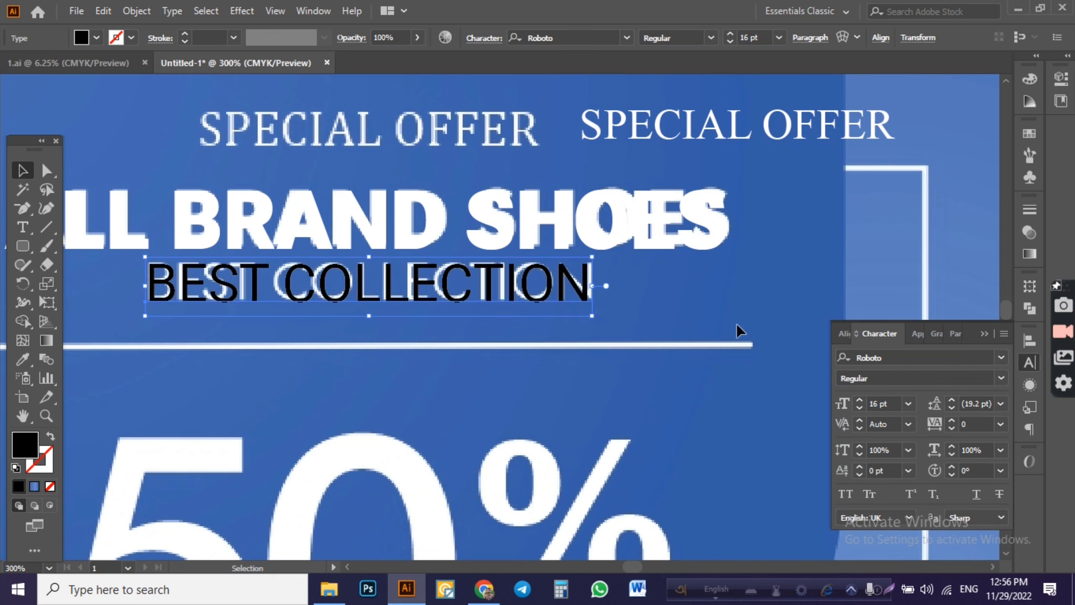
{"action": "left_click", "coordinate": [696, 284]}
{"action": "scroll", "coordinate": [695, 283], "scroll_direction": "down", "scroll_amount": 1}
{"action": "scroll", "coordinate": [696, 284], "scroll_direction": "down", "scroll_amount": 1}
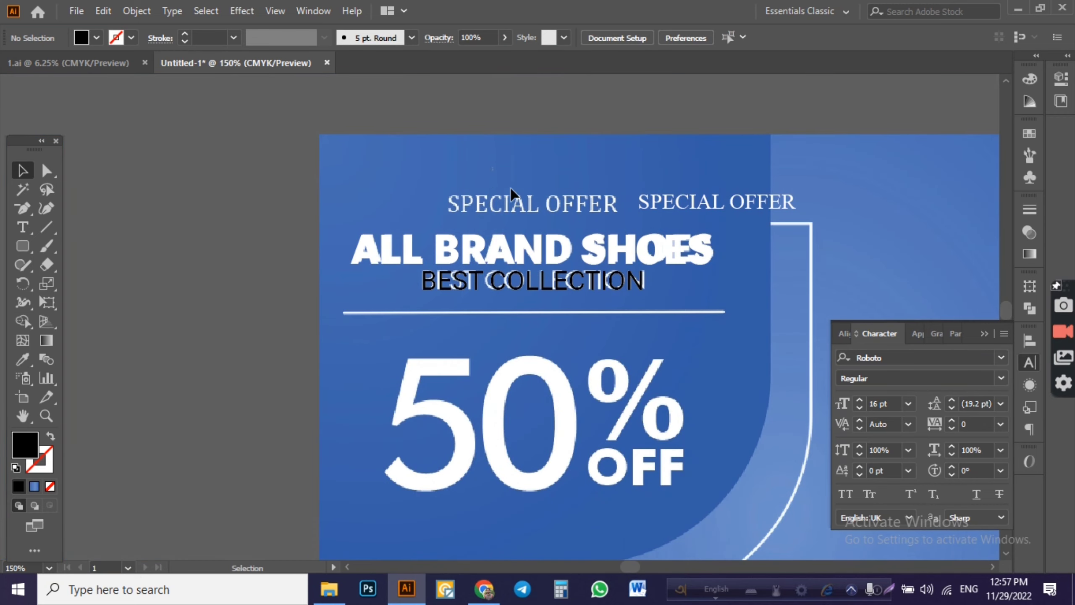
- Horizontally centre all the heading texts on one another
{"action": "left_click_drag", "start_coordinate": [492, 167], "coordinate": [678, 303]}
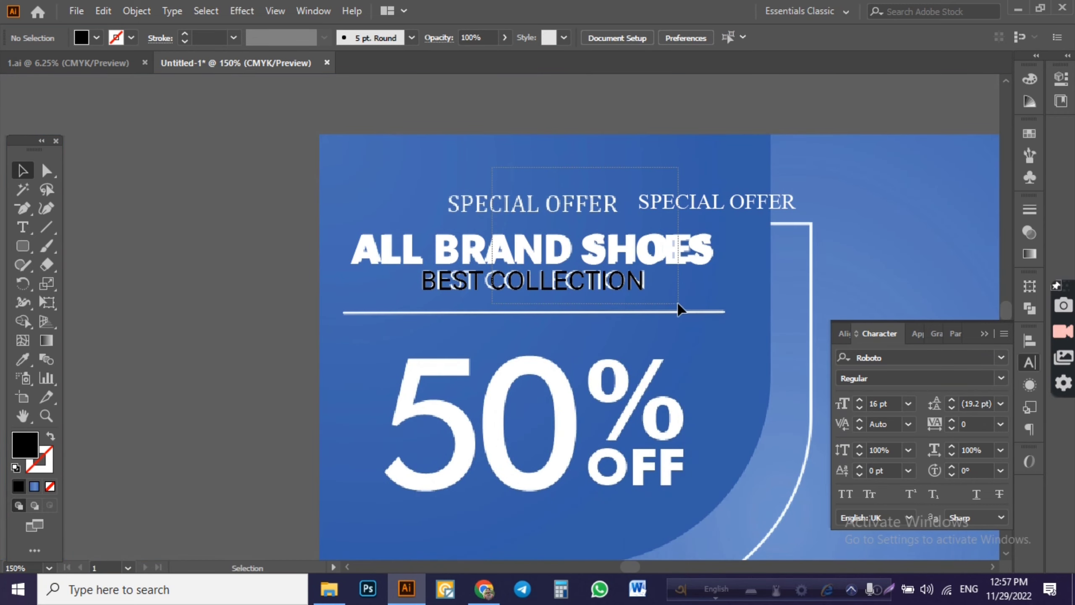
{"action": "left_click", "coordinate": [841, 334]}
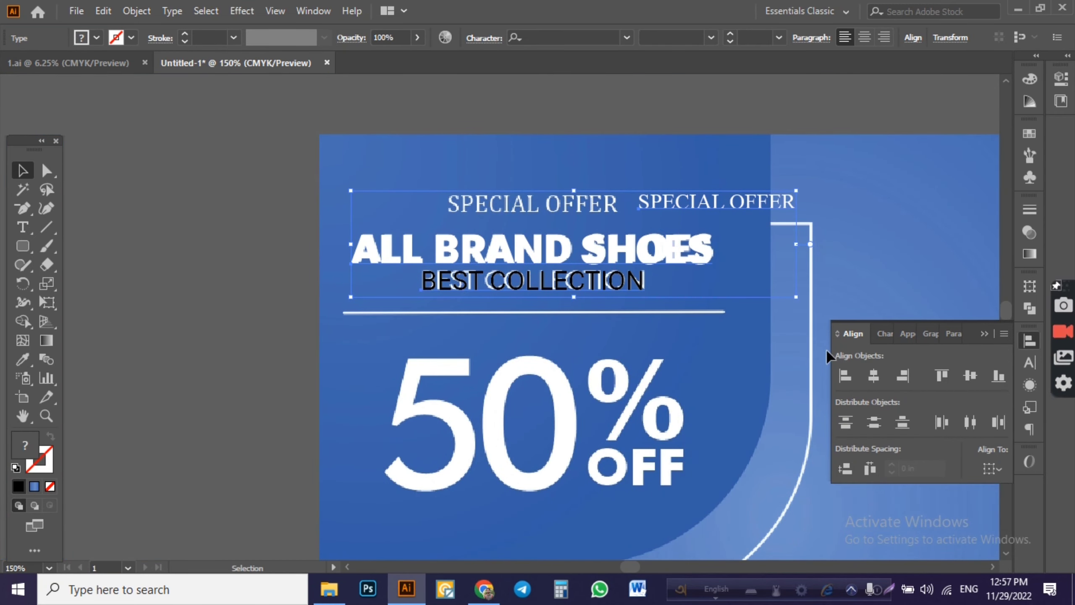
{"action": "left_click", "coordinate": [874, 377]}
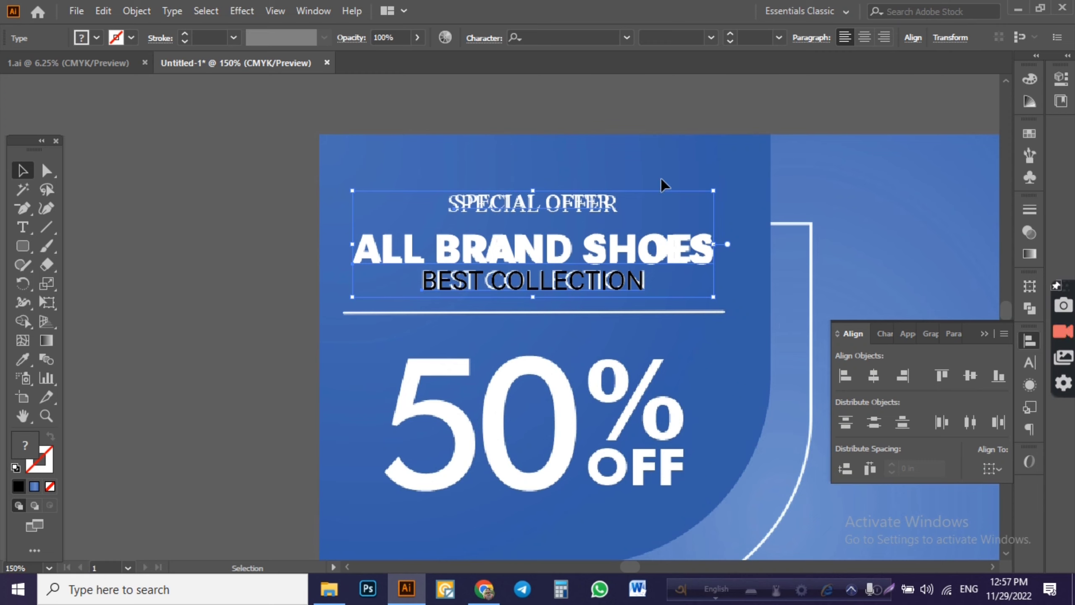
{"action": "left_click", "coordinate": [614, 185]}
- Enlarge the SPECIAL OFFER text to 14 pt
{"action": "scroll", "coordinate": [613, 185], "scroll_direction": "up", "scroll_amount": 2}
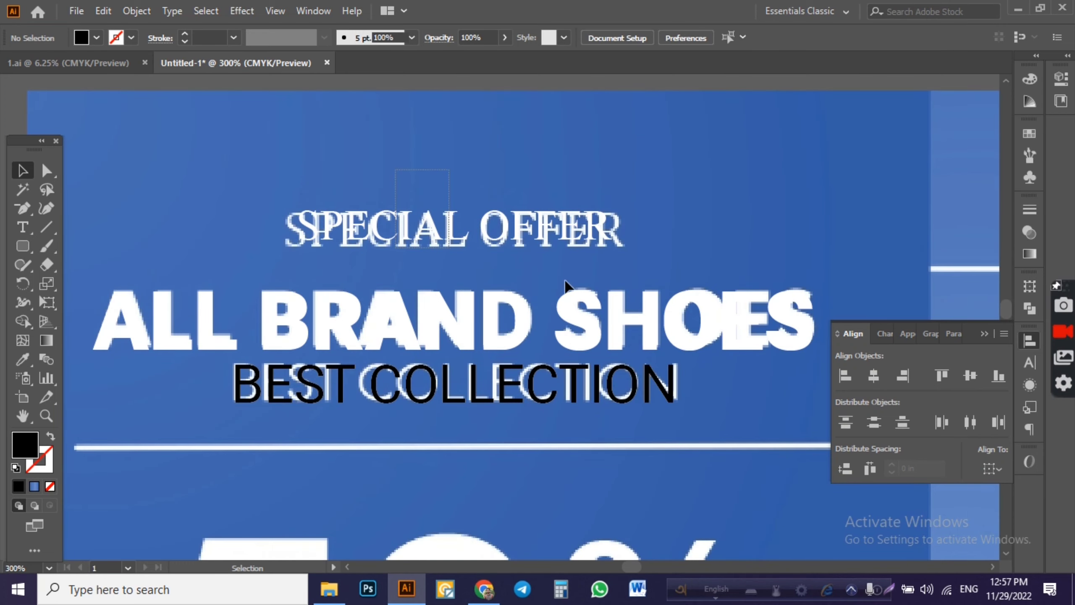
{"action": "left_click", "coordinate": [562, 237]}
{"action": "left_click", "coordinate": [882, 334]}
{"action": "left_click", "coordinate": [859, 401]}
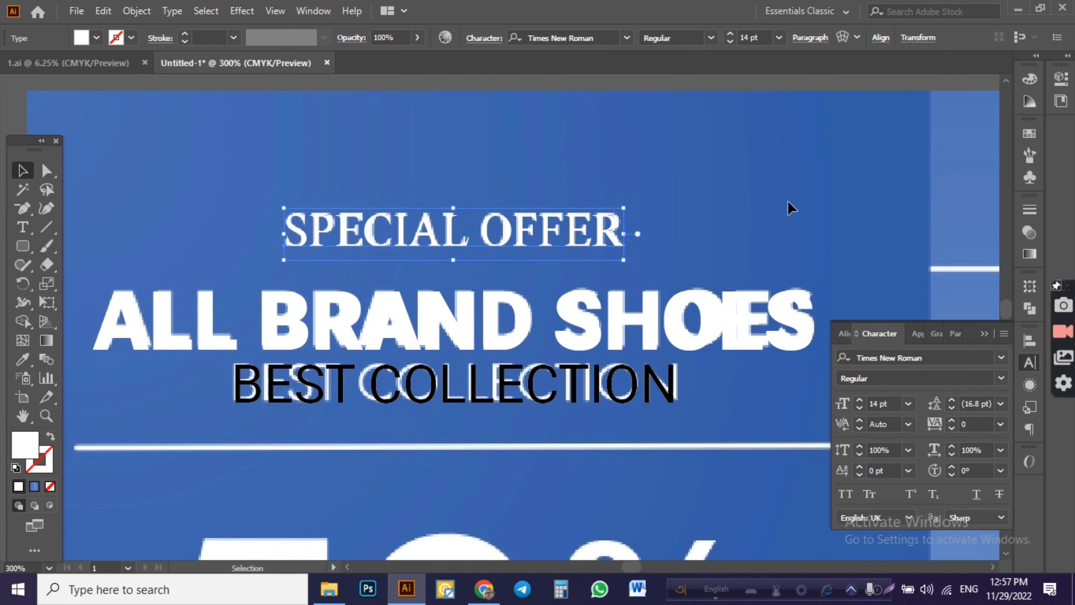
{"action": "left_click", "coordinate": [724, 212]}
- Fill BEST COLLECTION with white and zoom out to the whole banner
{"action": "scroll", "coordinate": [724, 211], "scroll_direction": "down", "scroll_amount": 2}
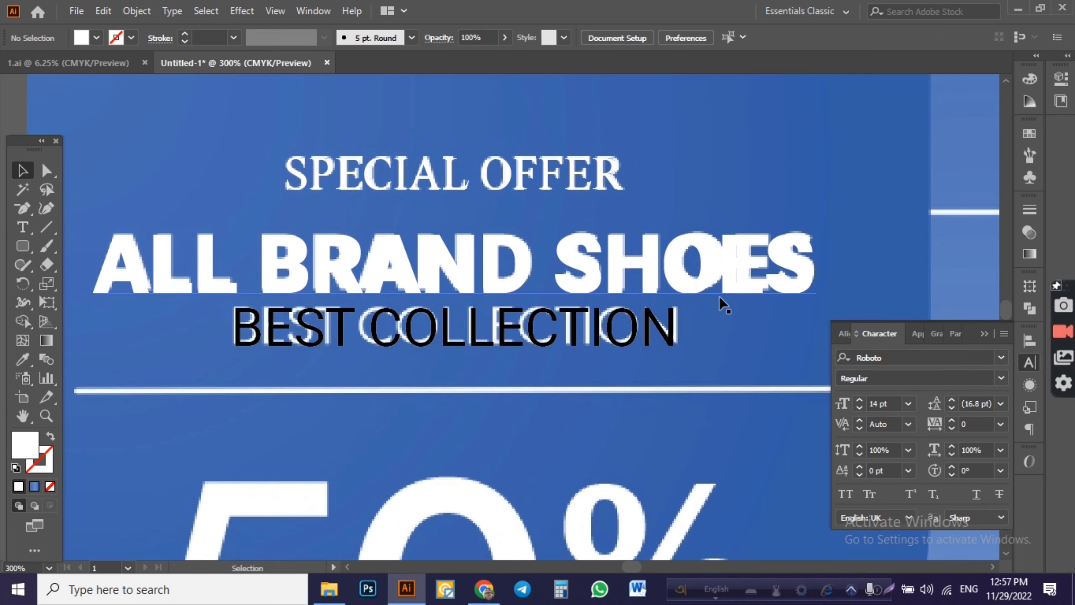
{"action": "left_click", "coordinate": [654, 335]}
{"action": "left_click", "coordinate": [97, 38]}
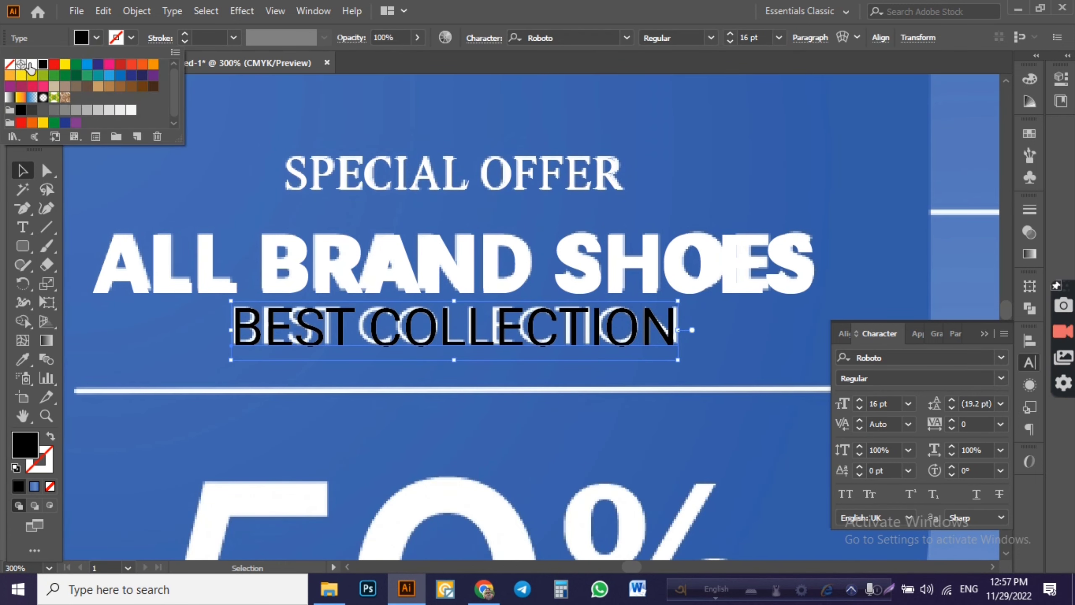
{"action": "left_click", "coordinate": [31, 65]}
{"action": "key", "text": "Escape"}
{"action": "scroll", "coordinate": [792, 156], "scroll_direction": "down", "scroll_amount": 1}
{"action": "key", "text": "ctrl+minus"}
{"action": "key", "text": "ctrl+minus"}
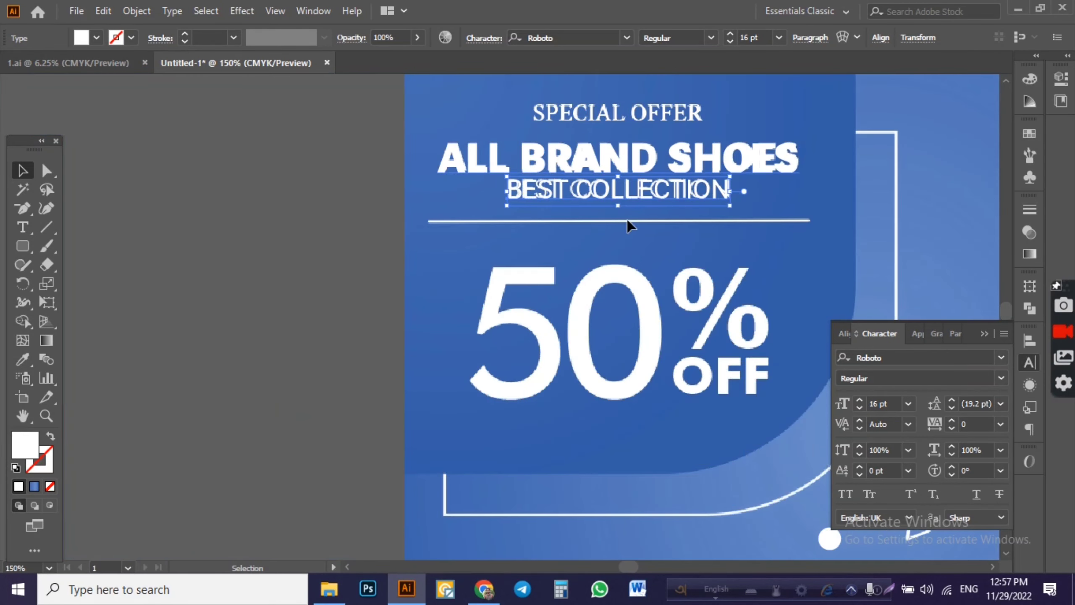
- Draw a horizontal line under BEST COLLECTION
{"action": "left_click", "coordinate": [46, 226]}
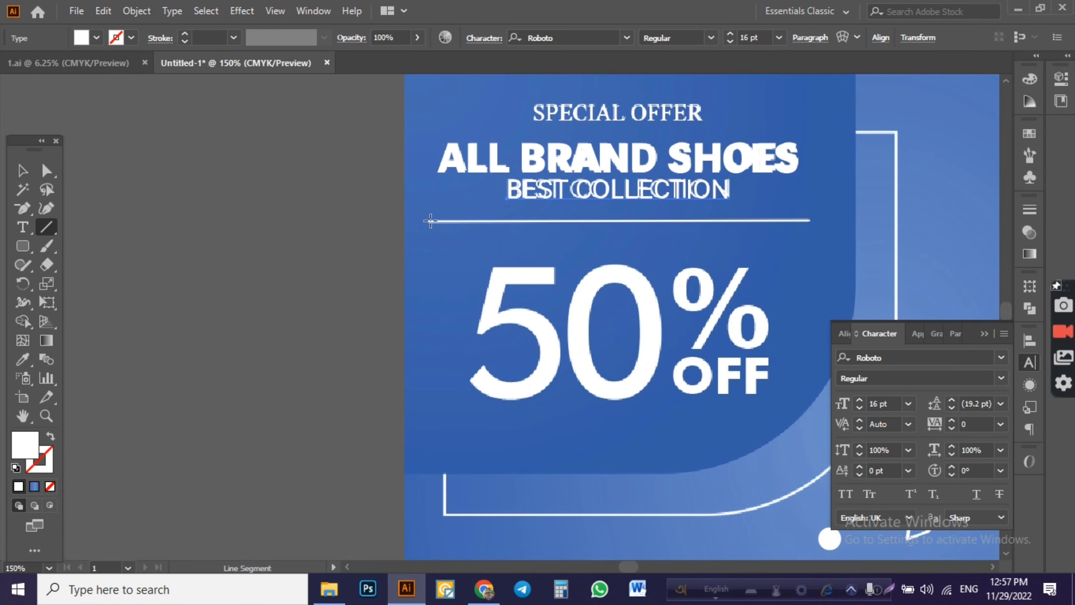
{"action": "left_click_drag", "start_coordinate": [430, 220], "coordinate": [807, 240]}
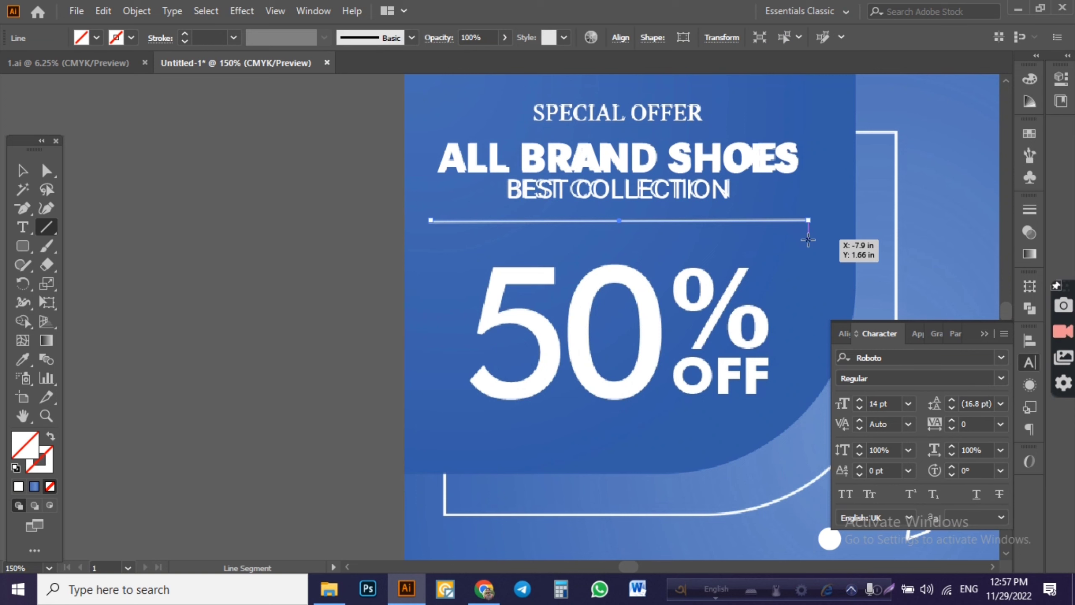
{"action": "left_click", "coordinate": [183, 35]}
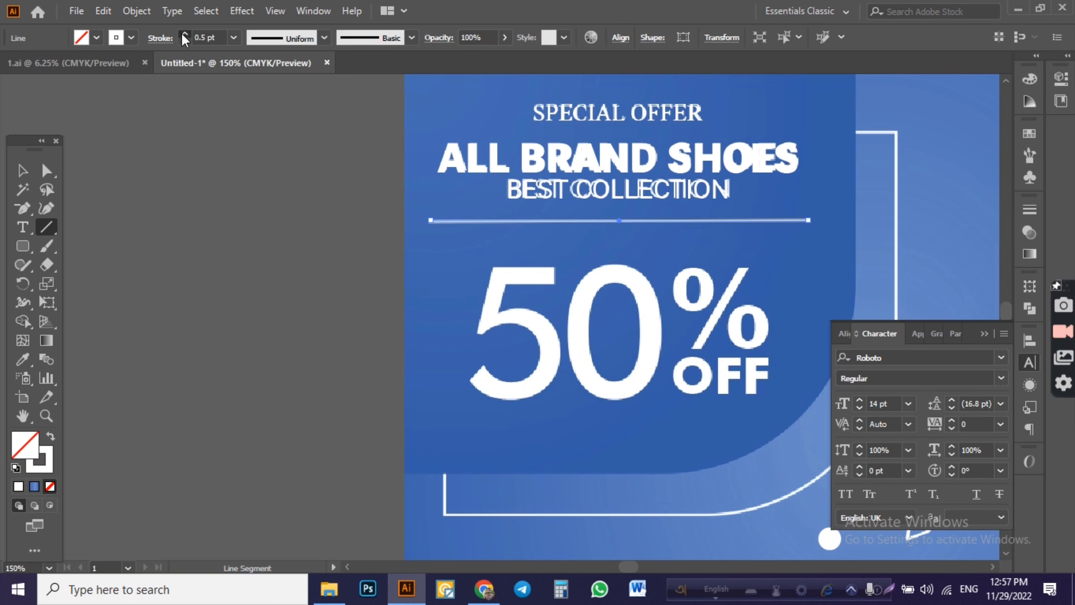
{"action": "left_click", "coordinate": [183, 34]}
{"action": "left_click", "coordinate": [501, 199]}
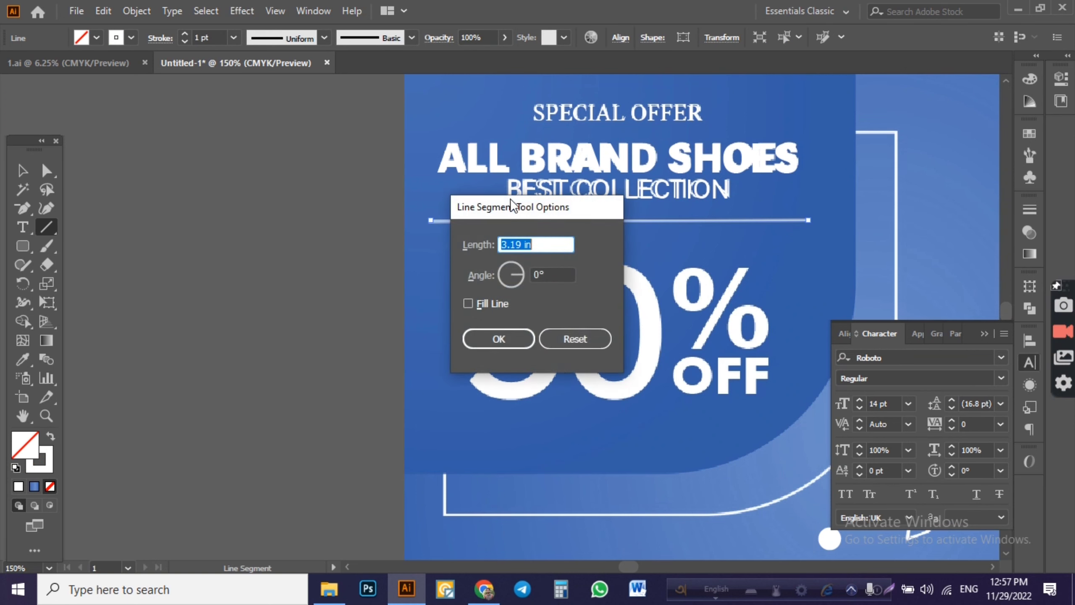
{"action": "left_click", "coordinate": [568, 341]}
- Set the new divider line's stroke weight to 2 pt
{"action": "key", "text": "v"}
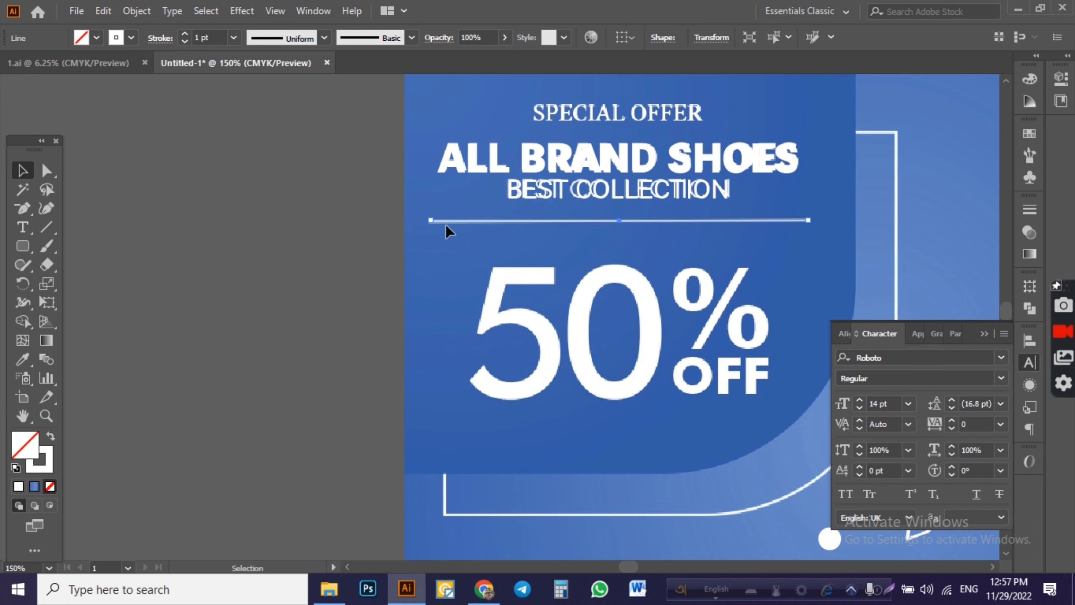
{"action": "left_click_drag", "start_coordinate": [432, 204], "coordinate": [472, 244]}
{"action": "scroll", "coordinate": [489, 199], "scroll_direction": "up", "scroll_amount": 4}
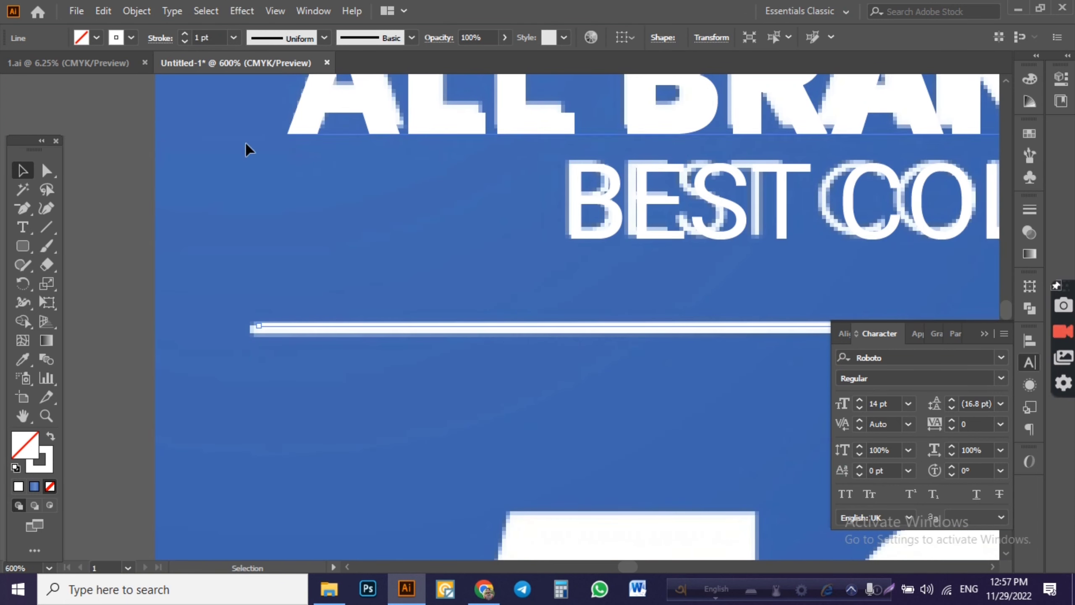
{"action": "left_click", "coordinate": [184, 34]}
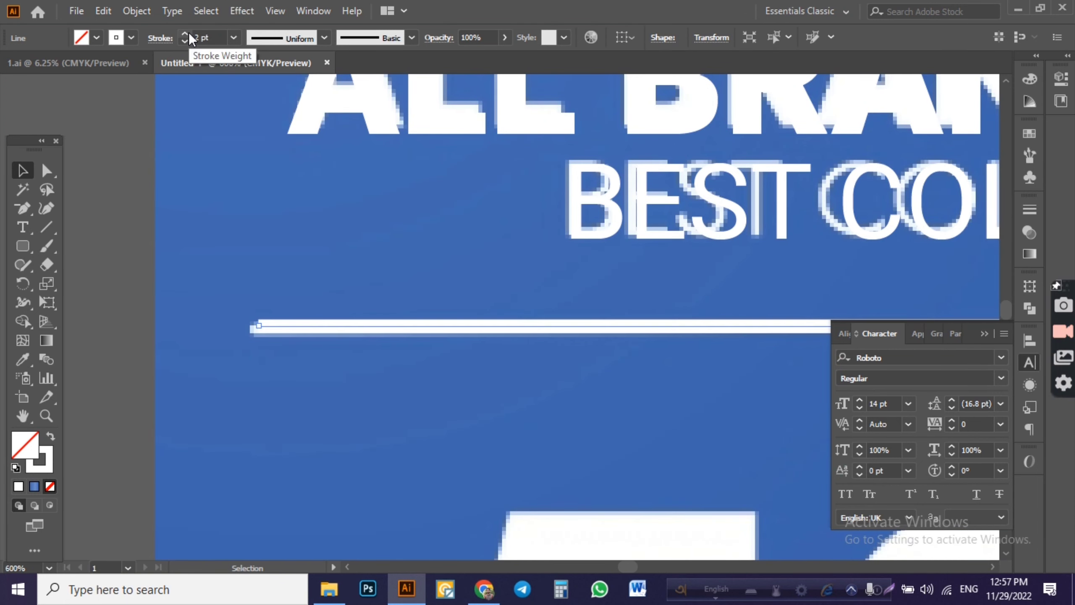
{"action": "left_click", "coordinate": [345, 285]}
{"action": "scroll", "coordinate": [343, 280], "scroll_direction": "down", "scroll_amount": 3}
{"action": "scroll", "coordinate": [470, 355], "scroll_direction": "down", "scroll_amount": 1}
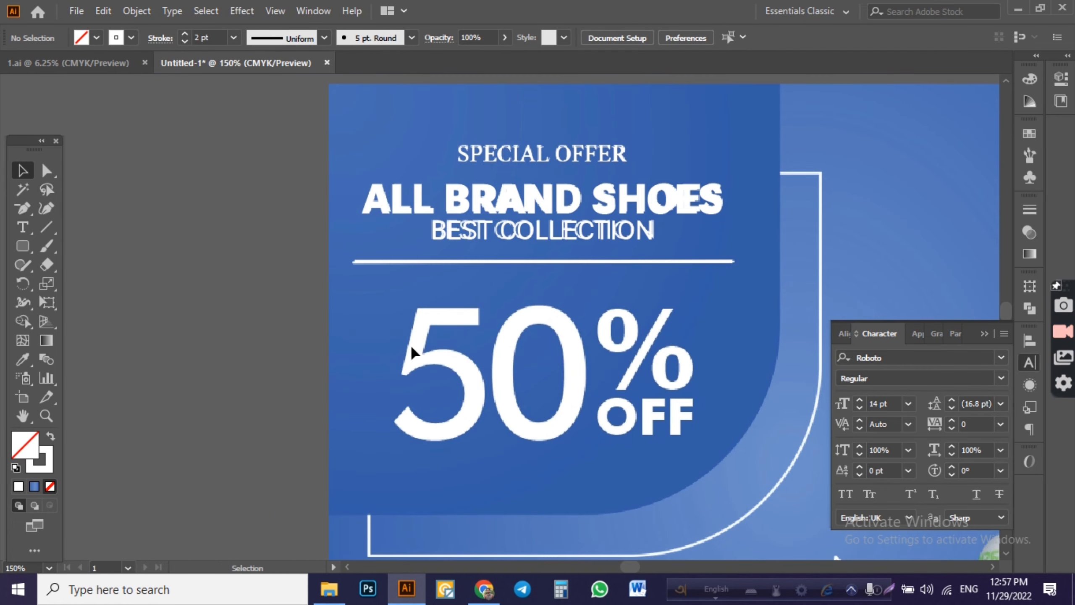
{"action": "key", "text": "t"}
{"action": "scroll", "coordinate": [487, 232], "scroll_direction": "down", "scroll_amount": 3}
- Add a bold black '50' text, enlarged and placed over the white 50
{"action": "left_click", "coordinate": [516, 335]}
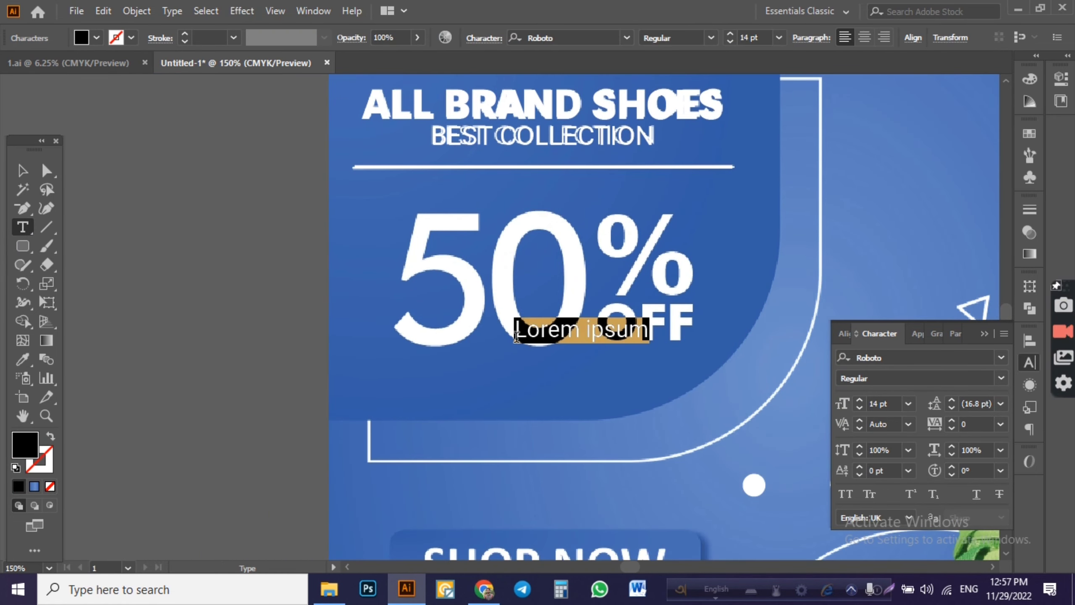
{"action": "type", "text": "50"}
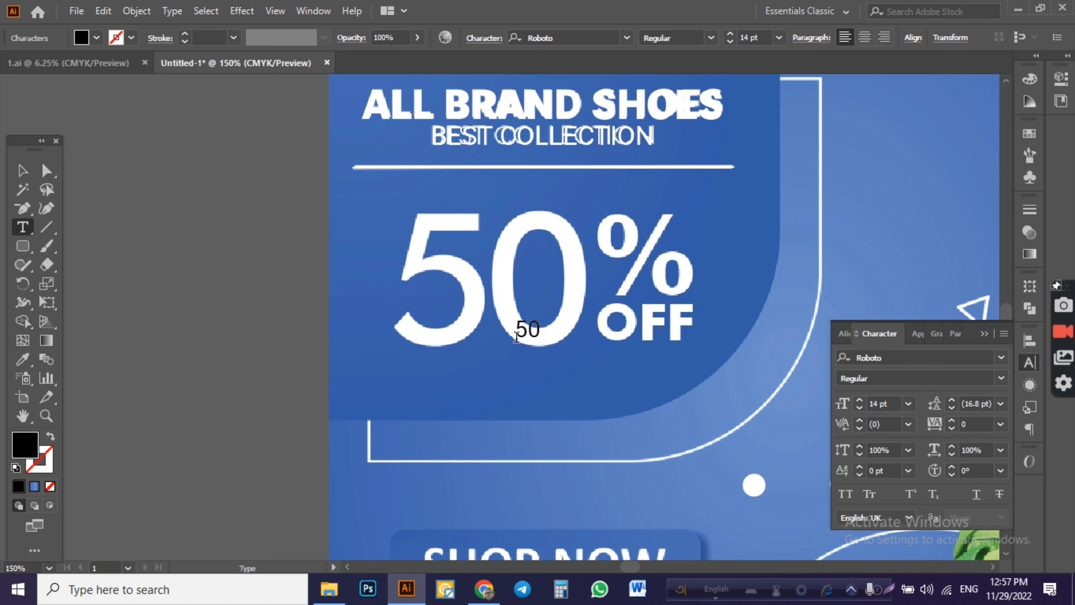
{"action": "key", "text": "Escape"}
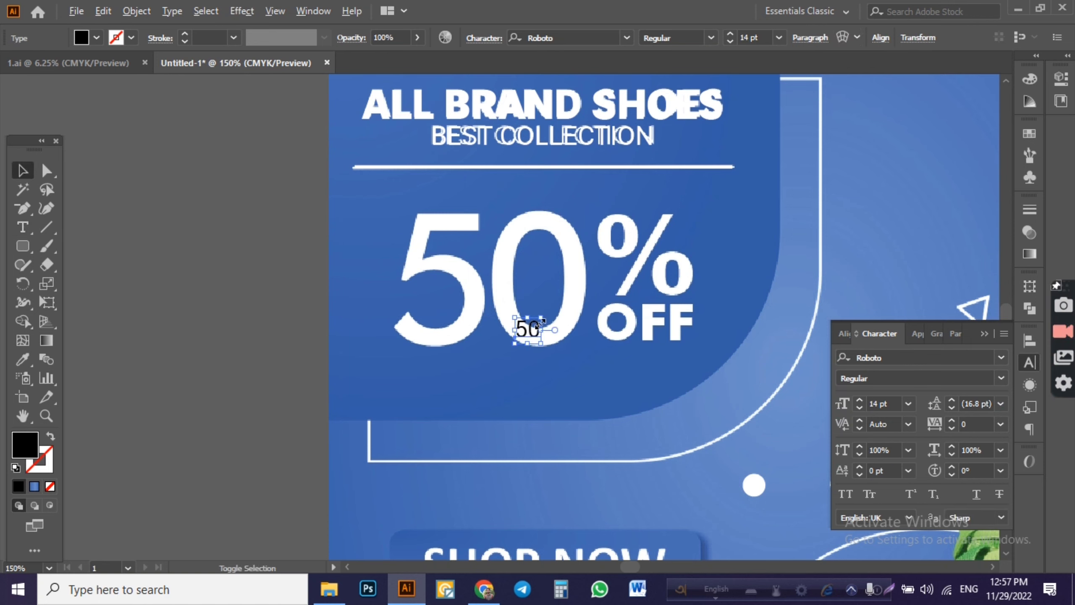
{"action": "left_click_drag", "start_coordinate": [541, 323], "coordinate": [633, 223]}
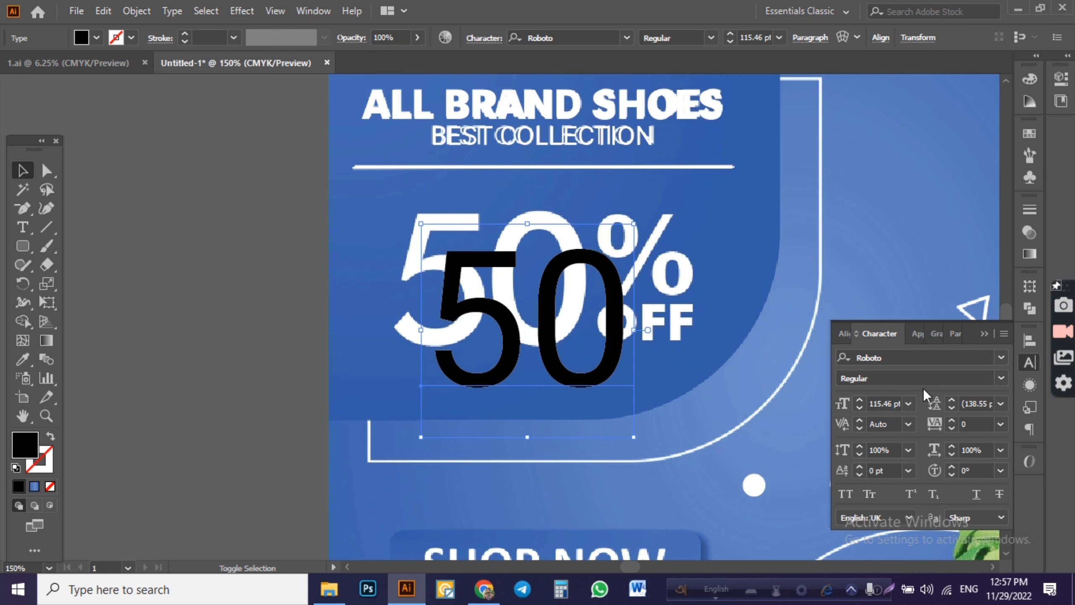
{"action": "left_click", "coordinate": [1002, 383]}
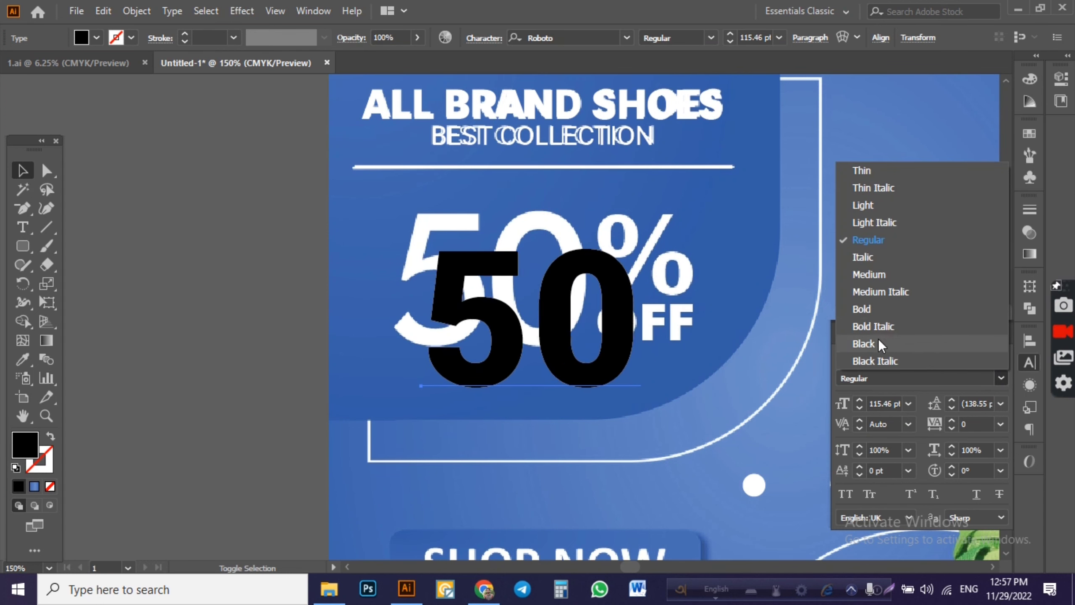
{"action": "left_click", "coordinate": [877, 309]}
{"action": "left_click_drag", "start_coordinate": [611, 288], "coordinate": [568, 244]}
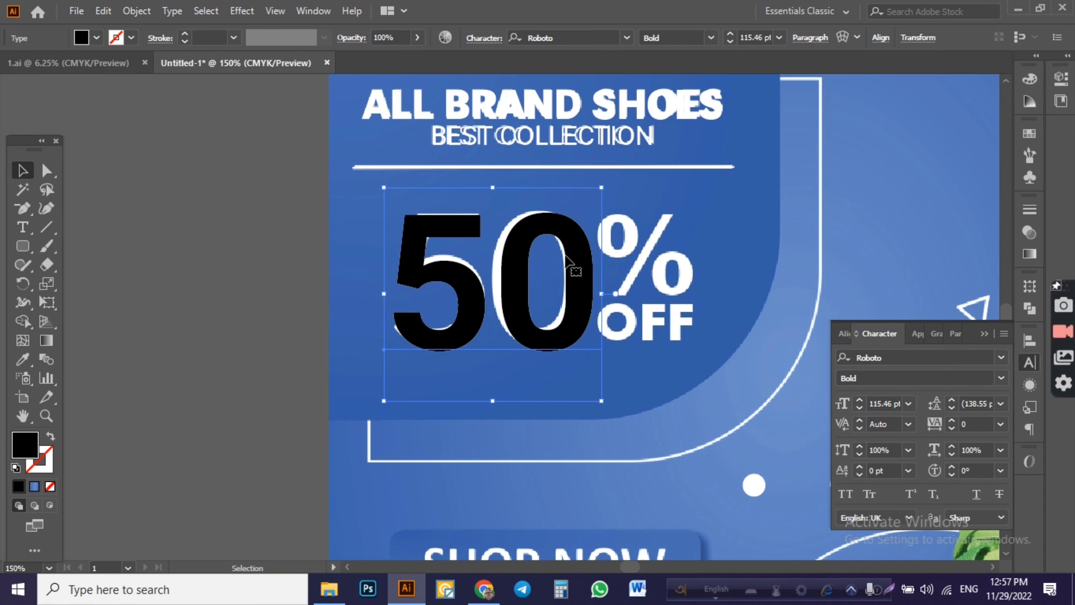
- Add a black '%' text sized to cover the white percent sign
{"action": "left_click", "coordinate": [22, 227]}
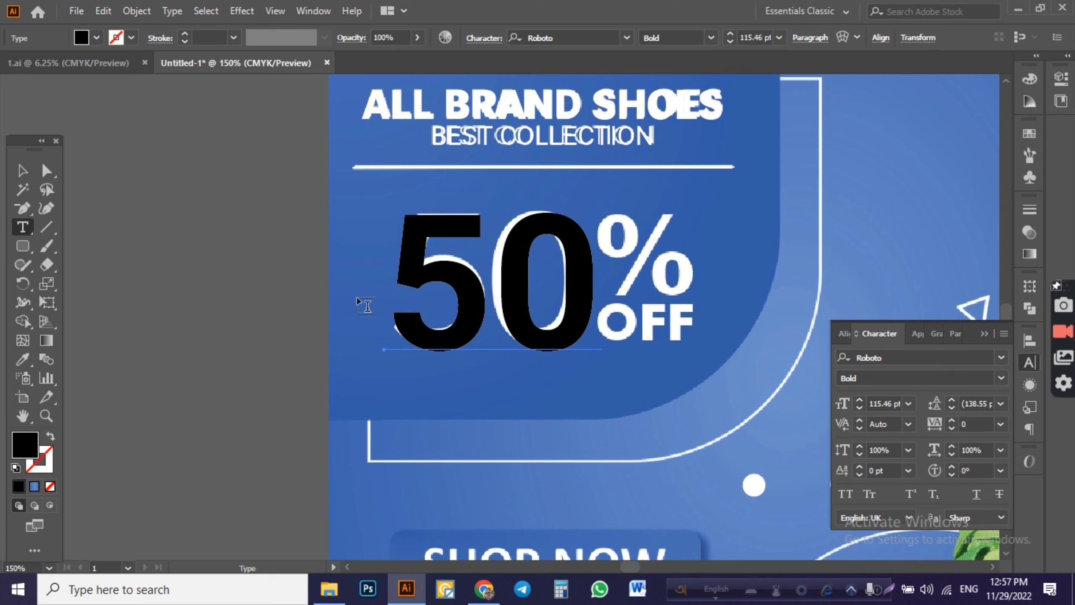
{"action": "left_click", "coordinate": [764, 276]}
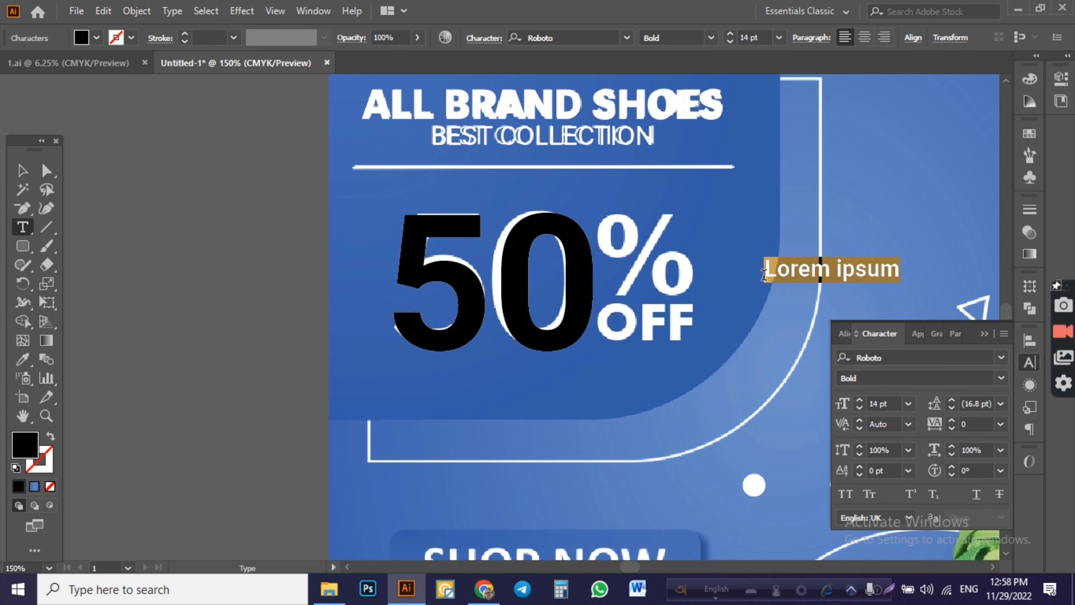
{"action": "type", "text": "%"}
{"action": "left_click", "coordinate": [22, 171]}
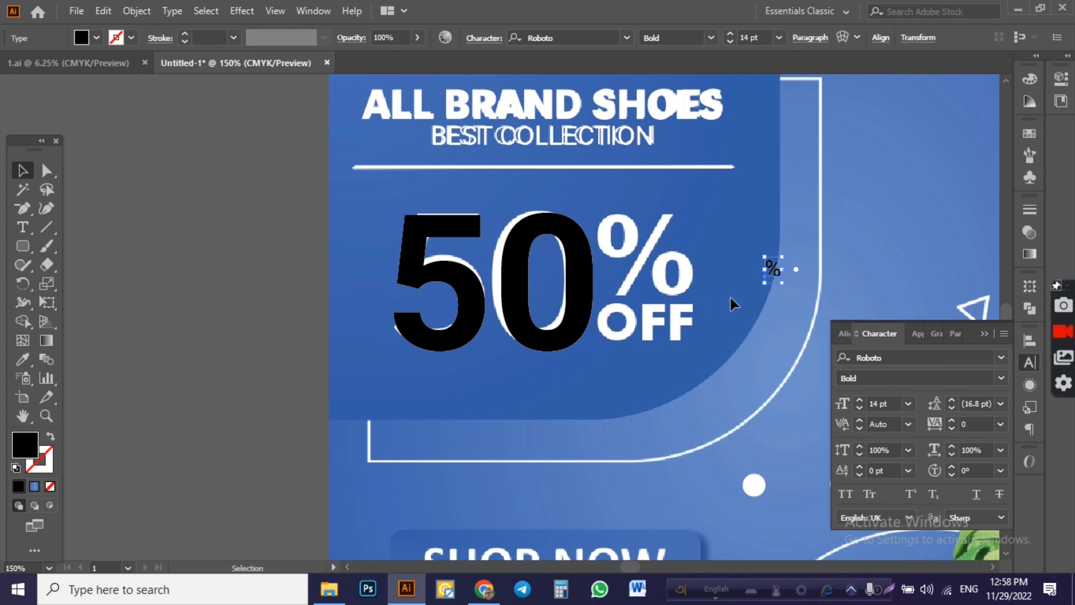
{"action": "left_click_drag", "start_coordinate": [784, 258], "coordinate": [812, 209]}
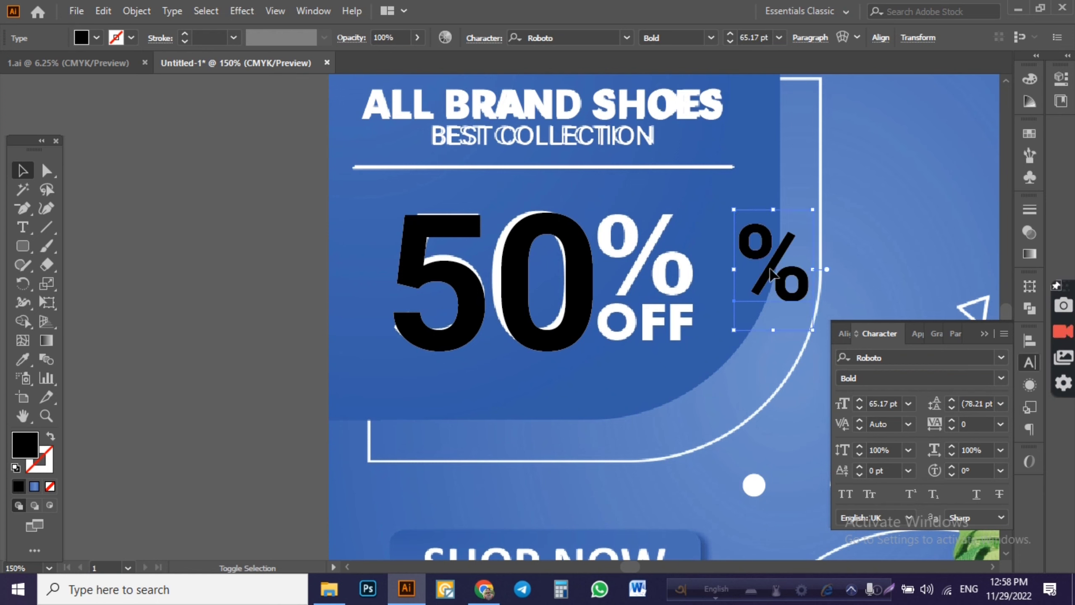
{"action": "left_click_drag", "start_coordinate": [769, 270], "coordinate": [638, 272]}
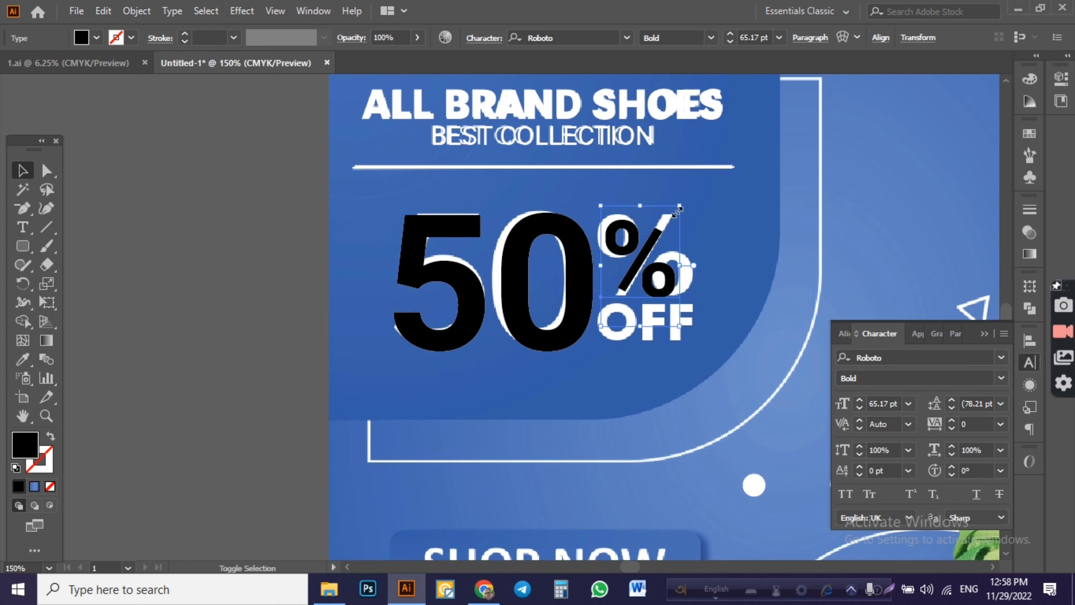
{"action": "left_click_drag", "start_coordinate": [685, 199], "coordinate": [691, 198]}
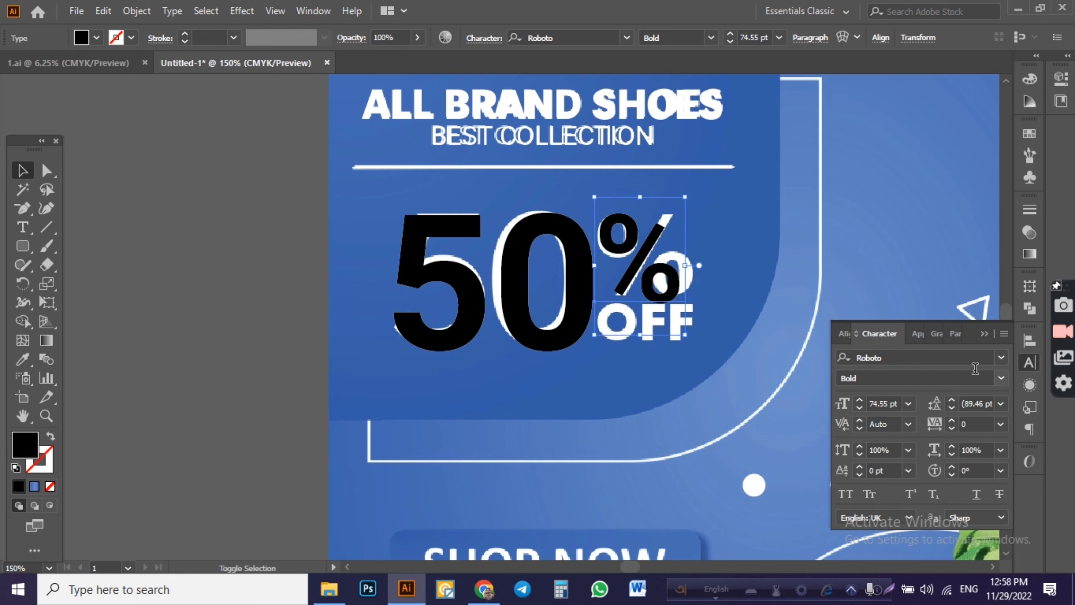
- Add an OFF text at 30 pt and place it under the percent sign
{"action": "left_click", "coordinate": [22, 228]}
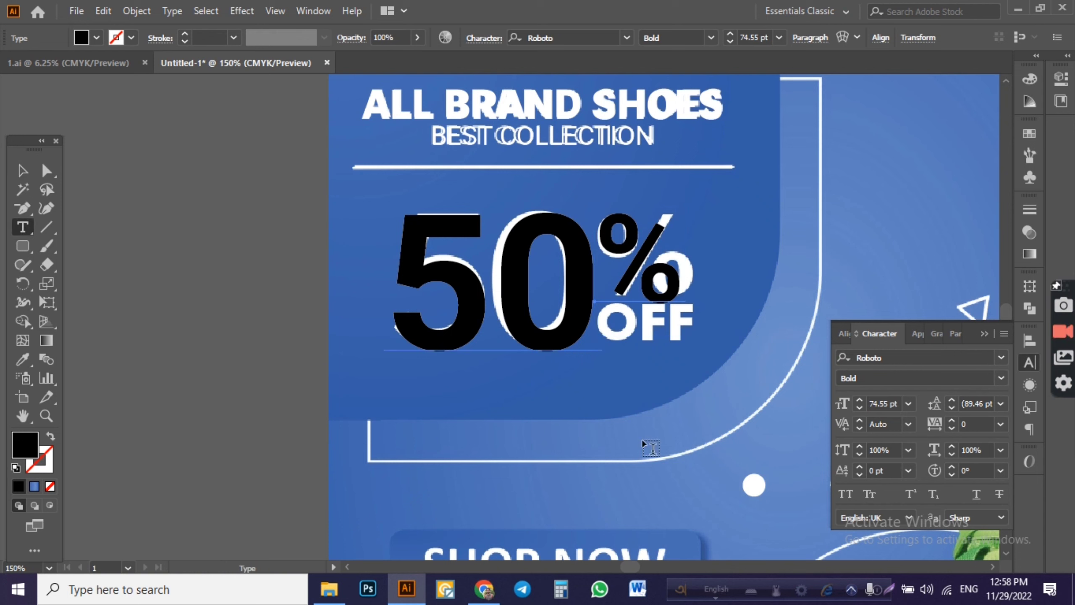
{"action": "left_click", "coordinate": [661, 442]}
{"action": "type", "text": "0"}
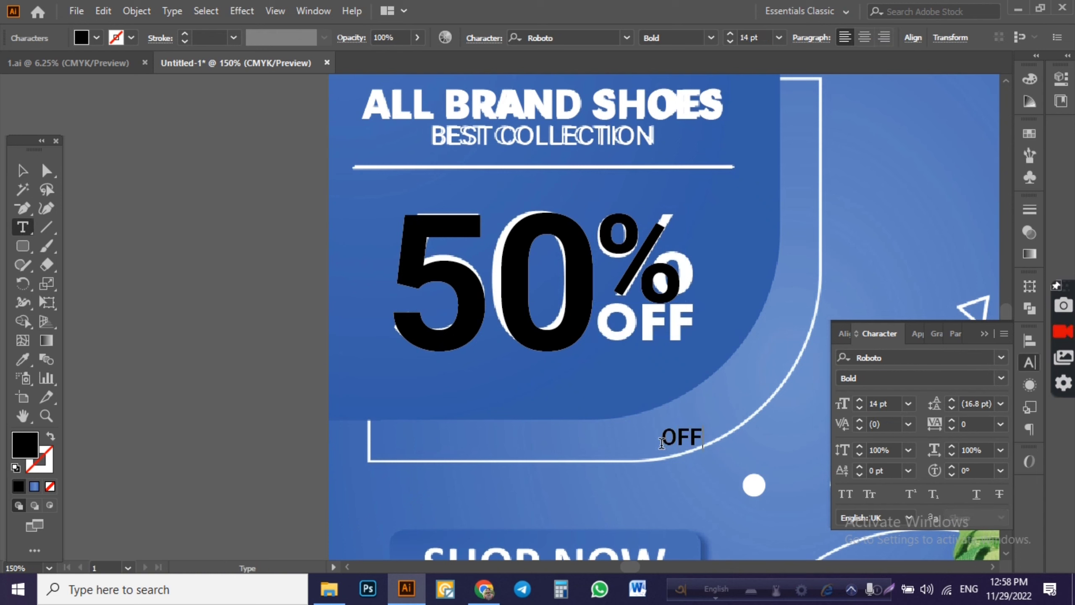
{"action": "left_click", "coordinate": [22, 170]}
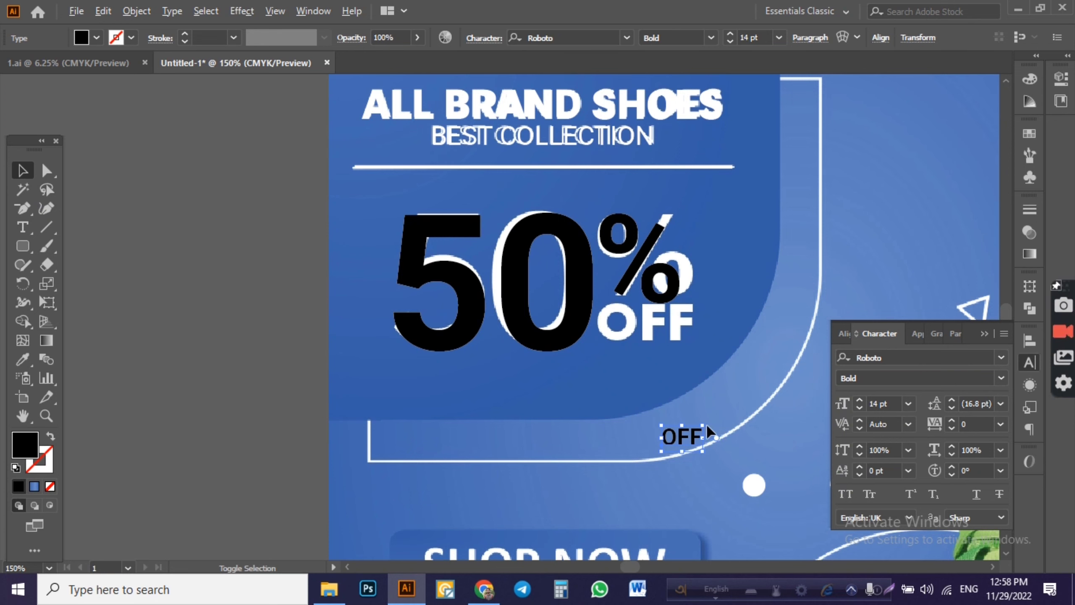
{"action": "mouse_move", "coordinate": [708, 431]}
{"action": "left_mouse_down"}
{"action": "mouse_move", "coordinate": [737, 427]}
{"action": "mouse_move", "coordinate": [647, 351]}
{"action": "mouse_move", "coordinate": [647, 326]}
{"action": "left_mouse_up"}
{"action": "key", "text": "ctrl+equal"}
{"action": "key", "text": "ctrl+equal"}
{"action": "key", "text": "ctrl+equal"}
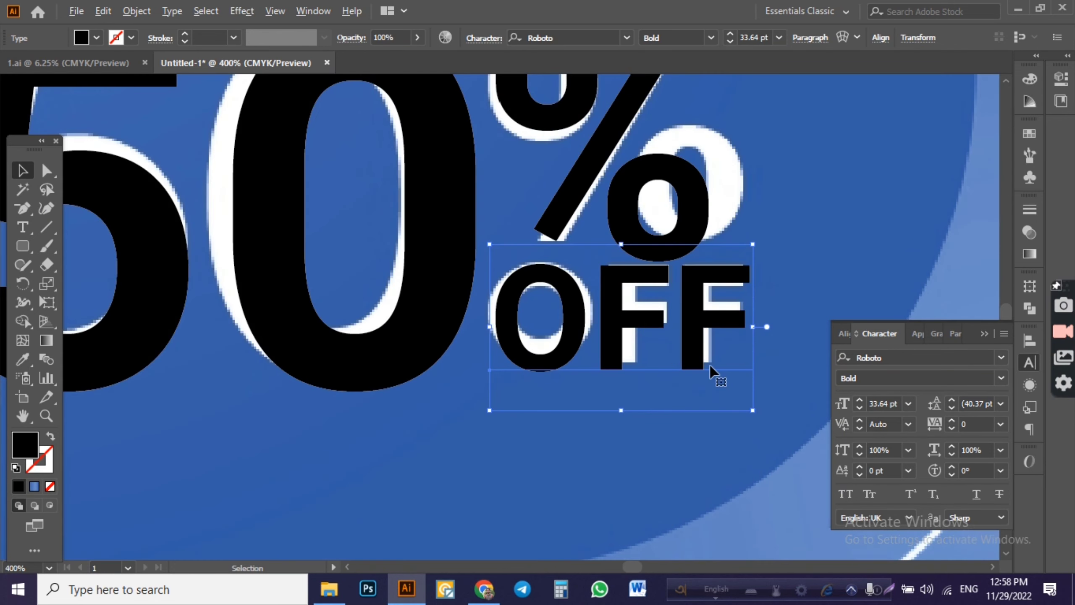
{"action": "left_click", "coordinate": [859, 408]}
{"action": "left_click", "coordinate": [859, 408]}
{"action": "left_click", "coordinate": [859, 408]}
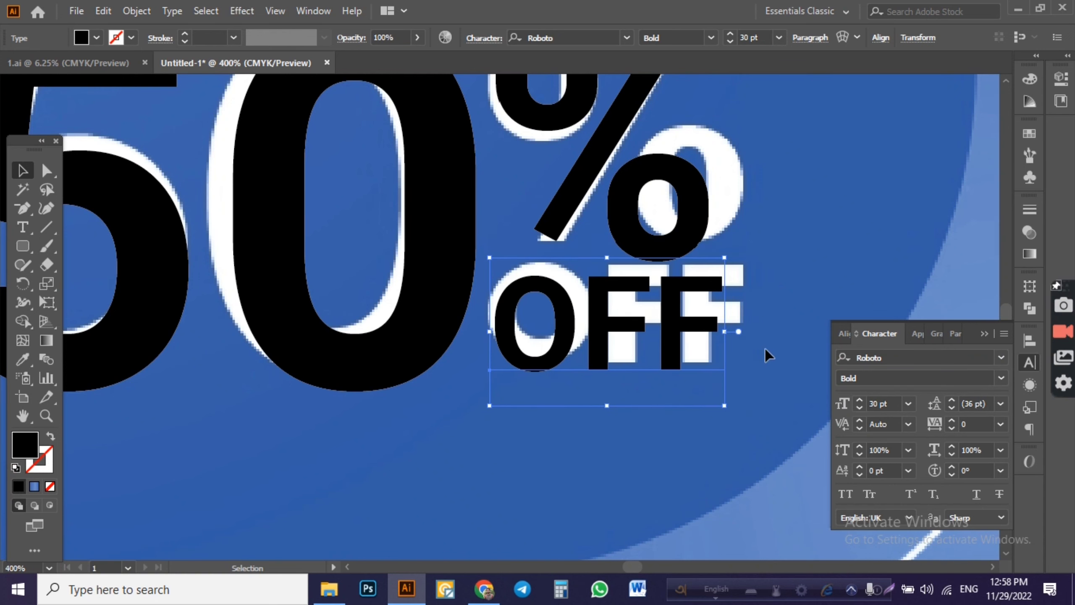
{"action": "left_click", "coordinate": [643, 315]}
{"action": "left_click_drag", "start_coordinate": [658, 325], "coordinate": [661, 321]}
{"action": "left_click", "coordinate": [809, 248]}
{"action": "key", "text": "ctrl+minus"}
{"action": "key", "text": "ctrl+minus"}
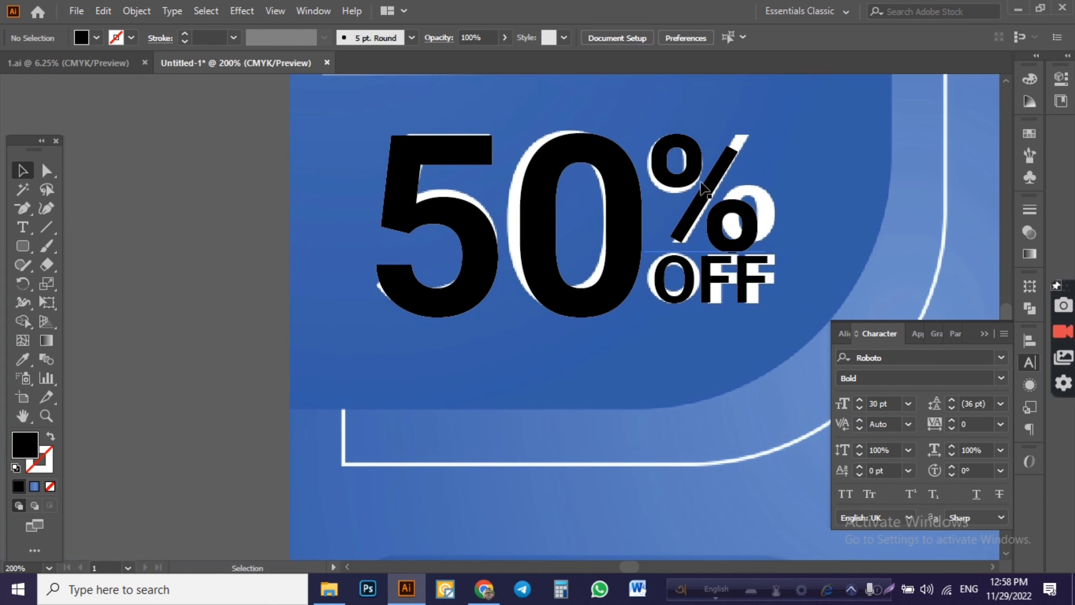
- Right-align the OFF text with the percent sign
{"action": "left_click_drag", "start_coordinate": [706, 184], "coordinate": [721, 179]}
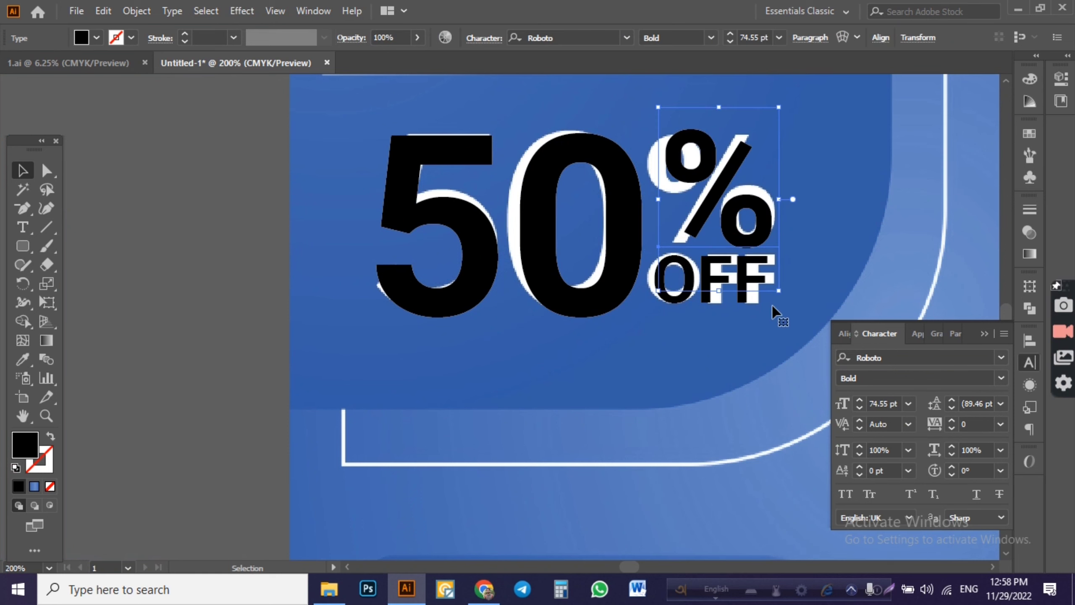
{"action": "left_click", "coordinate": [738, 185]}
{"action": "left_click", "coordinate": [844, 334]}
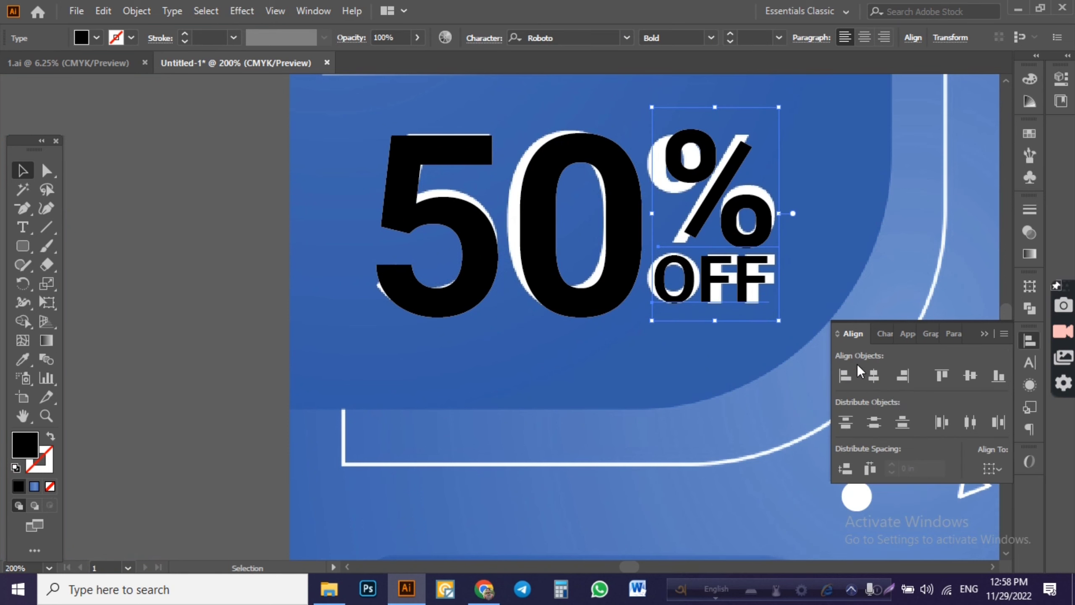
{"action": "left_click", "coordinate": [906, 382]}
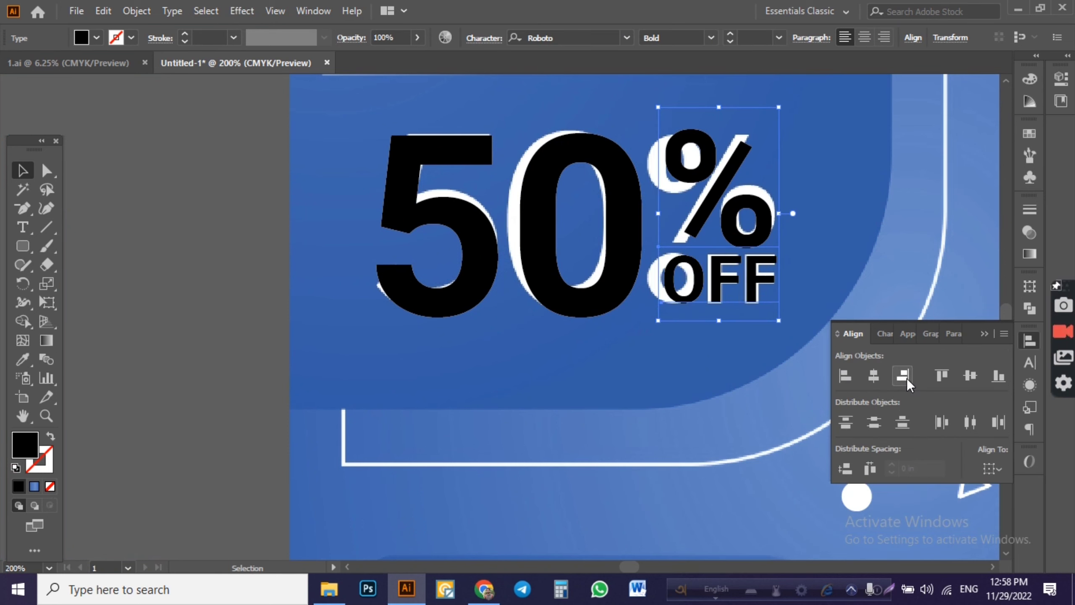
{"action": "left_click", "coordinate": [793, 224]}
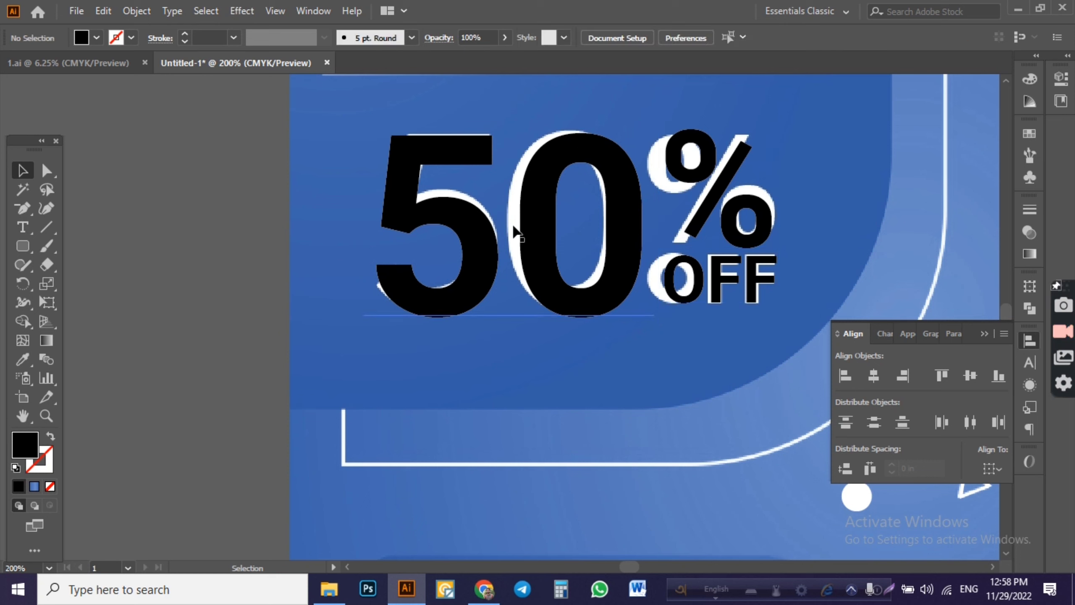
- Select the whole 50% OFF text and set its fill swatch to white
{"action": "left_click", "coordinate": [403, 144]}
{"action": "left_click", "coordinate": [97, 38]}
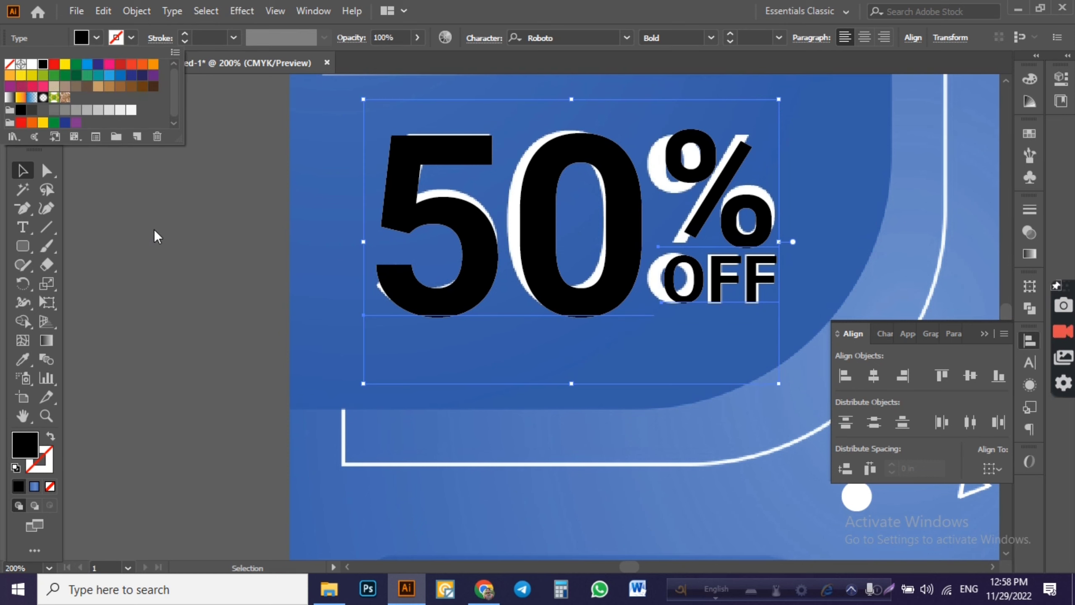
{"action": "left_click", "coordinate": [32, 64]}
{"action": "left_click", "coordinate": [150, 250]}
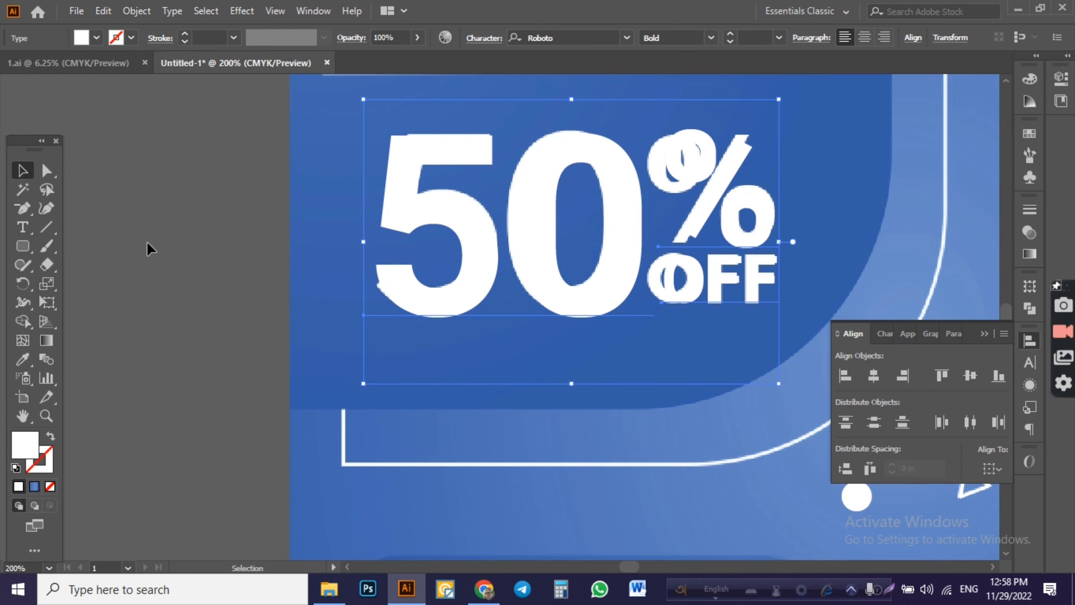
{"action": "scroll", "coordinate": [151, 250], "scroll_direction": "down", "scroll_amount": 4}
{"action": "scroll", "coordinate": [149, 248], "scroll_direction": "down", "scroll_amount": 1}
{"action": "scroll", "coordinate": [145, 270], "scroll_direction": "up", "scroll_amount": 1}
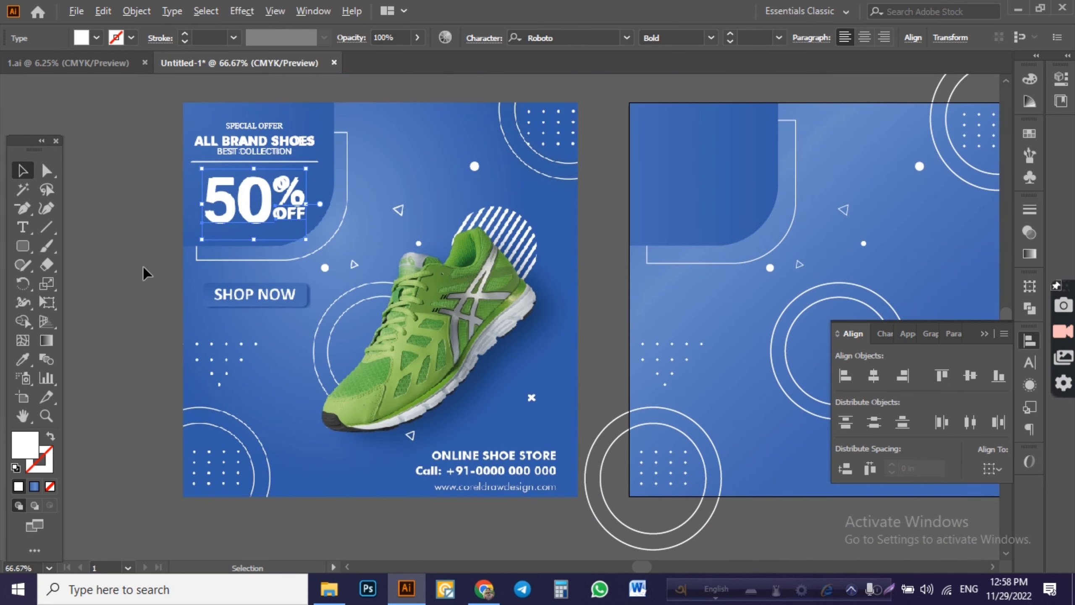
{"action": "scroll", "coordinate": [171, 295], "scroll_direction": "up", "scroll_amount": 2}
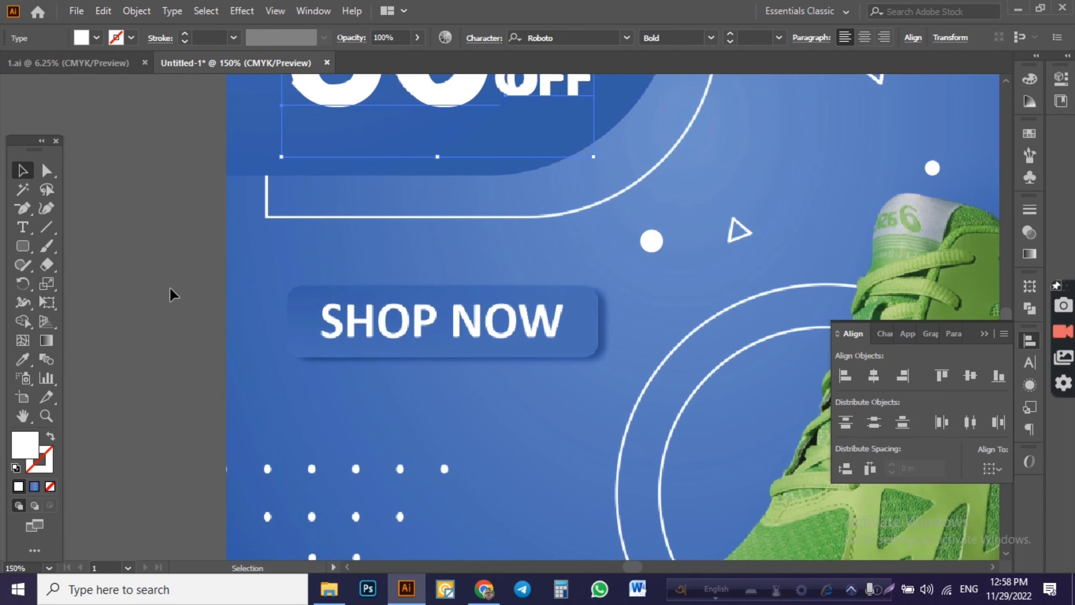
{"action": "scroll", "coordinate": [171, 295], "scroll_direction": "down", "scroll_amount": 1}
{"action": "scroll", "coordinate": [216, 288], "scroll_direction": "down", "scroll_amount": 1}
{"action": "scroll", "coordinate": [223, 376], "scroll_direction": "down", "scroll_amount": 1}
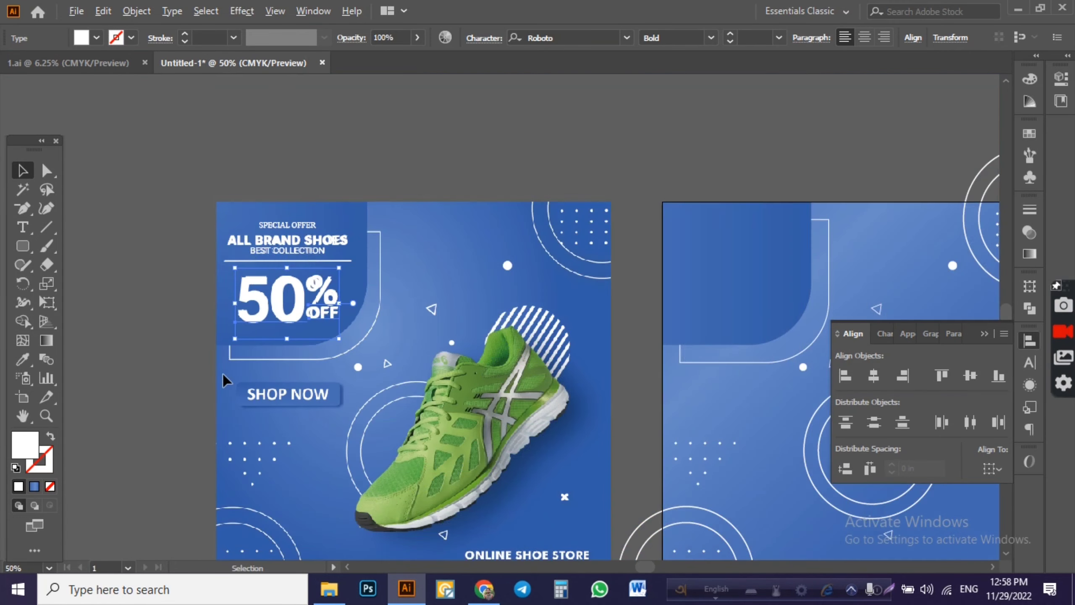
- Copy the SPECIAL OFFER / 50% OFF header block onto the second artboard
{"action": "left_click", "coordinate": [333, 335], "text": "shift"}
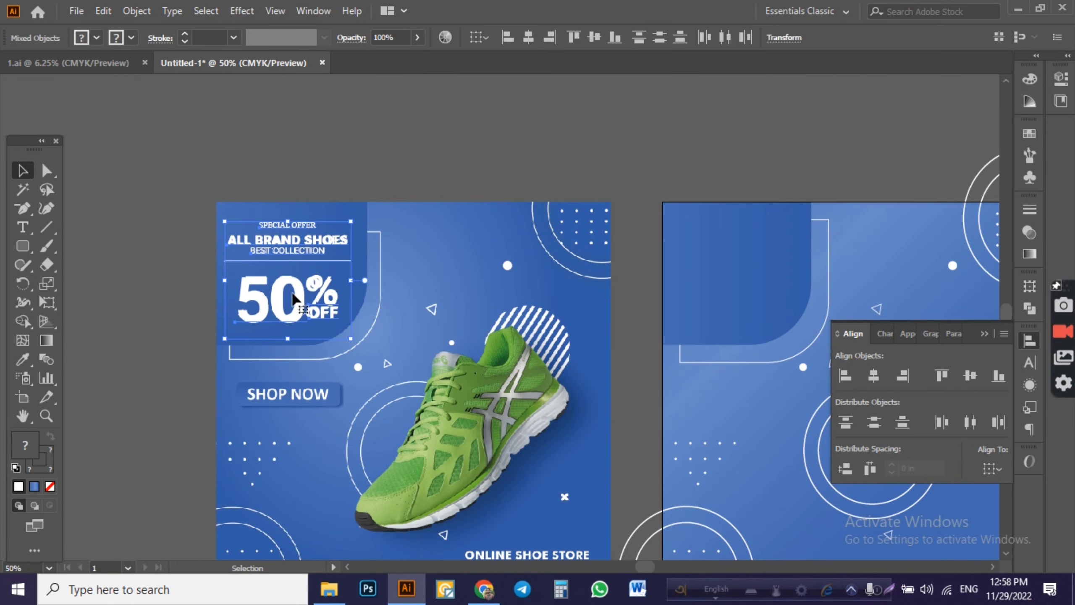
{"action": "left_click_drag", "start_coordinate": [300, 292], "coordinate": [749, 296]}
{"action": "left_click", "coordinate": [790, 156]}
{"action": "scroll", "coordinate": [791, 156], "scroll_direction": "up", "scroll_amount": 1}
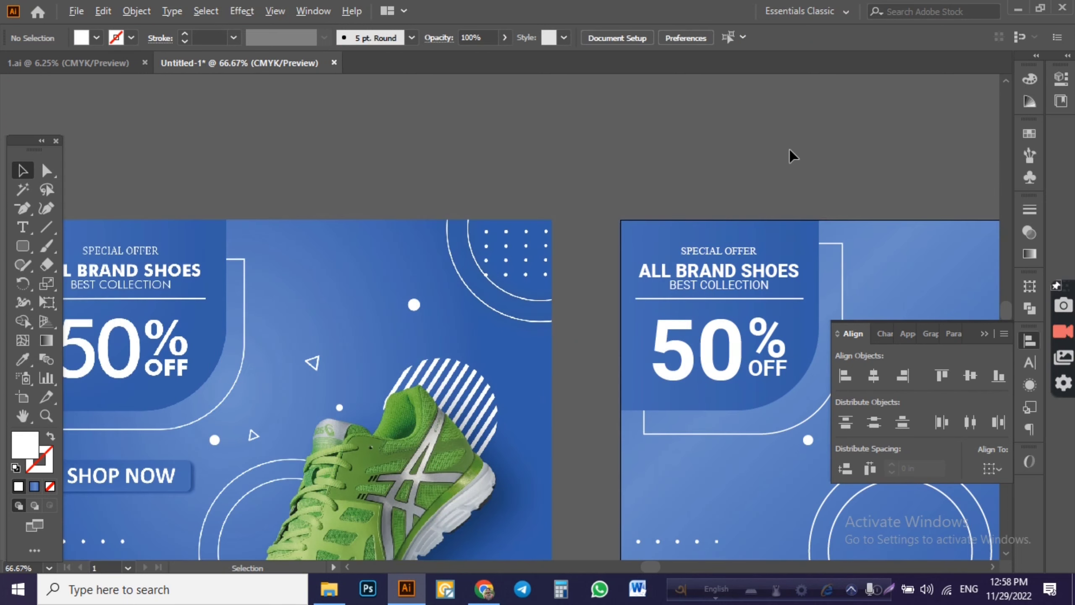
{"action": "scroll", "coordinate": [677, 169], "scroll_direction": "right", "scroll_amount": 3}
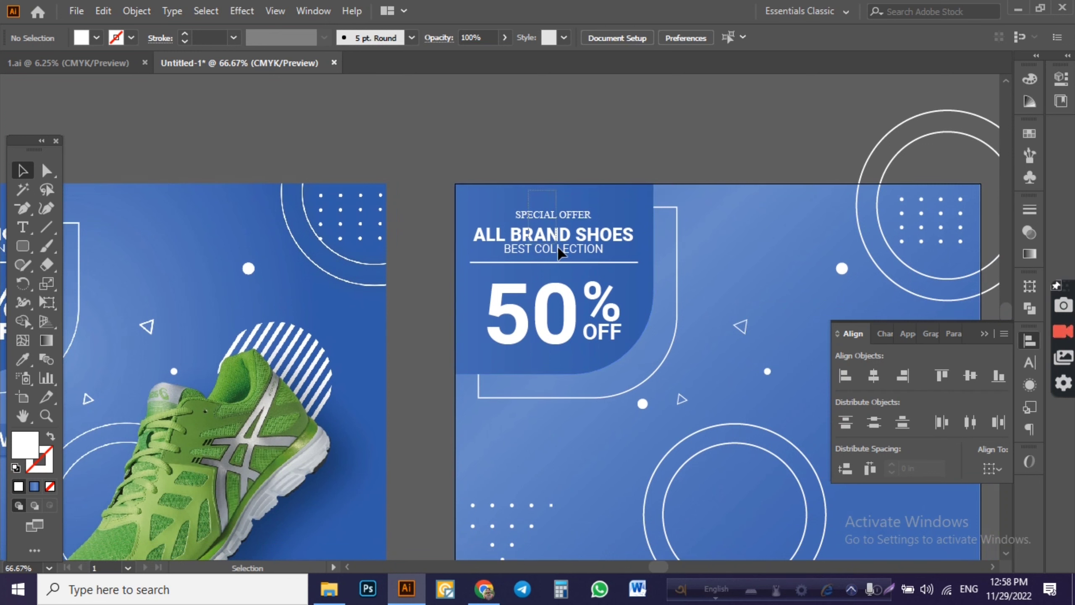
- Centre the copied header's text lines and divider horizontally
{"action": "left_click_drag", "start_coordinate": [570, 268], "coordinate": [571, 269]}
{"action": "left_click", "coordinate": [873, 375]}
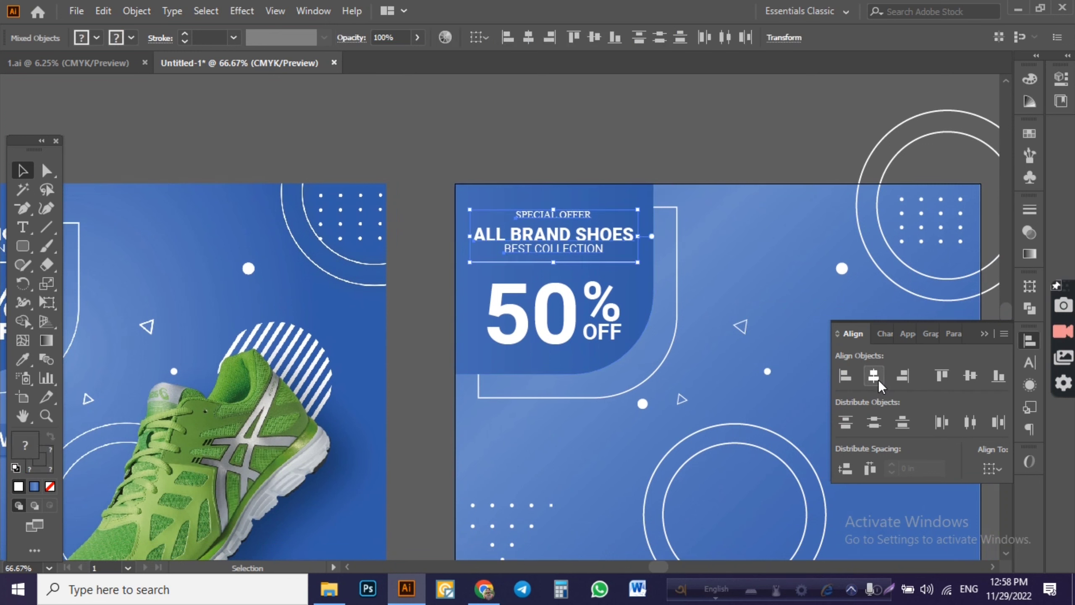
{"action": "left_click", "coordinate": [617, 144]}
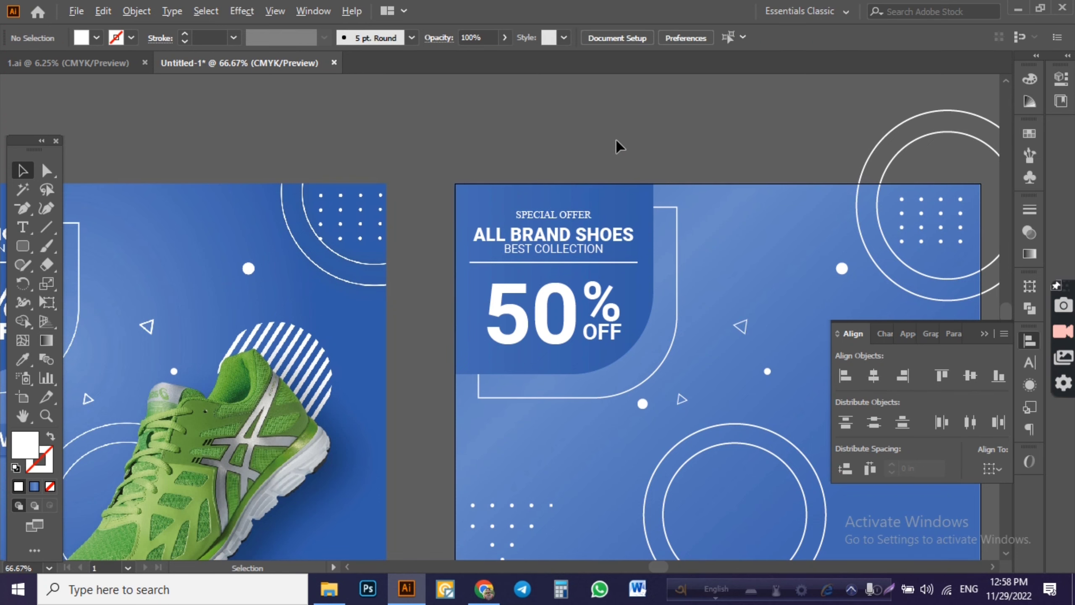
{"action": "scroll", "coordinate": [617, 146], "scroll_direction": "down", "scroll_amount": 1}
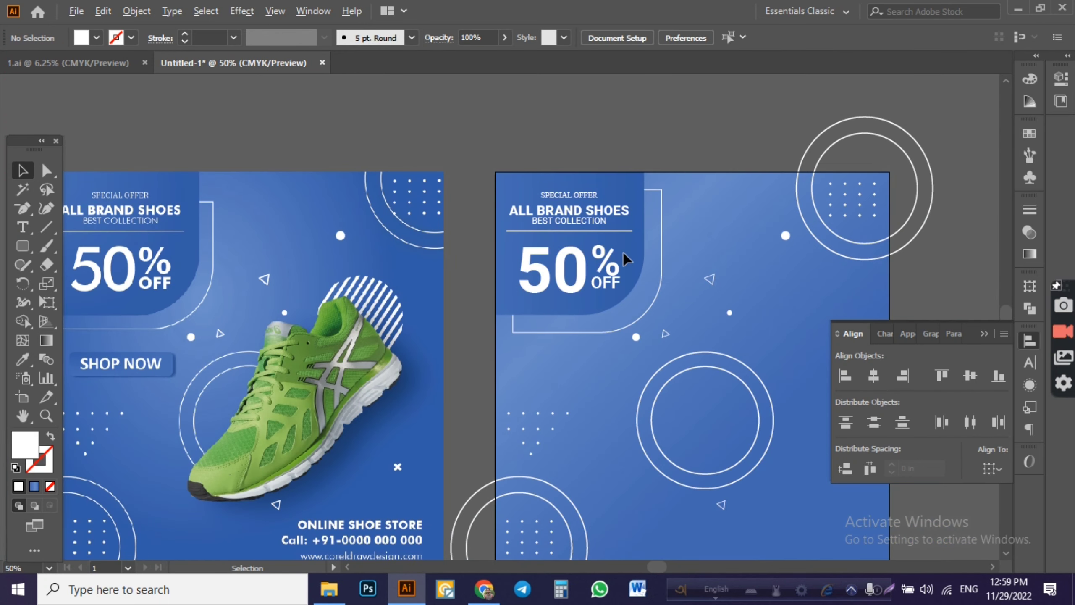
{"action": "scroll", "coordinate": [625, 259], "scroll_direction": "up", "scroll_amount": 3}
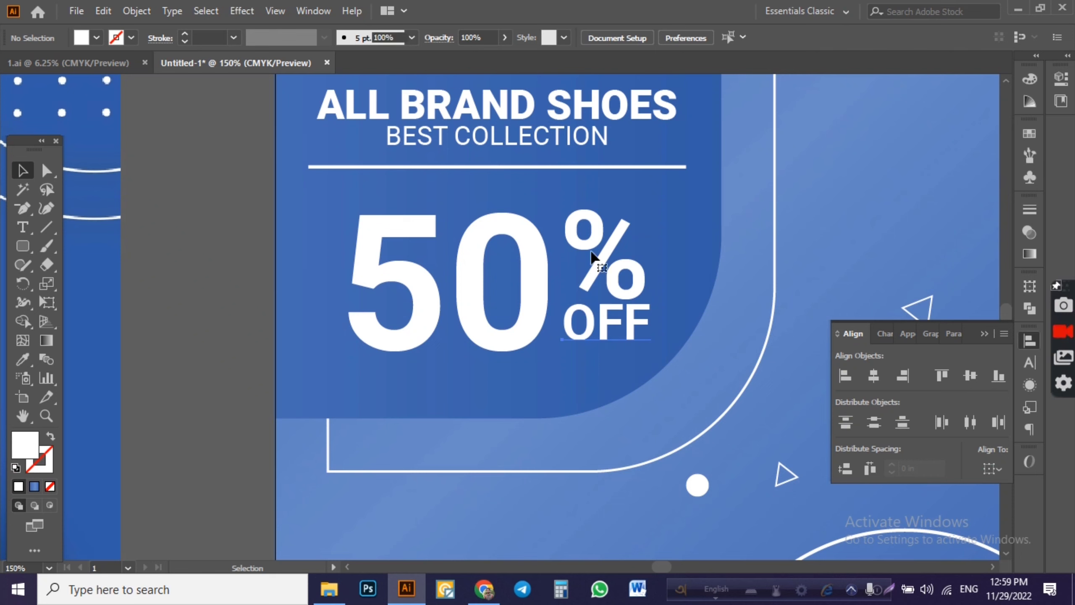
- Nudge the % OFF text down two steps with the arrow key
{"action": "left_click", "coordinate": [592, 254]}
{"action": "key", "text": "Down"}
{"action": "key", "text": "Down"}
{"action": "key", "text": "Down"}
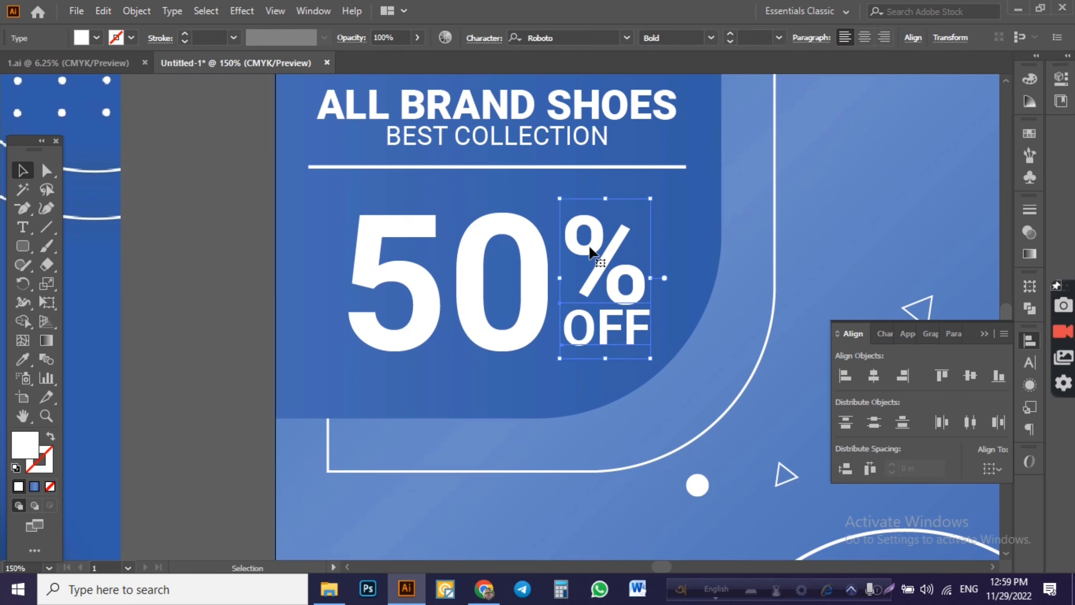
{"action": "key", "text": "Down"}
{"action": "key", "text": "Down"}
{"action": "key", "text": "Down"}
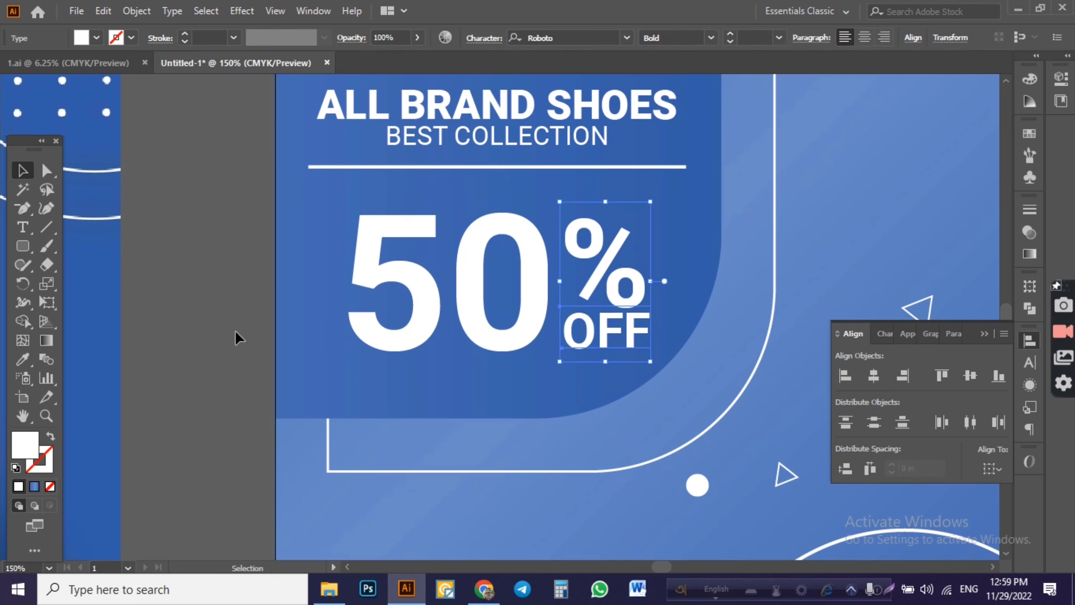
{"action": "left_click", "coordinate": [235, 336]}
{"action": "scroll", "coordinate": [245, 323], "scroll_direction": "down", "scroll_amount": 2}
- Draw a rounded rectangle over the SHOP NOW button
{"action": "scroll", "coordinate": [296, 300], "scroll_direction": "down", "scroll_amount": 1}
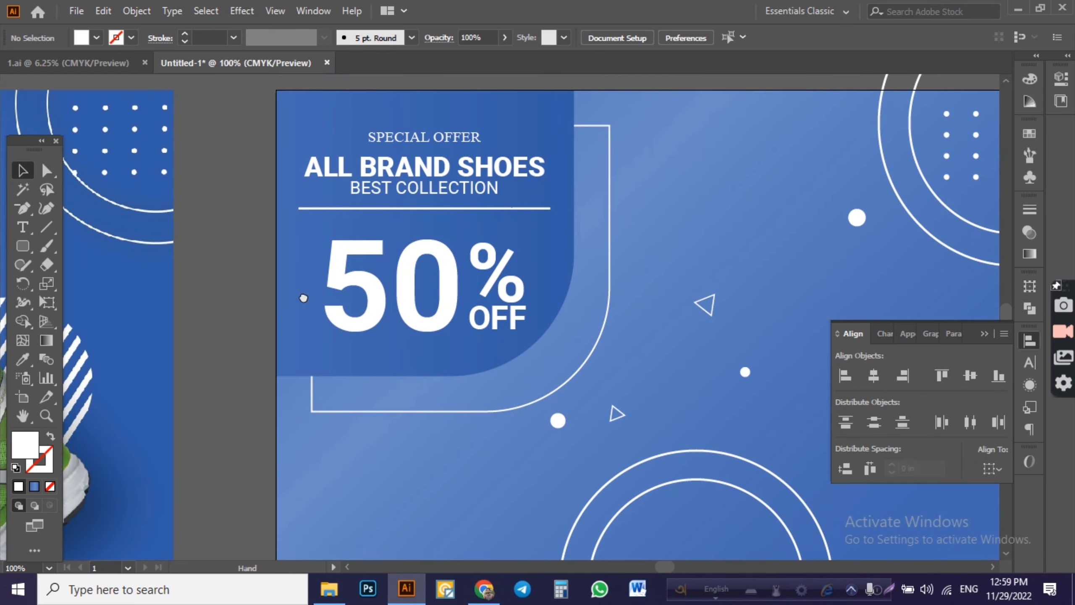
{"action": "left_click_drag", "start_coordinate": [303, 298], "coordinate": [609, 254]}
{"action": "scroll", "coordinate": [612, 259], "scroll_direction": "down", "scroll_amount": 1}
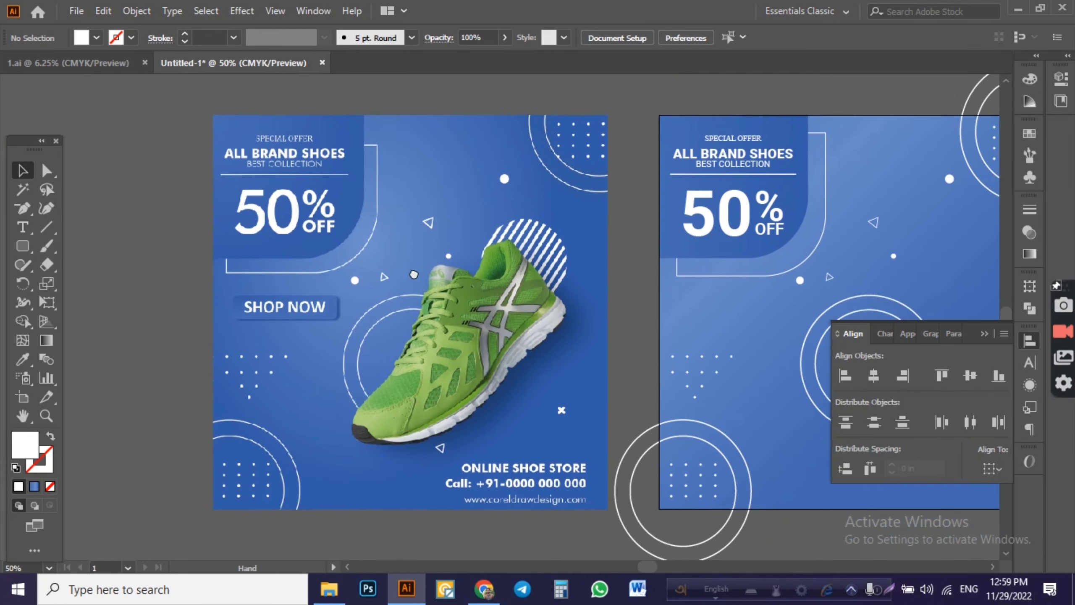
{"action": "scroll", "coordinate": [353, 281], "scroll_direction": "up", "scroll_amount": 1}
{"action": "scroll", "coordinate": [352, 281], "scroll_direction": "up", "scroll_amount": 1}
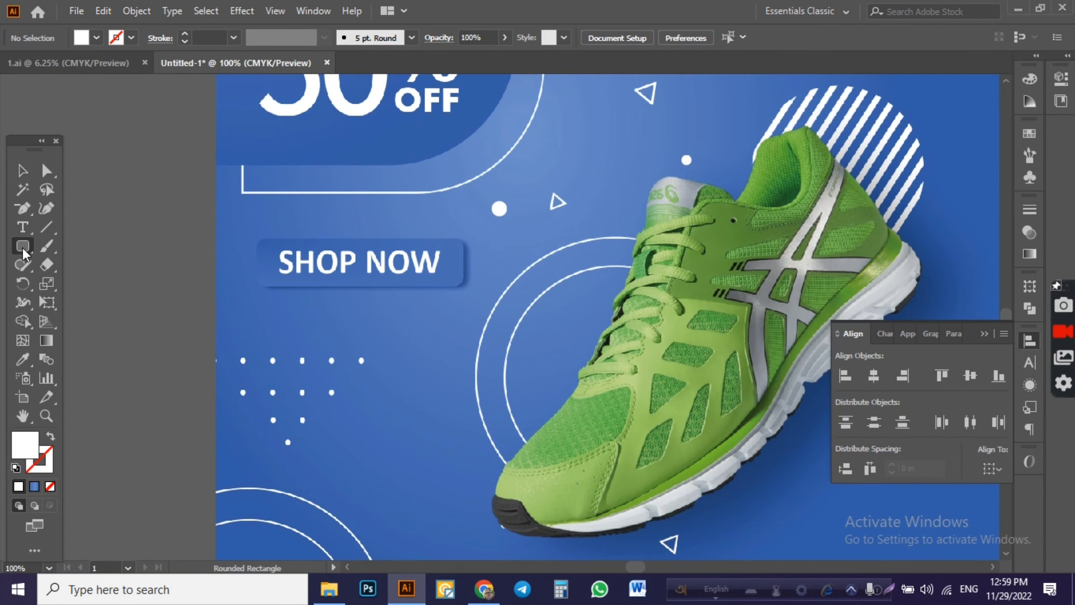
{"action": "left_click_drag", "start_coordinate": [23, 245], "coordinate": [115, 262]}
{"action": "left_click", "coordinate": [272, 298]}
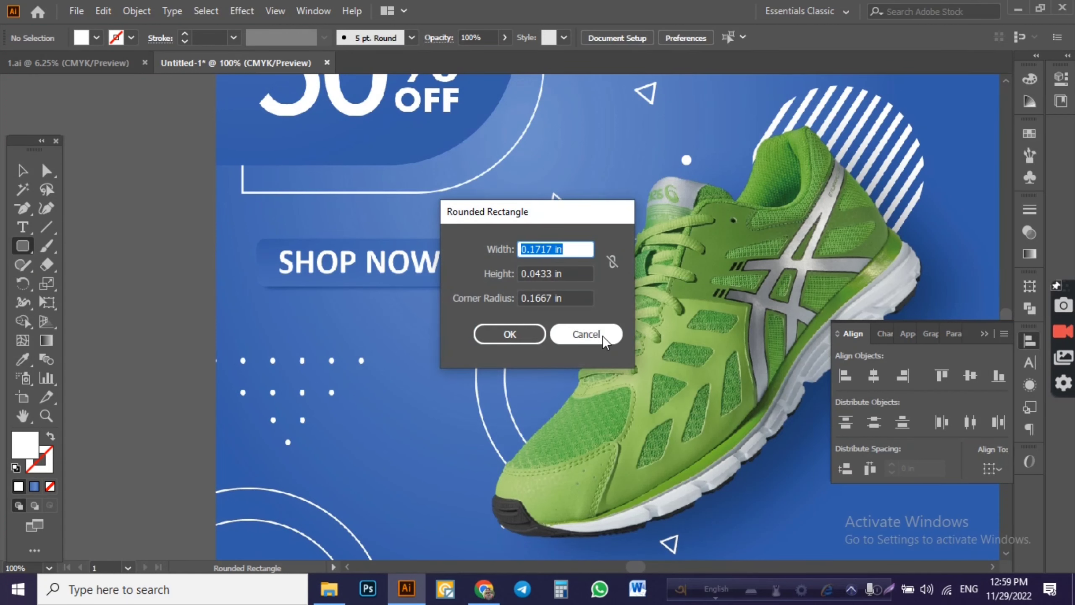
{"action": "left_click", "coordinate": [586, 334]}
{"action": "left_click_drag", "start_coordinate": [256, 240], "coordinate": [465, 286]}
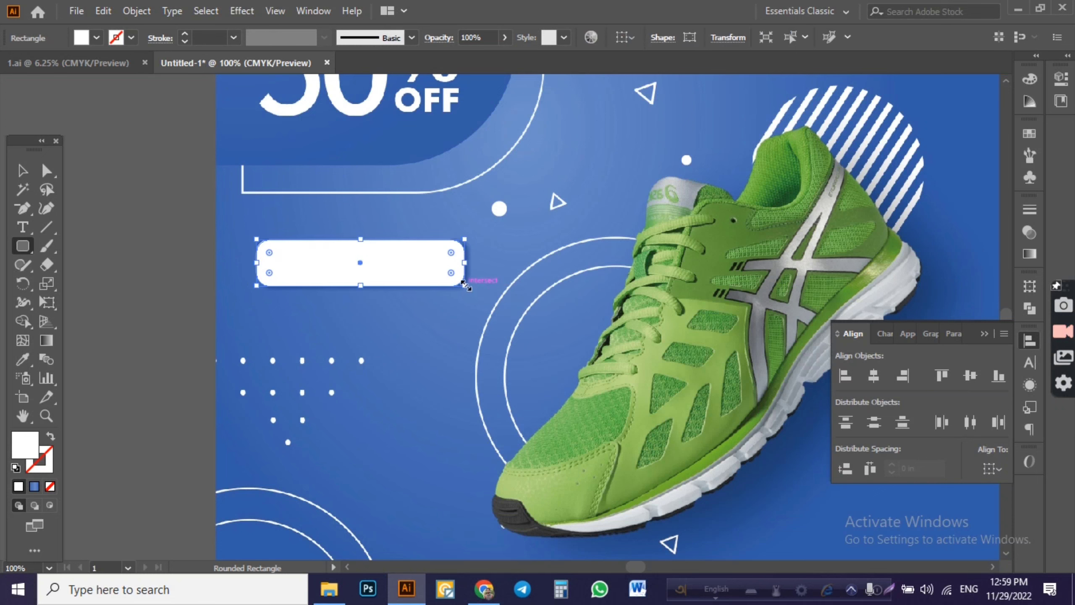
- Eyedrop the SHOP NOW button's blue gradient into the new rectangle
{"action": "left_click", "coordinate": [22, 359]}
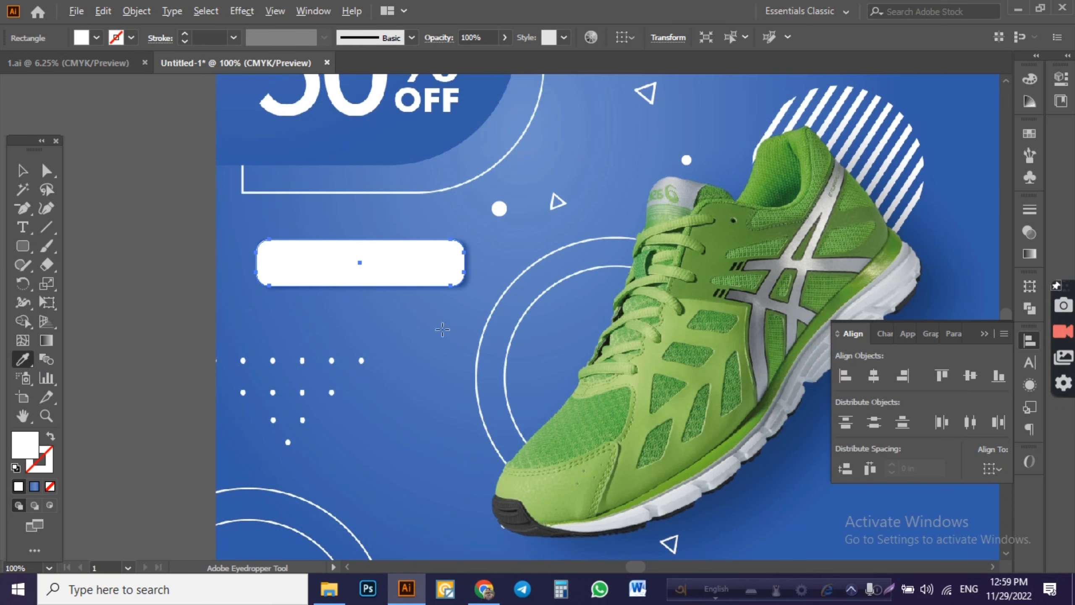
{"action": "key", "text": "ctrl+minus"}
{"action": "key", "text": "ctrl+minus"}
{"action": "left_click_drag", "start_coordinate": [281, 344], "coordinate": [92, 352]}
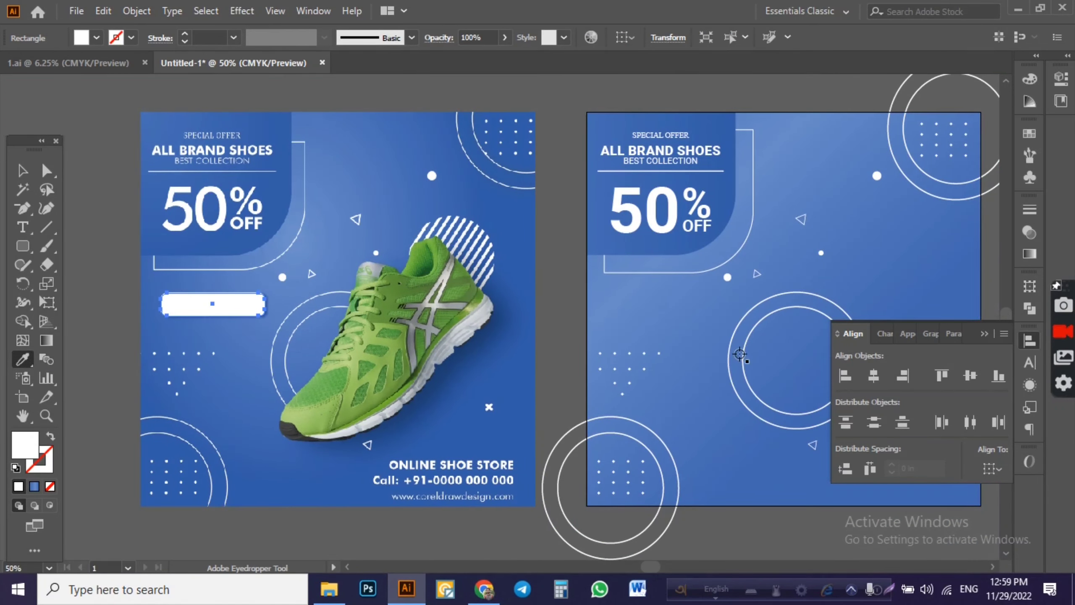
{"action": "left_click", "coordinate": [967, 289]}
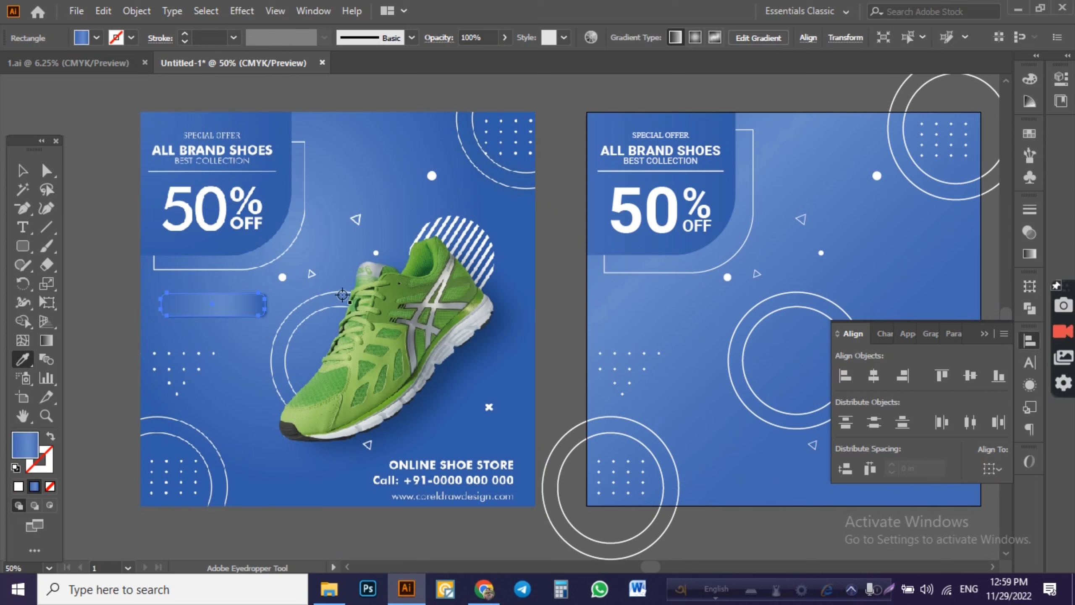
{"action": "left_click", "coordinate": [23, 171]}
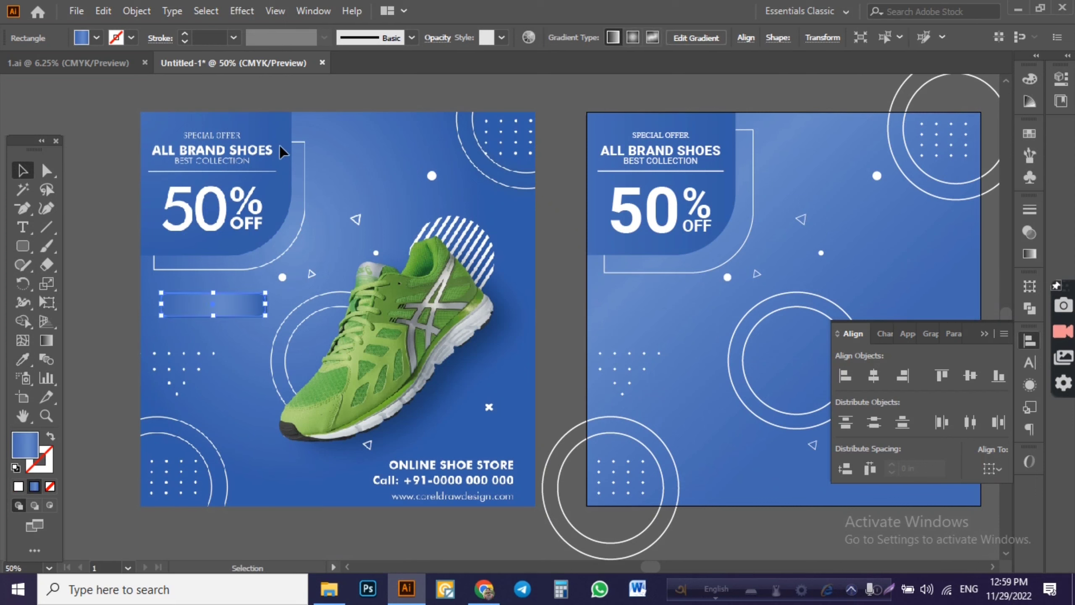
- Give the gradient rectangle a drop shadow with 0.05 in blur
{"action": "left_click", "coordinate": [248, 10]}
{"action": "mouse_move", "coordinate": [263, 189]}
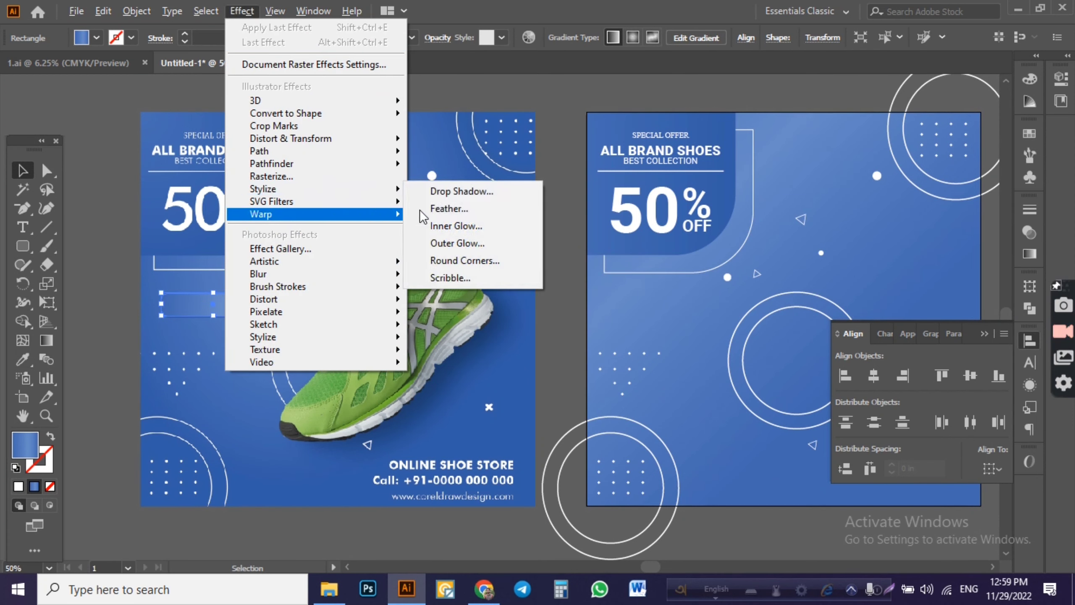
{"action": "left_click", "coordinate": [447, 191]}
{"action": "left_click", "coordinate": [813, 339]}
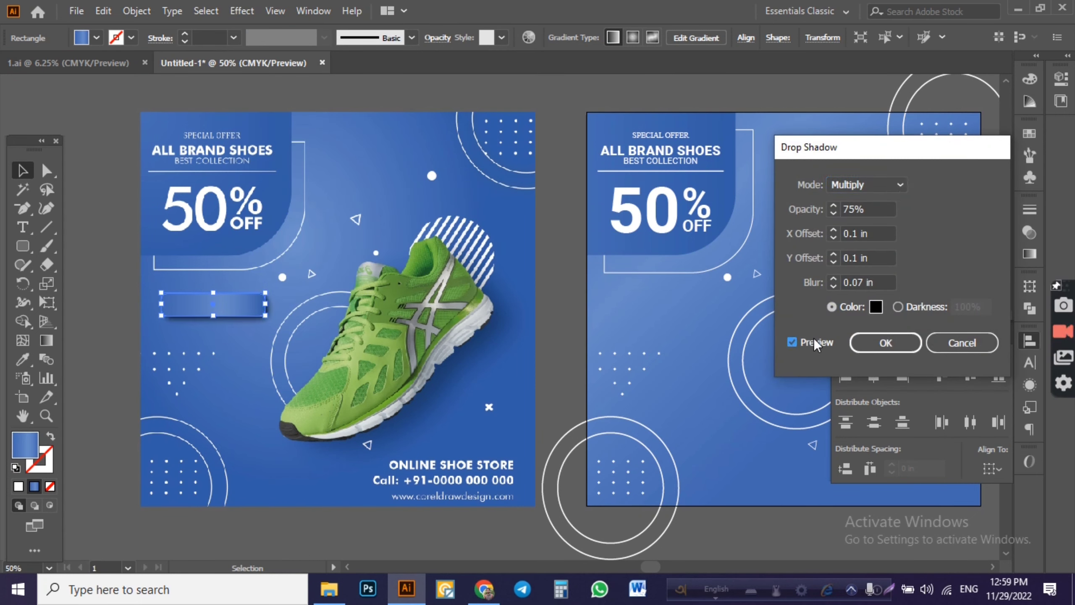
{"action": "left_click", "coordinate": [836, 288]}
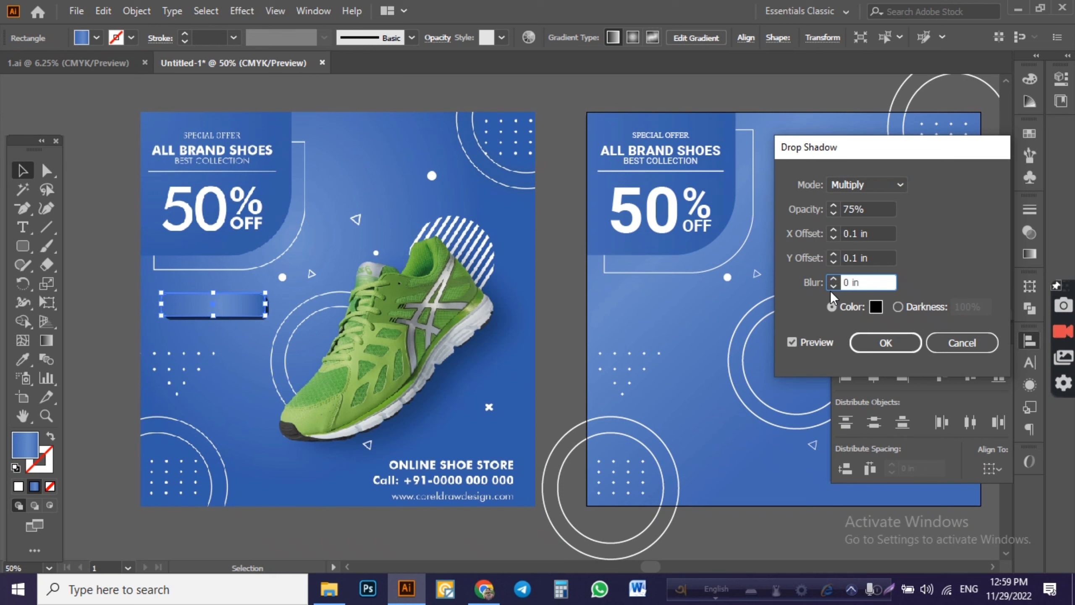
{"action": "type", "text": "0.1"}
{"action": "left_click", "coordinate": [957, 345]}
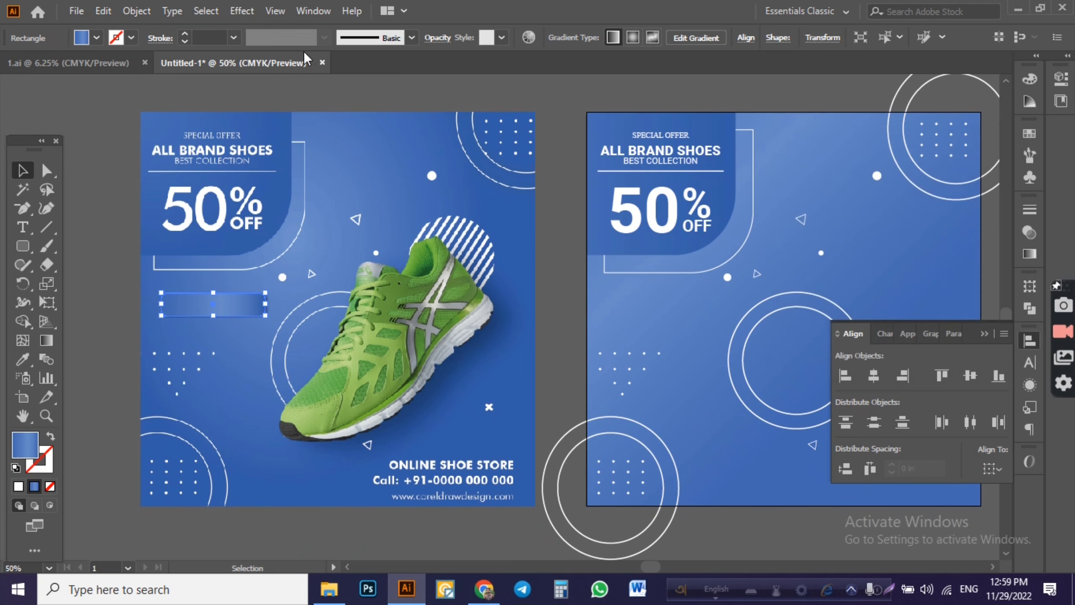
{"action": "left_click", "coordinate": [238, 11]}
{"action": "mouse_move", "coordinate": [263, 189]}
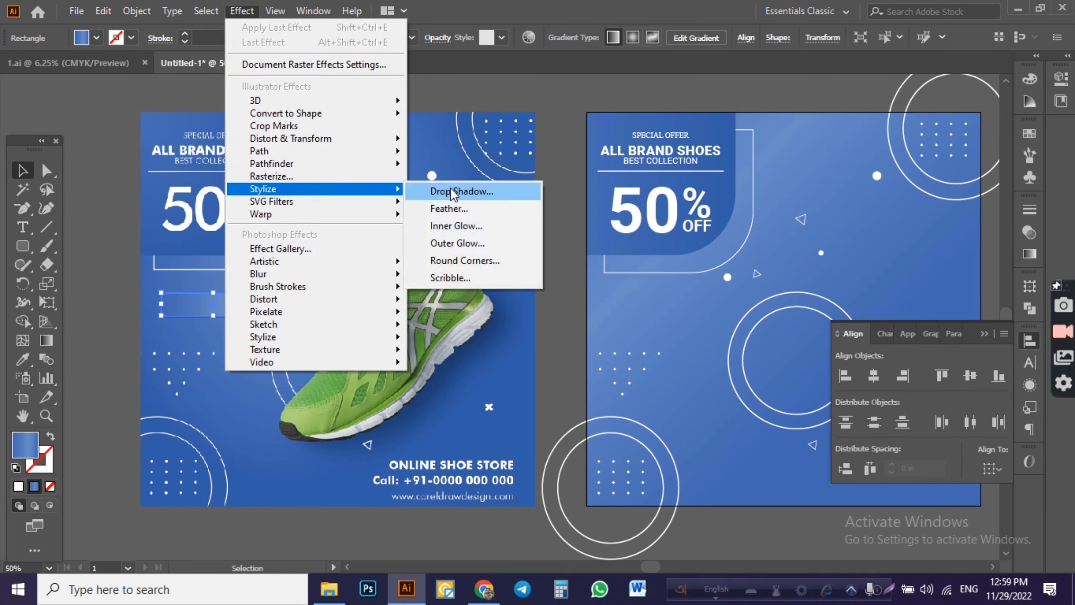
{"action": "left_click", "coordinate": [451, 188]}
{"action": "left_click", "coordinate": [791, 342]}
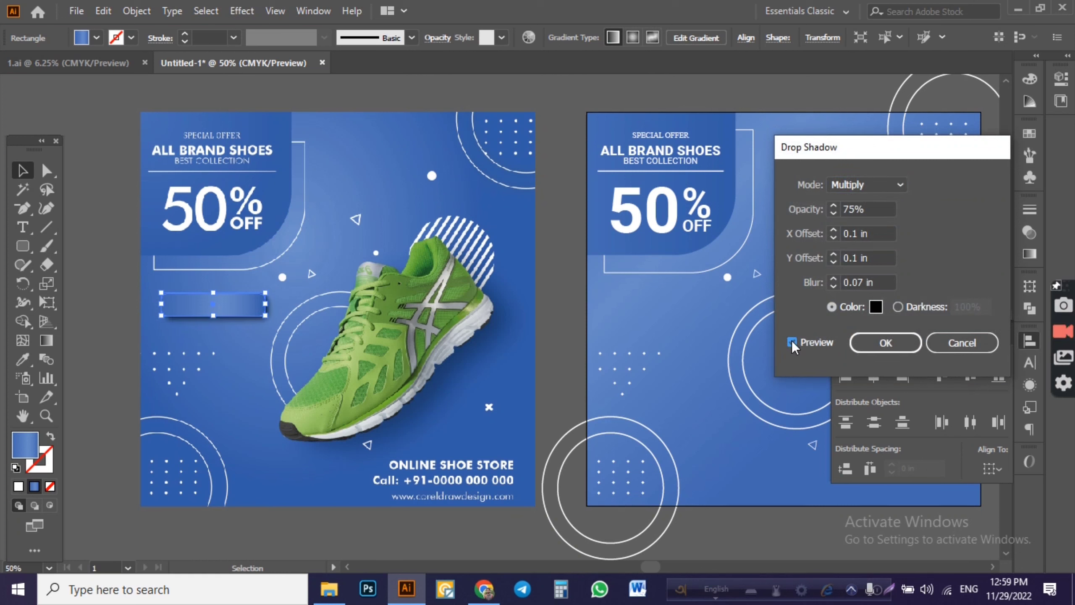
{"action": "left_click", "coordinate": [863, 282]}
{"action": "type", "text": "0.05"}
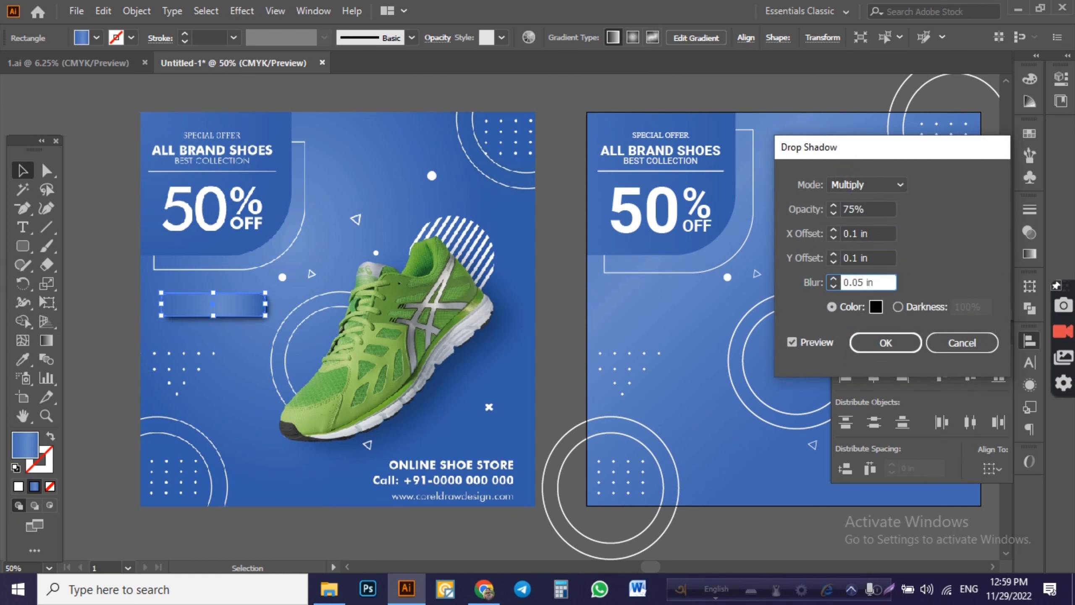
{"action": "key", "text": "Return"}
- Reapply the drop shadow and position the rectangle just above the SHOP NOW button
{"action": "left_click_drag", "start_coordinate": [228, 310], "coordinate": [355, 244]}
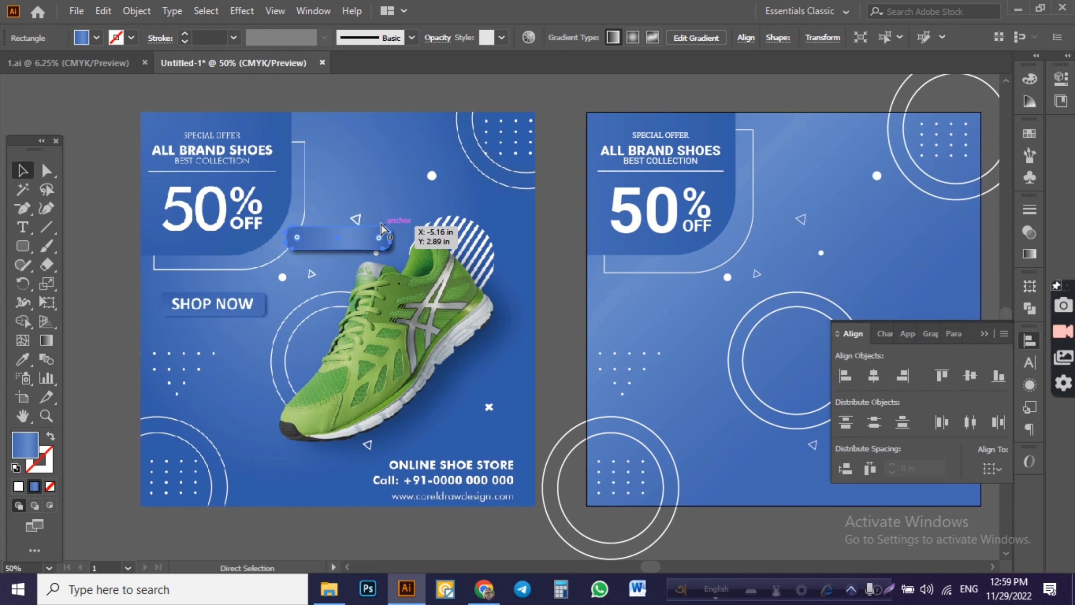
{"action": "key", "text": "ctrl+z"}
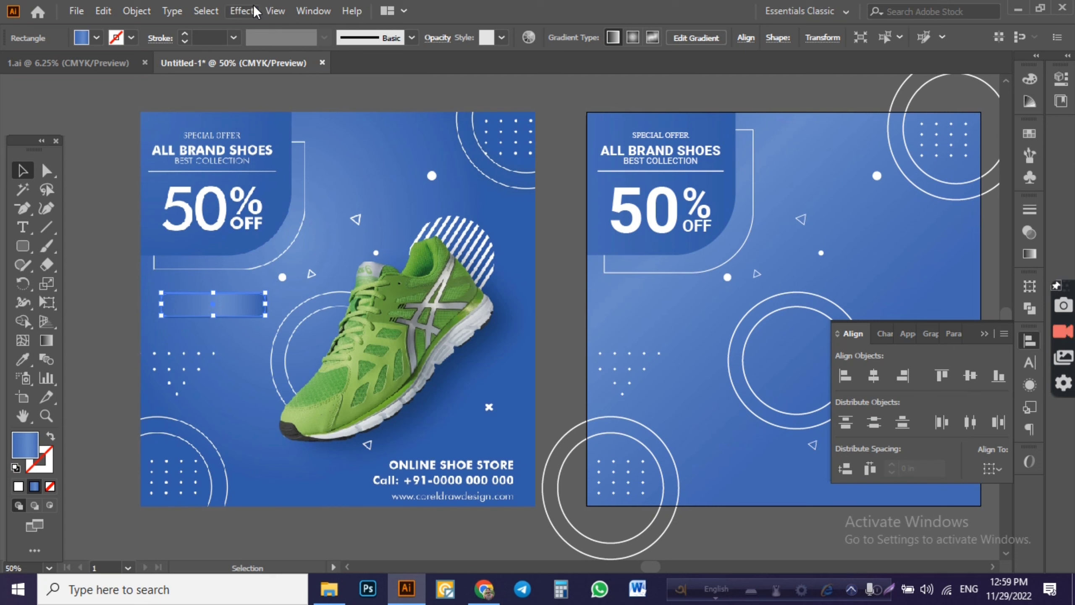
{"action": "left_click", "coordinate": [248, 9]}
{"action": "left_click", "coordinate": [455, 185]}
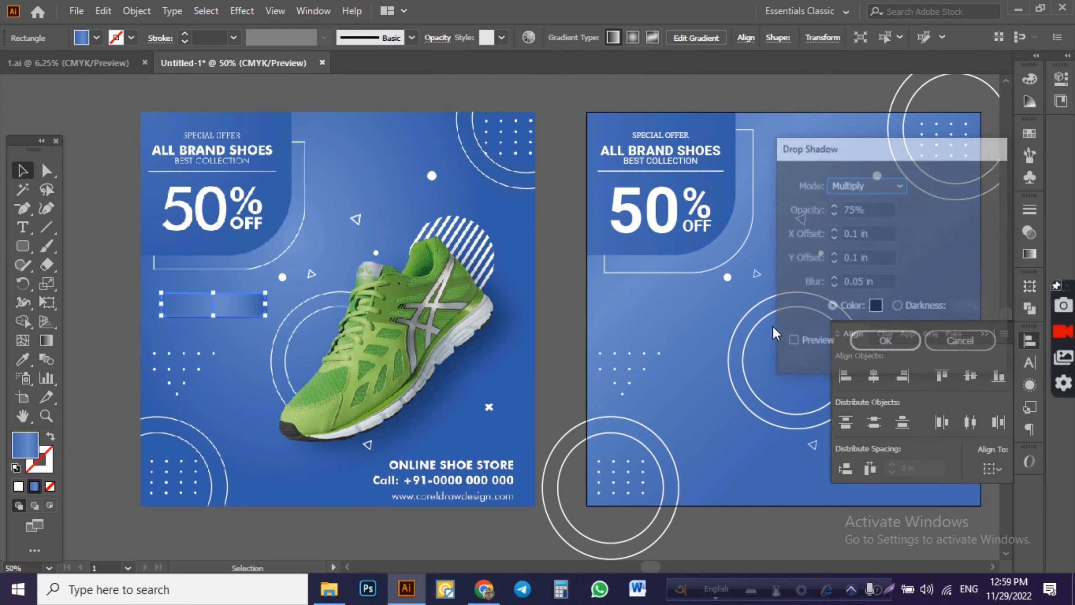
{"action": "left_click", "coordinate": [806, 343]}
{"action": "left_click", "coordinate": [884, 343]}
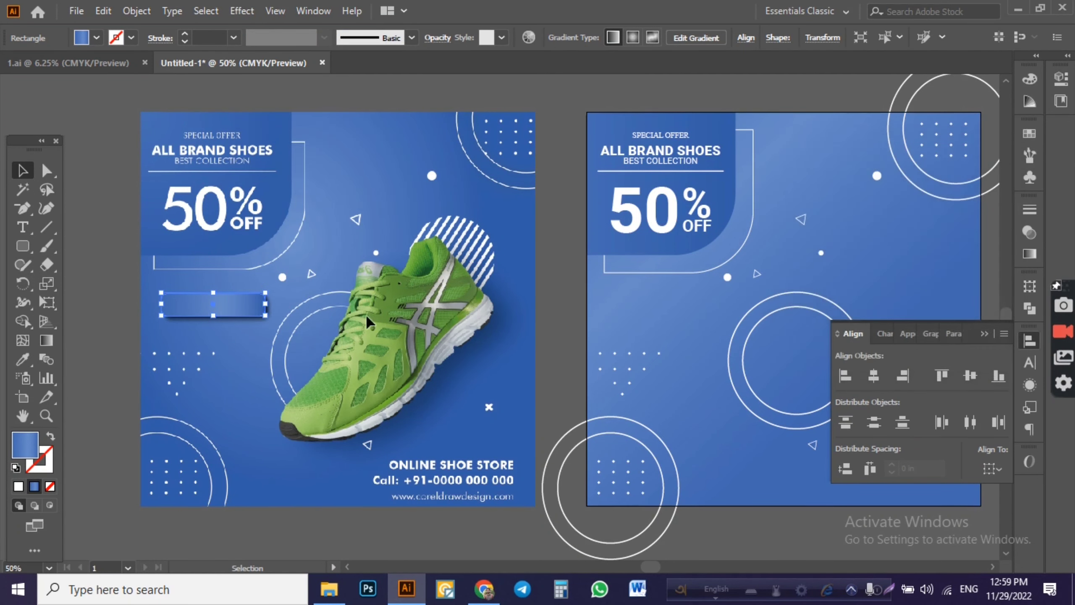
{"action": "left_click_drag", "start_coordinate": [255, 304], "coordinate": [639, 304]}
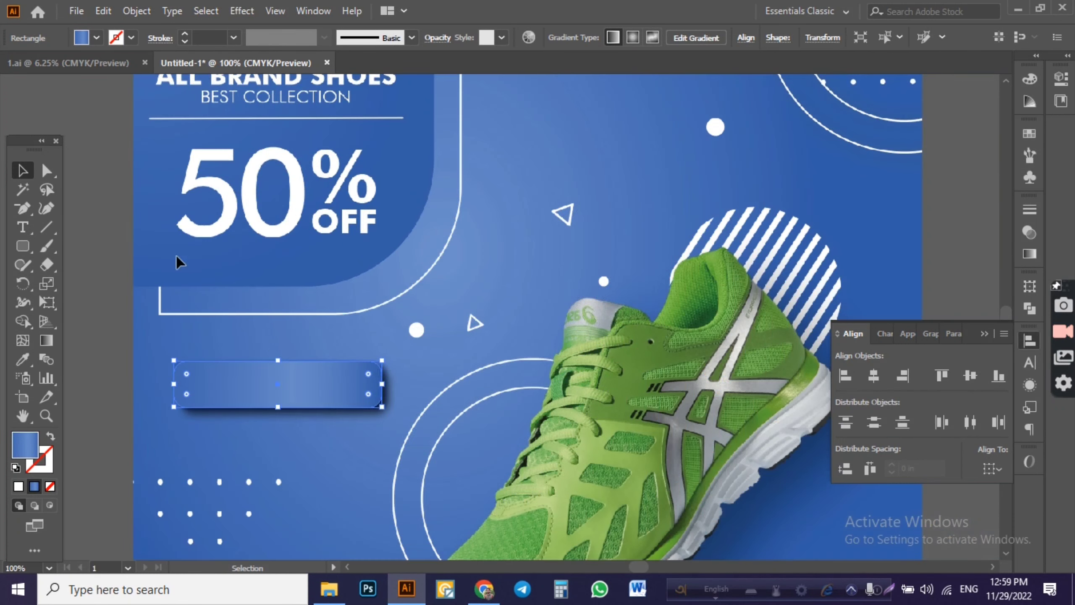
{"action": "left_click_drag", "start_coordinate": [258, 405], "coordinate": [280, 340]}
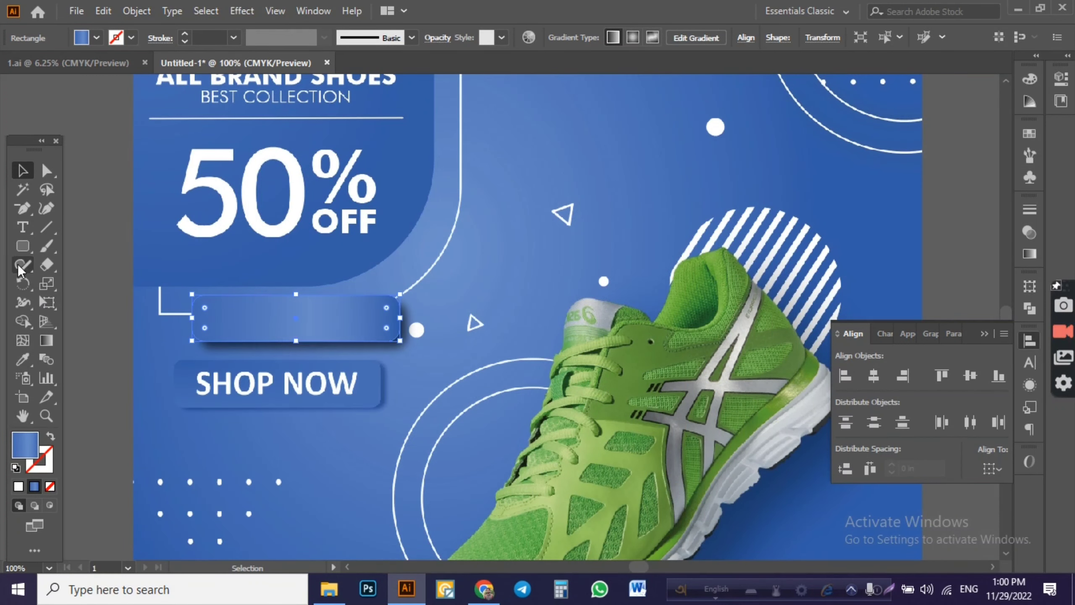
{"action": "left_click", "coordinate": [24, 228]}
- Add a white 'SHOP NOW' text label on the new rectangle
{"action": "left_click", "coordinate": [256, 315]}
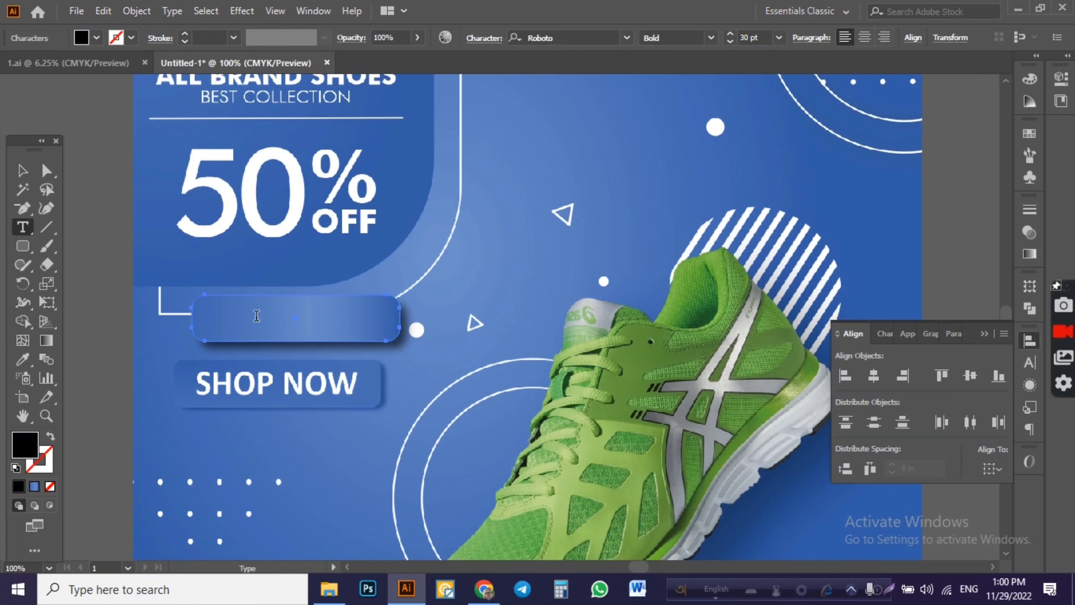
{"action": "type", "text": "S"}
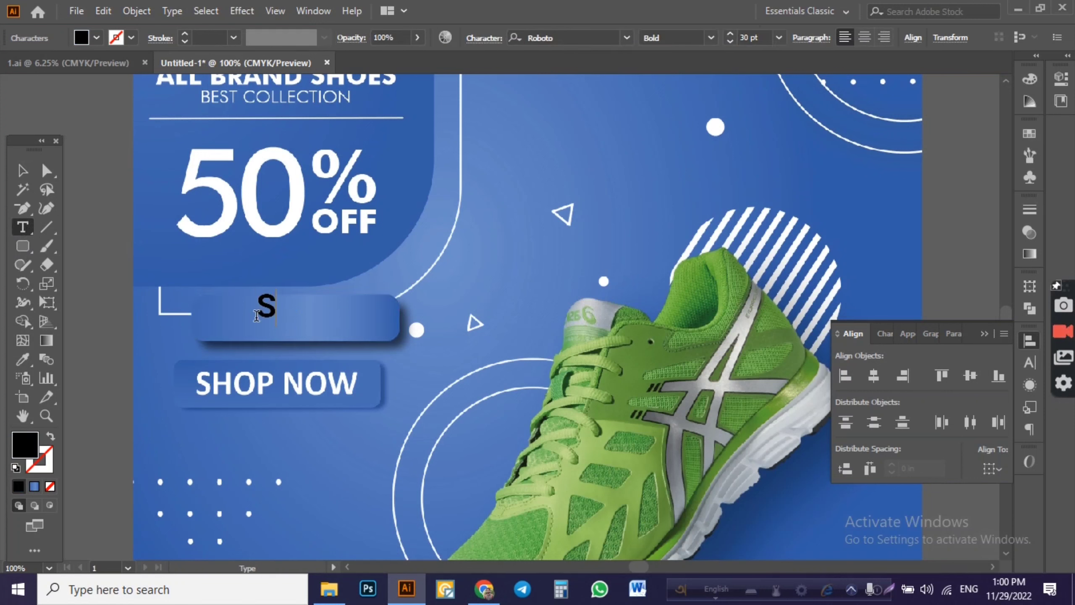
{"action": "type", "text": "OP NOW"}
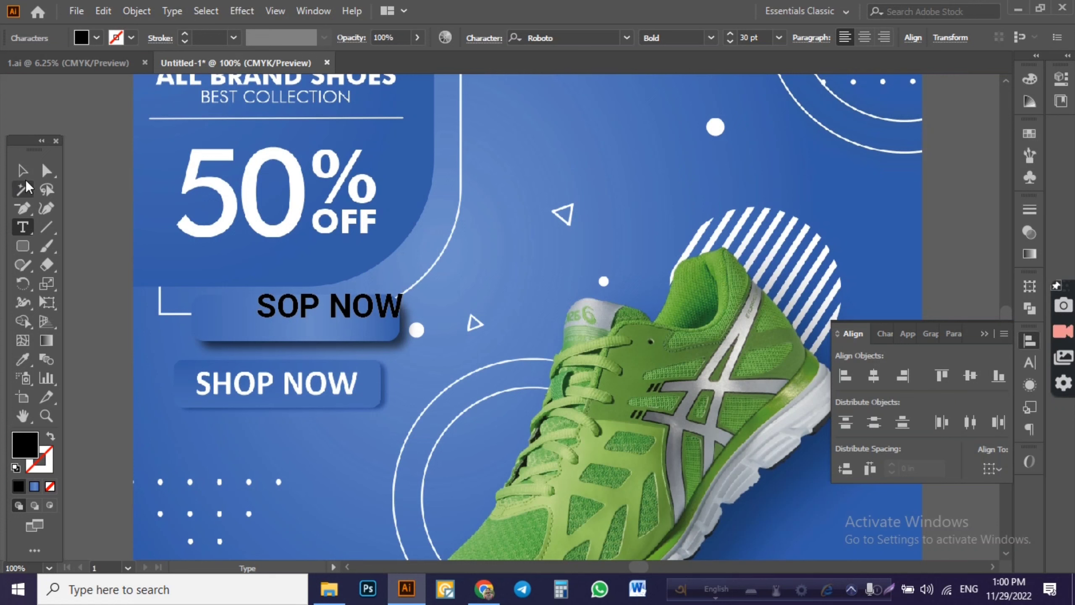
{"action": "left_click", "coordinate": [23, 170]}
{"action": "left_click", "coordinate": [97, 37]}
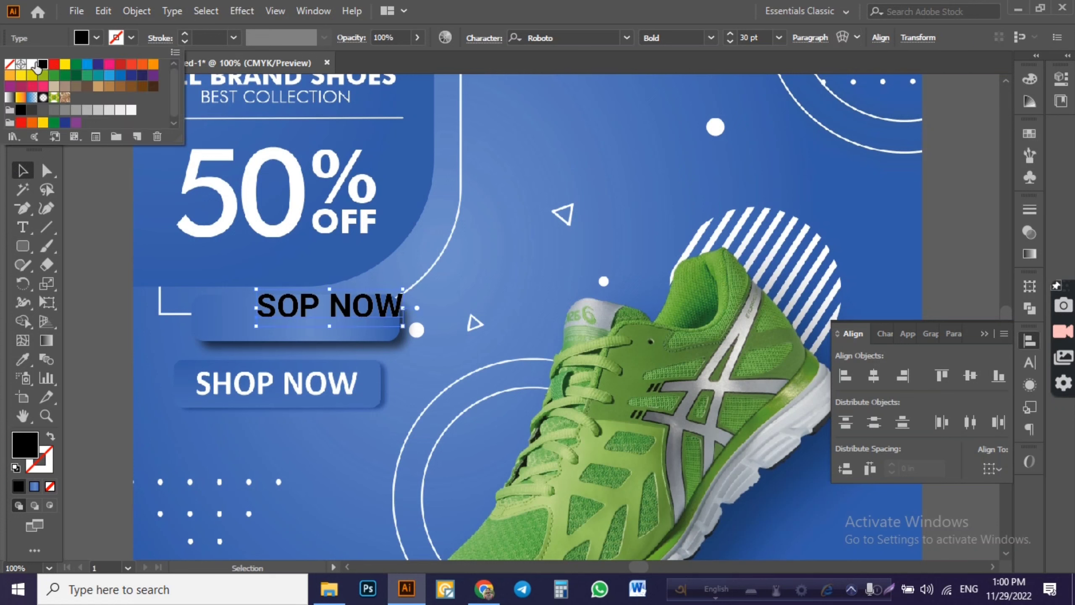
{"action": "left_click", "coordinate": [32, 64]}
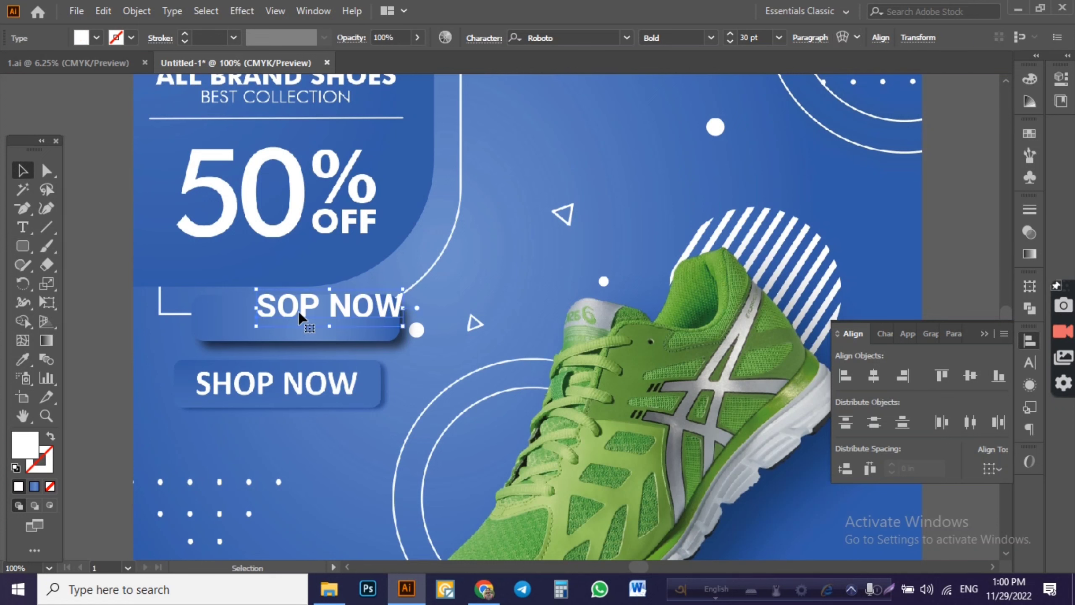
{"action": "left_click_drag", "start_coordinate": [299, 317], "coordinate": [269, 330]}
{"action": "double_click", "coordinate": [250, 320]}
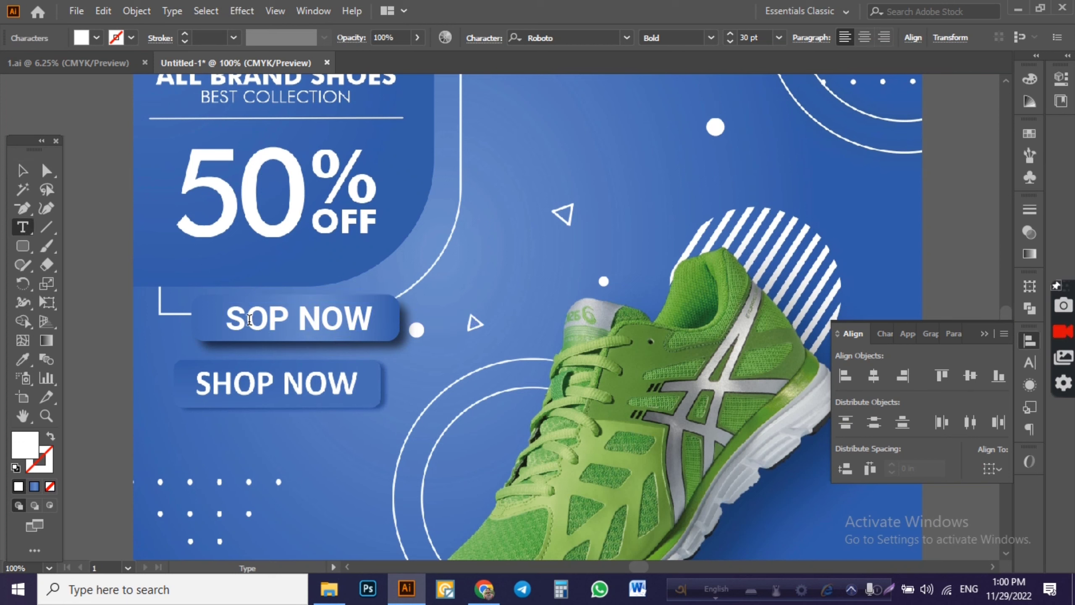
{"action": "type", "text": "H"}
{"action": "left_click", "coordinate": [22, 171]}
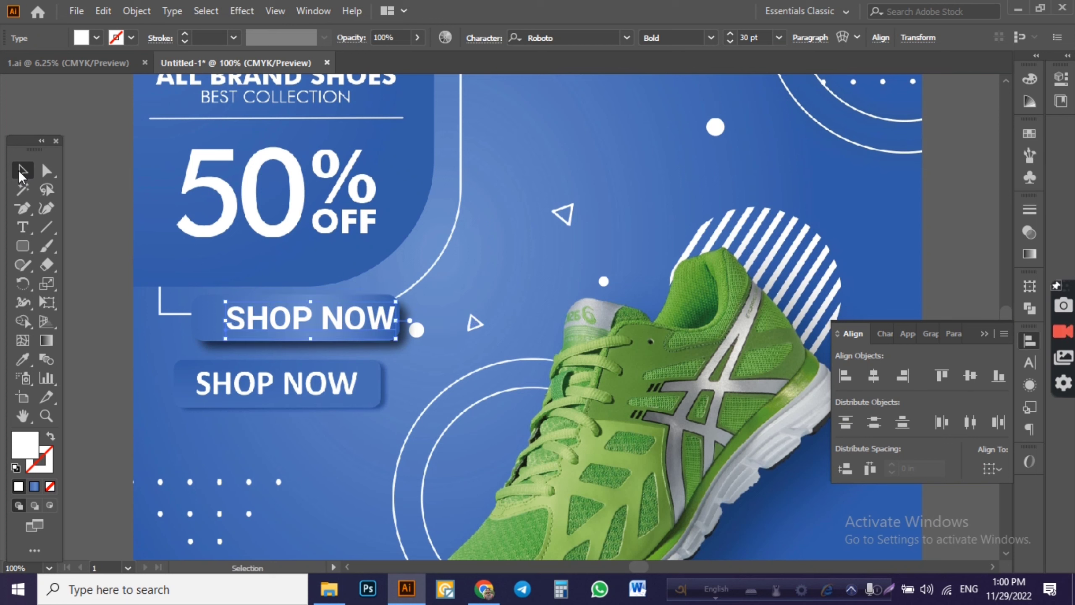
- Centre the SHOP NOW label on the rectangle, then move the button down onto the original
{"action": "key", "text": "Left"}
{"action": "key", "text": "Left"}
{"action": "key", "text": "Left"}
{"action": "key", "text": "Left"}
{"action": "key", "text": "Left"}
{"action": "key", "text": "Left"}
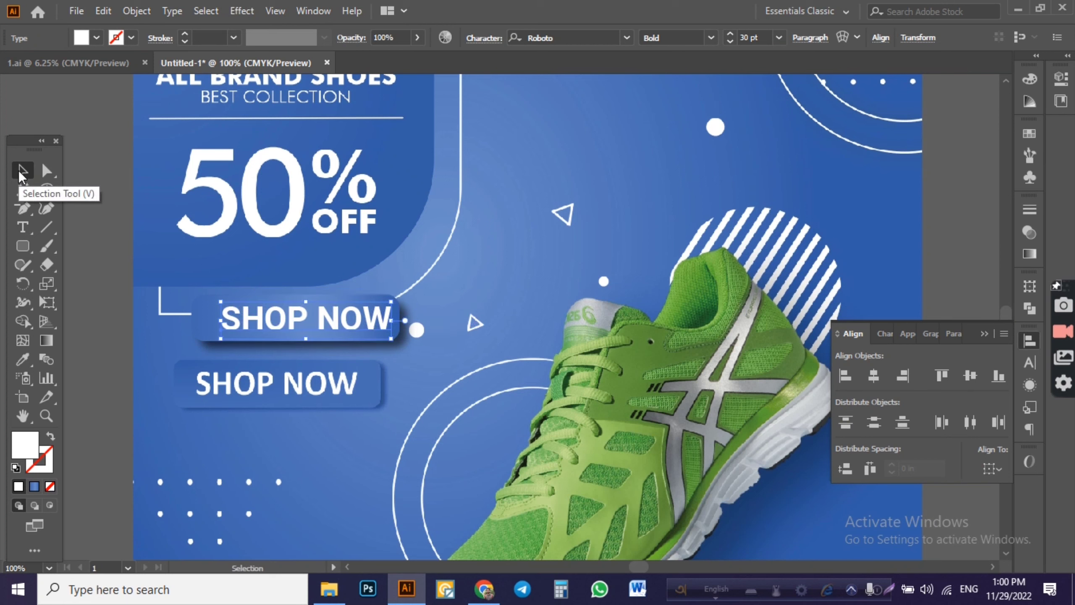
{"action": "key", "text": "Left"}
{"action": "key", "text": "Left"}
{"action": "key", "text": "Left"}
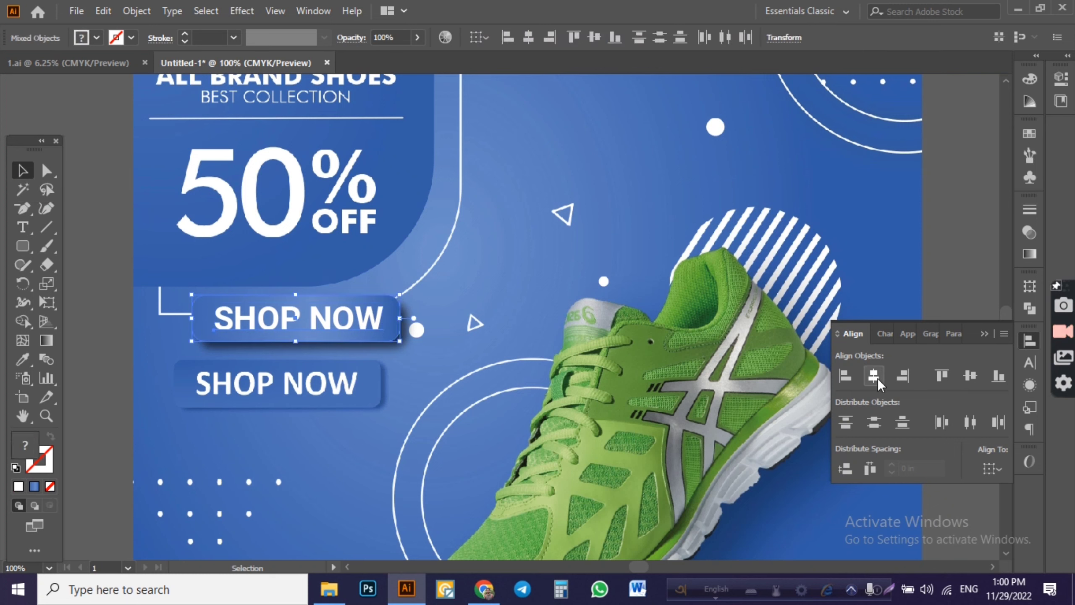
{"action": "left_click", "coordinate": [875, 375]}
{"action": "left_click", "coordinate": [972, 377]}
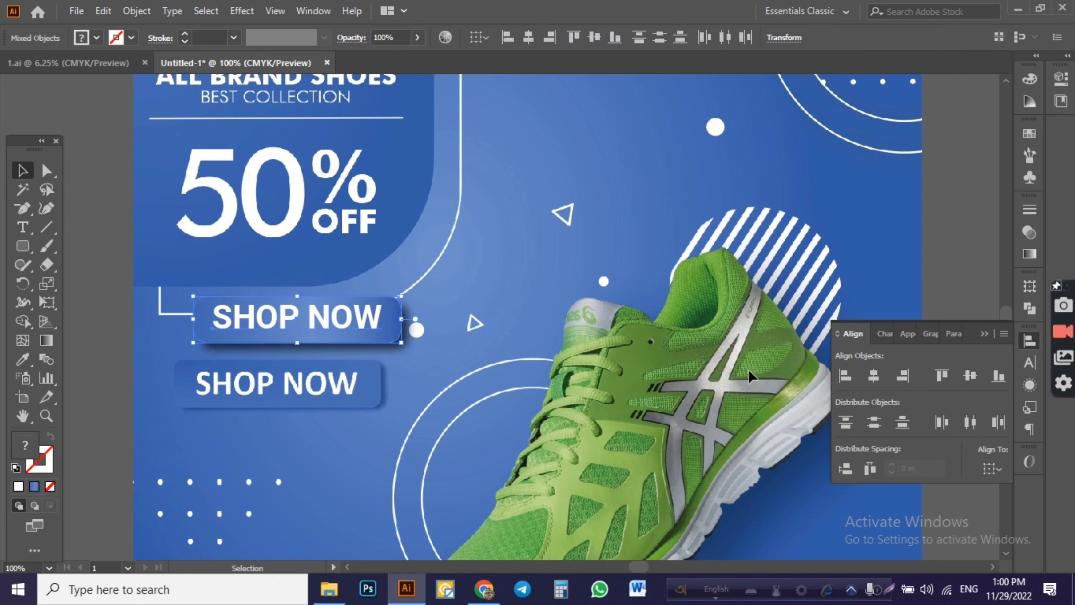
{"action": "left_click", "coordinate": [413, 321]}
{"action": "left_click", "coordinate": [303, 317]}
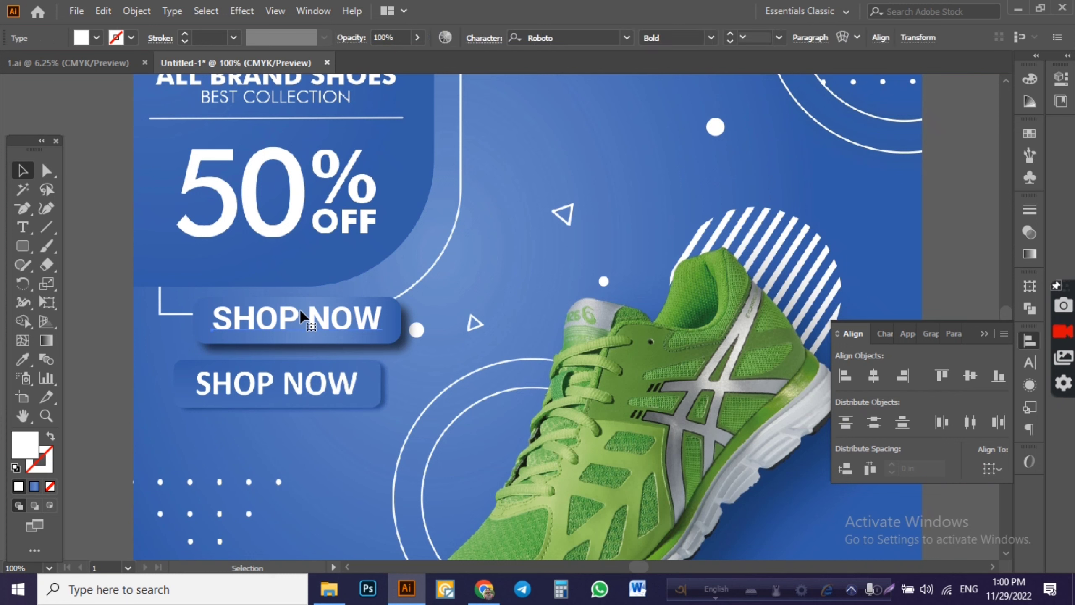
{"action": "key", "text": "Down"}
{"action": "key", "text": "Down"}
{"action": "key", "text": "Down"}
{"action": "key", "text": "Down"}
{"action": "key", "text": "Down"}
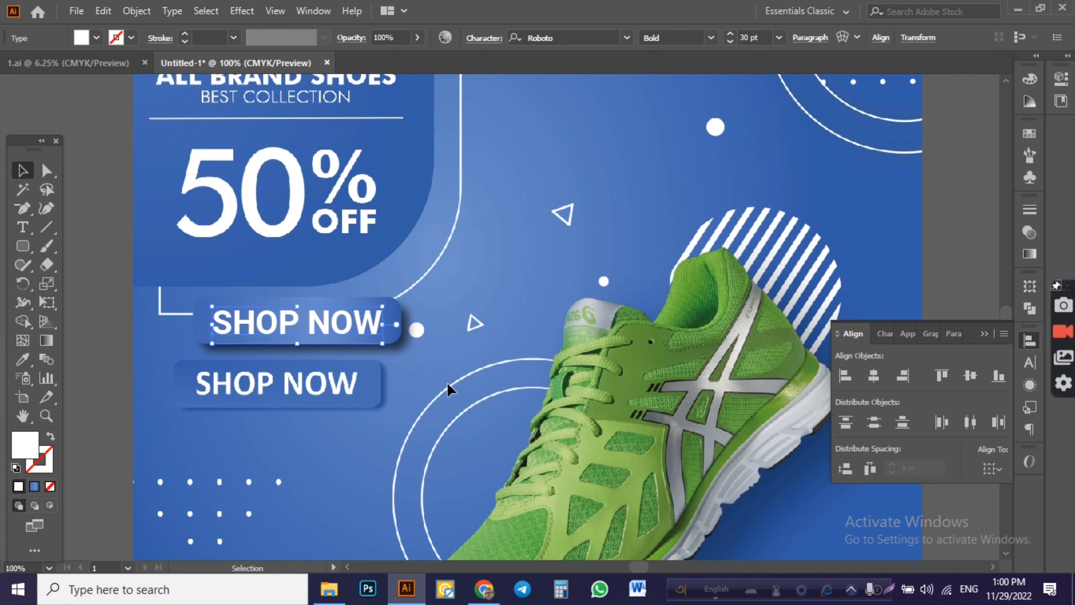
{"action": "left_click", "coordinate": [412, 332], "text": "shift"}
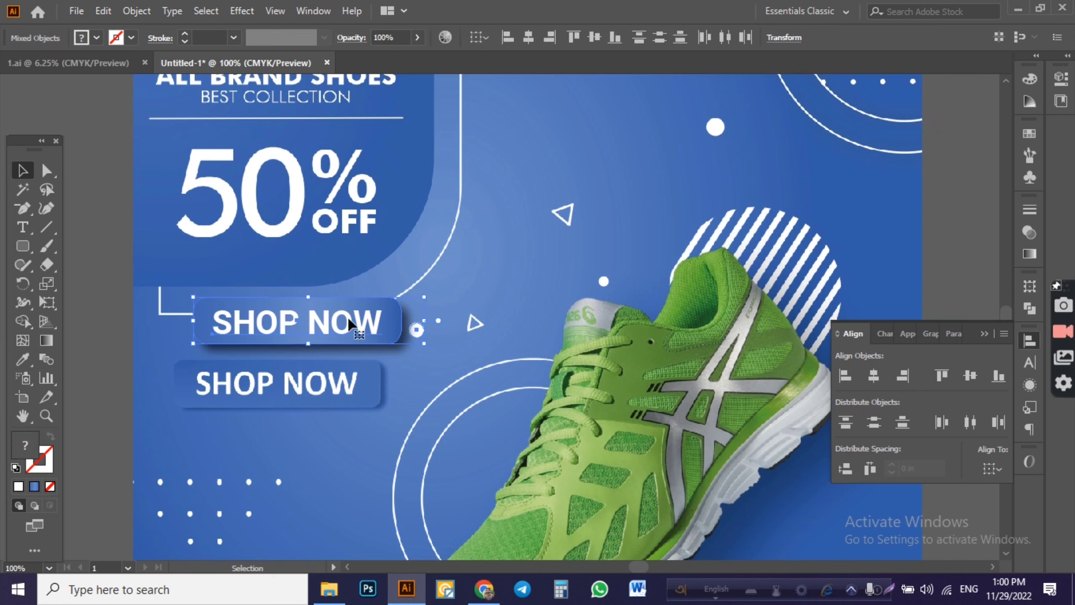
{"action": "left_click_drag", "start_coordinate": [347, 315], "coordinate": [333, 383]}
- Copy the new SHOP NOW button onto the second artboard and deselect everything
{"action": "scroll", "coordinate": [332, 381], "scroll_direction": "down", "scroll_amount": 2}
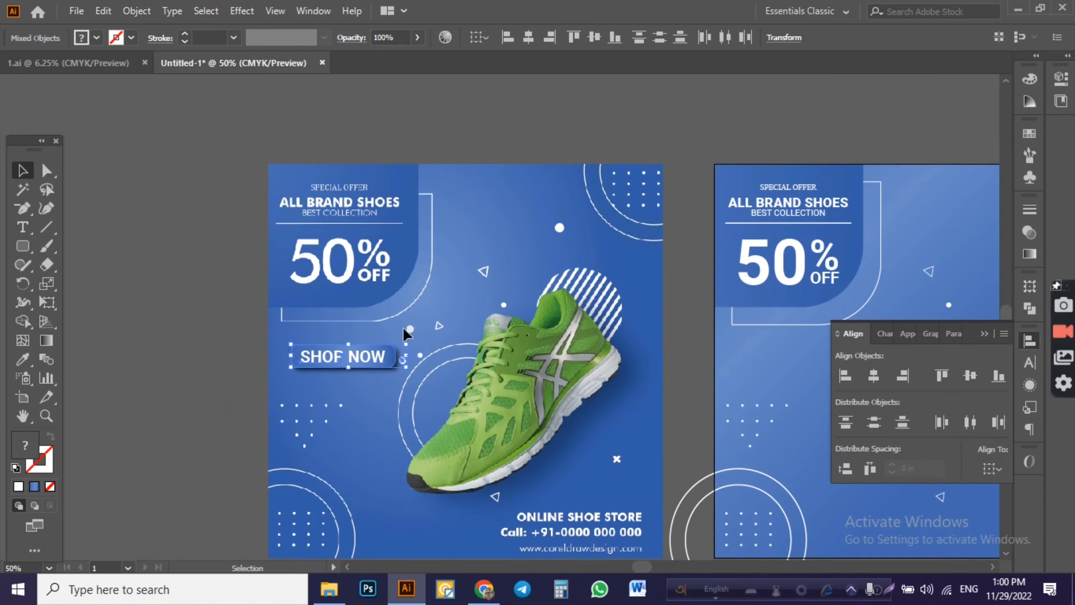
{"action": "scroll", "coordinate": [250, 313], "scroll_direction": "up", "scroll_amount": 1}
{"action": "mouse_move", "coordinate": [250, 314]}
{"action": "left_mouse_down"}
{"action": "mouse_move", "coordinate": [677, 314]}
{"action": "mouse_move", "coordinate": [674, 306]}
{"action": "left_mouse_up"}
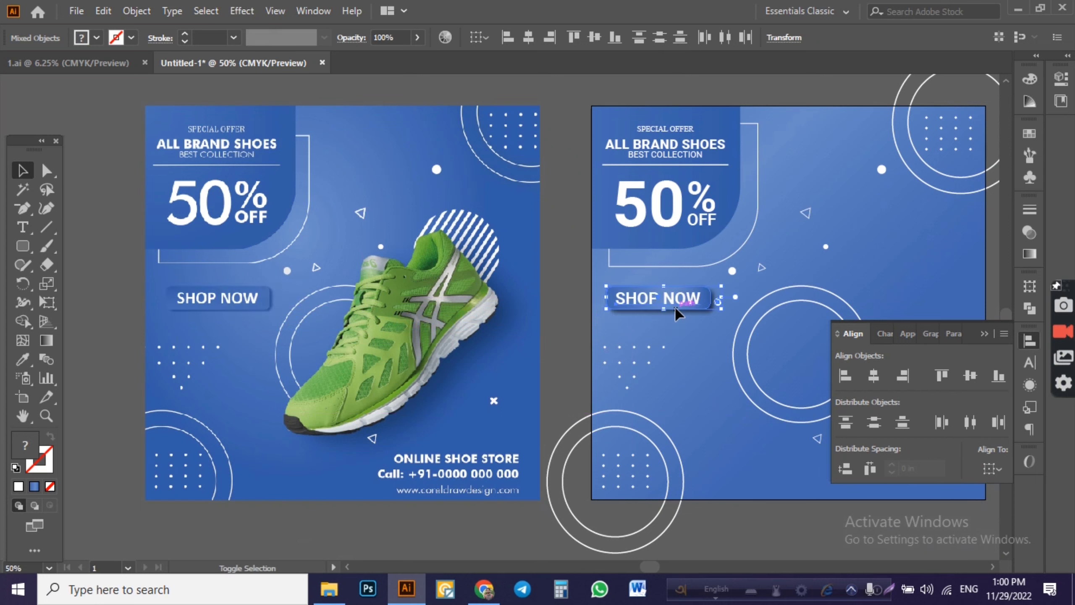
{"action": "key", "text": "ctrl+shift+a"}
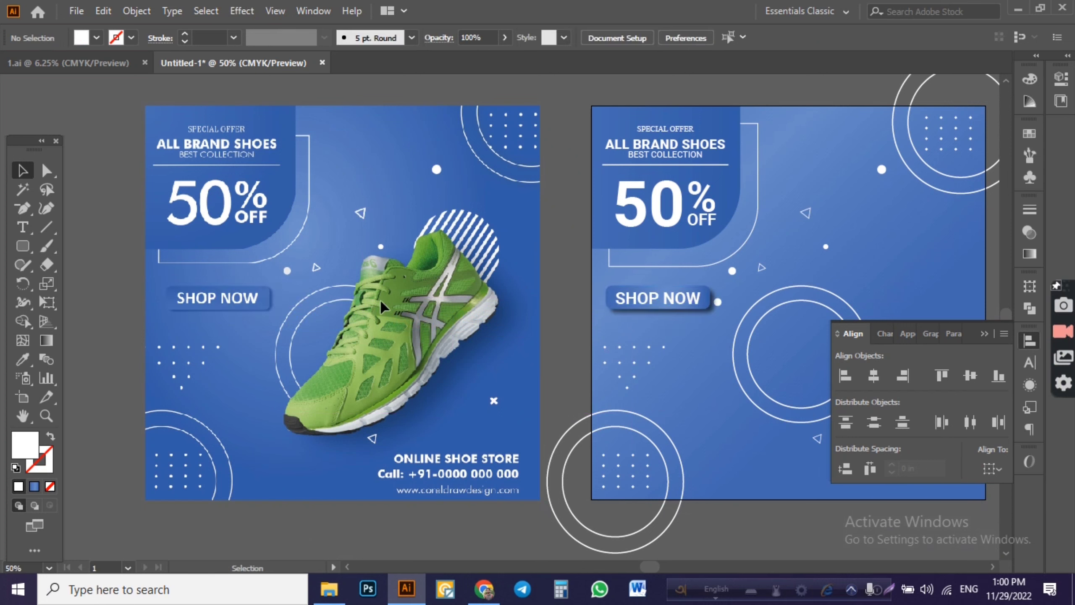
- Pan and zoom in on the reference banner's store contact text
{"action": "left_click_drag", "start_coordinate": [670, 241], "coordinate": [535, 228]}
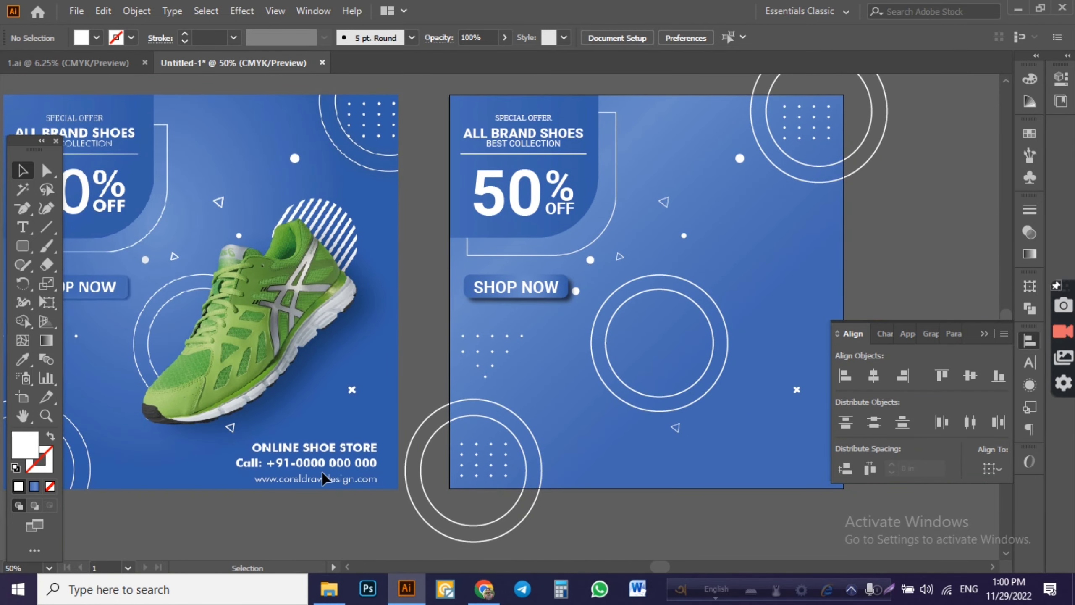
{"action": "scroll", "coordinate": [321, 472], "scroll_direction": "up", "scroll_amount": 2}
{"action": "left_click_drag", "start_coordinate": [322, 472], "coordinate": [378, 341]}
{"action": "left_click", "coordinate": [22, 227]}
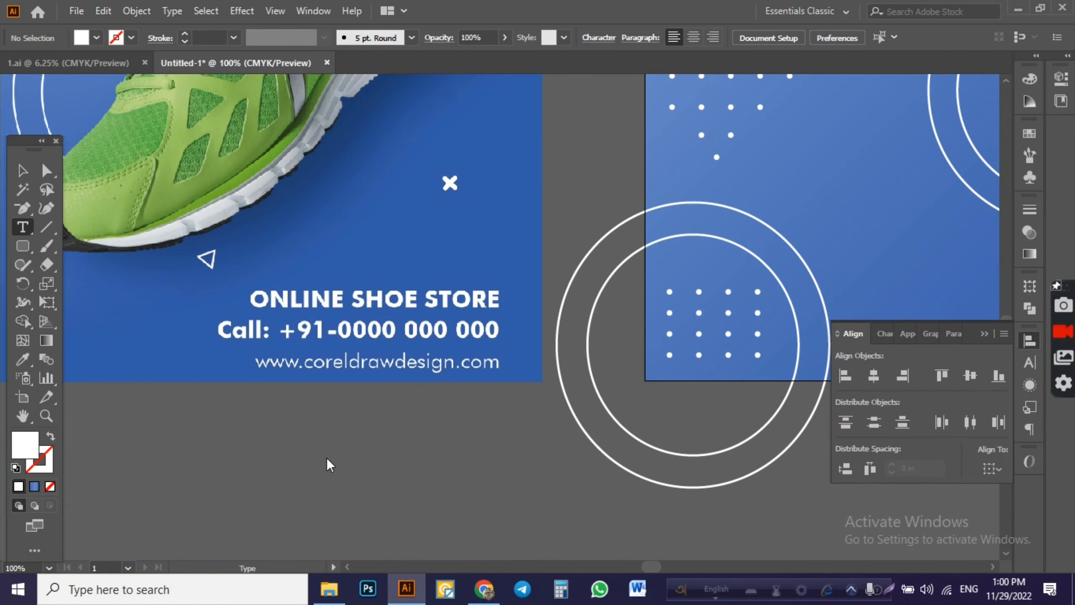
- Type 'ONLINE SHOE STORE' with a 'Call' line and the store phone number below the banner
{"action": "left_click", "coordinate": [275, 427]}
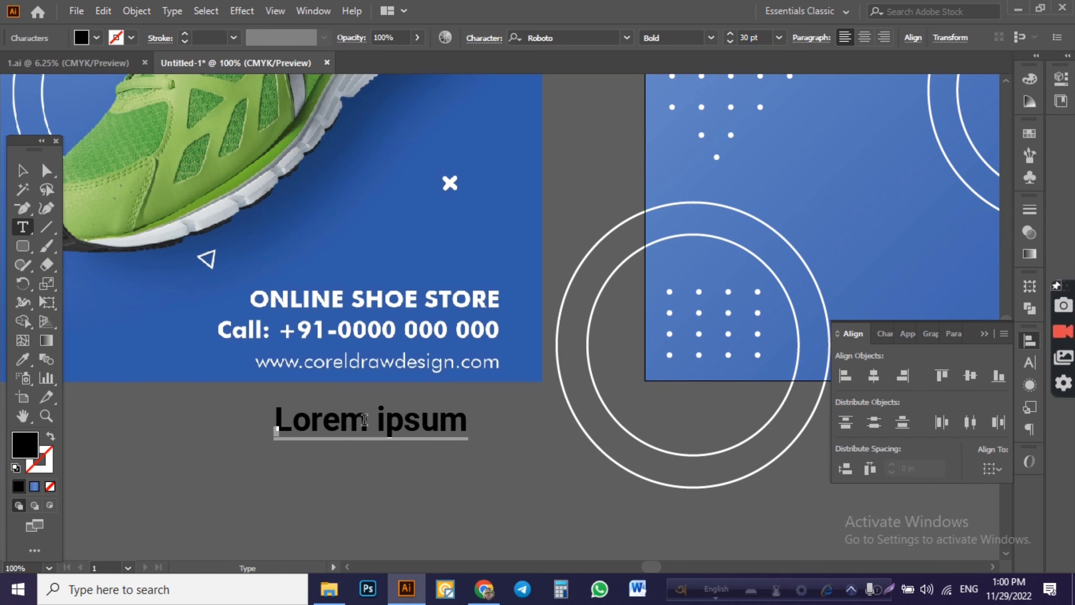
{"action": "type", "text": "0"}
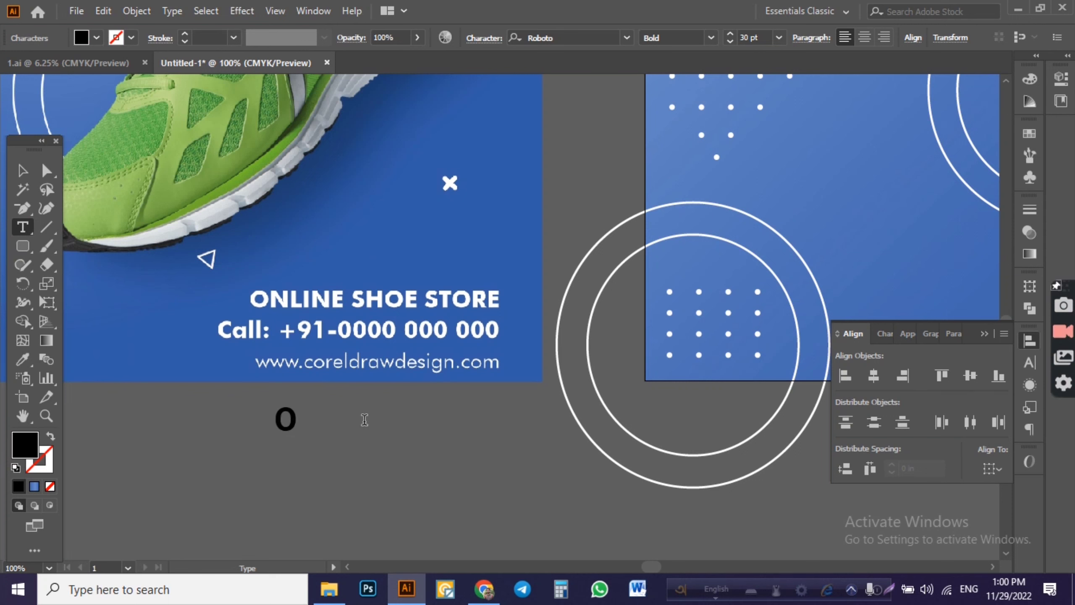
{"action": "type", "text": "NLINE"}
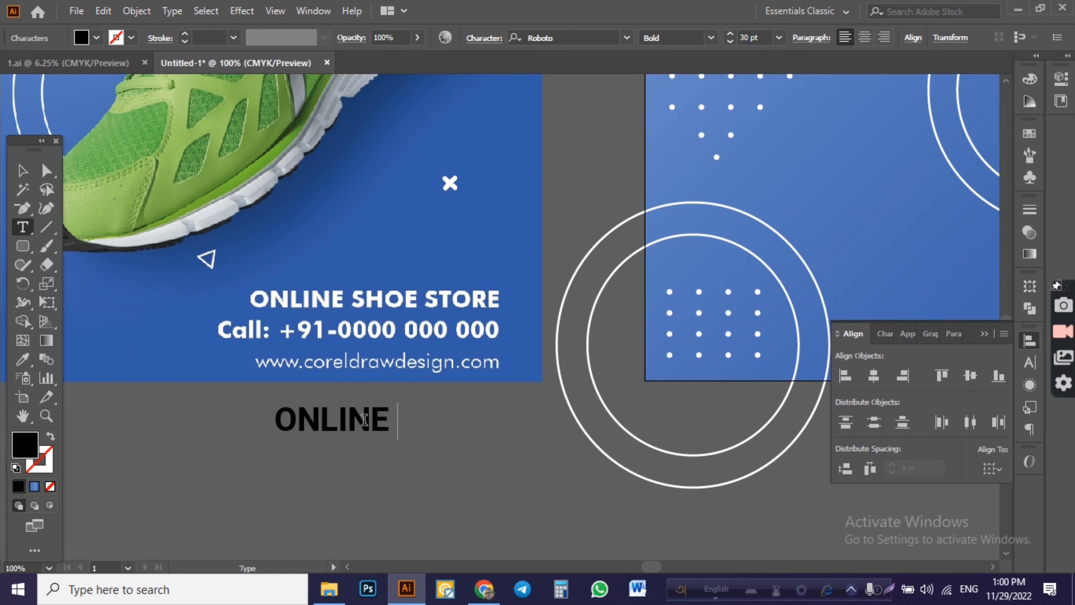
{"action": "type", "text": " SHOE STO"}
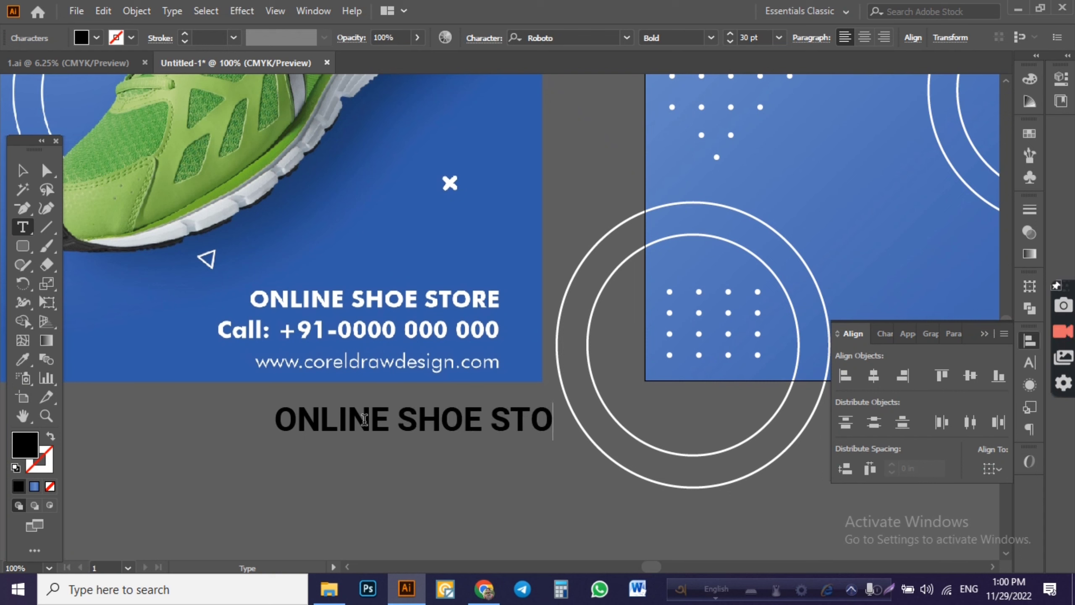
{"action": "type", "text": "RE"}
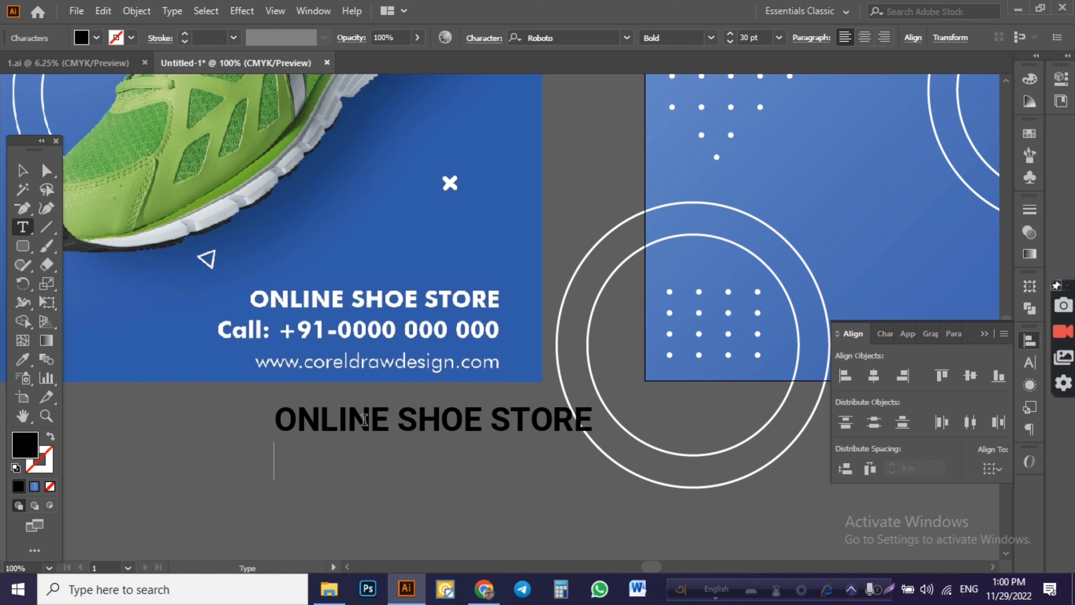
{"action": "type", "text": "Call:"}
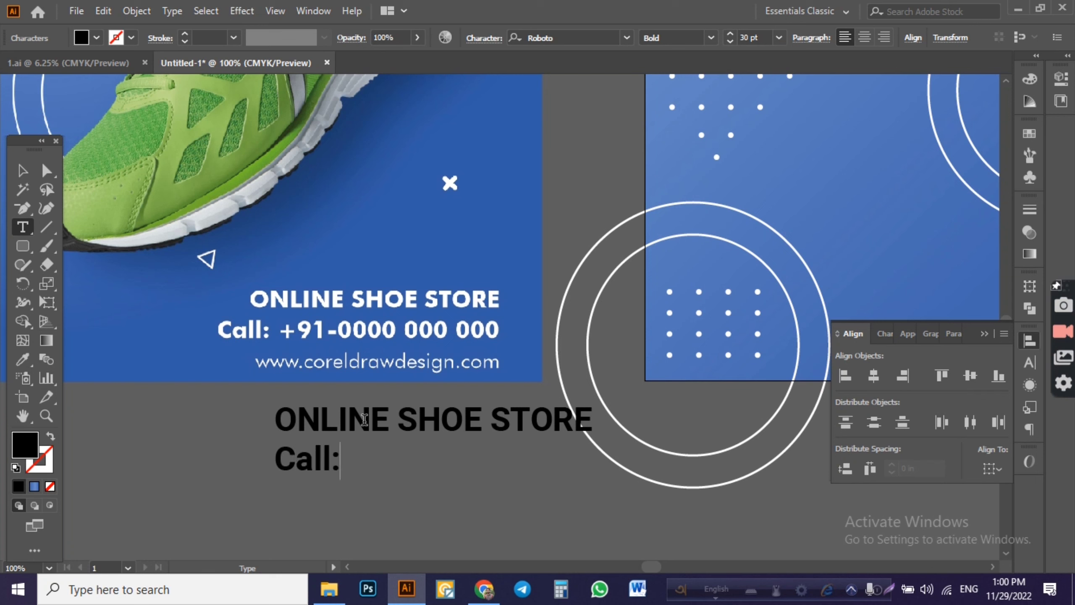
{"action": "type", "text": " +"}
{"action": "type", "text": "018"}
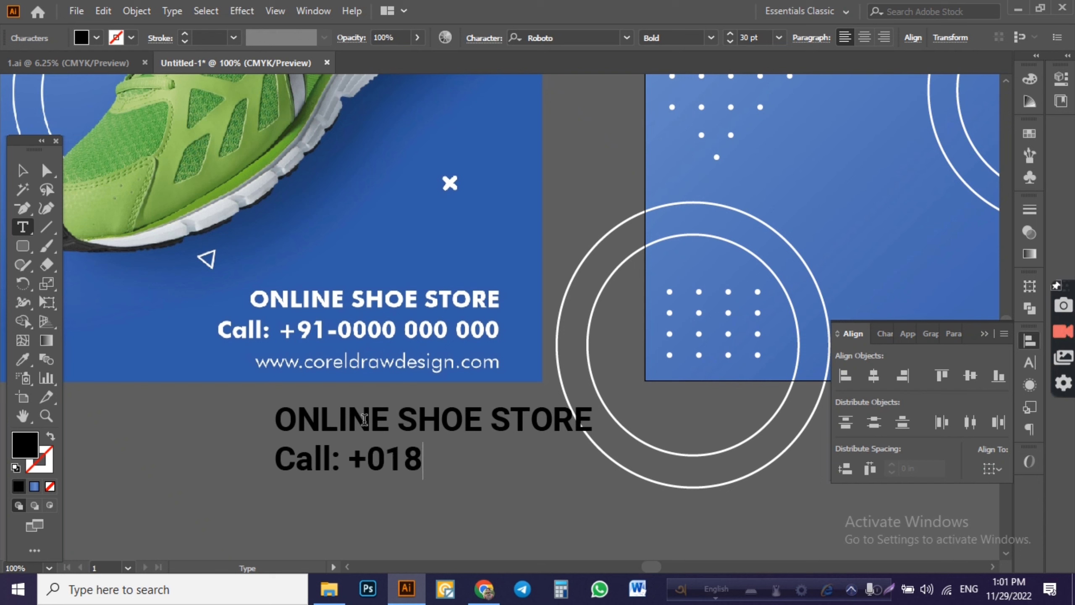
{"action": "type", "text": "38"}
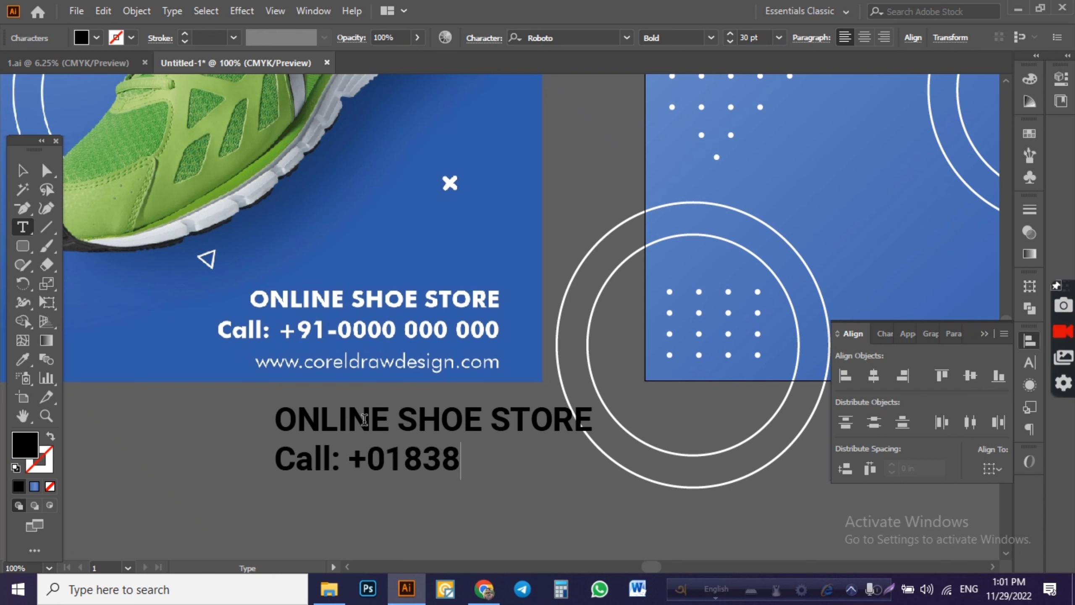
{"action": "type", "text": "- 000 000"}
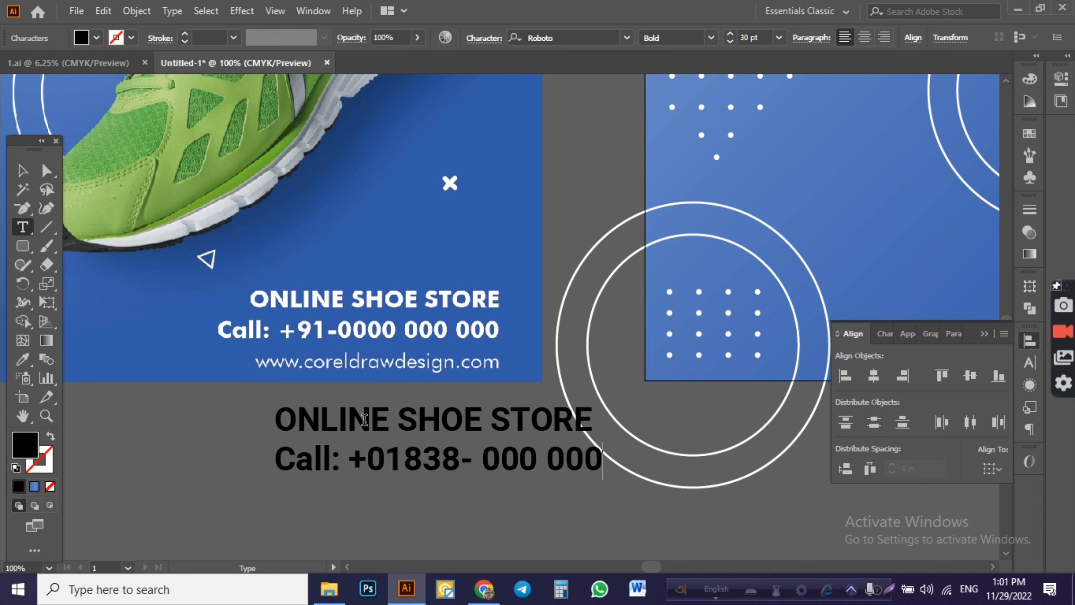
{"action": "left_click", "coordinate": [22, 170]}
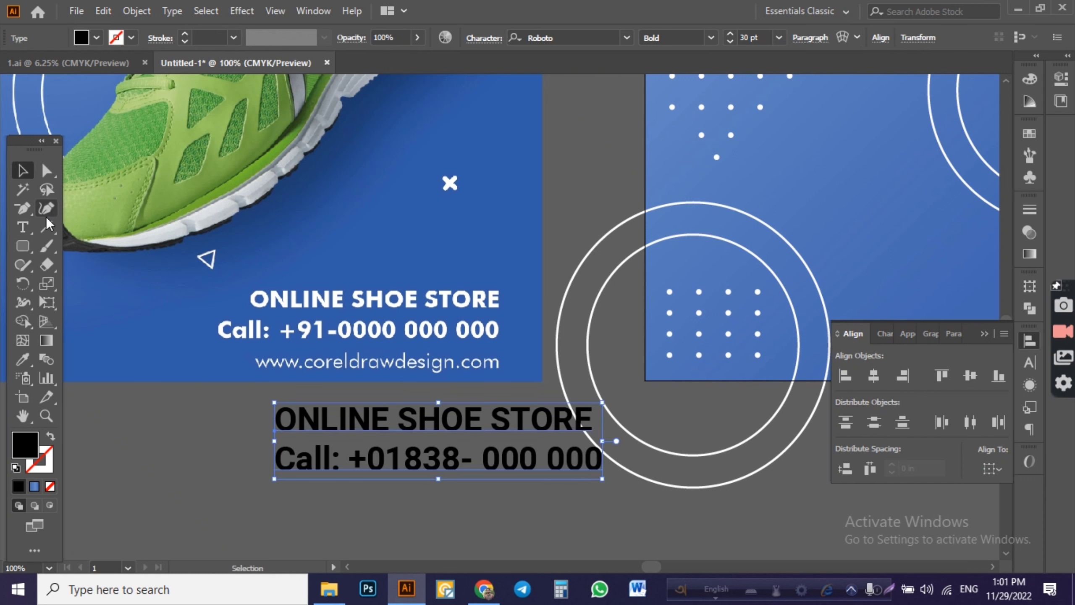
- Right-align the two text lines and move the block over the old contact details
{"action": "left_click", "coordinate": [954, 334]}
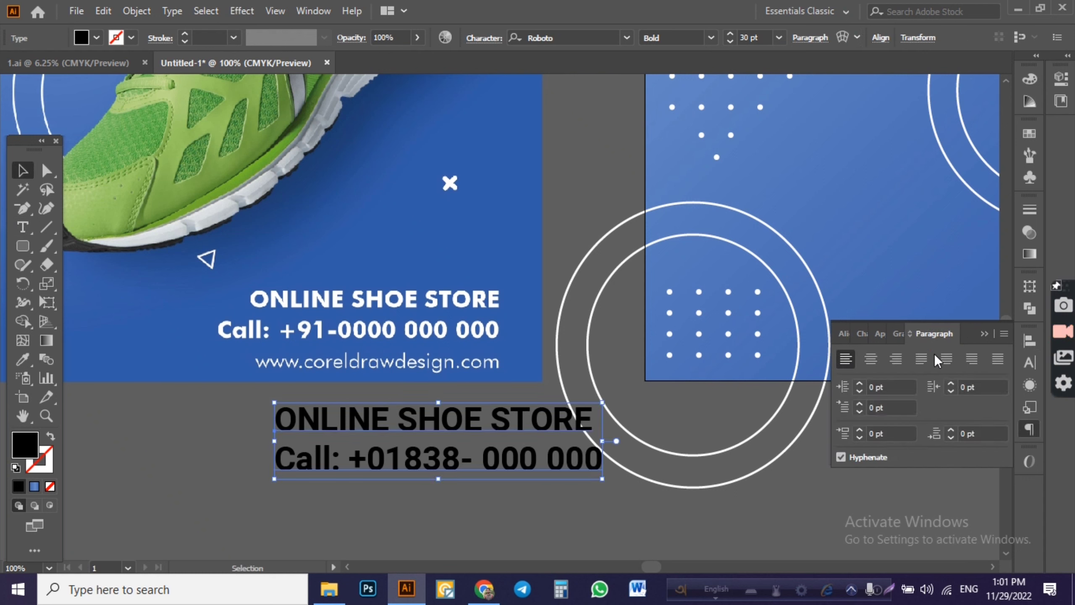
{"action": "left_click", "coordinate": [896, 359]}
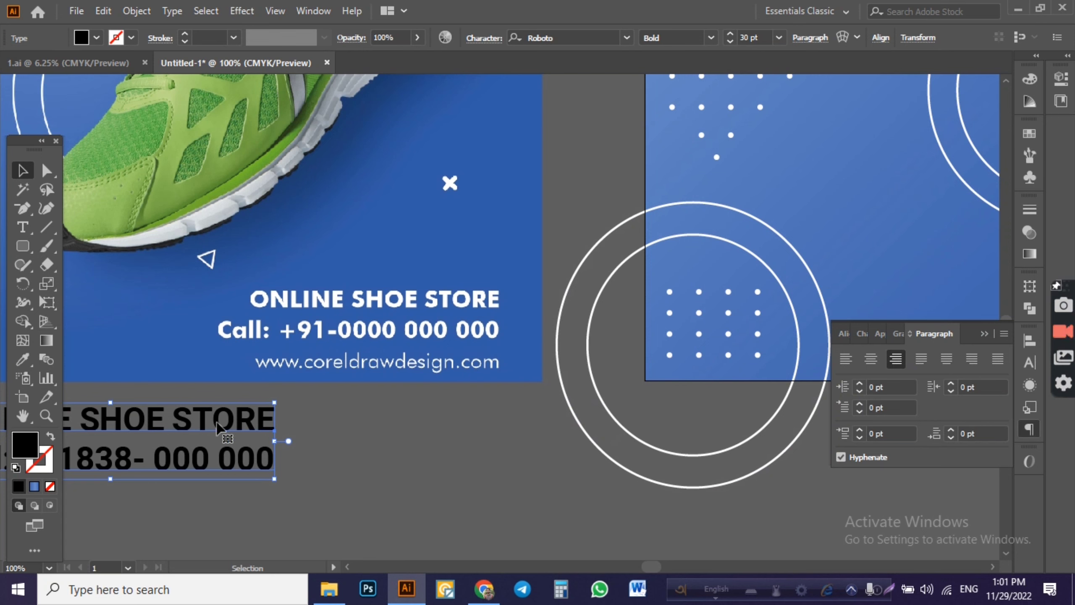
{"action": "left_click_drag", "start_coordinate": [200, 419], "coordinate": [440, 406]}
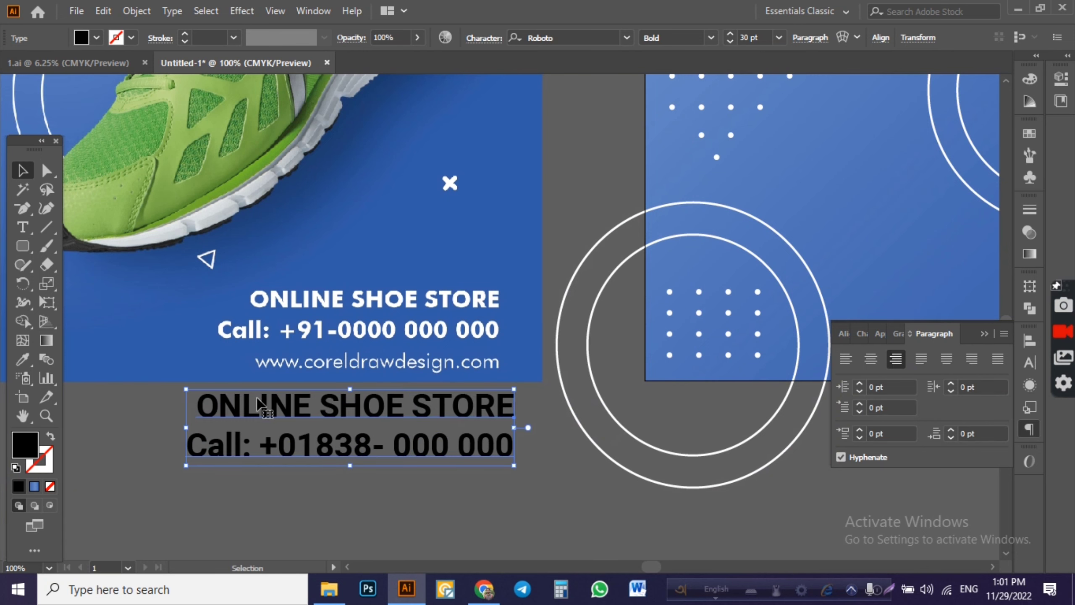
{"action": "left_click_drag", "start_coordinate": [271, 405], "coordinate": [308, 305]}
{"action": "scroll", "coordinate": [308, 306], "scroll_direction": "up", "scroll_amount": 1}
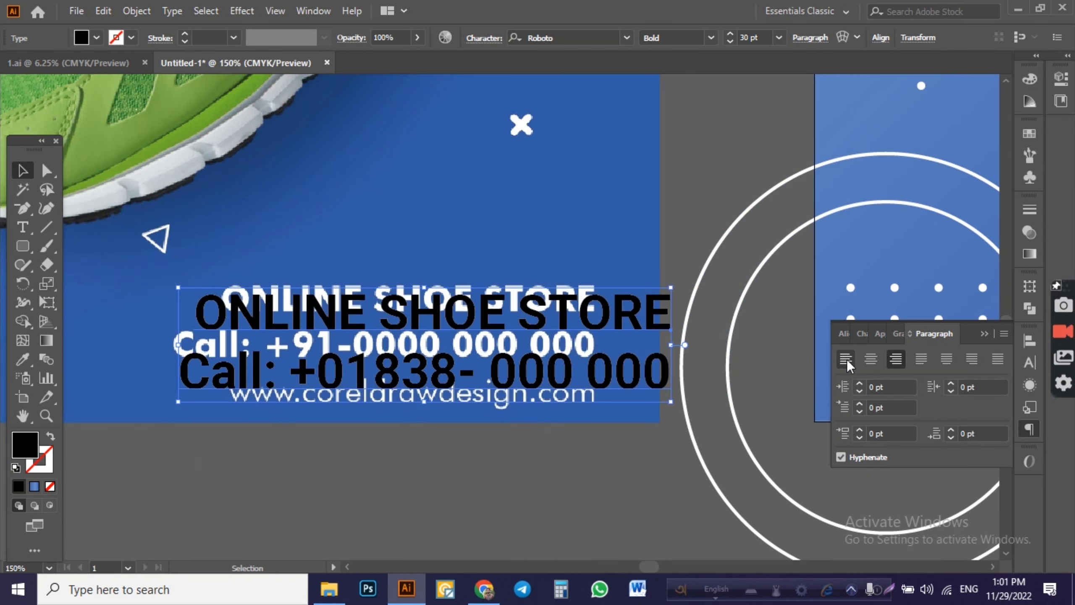
- Reduce the text to 21 pt and line it up with the old details
{"action": "left_click", "coordinate": [863, 335]}
{"action": "left_click", "coordinate": [860, 408]}
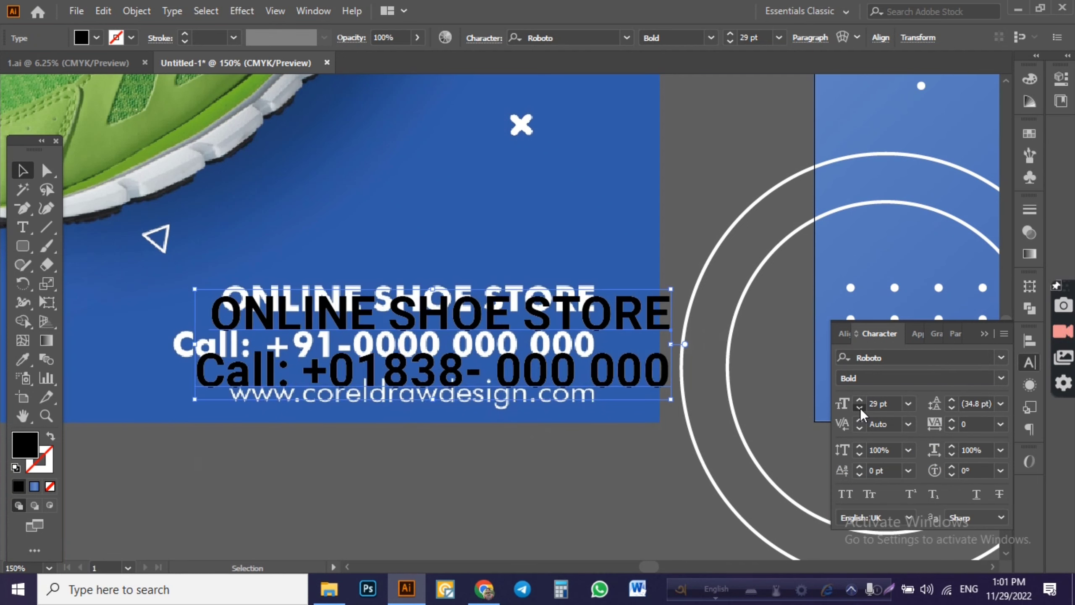
{"action": "left_click", "coordinate": [860, 408]}
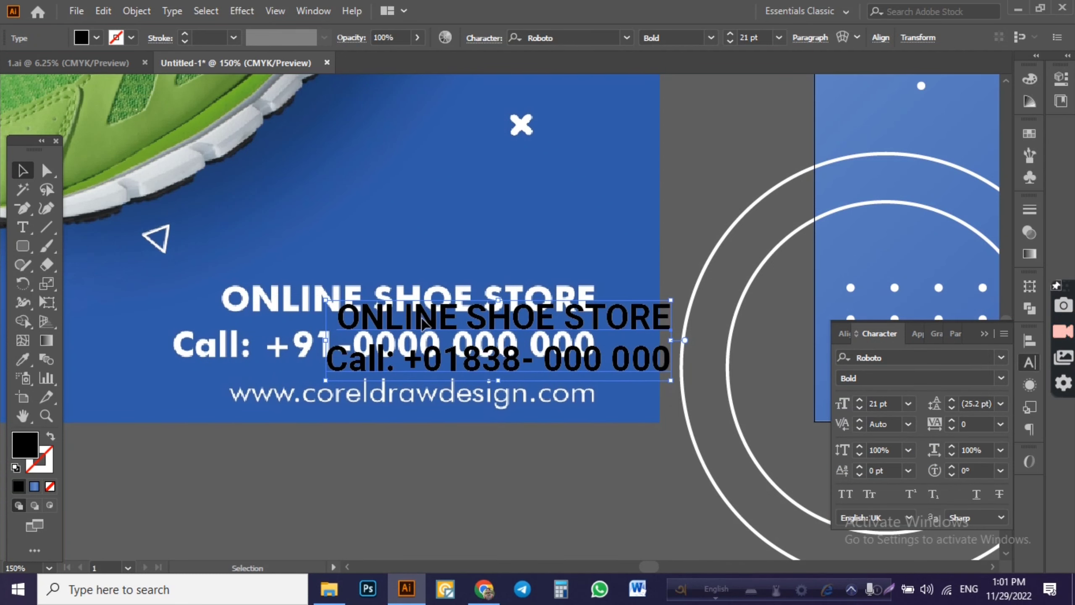
{"action": "left_click_drag", "start_coordinate": [424, 324], "coordinate": [308, 302]}
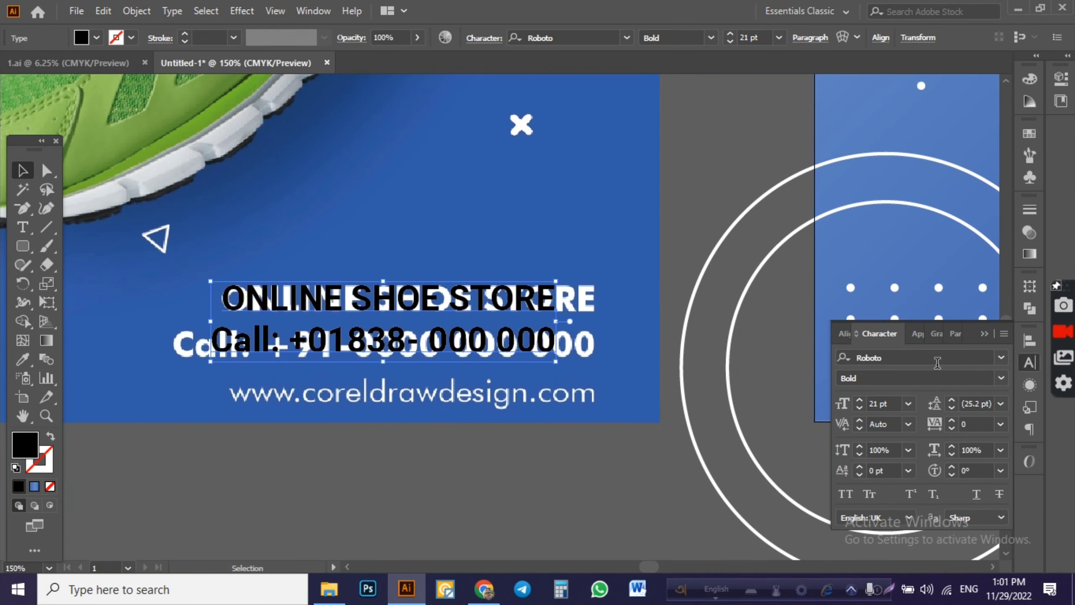
- Change the text's font to Montserrat Bold
{"action": "left_click", "coordinate": [921, 356]}
{"action": "type", "text": "mont"}
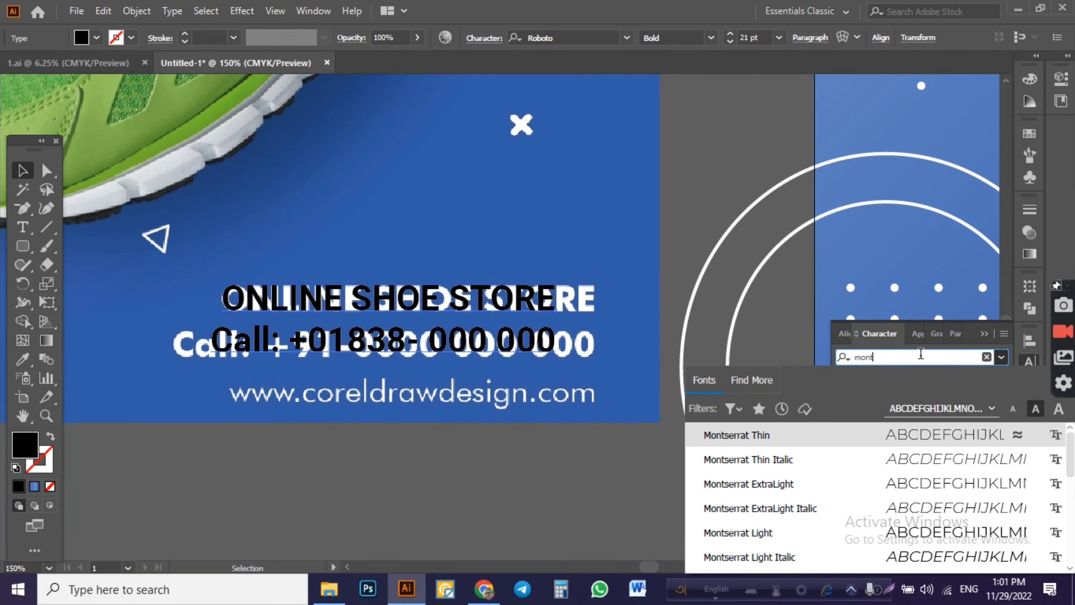
{"action": "scroll", "coordinate": [820, 521], "scroll_direction": "down", "scroll_amount": 2}
{"action": "scroll", "coordinate": [778, 520], "scroll_direction": "down", "scroll_amount": 2}
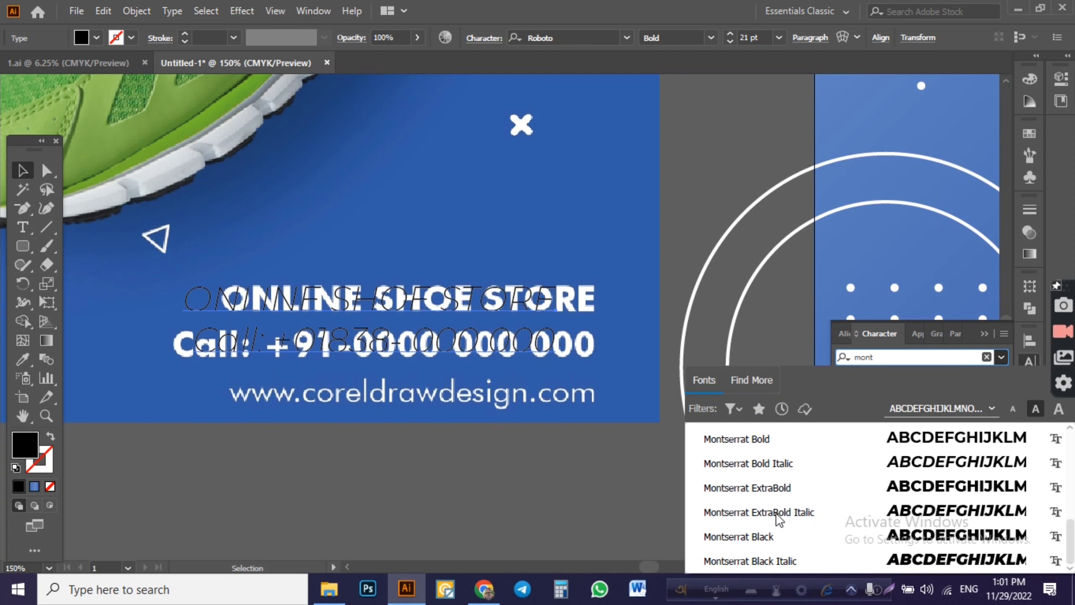
{"action": "left_click", "coordinate": [763, 443]}
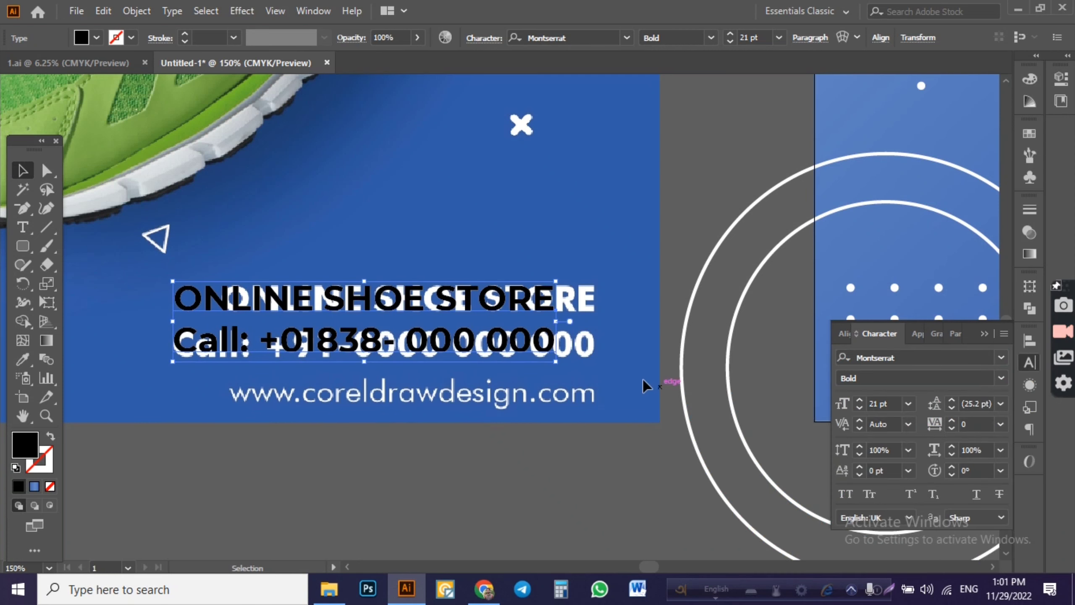
- Nudge the text block into position and increase the spacing between its lines
{"action": "key", "text": "Right"}
{"action": "key", "text": "Right"}
{"action": "key", "text": "Right"}
{"action": "key", "text": "Right"}
{"action": "key", "text": "Right"}
{"action": "key", "text": "Right"}
{"action": "key", "text": "Right"}
{"action": "key", "text": "Right"}
{"action": "key", "text": "Right"}
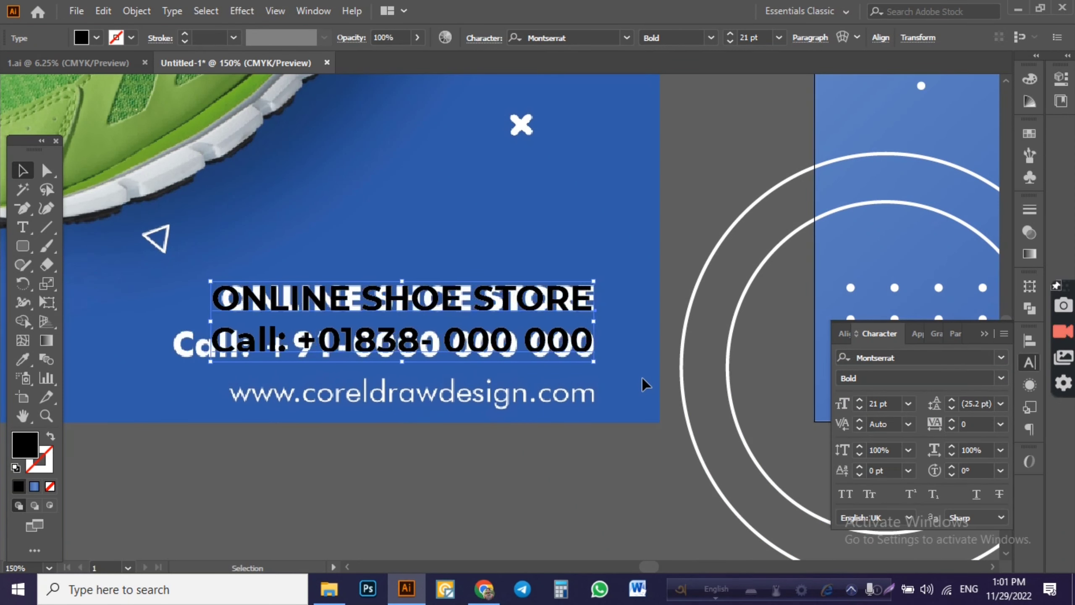
{"action": "key", "text": "Right"}
{"action": "key", "text": "Right"}
{"action": "key", "text": "Right"}
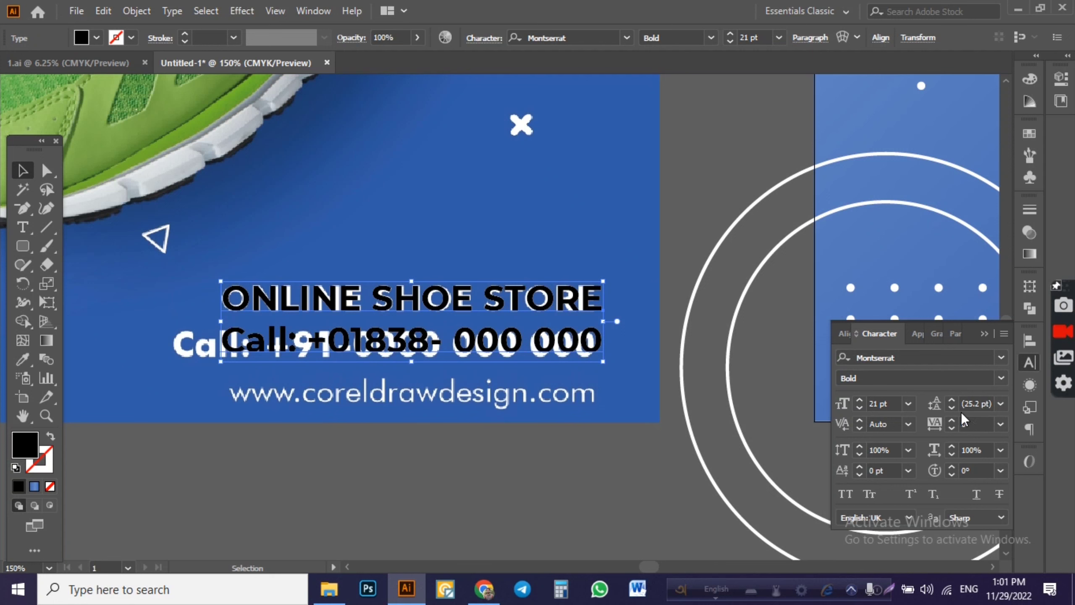
{"action": "key", "text": "Left"}
{"action": "key", "text": "Left"}
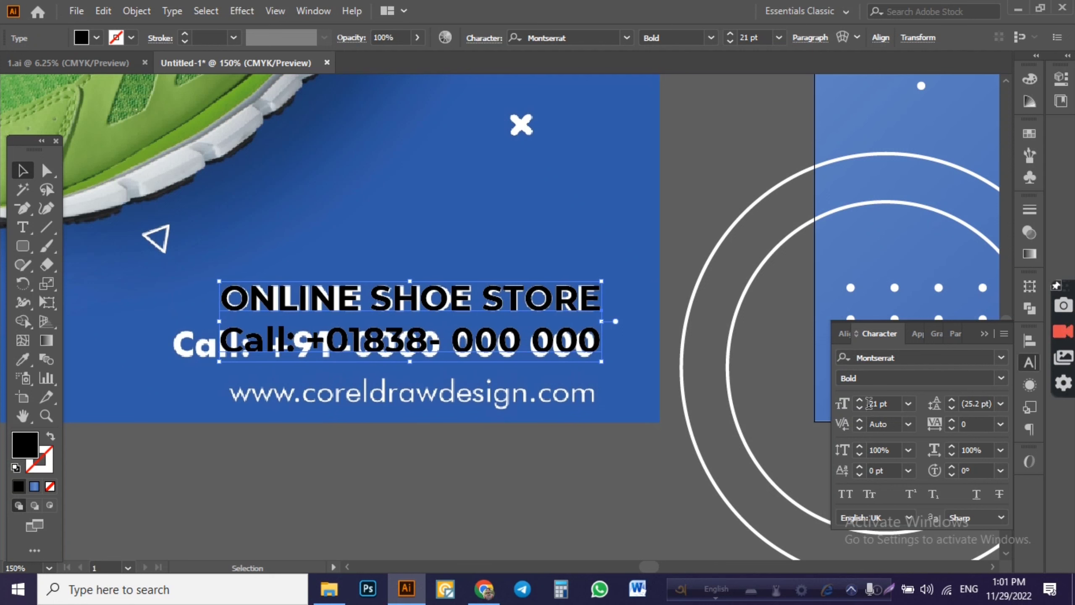
{"action": "left_click", "coordinate": [953, 400]}
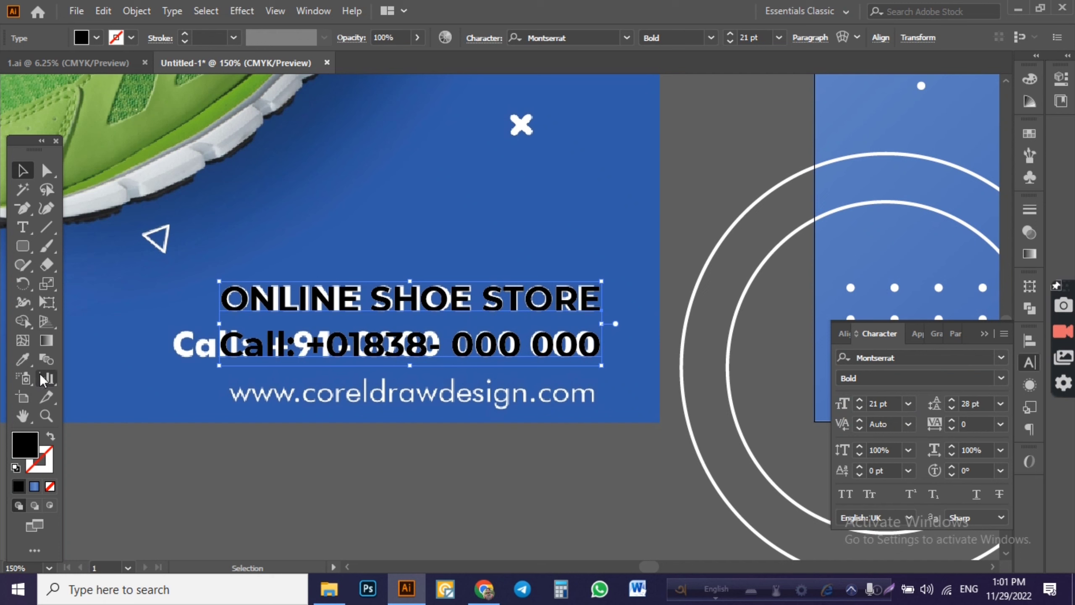
- Type 0000 into the phone number line, then delete two extra characters
{"action": "left_click", "coordinate": [25, 231]}
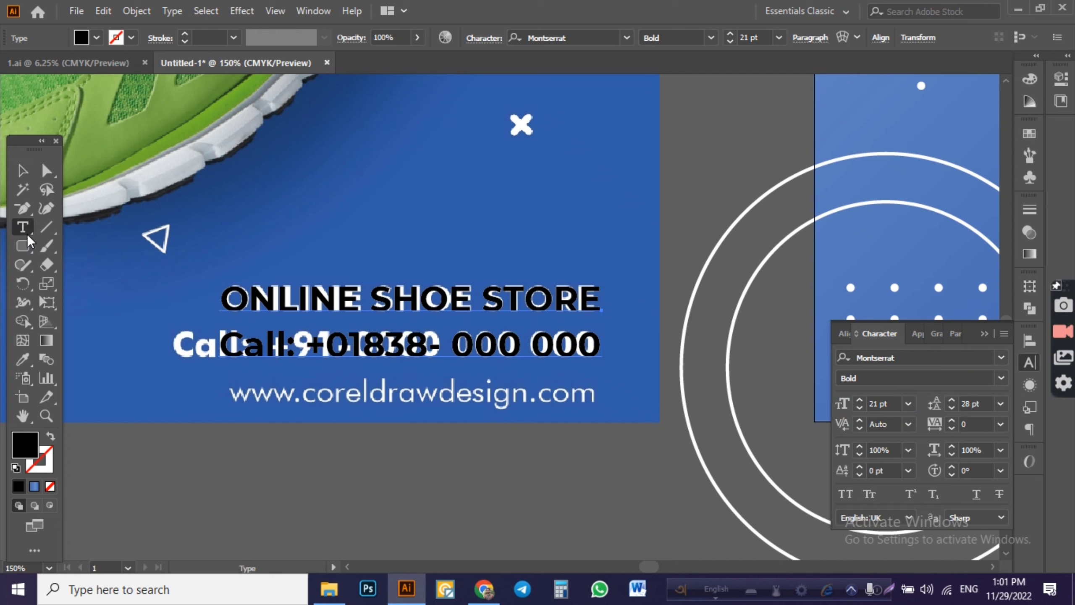
{"action": "left_click", "coordinate": [521, 343]}
{"action": "type", "text": "0000"}
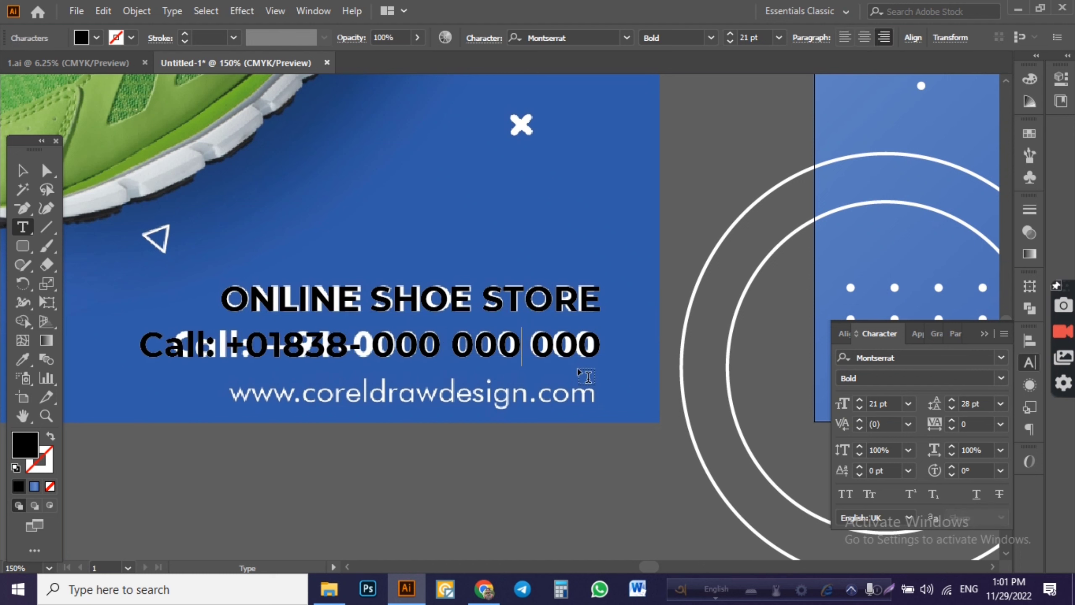
{"action": "key", "text": "BackSpace"}
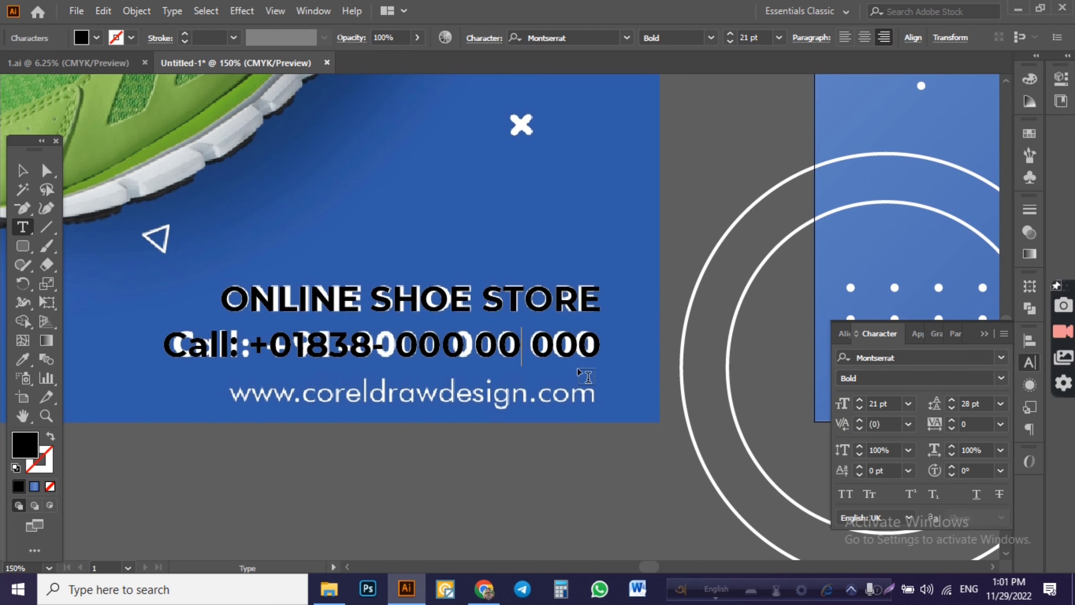
{"action": "key", "text": "BackSpace"}
{"action": "key", "text": "BackSpace"}
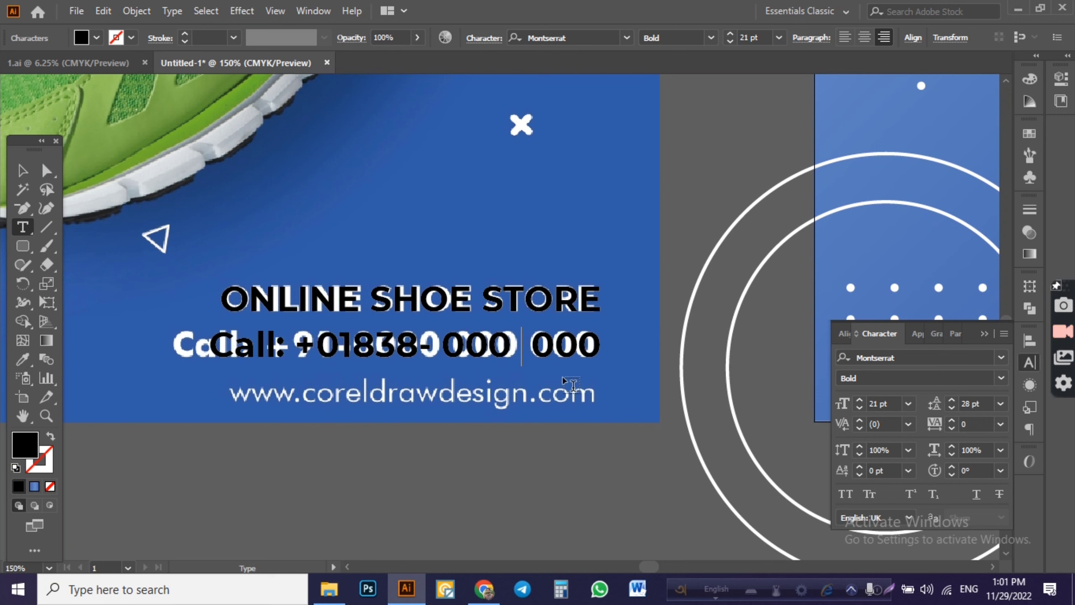
- Insert 00 into the phone number to finish correcting its digits
{"action": "left_click", "coordinate": [24, 174]}
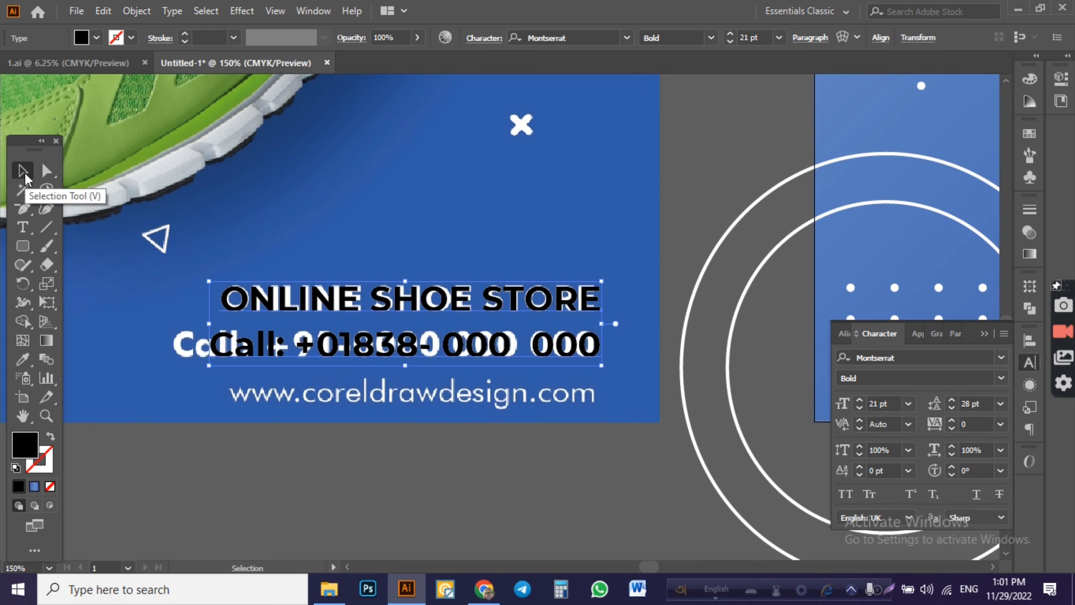
{"action": "left_click", "coordinate": [23, 228]}
{"action": "left_click", "coordinate": [510, 347]}
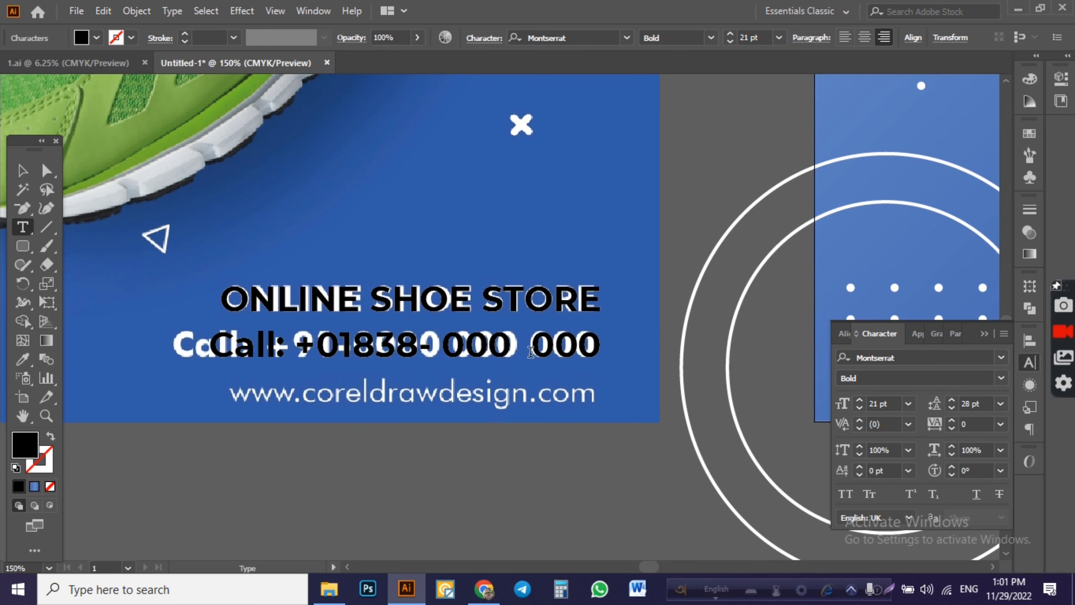
{"action": "type", "text": "00"}
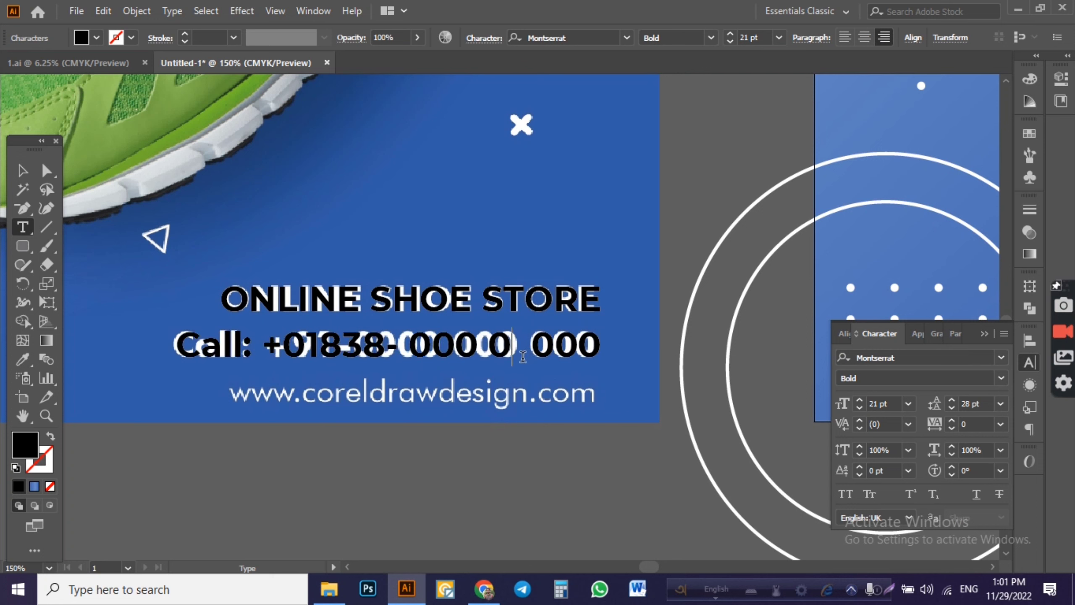
{"action": "left_click", "coordinate": [22, 170]}
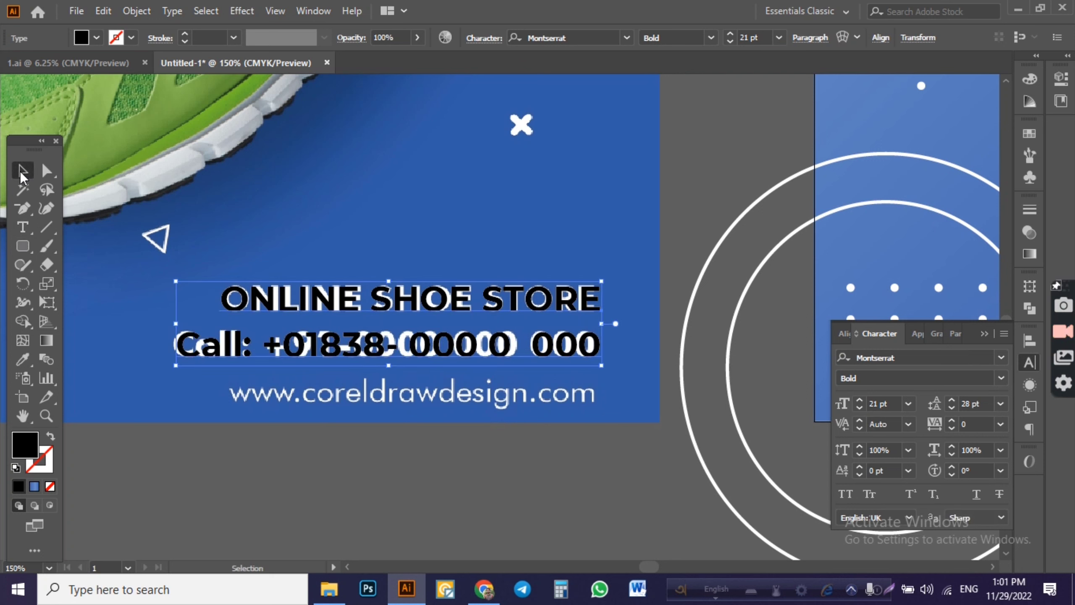
{"action": "left_click", "coordinate": [23, 228]}
{"action": "left_click", "coordinate": [245, 427]}
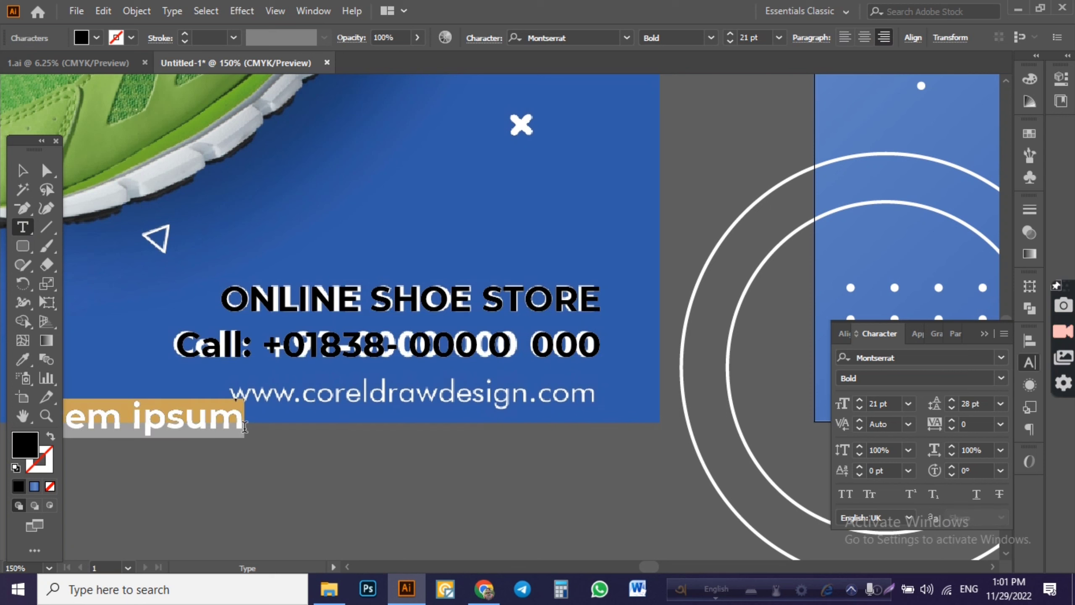
{"action": "type", "text": "www"}
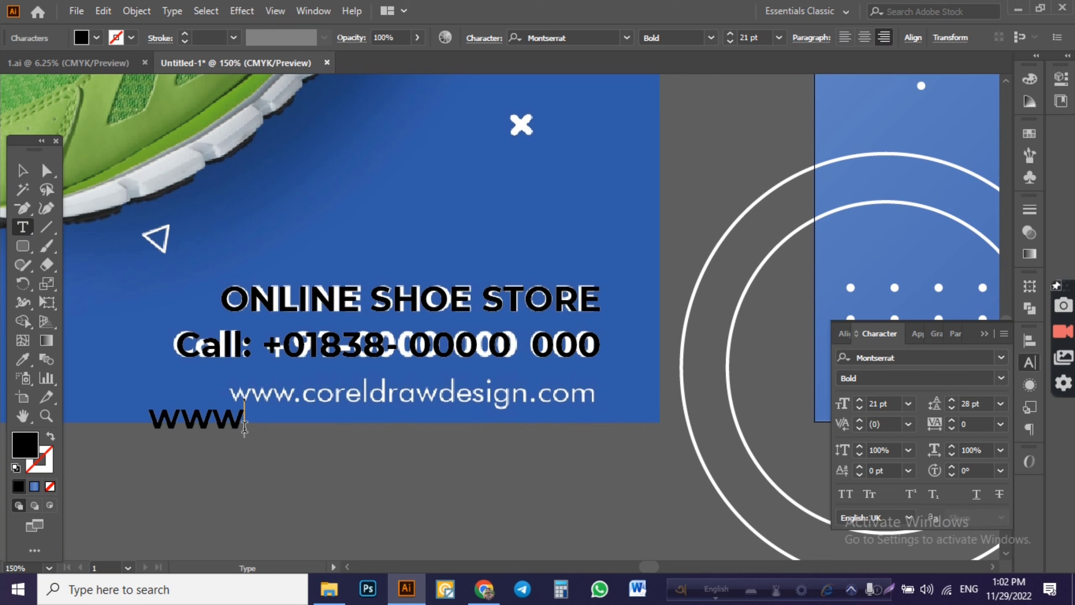
{"action": "type", "text": ".co"}
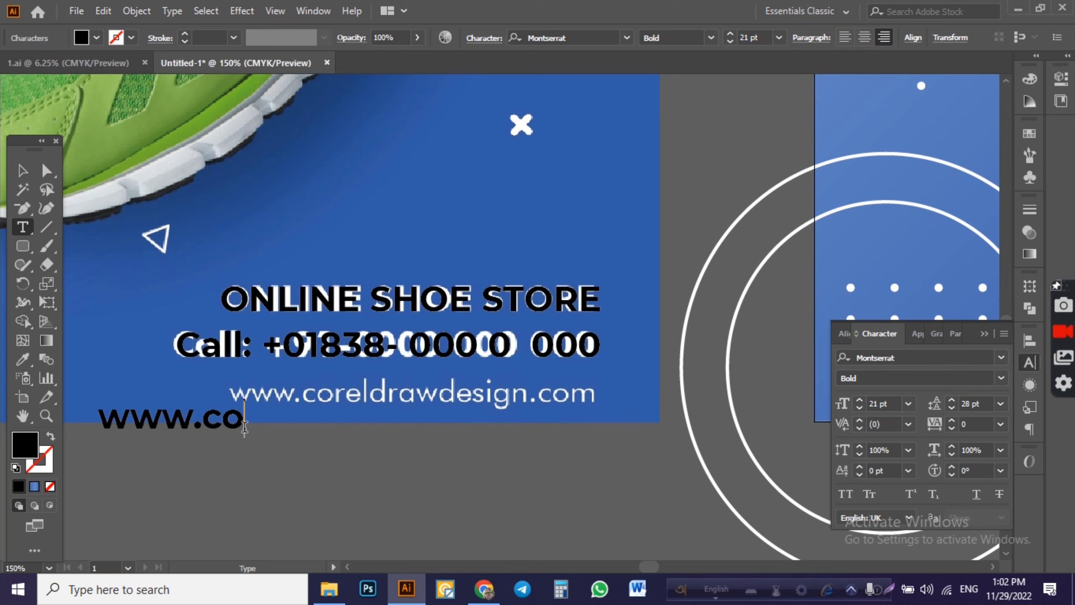
{"action": "type", "text": "re;"}
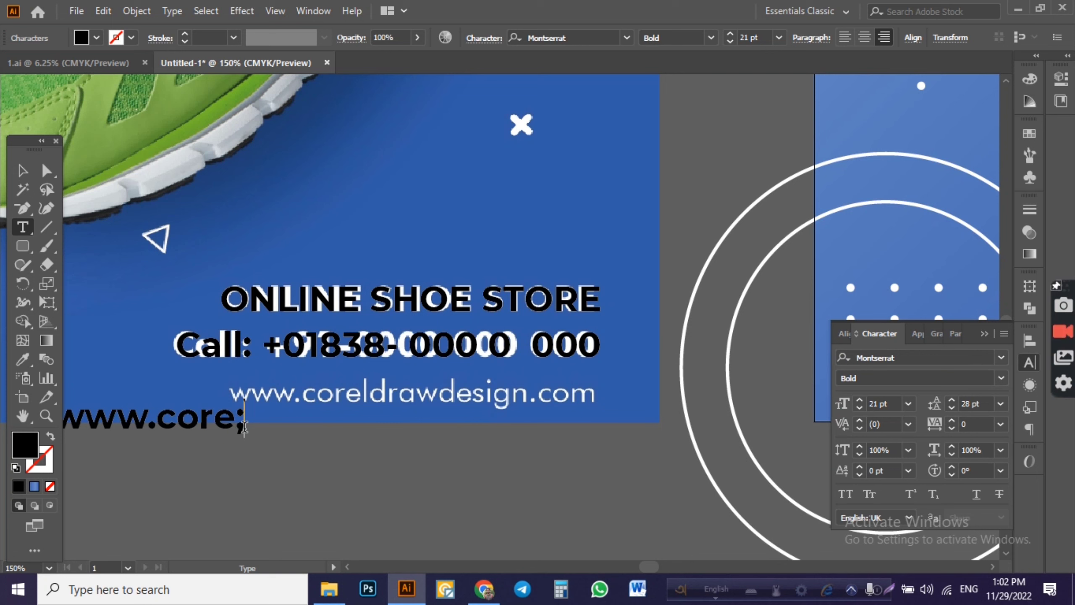
{"action": "key", "text": "BackSpace"}
{"action": "key", "text": "BackSpace"}
{"action": "key", "text": "BackSpace"}
{"action": "key", "text": "BackSpace"}
{"action": "key", "text": "BackSpace"}
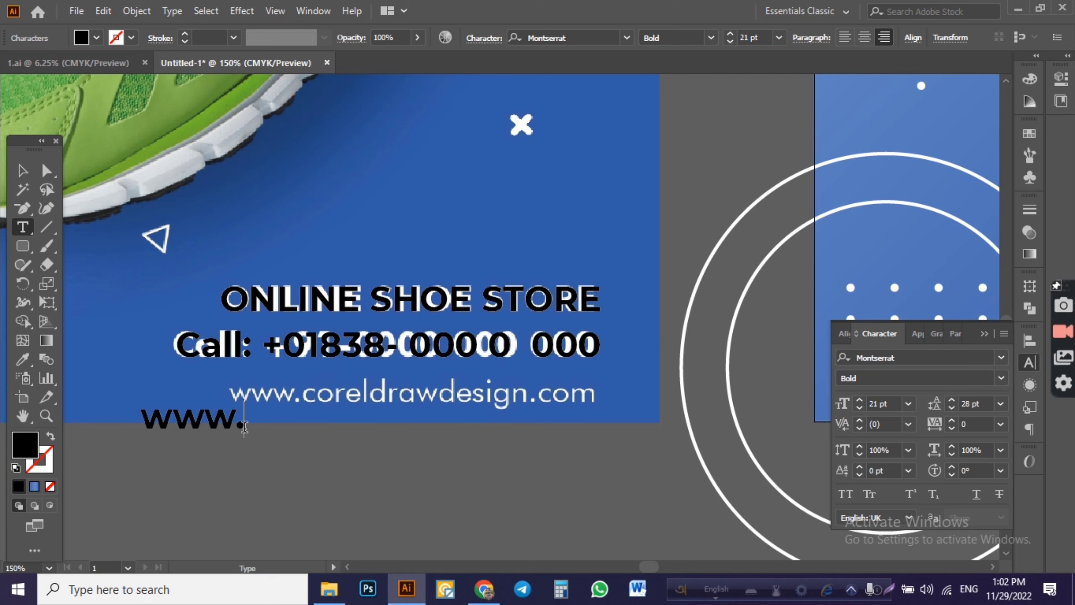
{"action": "type", "text": "design3"}
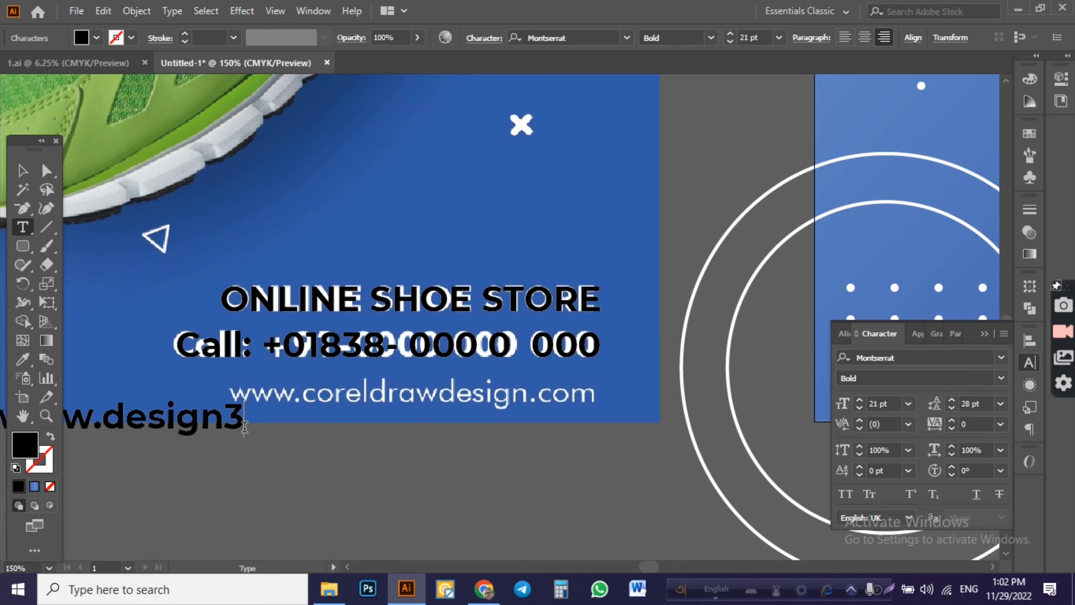
{"action": "type", "text": "60.com"}
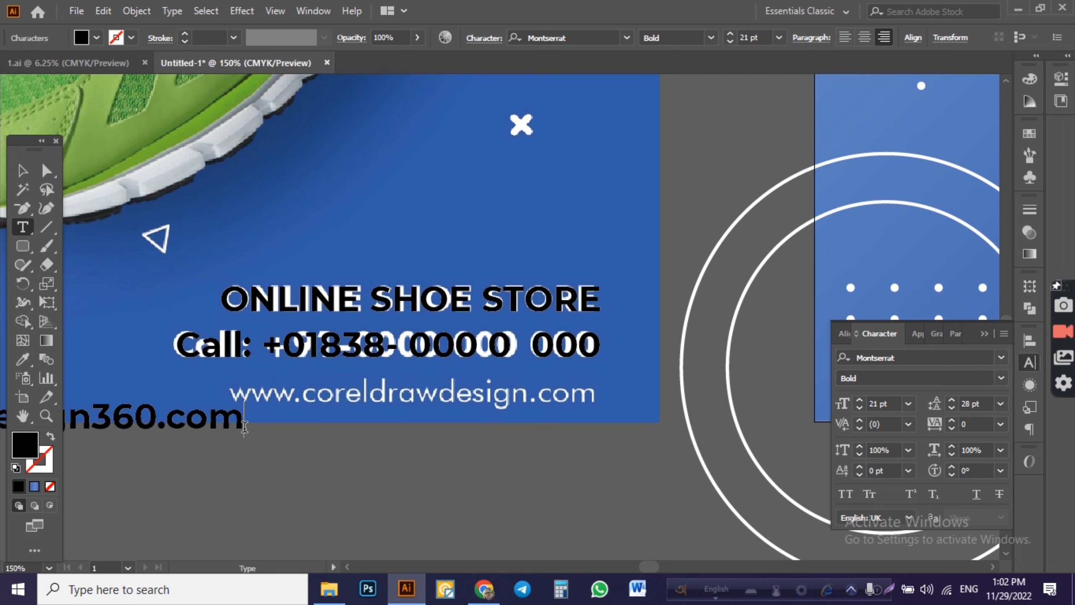
{"action": "key", "text": "Escape"}
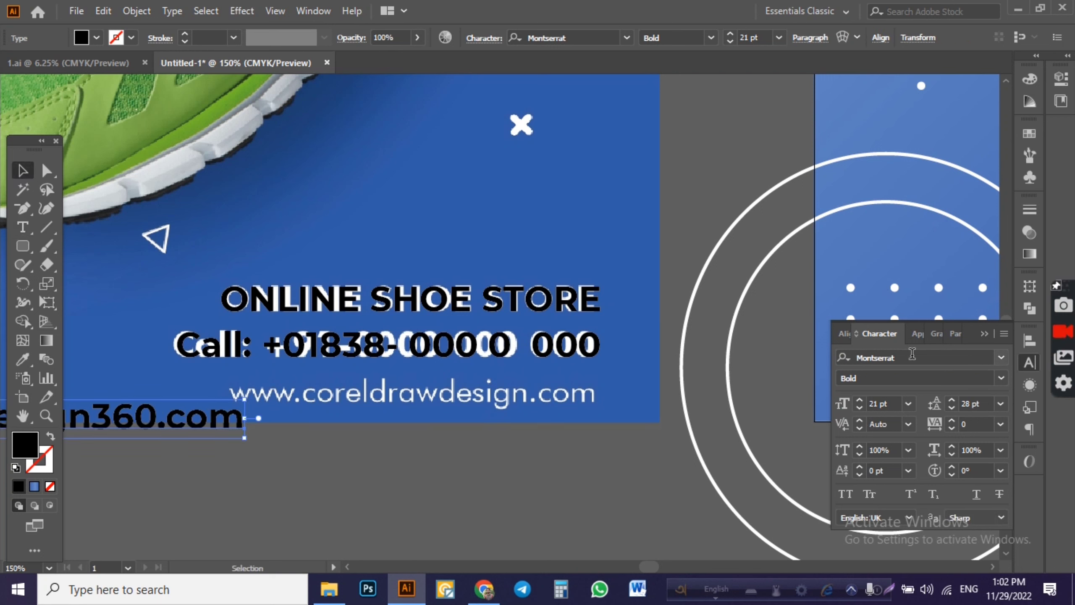
- Make the website text left-aligned, Regular weight and white
{"action": "left_click", "coordinate": [957, 334]}
{"action": "left_click", "coordinate": [844, 359]}
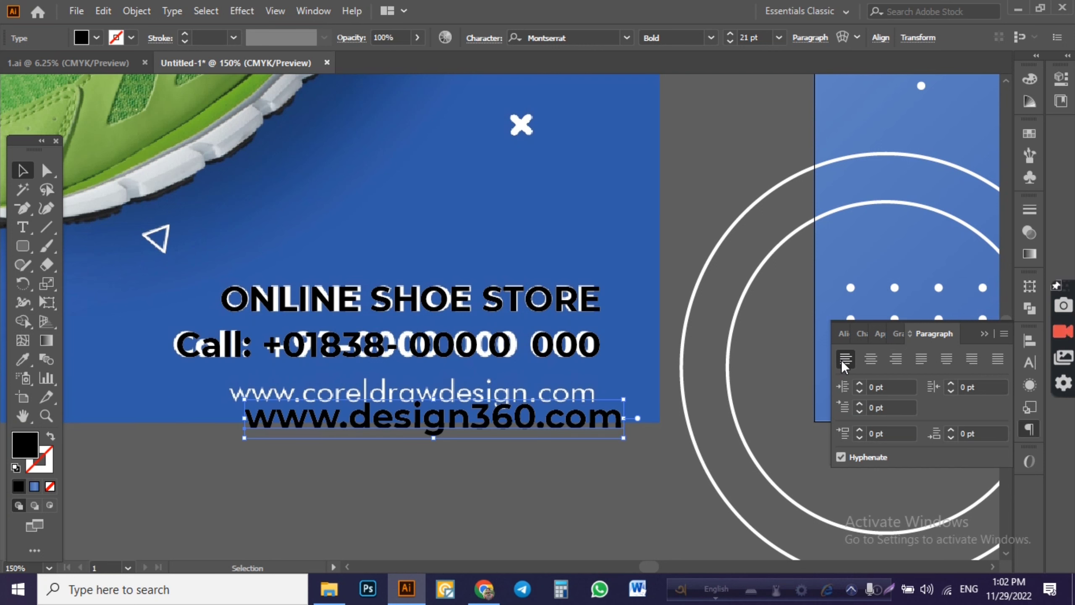
{"action": "left_click", "coordinate": [867, 341]}
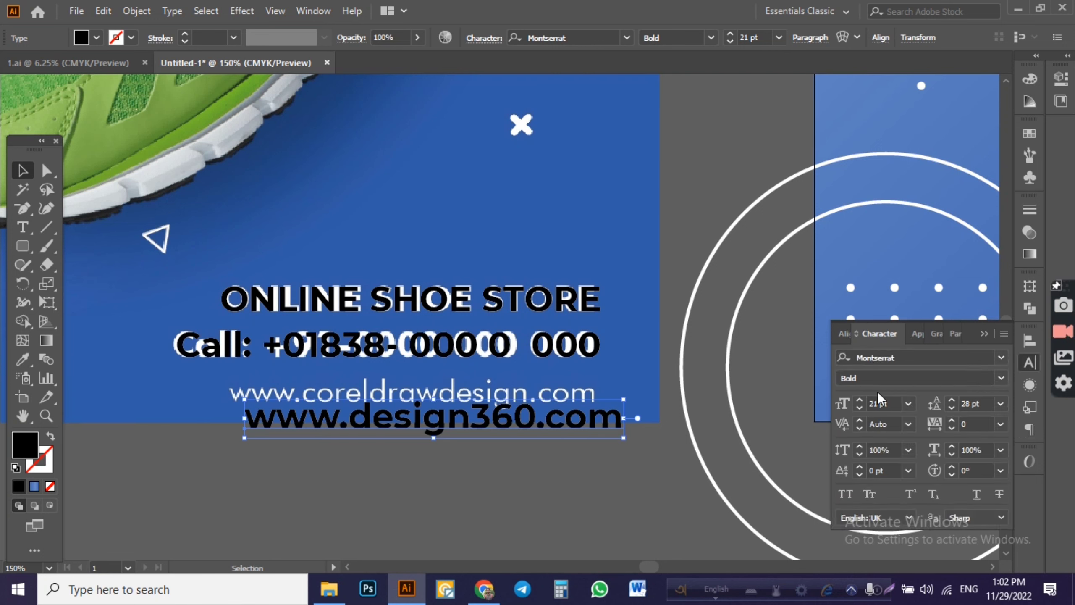
{"action": "left_click", "coordinate": [1001, 378]}
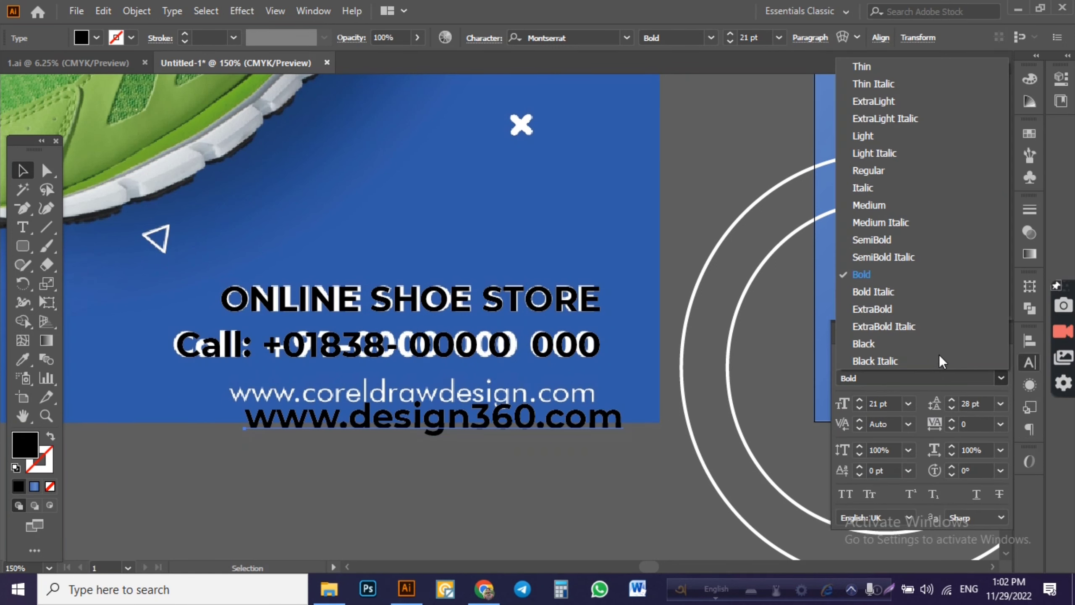
{"action": "left_click", "coordinate": [894, 170]}
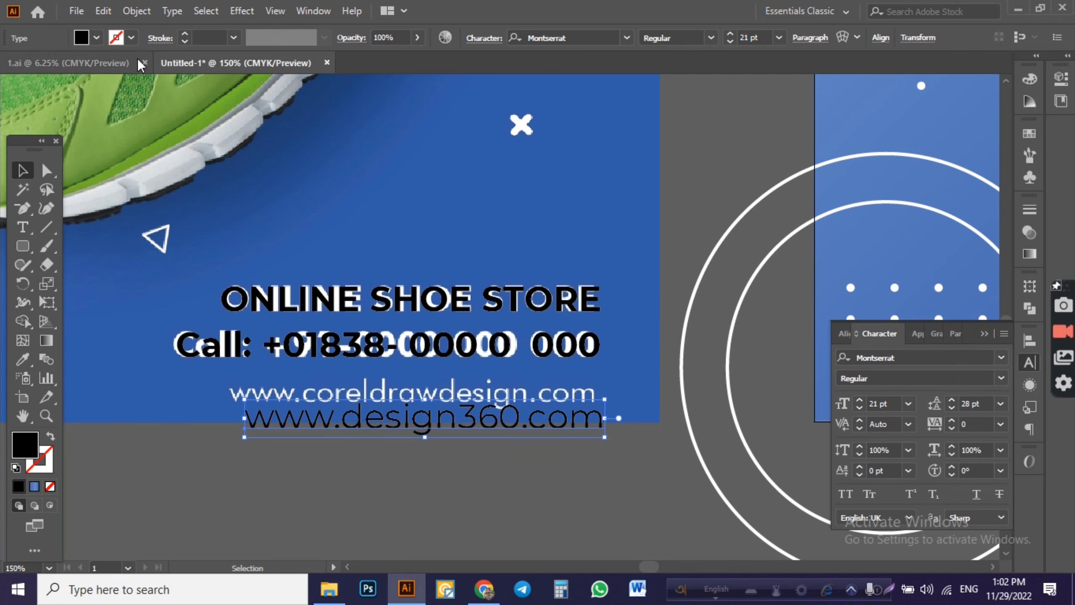
{"action": "left_click", "coordinate": [97, 38]}
{"action": "left_click", "coordinate": [32, 64]}
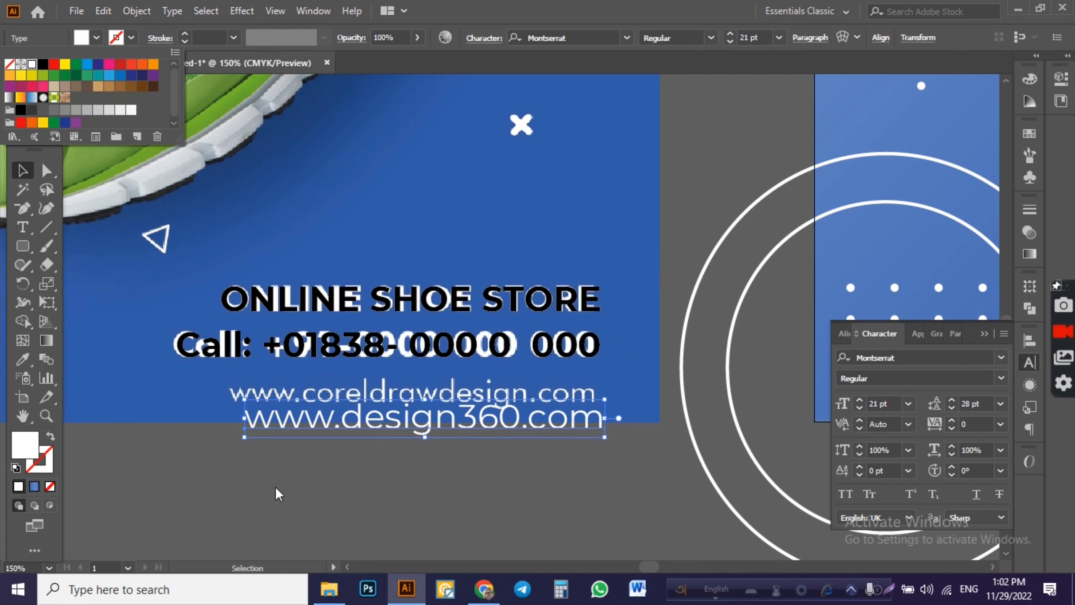
- Move the website text over the old URL and shrink it to 14 pt
{"action": "scroll", "coordinate": [265, 451], "scroll_direction": "up", "scroll_amount": 2}
{"action": "left_click_drag", "start_coordinate": [261, 389], "coordinate": [234, 342]}
{"action": "left_click", "coordinate": [859, 407]}
{"action": "left_click", "coordinate": [859, 407]}
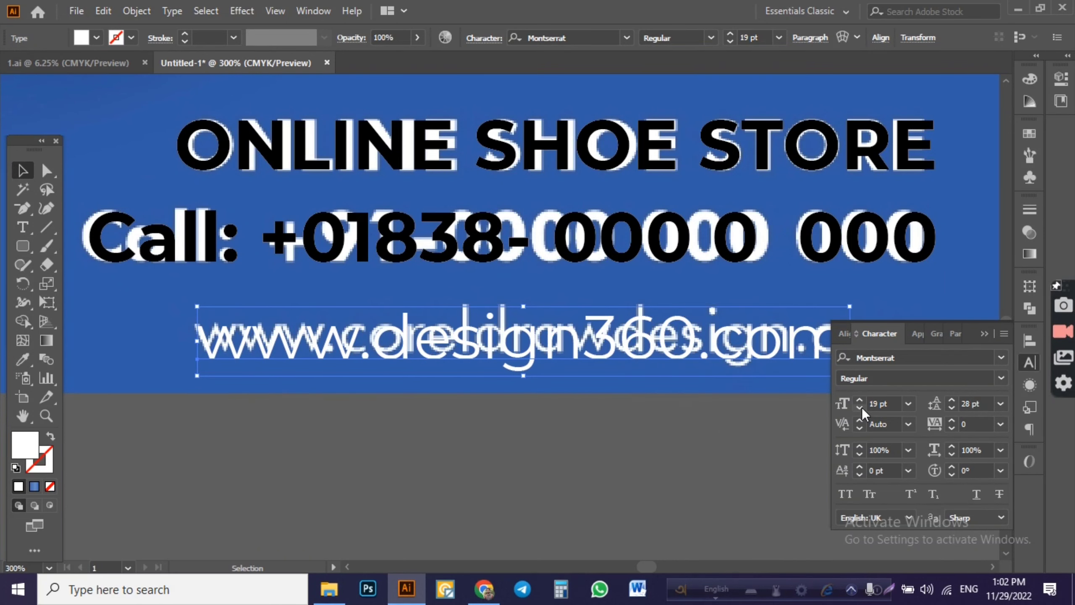
{"action": "left_click", "coordinate": [859, 408]}
{"action": "left_click", "coordinate": [859, 407]}
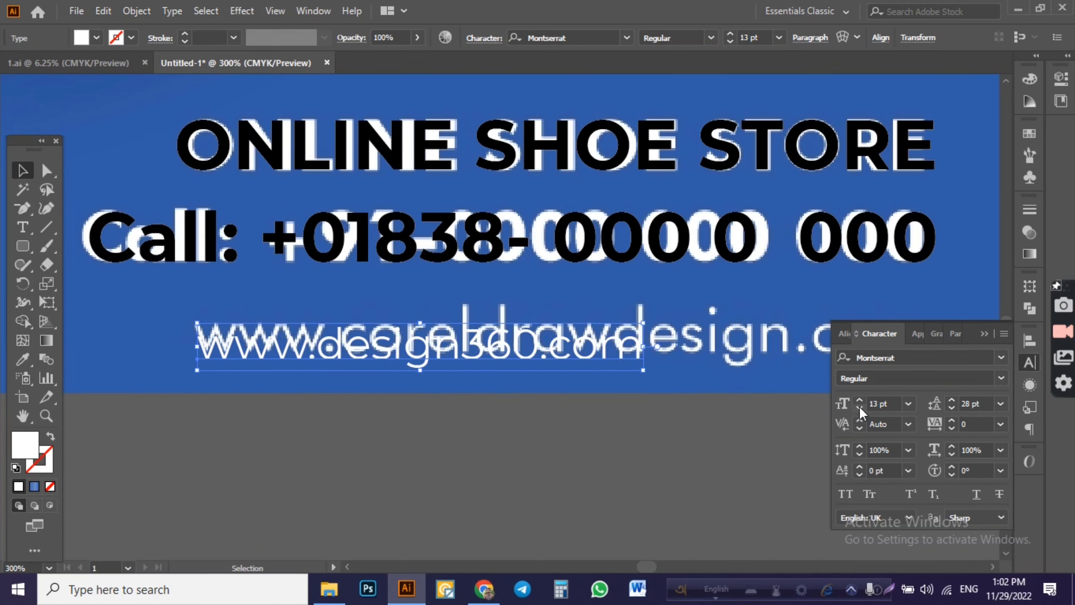
{"action": "key", "text": "Up"}
{"action": "key", "text": "Up"}
{"action": "key", "text": "Up"}
{"action": "key", "text": "Up"}
{"action": "key", "text": "Up"}
{"action": "key", "text": "Up"}
{"action": "key", "text": "Right"}
{"action": "key", "text": "Right"}
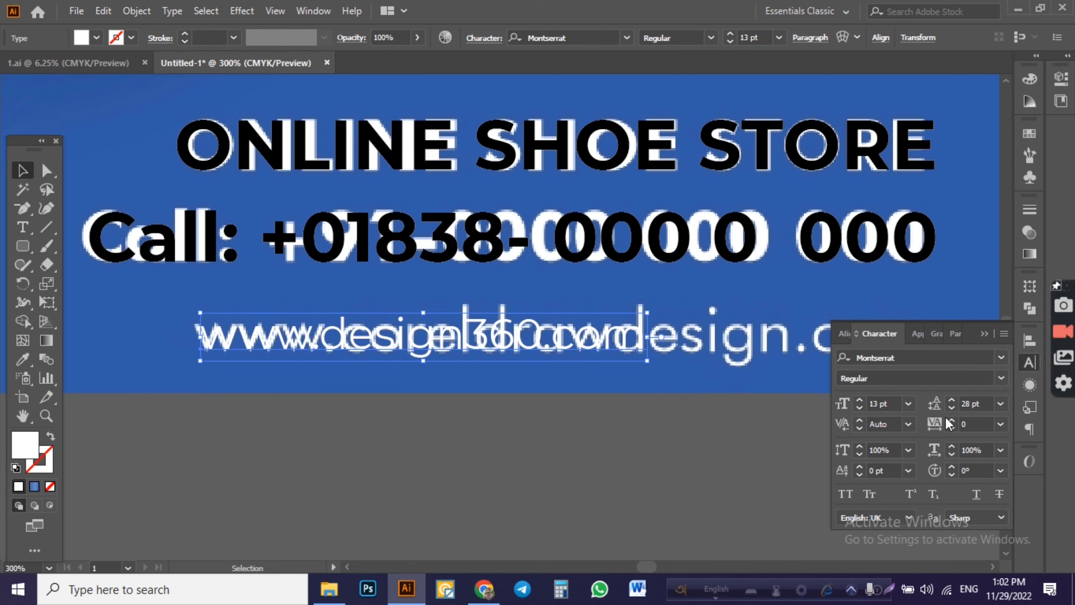
{"action": "scroll", "coordinate": [866, 402], "scroll_direction": "up", "scroll_amount": 1}
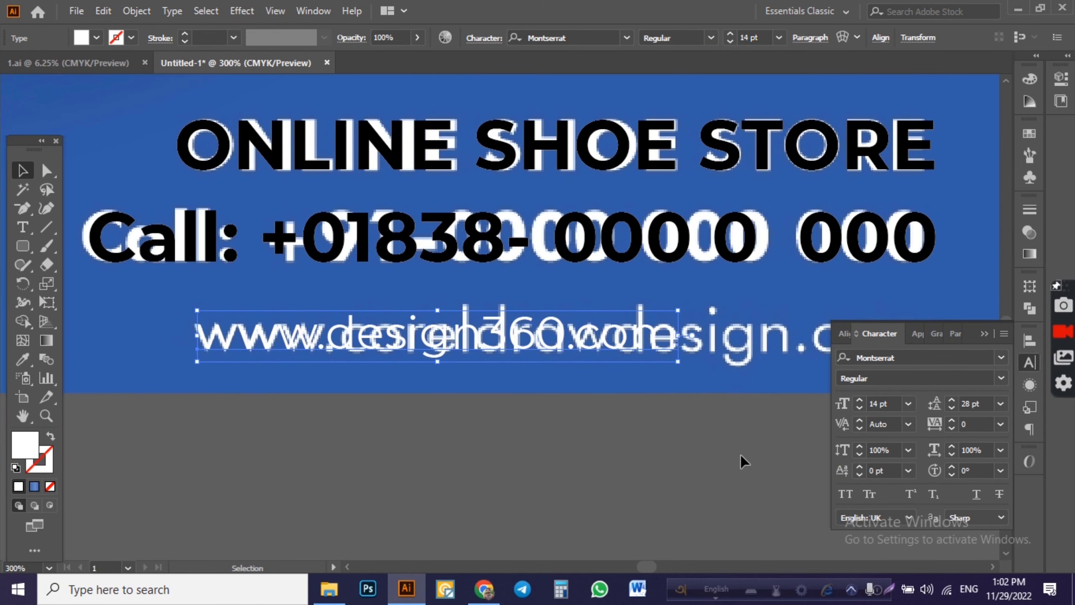
{"action": "left_click", "coordinate": [583, 430]}
{"action": "scroll", "coordinate": [569, 396], "scroll_direction": "down", "scroll_amount": 1}
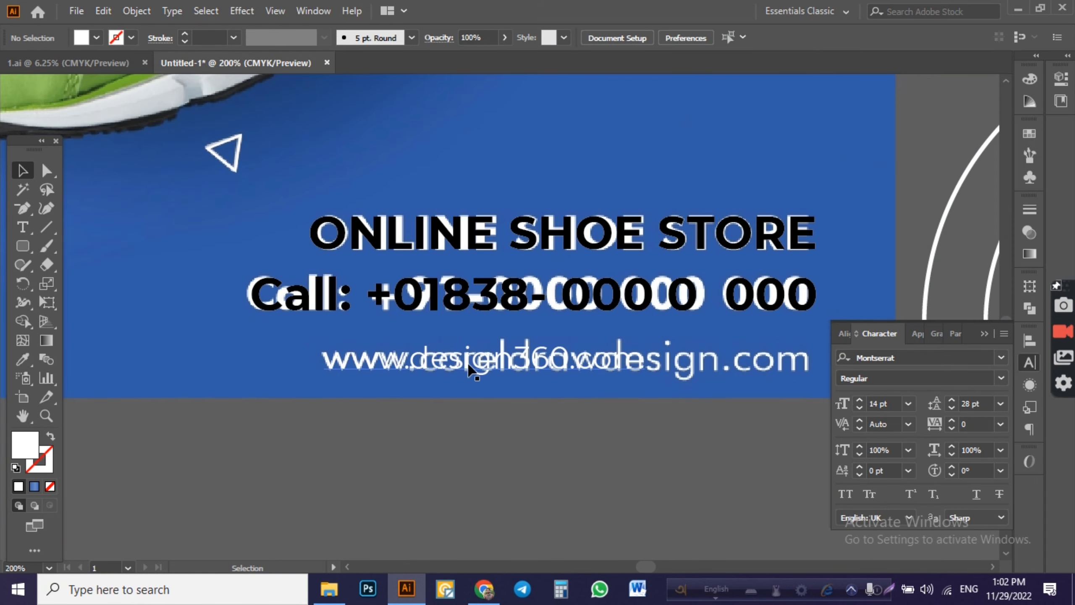
- Right-align the contact text lines together and fill them white
{"action": "mouse_move", "coordinate": [498, 388]}
{"action": "left_mouse_down"}
{"action": "mouse_move", "coordinate": [323, 349]}
{"action": "mouse_move", "coordinate": [420, 337]}
{"action": "mouse_move", "coordinate": [471, 138]}
{"action": "mouse_move", "coordinate": [479, 339]}
{"action": "left_mouse_up"}
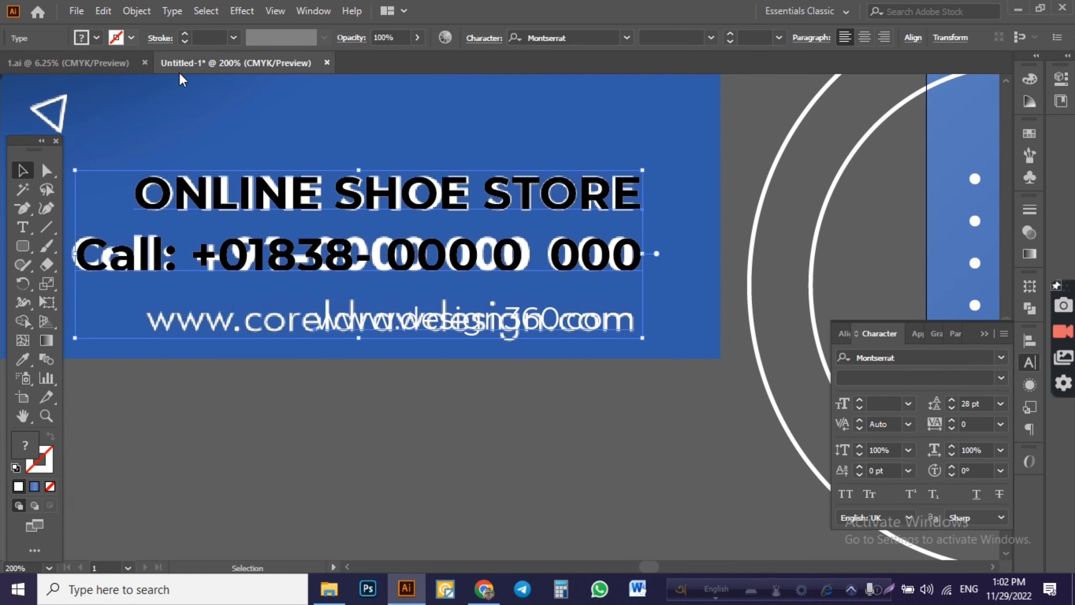
{"action": "left_click", "coordinate": [841, 335]}
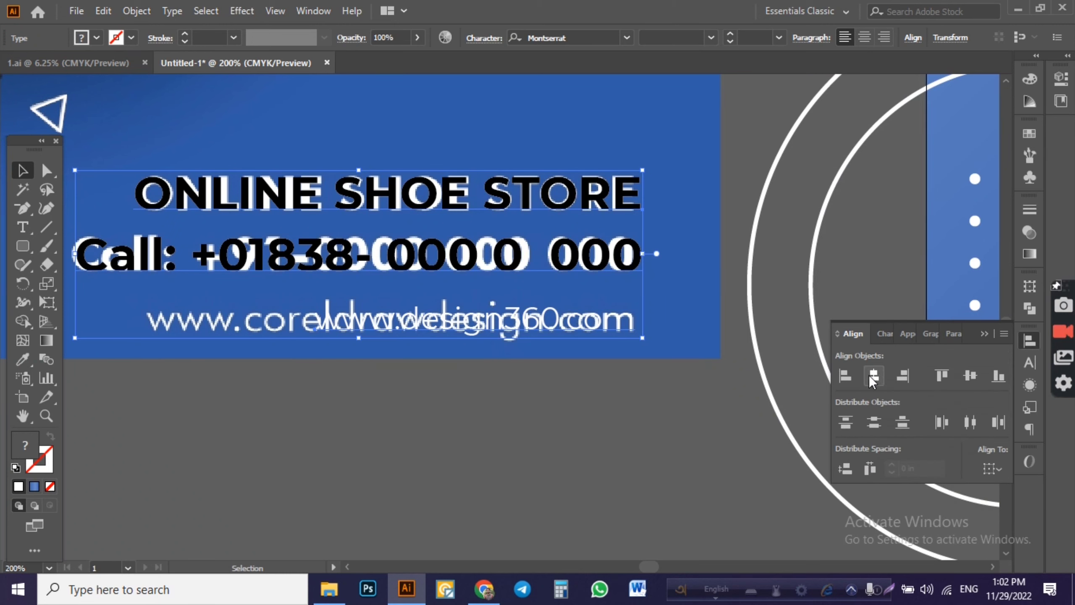
{"action": "left_click", "coordinate": [903, 381]}
{"action": "left_click", "coordinate": [96, 39]}
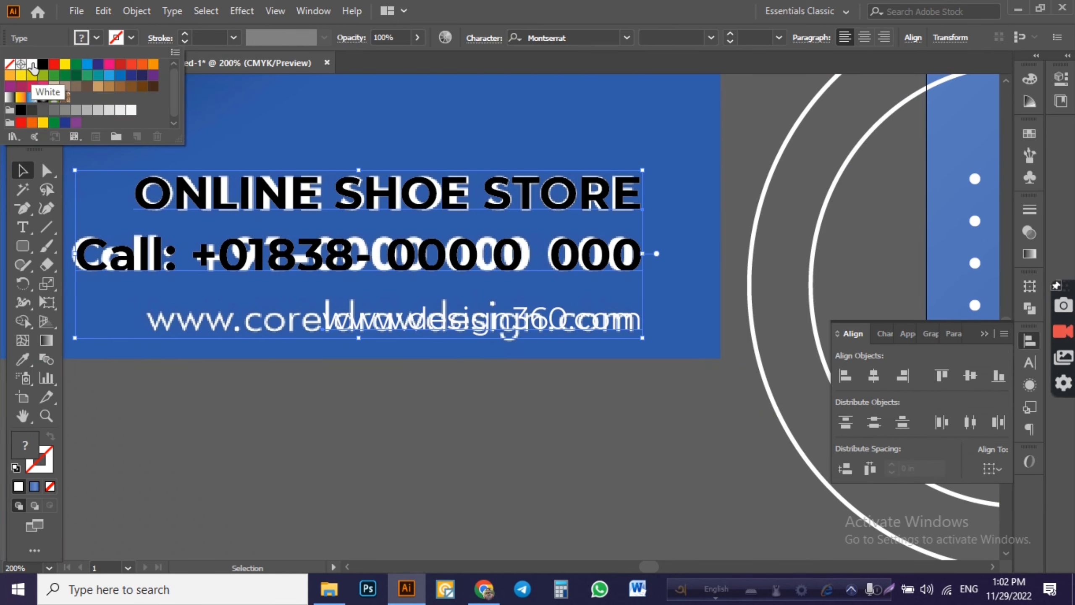
{"action": "left_click", "coordinate": [33, 66]}
- Place a copy of the contact block on the second banner's lower right
{"action": "key", "text": "ctrl+minus"}
{"action": "key", "text": "ctrl+minus"}
{"action": "key", "text": "ctrl+minus"}
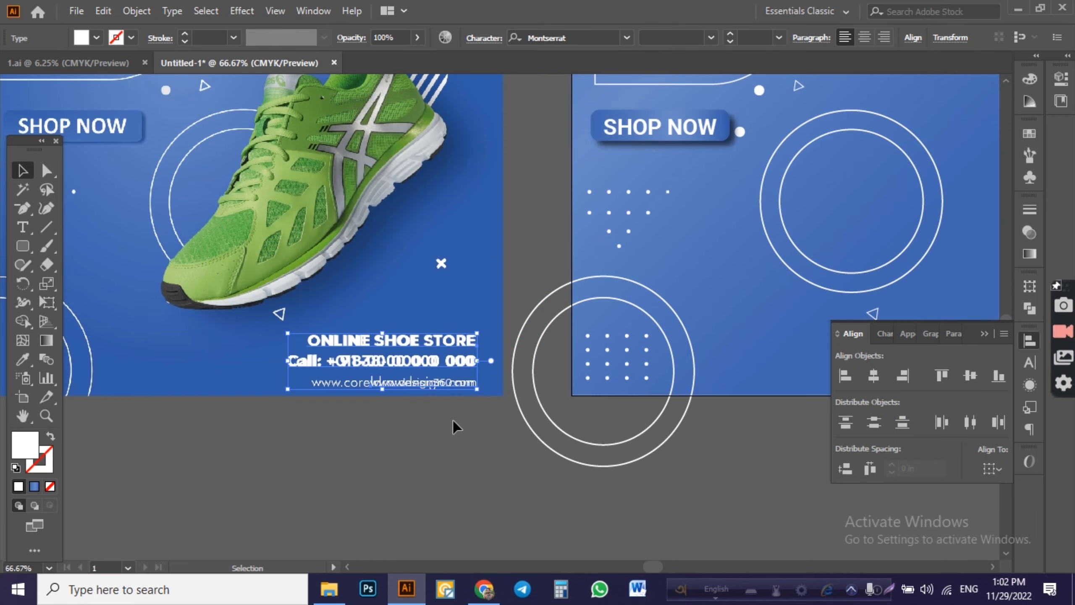
{"action": "scroll", "coordinate": [452, 427], "scroll_direction": "right", "scroll_amount": 5}
{"action": "left_click_drag", "start_coordinate": [169, 299], "coordinate": [762, 299]}
{"action": "left_click", "coordinate": [682, 478]}
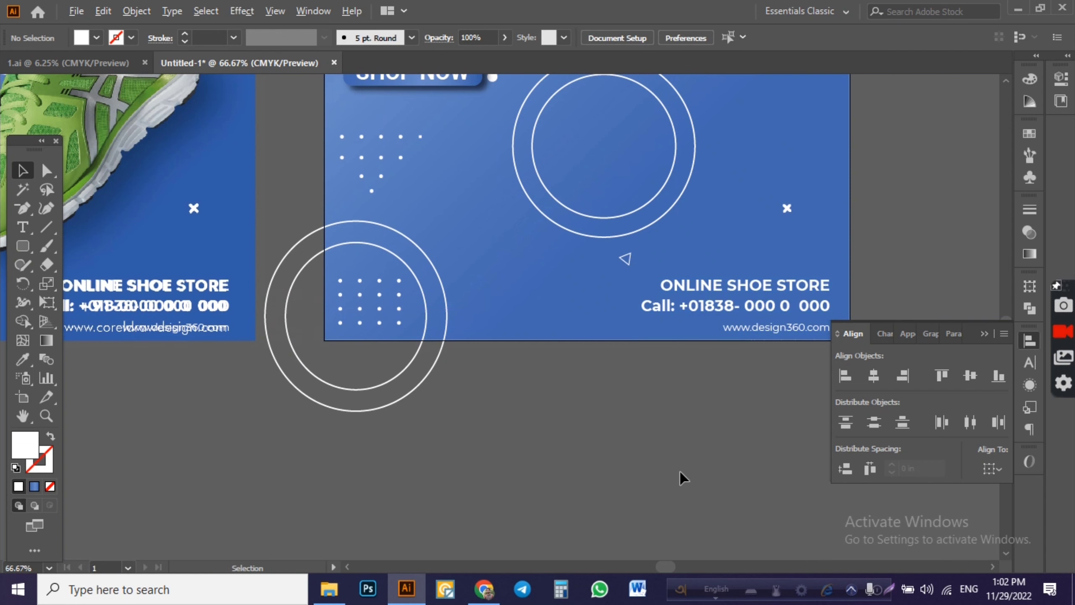
{"action": "scroll", "coordinate": [681, 478], "scroll_direction": "down", "scroll_amount": 2}
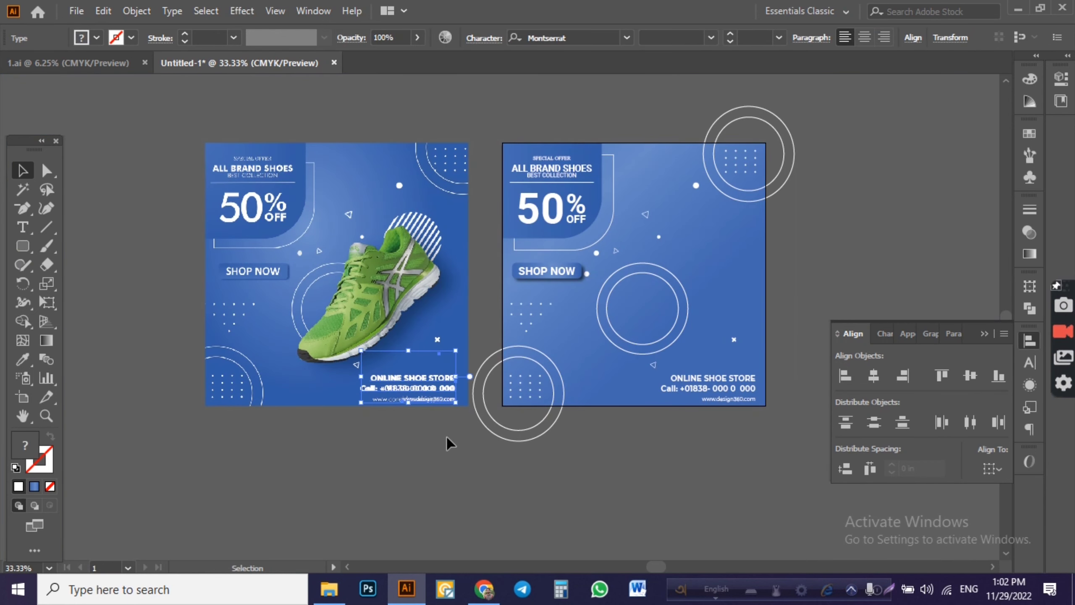
{"action": "scroll", "coordinate": [555, 474], "scroll_direction": "up", "scroll_amount": 1}
{"action": "scroll", "coordinate": [527, 435], "scroll_direction": "right", "scroll_amount": 5}
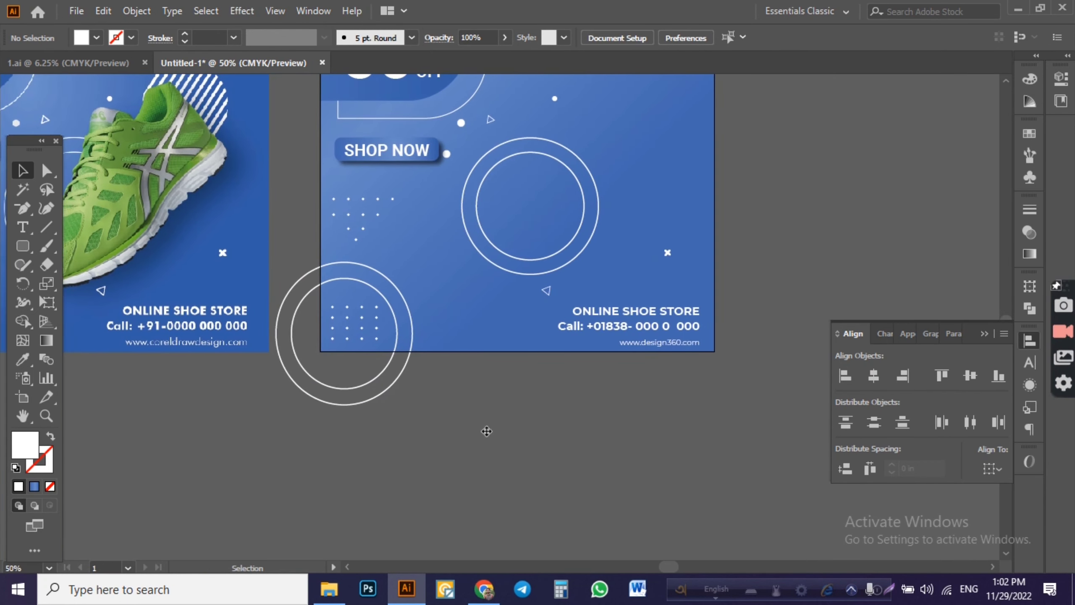
{"action": "scroll", "coordinate": [466, 443], "scroll_direction": "up", "scroll_amount": 3}
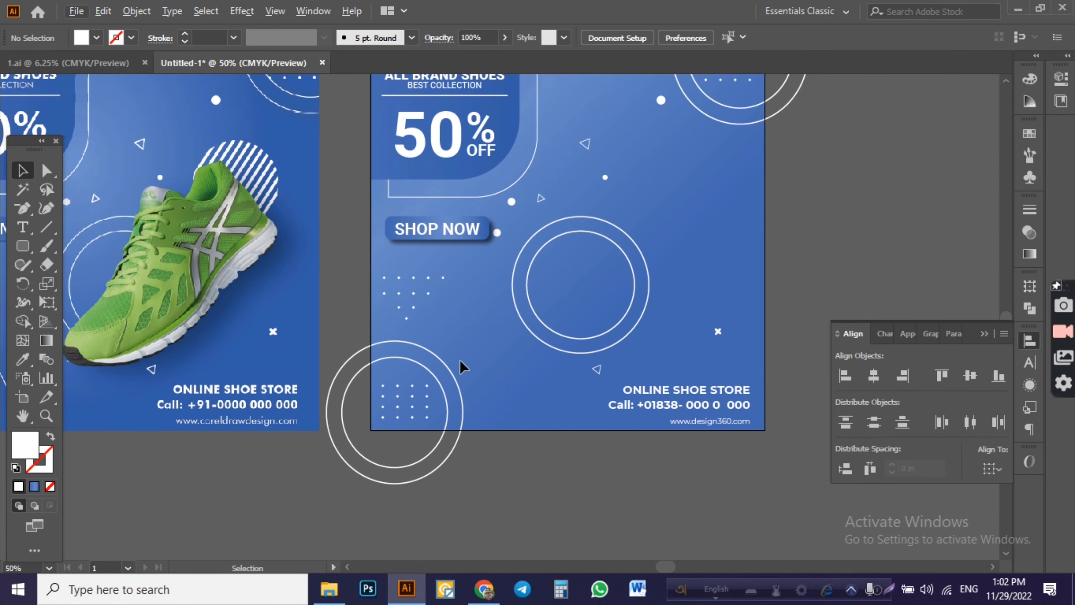
{"action": "scroll", "coordinate": [506, 275], "scroll_direction": "up", "scroll_amount": 2}
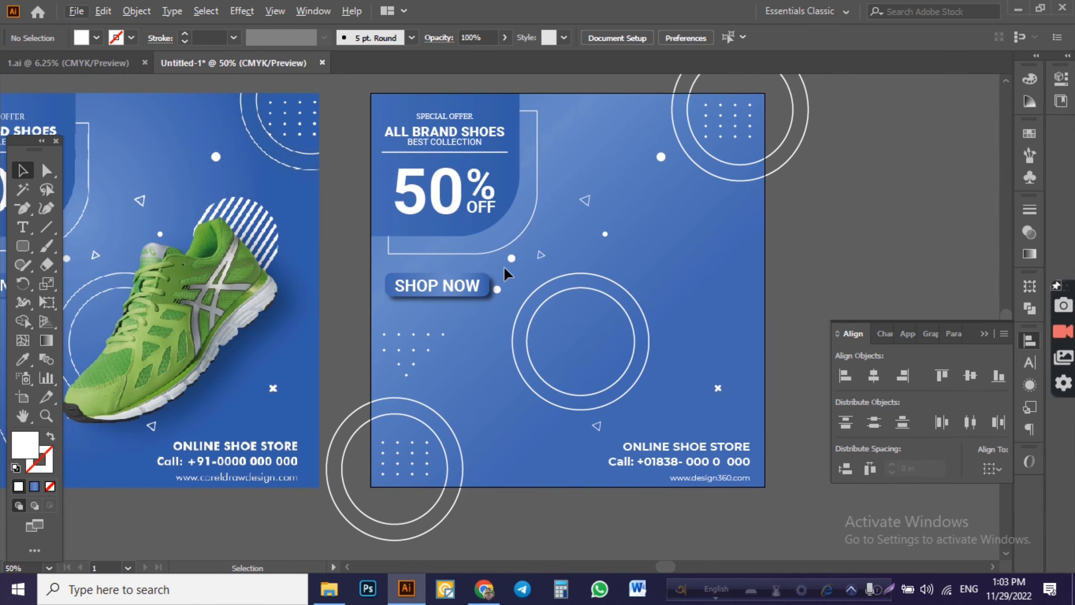
{"action": "left_click_drag", "start_coordinate": [450, 154], "coordinate": [534, 232]}
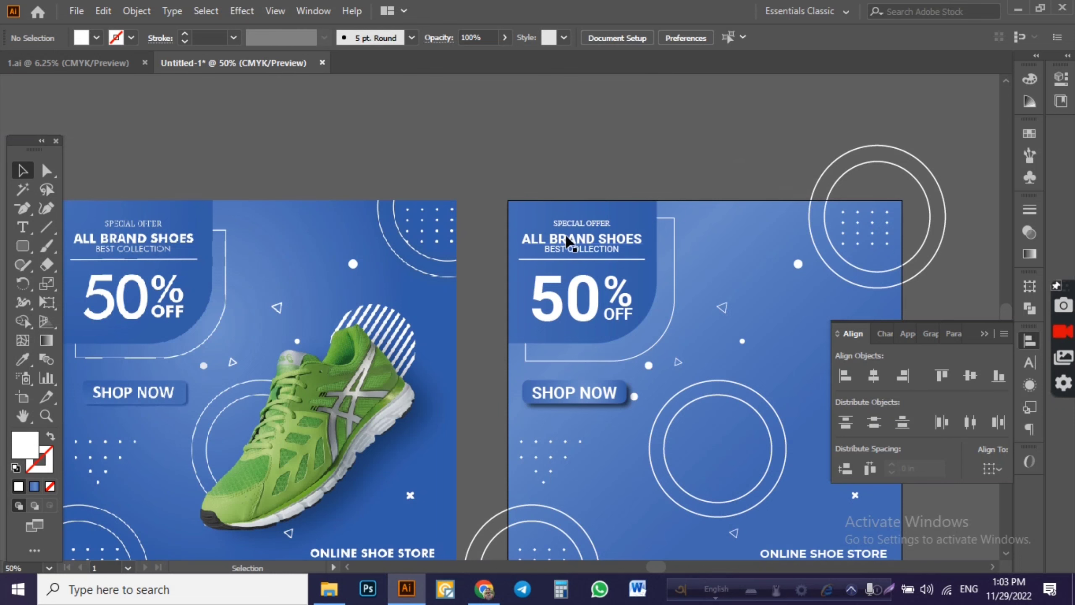
{"action": "left_click_drag", "start_coordinate": [742, 281], "coordinate": [730, 226]}
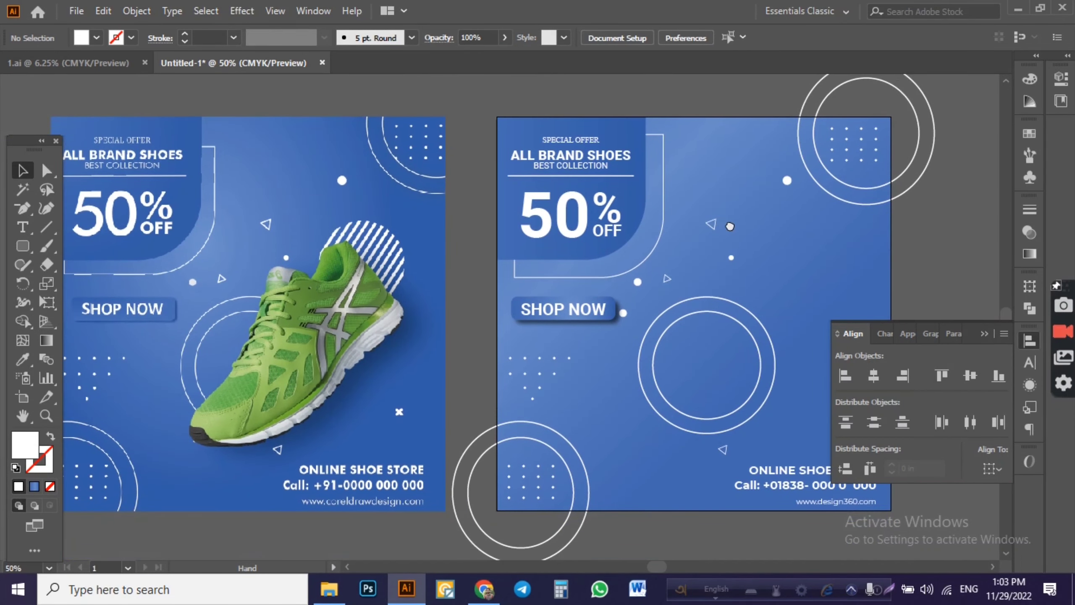
{"action": "scroll", "coordinate": [609, 224], "scroll_direction": "up", "scroll_amount": 2}
{"action": "left_click", "coordinate": [619, 248]}
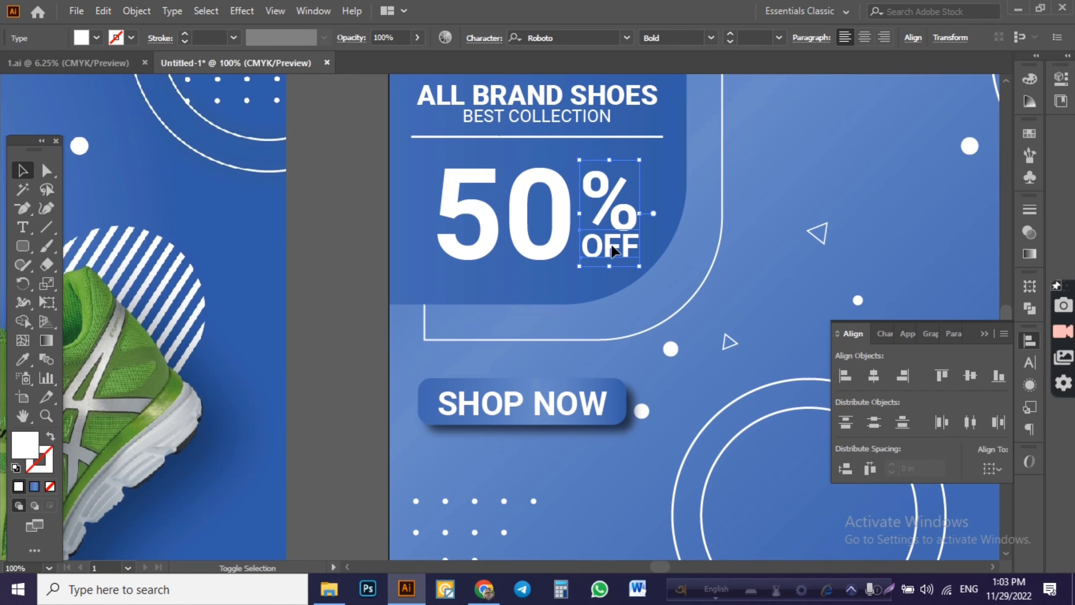
{"action": "double_click", "coordinate": [616, 251]}
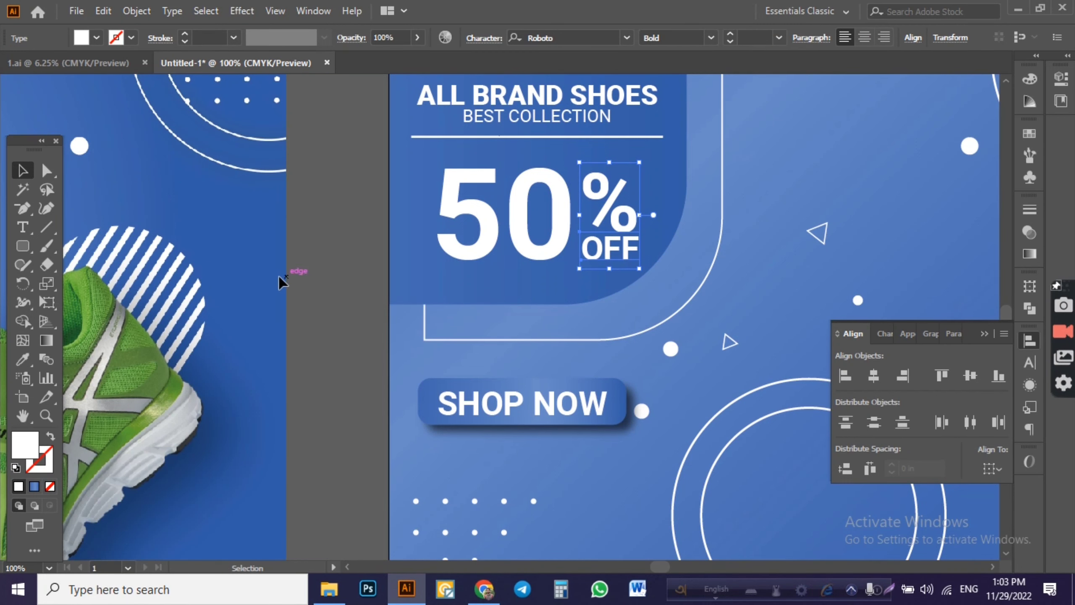
{"action": "left_click", "coordinate": [357, 279]}
{"action": "scroll", "coordinate": [358, 279], "scroll_direction": "down", "scroll_amount": 2}
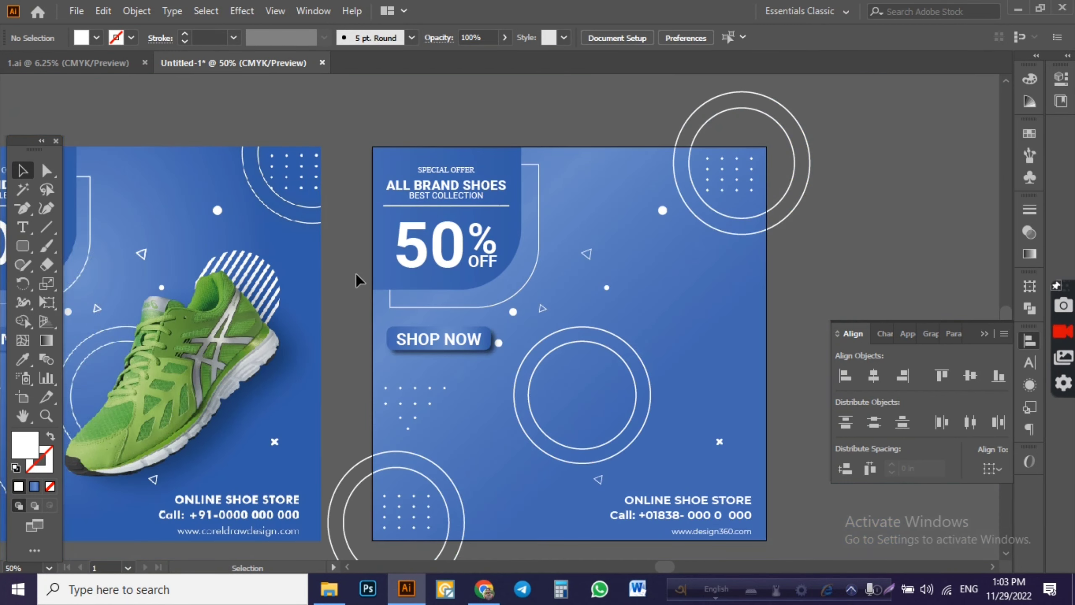
{"action": "scroll", "coordinate": [358, 280], "scroll_direction": "down", "scroll_amount": 1}
- Search Google for 'blue shoe' and show the image results
{"action": "left_click", "coordinate": [483, 588]}
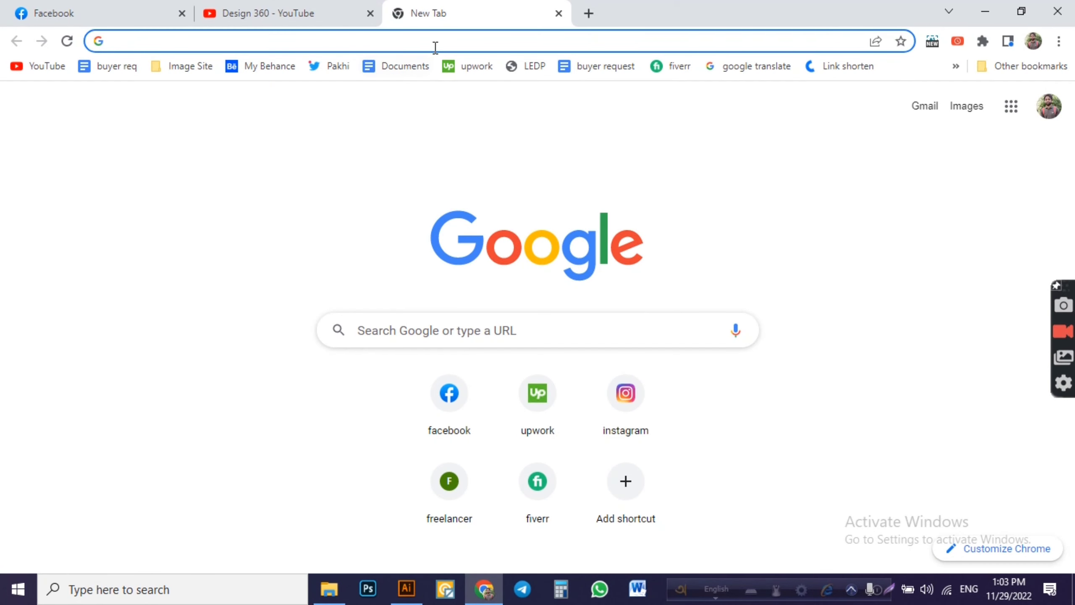
{"action": "type", "text": "blue "}
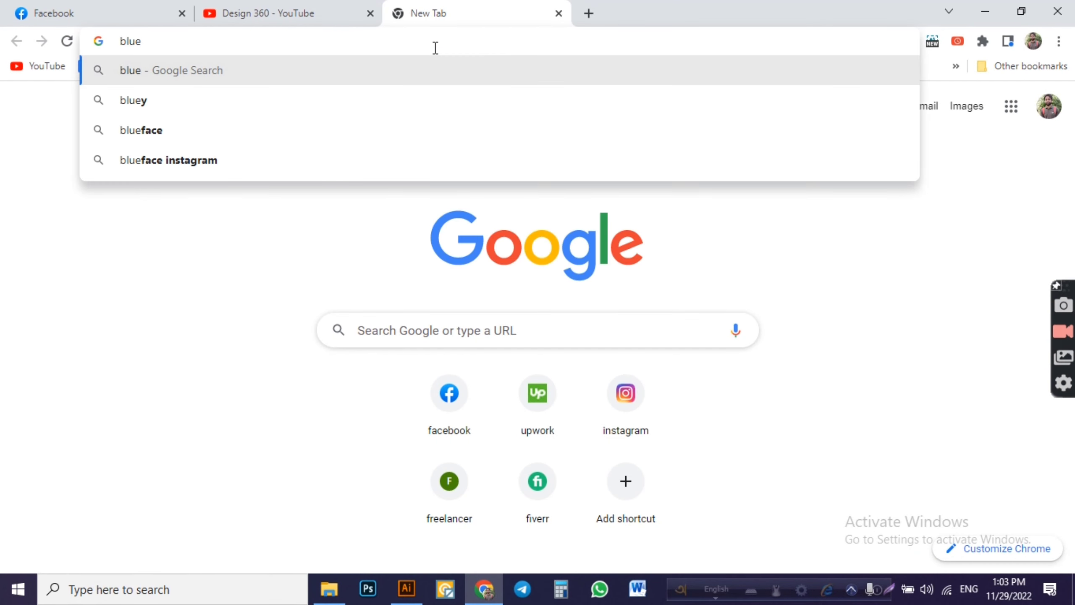
{"action": "type", "text": "shoe"}
{"action": "key", "text": "Return"}
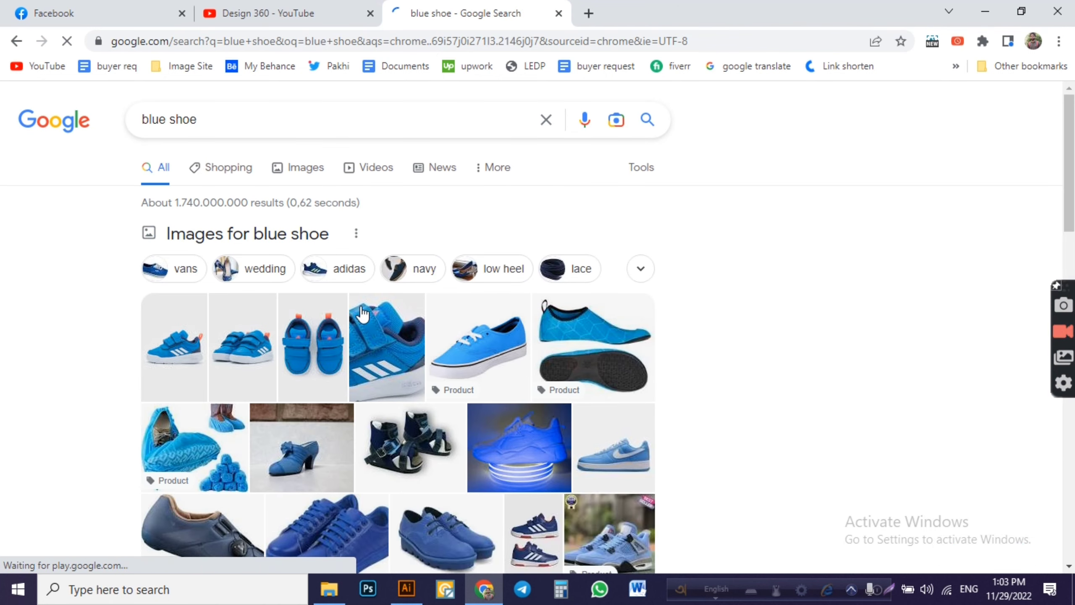
{"action": "left_click", "coordinate": [303, 169]}
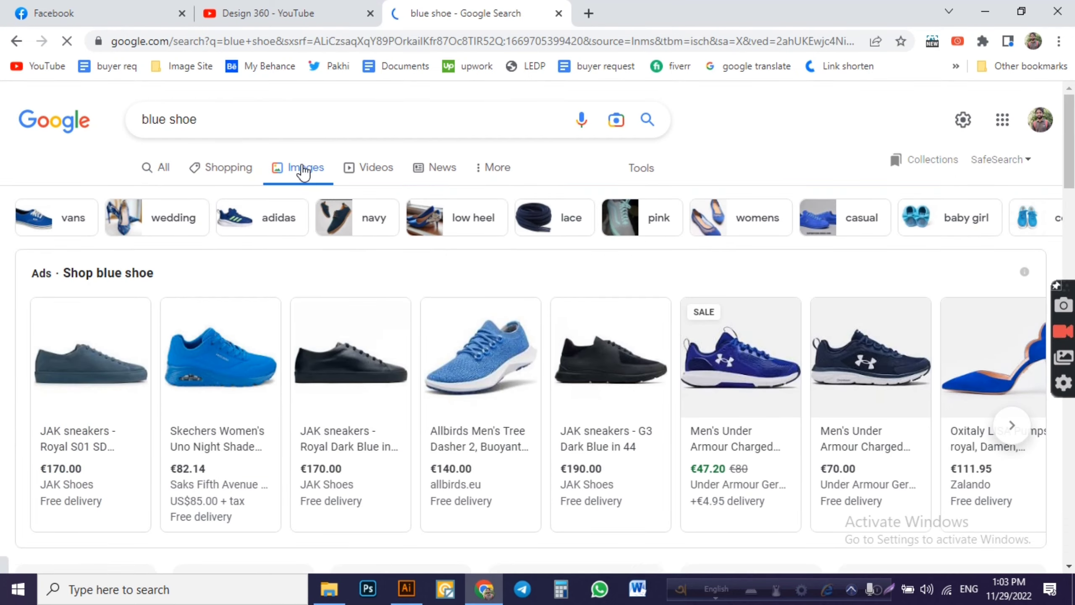
{"action": "scroll", "coordinate": [388, 276], "scroll_direction": "down", "scroll_amount": 5}
{"action": "scroll", "coordinate": [388, 276], "scroll_direction": "down", "scroll_amount": 4}
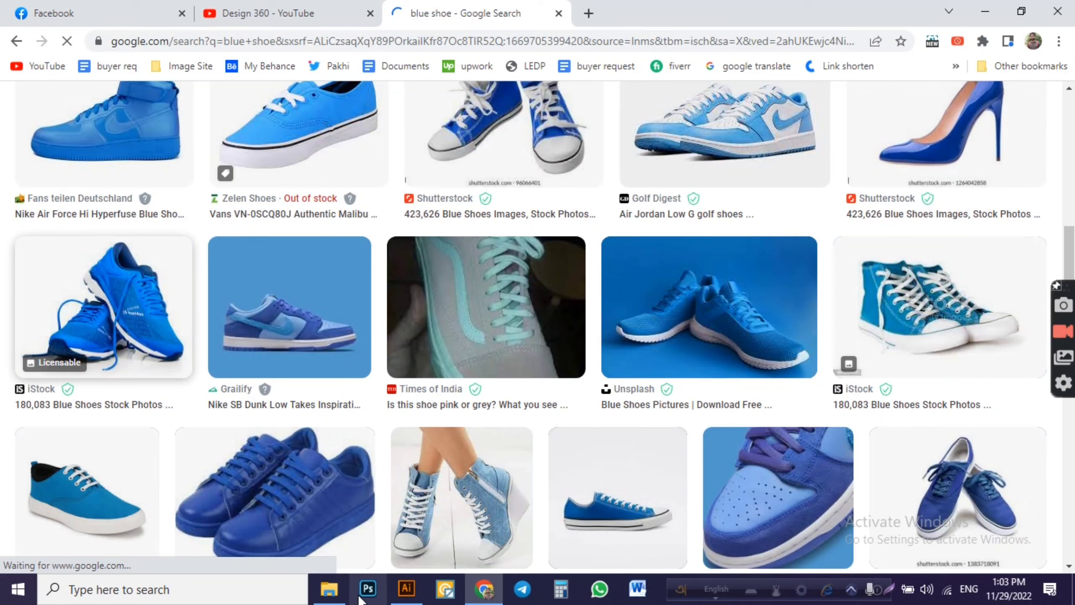
- Preview the iStock blue running-shoe photo, then open the Image Site bookmarks in a new tab
{"action": "left_click", "coordinate": [406, 588]}
{"action": "key", "text": "alt+Tab"}
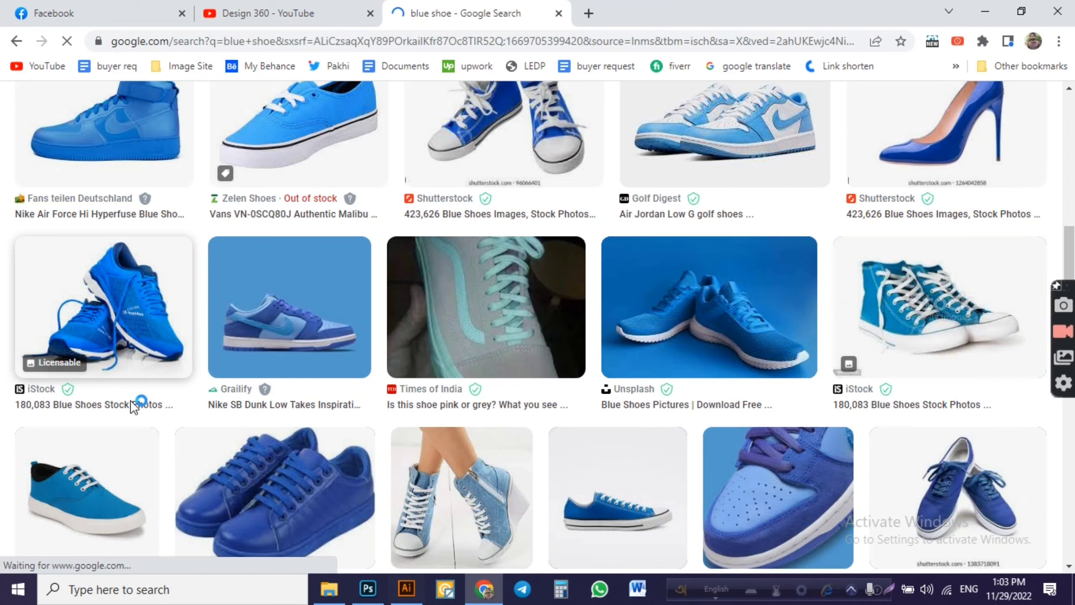
{"action": "left_click", "coordinate": [130, 400]}
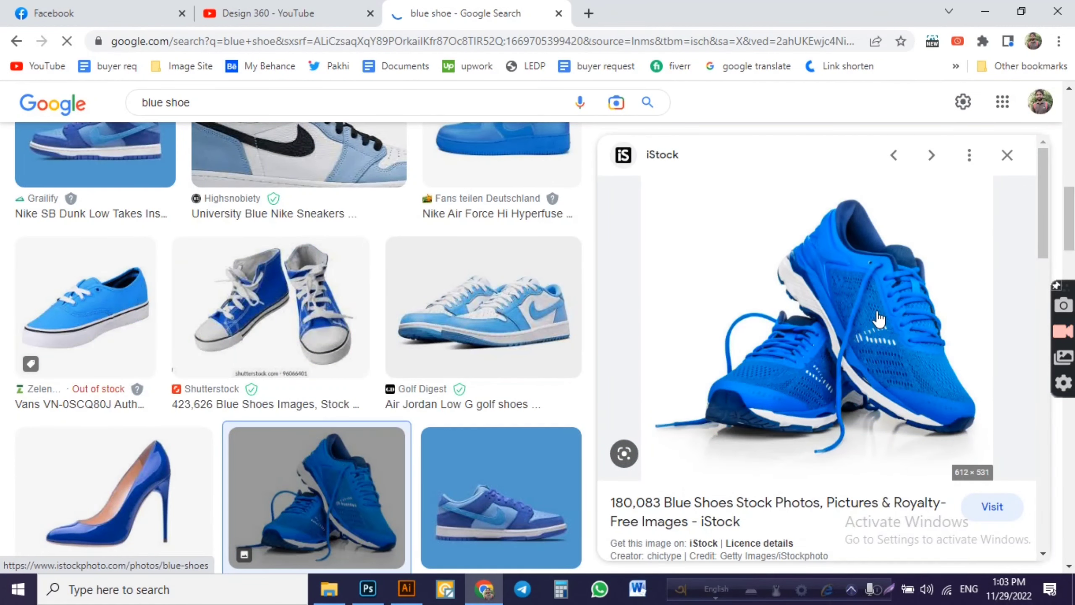
{"action": "left_click", "coordinate": [593, 13]}
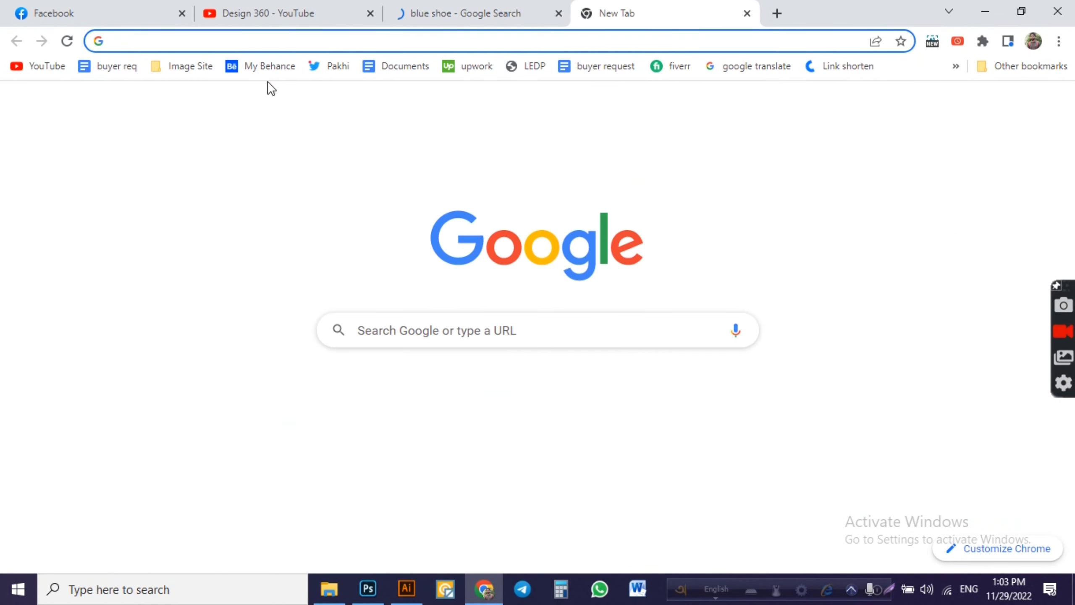
{"action": "left_click", "coordinate": [157, 71]}
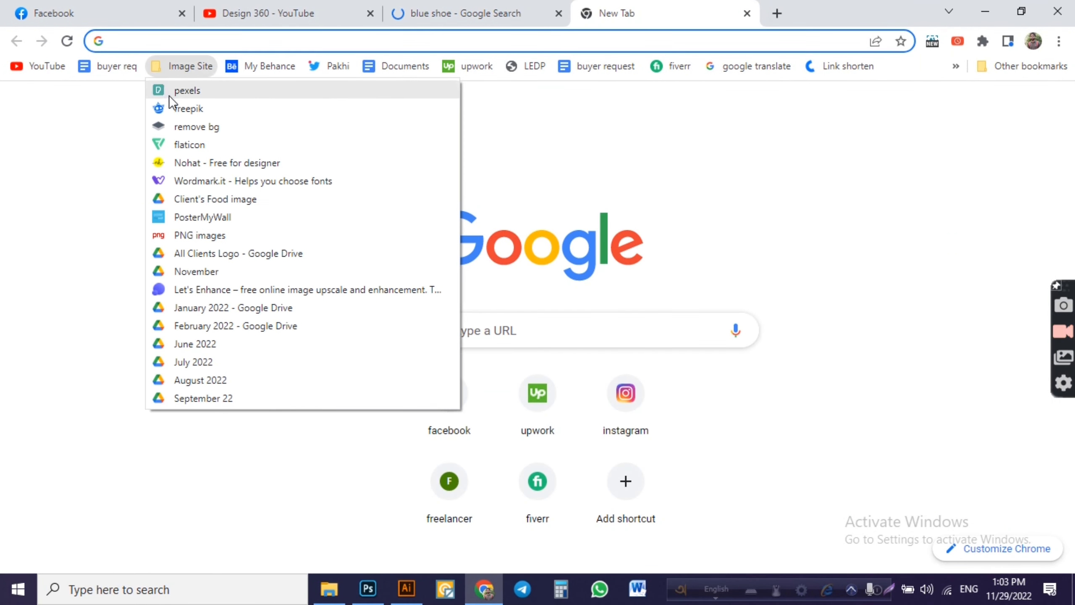
- Open the remove bg site from the bookmarks while checking the blue shoe results tab
{"action": "left_click", "coordinate": [181, 127]}
{"action": "left_click", "coordinate": [440, 17]}
{"action": "left_click", "coordinate": [634, 5]}
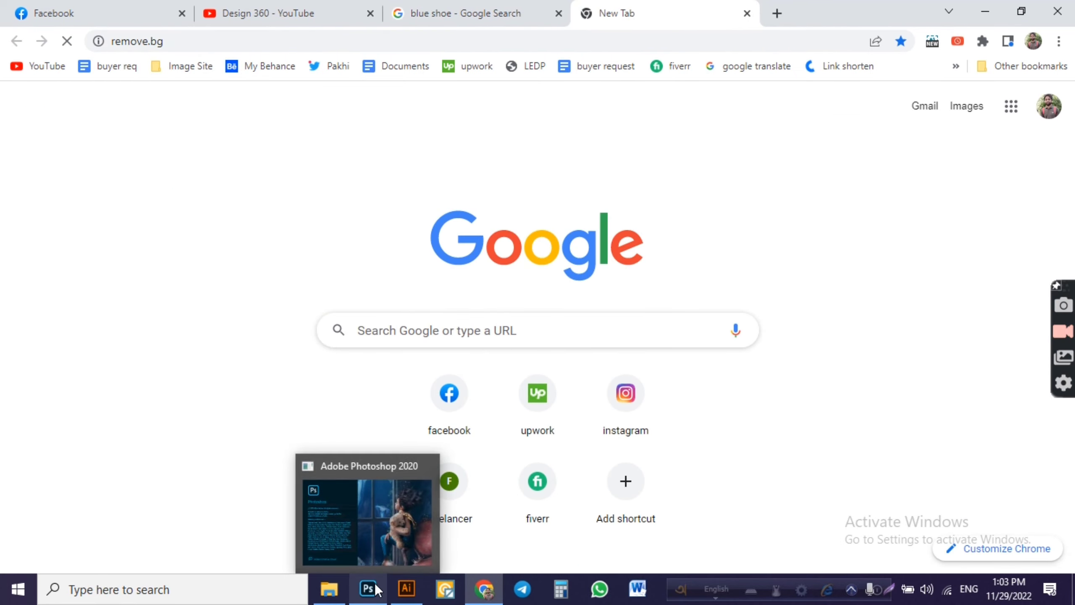
{"action": "mouse_move", "coordinate": [367, 588]}
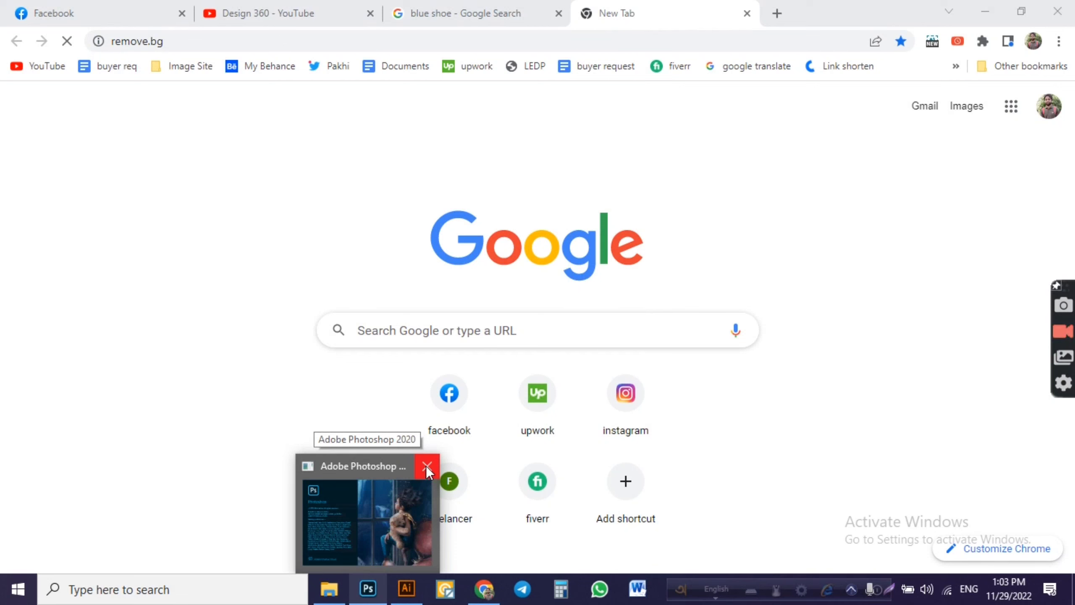
{"action": "left_click", "coordinate": [428, 12]}
{"action": "left_click", "coordinate": [609, 9]}
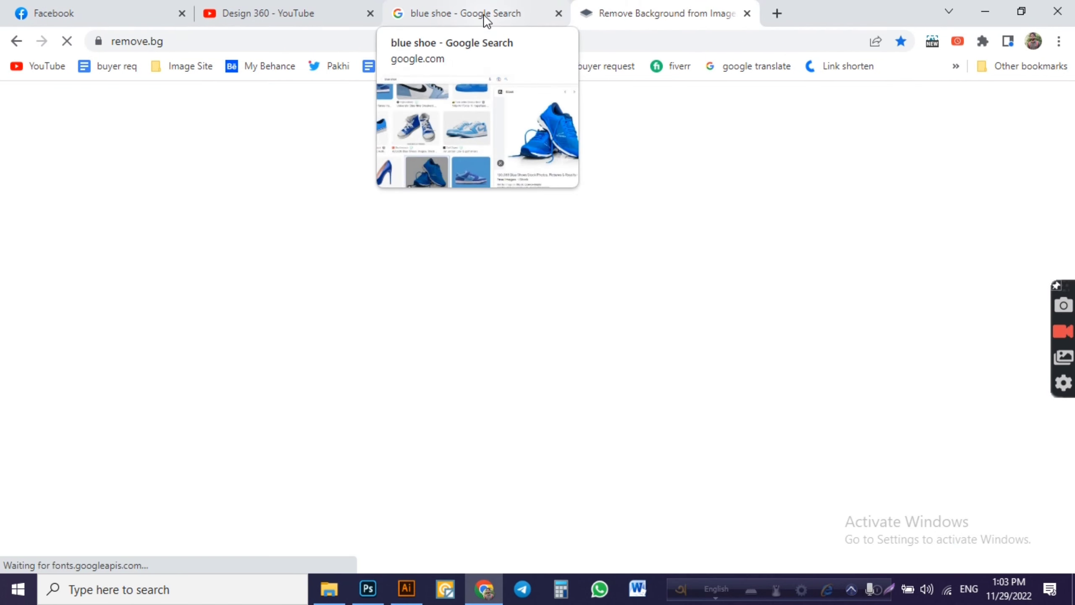
{"action": "left_click", "coordinate": [487, 19]}
{"action": "left_click", "coordinate": [605, 16]}
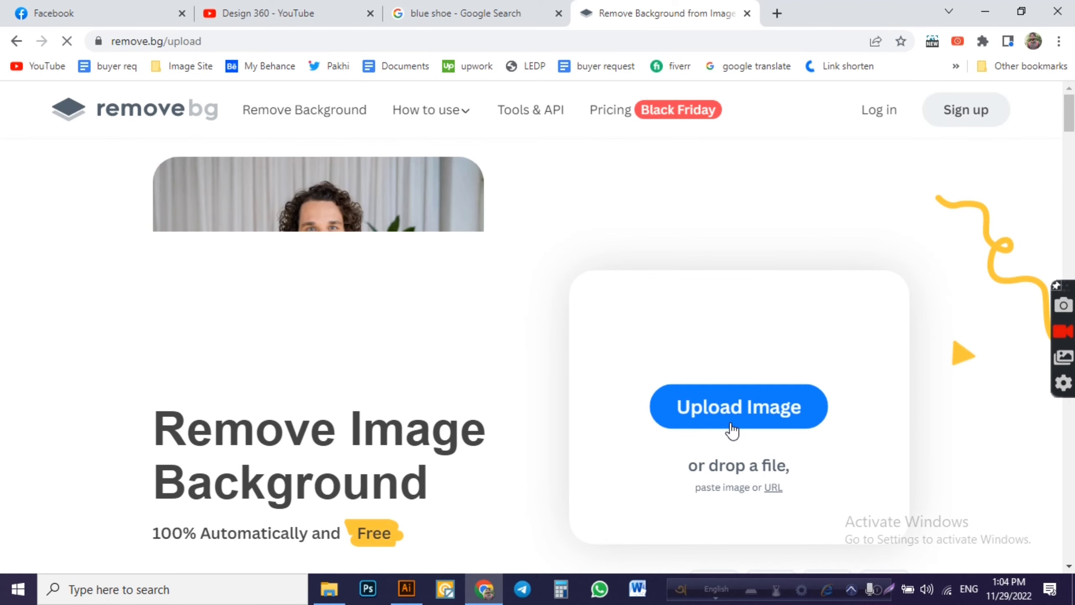
- Start an image upload on remove.bg, then cancel the file dialog
{"action": "left_click", "coordinate": [732, 429]}
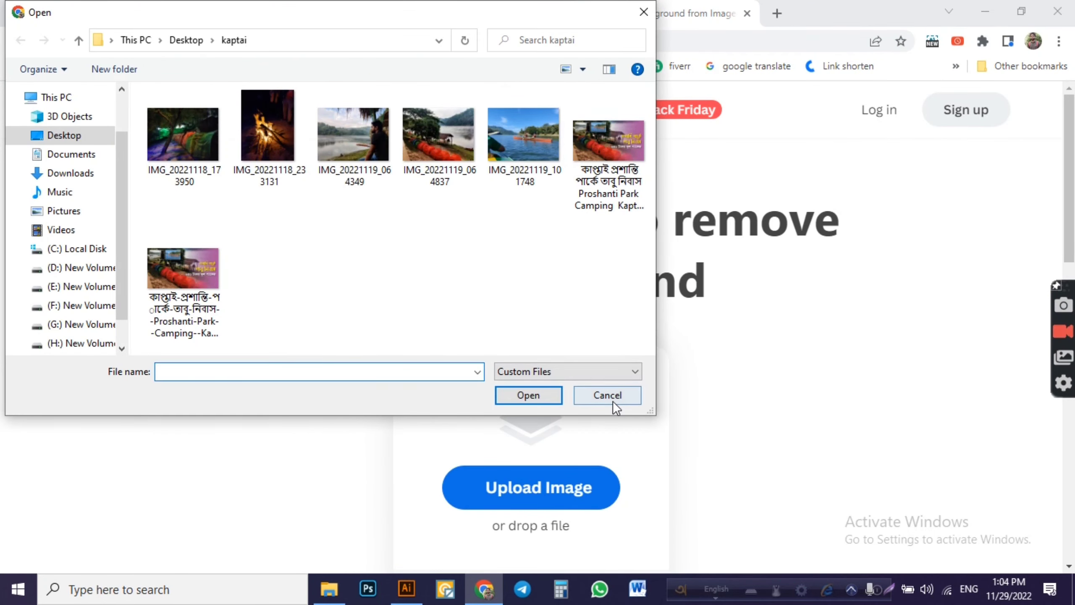
{"action": "left_click", "coordinate": [607, 394]}
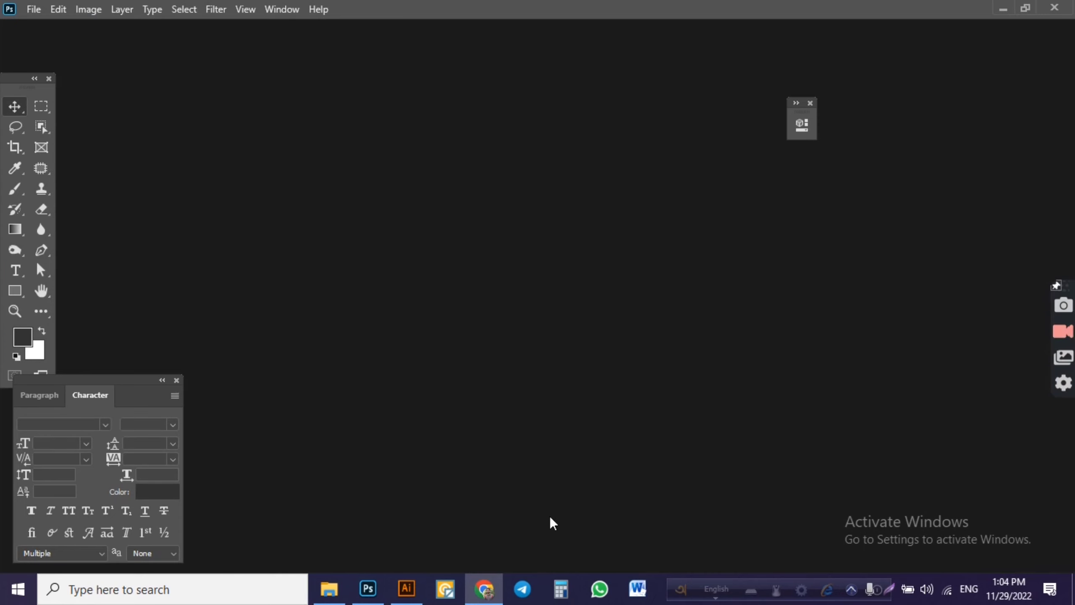
{"action": "left_click", "coordinate": [406, 589]}
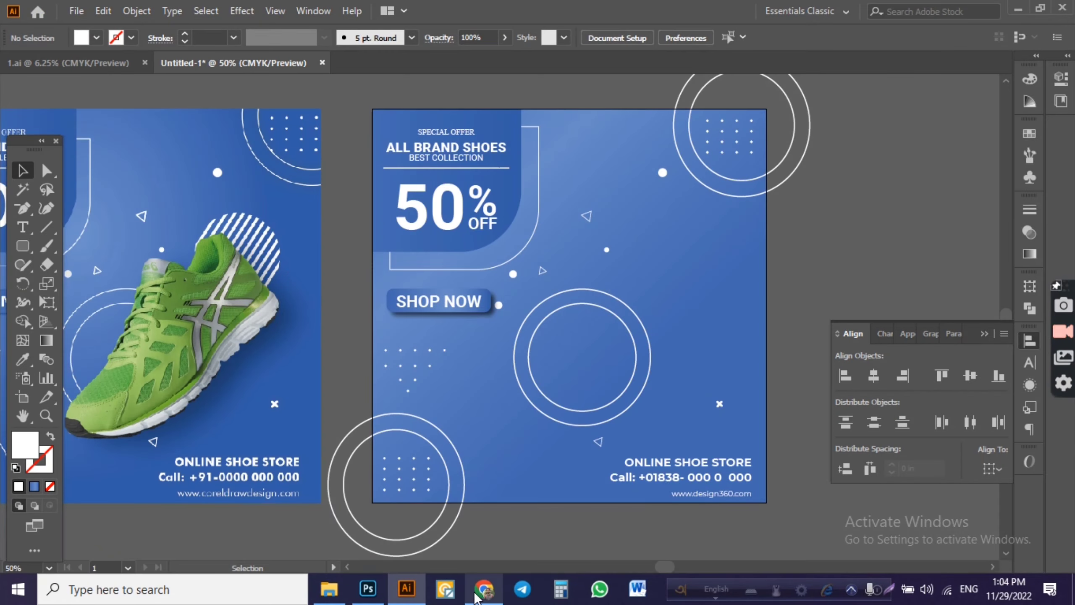
{"action": "left_click", "coordinate": [477, 591]}
{"action": "left_click", "coordinate": [670, 12]}
- Drop the iStock blue shoe photo onto remove.bg and request the HD download
{"action": "left_click", "coordinate": [523, 9]}
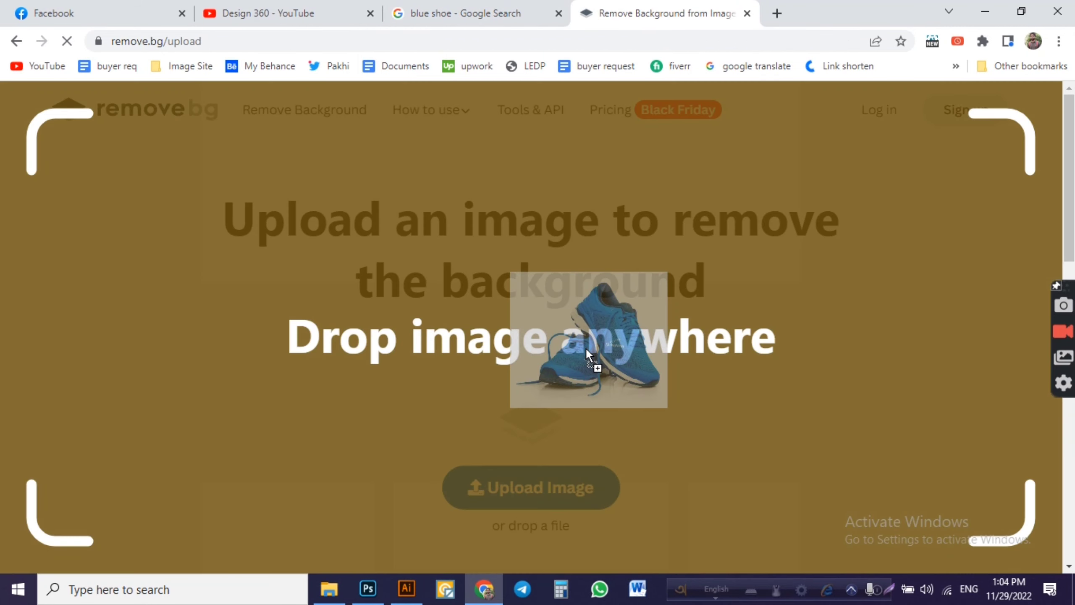
{"action": "left_click_drag", "start_coordinate": [813, 360], "coordinate": [586, 348]}
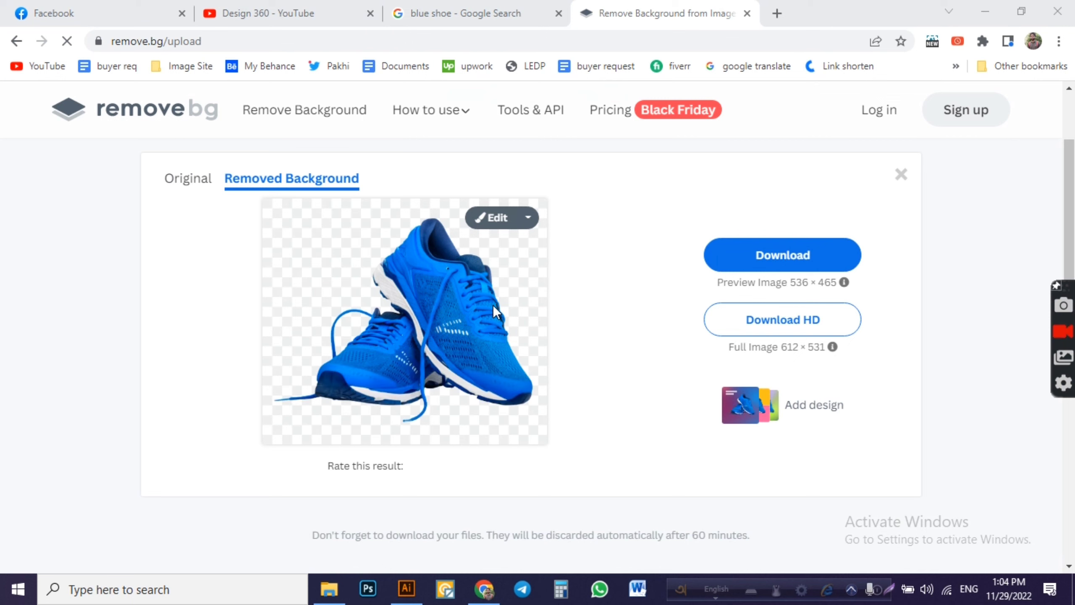
{"action": "left_click", "coordinate": [772, 325]}
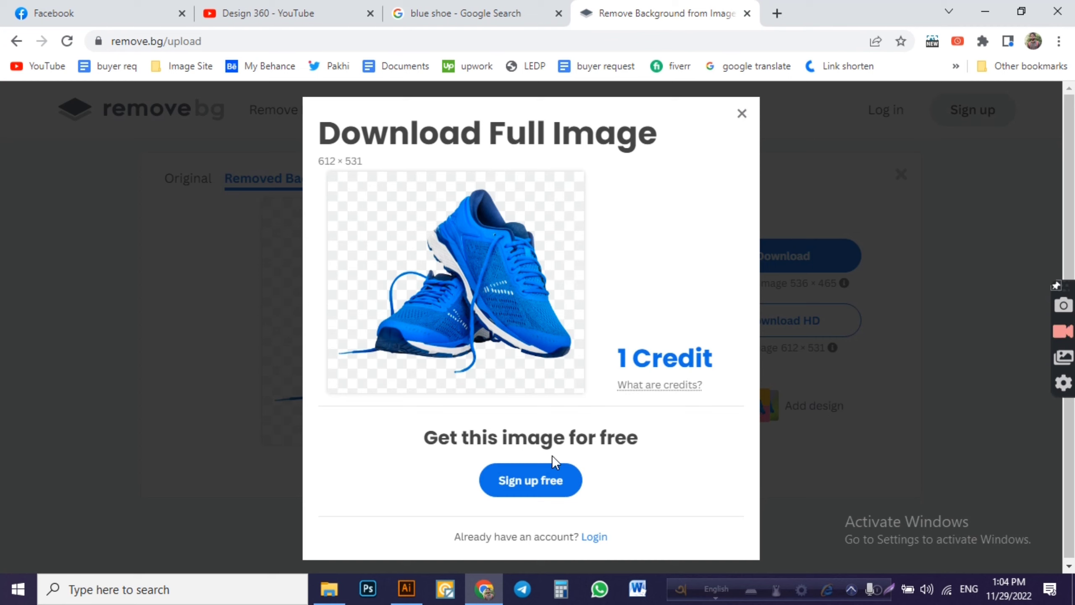
{"action": "mouse_move", "coordinate": [659, 384]}
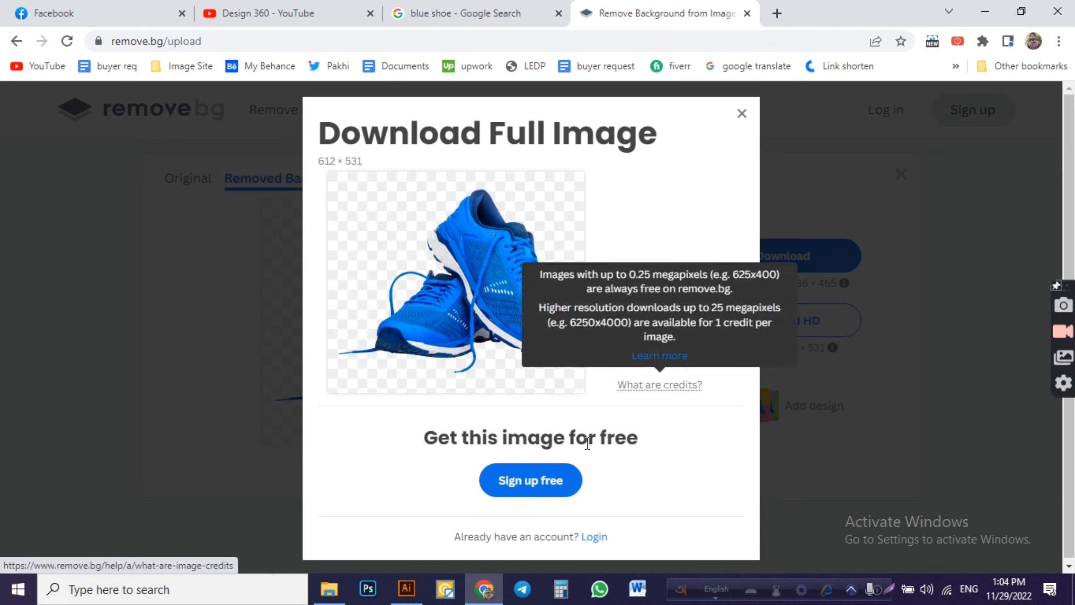
- Begin a free remove.bg account sign-up using a Google account
{"action": "left_click", "coordinate": [515, 489]}
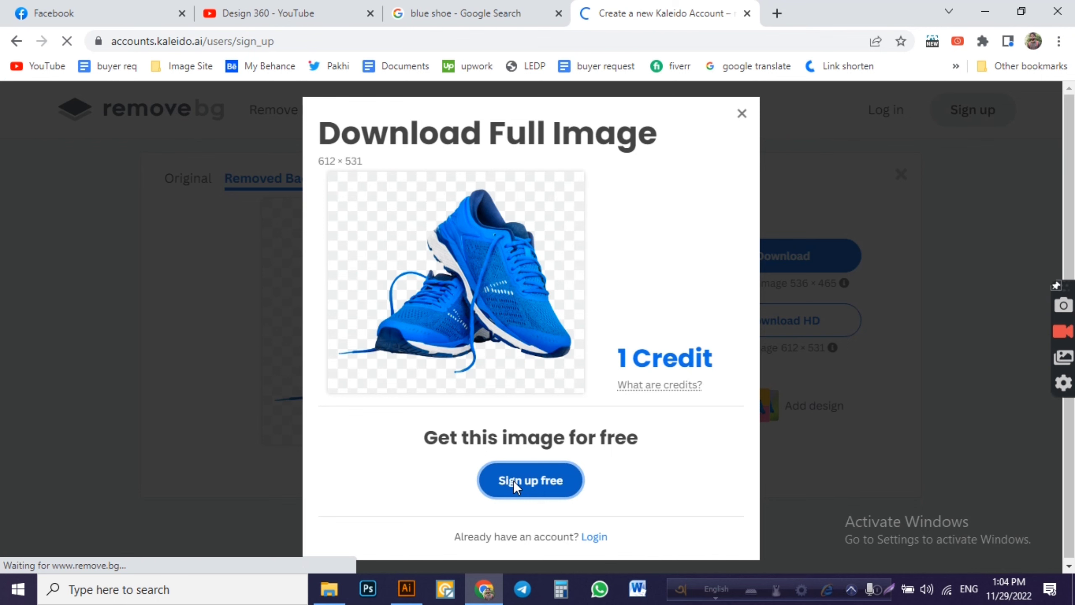
{"action": "left_click", "coordinate": [412, 9]}
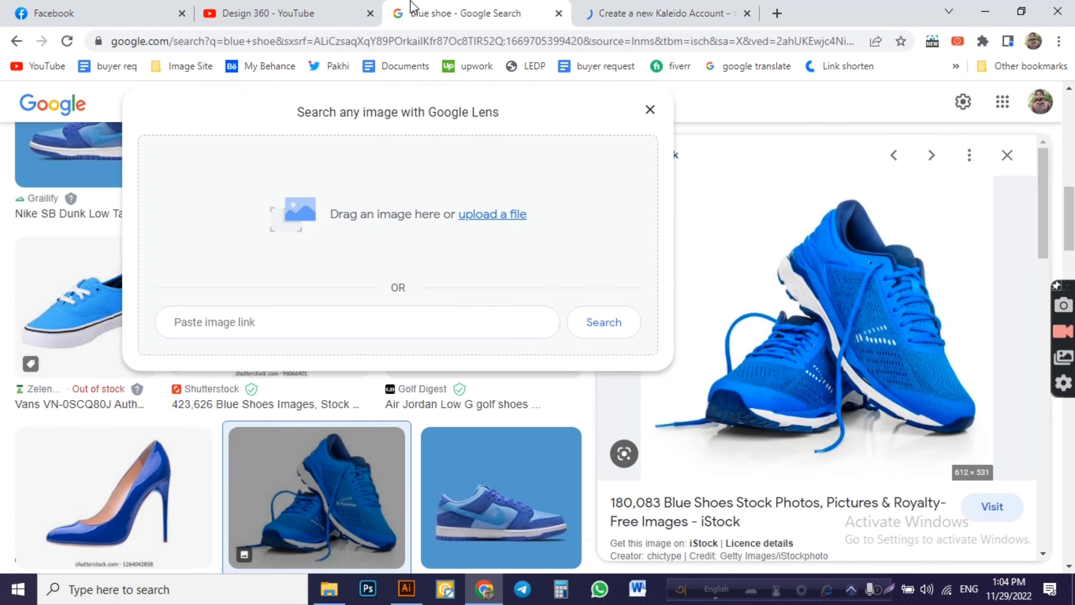
{"action": "left_click", "coordinate": [625, 6]}
{"action": "scroll", "coordinate": [495, 256], "scroll_direction": "up", "scroll_amount": 3}
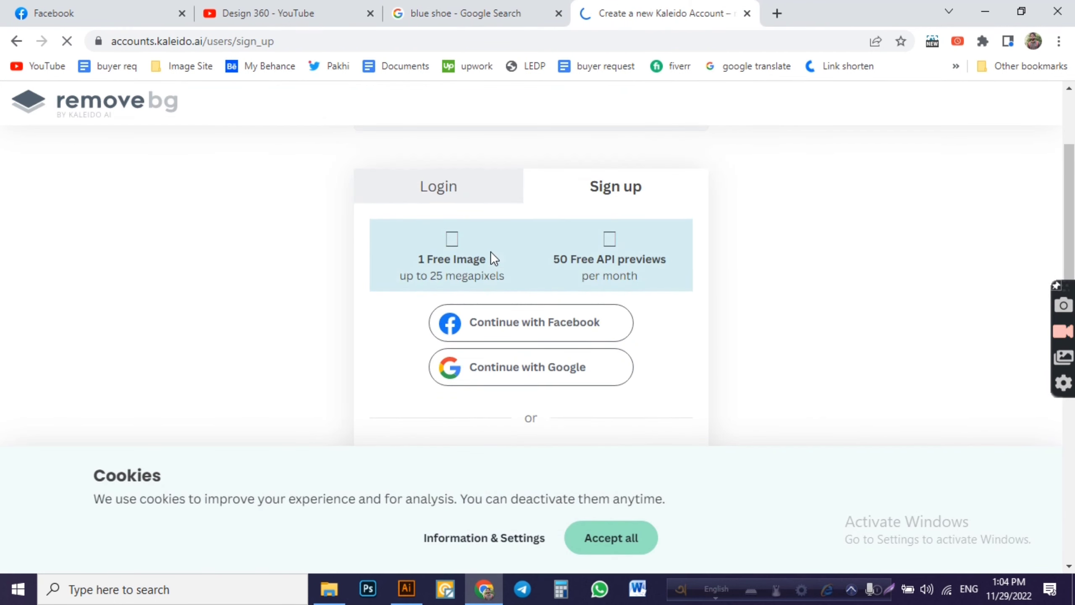
{"action": "left_click", "coordinate": [498, 375]}
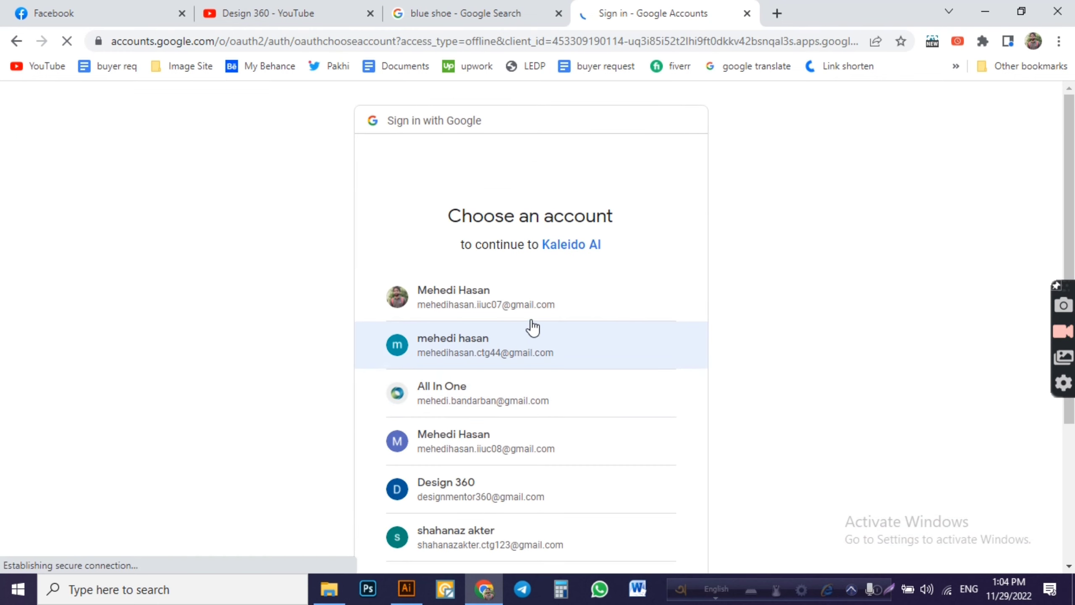
{"action": "left_click", "coordinate": [527, 444]}
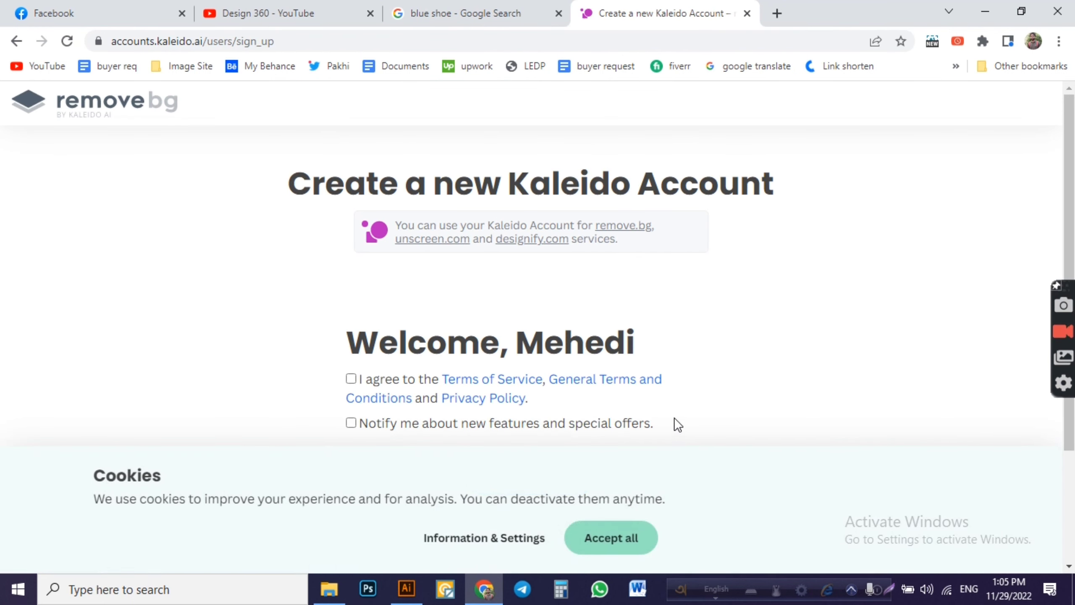
- Dismiss the cookie notice, tick the terms and offers boxes, and submit the sign-up
{"action": "left_click", "coordinate": [635, 549]}
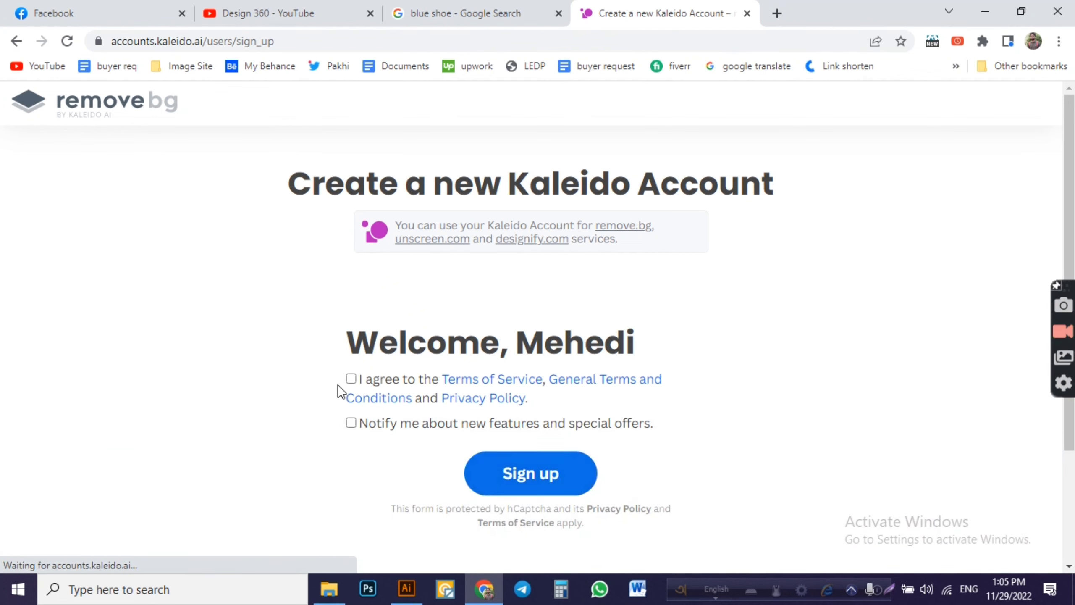
{"action": "left_click", "coordinate": [351, 379]}
{"action": "left_click", "coordinate": [351, 423]}
{"action": "left_click", "coordinate": [528, 473]}
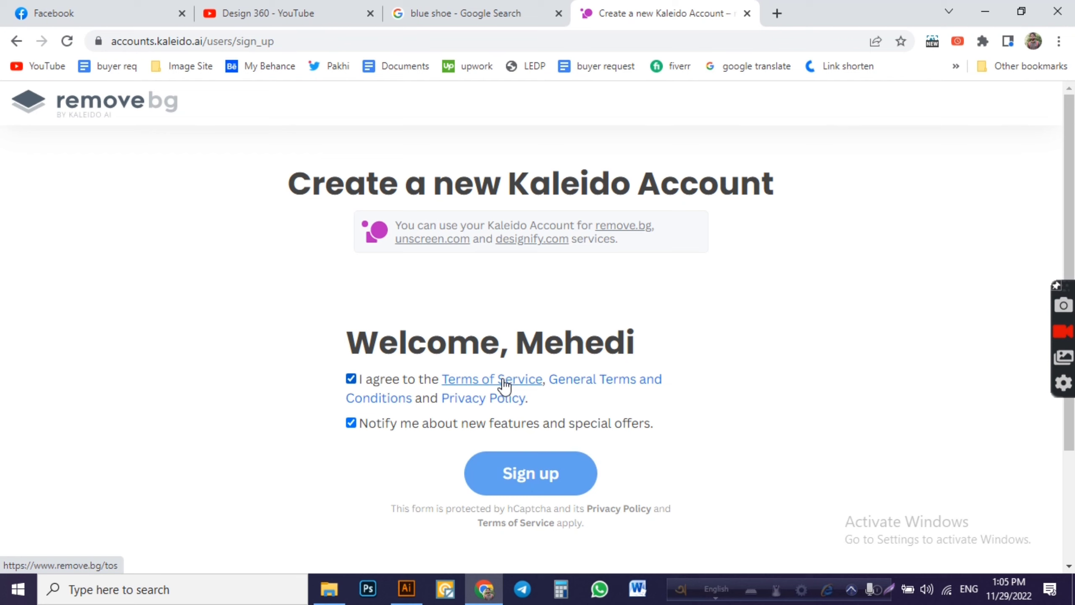
{"action": "left_click", "coordinate": [512, 479]}
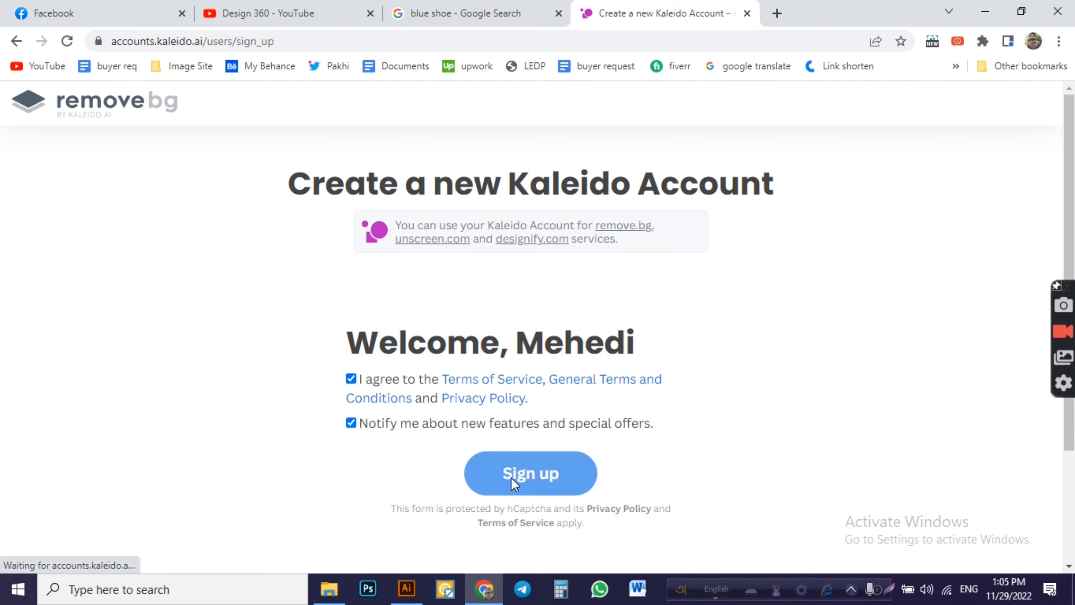
- Check the blue shoe results tab, then open a new tab for a fresh search
{"action": "left_click", "coordinate": [486, 13]}
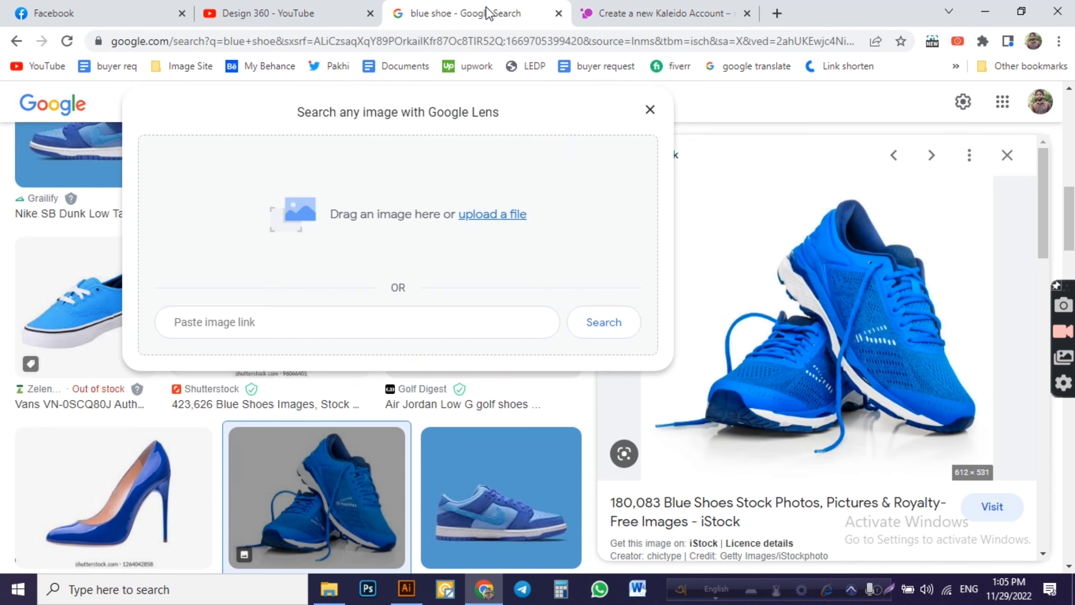
{"action": "left_click", "coordinate": [625, 7]}
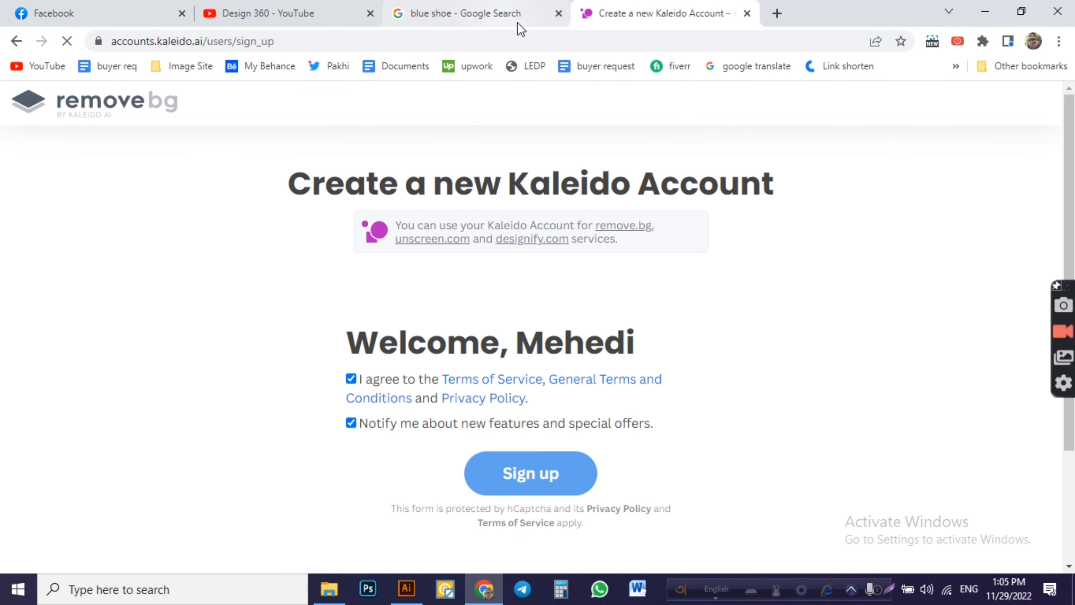
{"action": "left_click", "coordinate": [776, 13]}
{"action": "left_click", "coordinate": [677, 41]}
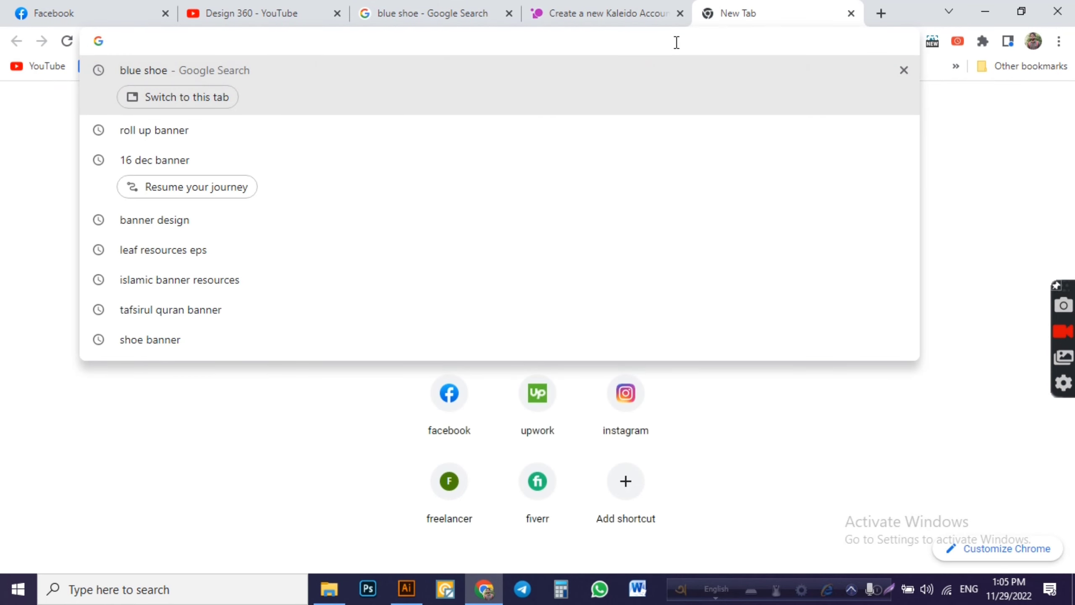
- Search for 'adobe background remover' from the address-bar suggestion, then return to the sign-up verification
{"action": "type", "text": "ado"}
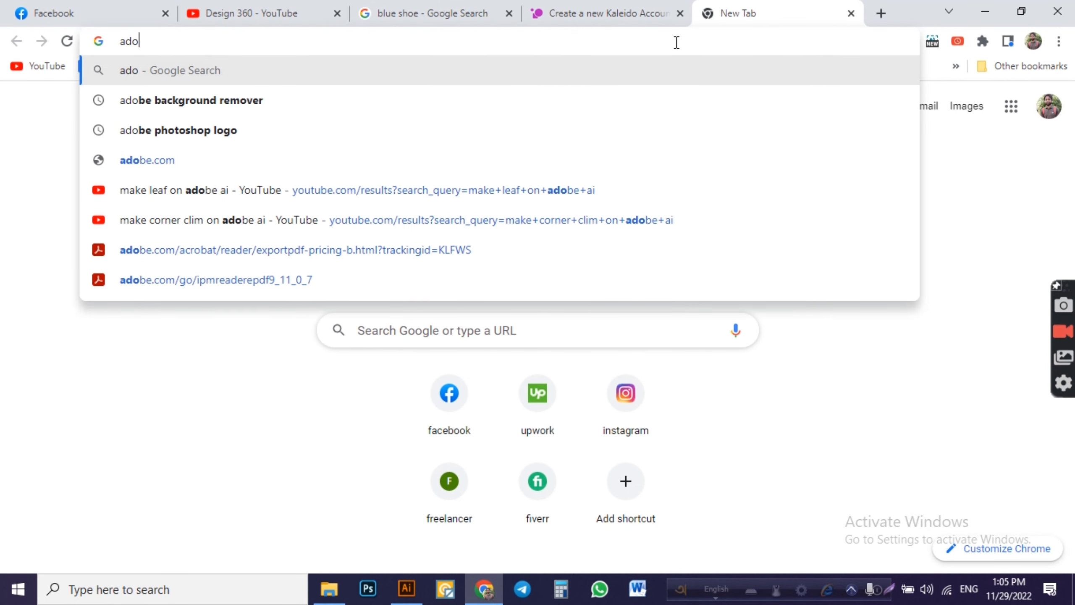
{"action": "key", "text": "Down"}
{"action": "key", "text": "Return"}
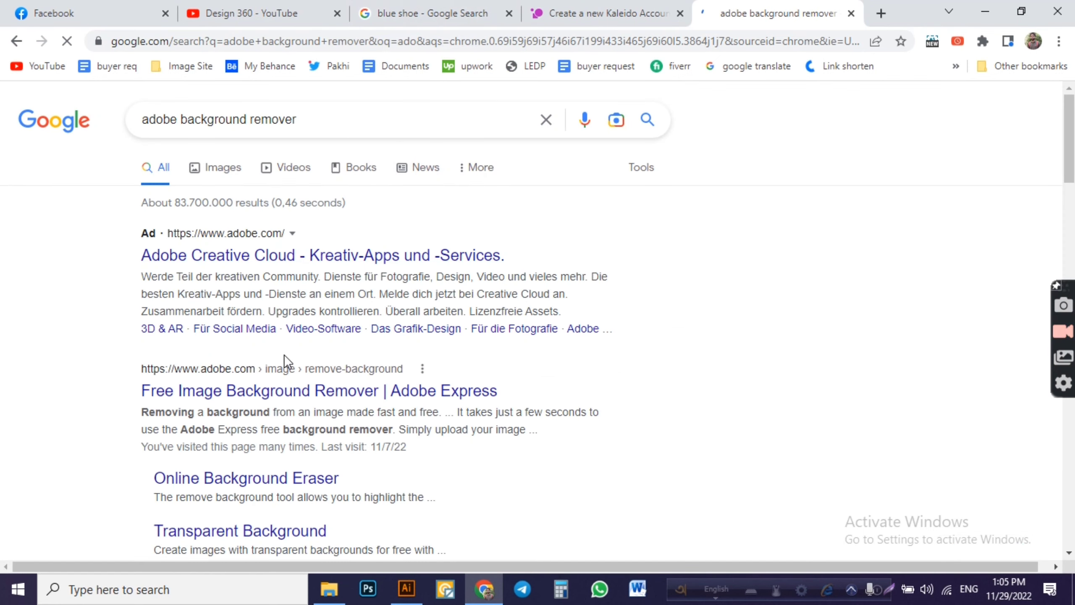
{"action": "left_click", "coordinate": [580, 9]}
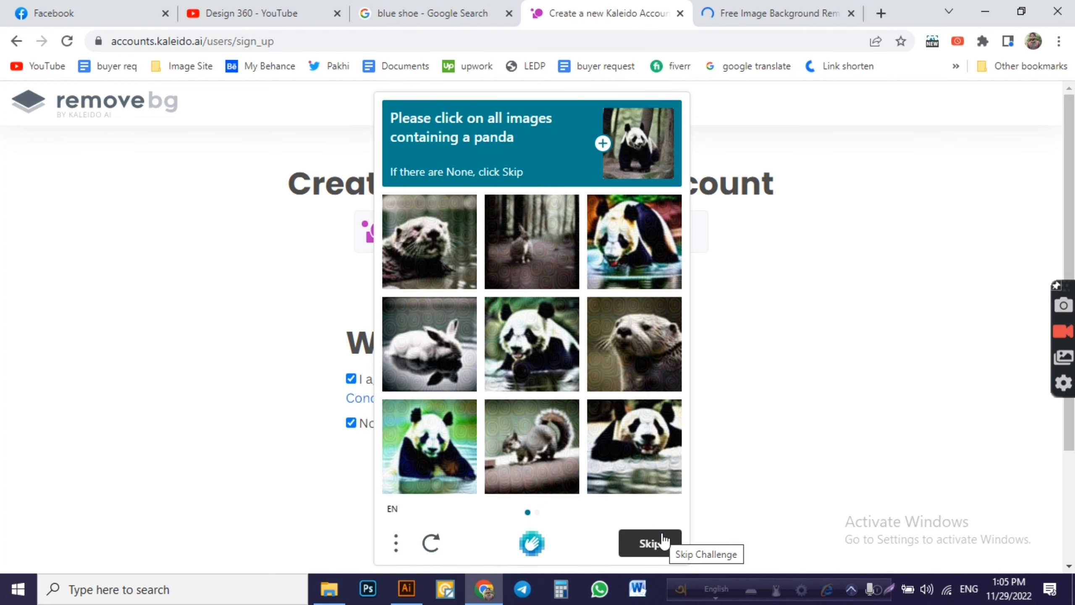
- Mark the panda pictures across both hCaptcha rounds and submit the verification
{"action": "left_click", "coordinate": [645, 253]}
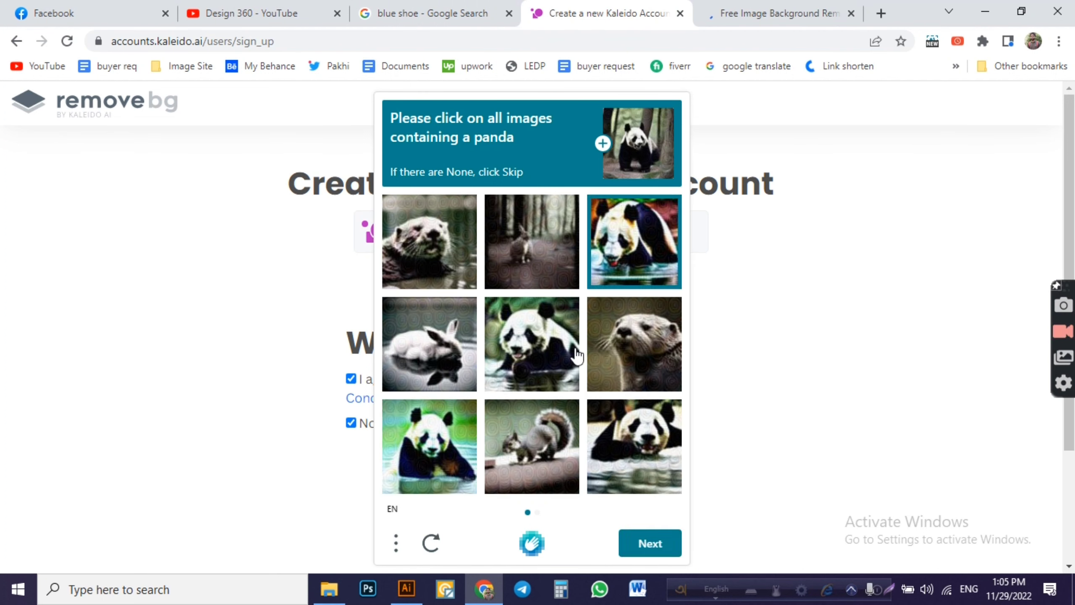
{"action": "left_click", "coordinate": [561, 356]}
{"action": "left_click", "coordinate": [436, 442]}
{"action": "left_click", "coordinate": [635, 451]}
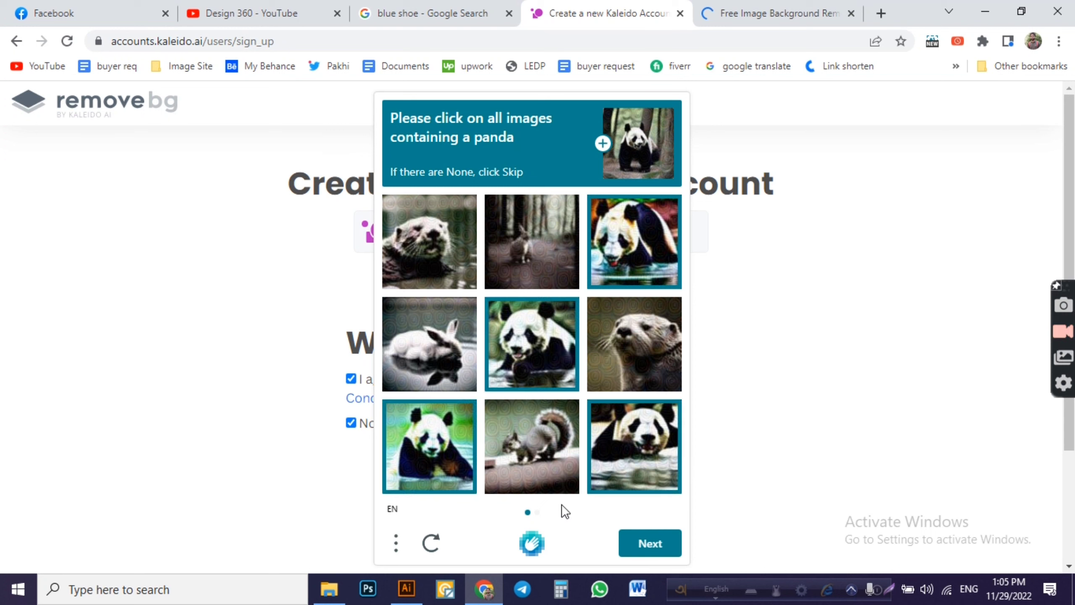
{"action": "left_click", "coordinate": [651, 544]}
{"action": "left_click", "coordinate": [546, 275]}
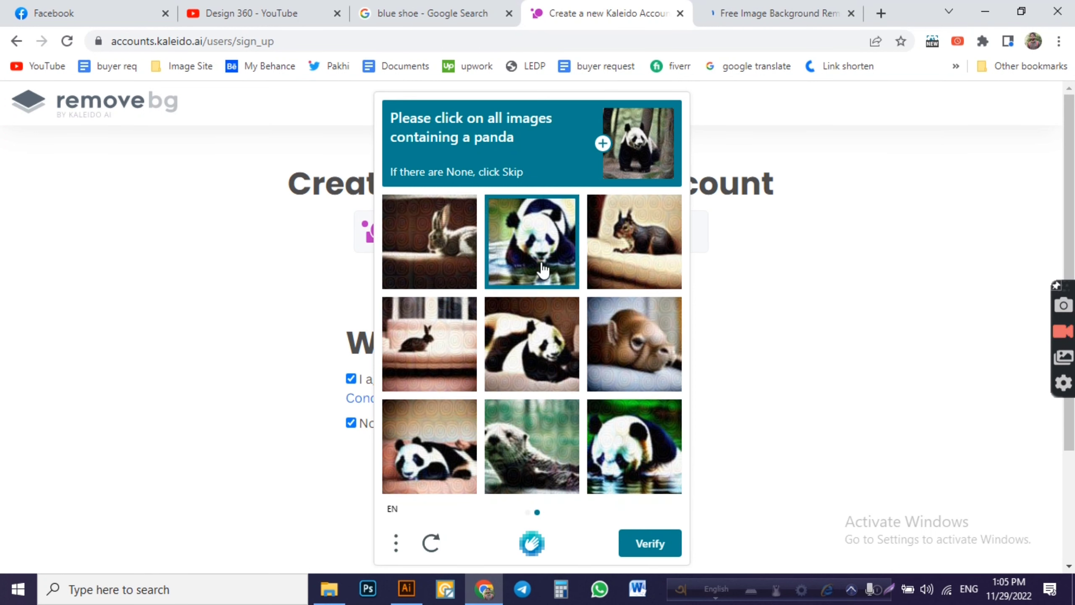
{"action": "left_click", "coordinate": [536, 372]}
{"action": "left_click", "coordinate": [421, 453]}
{"action": "left_click", "coordinate": [671, 455]}
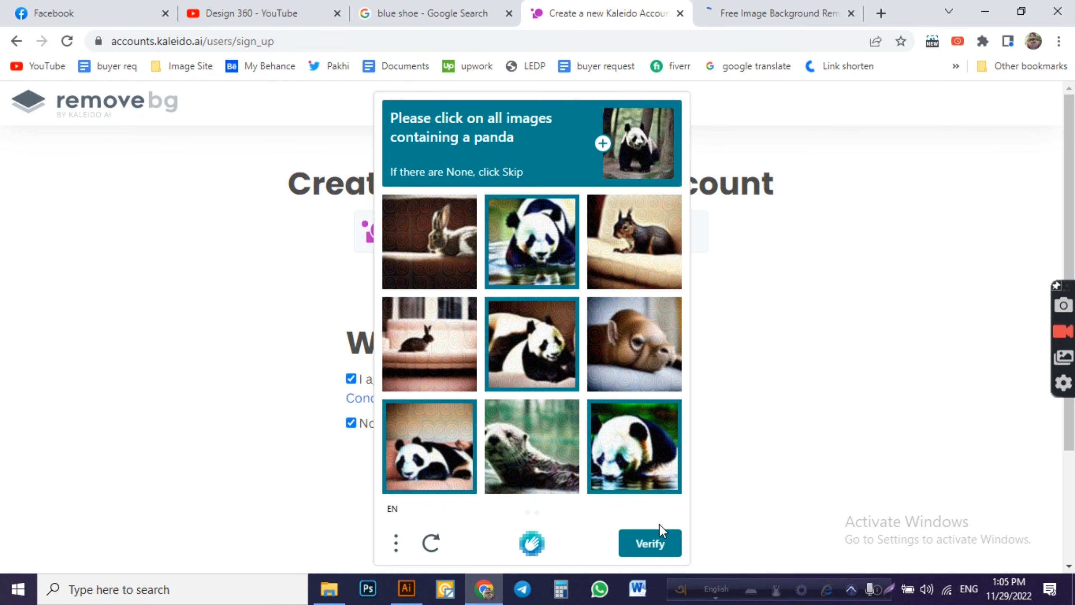
{"action": "left_click", "coordinate": [650, 544]}
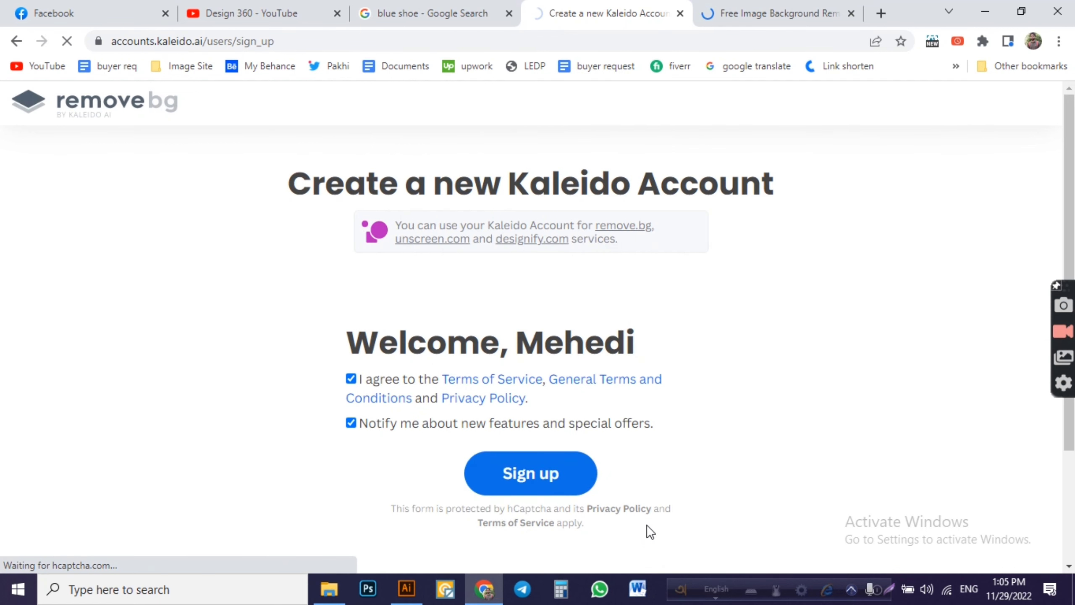
- Start a photo upload on Adobe Express's background remover, then return to the blue shoe results
{"action": "left_click", "coordinate": [767, 13]}
{"action": "left_click", "coordinate": [173, 468]}
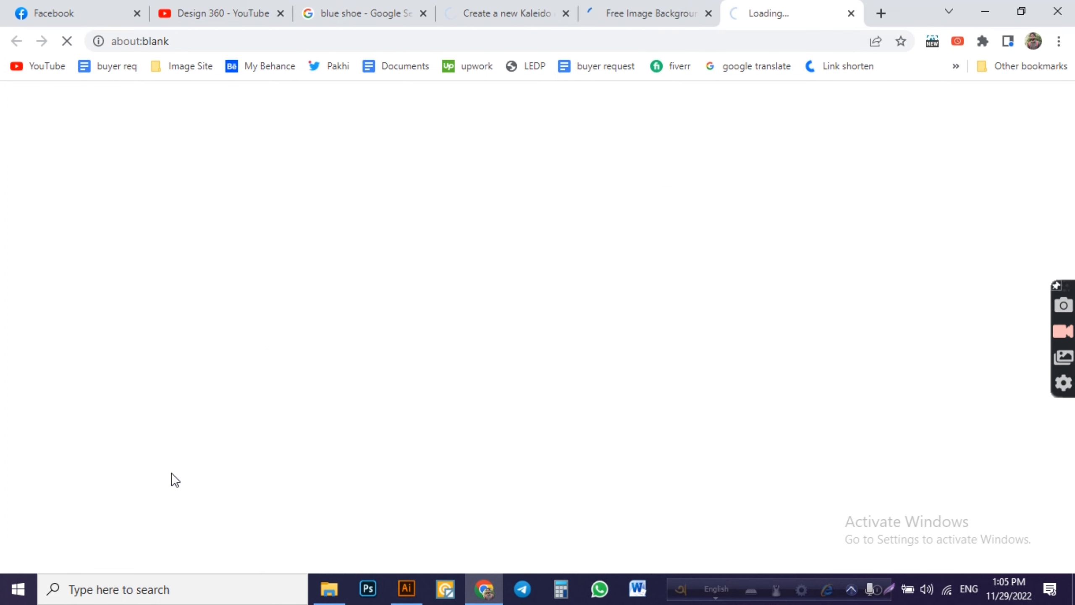
{"action": "left_click", "coordinate": [487, 13]}
{"action": "left_click", "coordinate": [364, 13]}
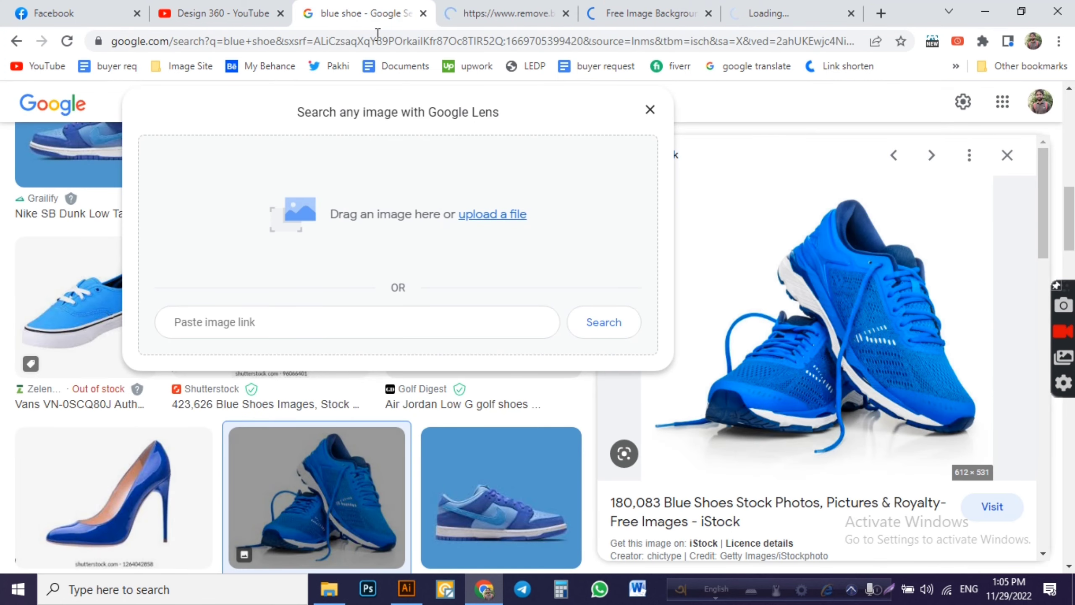
{"action": "right_click", "coordinate": [870, 329]}
{"action": "left_click", "coordinate": [902, 183]}
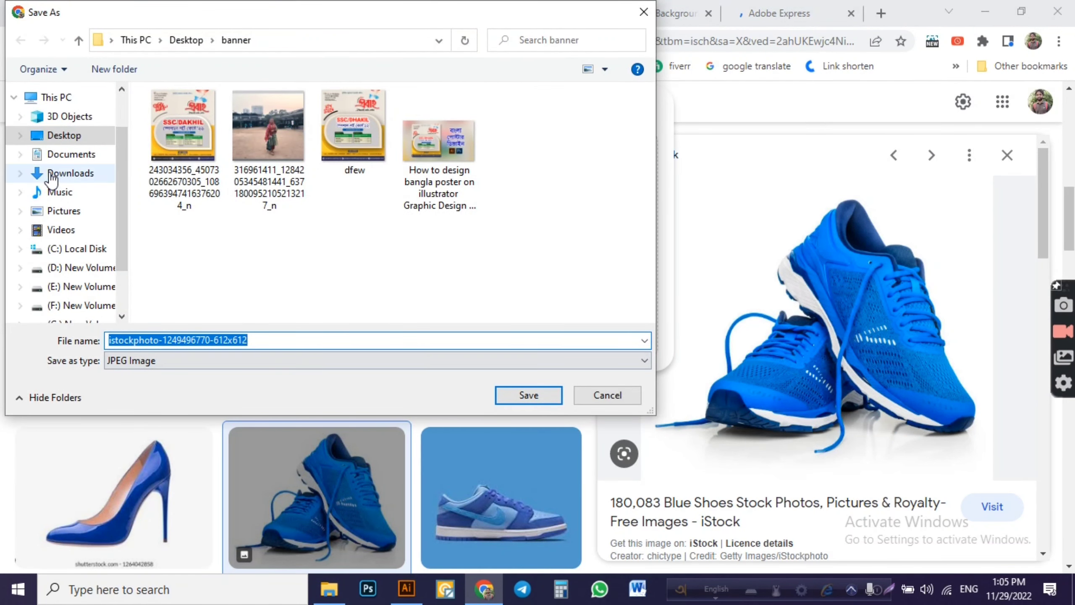
{"action": "left_click", "coordinate": [49, 172]}
{"action": "left_click", "coordinate": [515, 394]}
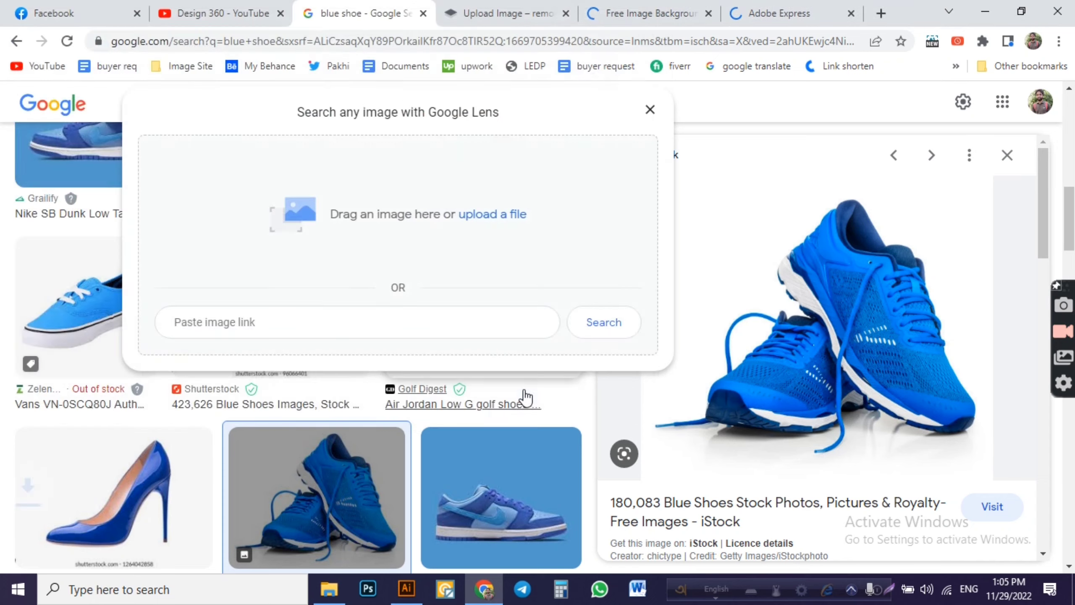
{"action": "left_click", "coordinate": [773, 12]}
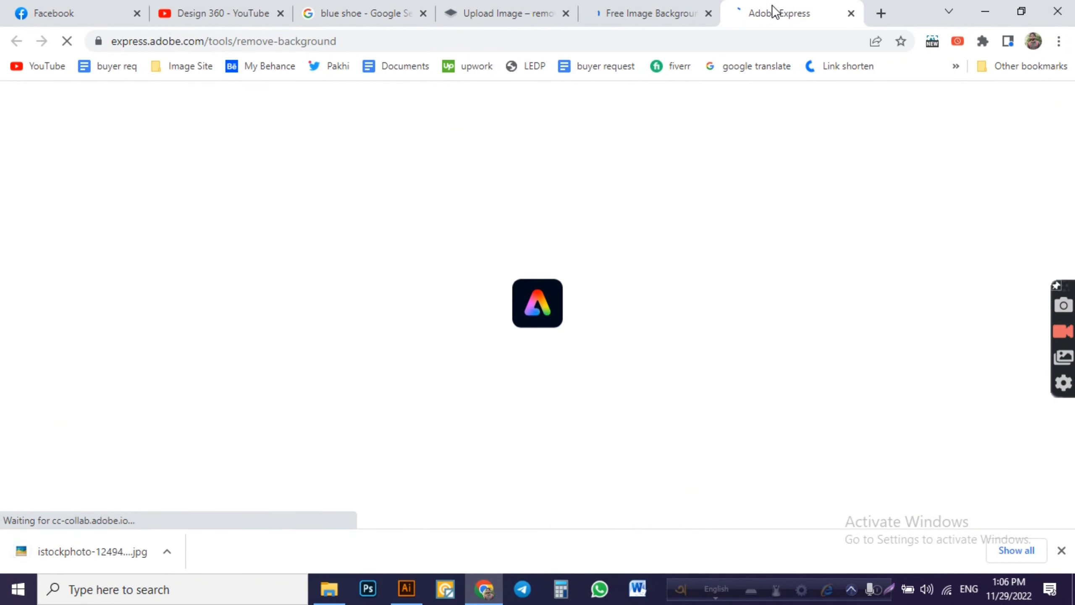
- Preview the downloaded shoe photo, then return to the Adobe Express remove-background page
{"action": "left_click", "coordinate": [124, 558]}
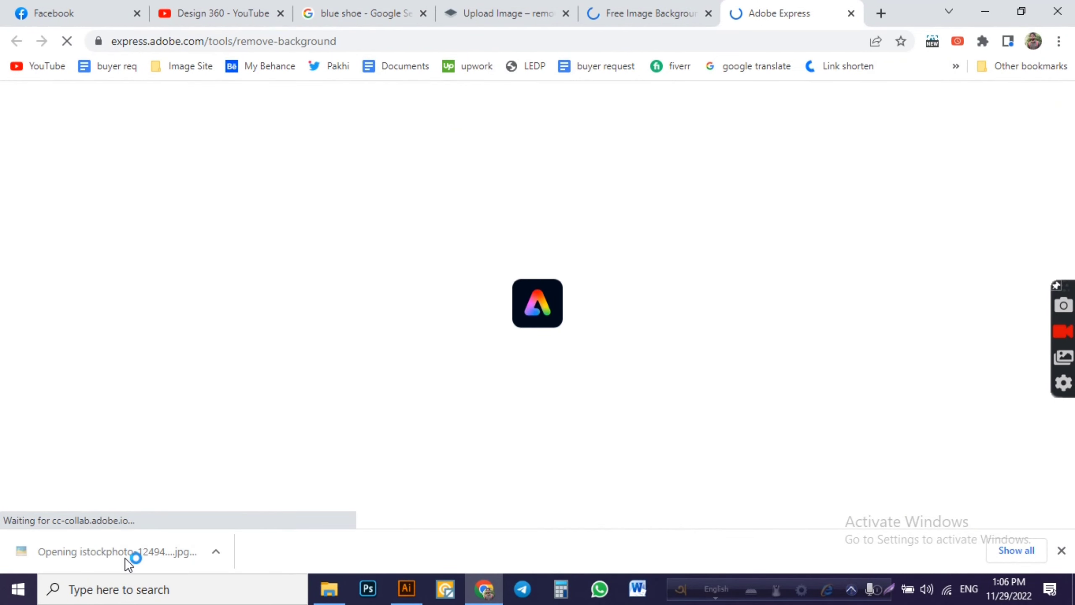
{"action": "key", "text": "Escape"}
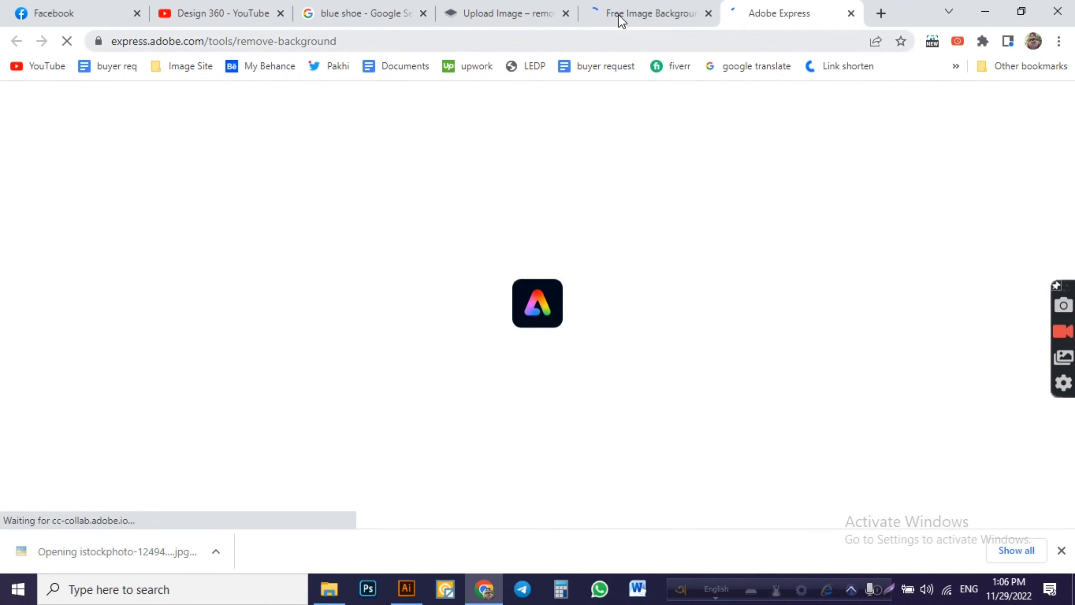
{"action": "left_click", "coordinate": [622, 8]}
{"action": "left_click", "coordinate": [766, 13]}
{"action": "left_click", "coordinate": [633, 13]}
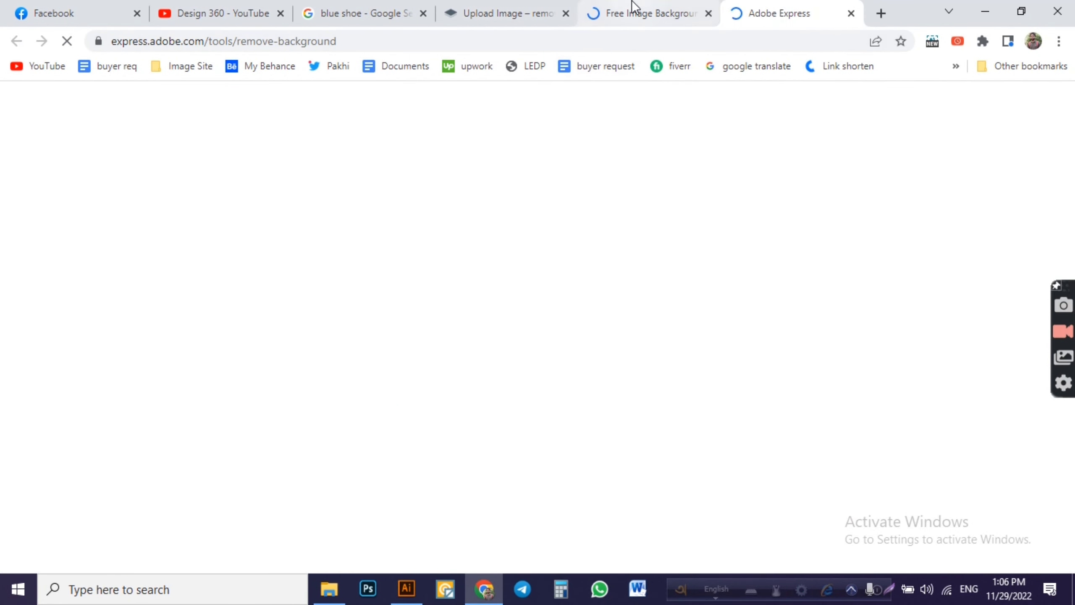
{"action": "left_click", "coordinate": [790, 12]}
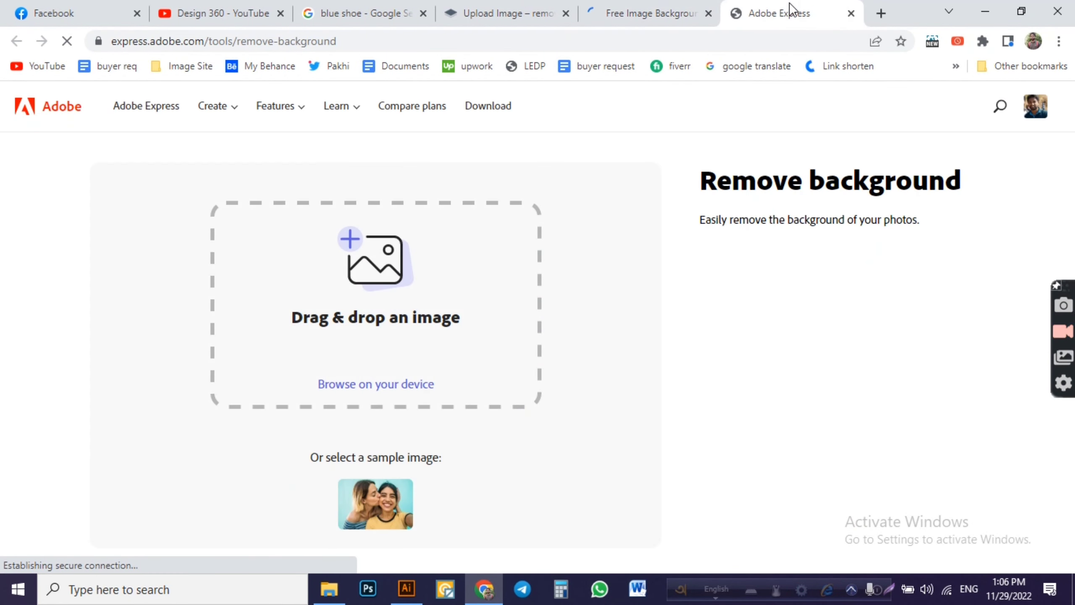
- Upload the istockphoto blue shoe image from Downloads to the background remover
{"action": "left_click", "coordinate": [378, 381]}
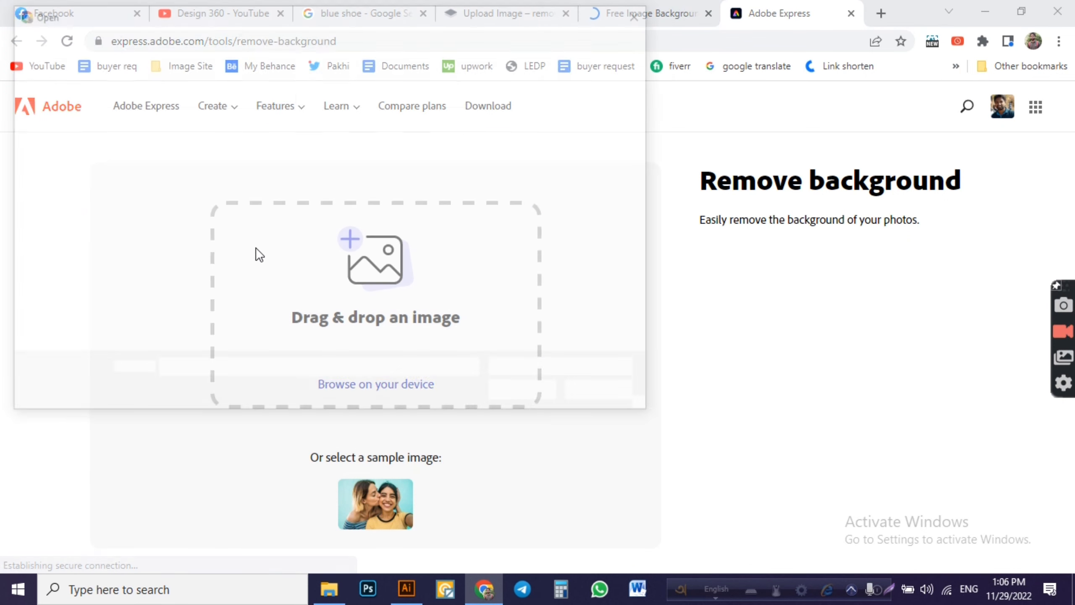
{"action": "left_click", "coordinate": [68, 173]}
{"action": "left_click", "coordinate": [196, 138]}
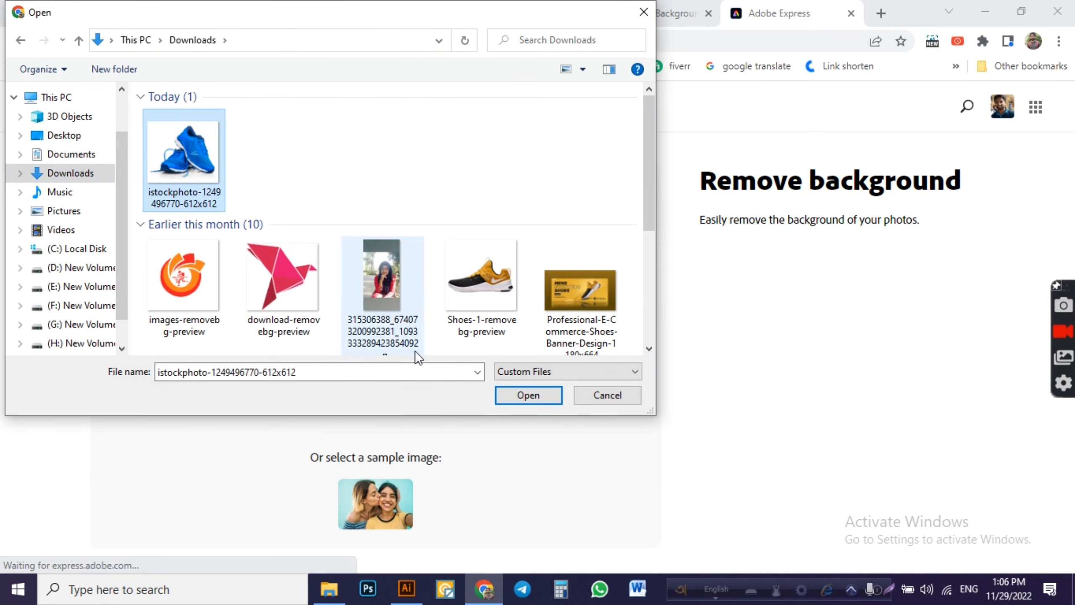
{"action": "left_click", "coordinate": [528, 395]}
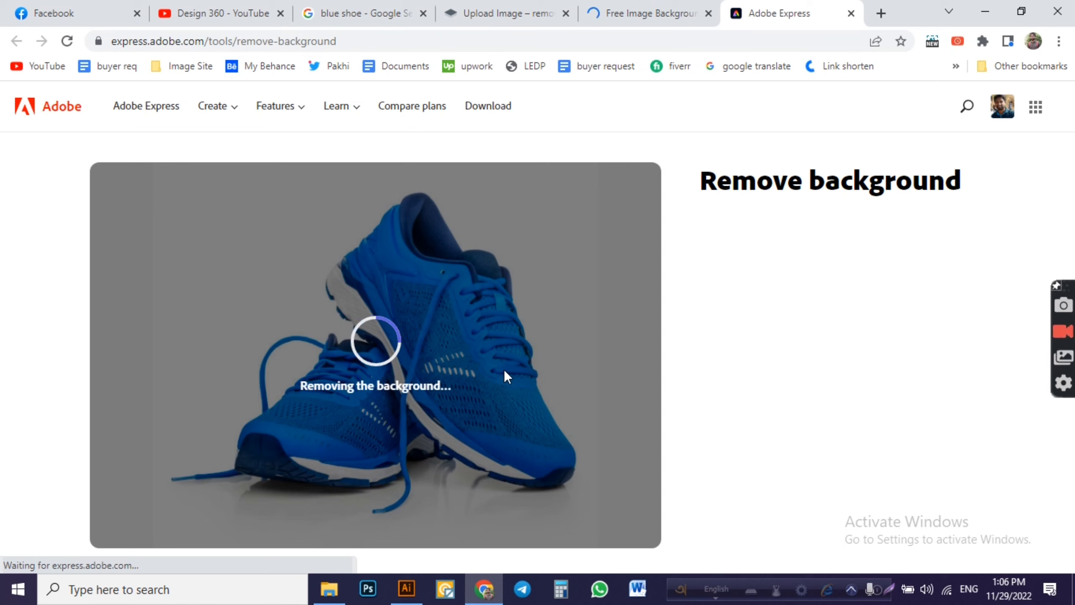
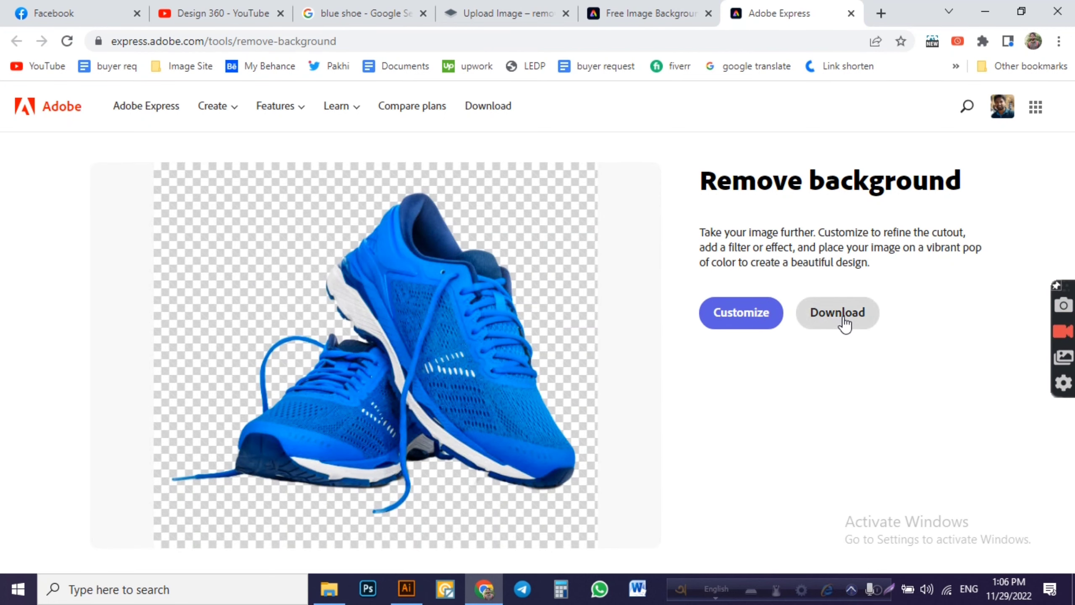
- Download the full 612 × 531 transparent blue-shoe PNG from remove.bg, then return to Illustrator
{"action": "left_click", "coordinate": [842, 317]}
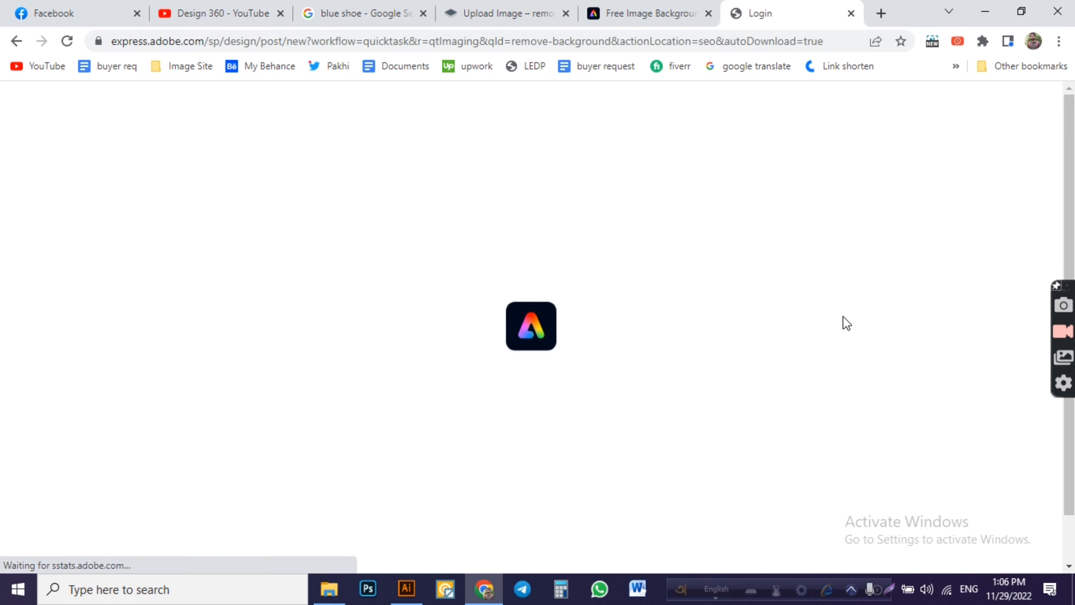
{"action": "left_click", "coordinate": [514, 17]}
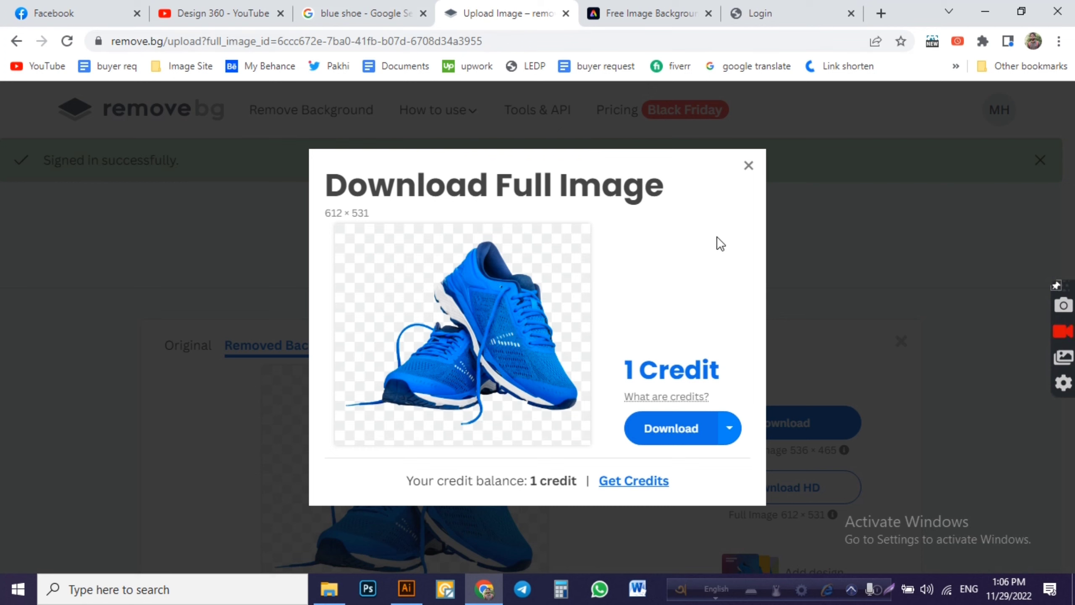
{"action": "left_click", "coordinate": [698, 441]}
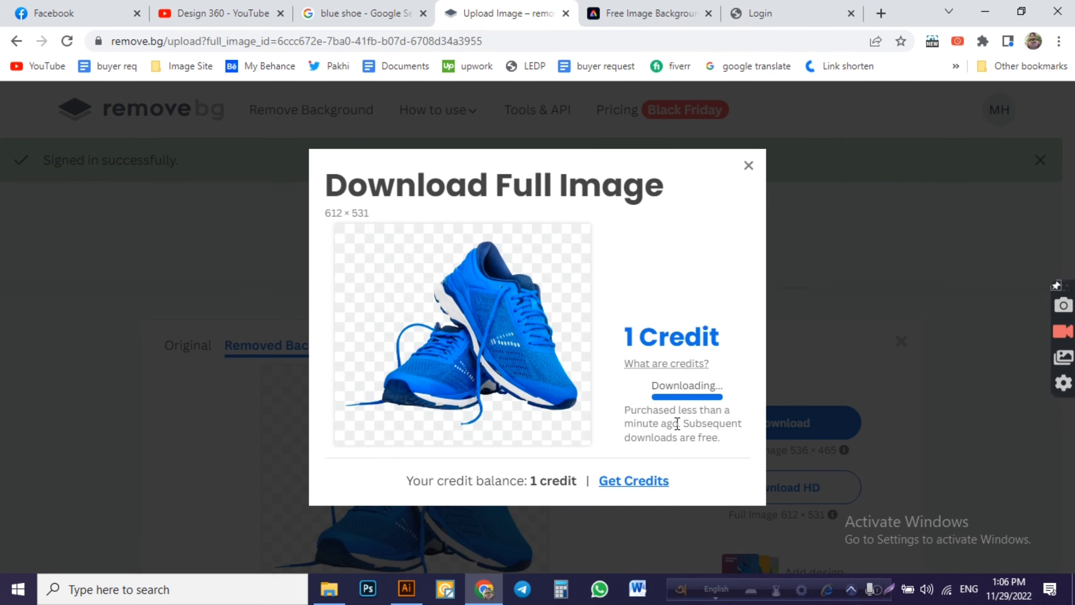
{"action": "left_click", "coordinate": [406, 589]}
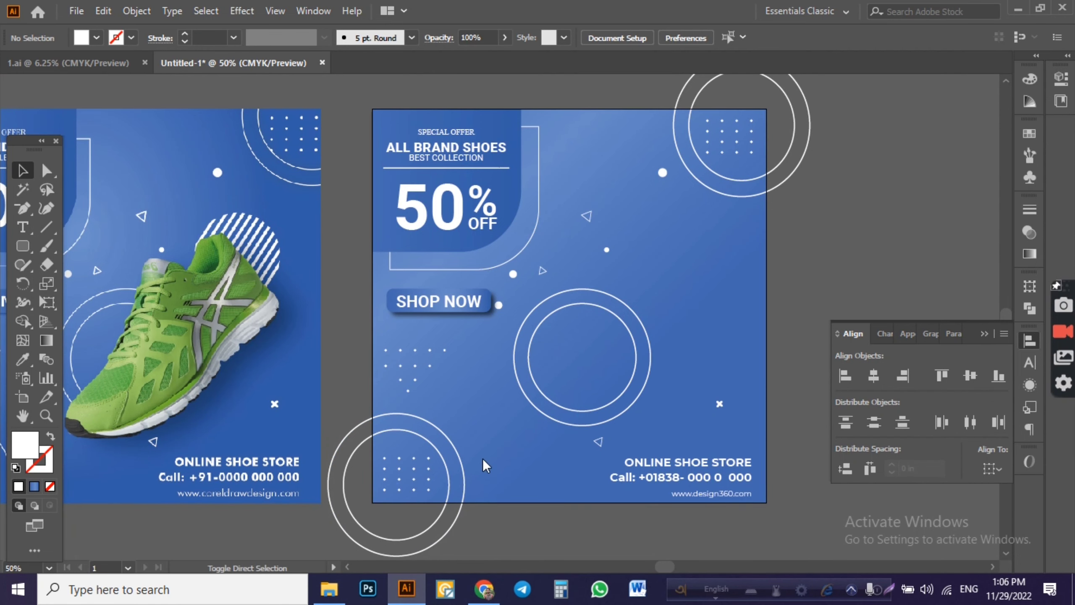
- Place the removebg shoe PNG from Downloads on the banner's right side
{"action": "key", "text": "ctrl+shift+p"}
{"action": "left_click", "coordinate": [185, 161]}
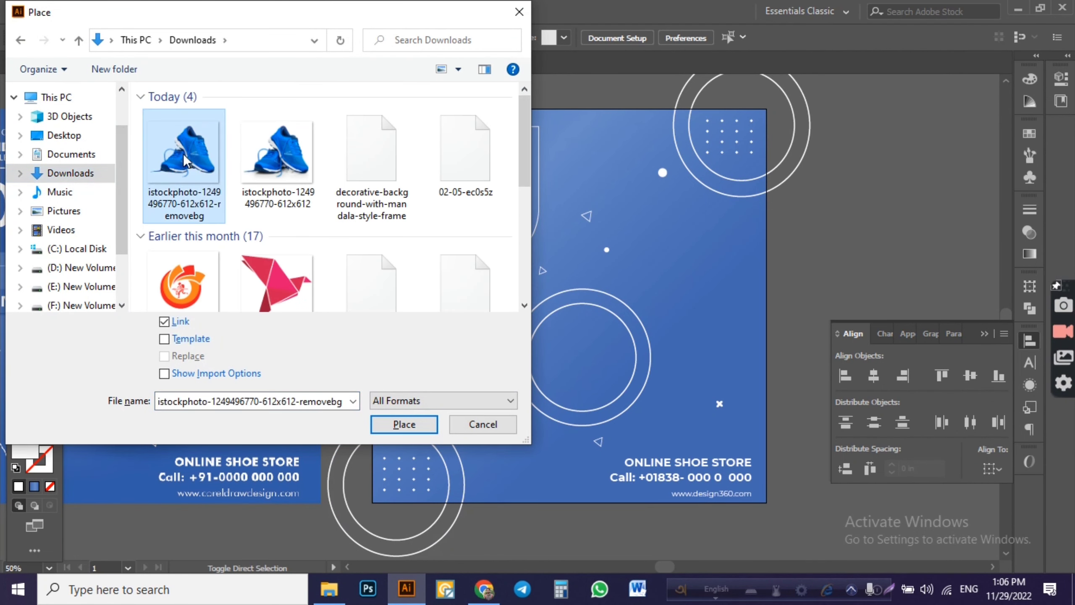
{"action": "left_click", "coordinate": [404, 423]}
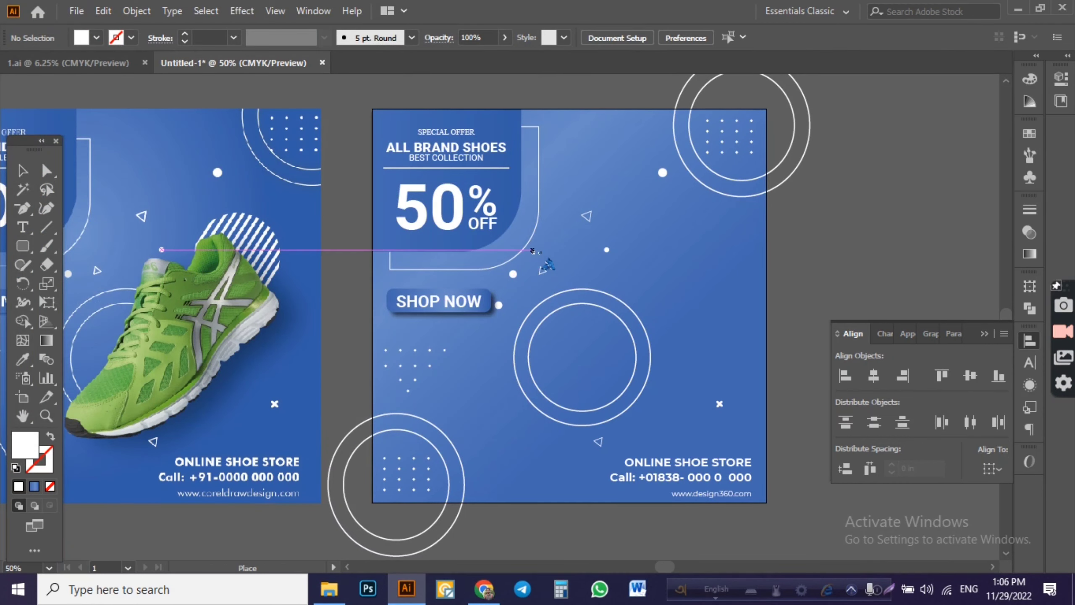
{"action": "left_click_drag", "start_coordinate": [528, 249], "coordinate": [720, 413]}
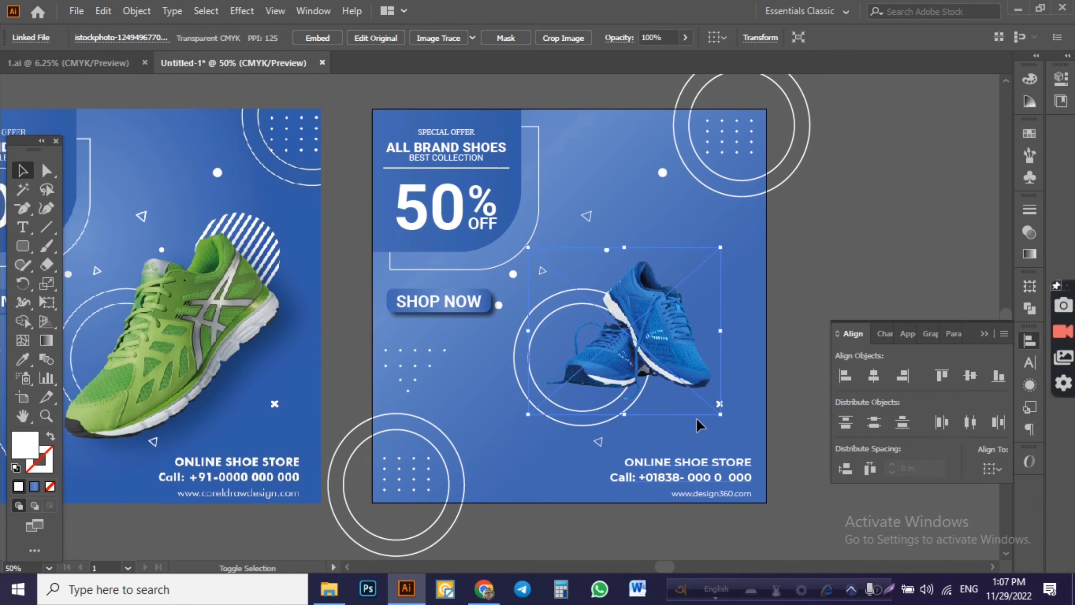
- Enlarge the shoe image and position it right of the SHOP NOW button
{"action": "left_click_drag", "start_coordinate": [662, 339], "coordinate": [620, 344]}
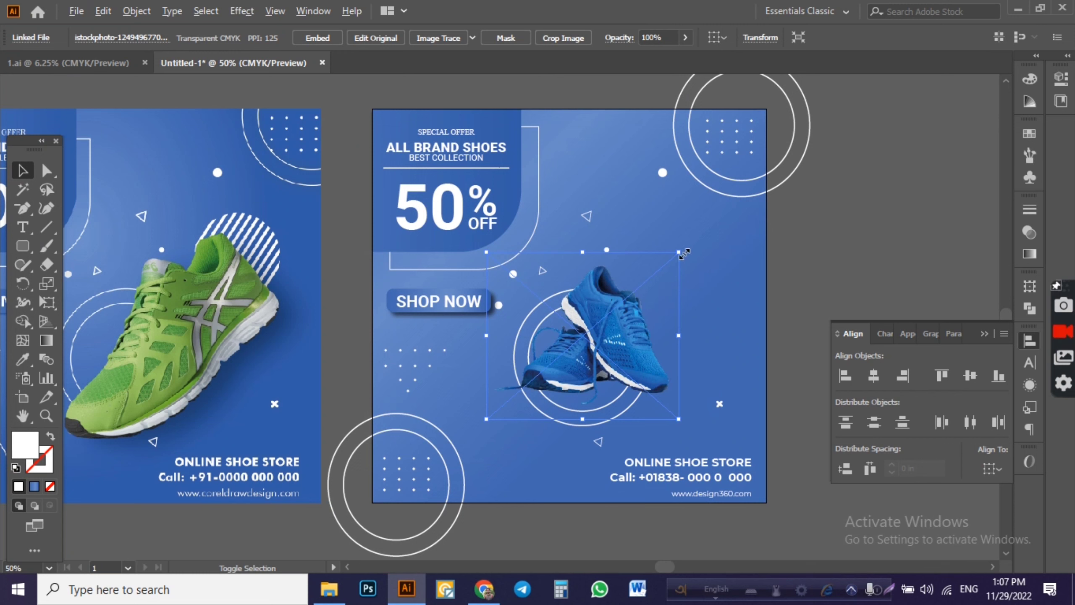
{"action": "left_click_drag", "start_coordinate": [679, 252], "coordinate": [730, 207]}
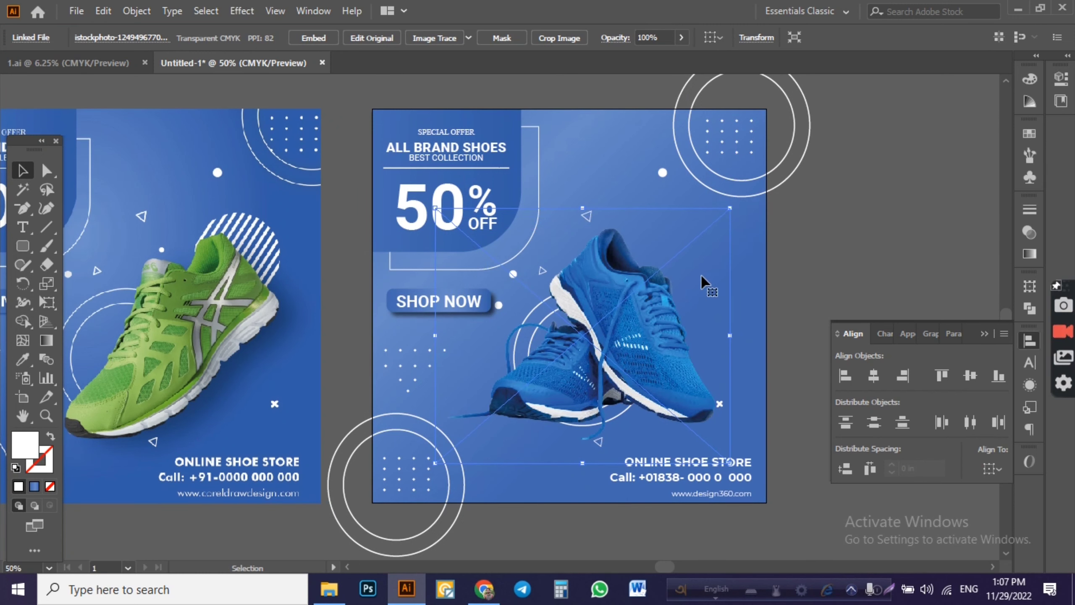
{"action": "left_click_drag", "start_coordinate": [632, 304], "coordinate": [606, 311]}
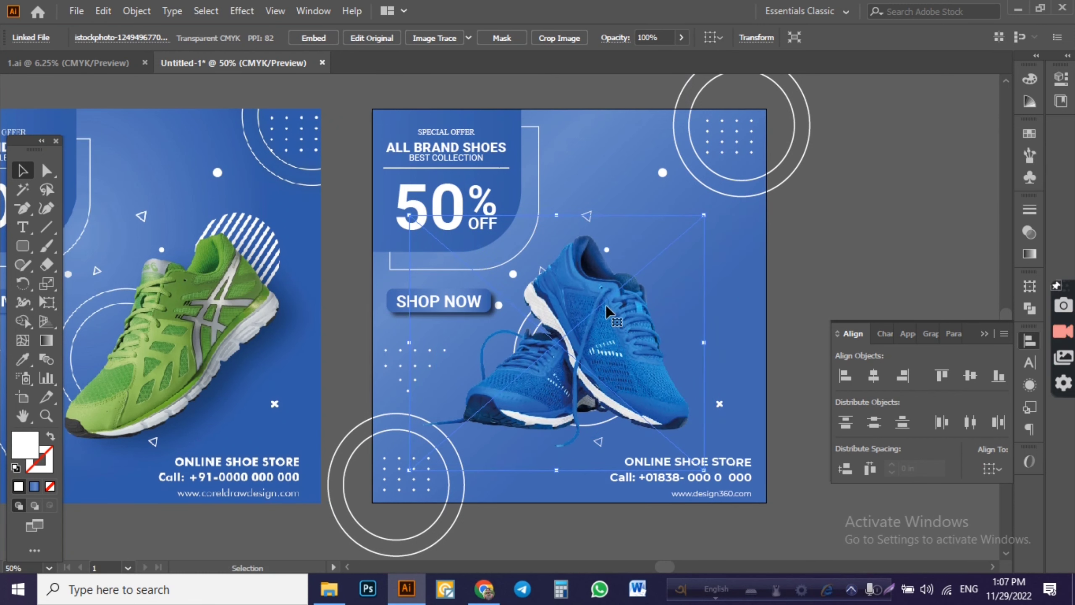
{"action": "left_click_drag", "start_coordinate": [703, 214], "coordinate": [724, 203]}
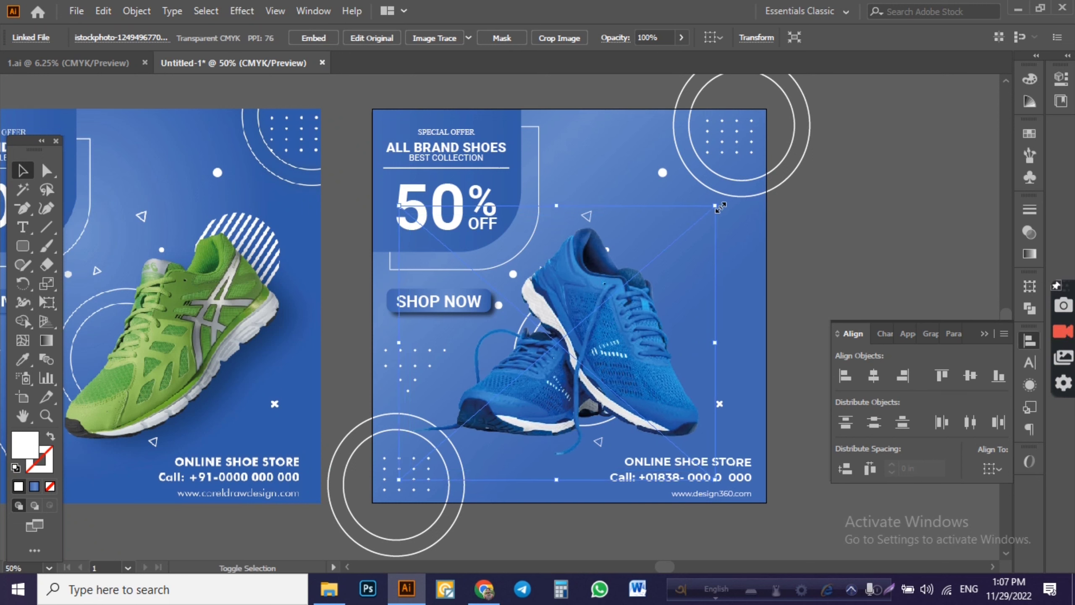
{"action": "left_click", "coordinate": [840, 227]}
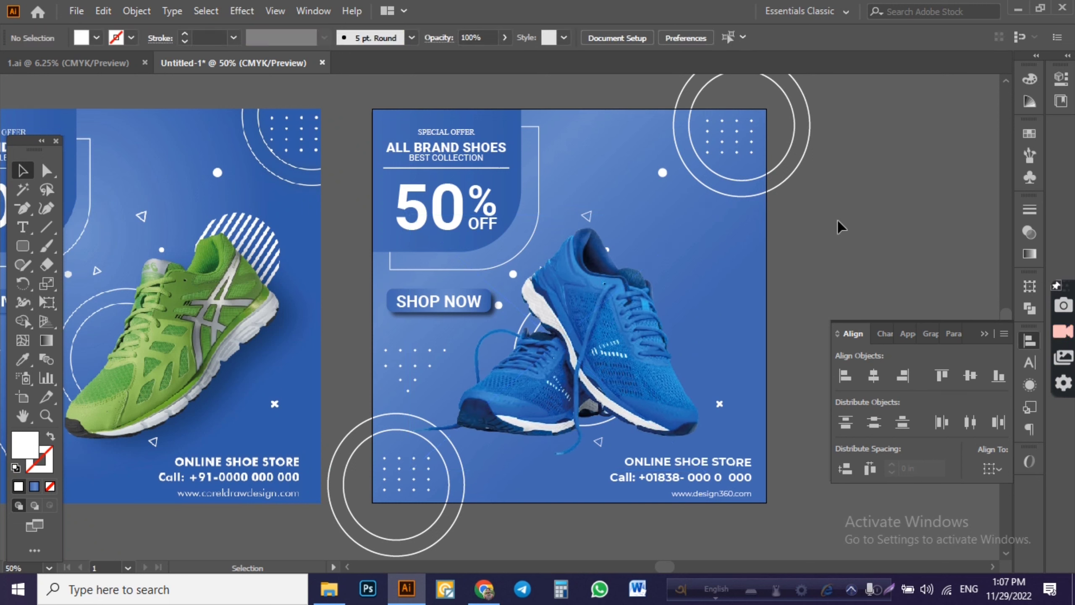
{"action": "left_click", "coordinate": [611, 307]}
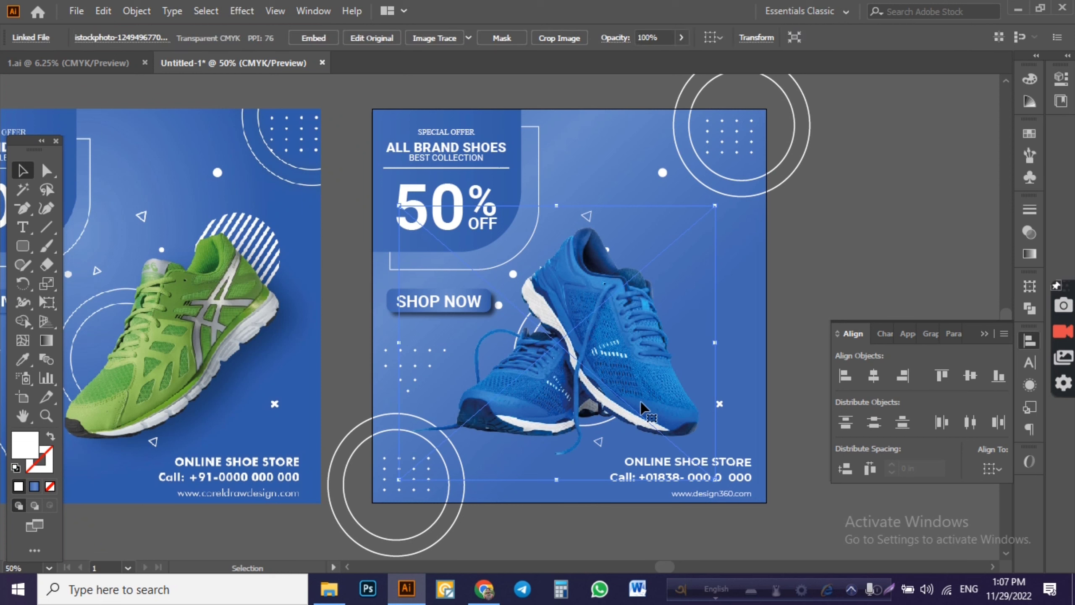
{"action": "left_click", "coordinate": [865, 249]}
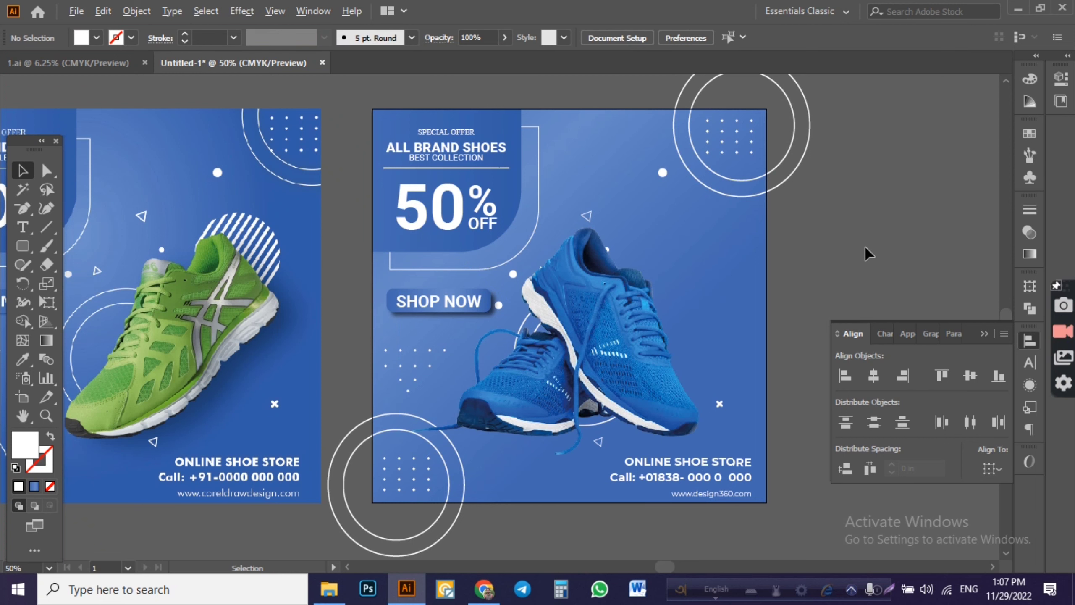
{"action": "left_click_drag", "start_coordinate": [578, 325], "coordinate": [670, 325]}
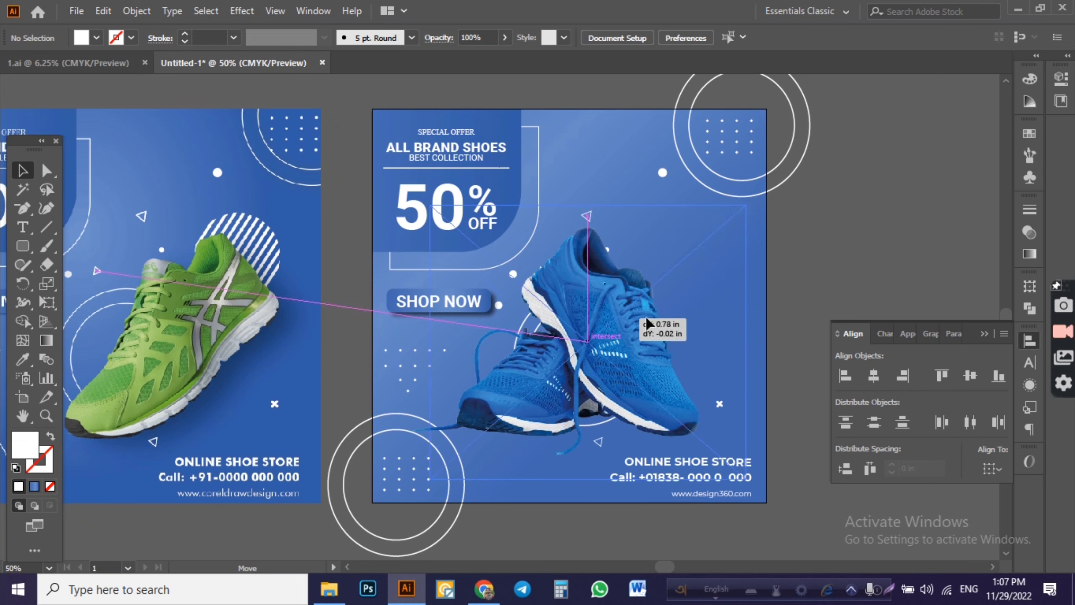
{"action": "left_click", "coordinate": [868, 250]}
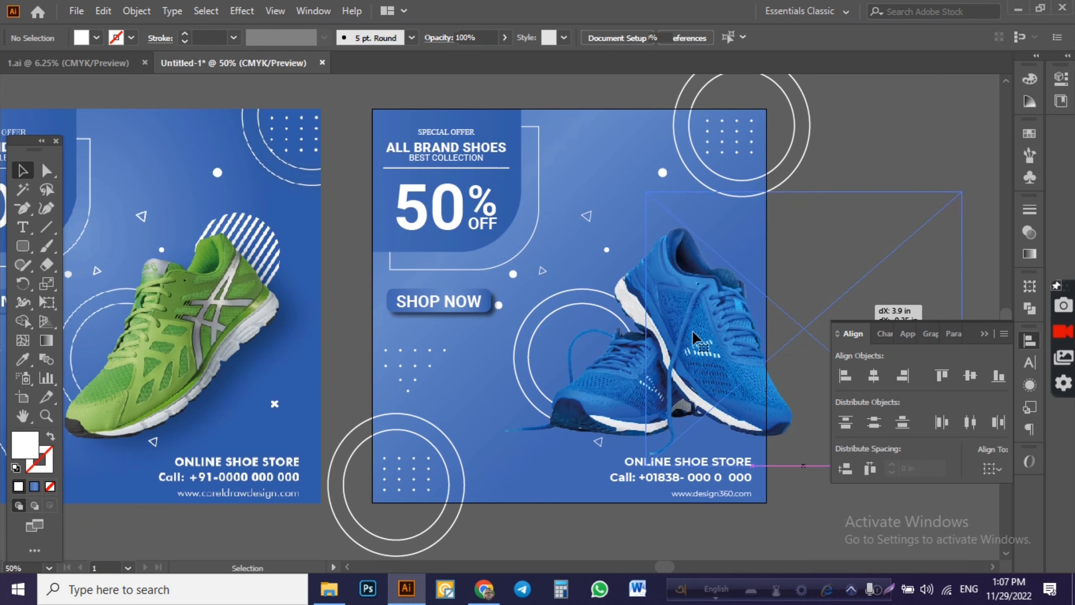
- Enlarge the double-circle outline and bring the shoe back to the artboard centre
{"action": "left_click_drag", "start_coordinate": [693, 326], "coordinate": [846, 311]}
{"action": "left_click", "coordinate": [636, 319]}
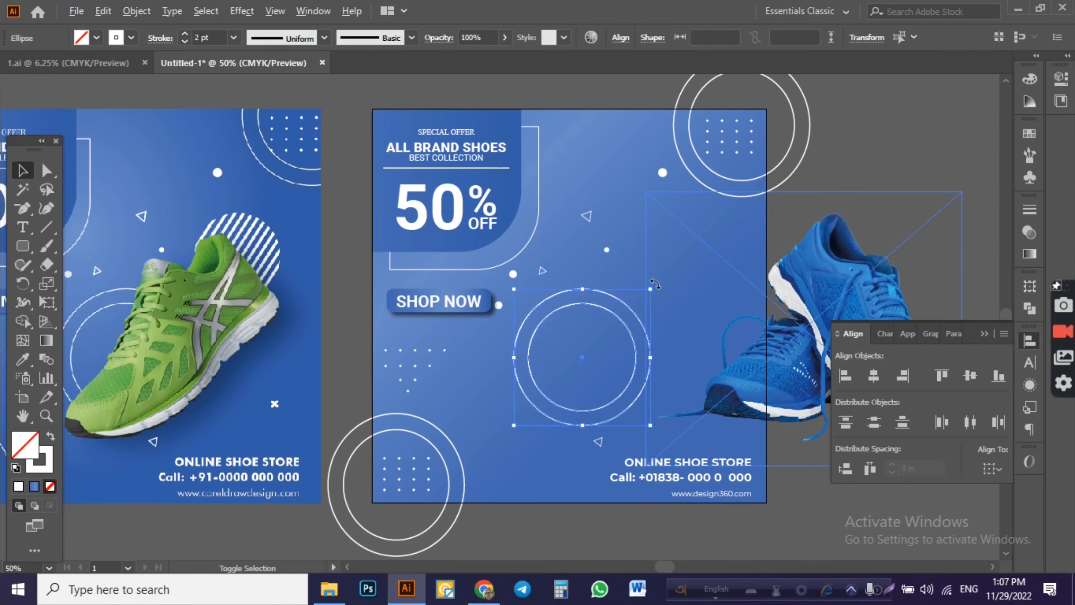
{"action": "left_click_drag", "start_coordinate": [648, 288], "coordinate": [705, 269]}
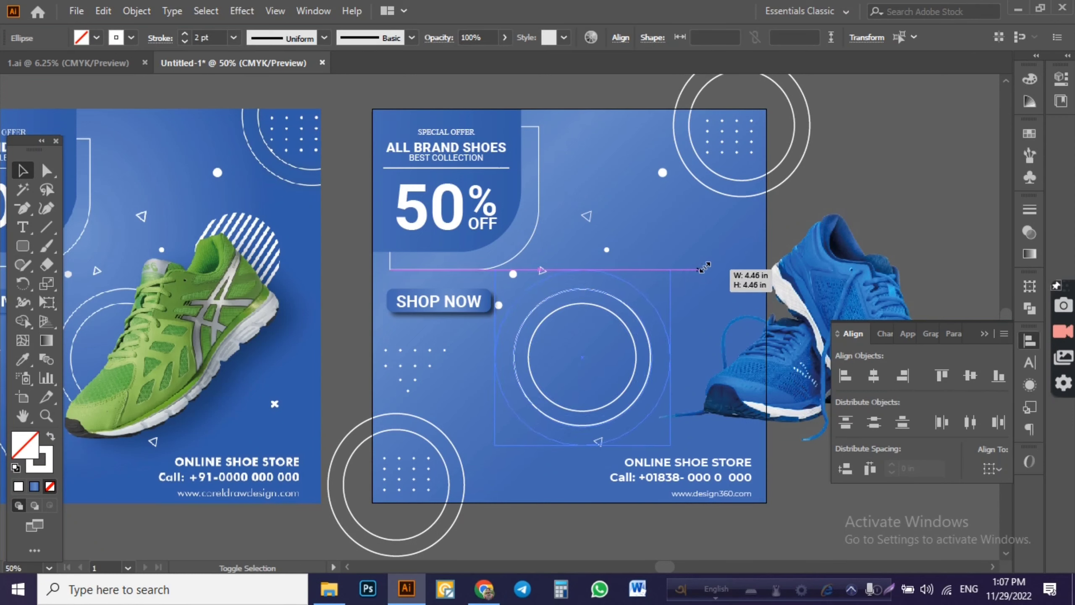
{"action": "left_click_drag", "start_coordinate": [842, 283], "coordinate": [603, 291]}
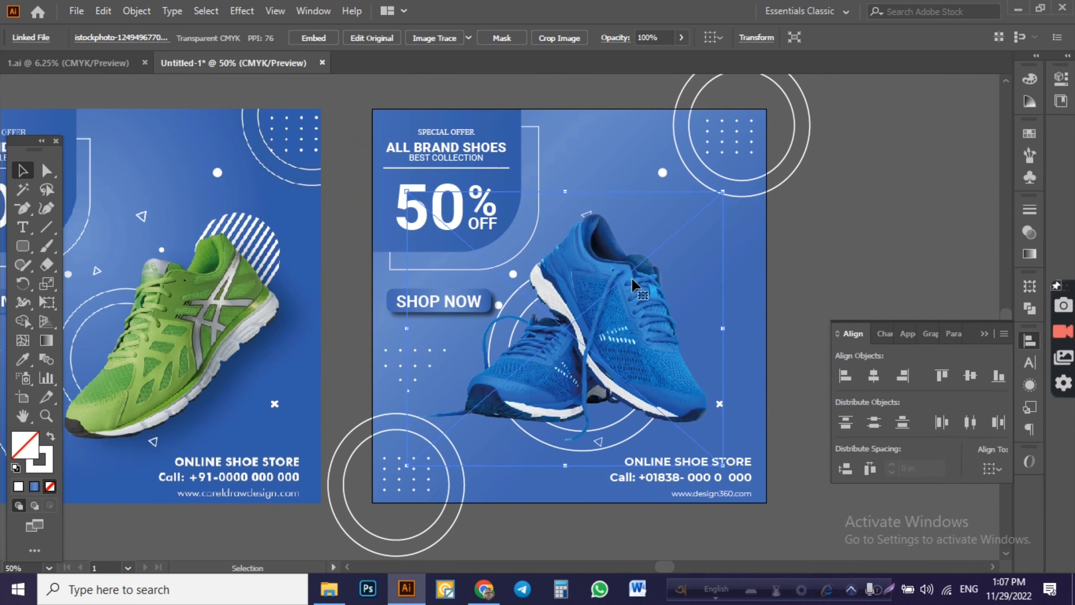
{"action": "left_click", "coordinate": [848, 267]}
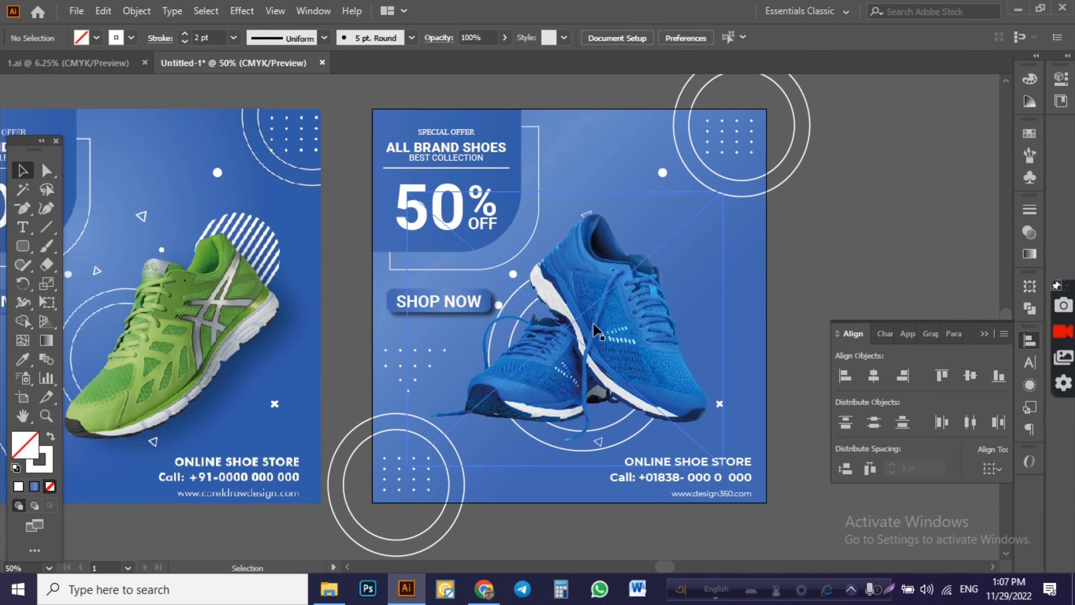
{"action": "left_click", "coordinate": [601, 338]}
{"action": "left_click", "coordinate": [556, 475]}
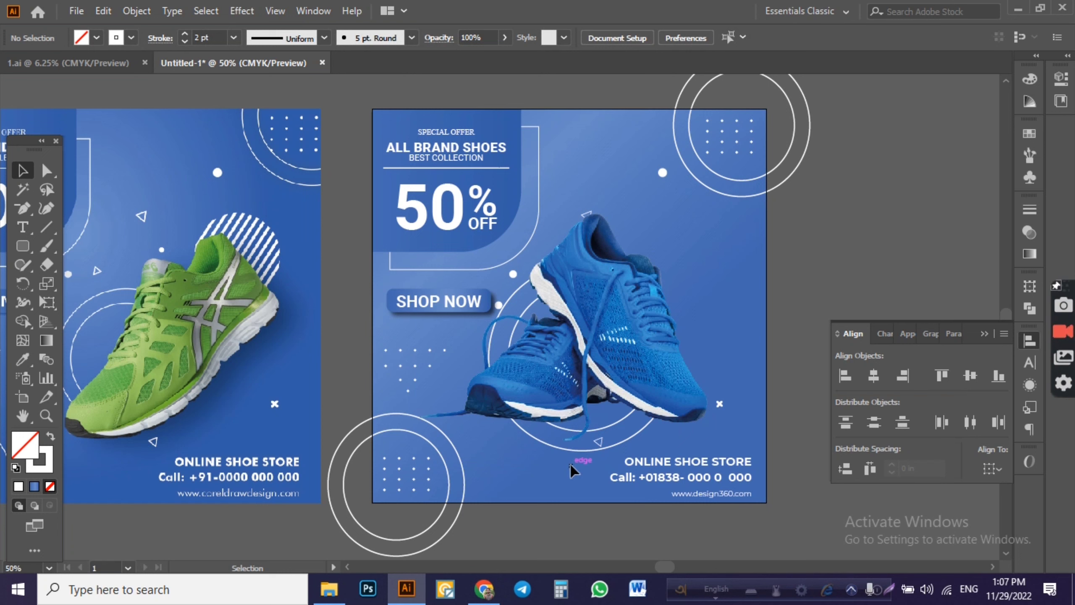
- Centre the double circle horizontally and vertically on the artboard, then nudge it right
{"action": "left_click", "coordinate": [583, 424]}
{"action": "left_click_drag", "start_coordinate": [582, 424], "coordinate": [582, 407]}
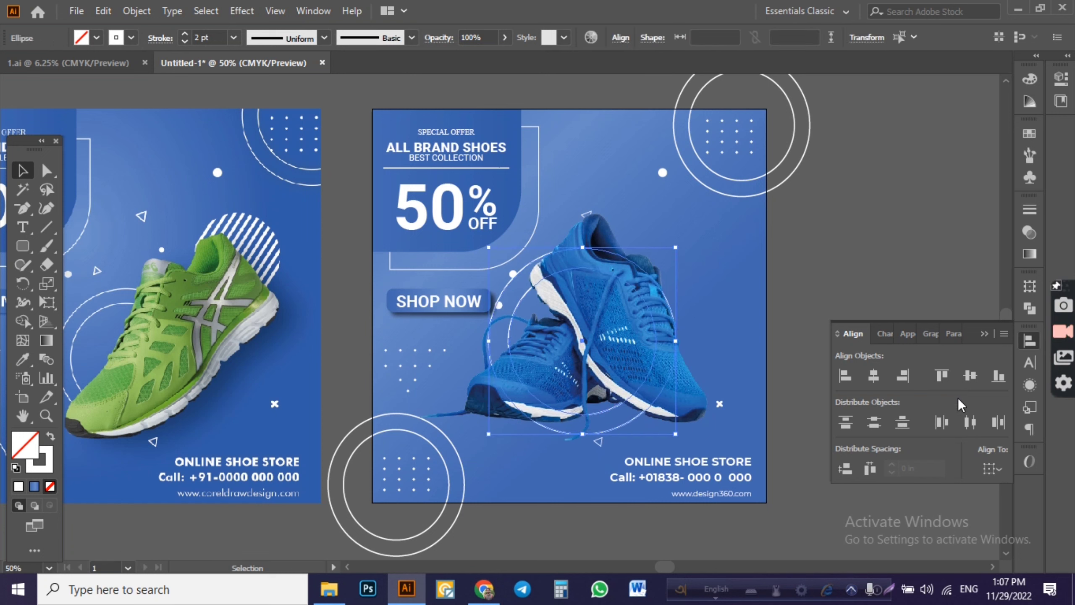
{"action": "left_click", "coordinate": [992, 468]}
{"action": "left_click", "coordinate": [962, 524]}
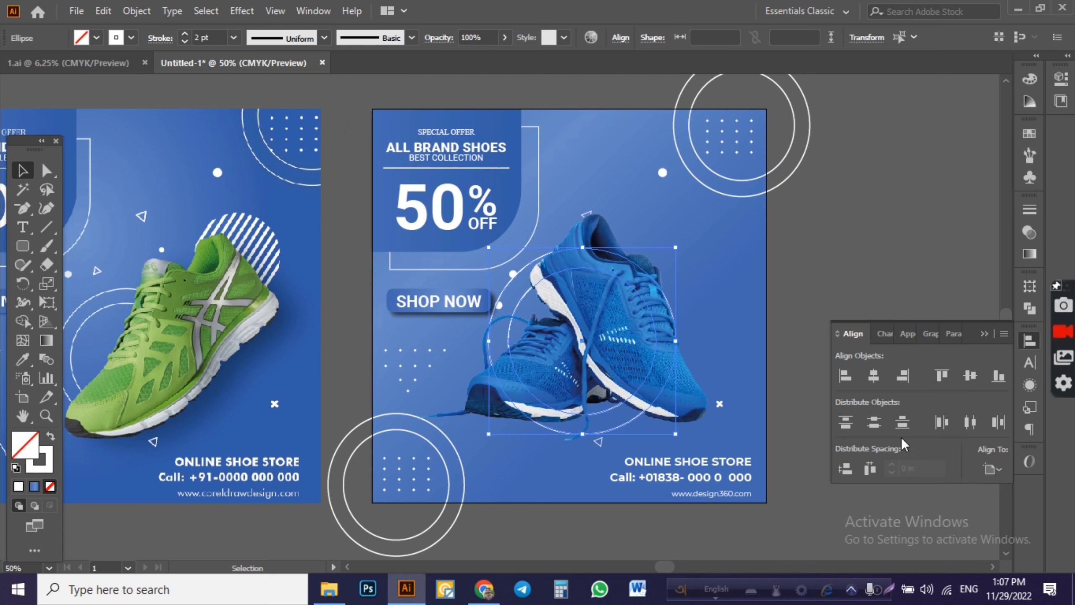
{"action": "left_click", "coordinate": [872, 375]}
{"action": "left_click", "coordinate": [970, 375]}
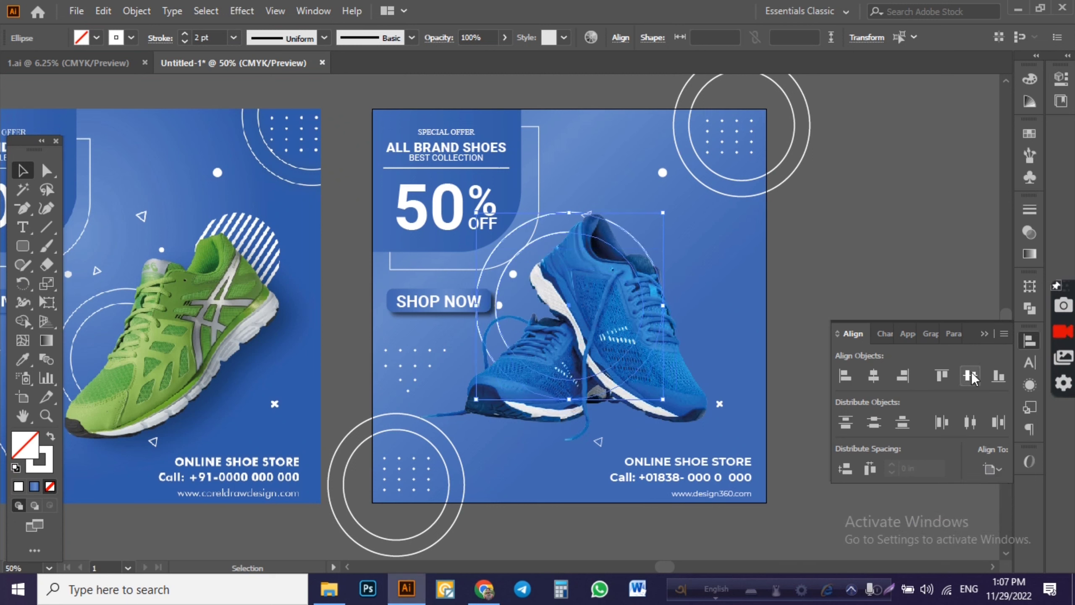
{"action": "left_click", "coordinate": [970, 375]}
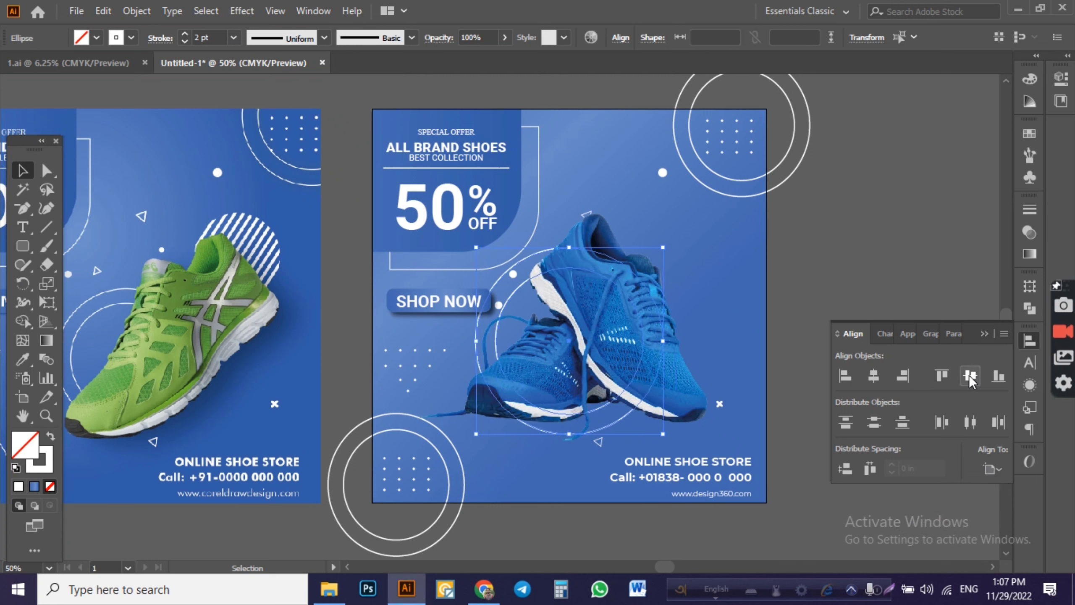
{"action": "left_click", "coordinate": [970, 375]}
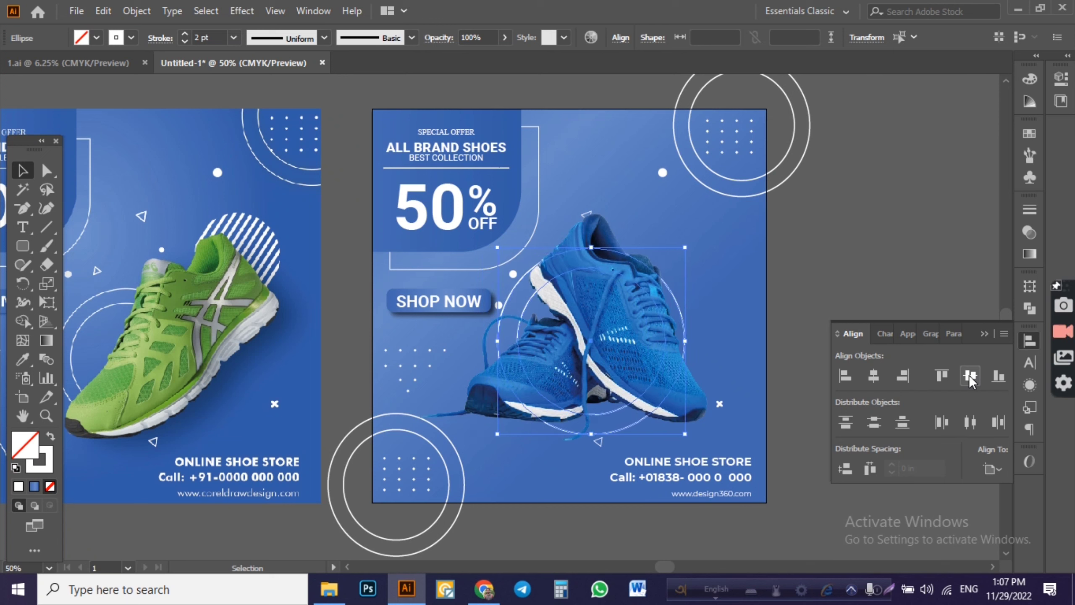
{"action": "key", "text": "shift+Right"}
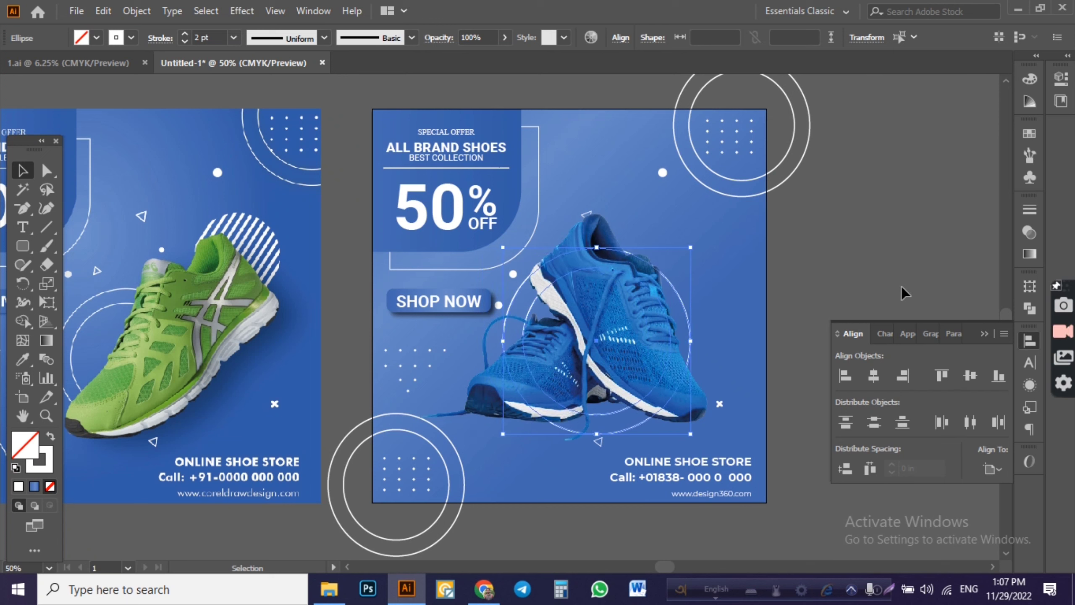
{"action": "left_click", "coordinate": [898, 289]}
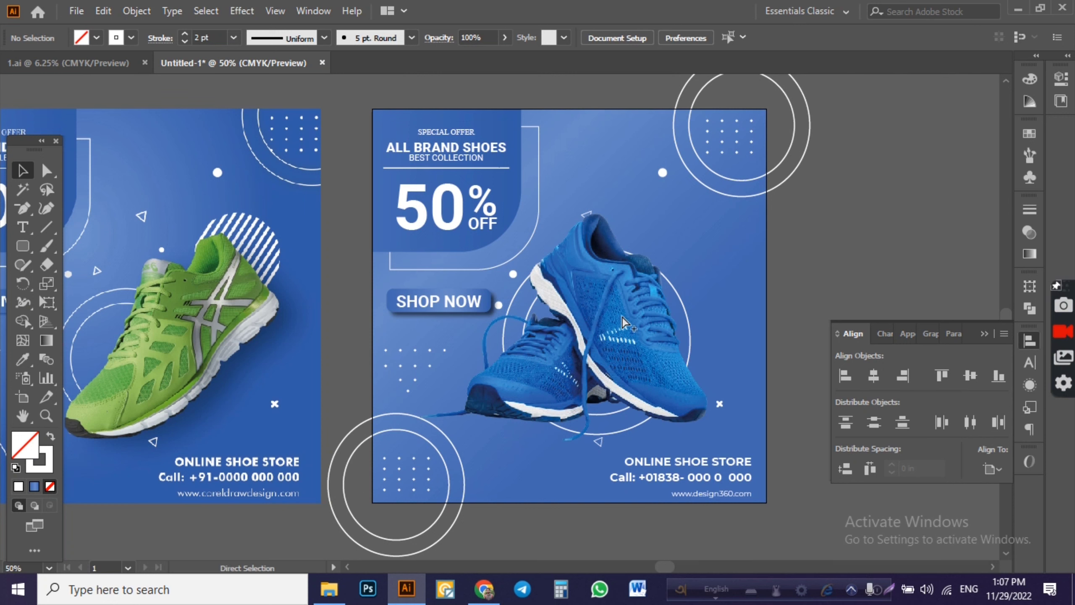
- Select the shoe image, briefly try the Paintbrush tool, then return to the Selection tool
{"action": "key", "text": "ctrl+a"}
{"action": "left_click", "coordinate": [880, 224]}
{"action": "left_click", "coordinate": [613, 337]}
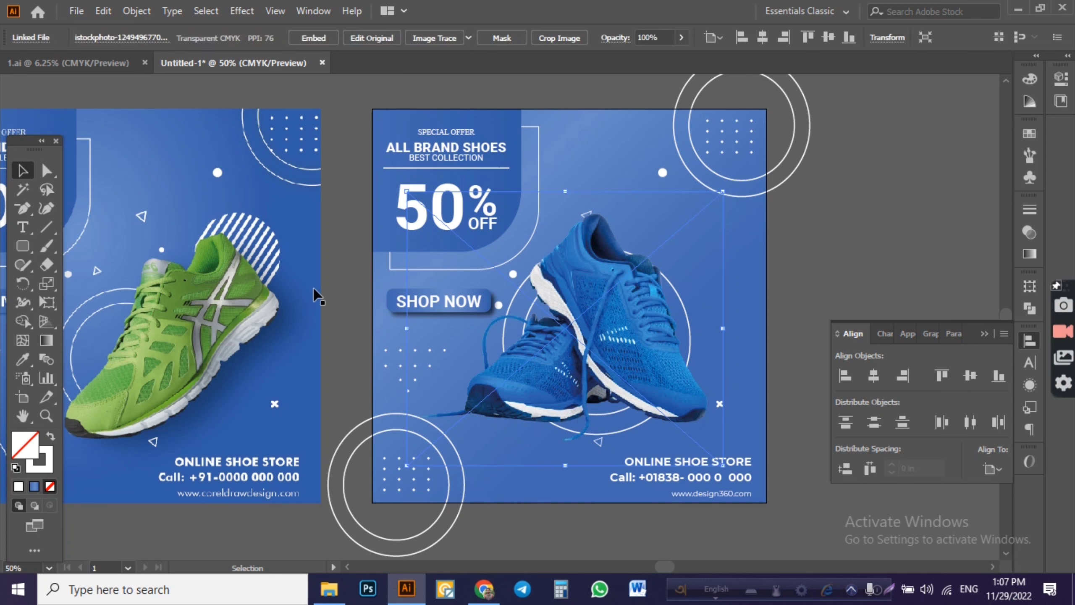
{"action": "left_click", "coordinate": [47, 255]}
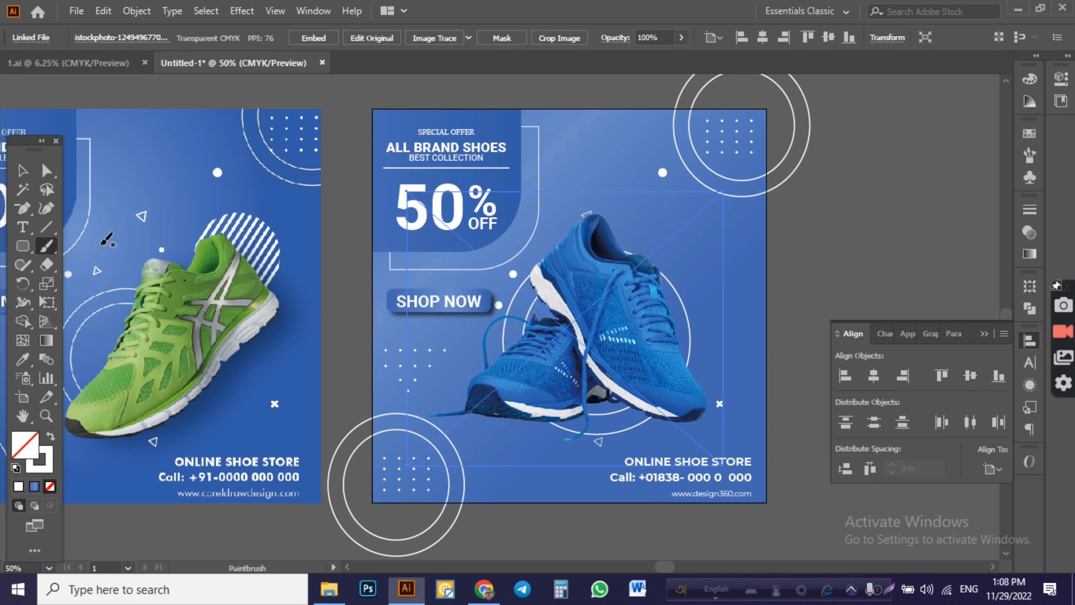
{"action": "left_click", "coordinate": [22, 170]}
- Zoom out to review the whole banner, then switch to the remove.bg download in Chrome
{"action": "left_click", "coordinate": [852, 189]}
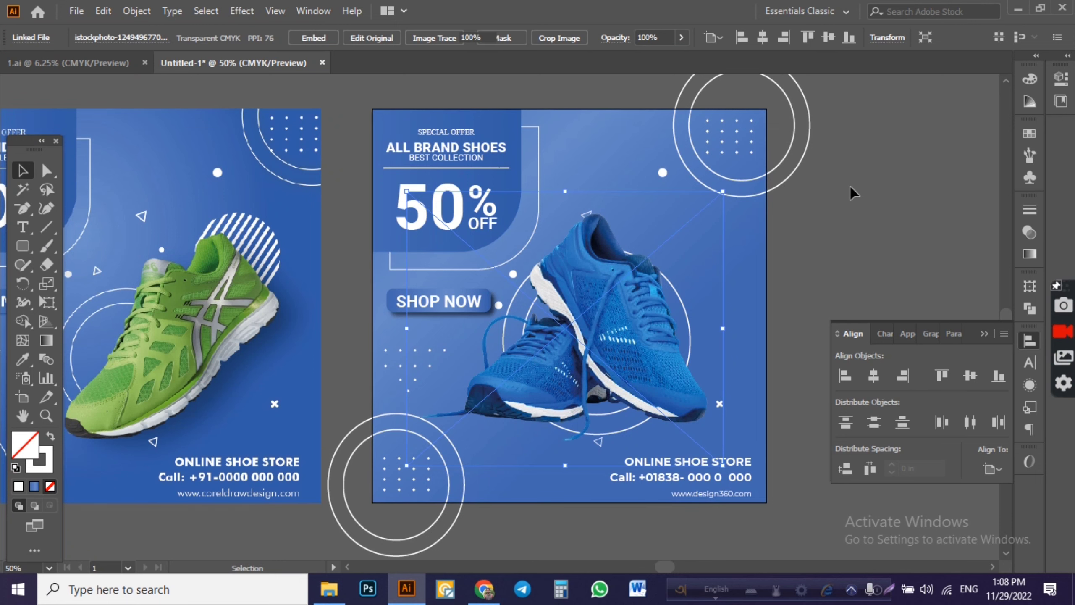
{"action": "scroll", "coordinate": [852, 189], "scroll_direction": "down", "scroll_amount": 1}
{"action": "left_click_drag", "start_coordinate": [907, 233], "coordinate": [682, 276]}
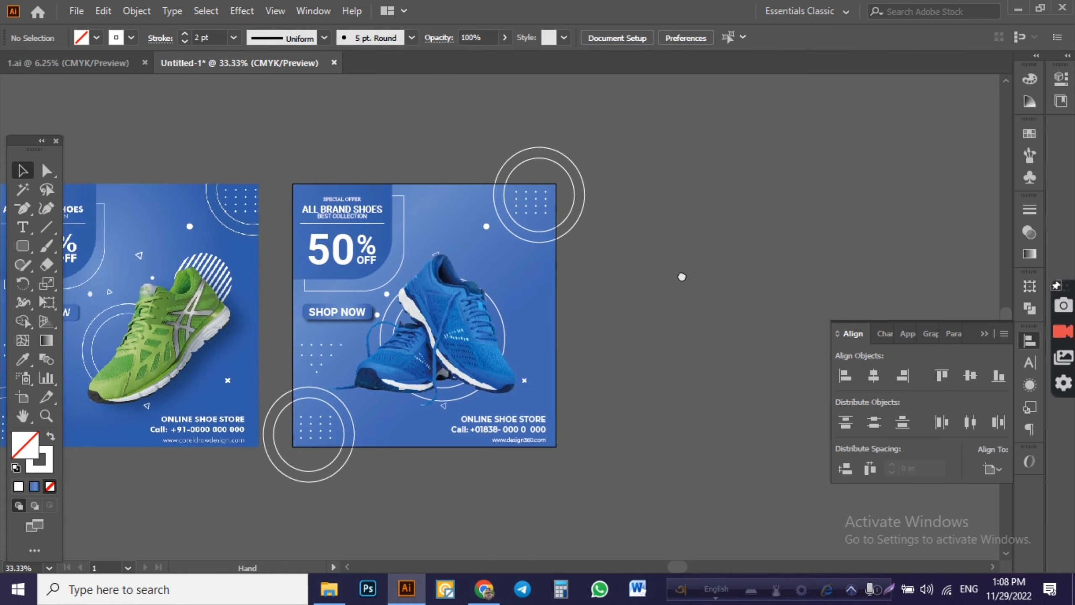
{"action": "scroll", "coordinate": [631, 314], "scroll_direction": "up", "scroll_amount": 1}
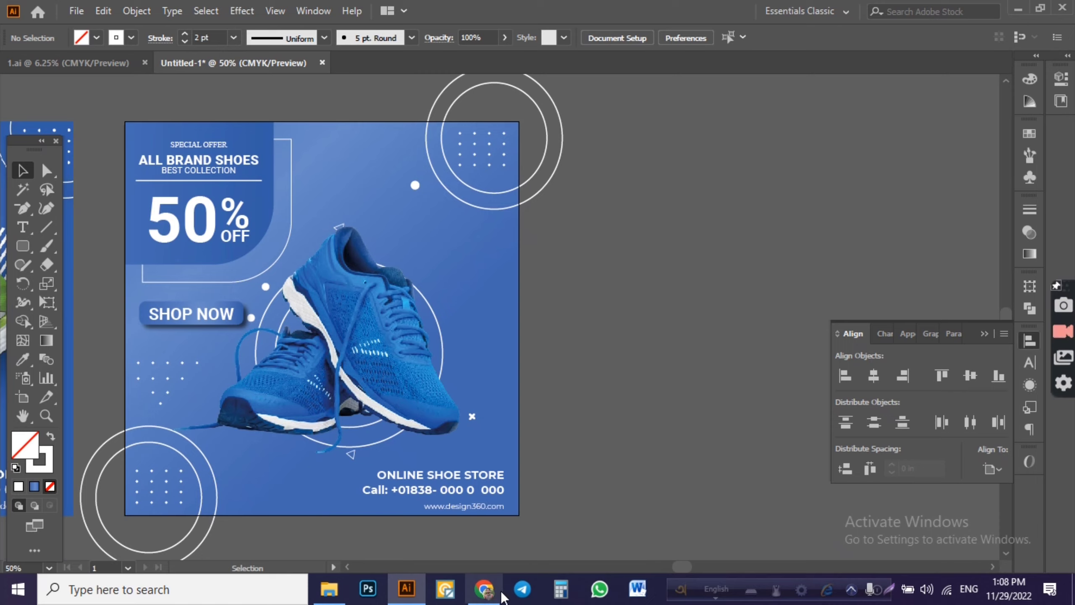
{"action": "left_click", "coordinate": [484, 588]}
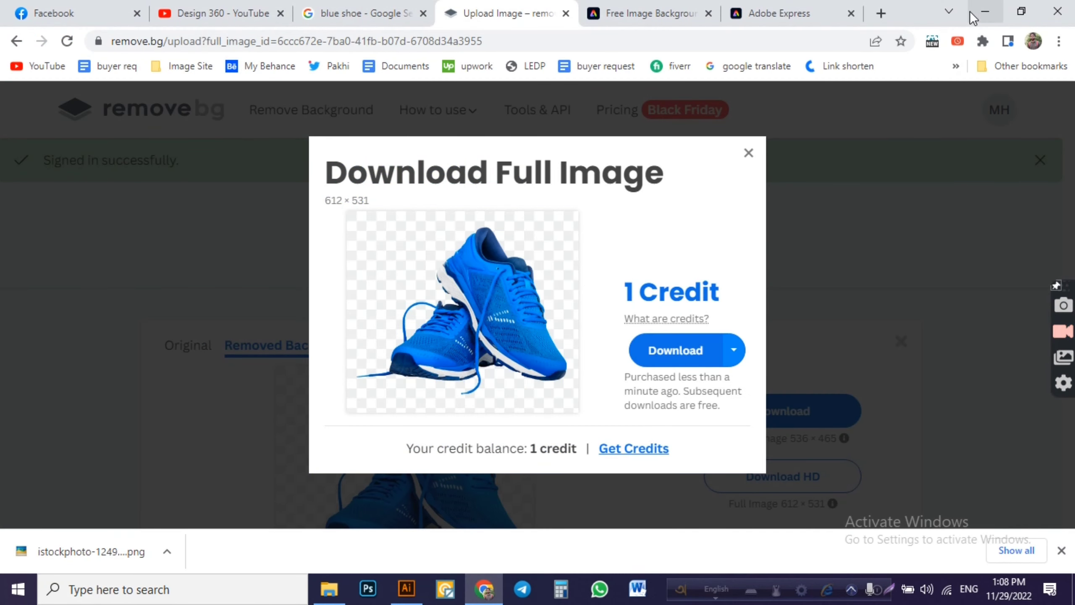
- Minimize the browser and Illustrator, then open the Downloads folder in This PC
{"action": "left_click", "coordinate": [985, 11]}
{"action": "left_click", "coordinate": [1018, 10]}
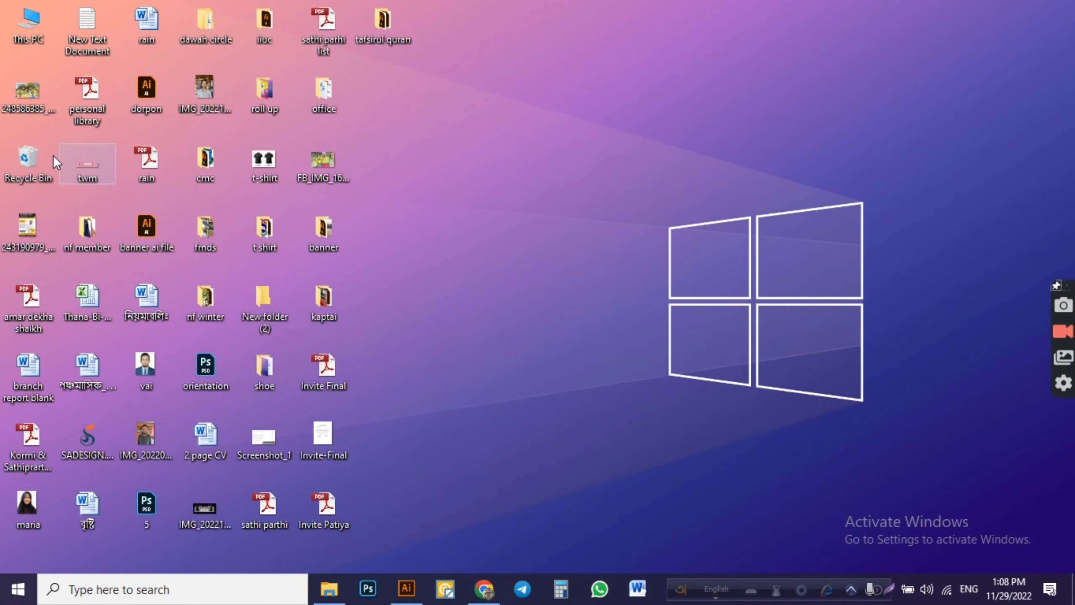
{"action": "double_click", "coordinate": [28, 23]}
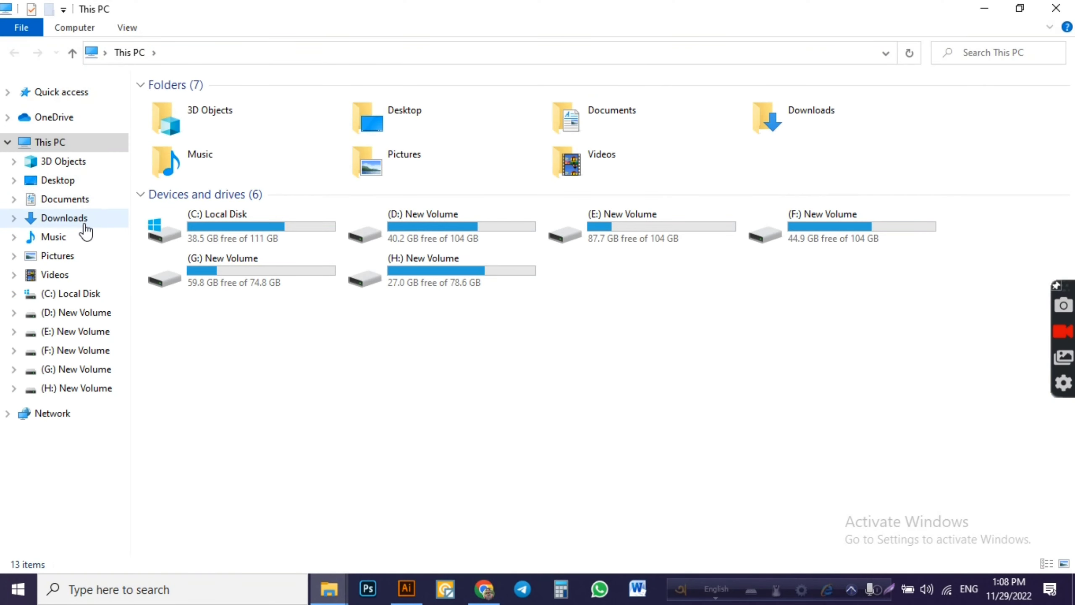
{"action": "left_click", "coordinate": [85, 217]}
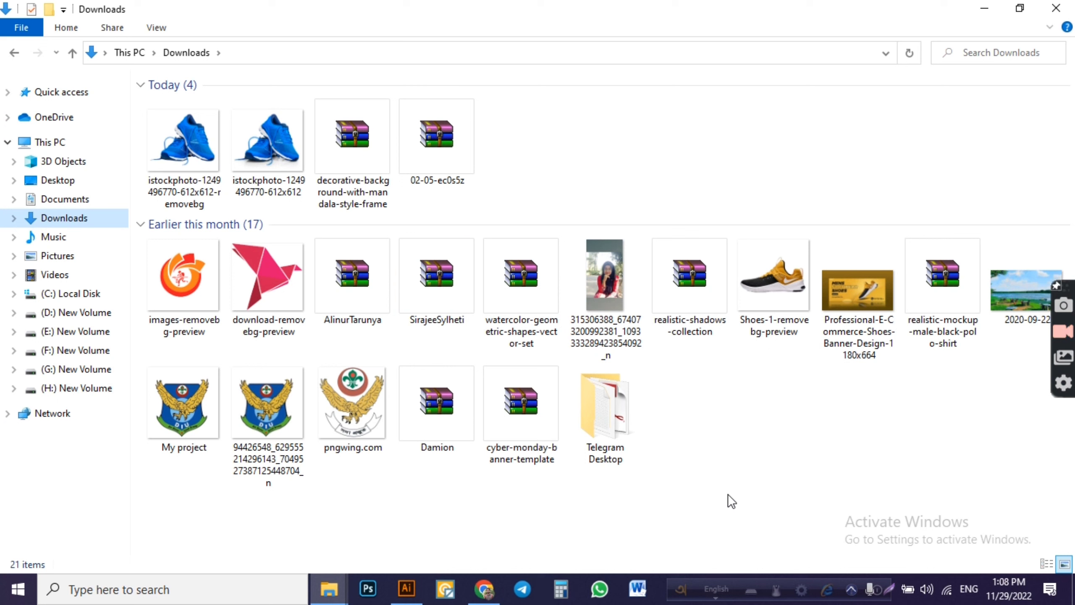
- Open 8092.eps from the realistic-shadows-collection archive and select all its artwork at 100%
{"action": "right_click", "coordinate": [707, 272]}
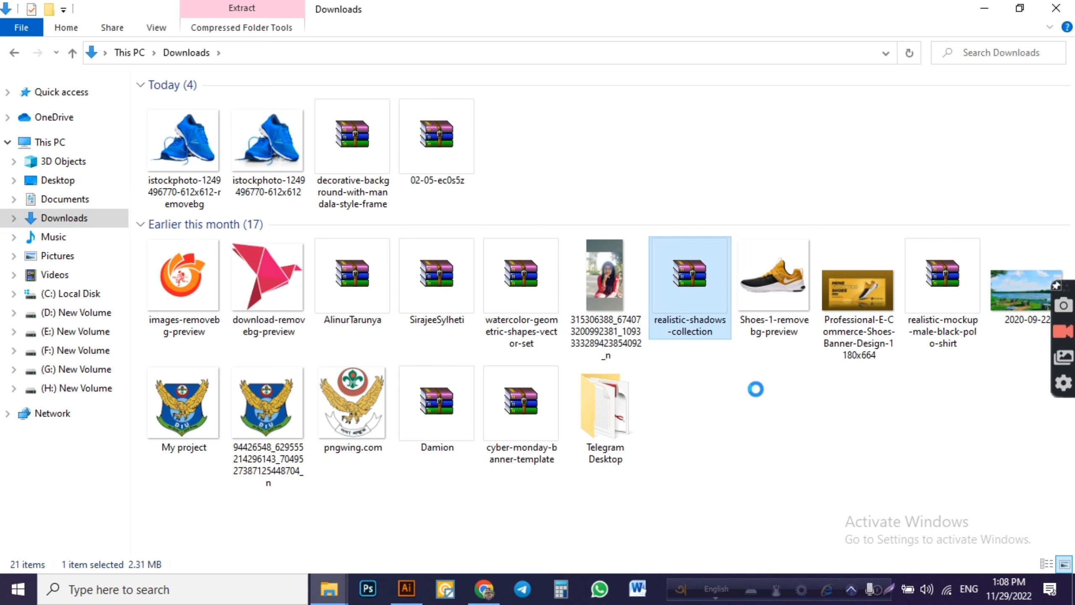
{"action": "left_click", "coordinate": [606, 427]}
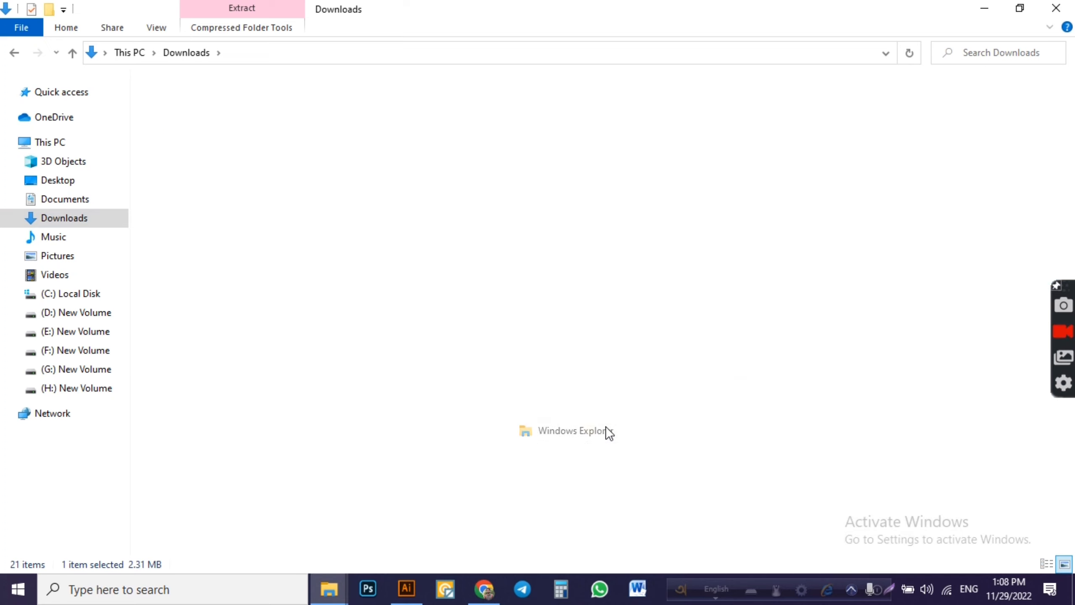
{"action": "double_click", "coordinate": [182, 122]}
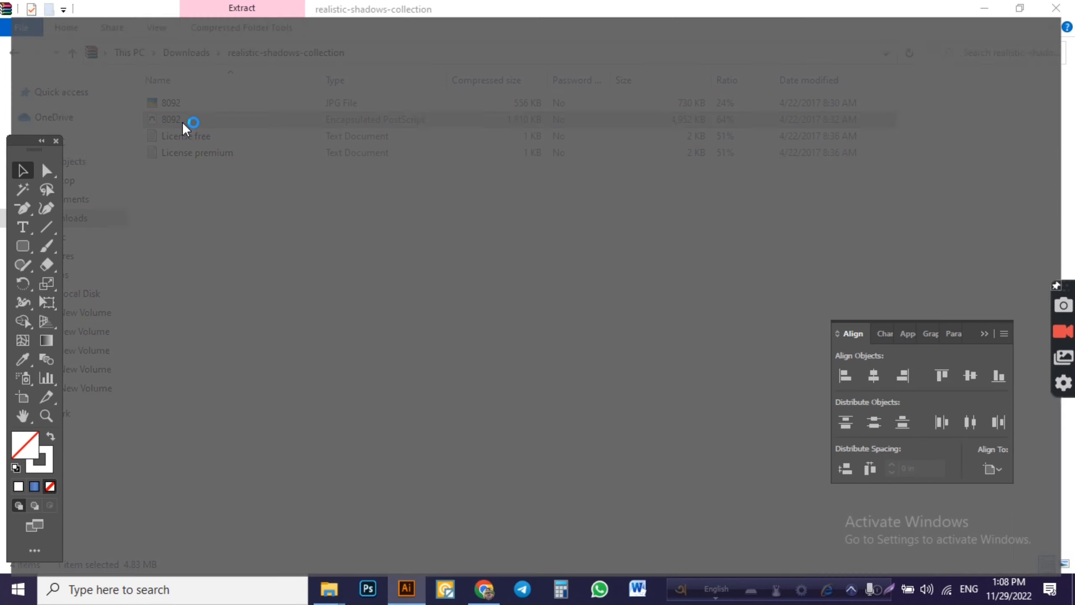
{"action": "key", "text": "ctrl+a"}
{"action": "key", "text": "ctrl+1"}
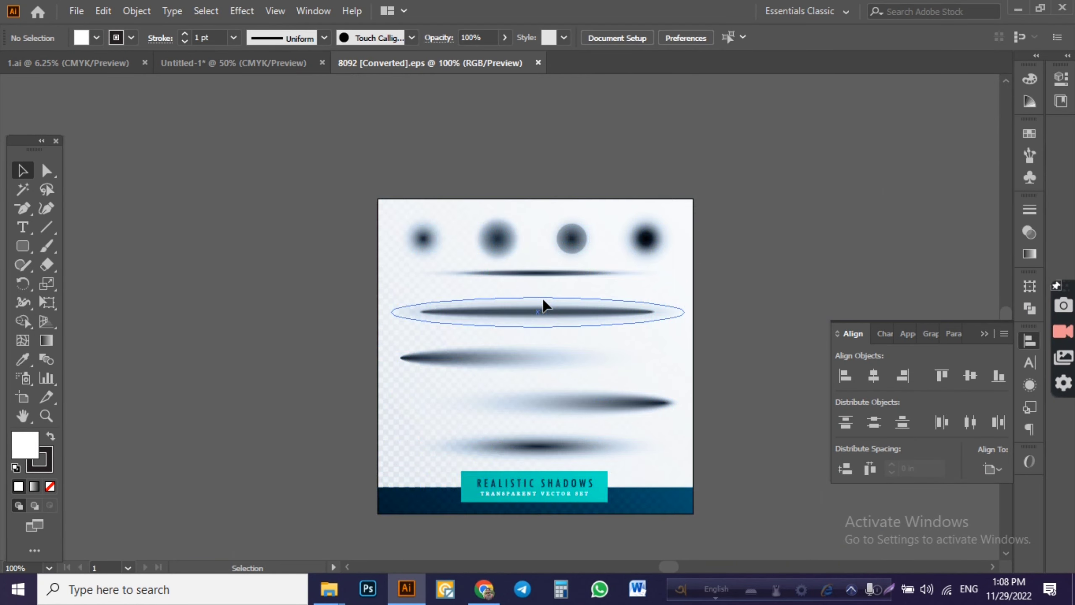
{"action": "right_click", "coordinate": [544, 298]}
- Ungroup the shadows and drop one under the shoe, enlarged to about 6.5 in wide
{"action": "left_click", "coordinate": [606, 158]}
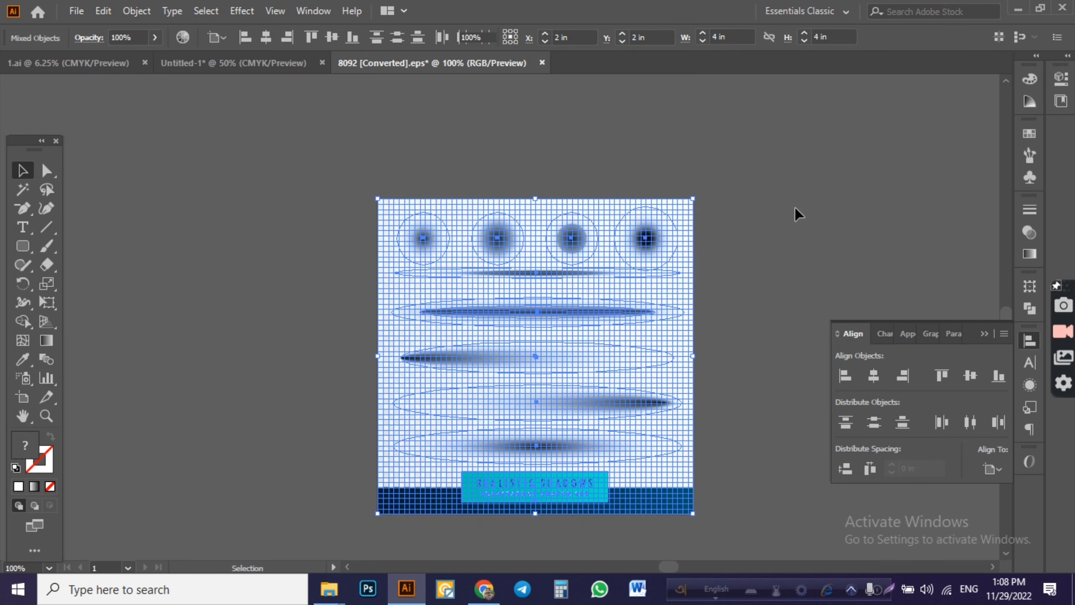
{"action": "left_click", "coordinate": [796, 214]}
{"action": "left_click_drag", "start_coordinate": [603, 320], "coordinate": [228, 64]}
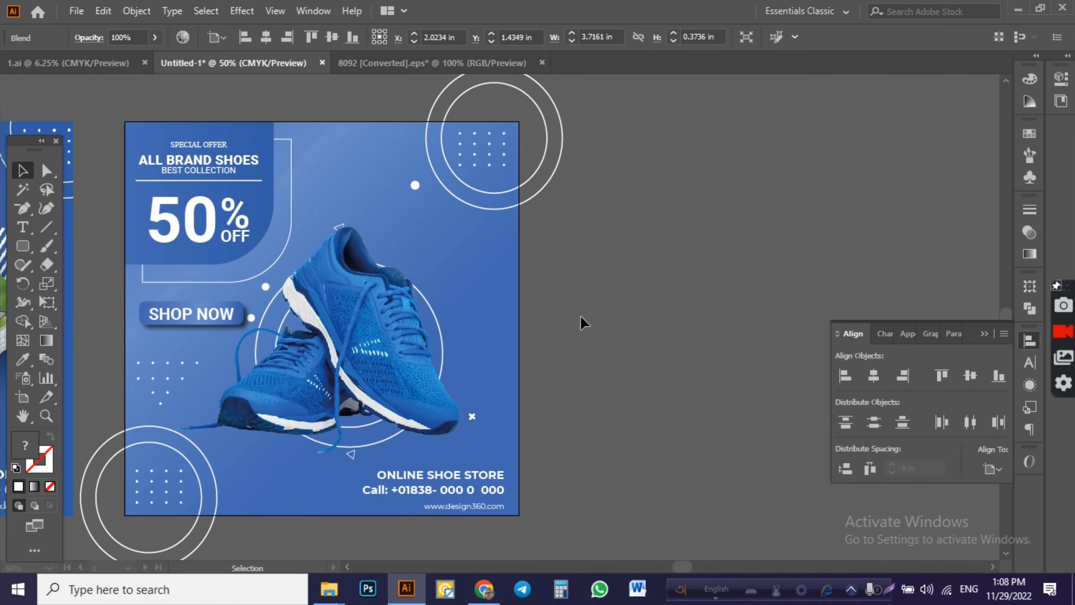
{"action": "left_click_drag", "start_coordinate": [582, 318], "coordinate": [382, 444]}
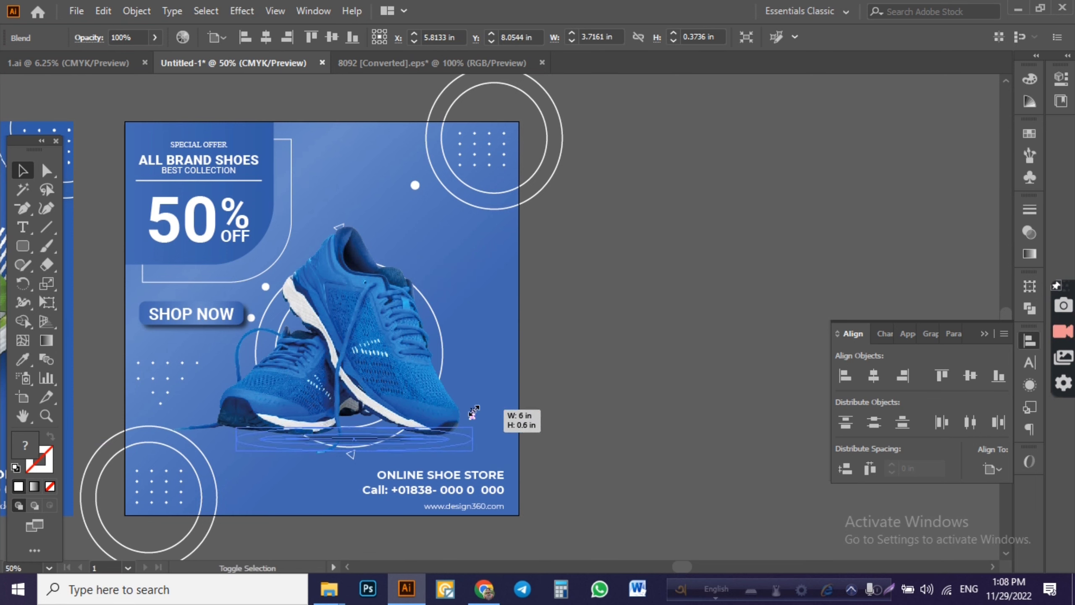
{"action": "left_click_drag", "start_coordinate": [429, 428], "coordinate": [485, 413]}
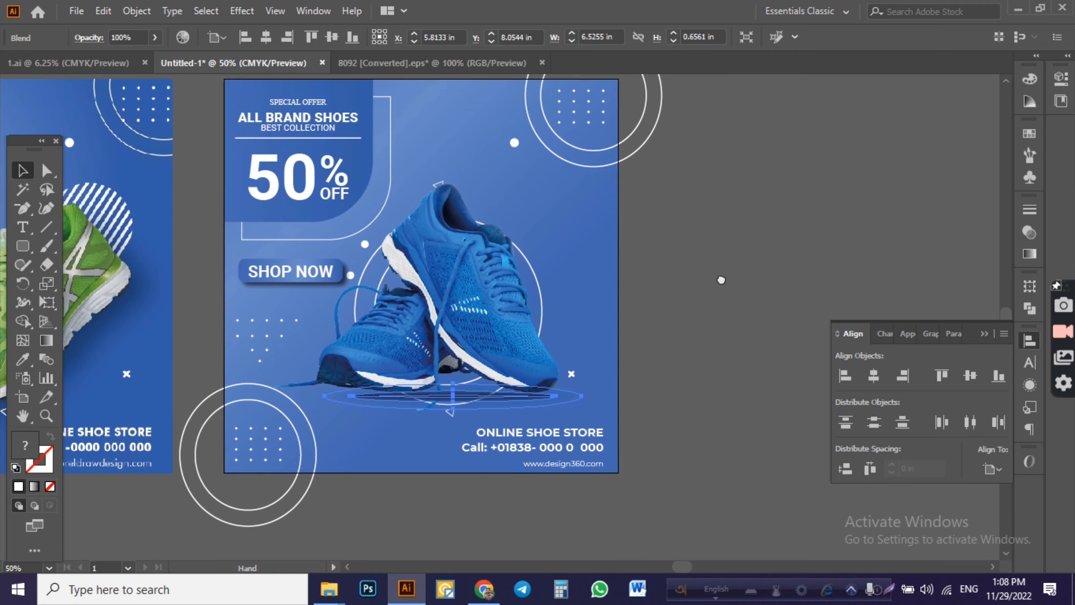
- Set the shadow's opacity to 56%
{"action": "scroll", "coordinate": [719, 278], "scroll_direction": "left", "scroll_amount": 2}
{"action": "scroll", "coordinate": [669, 319], "scroll_direction": "up", "scroll_amount": 1}
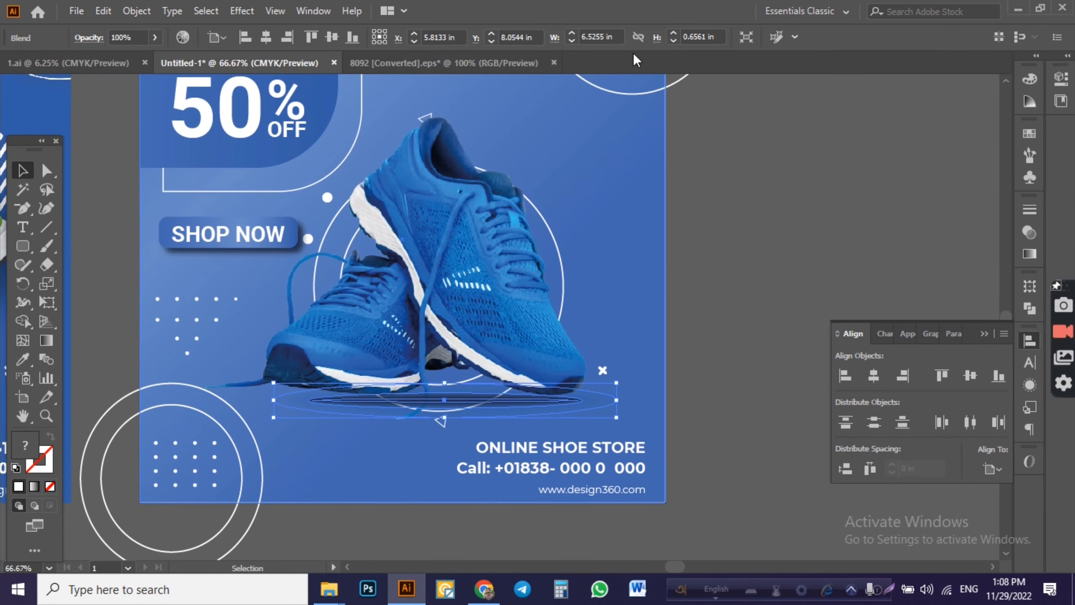
{"action": "left_click", "coordinate": [756, 160]}
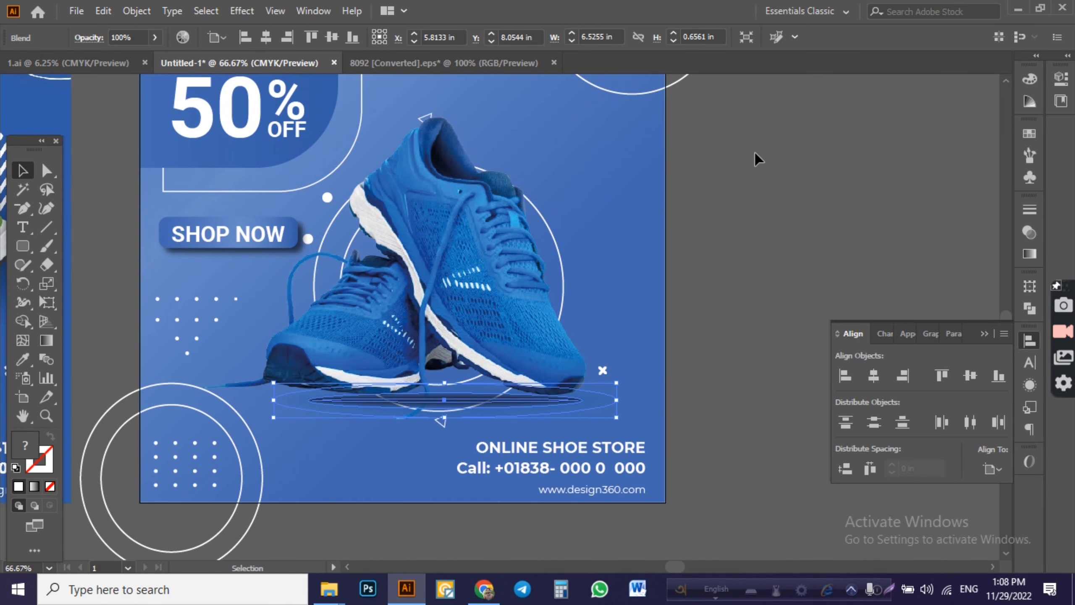
{"action": "left_click", "coordinate": [521, 408]}
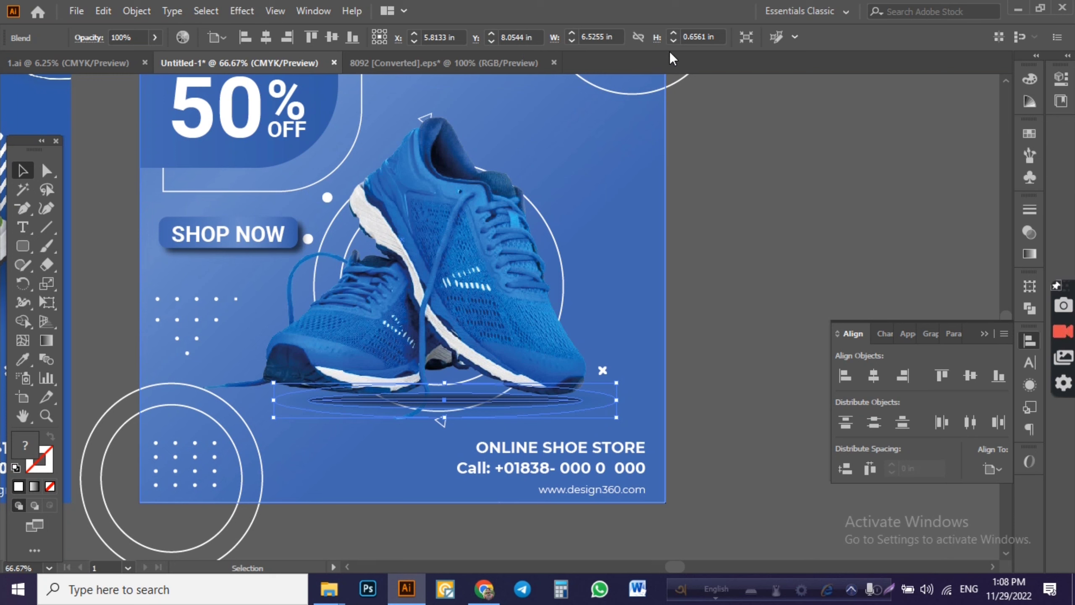
{"action": "left_click", "coordinate": [155, 37]}
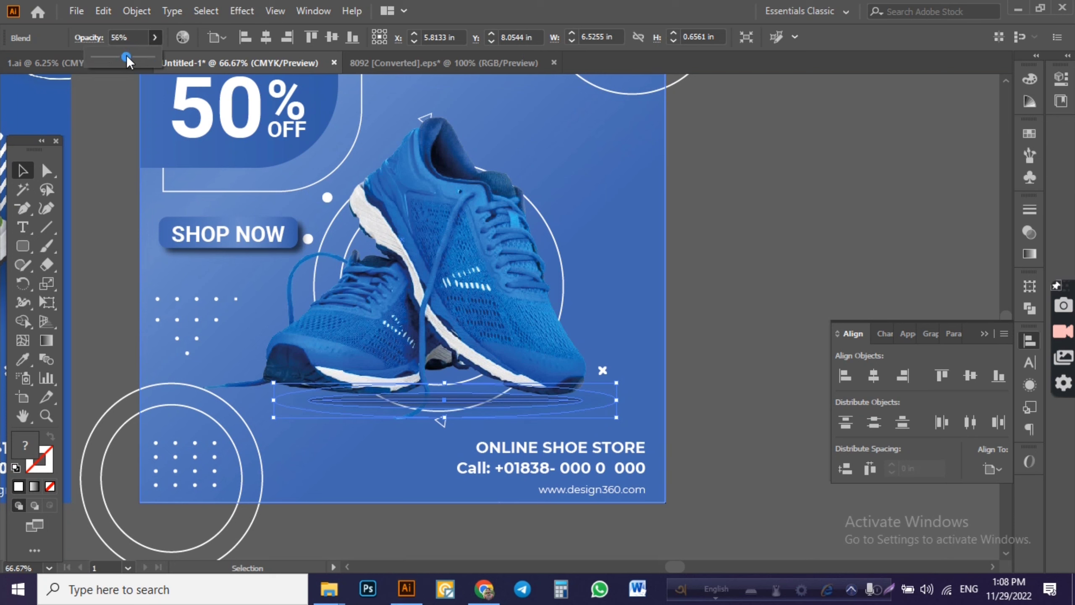
{"action": "left_click", "coordinate": [733, 257]}
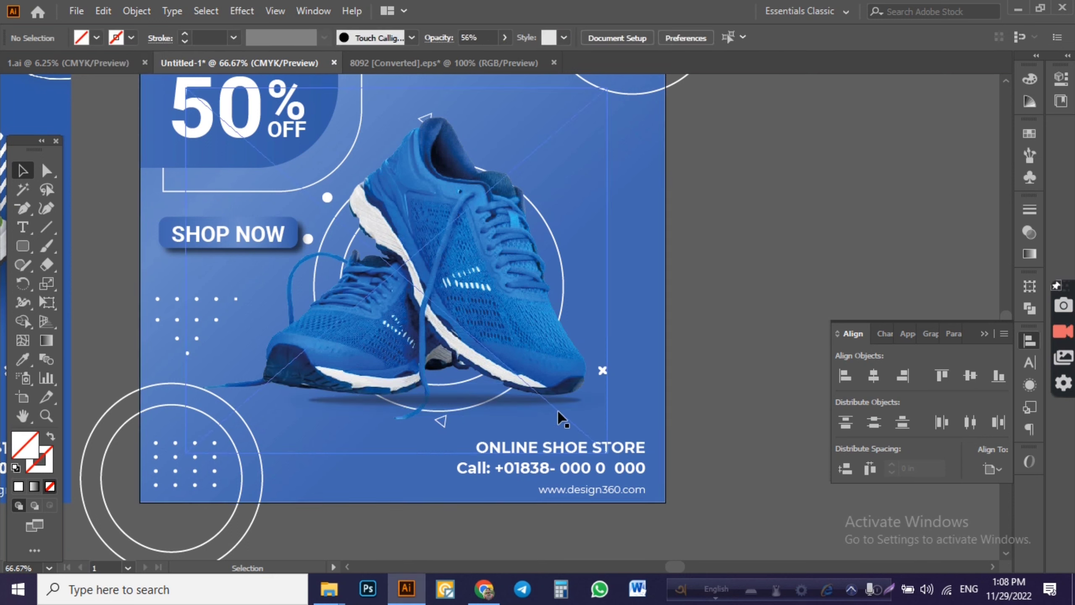
- Flatten the shadow vertically and stretch it wider to the left beneath the shoe
{"action": "left_click", "coordinate": [440, 399]}
{"action": "left_click_drag", "start_coordinate": [440, 419], "coordinate": [442, 409]}
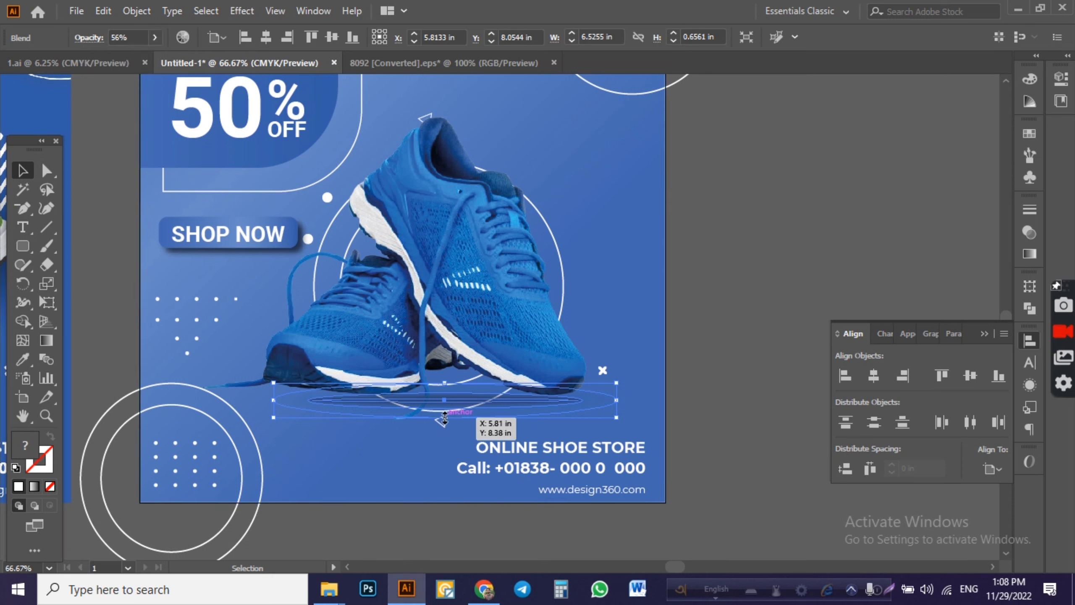
{"action": "left_click_drag", "start_coordinate": [273, 395], "coordinate": [263, 395]}
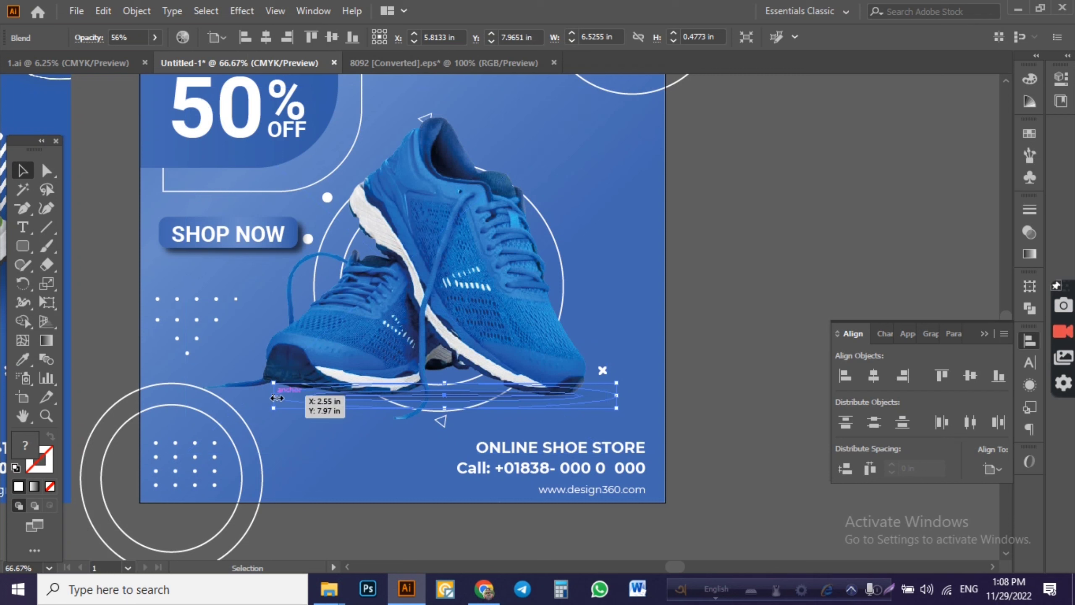
{"action": "left_click", "coordinate": [726, 311]}
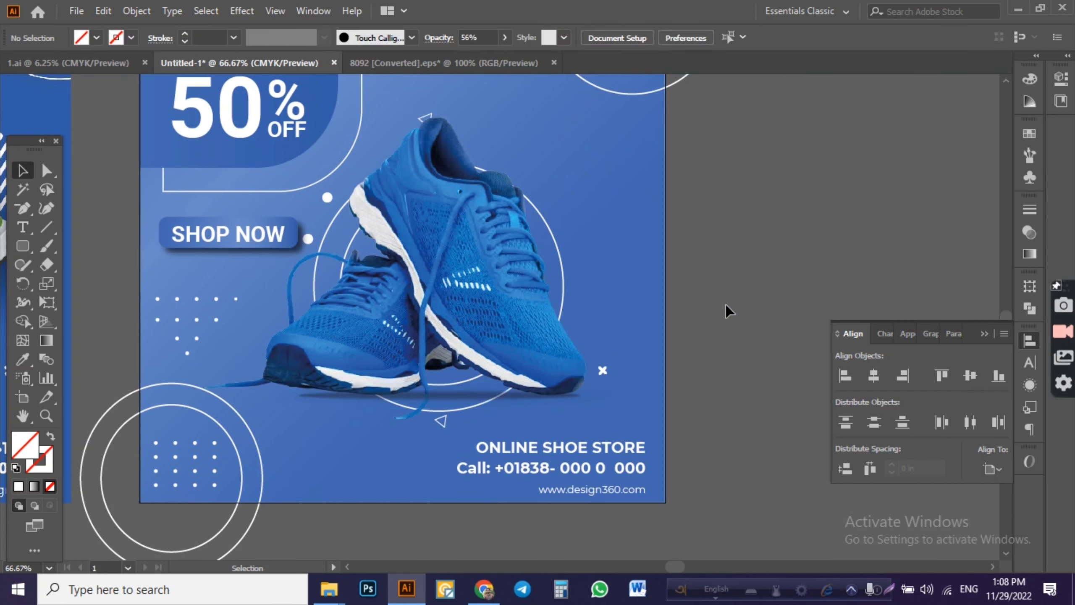
{"action": "left_click", "coordinate": [521, 321]}
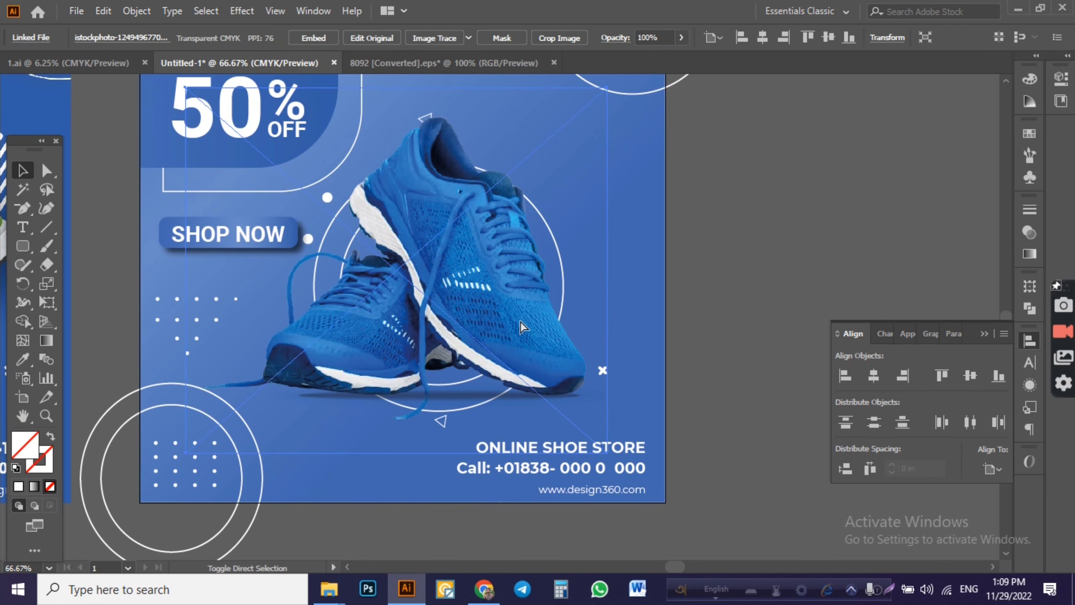
{"action": "left_click", "coordinate": [737, 244]}
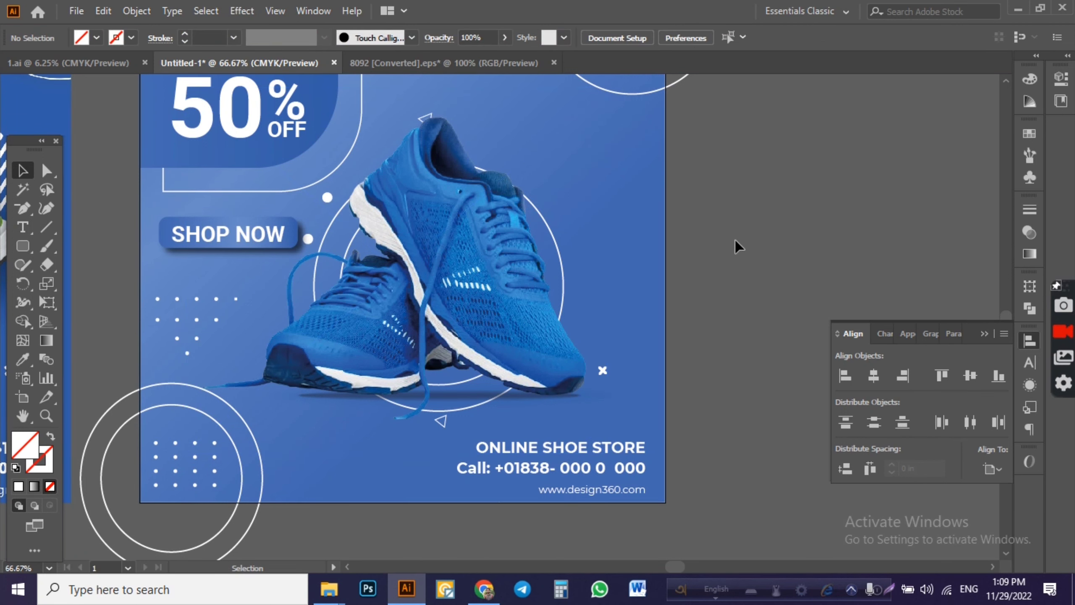
{"action": "scroll", "coordinate": [737, 245], "scroll_direction": "down", "scroll_amount": 1}
{"action": "scroll", "coordinate": [736, 244], "scroll_direction": "up", "scroll_amount": 2}
- Create a rectangle 10 in wide and 1 in high with the Rectangle Tool
{"action": "scroll", "coordinate": [736, 245], "scroll_direction": "up", "scroll_amount": 2}
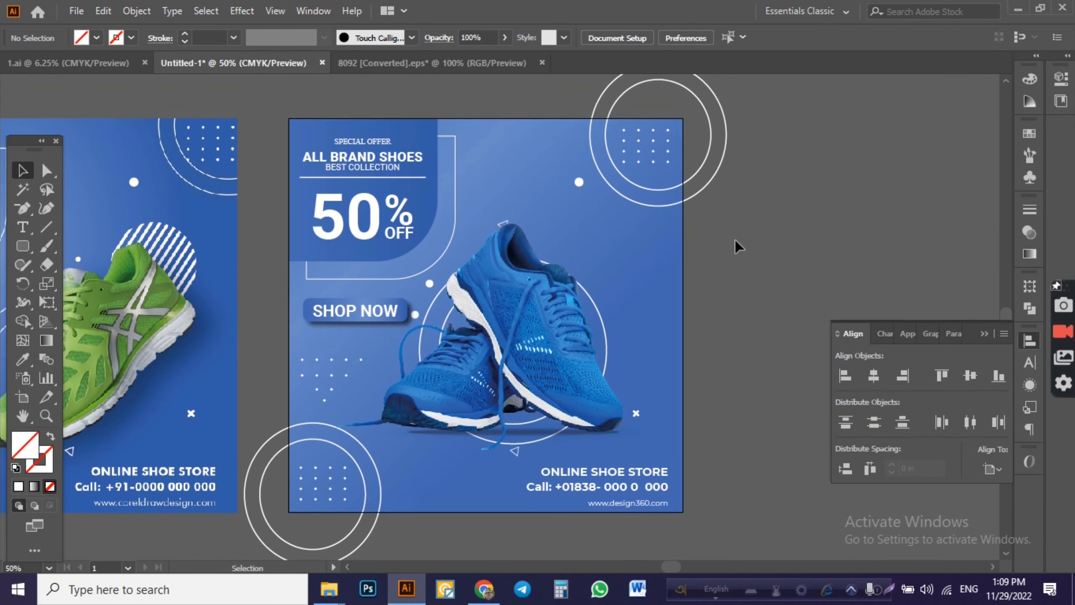
{"action": "left_click", "coordinate": [22, 245]}
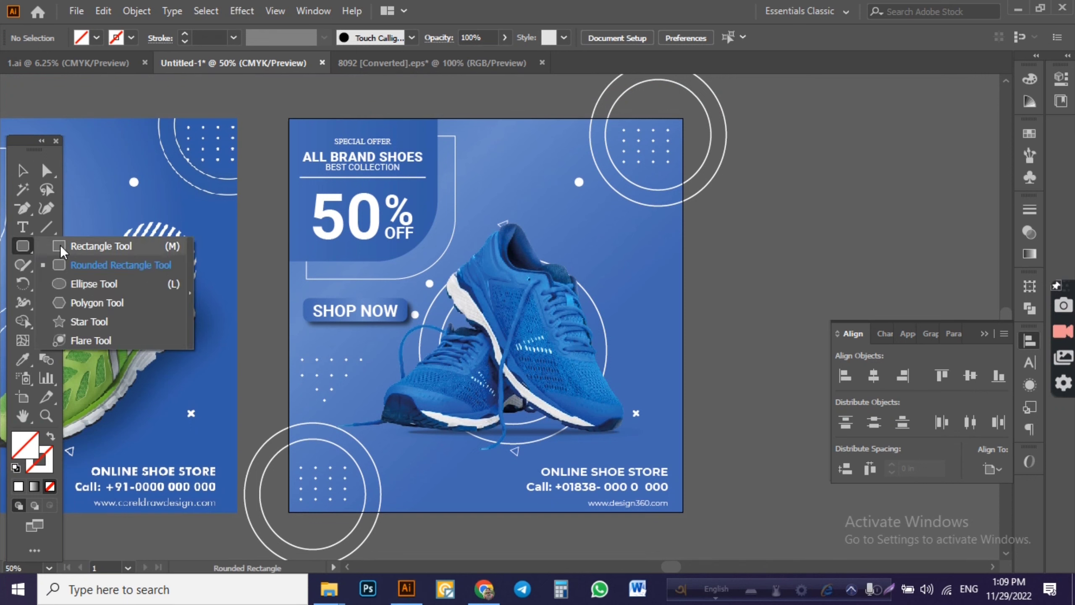
{"action": "left_click", "coordinate": [76, 247]}
{"action": "left_click", "coordinate": [706, 270]}
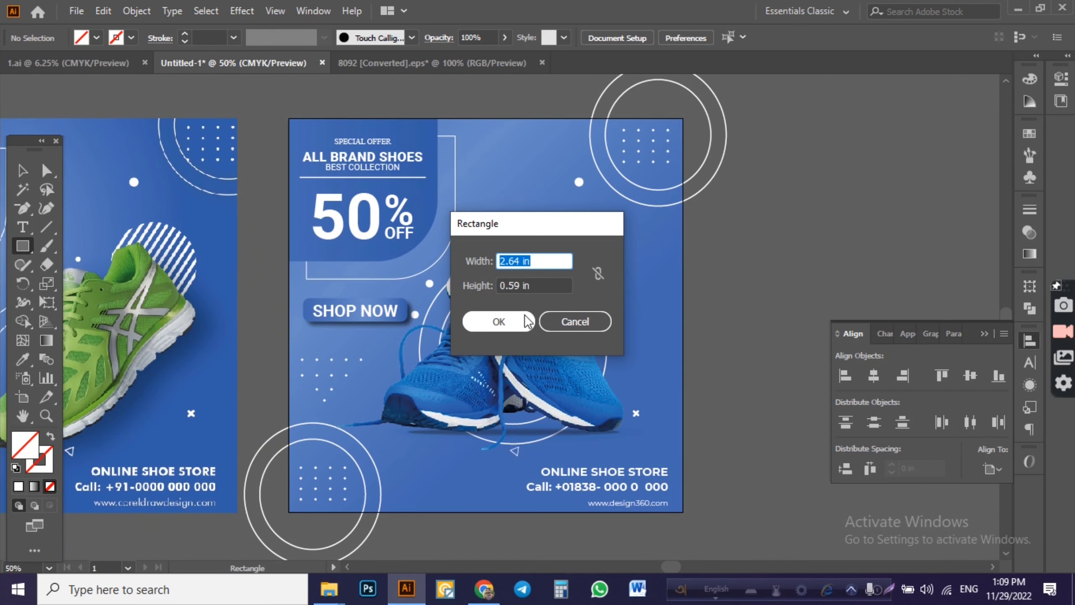
{"action": "type", "text": "10"}
{"action": "key", "text": "Tab"}
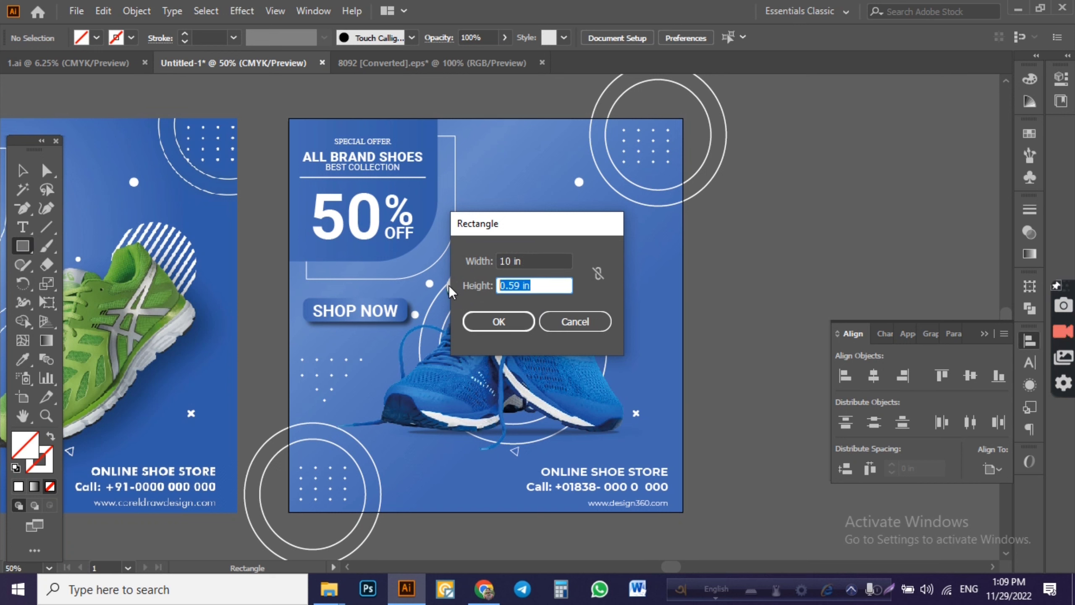
{"action": "type", "text": "1"}
{"action": "left_click", "coordinate": [474, 317]}
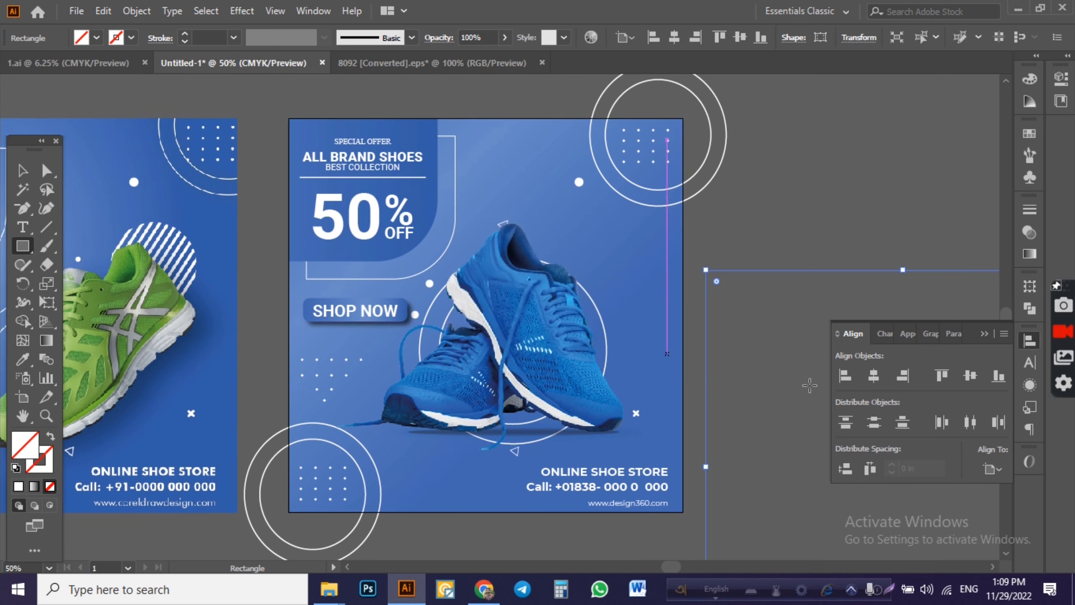
- Fill the new rectangle with white and clear the selection
{"action": "left_click", "coordinate": [97, 37]}
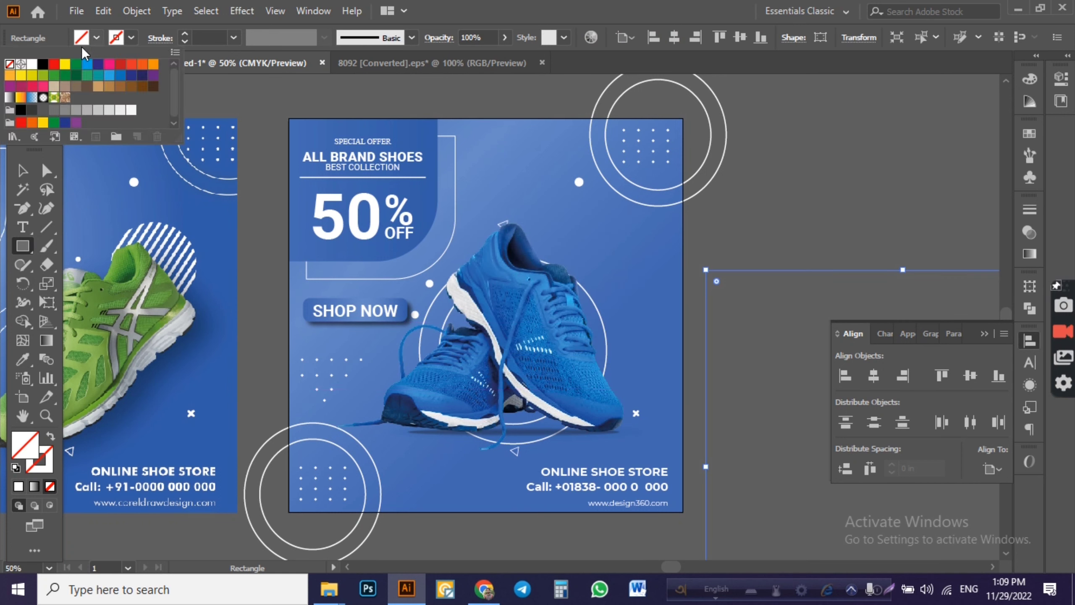
{"action": "left_click", "coordinate": [32, 64]}
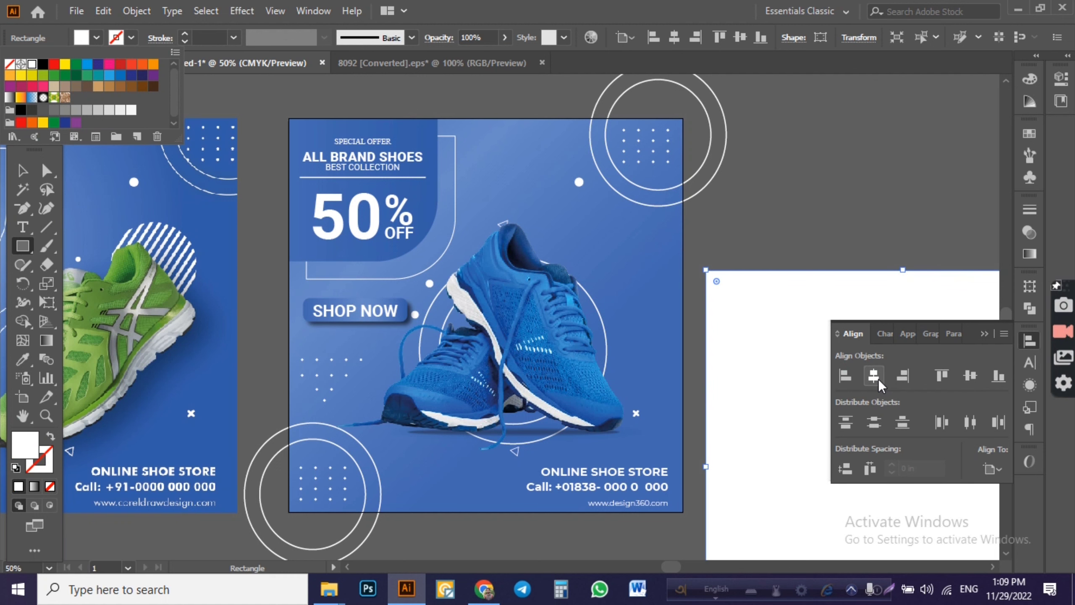
{"action": "left_click", "coordinate": [767, 205]}
{"action": "key", "text": "v"}
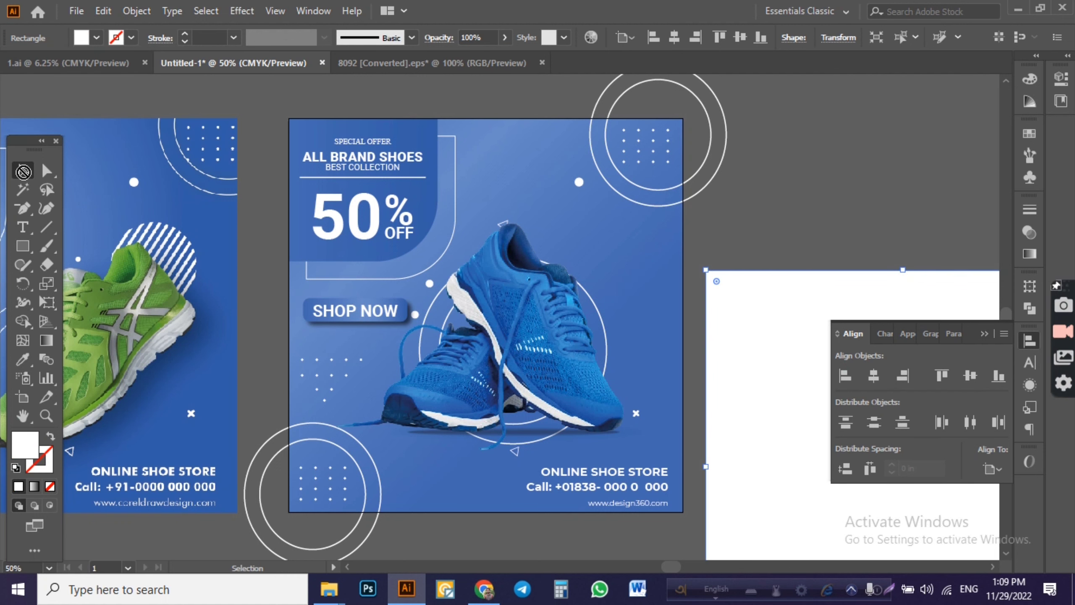
{"action": "left_click", "coordinate": [844, 190]}
{"action": "scroll", "coordinate": [844, 191], "scroll_direction": "down", "scroll_amount": 1}
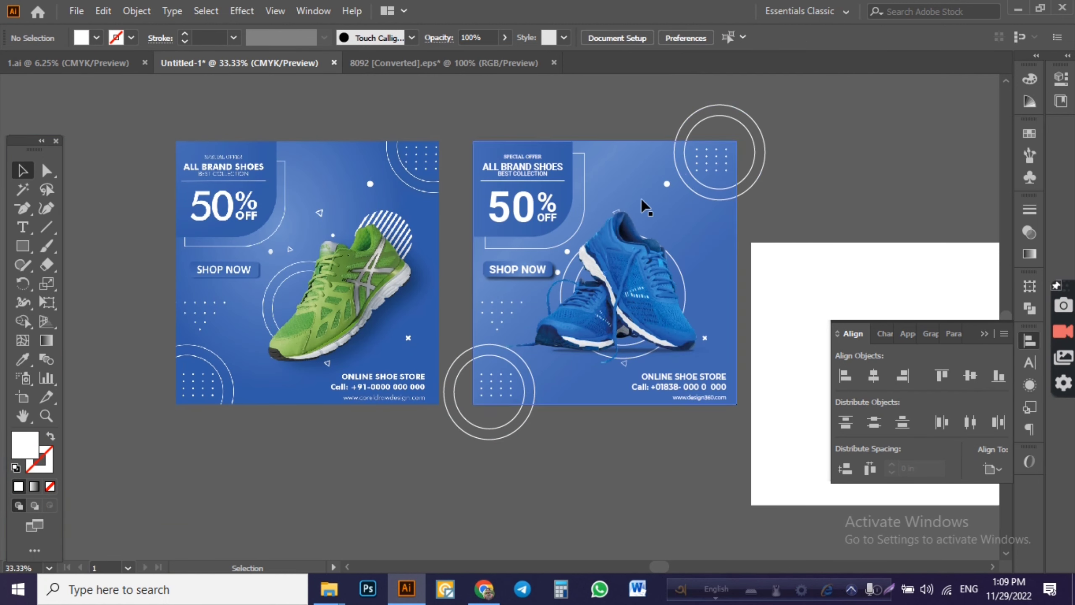
- Zoom in and drag the BEST COLLECTION text a few pixels lower
{"action": "scroll", "coordinate": [737, 227], "scroll_direction": "up", "scroll_amount": 1}
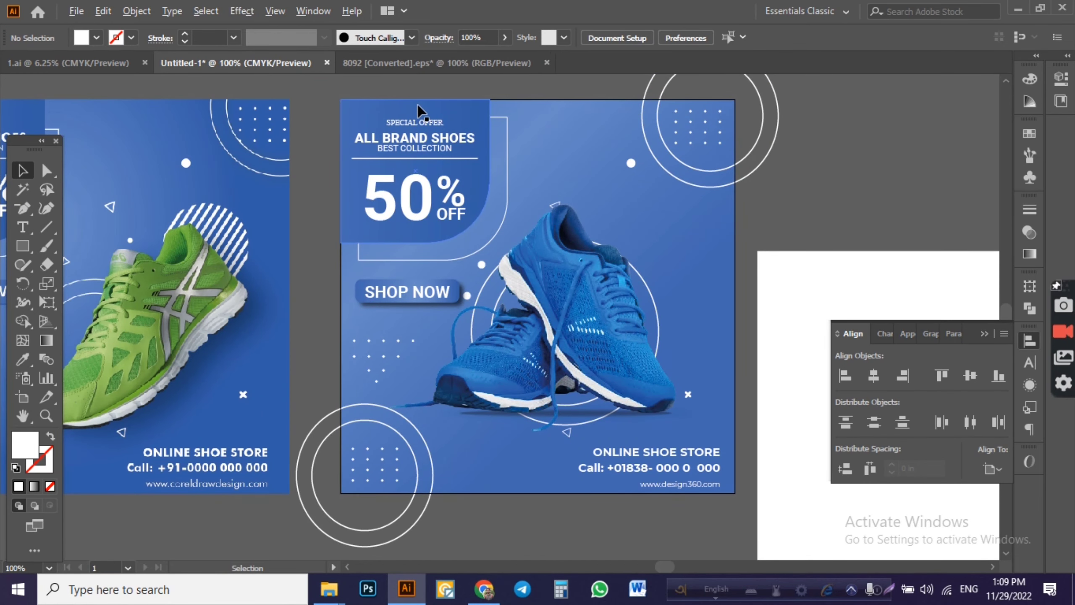
{"action": "scroll", "coordinate": [417, 106], "scroll_direction": "up", "scroll_amount": 2}
{"action": "left_click", "coordinate": [471, 196]}
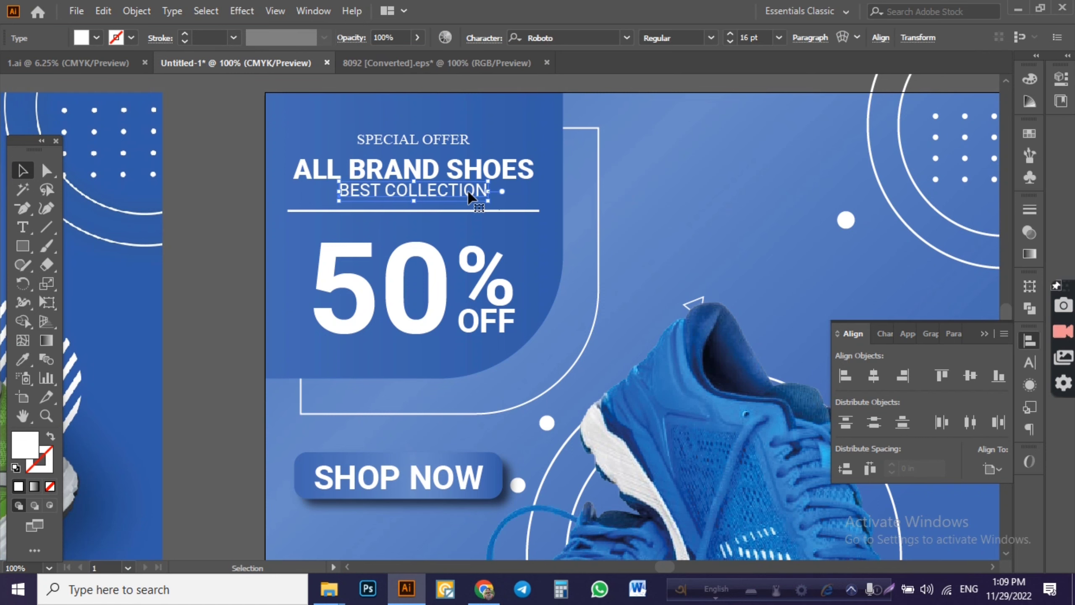
{"action": "left_click_drag", "start_coordinate": [471, 195], "coordinate": [472, 199]}
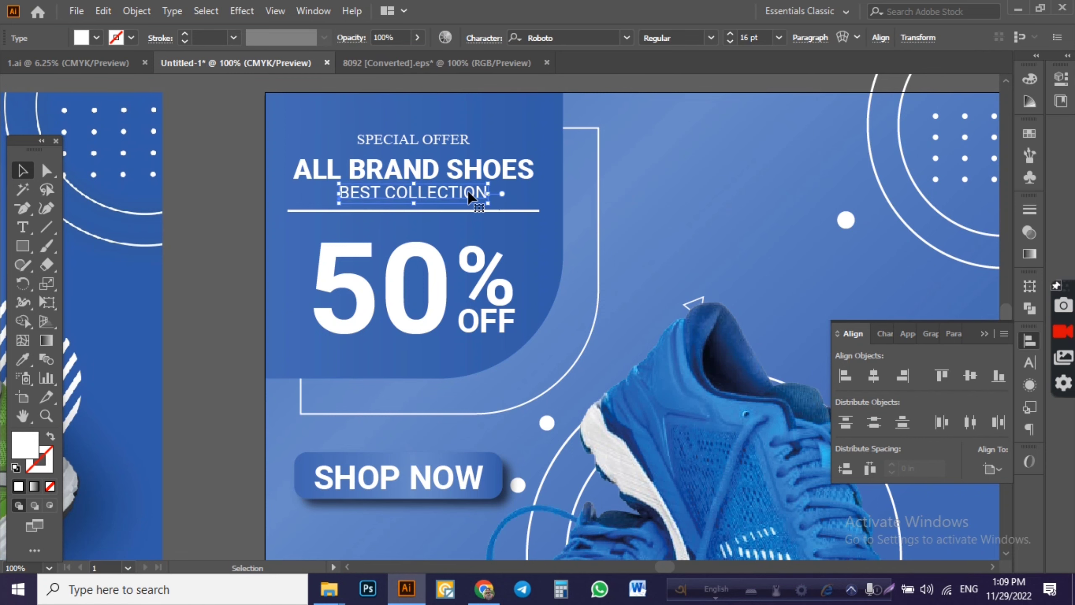
{"action": "left_click", "coordinate": [232, 215]}
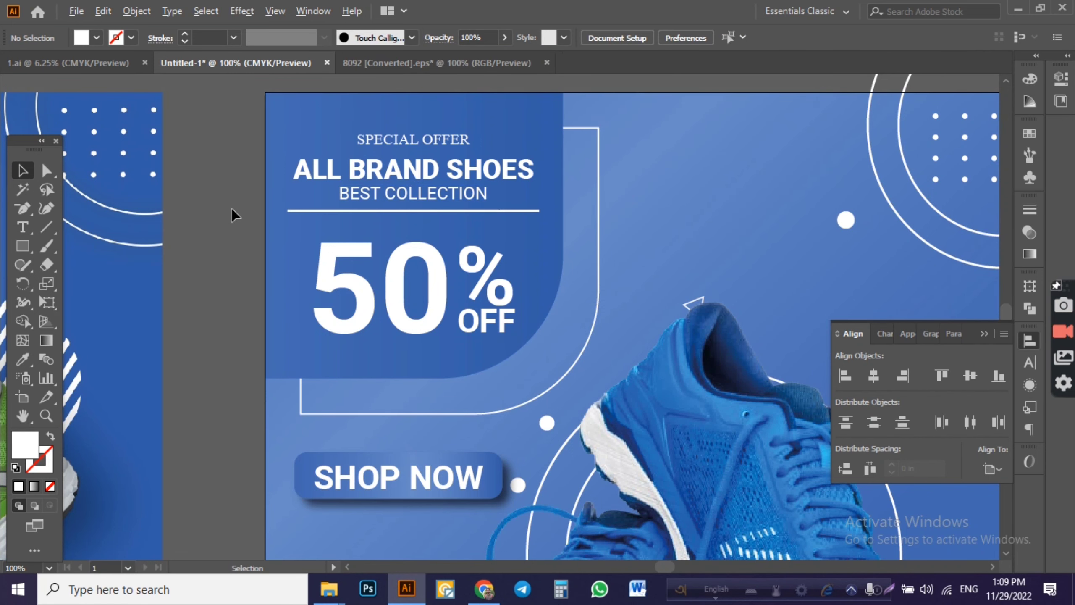
- Pan and zoom out to bring the green-shoe banner into view
{"action": "scroll", "coordinate": [232, 215], "scroll_direction": "down", "scroll_amount": 1}
{"action": "mouse_move", "coordinate": [250, 188]}
{"action": "left_mouse_down"}
{"action": "mouse_move", "coordinate": [864, 196]}
{"action": "mouse_move", "coordinate": [476, 194]}
{"action": "left_mouse_up"}
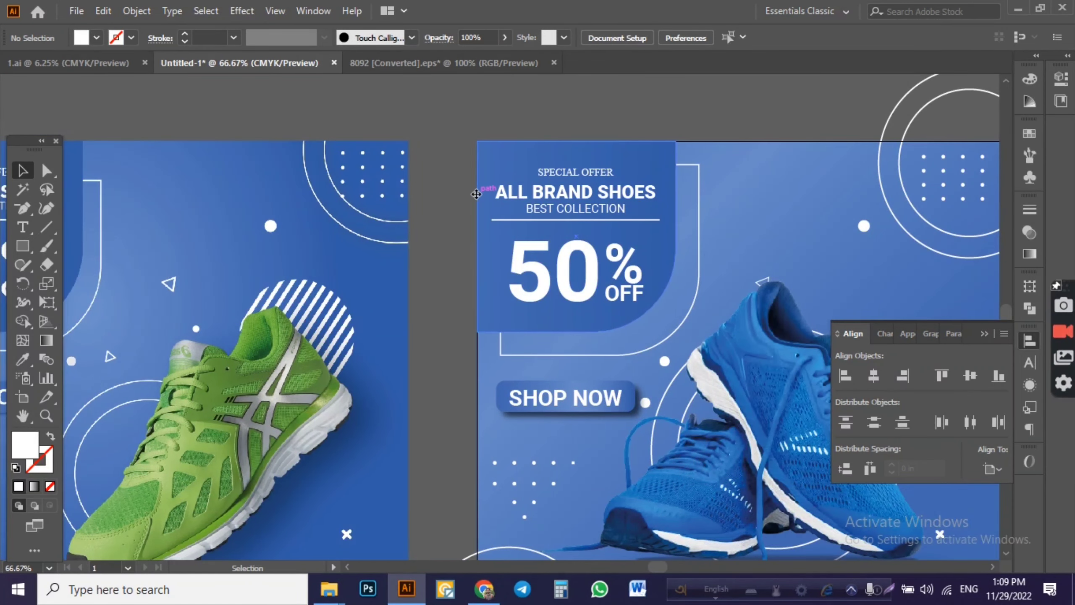
{"action": "scroll", "coordinate": [477, 194], "scroll_direction": "down", "scroll_amount": 1}
{"action": "scroll", "coordinate": [476, 195], "scroll_direction": "down", "scroll_amount": 1}
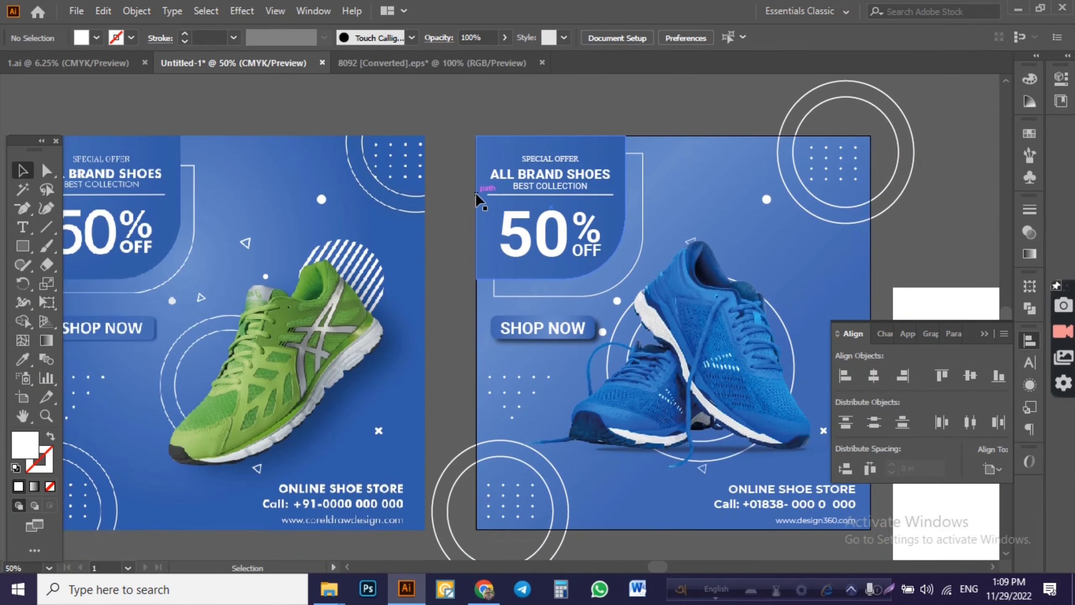
{"action": "scroll", "coordinate": [476, 197], "scroll_direction": "down", "scroll_amount": 1}
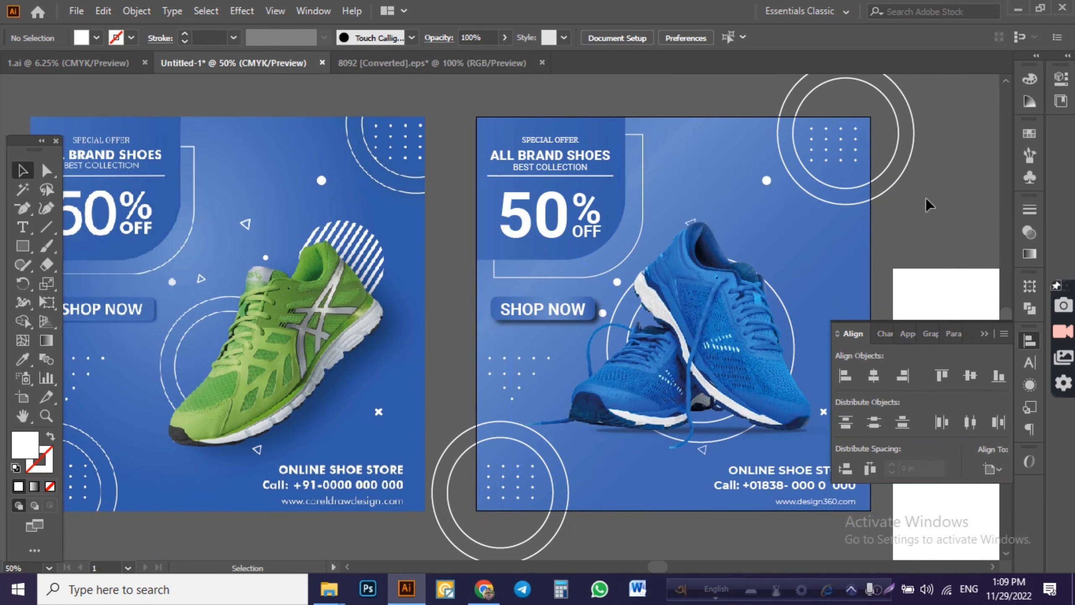
{"action": "scroll", "coordinate": [918, 205], "scroll_direction": "up", "scroll_amount": 3}
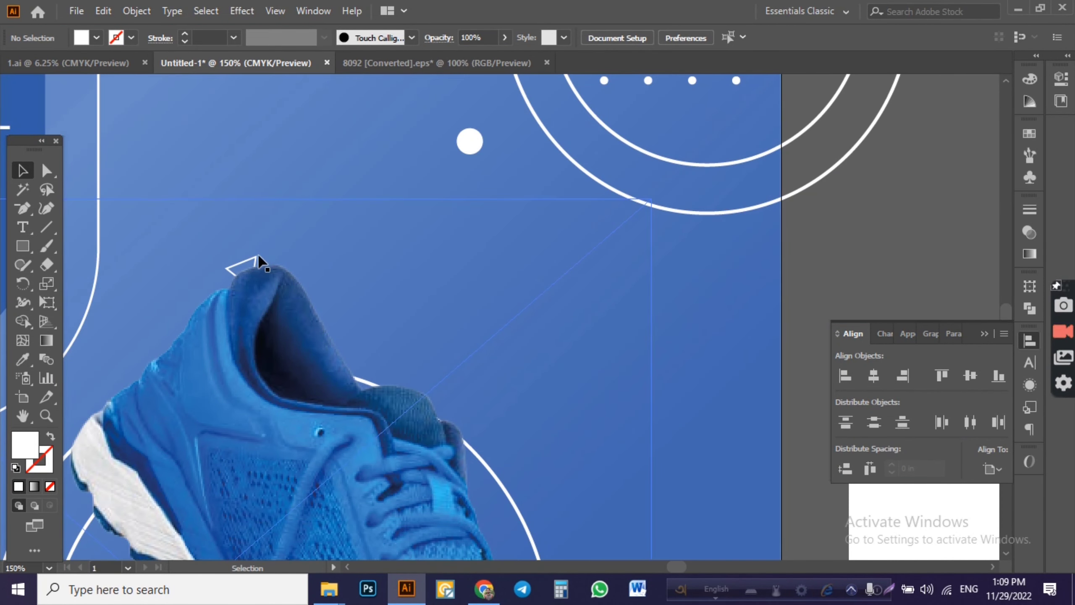
- Raise the small triangle above the shoe, then zoom out to see the banner
{"action": "left_click", "coordinate": [260, 320]}
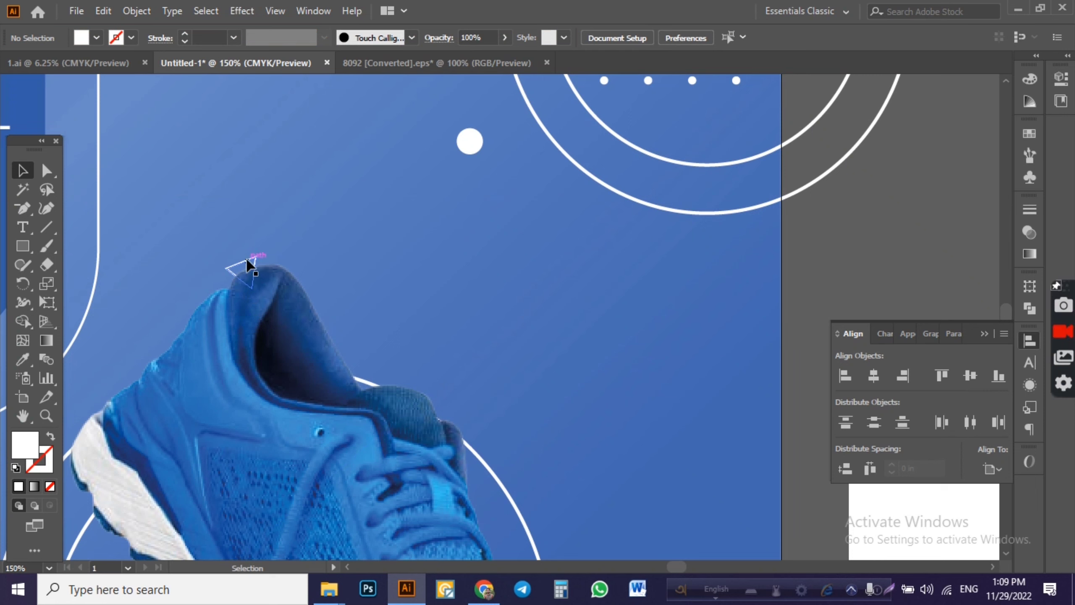
{"action": "left_click", "coordinate": [247, 260]}
{"action": "key", "text": "shift+Up"}
{"action": "key", "text": "shift+Up"}
{"action": "key", "text": "shift+Up"}
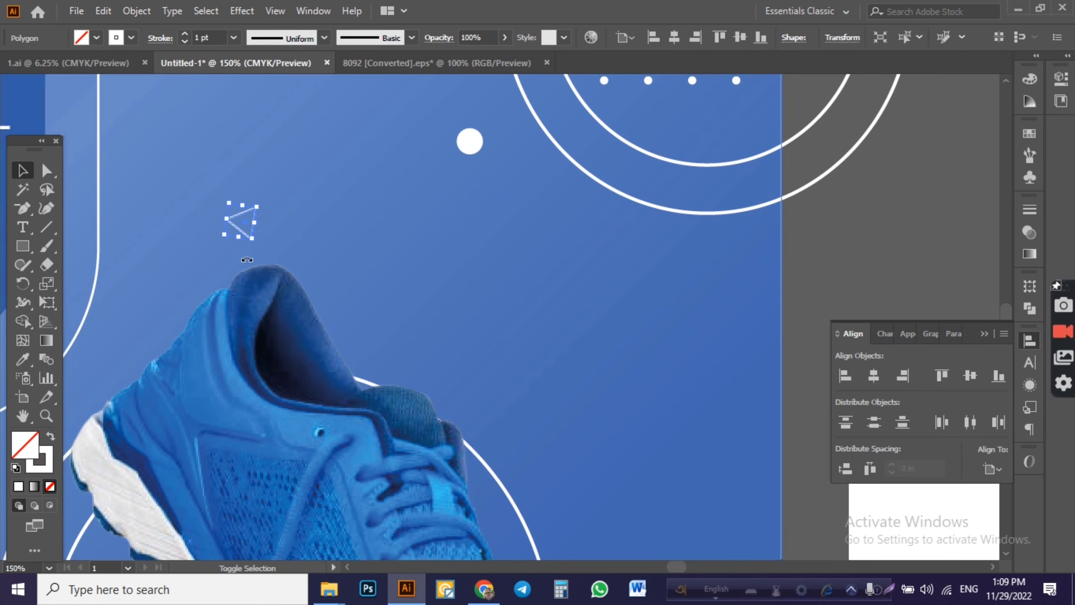
{"action": "key", "text": "ctrl+minus"}
{"action": "scroll", "coordinate": [653, 254], "scroll_direction": "down", "scroll_amount": 1}
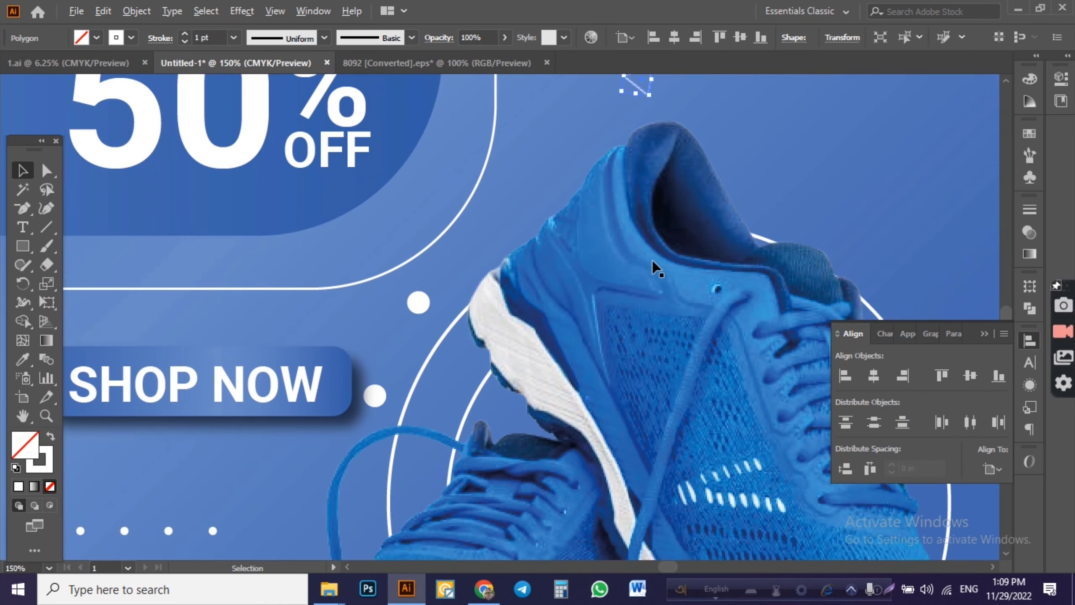
{"action": "key", "text": "ctrl+minus"}
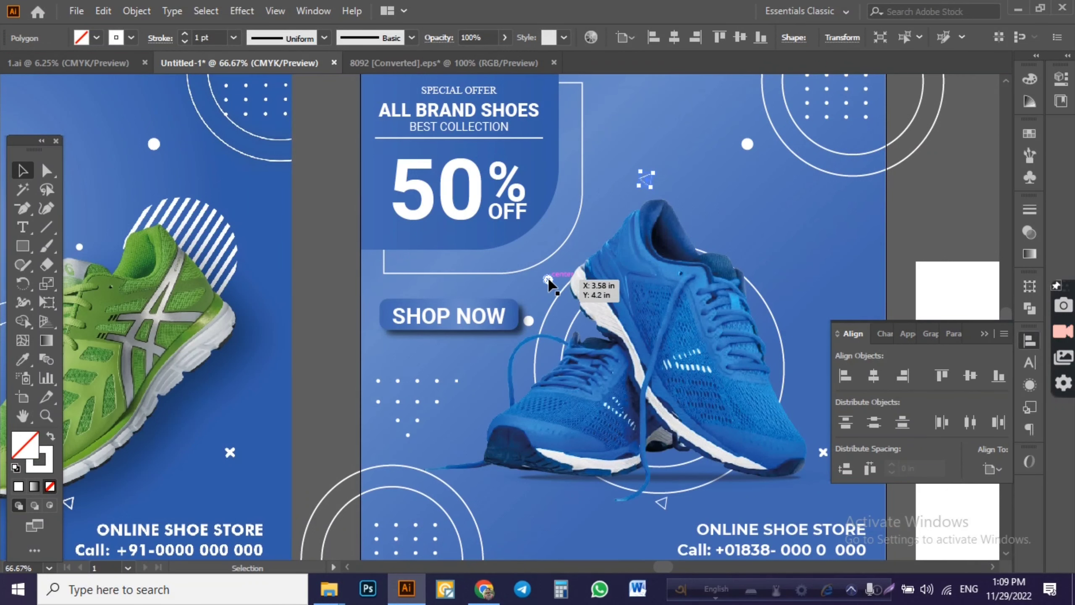
- Move a small white dot to the right of the shoe and reposition the SHOP NOW button
{"action": "mouse_move", "coordinate": [547, 279]}
{"action": "left_mouse_down"}
{"action": "mouse_move", "coordinate": [783, 264]}
{"action": "mouse_move", "coordinate": [818, 283]}
{"action": "left_mouse_up"}
{"action": "left_click", "coordinate": [960, 212]}
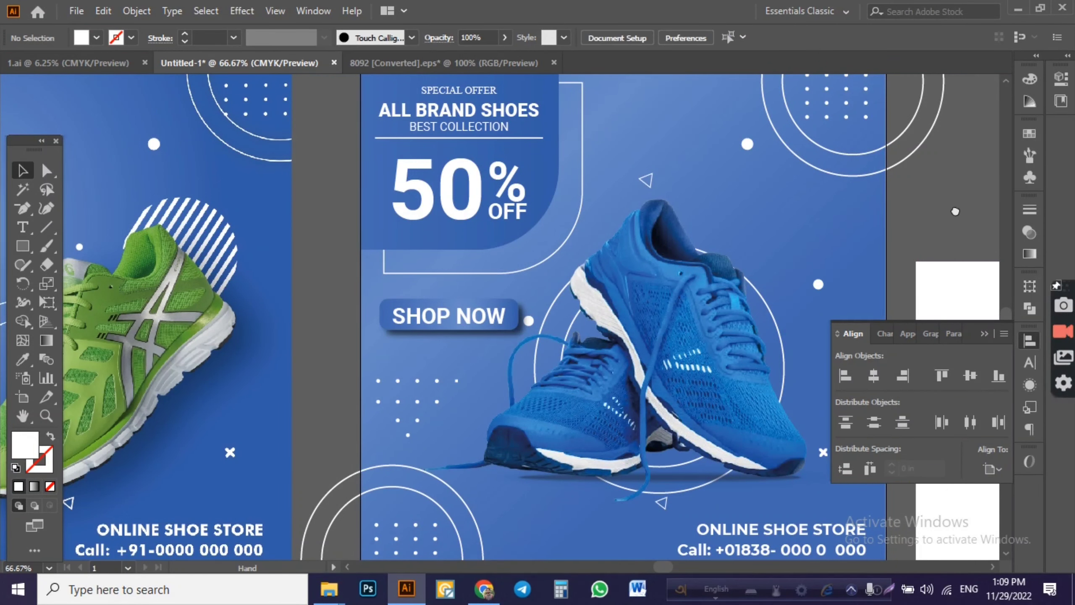
{"action": "scroll", "coordinate": [570, 320], "scroll_direction": "right", "scroll_amount": 2}
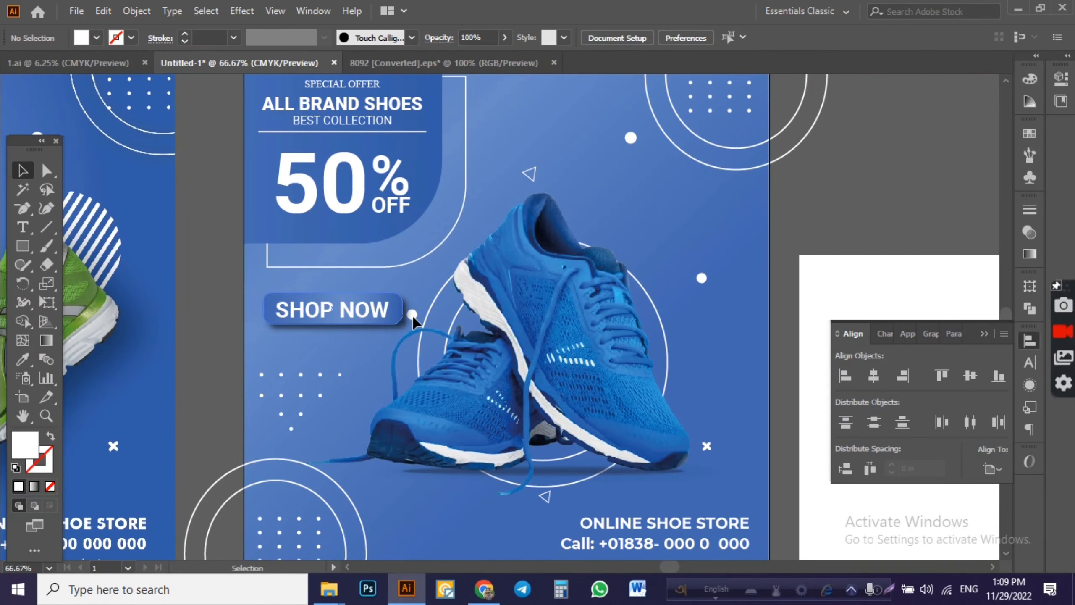
{"action": "mouse_move", "coordinate": [411, 324]}
{"action": "left_mouse_down"}
{"action": "mouse_move", "coordinate": [388, 455]}
{"action": "mouse_move", "coordinate": [402, 332]}
{"action": "left_mouse_up"}
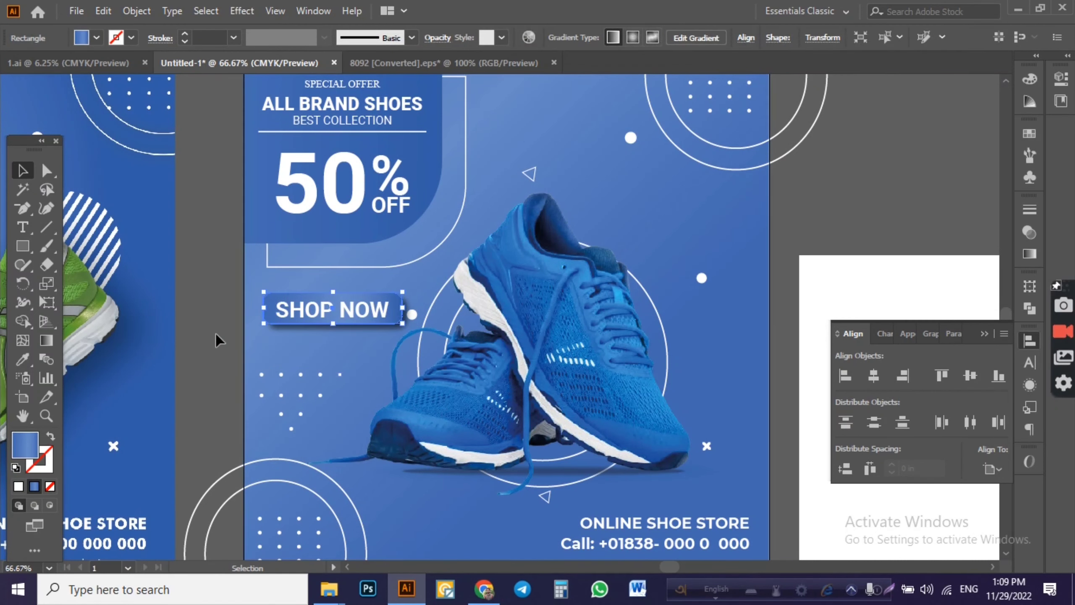
{"action": "scroll", "coordinate": [401, 332], "scroll_direction": "up", "scroll_amount": 3}
- Nudge the small white circle left and up, tucking it under SHOP NOW
{"action": "left_click", "coordinate": [426, 301]}
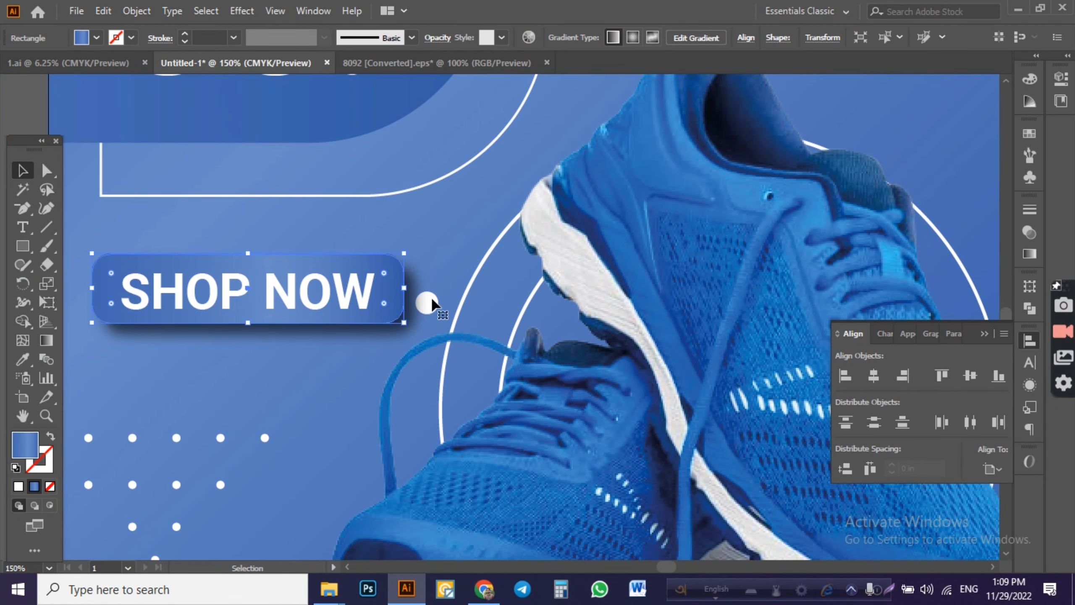
{"action": "scroll", "coordinate": [436, 302], "scroll_direction": "down", "scroll_amount": 2}
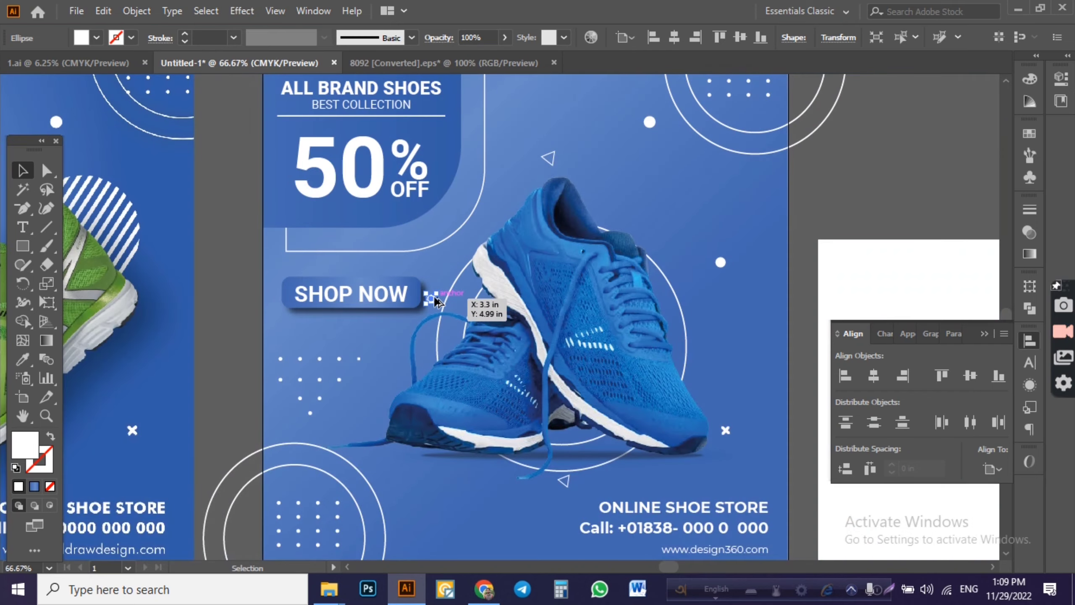
{"action": "key", "text": "shift+Left"}
{"action": "key", "text": "shift+Left"}
{"action": "key", "text": "shift+Left"}
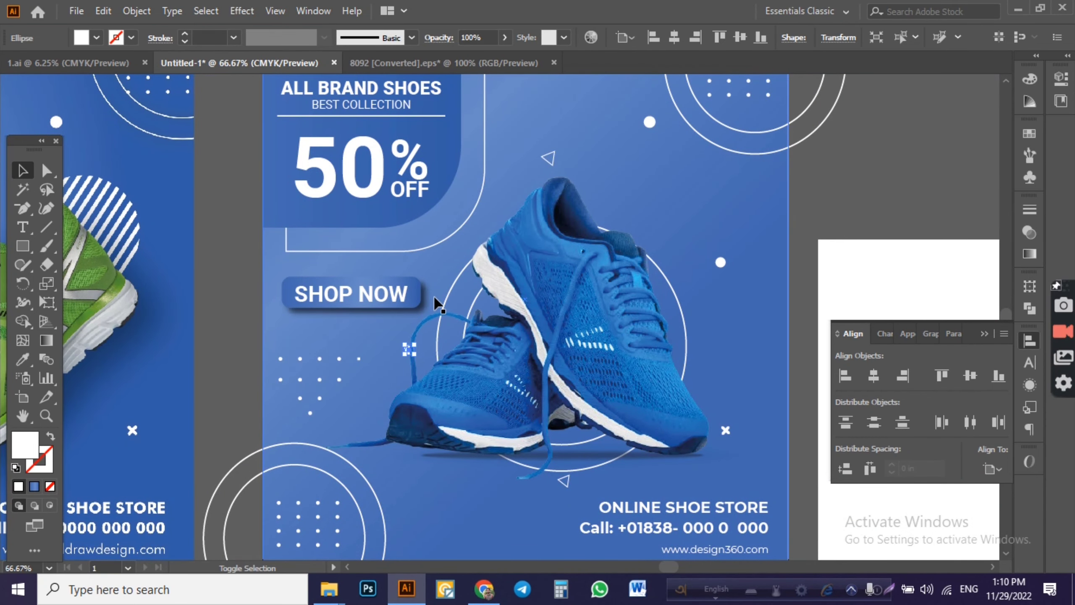
{"action": "key", "text": "shift+Left"}
{"action": "key", "text": "shift+Left"}
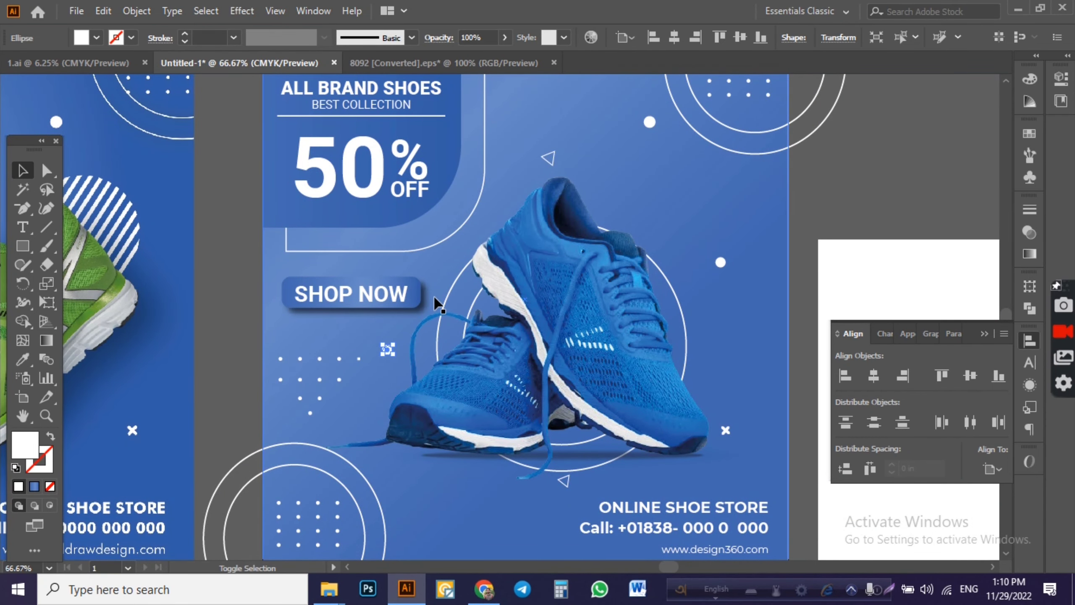
{"action": "key", "text": "shift+Up"}
{"action": "key", "text": "shift+Up"}
{"action": "left_click", "coordinate": [893, 173]}
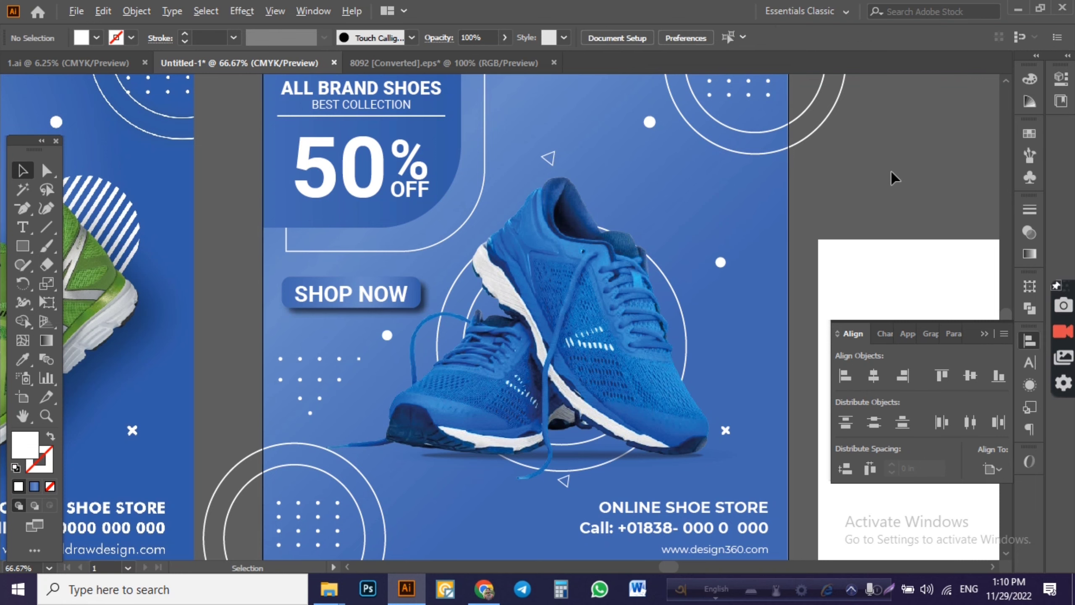
{"action": "scroll", "coordinate": [894, 173], "scroll_direction": "down", "scroll_amount": 2}
{"action": "left_click_drag", "start_coordinate": [895, 172], "coordinate": [721, 207]}
{"action": "scroll", "coordinate": [721, 206], "scroll_direction": "up", "scroll_amount": 1}
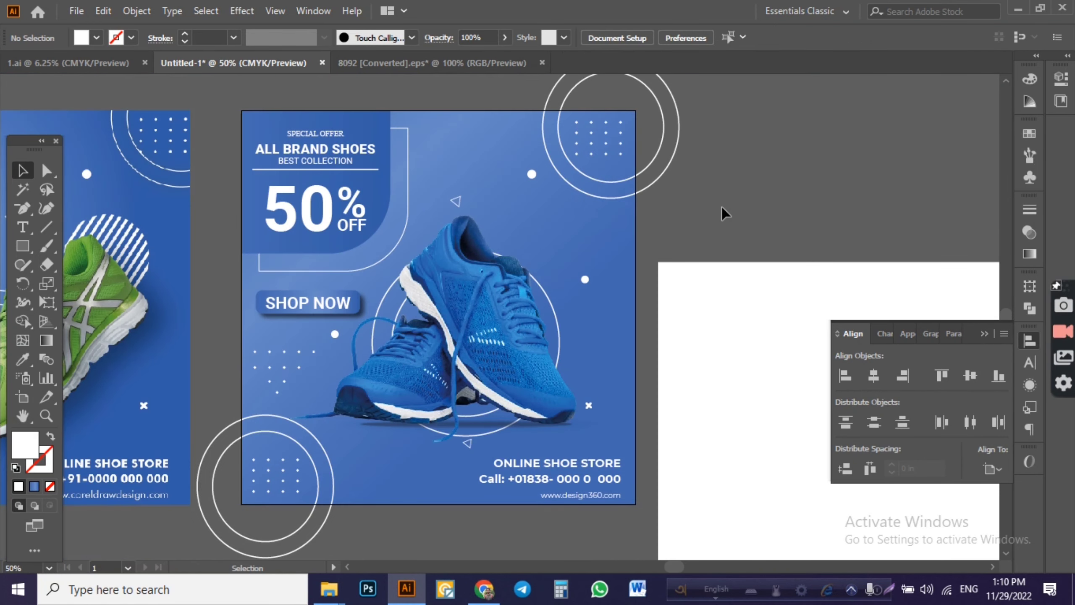
{"action": "scroll", "coordinate": [722, 207], "scroll_direction": "up", "scroll_amount": 1}
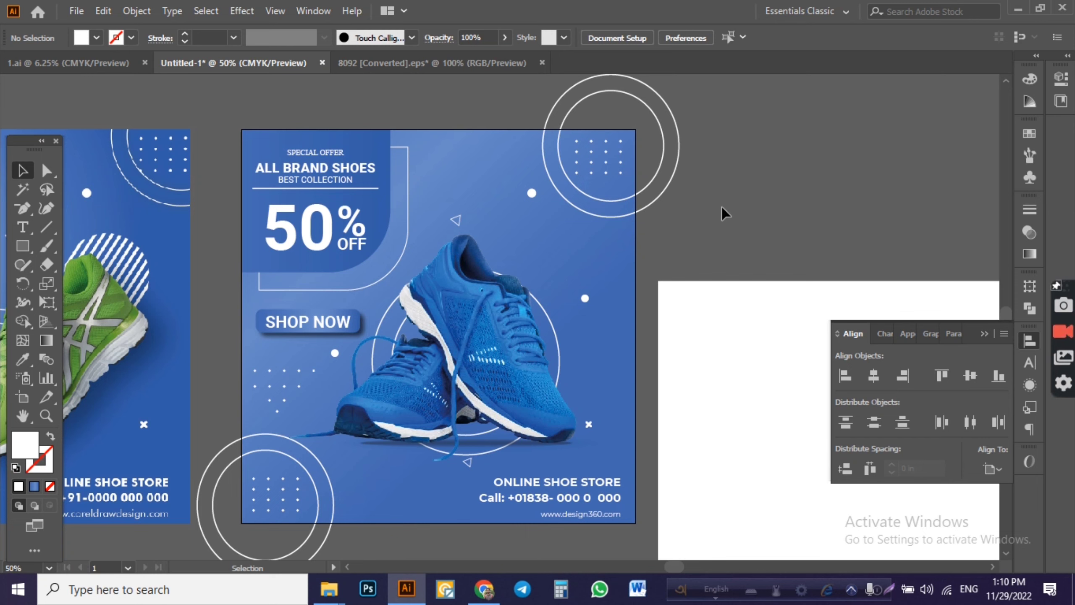
{"action": "scroll", "coordinate": [723, 212], "scroll_direction": "up", "scroll_amount": 1}
{"action": "scroll", "coordinate": [724, 212], "scroll_direction": "down", "scroll_amount": 1}
{"action": "scroll", "coordinate": [694, 233], "scroll_direction": "right", "scroll_amount": 1}
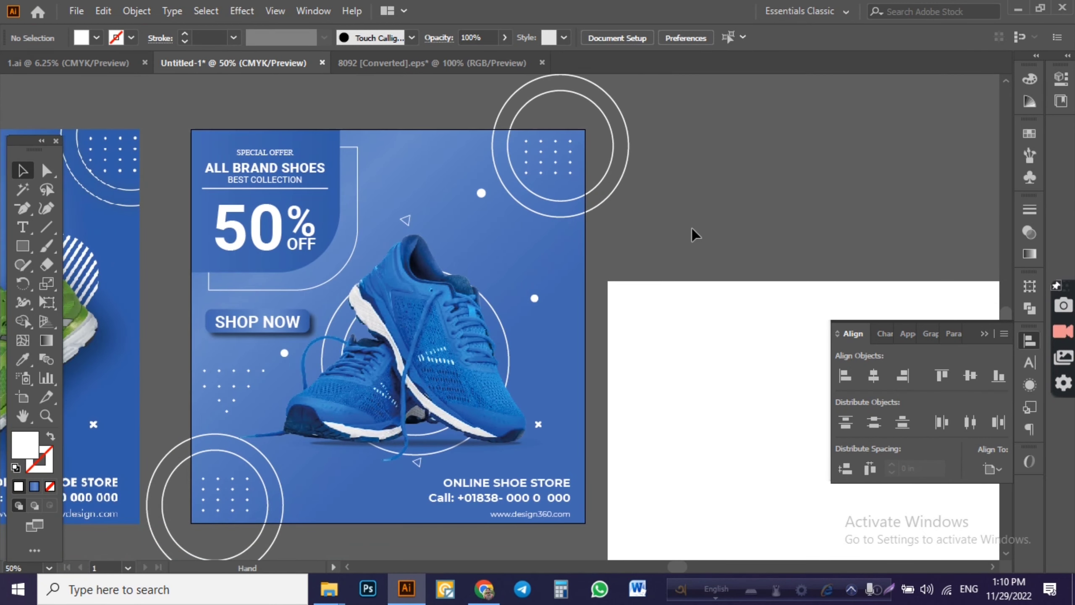
{"action": "left_click", "coordinate": [714, 341]}
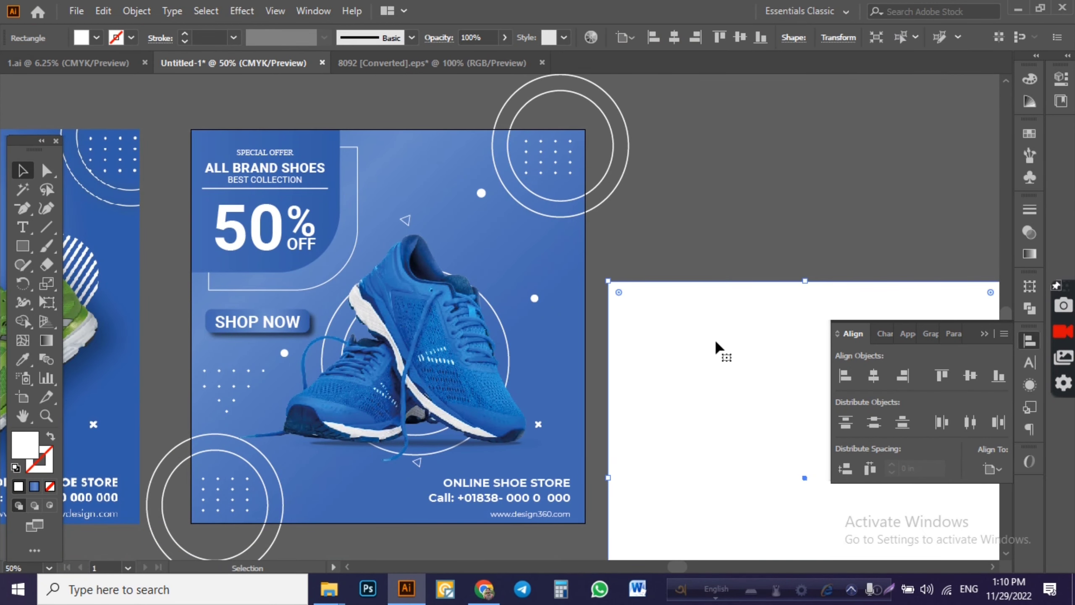
- Center the white rectangle horizontally and vertically on the artboard
{"action": "left_click", "coordinate": [781, 253]}
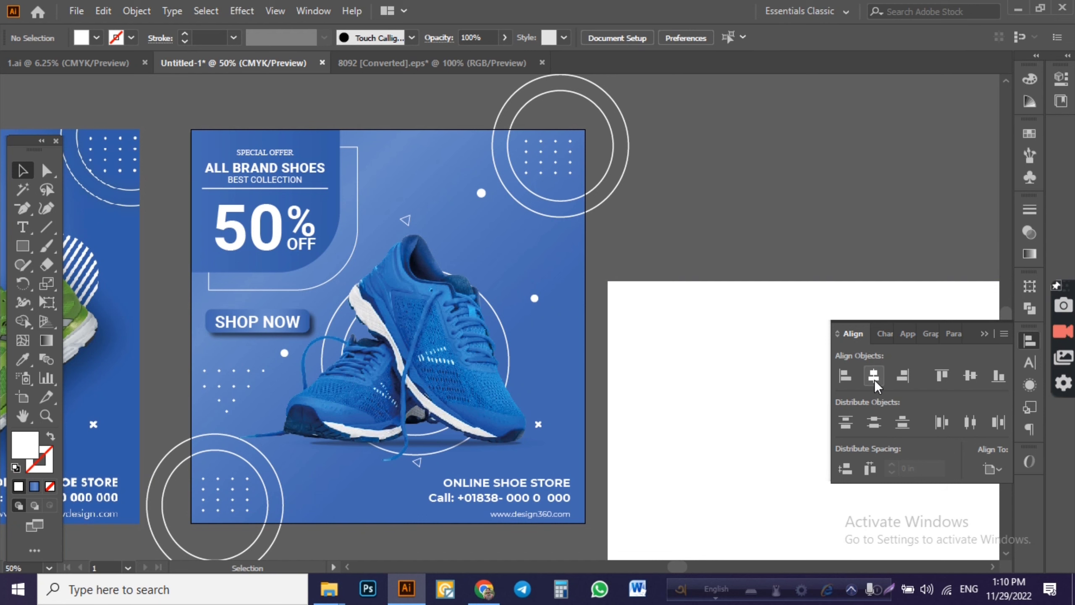
{"action": "left_click", "coordinate": [749, 360]}
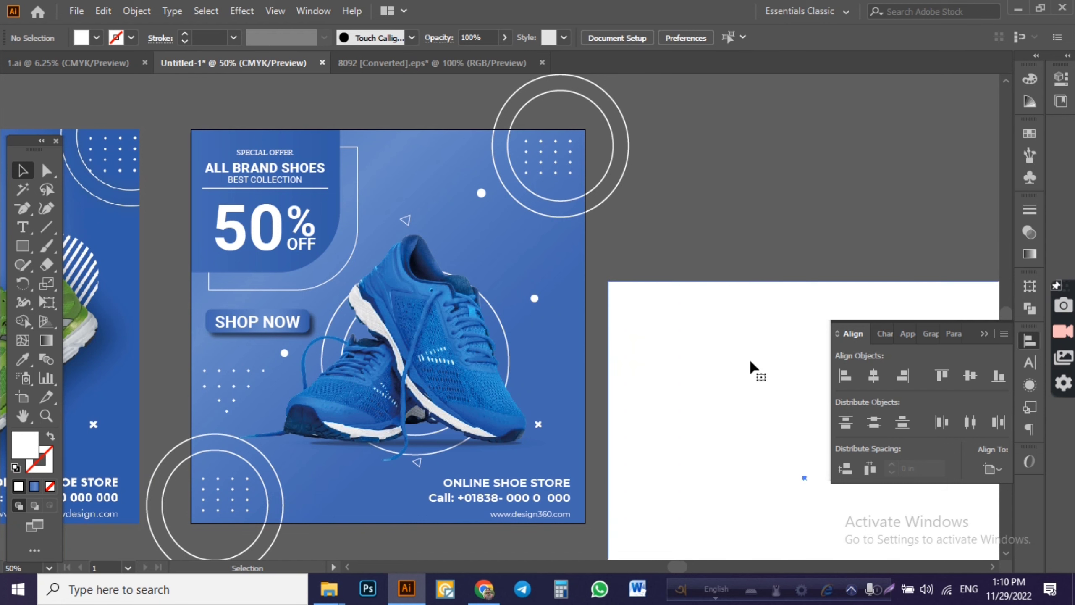
{"action": "left_click", "coordinate": [872, 375]}
{"action": "left_click", "coordinate": [970, 375]}
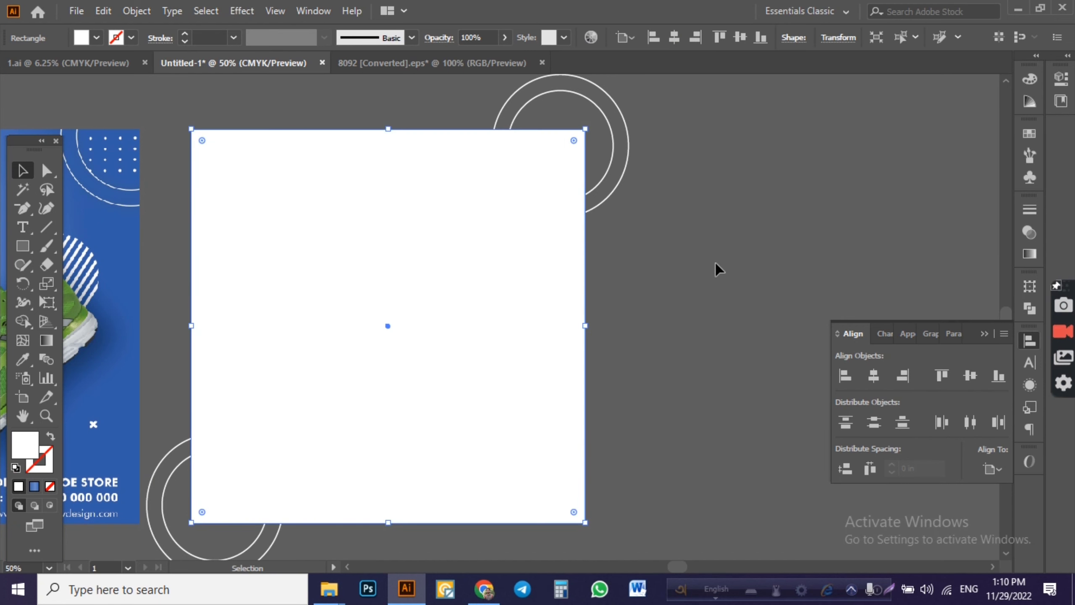
{"action": "left_click", "coordinate": [696, 271]}
- Marquee-select all the banner artwork, make a clipping mask, then undo it
{"action": "left_click_drag", "start_coordinate": [189, 115], "coordinate": [597, 566]}
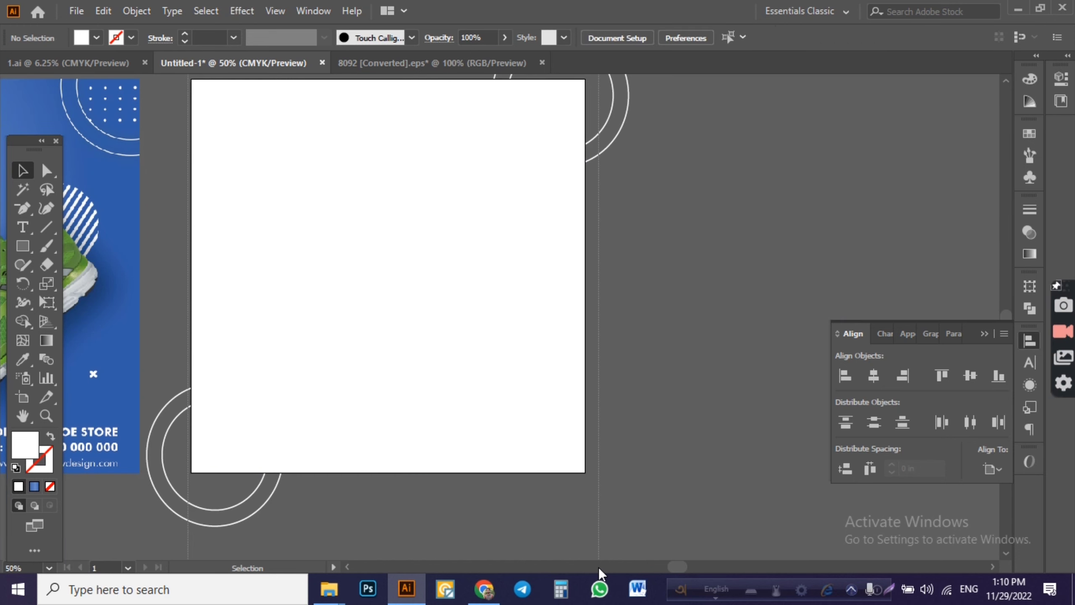
{"action": "right_click", "coordinate": [546, 335]}
{"action": "left_click", "coordinate": [605, 212]}
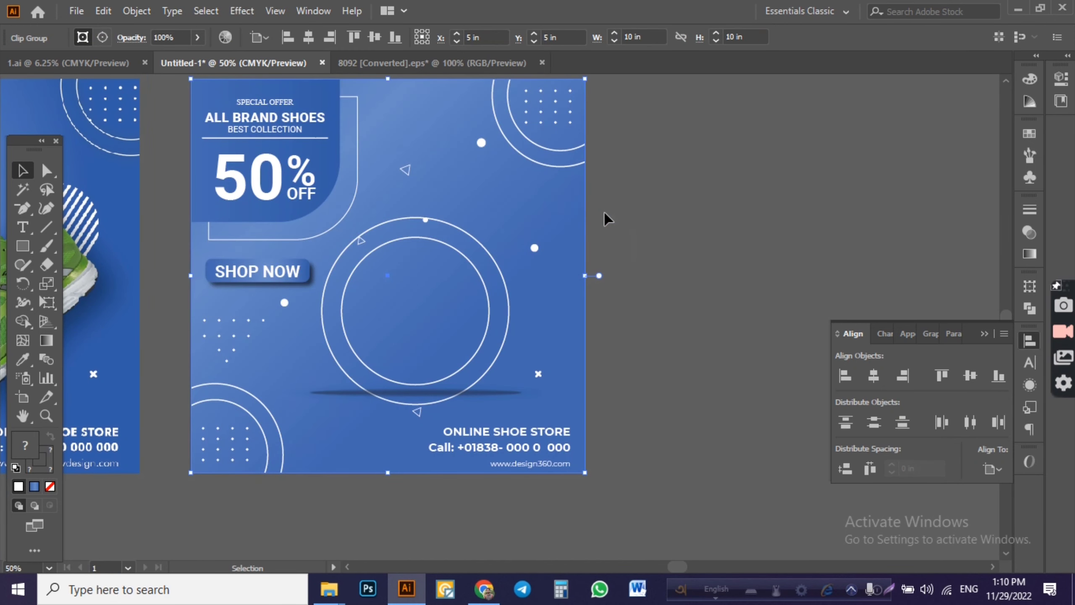
{"action": "key", "text": "ctrl+z"}
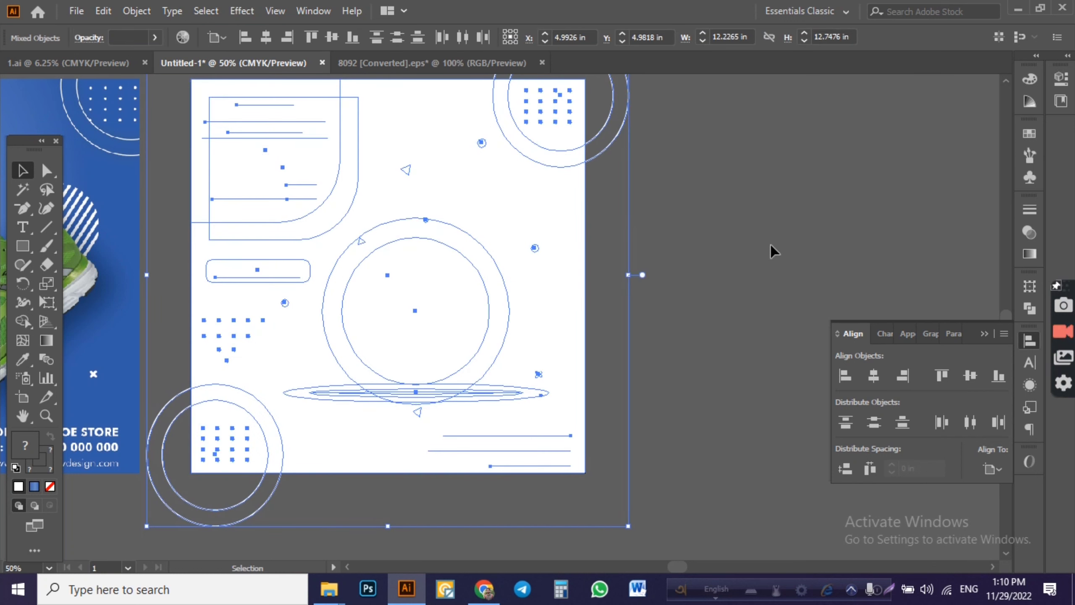
- Reselect the artwork and try the clipping mask again, then undo it
{"action": "left_click", "coordinate": [773, 249]}
{"action": "left_click", "coordinate": [545, 231]}
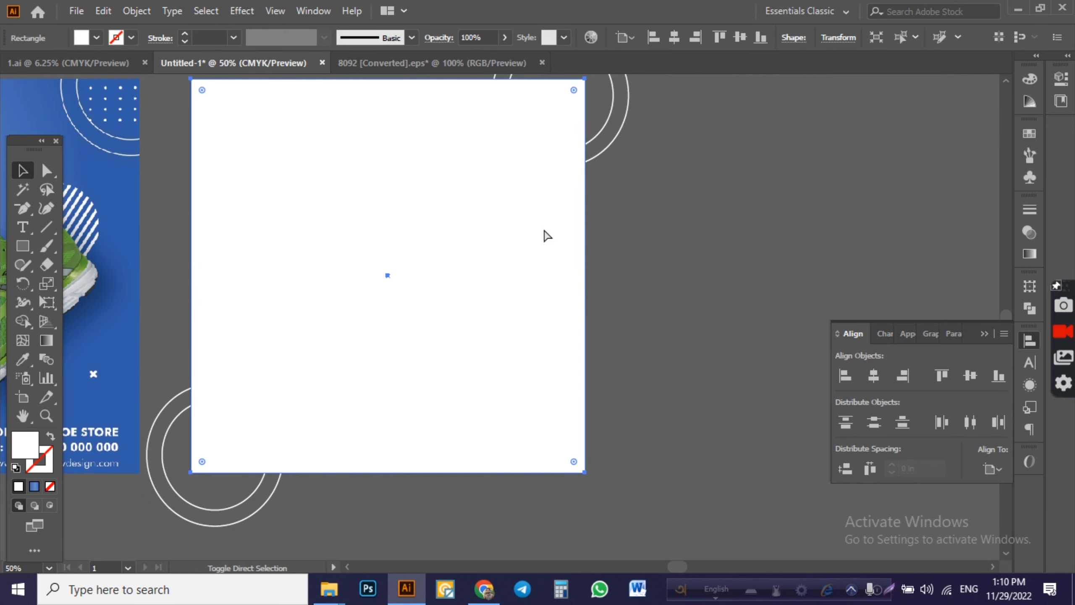
{"action": "left_click", "coordinate": [703, 229]}
{"action": "scroll", "coordinate": [702, 229], "scroll_direction": "up", "scroll_amount": 3}
{"action": "scroll", "coordinate": [697, 232], "scroll_direction": "up", "scroll_amount": 1}
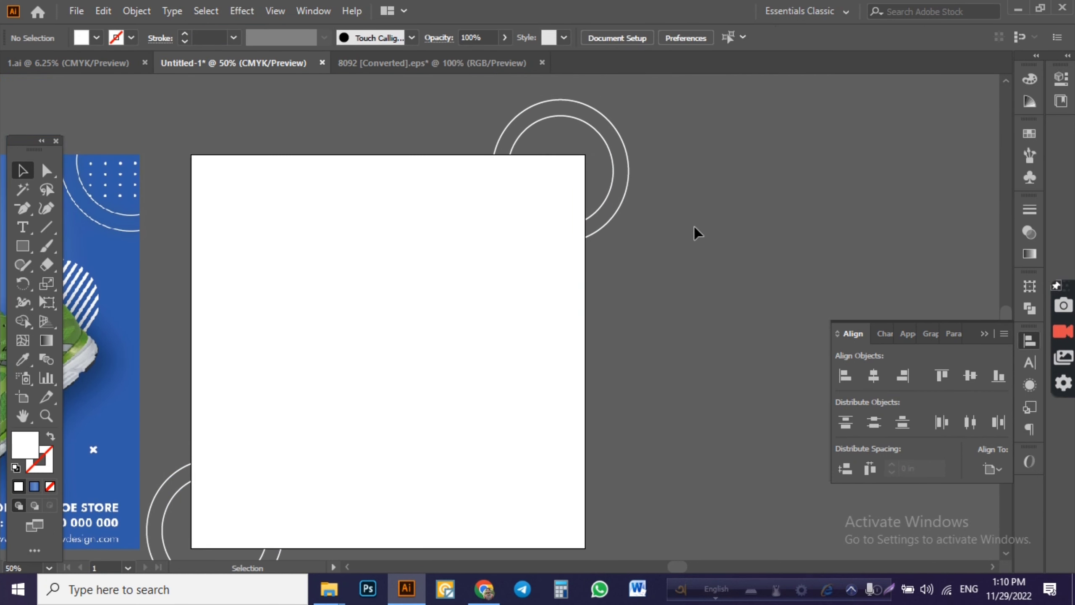
{"action": "scroll", "coordinate": [191, 107], "scroll_direction": "down", "scroll_amount": 2}
{"action": "left_click_drag", "start_coordinate": [191, 104], "coordinate": [644, 516]}
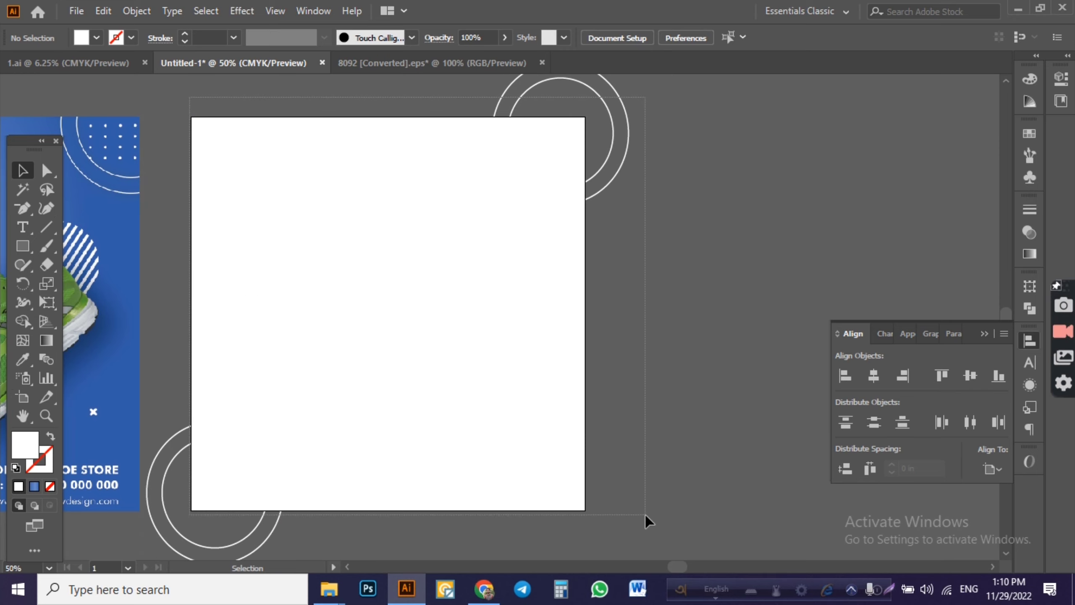
{"action": "right_click", "coordinate": [508, 352]}
{"action": "left_click", "coordinate": [552, 238]}
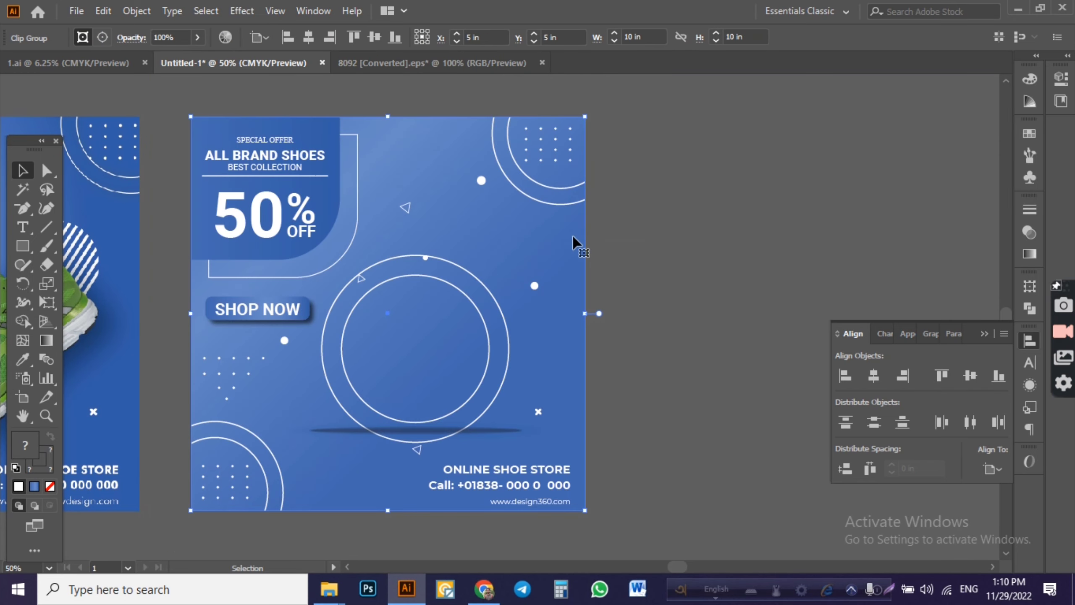
{"action": "left_click", "coordinate": [754, 236]}
{"action": "key", "text": "ctrl+z"}
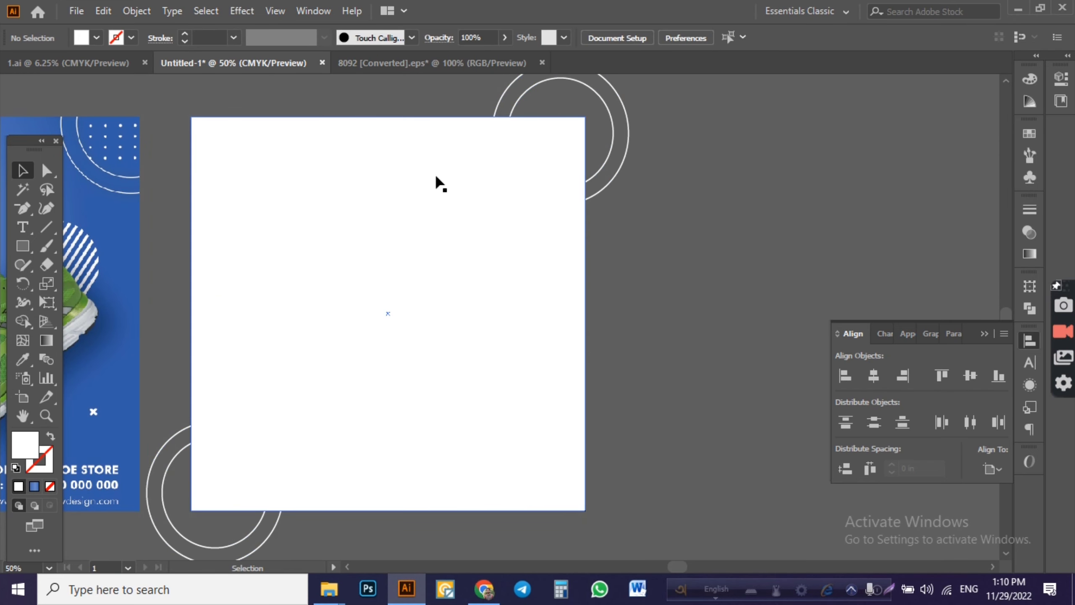
- Move the white rectangle off to the poster's right and check the blue background selection
{"action": "left_click_drag", "start_coordinate": [252, 167], "coordinate": [688, 175]}
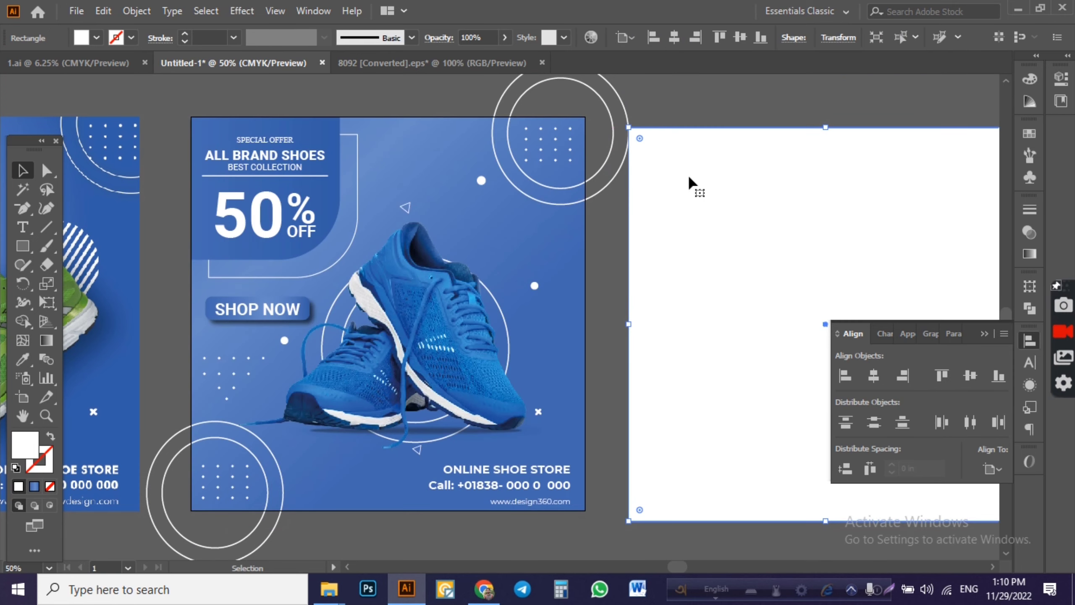
{"action": "left_click", "coordinate": [472, 229]}
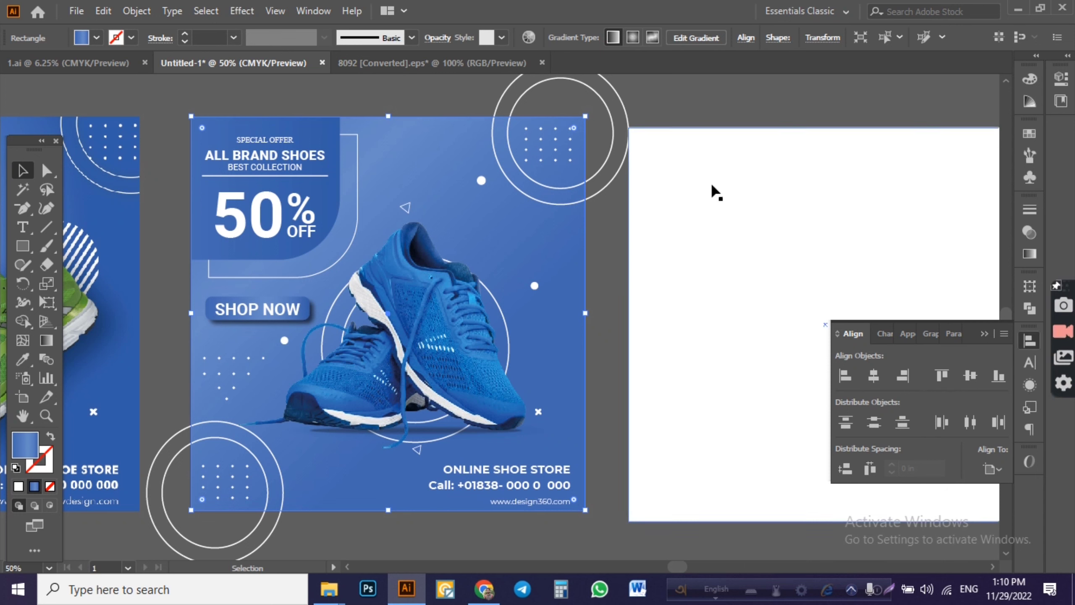
{"action": "left_click", "coordinate": [722, 104]}
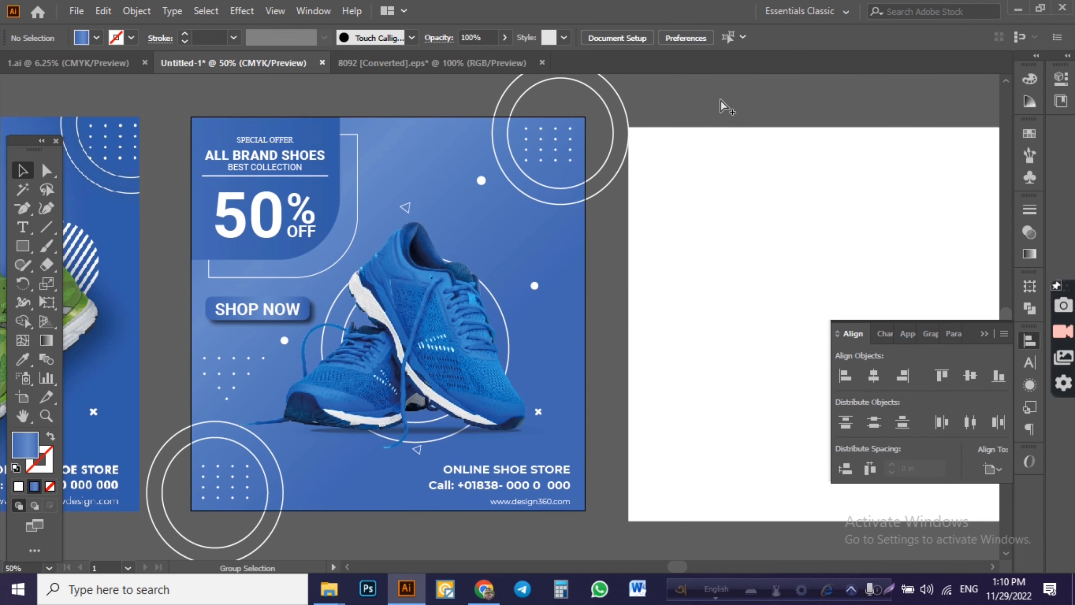
{"action": "key", "text": "ctrl+z"}
- Re-center the white rectangle over the poster and clip all artwork to it
{"action": "left_click", "coordinate": [747, 264]}
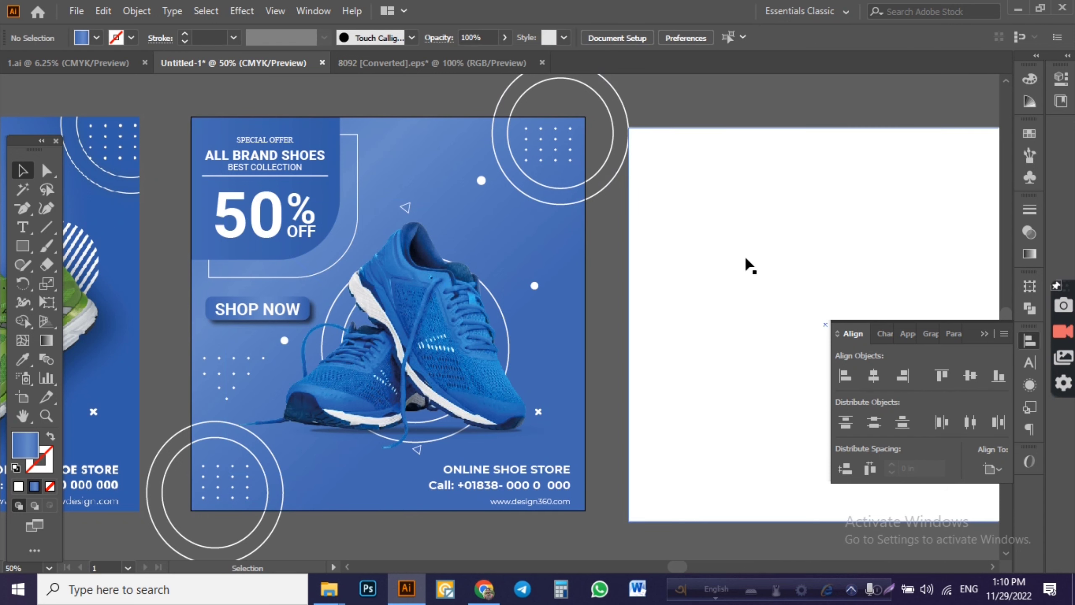
{"action": "left_click", "coordinate": [870, 378]}
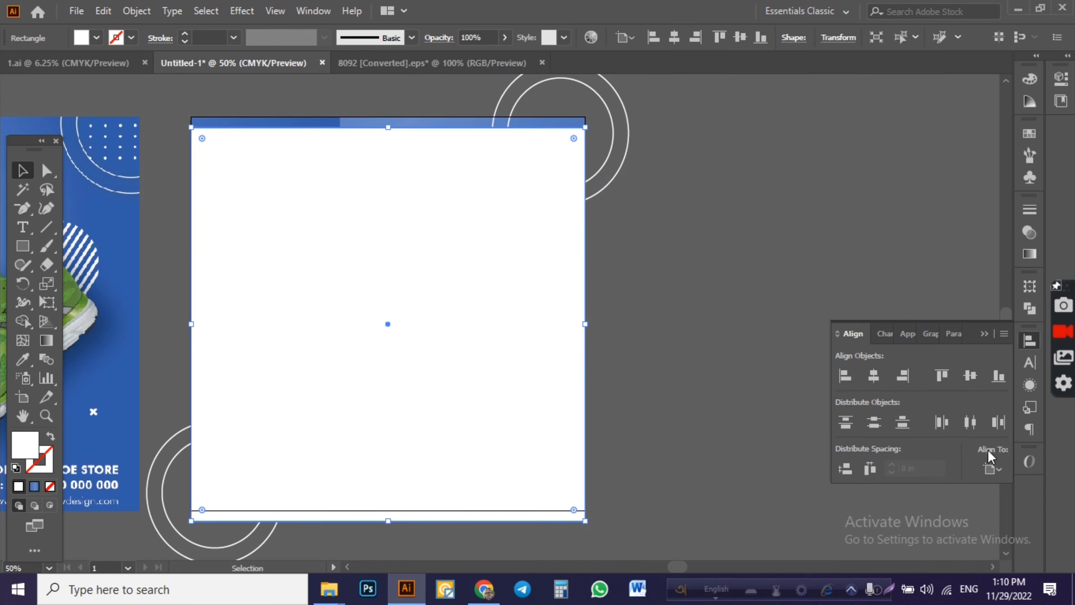
{"action": "left_click", "coordinate": [969, 375]}
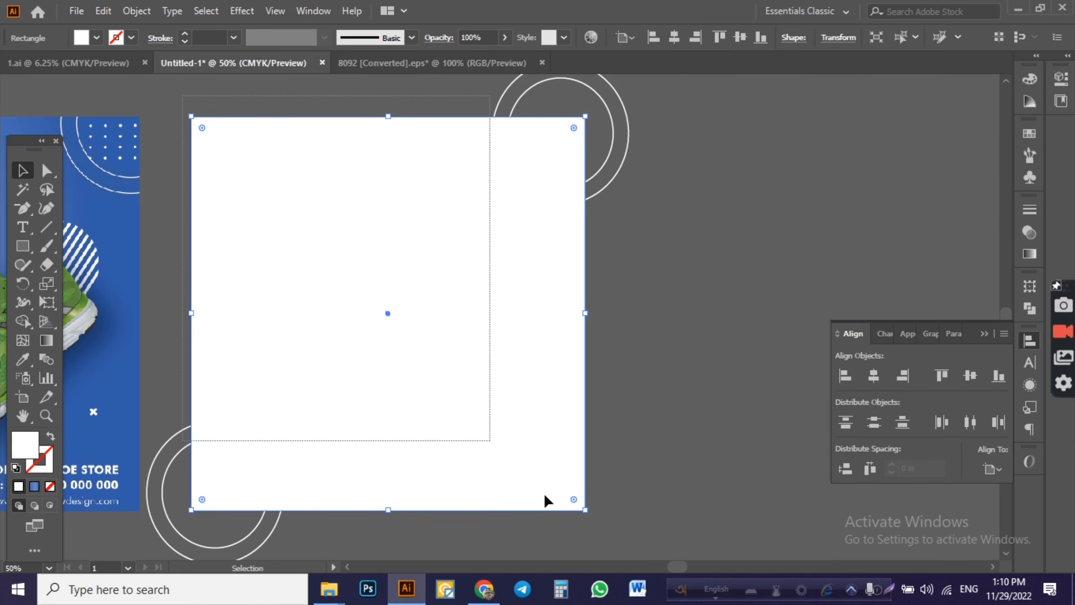
{"action": "left_click_drag", "start_coordinate": [195, 101], "coordinate": [542, 422]}
{"action": "right_click", "coordinate": [517, 362]}
{"action": "left_click", "coordinate": [565, 242]}
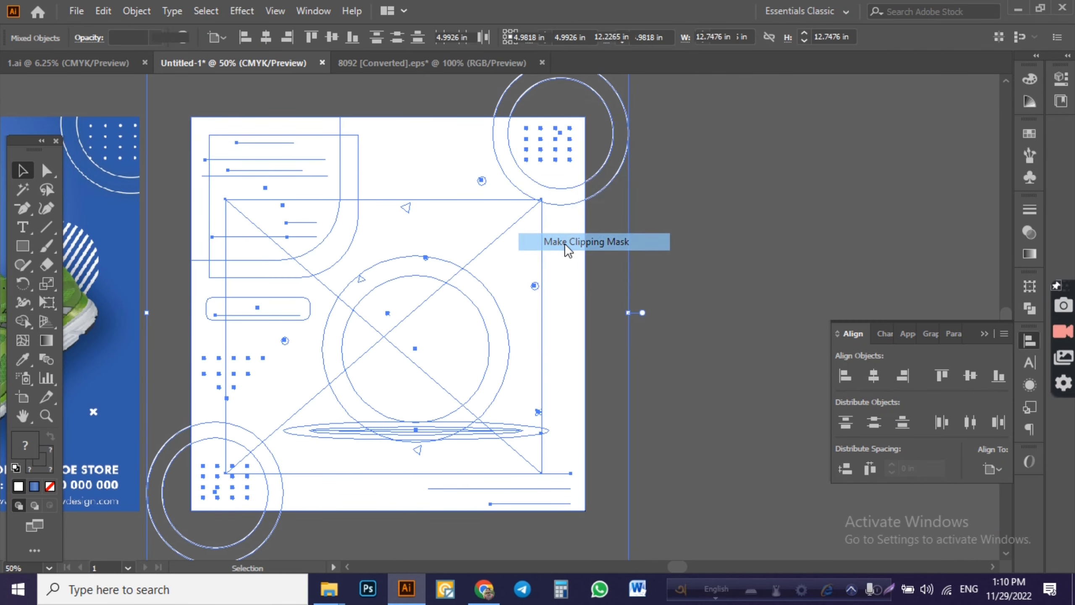
{"action": "left_click", "coordinate": [680, 256]}
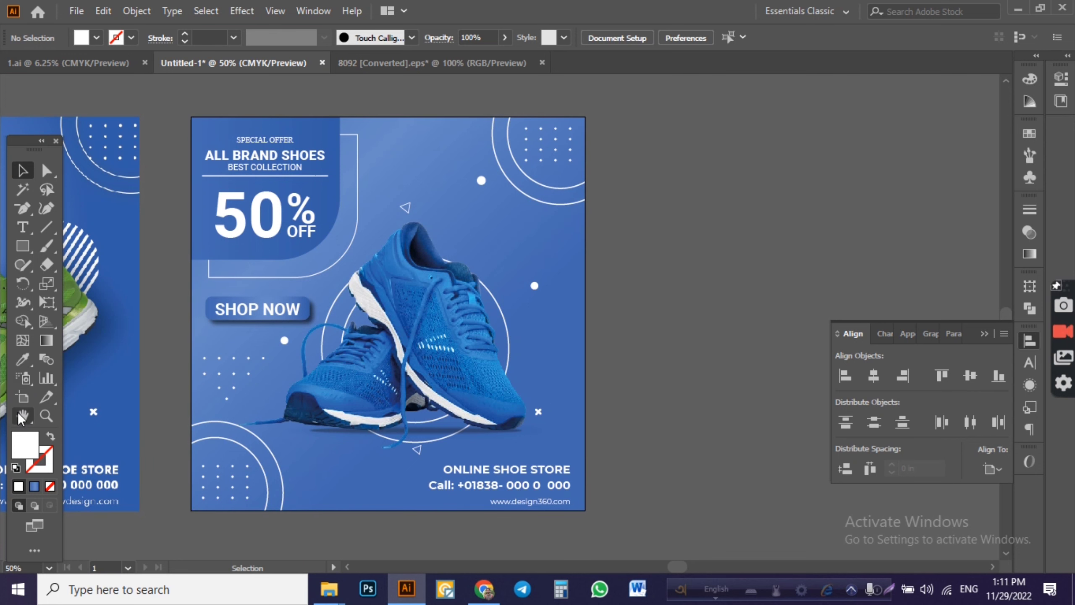
- Delete the green-shoe reference poster image
{"action": "scroll", "coordinate": [660, 314], "scroll_direction": "down", "scroll_amount": 1}
{"action": "left_click", "coordinate": [211, 322]}
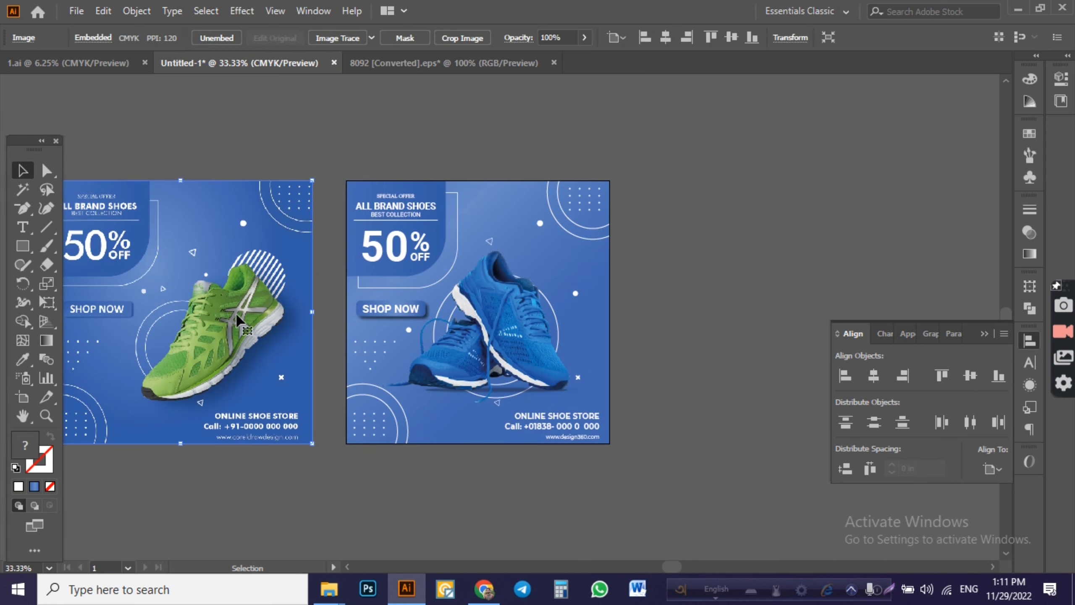
{"action": "key", "text": "Delete"}
- Delete the leftover loose dots and triangles beside the banner
{"action": "scroll", "coordinate": [658, 180], "scroll_direction": "up", "scroll_amount": 1}
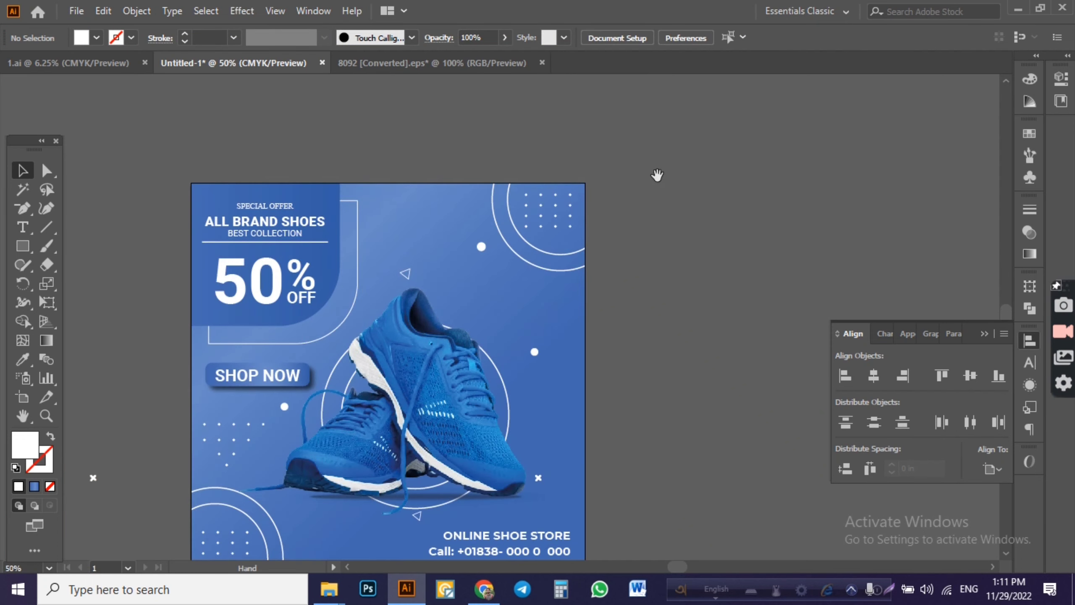
{"action": "scroll", "coordinate": [655, 175], "scroll_direction": "left", "scroll_amount": 5}
{"action": "left_click_drag", "start_coordinate": [132, 163], "coordinate": [406, 516]}
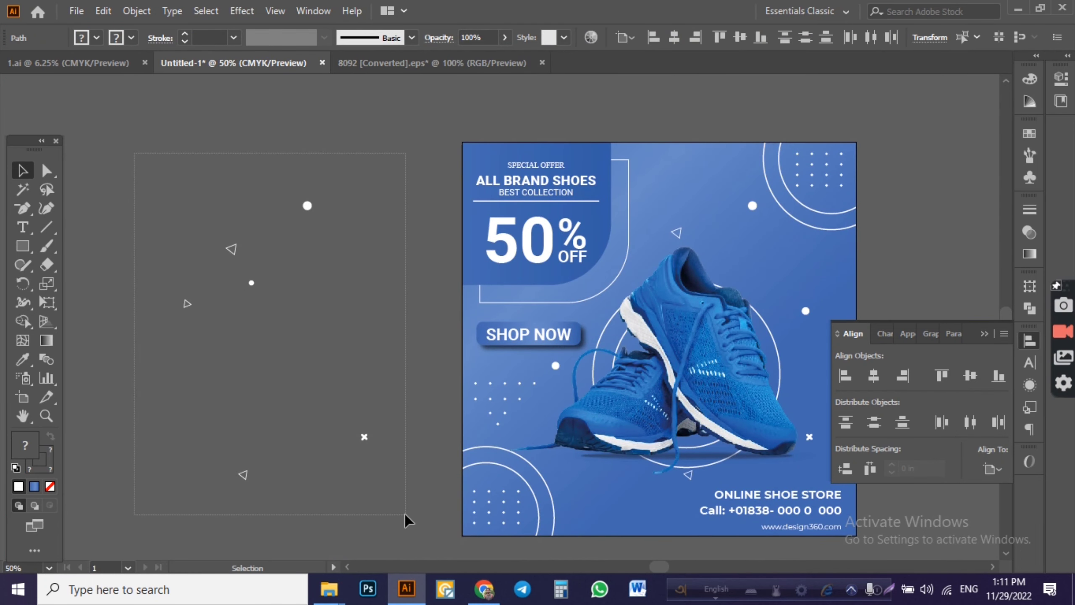
{"action": "key", "text": "Delete"}
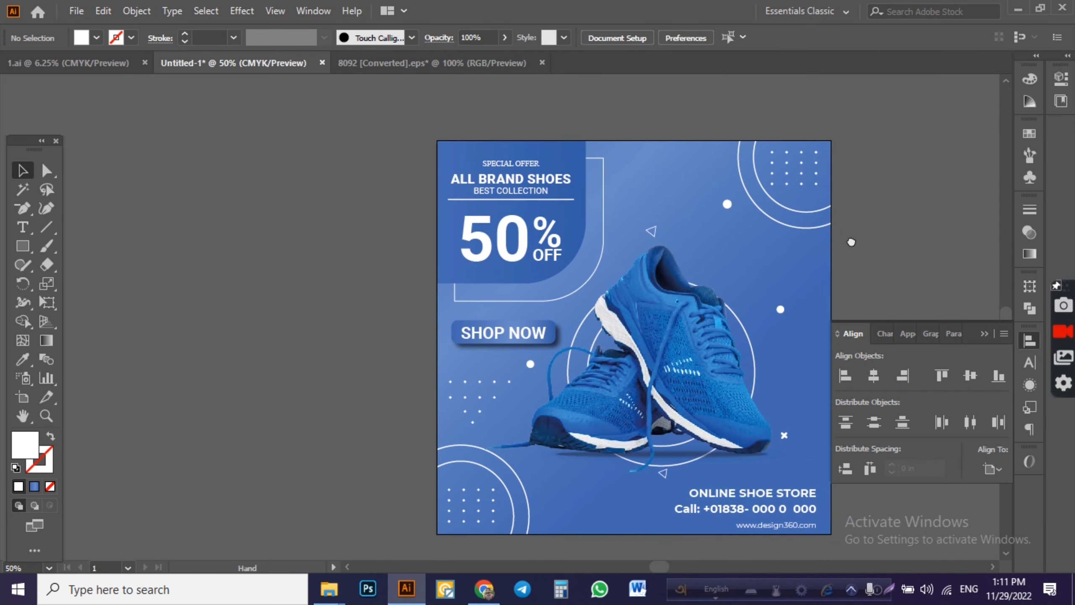
- Pan the view around to recenter the finished banner
{"action": "scroll", "coordinate": [698, 220], "scroll_direction": "right", "scroll_amount": 5}
{"action": "scroll", "coordinate": [698, 220], "scroll_direction": "down", "scroll_amount": 1}
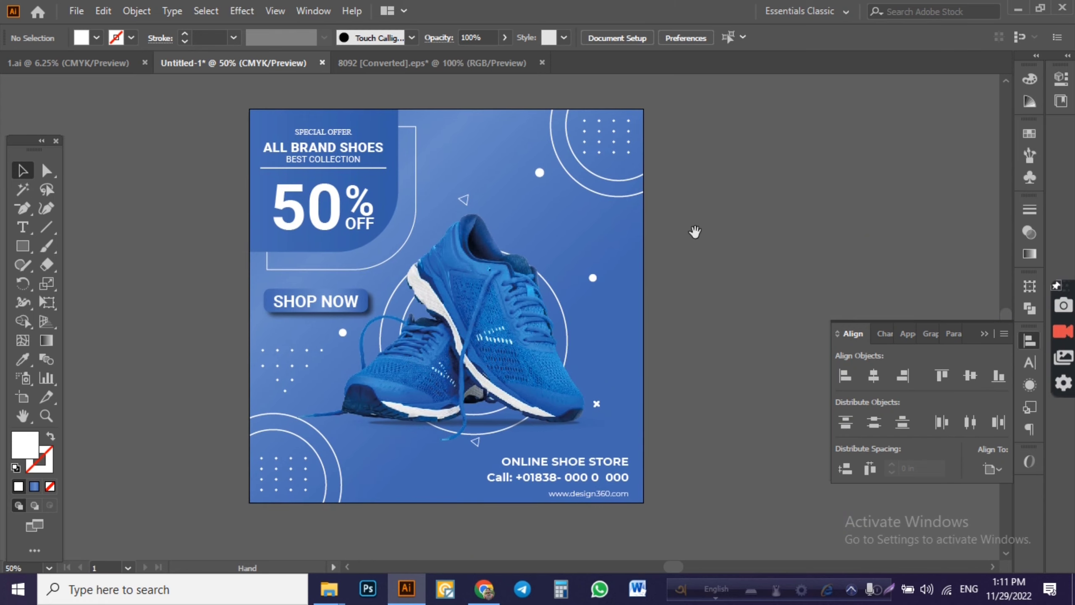
{"action": "left_click_drag", "start_coordinate": [696, 233], "coordinate": [639, 251]}
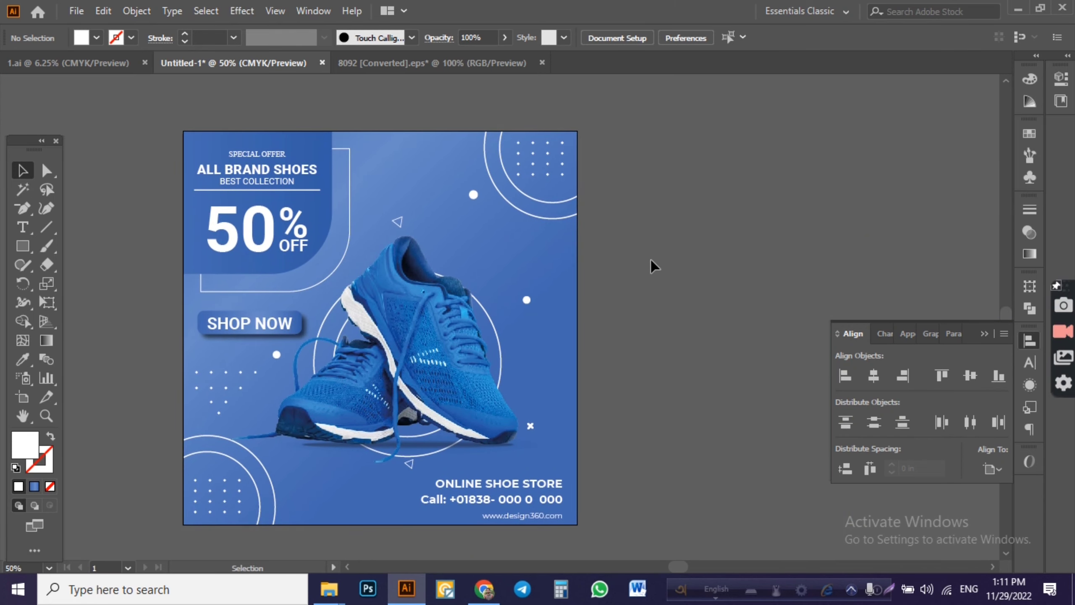
{"action": "scroll", "coordinate": [653, 240], "scroll_direction": "left", "scroll_amount": 1}
{"action": "scroll", "coordinate": [682, 224], "scroll_direction": "left", "scroll_amount": 2}
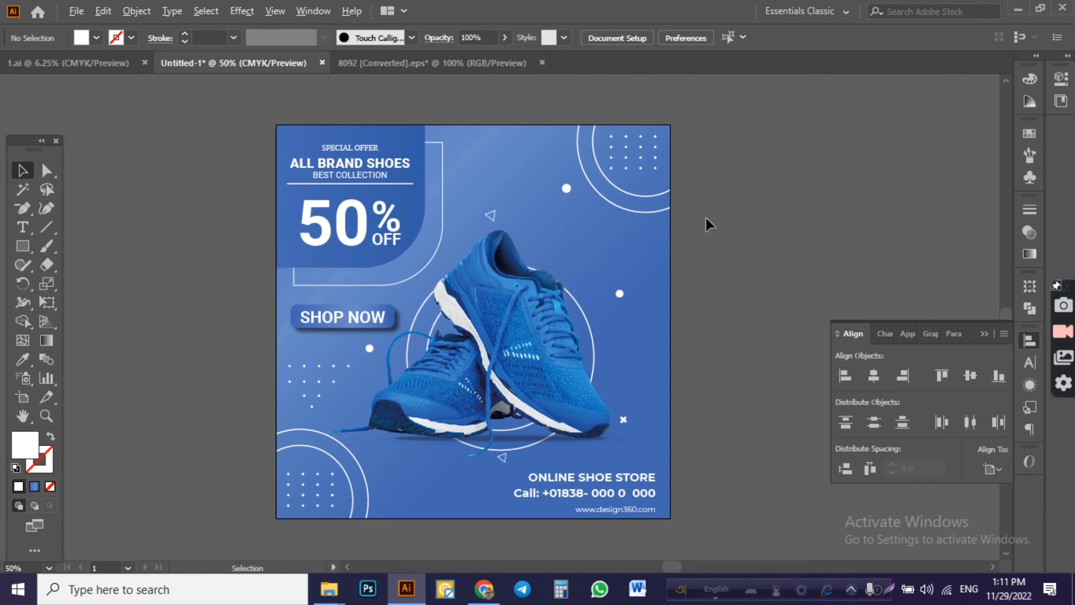
{"action": "scroll", "coordinate": [708, 224], "scroll_direction": "up", "scroll_amount": 1}
{"action": "scroll", "coordinate": [709, 225], "scroll_direction": "down", "scroll_amount": 1}
{"action": "scroll", "coordinate": [684, 220], "scroll_direction": "right", "scroll_amount": 1}
{"action": "scroll", "coordinate": [677, 222], "scroll_direction": "right", "scroll_amount": 1}
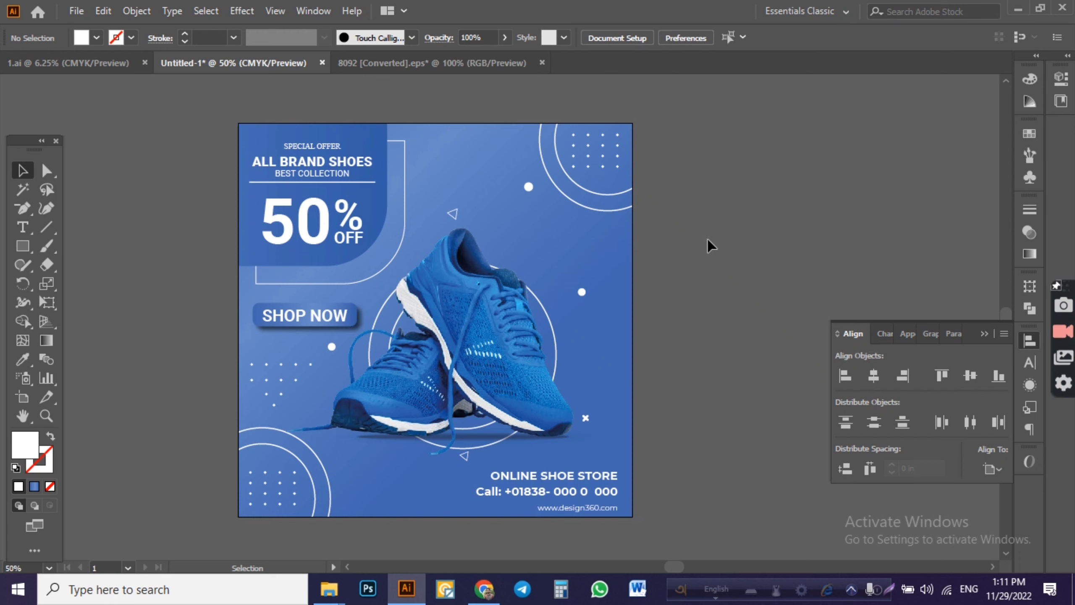
- From the save dialog, create a new Desktop folder named 'shoe banner design'
{"action": "key", "text": "ctrl"}
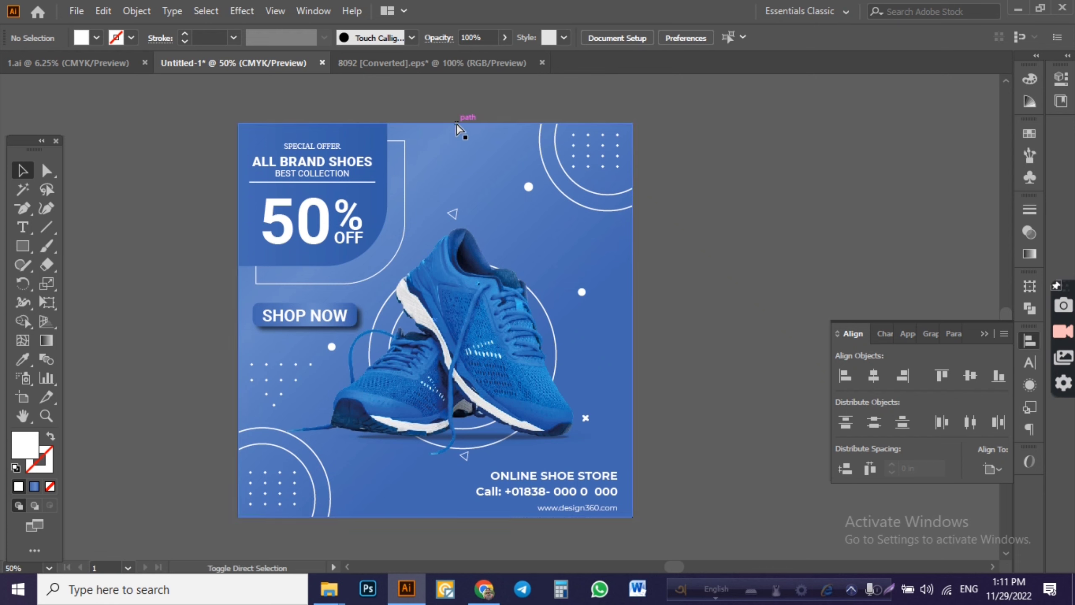
{"action": "key", "text": "ctrl+s"}
{"action": "left_click", "coordinate": [55, 135]}
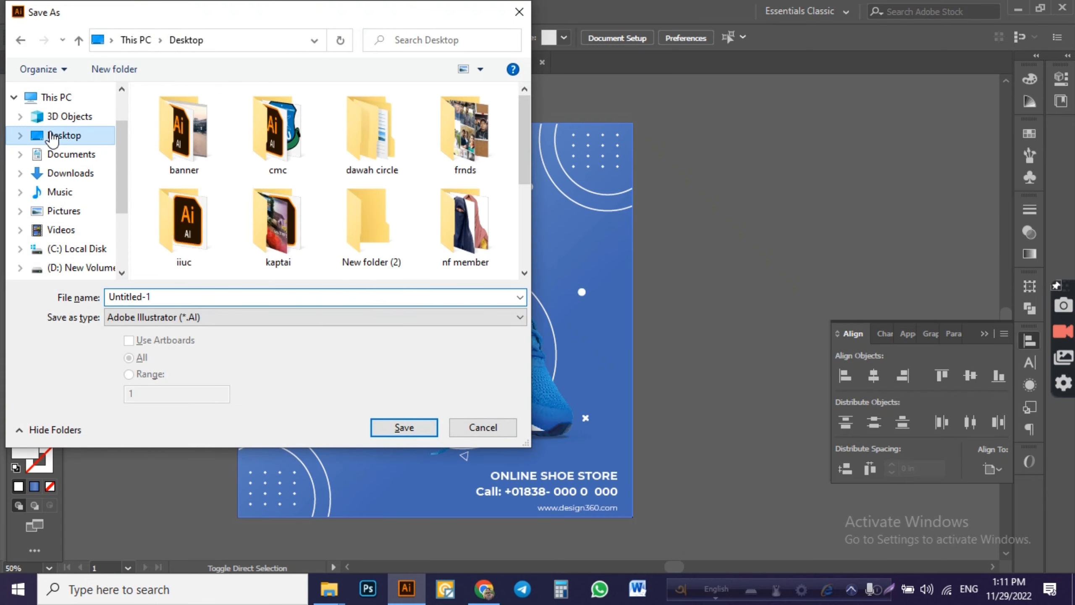
{"action": "right_click", "coordinate": [142, 149]}
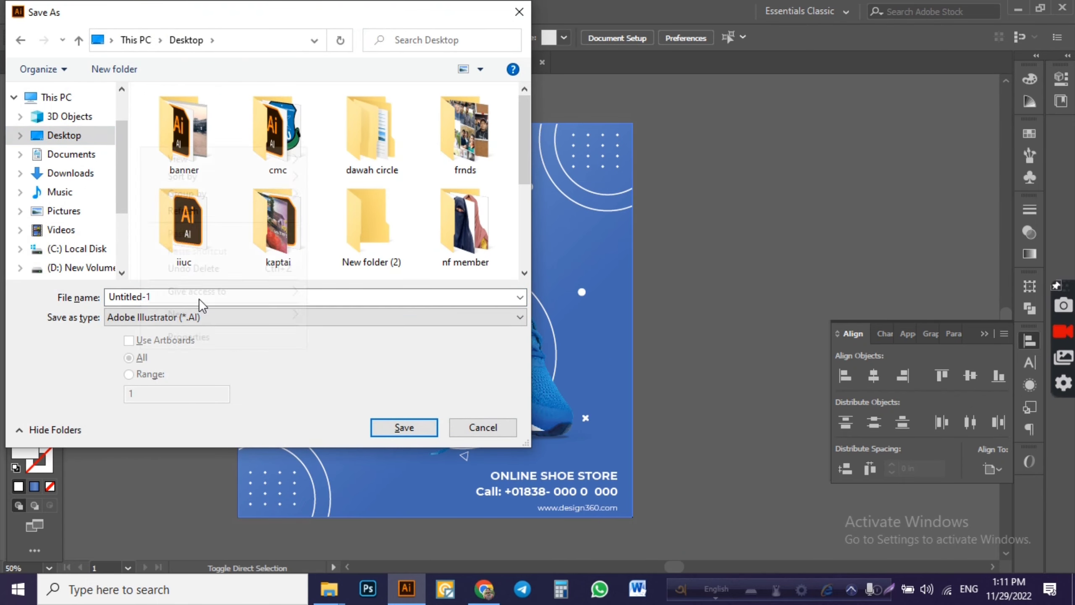
{"action": "left_click", "coordinate": [355, 317]}
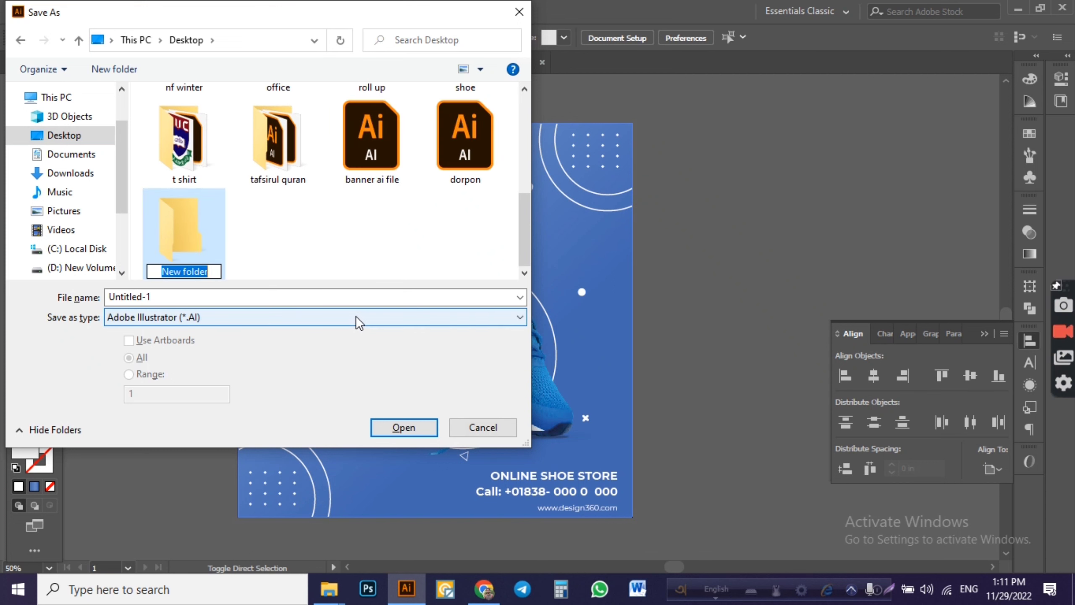
{"action": "type", "text": "shoe banne"}
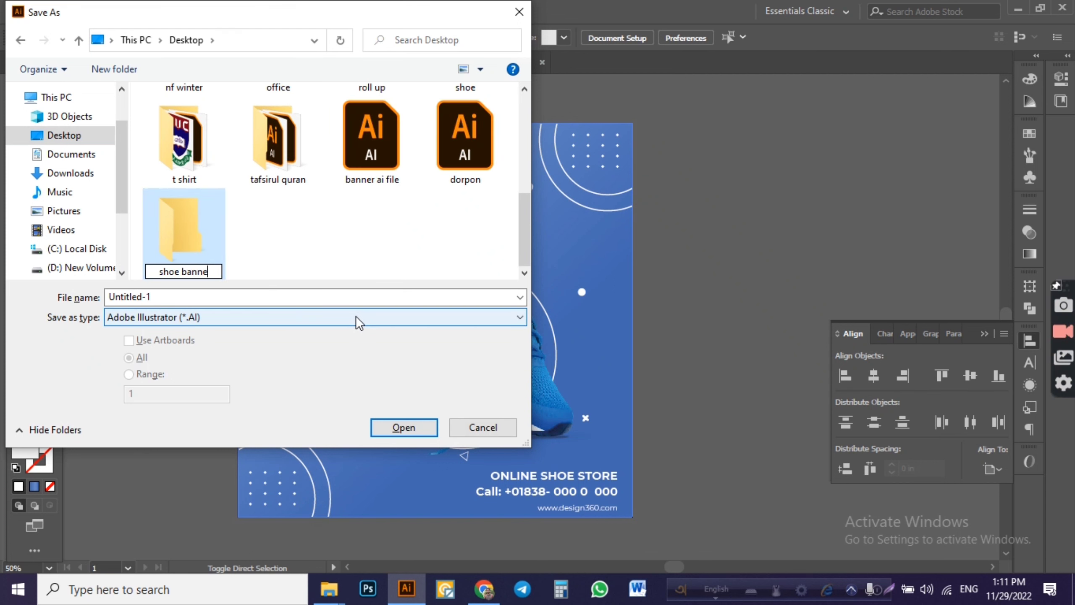
{"action": "type", "text": "r design"}
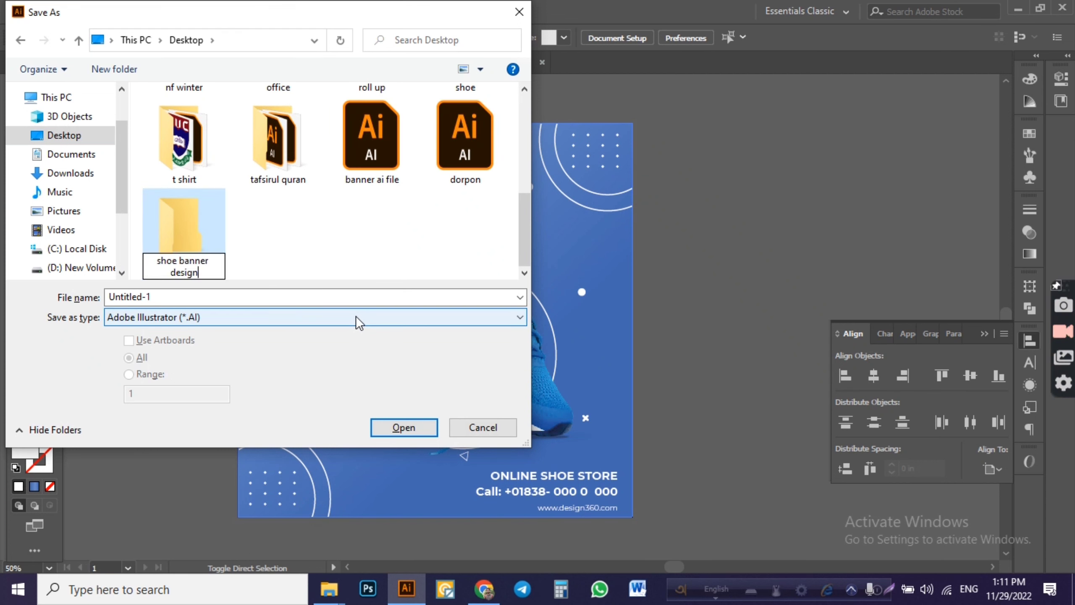
{"action": "left_click", "coordinate": [176, 236]}
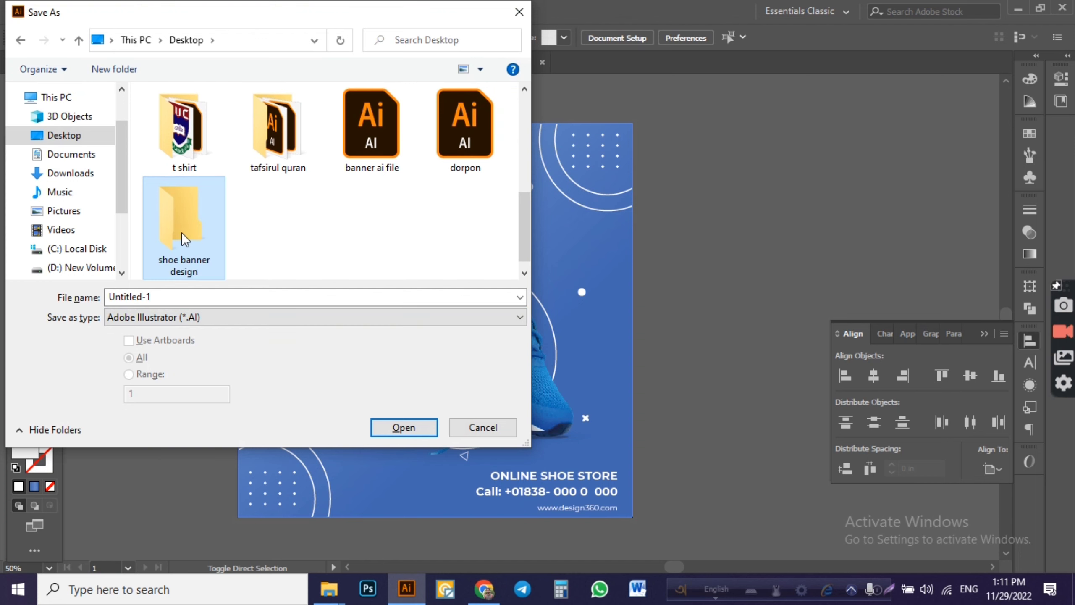
- Save the banner as Untitled-1.ai into that folder, accepting the Illustrator options
{"action": "double_click", "coordinate": [181, 232]}
{"action": "left_click", "coordinate": [412, 428]}
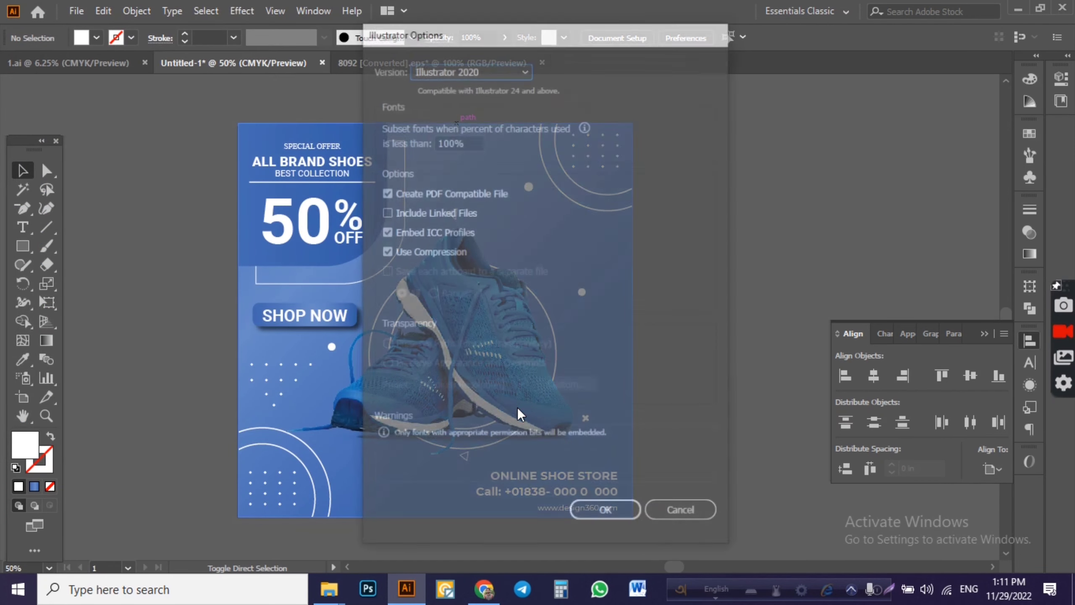
{"action": "left_click", "coordinate": [602, 513]}
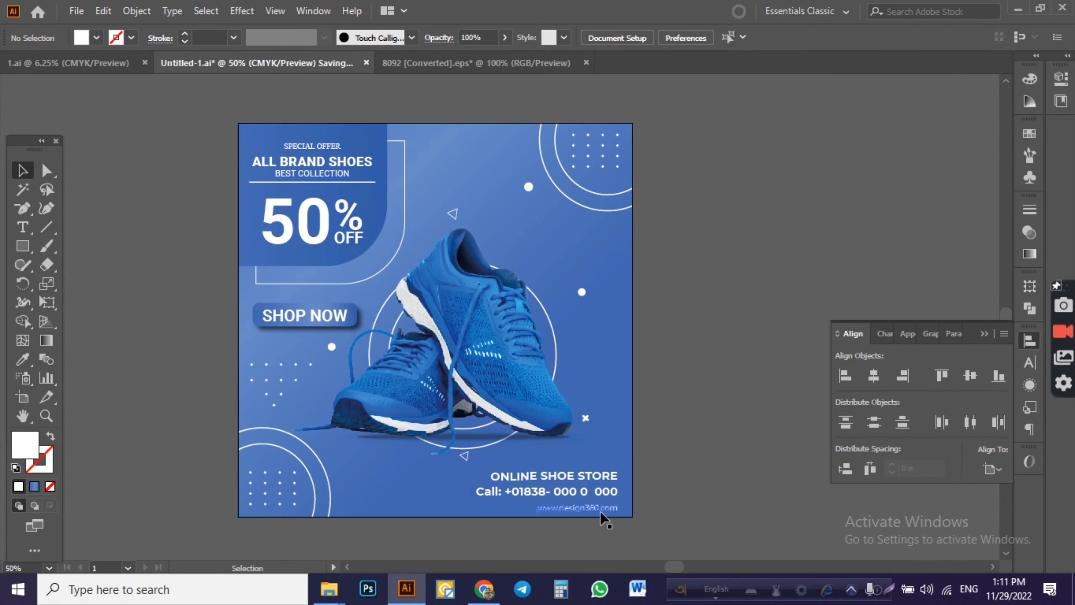